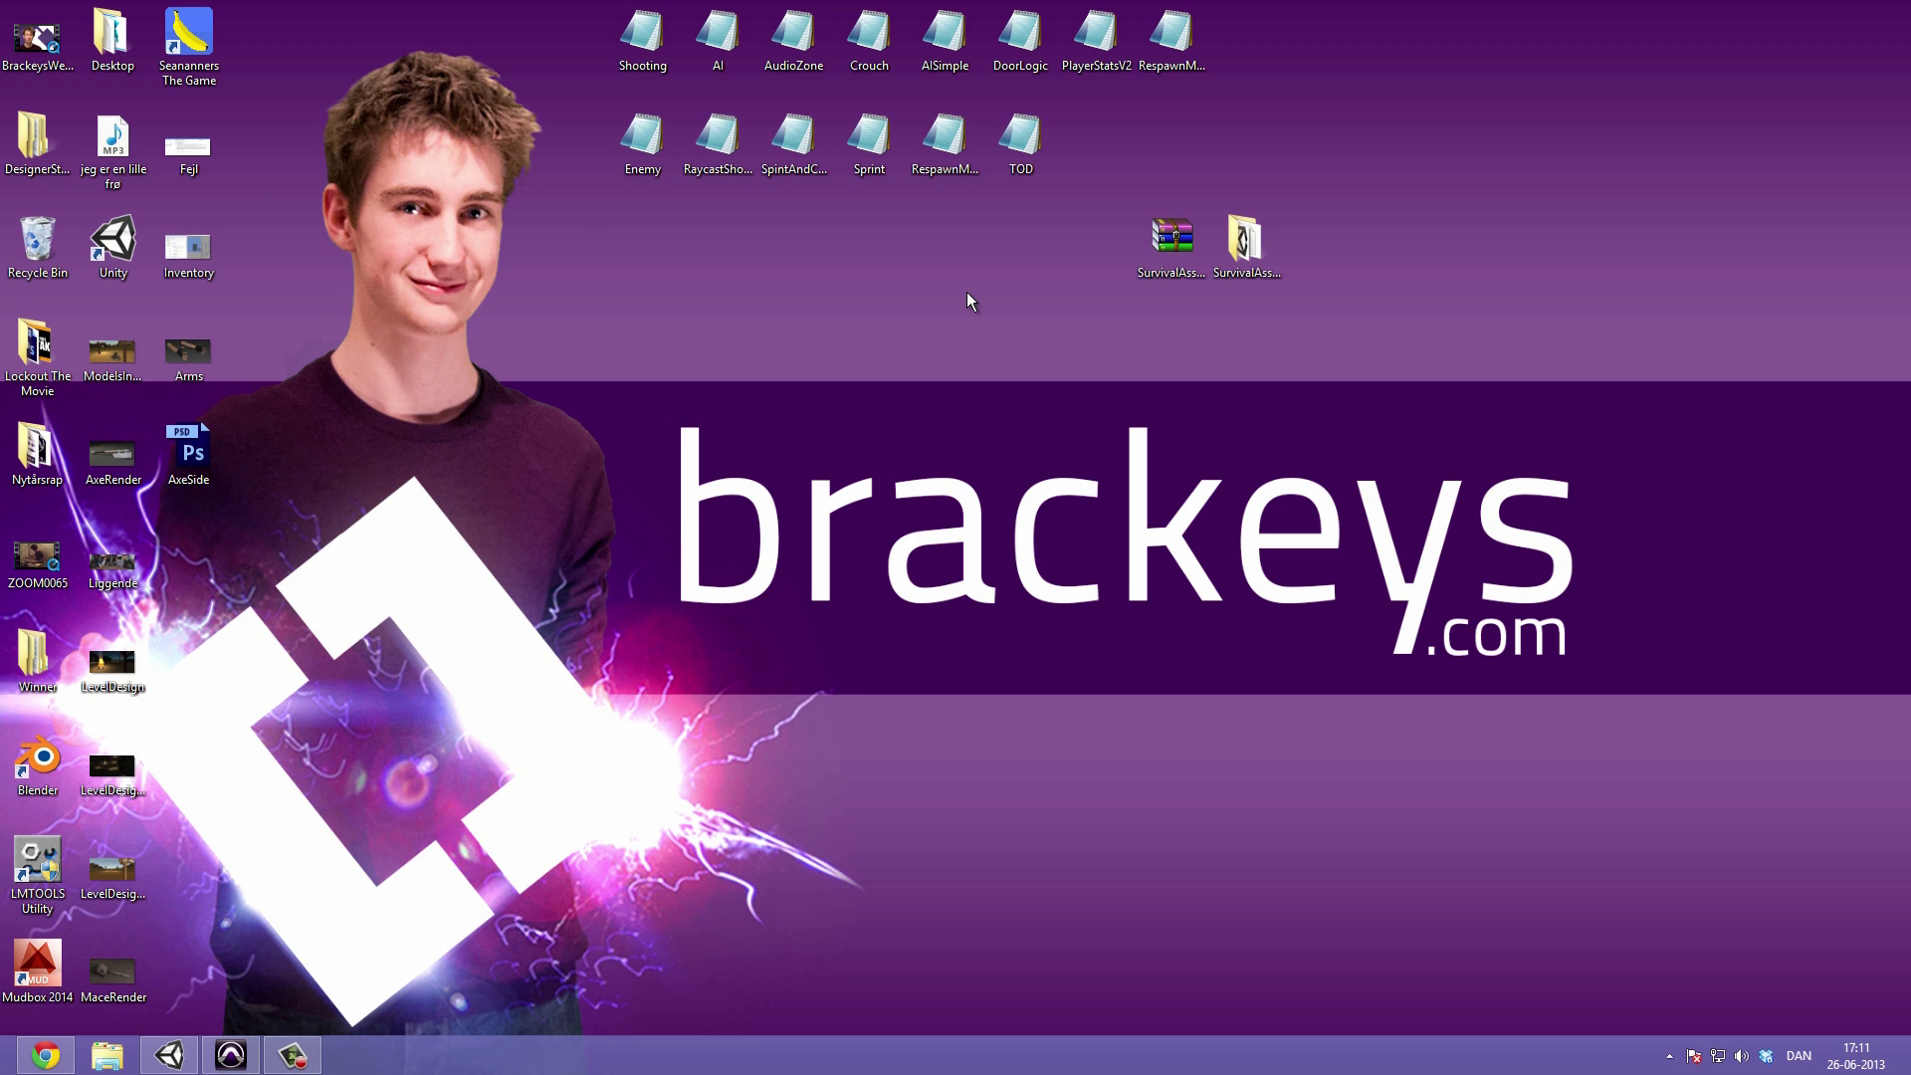
Switch to the Unity Survival project and inspect the Arms05 object under the player's MainCamera
click(169, 1055)
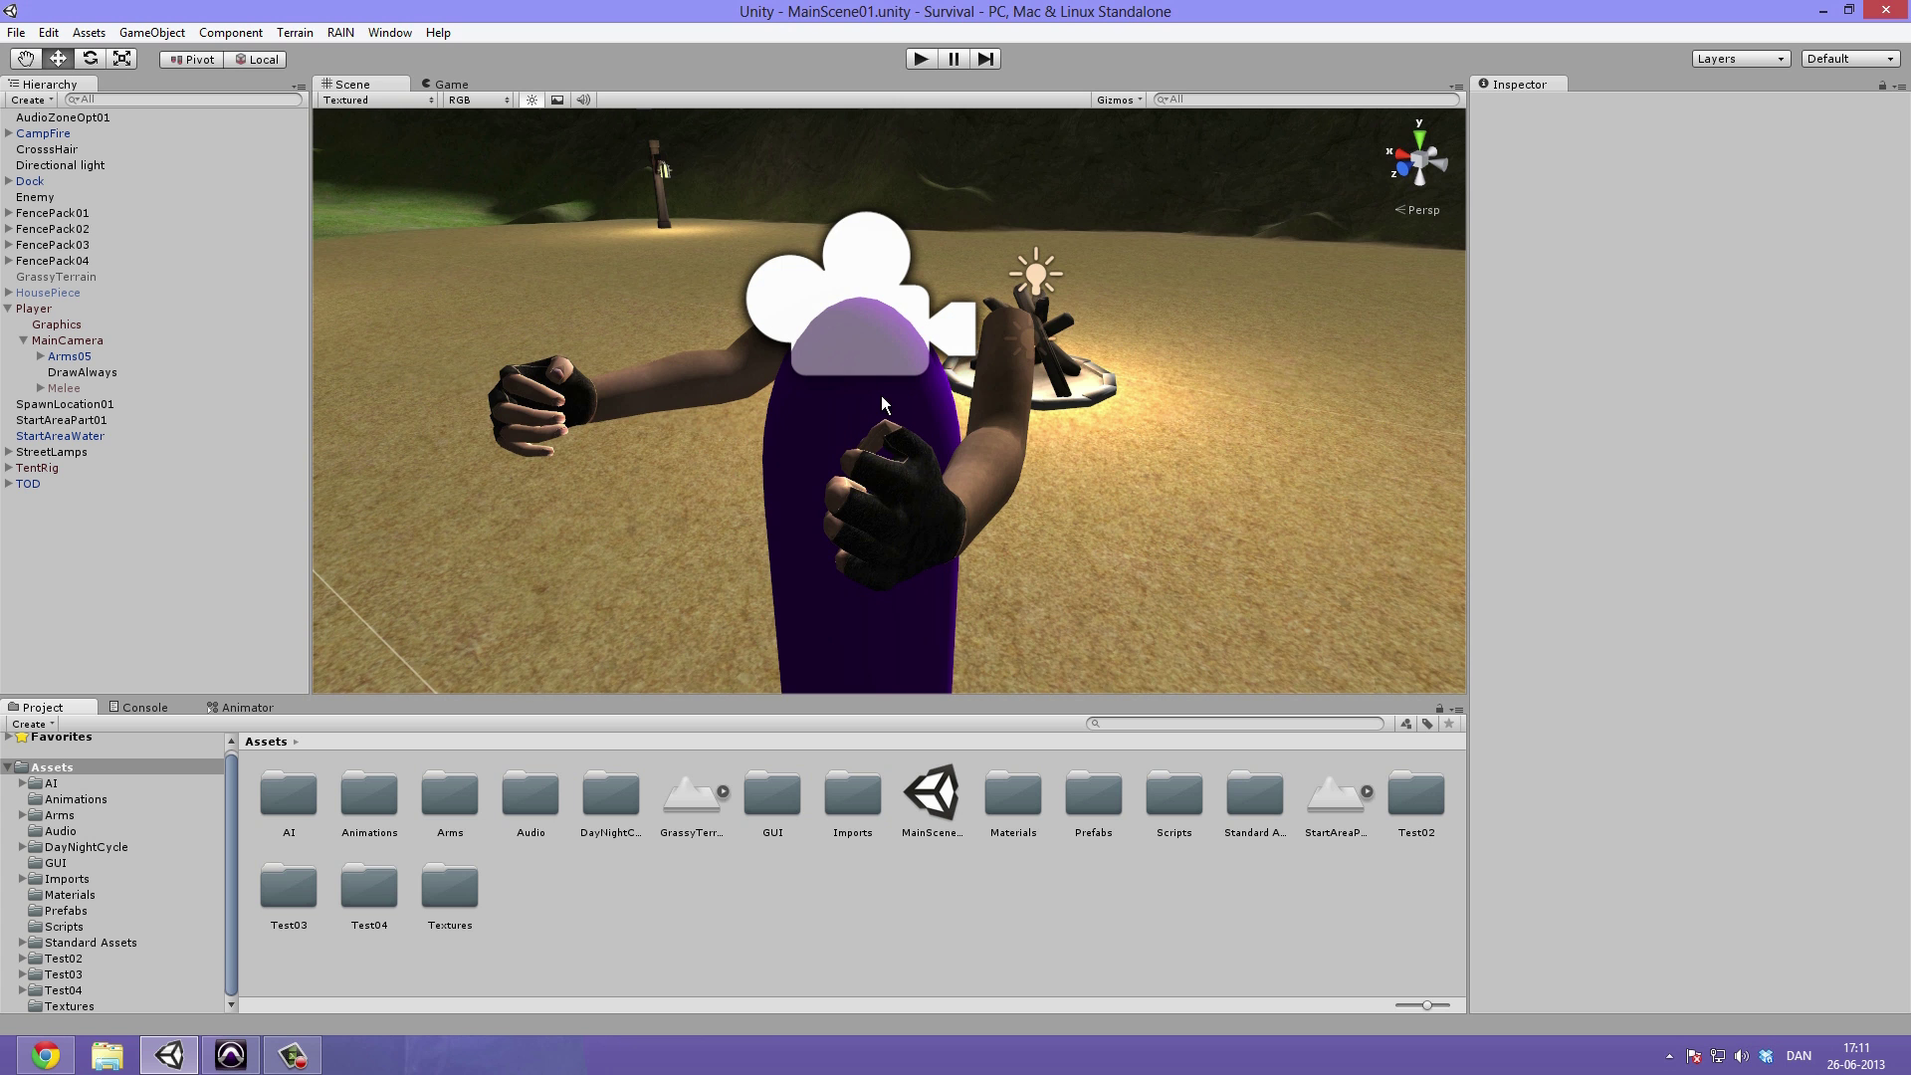
click(965, 559)
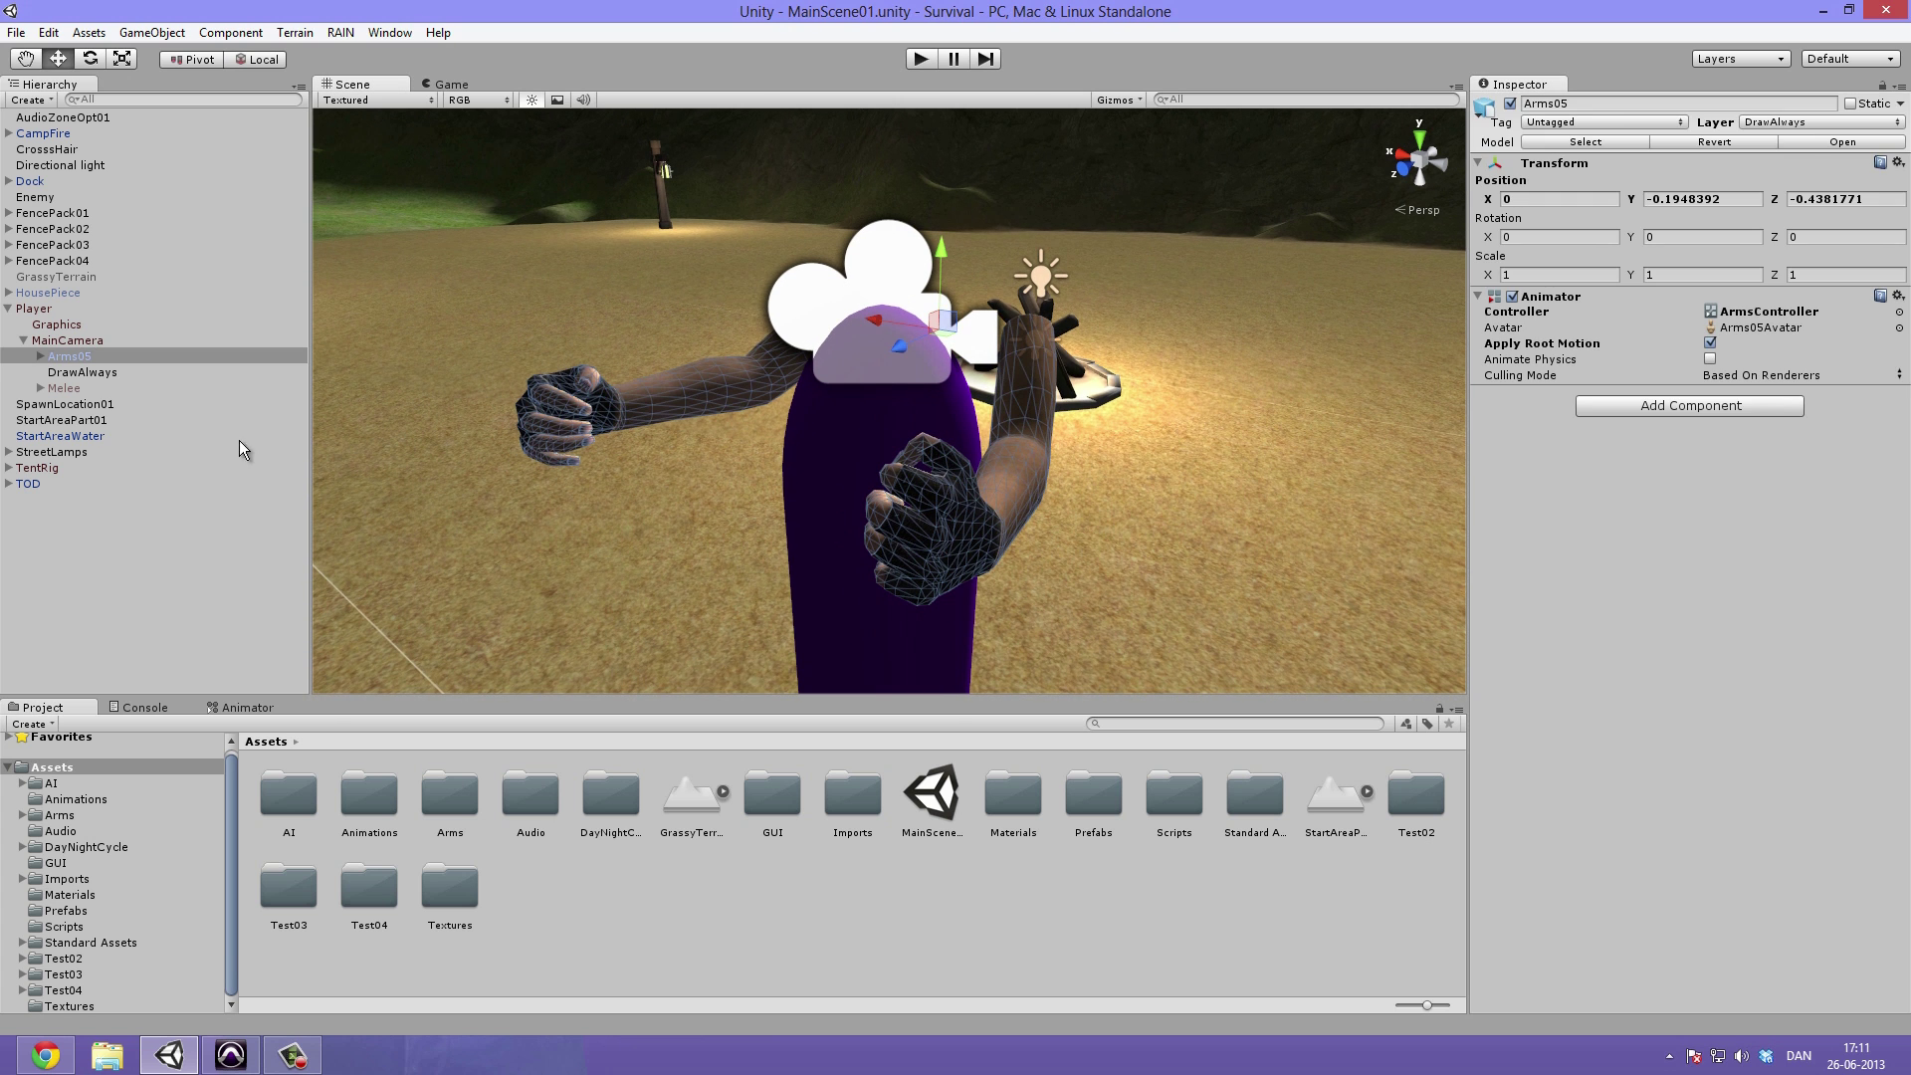
click(46, 311)
click(89, 342)
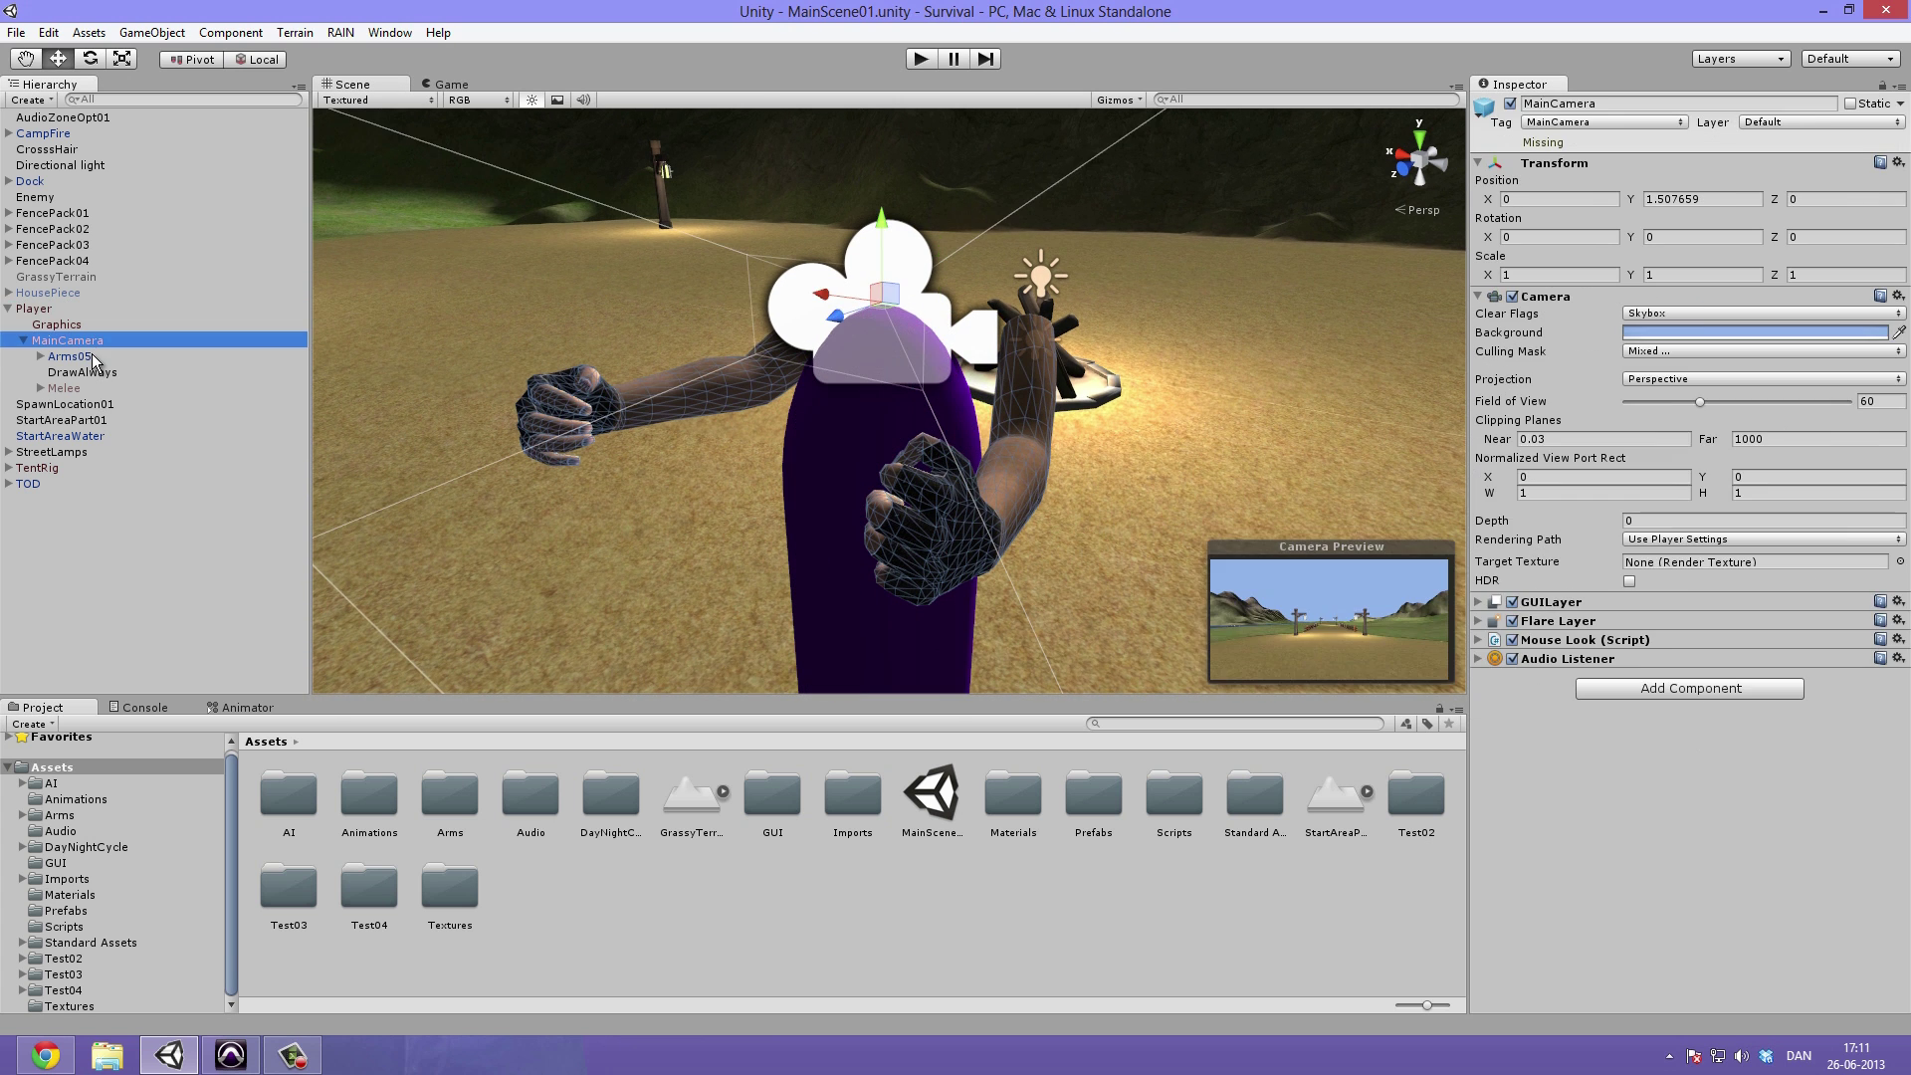
click(93, 359)
scroll(1021, 410, down, 5)
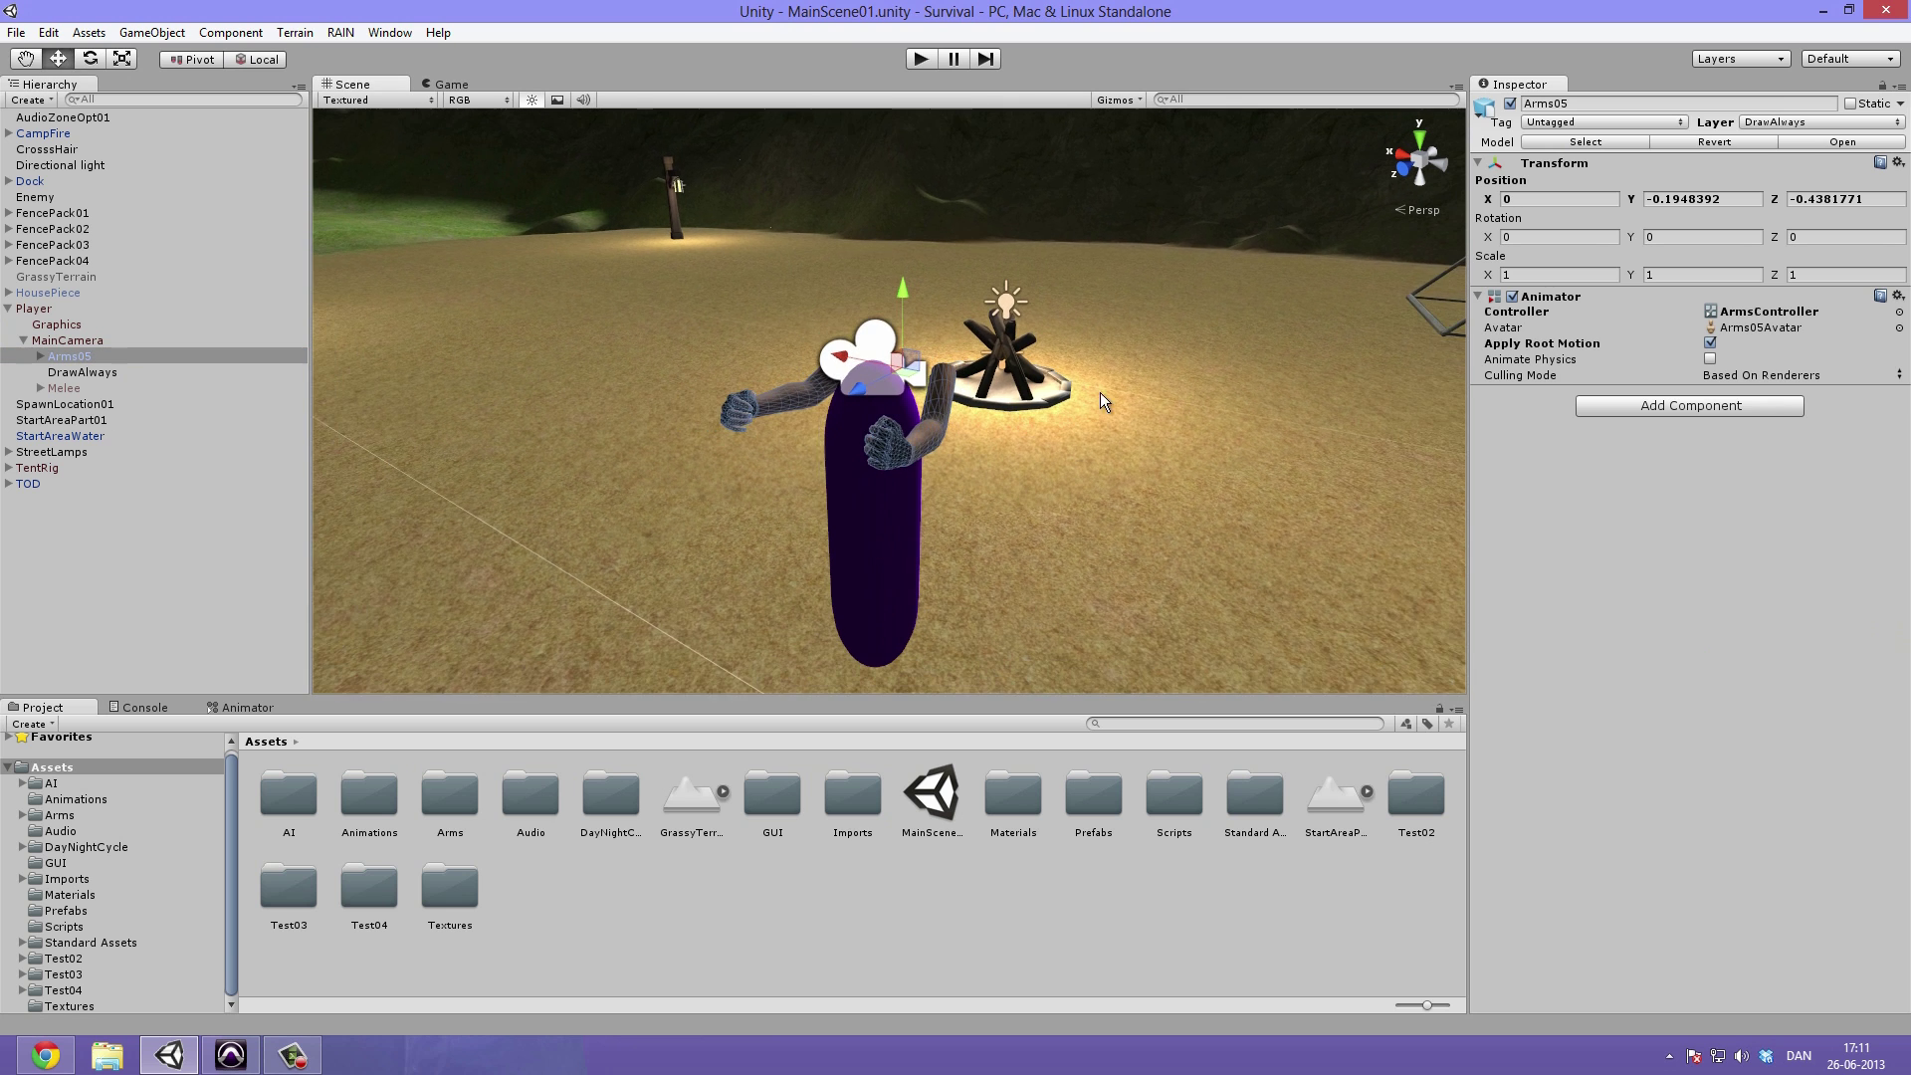
alt+drag(1101, 392, 1174, 388)
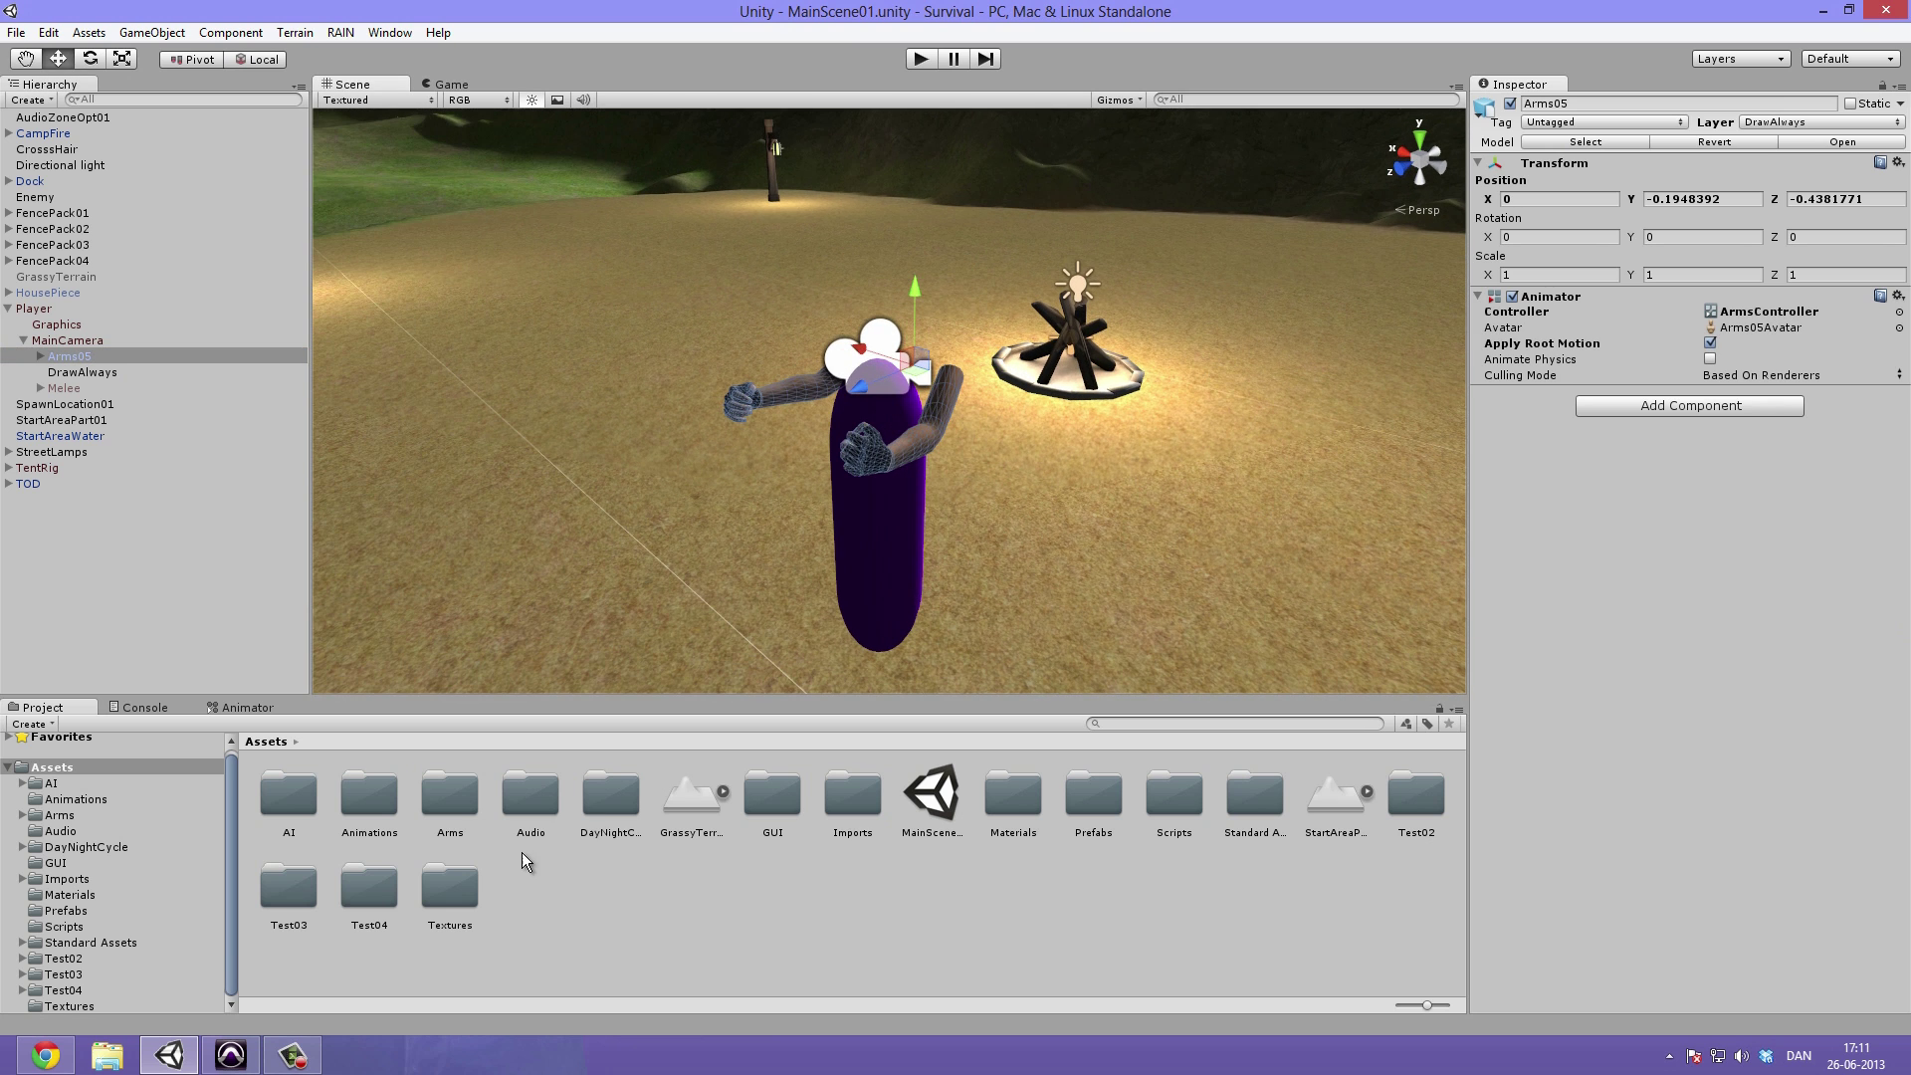
Open the ArmsController from the Arms assets folder in the Animator and enlarge the graph area
double_click(450, 800)
click(251, 842)
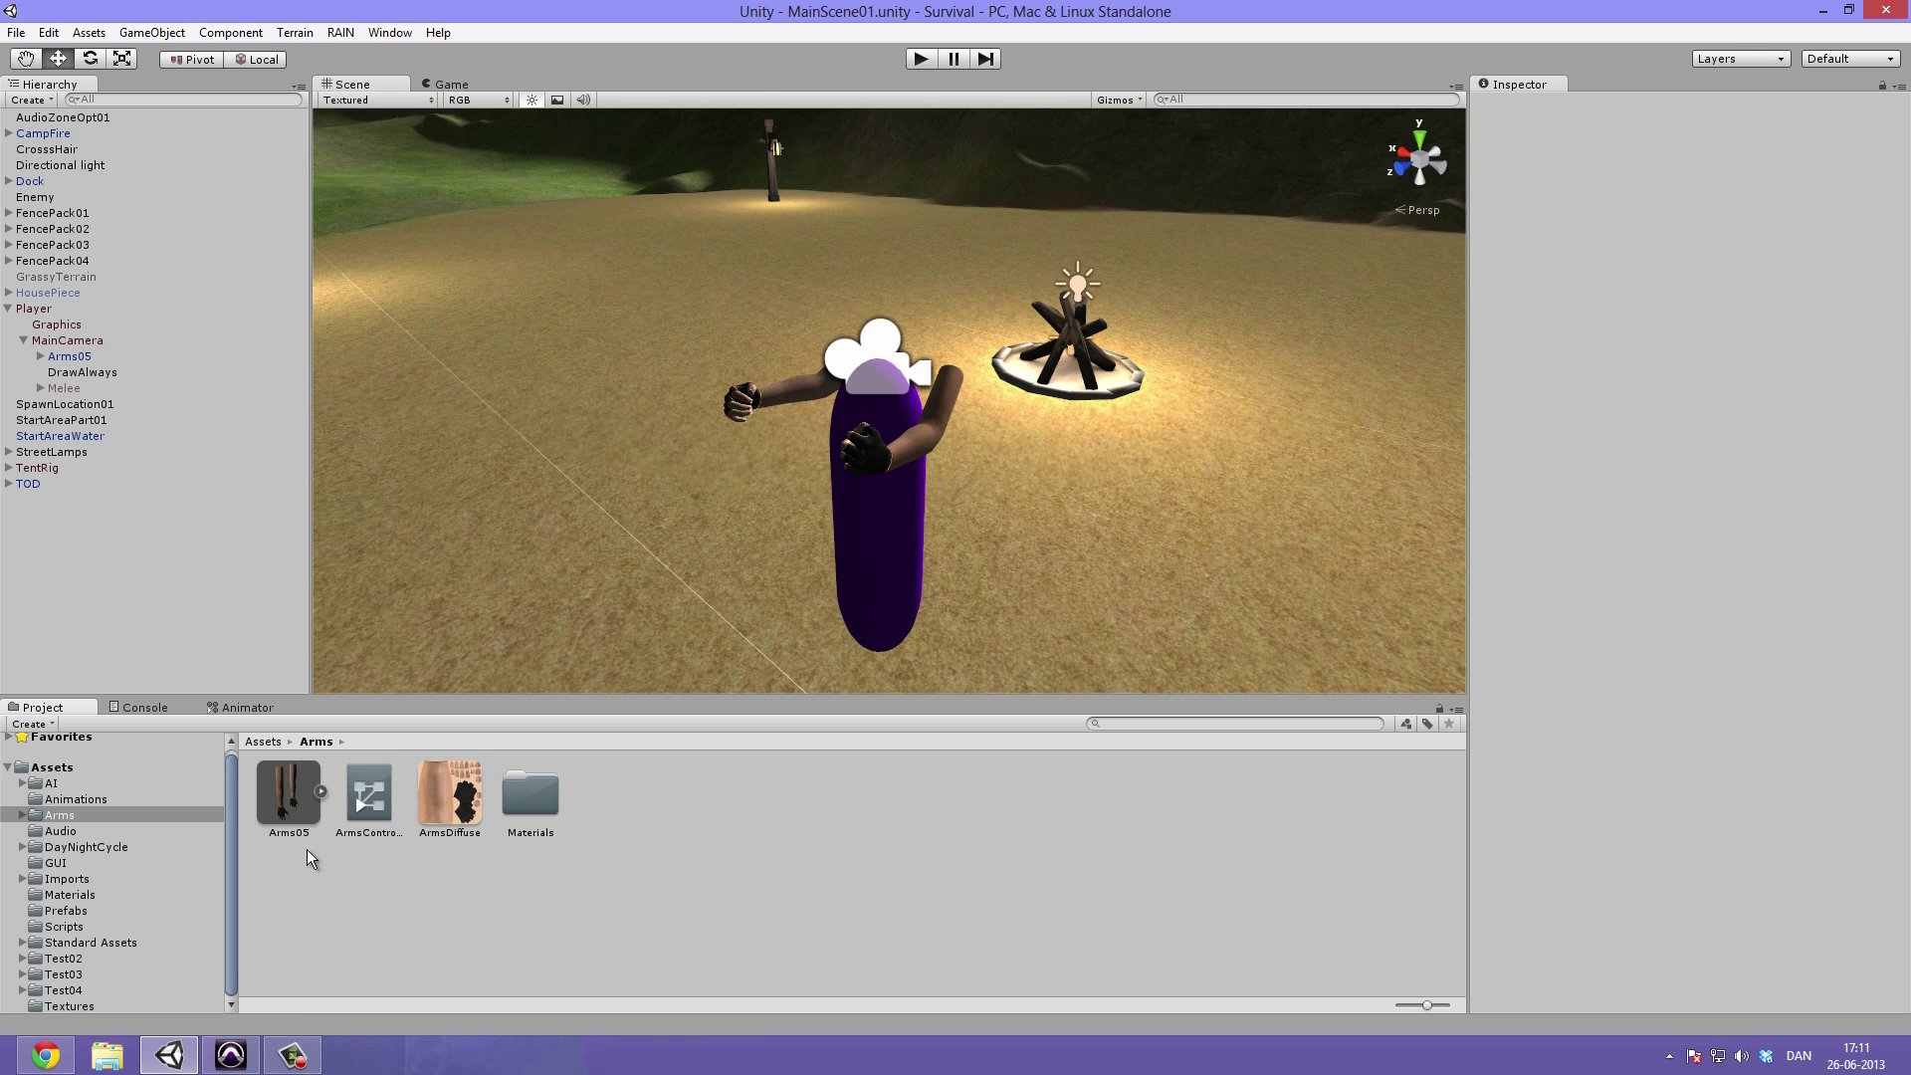
double_click(368, 805)
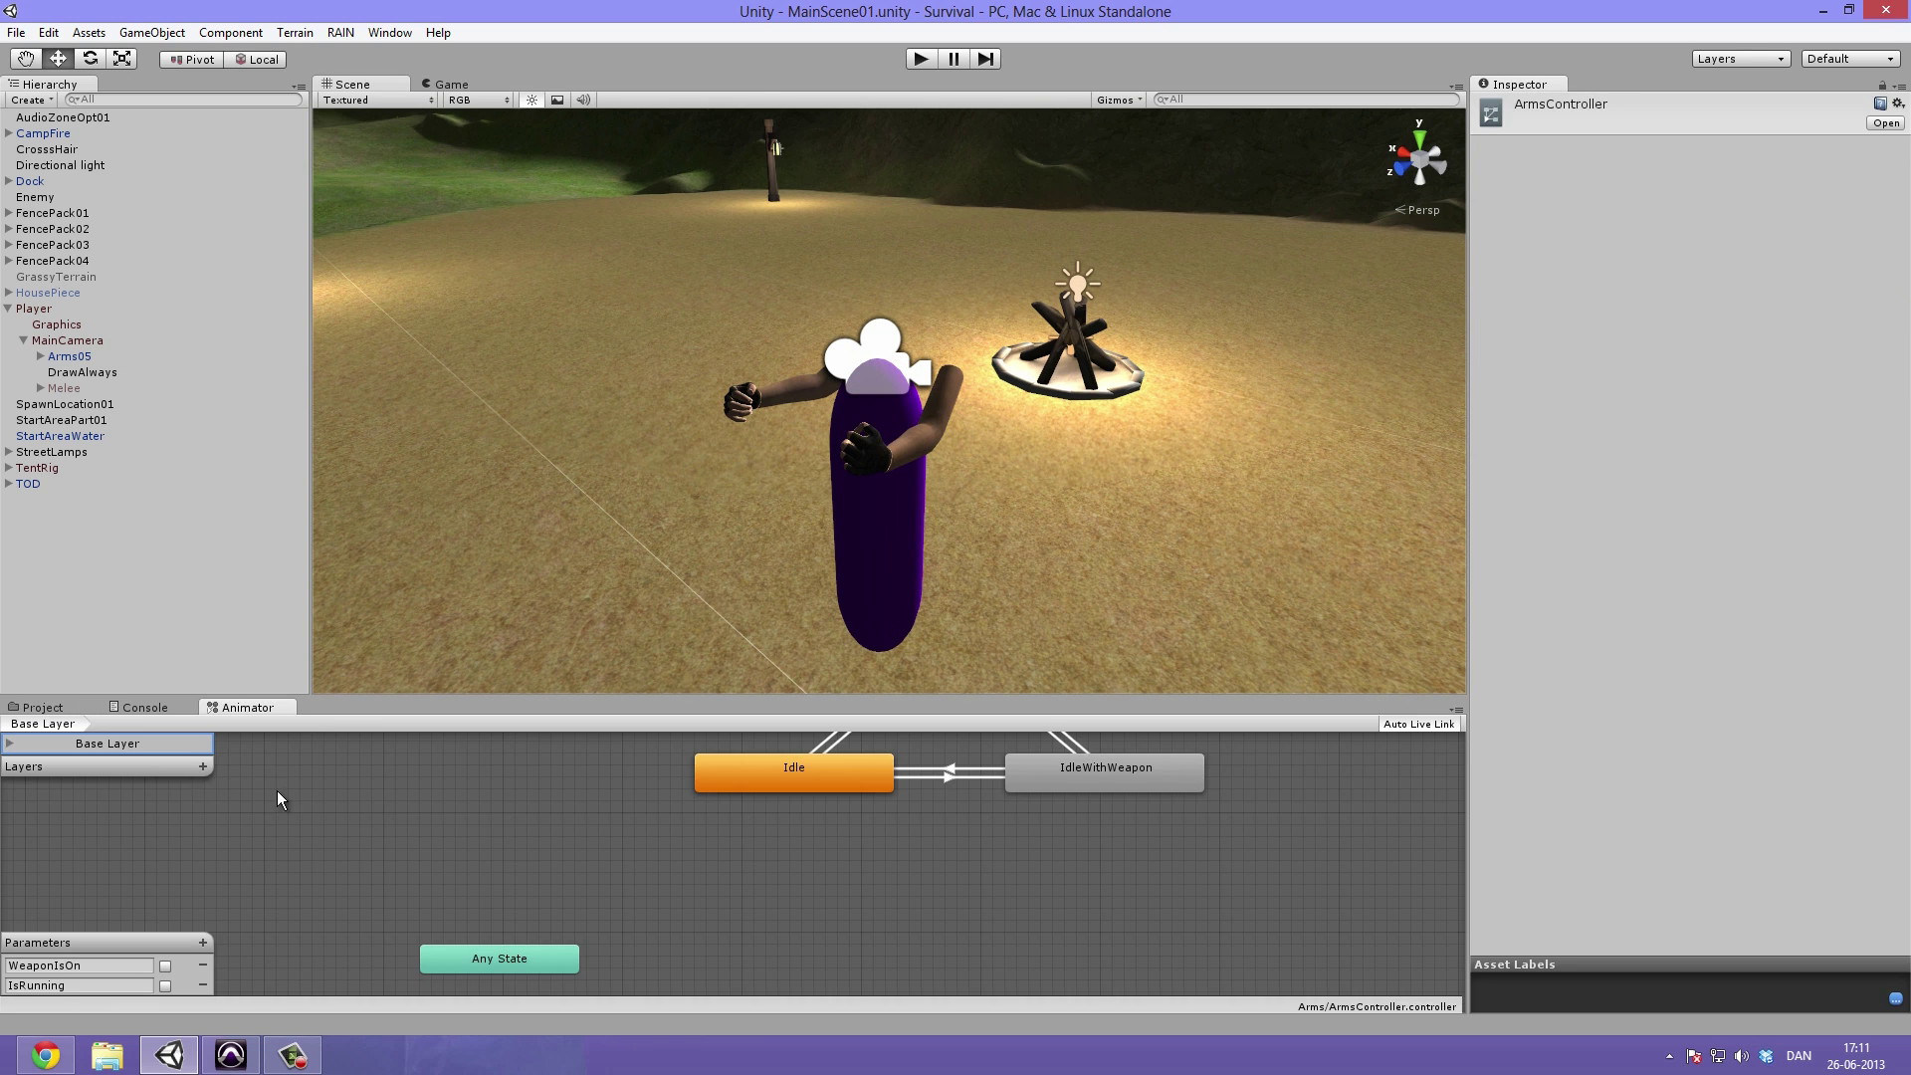
drag(373, 697, 382, 606)
key(alt)
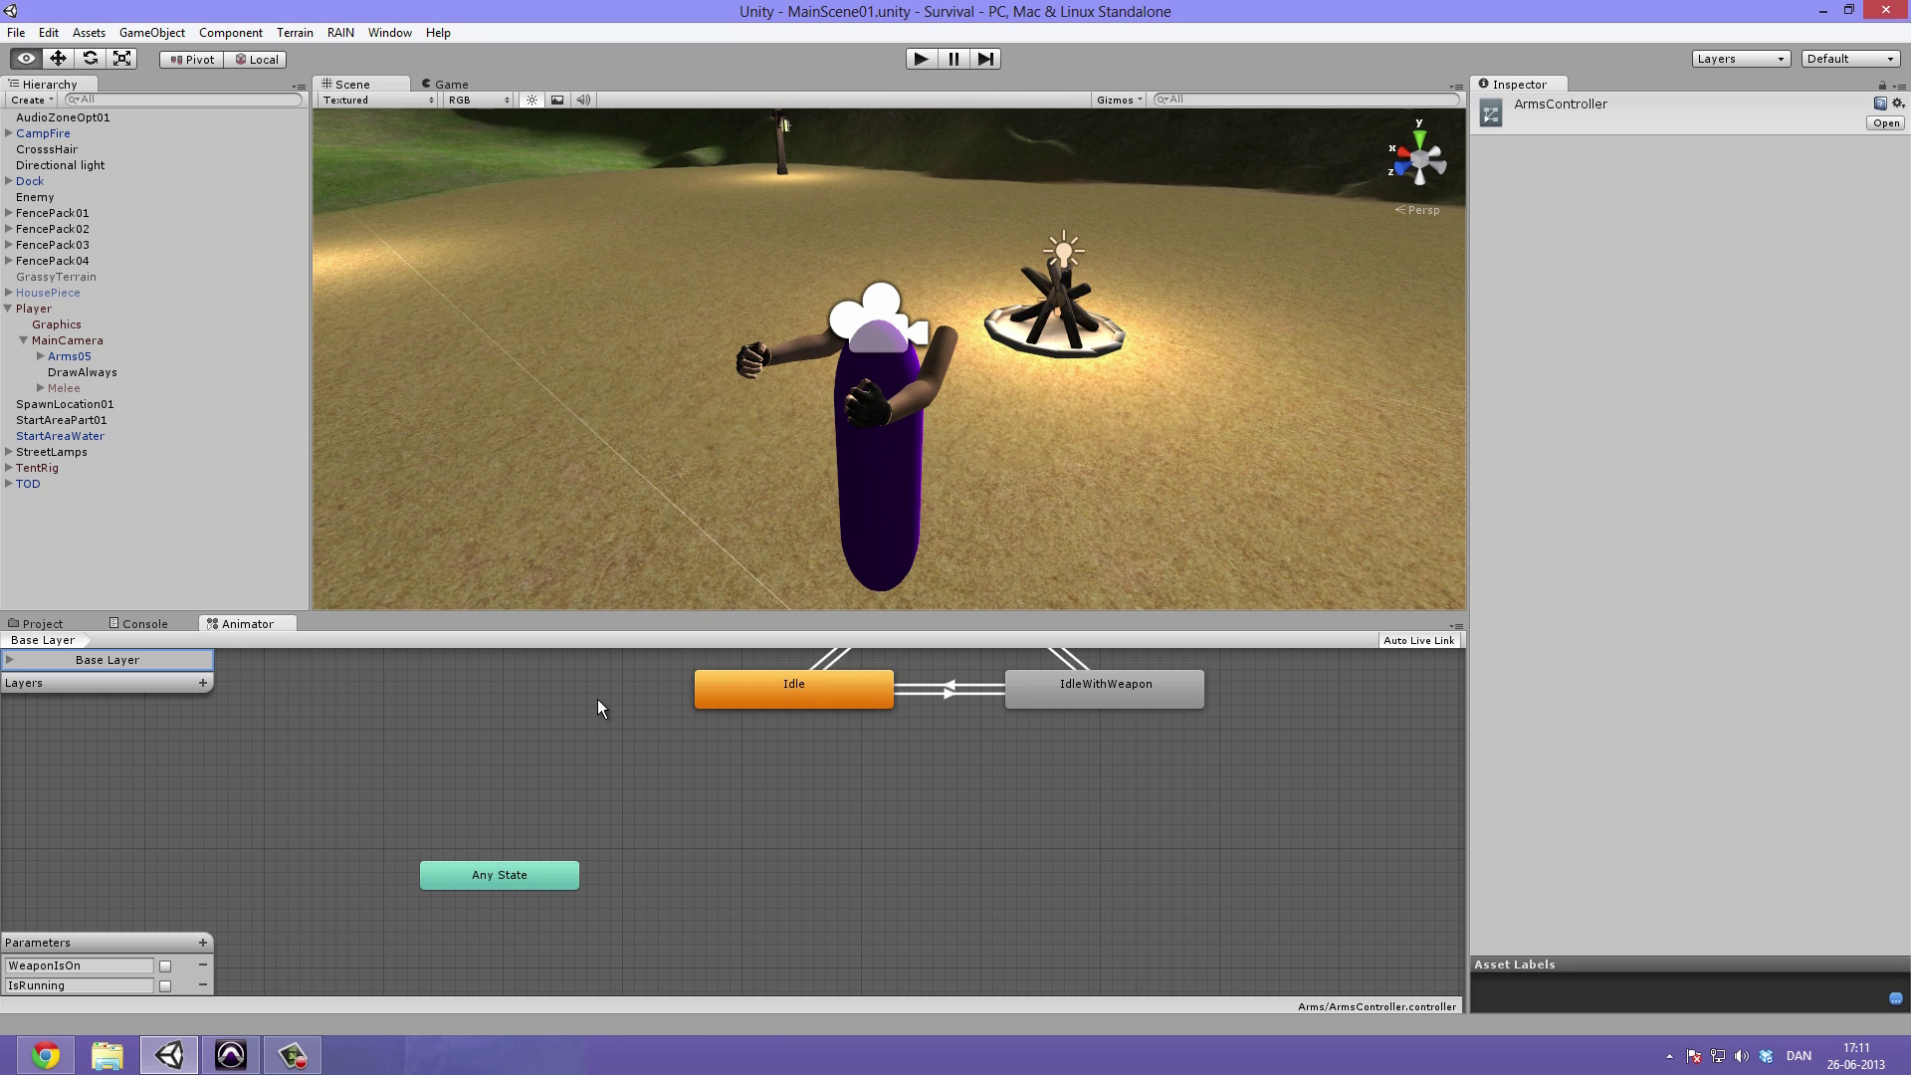
Reposition the Run, Idle and IdleWithWeapon states together so the whole triangle fits in the Animator graph
alt+drag(593, 708, 365, 870)
alt+drag(510, 743, 521, 707)
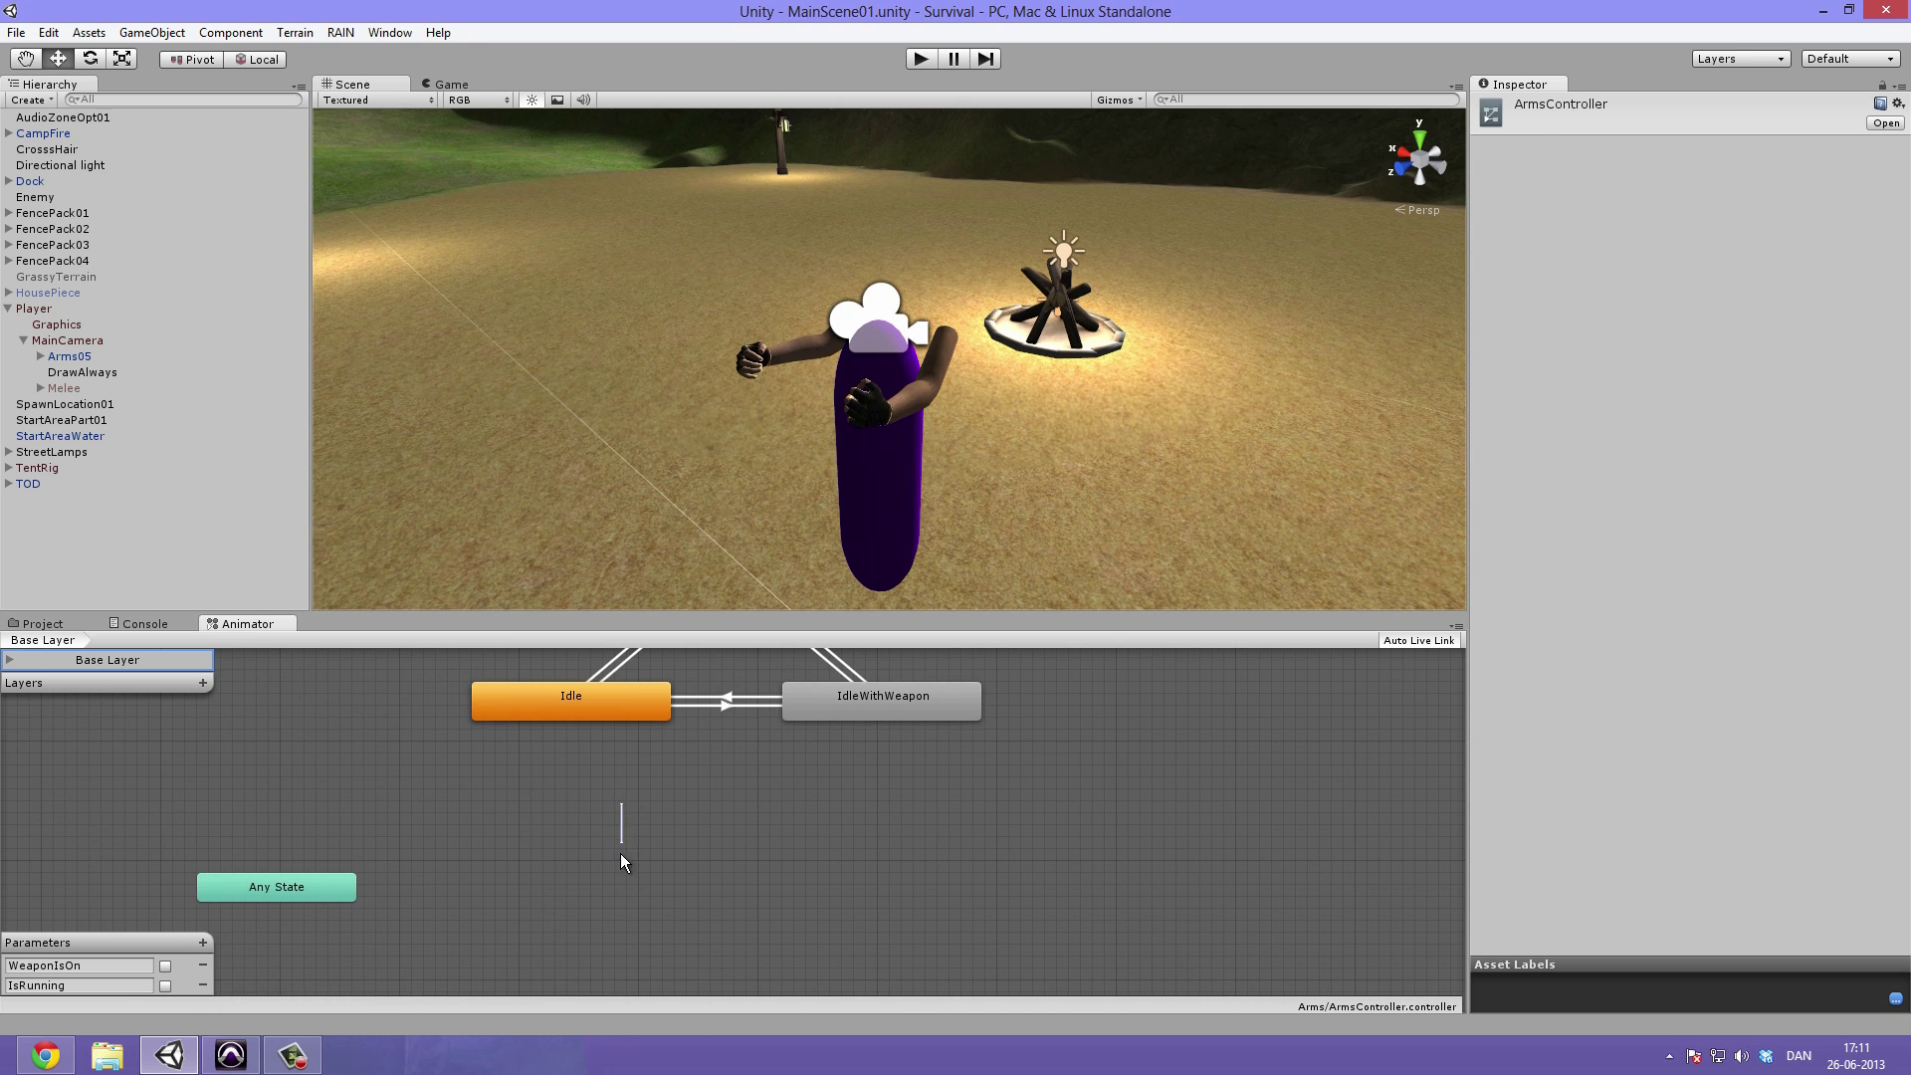
scroll(836, 857, up, 2)
drag(1044, 880, 610, 700)
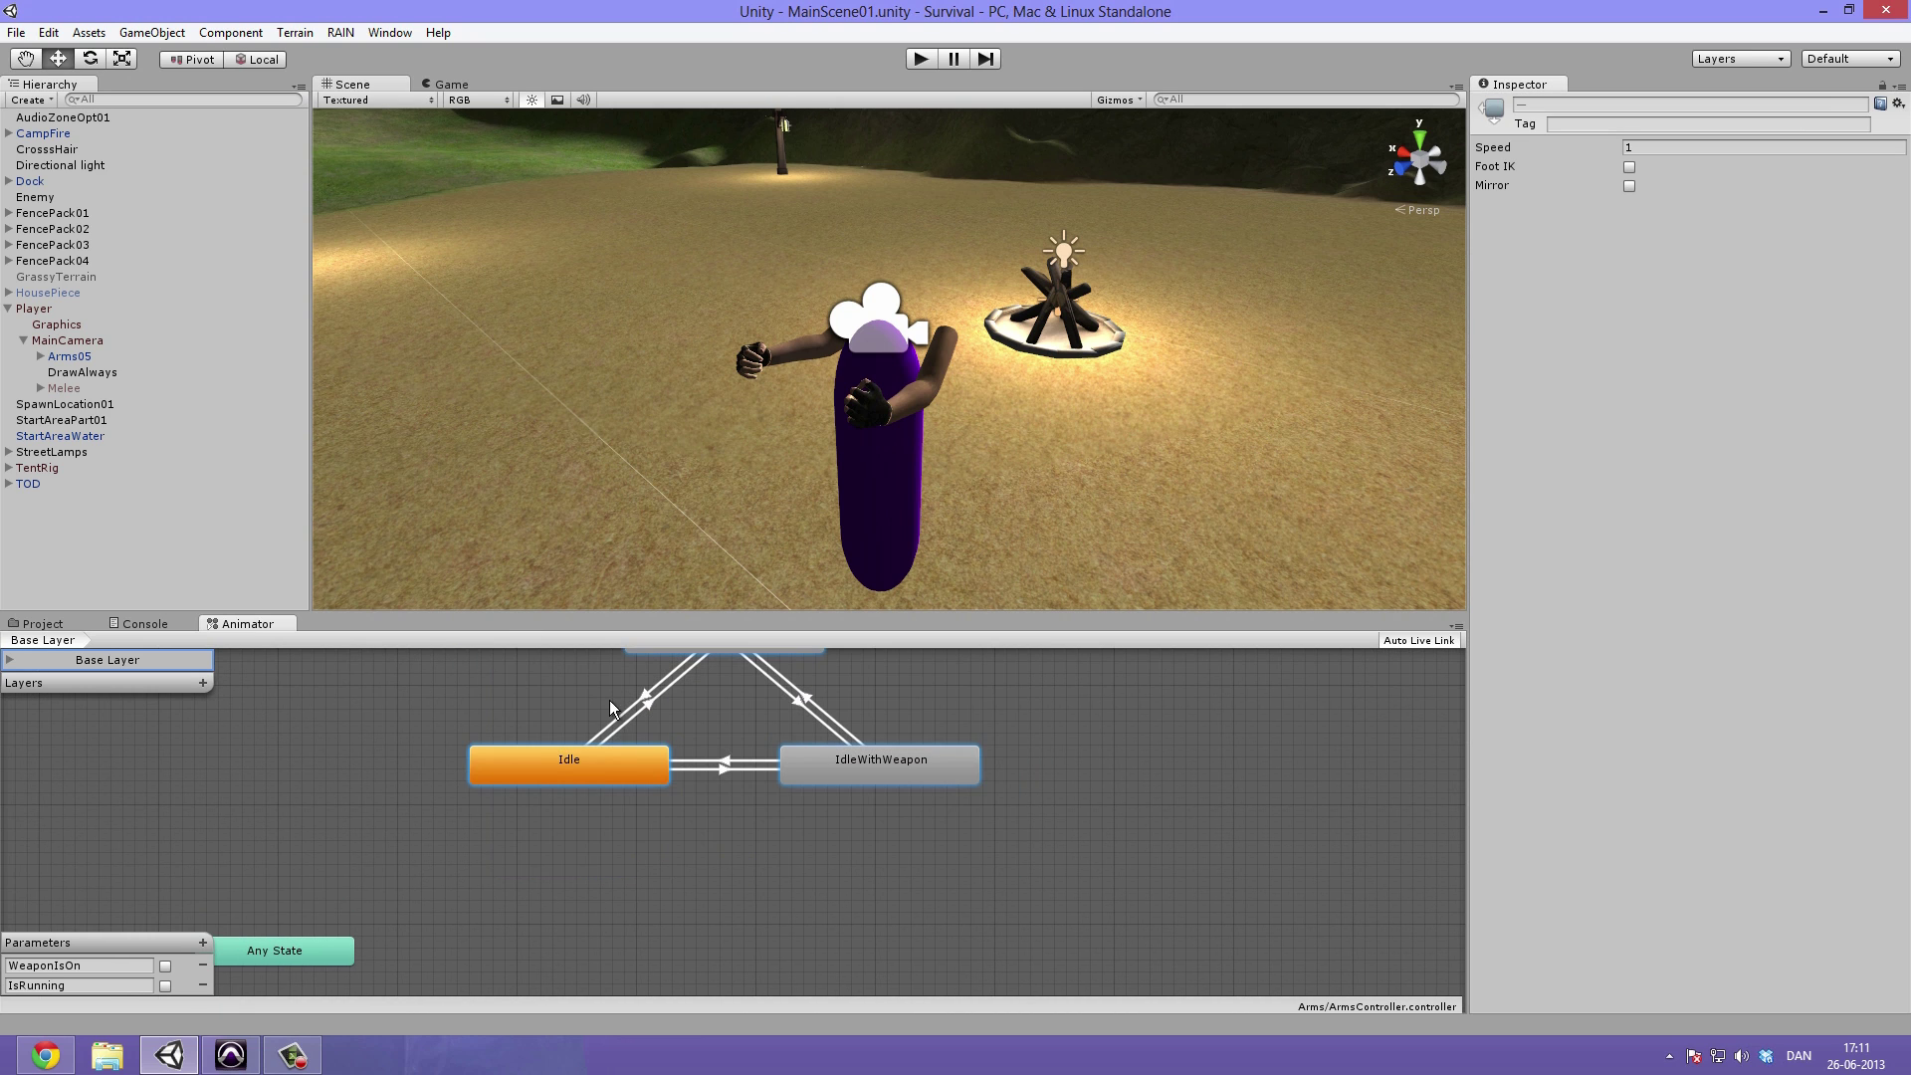
drag(596, 771, 503, 845)
click(845, 728)
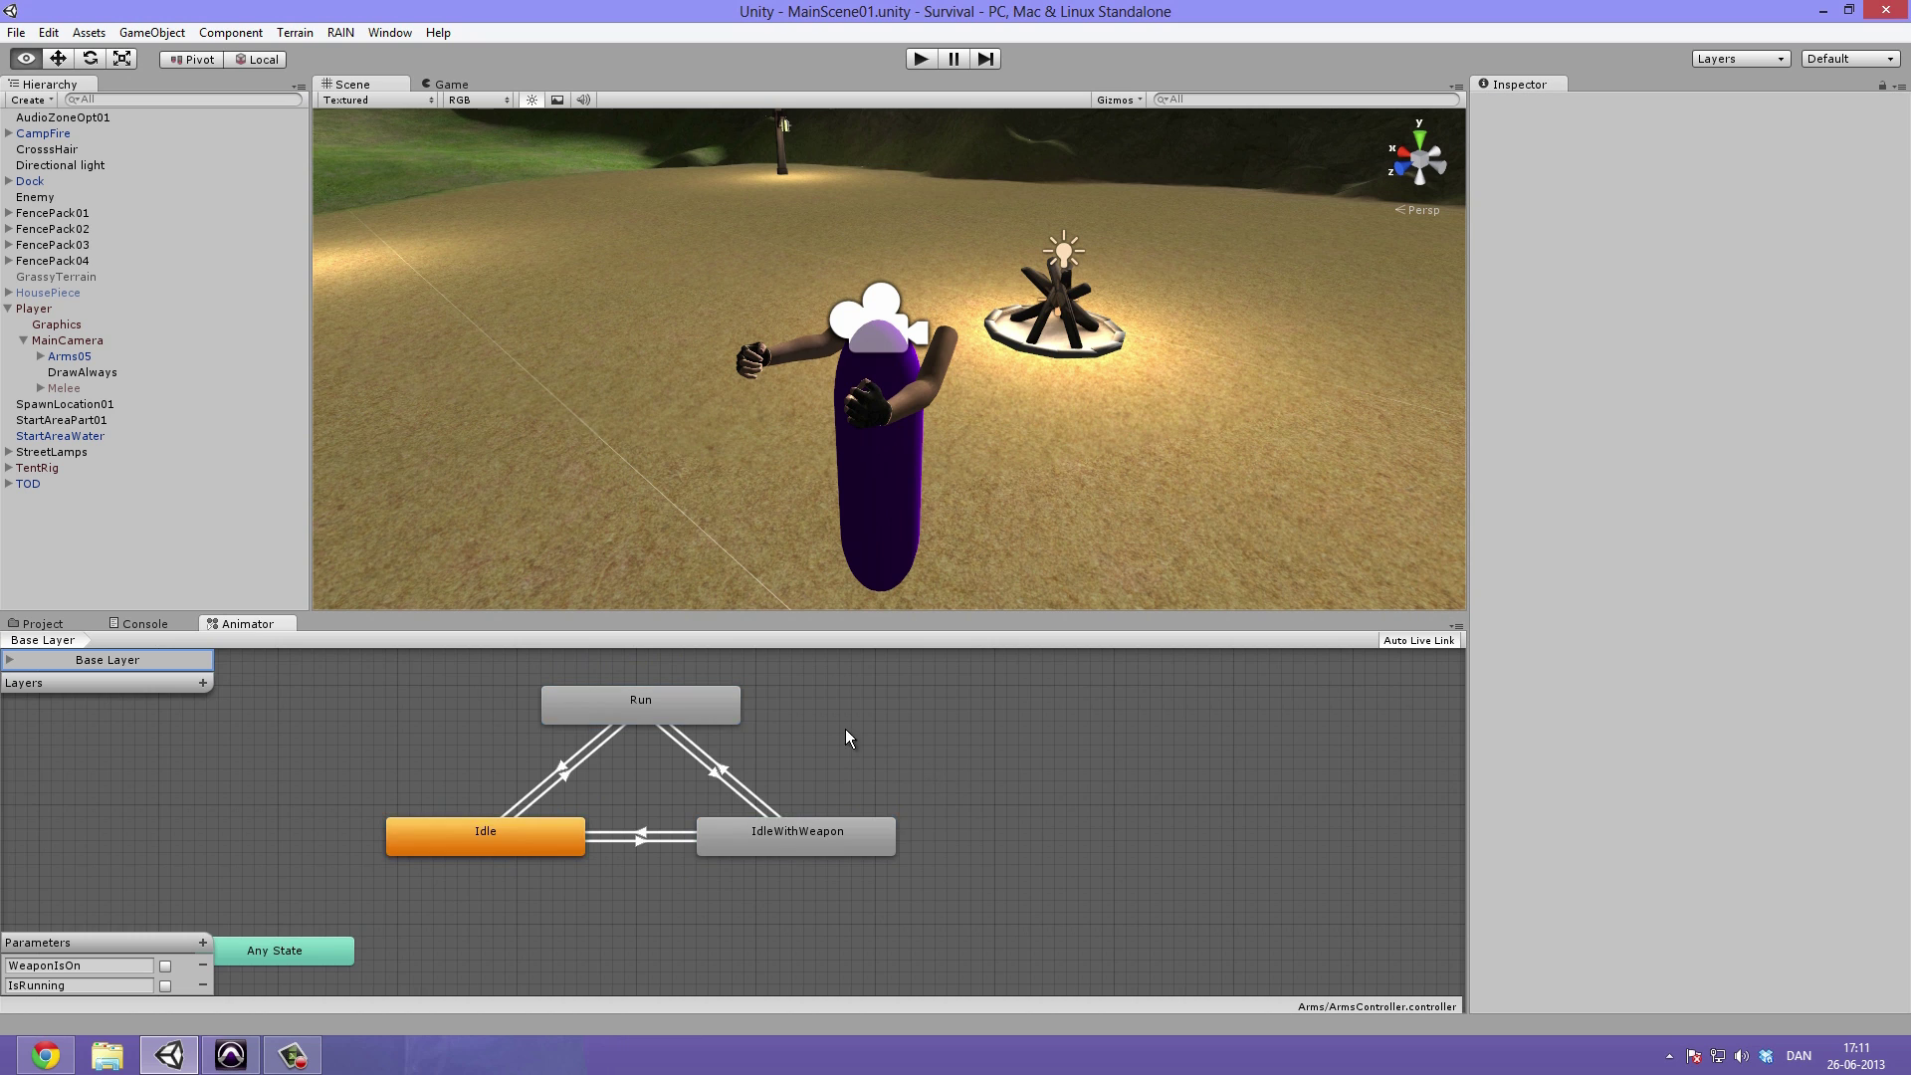
alt+drag(845, 729, 992, 704)
drag(1128, 893, 516, 685)
drag(588, 830, 663, 814)
click(792, 864)
alt+drag(792, 864, 790, 917)
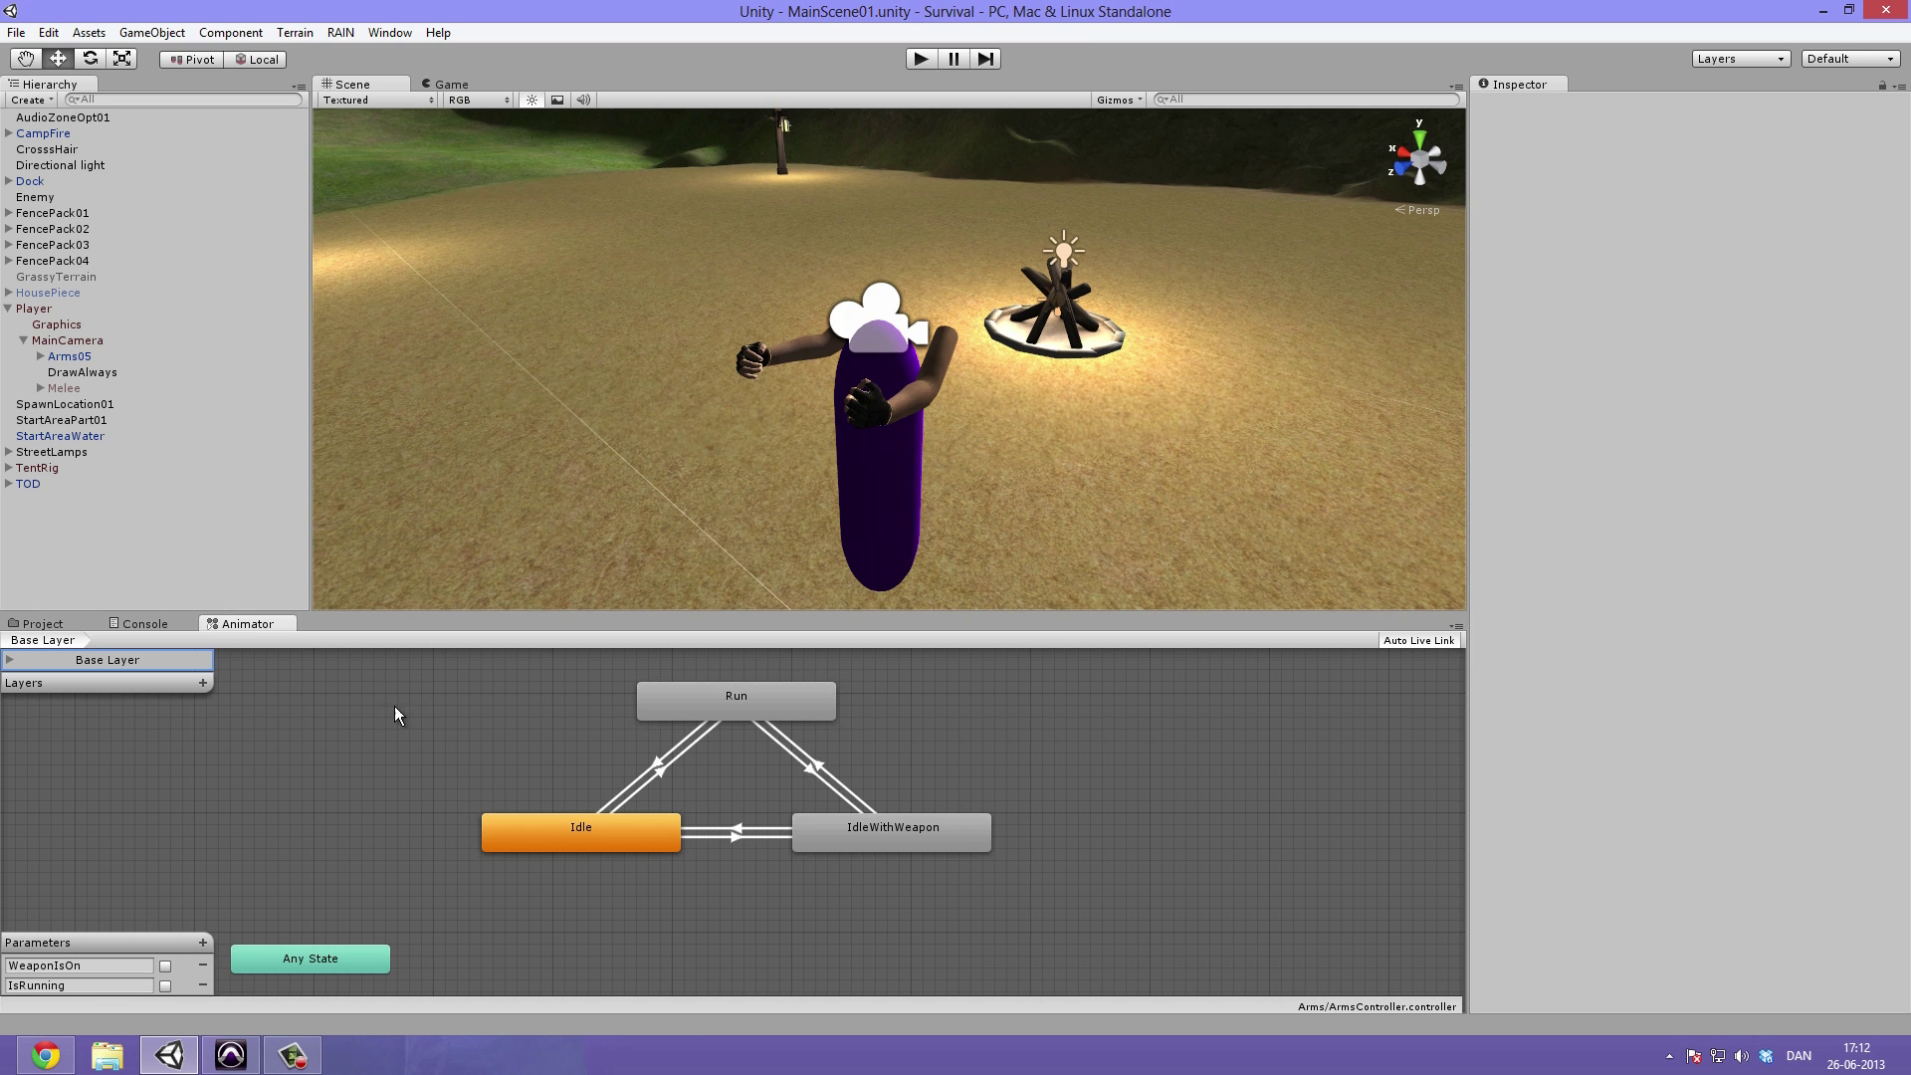
Create an empty state in the Animator graph and place it beside the Run state
right_click(468, 744)
mouse_move(511, 760)
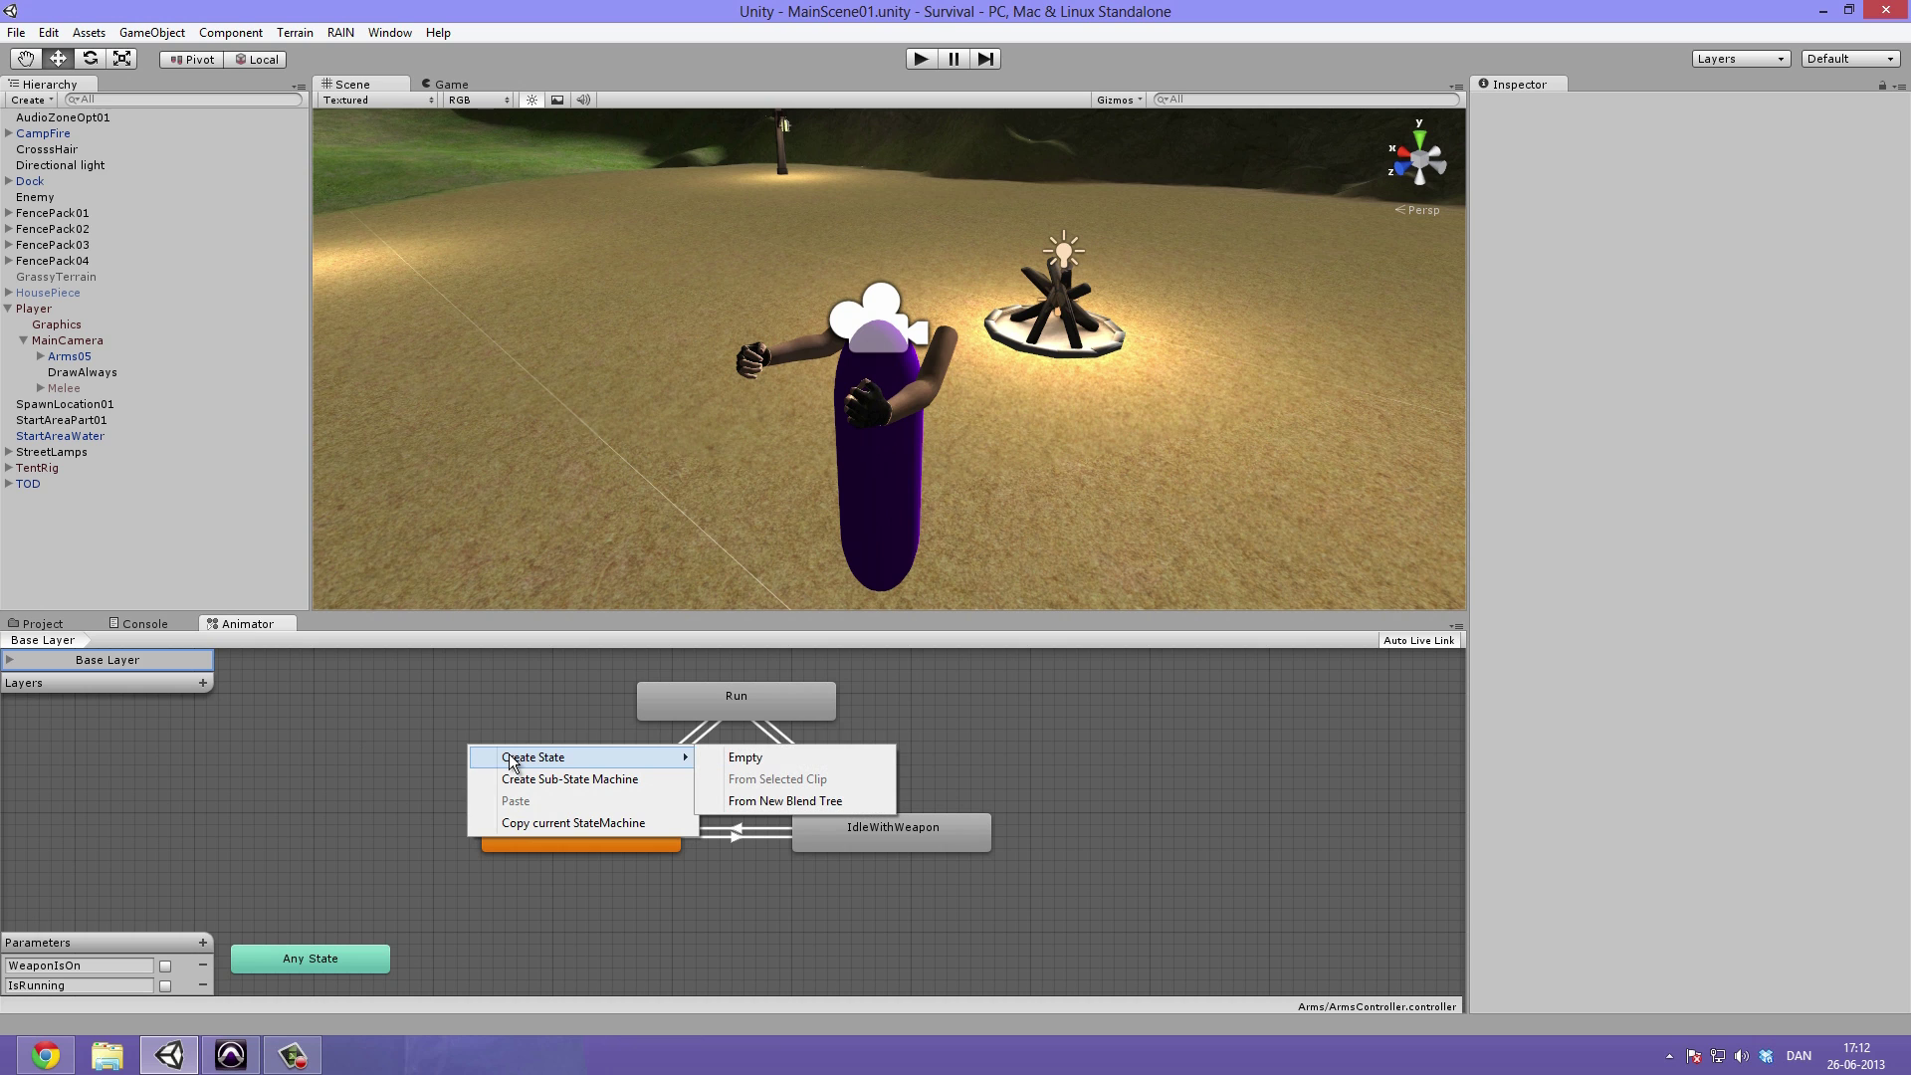
click(766, 756)
drag(633, 757, 541, 695)
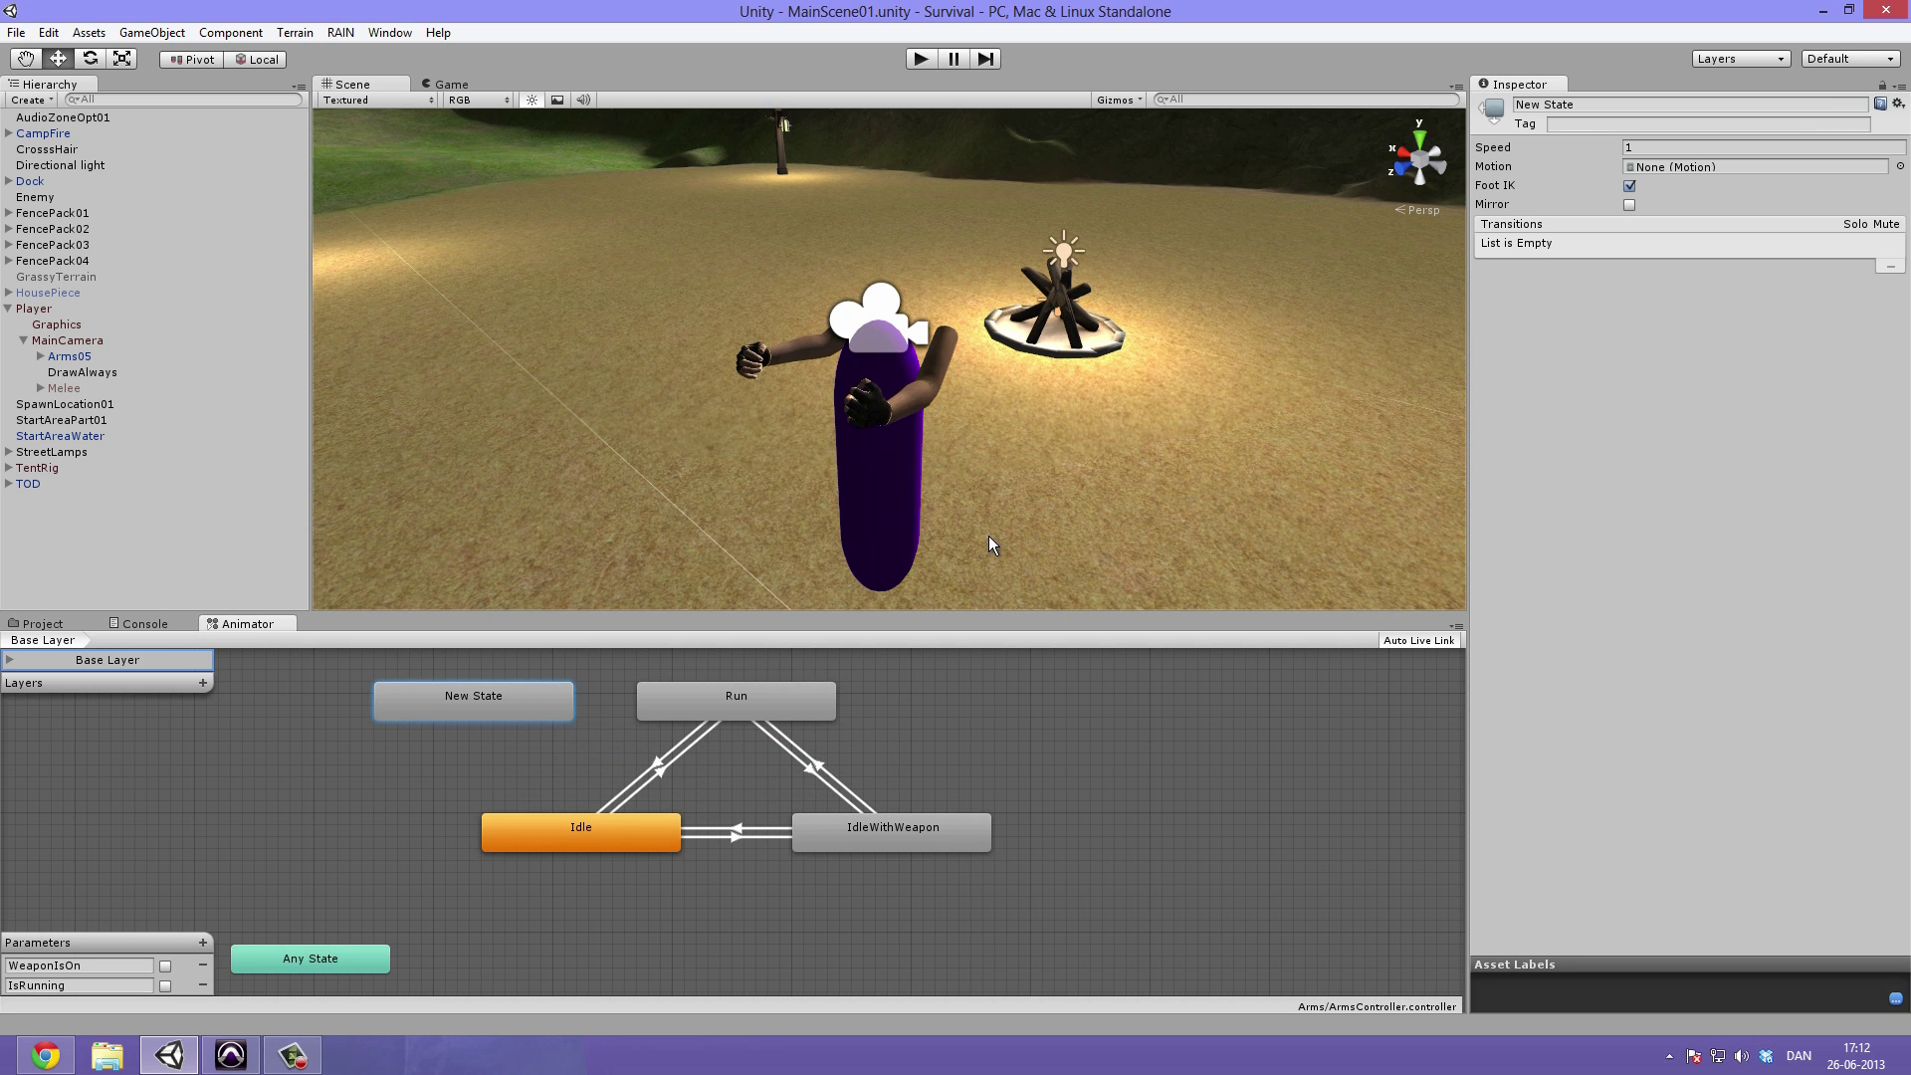
Rename the new animation state as Hit01
click(1549, 105)
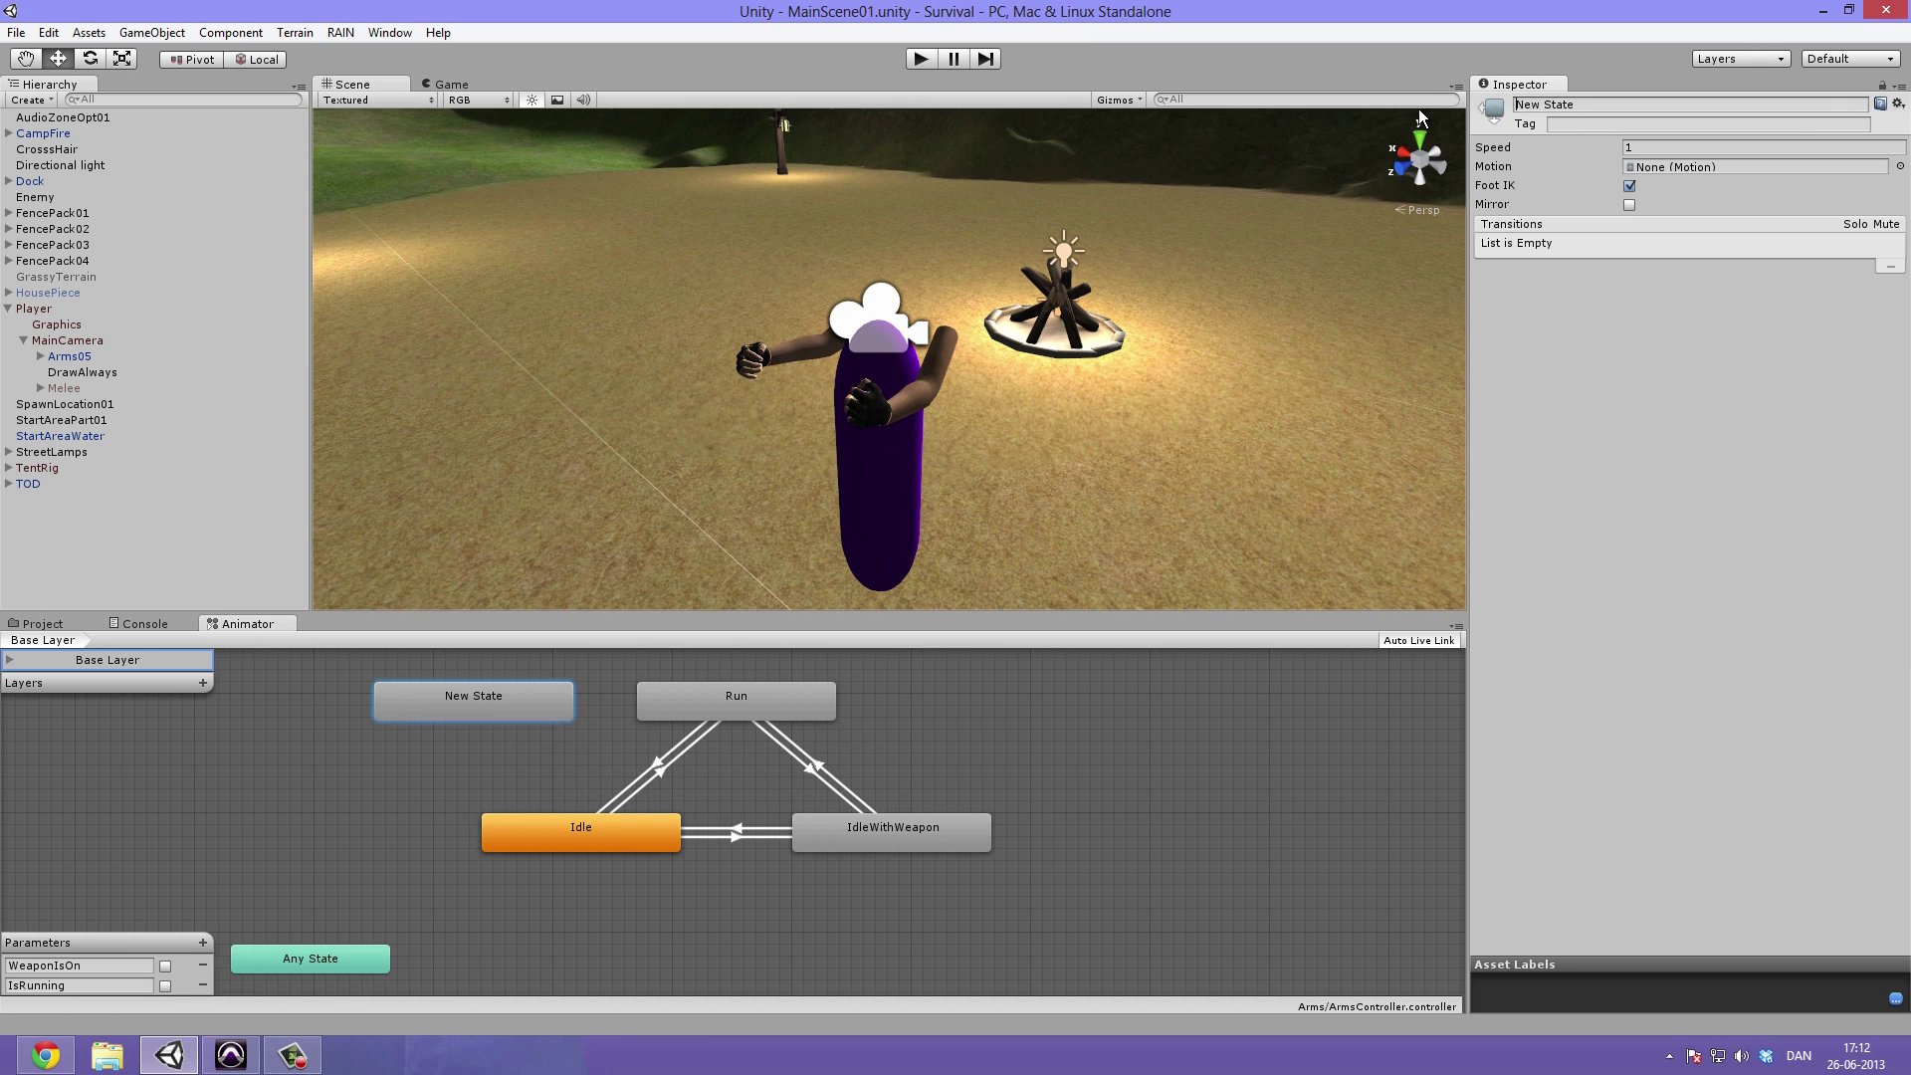
key(Delete)
key(Delete)
key(Delete)
key(Delete)
key(Delete)
key(Delete)
key(Delete)
key(Delete)
key(Delete)
text(Hit01)
Turn off Foot IK for the Hit01 state and assign the PunchRight clip from Arms05.fbx as its motion
click(1666, 147)
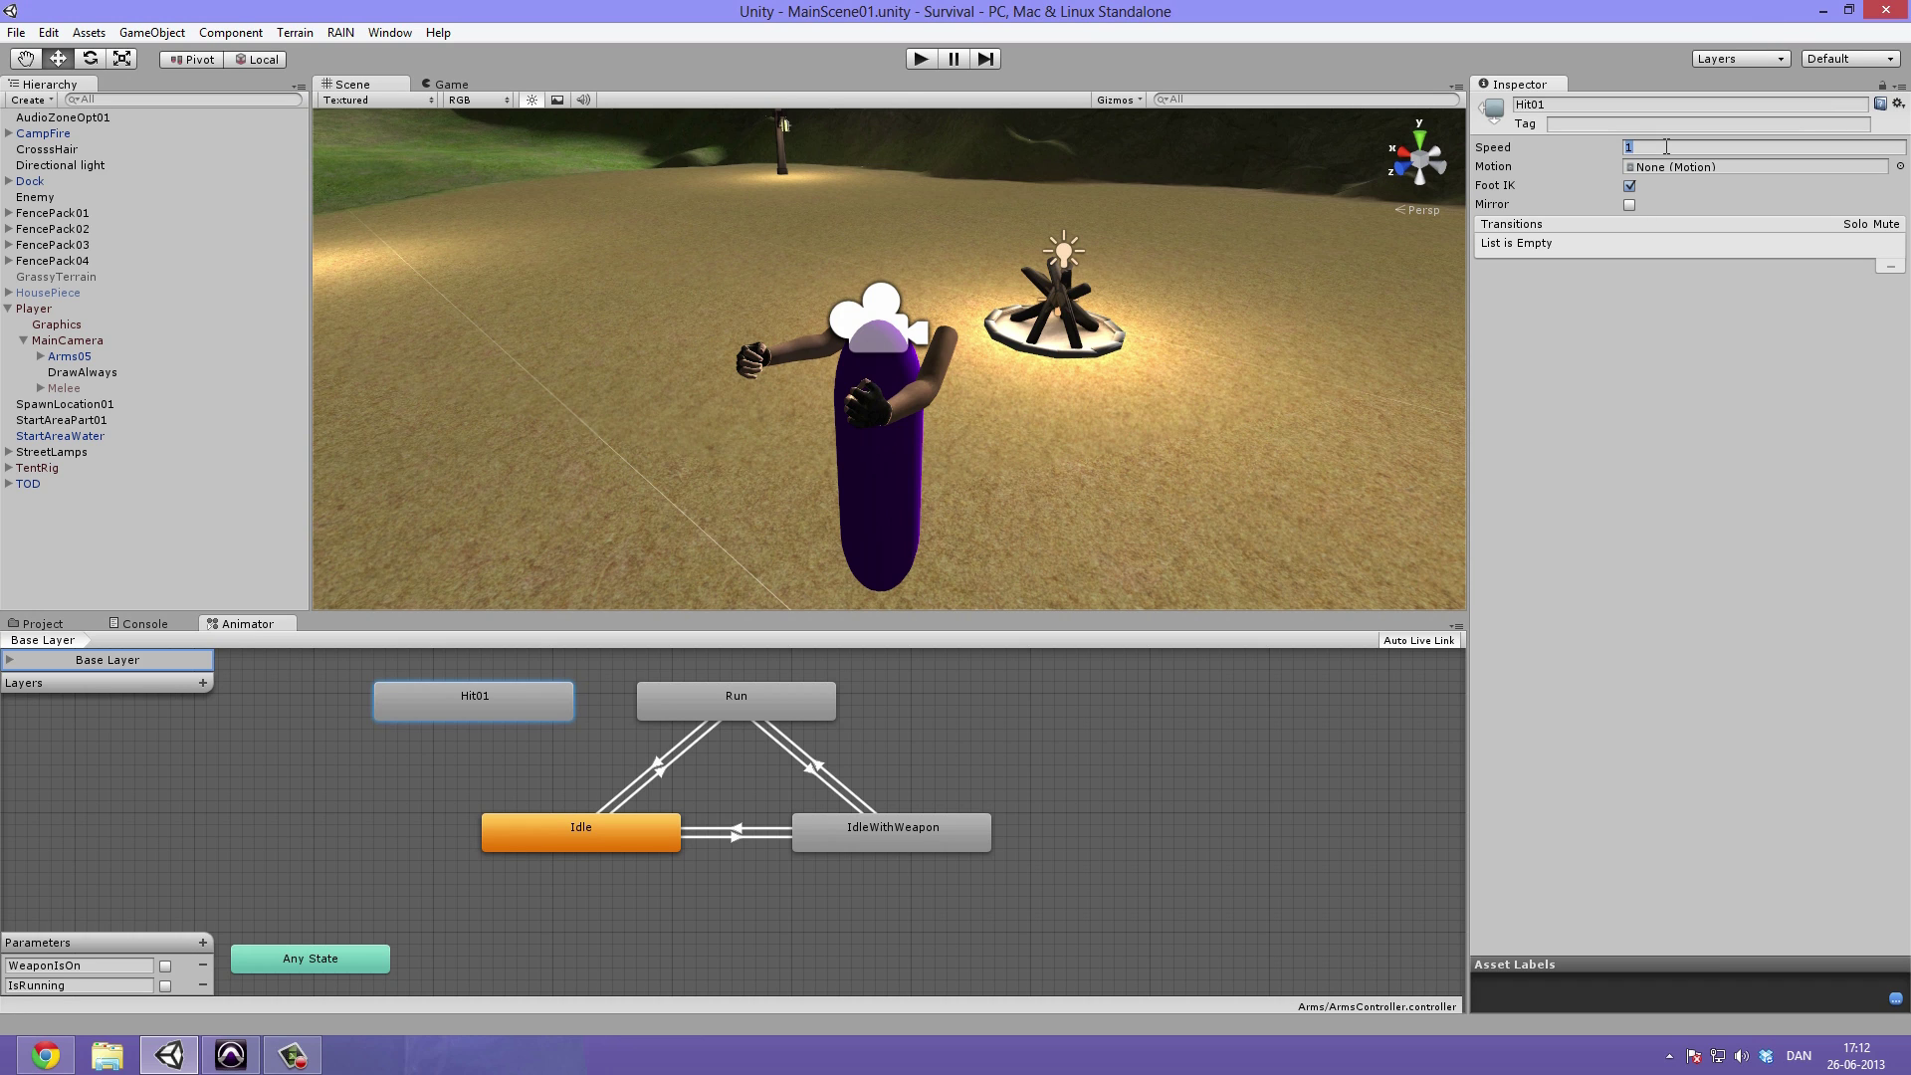
click(1629, 186)
click(1629, 186)
click(1901, 167)
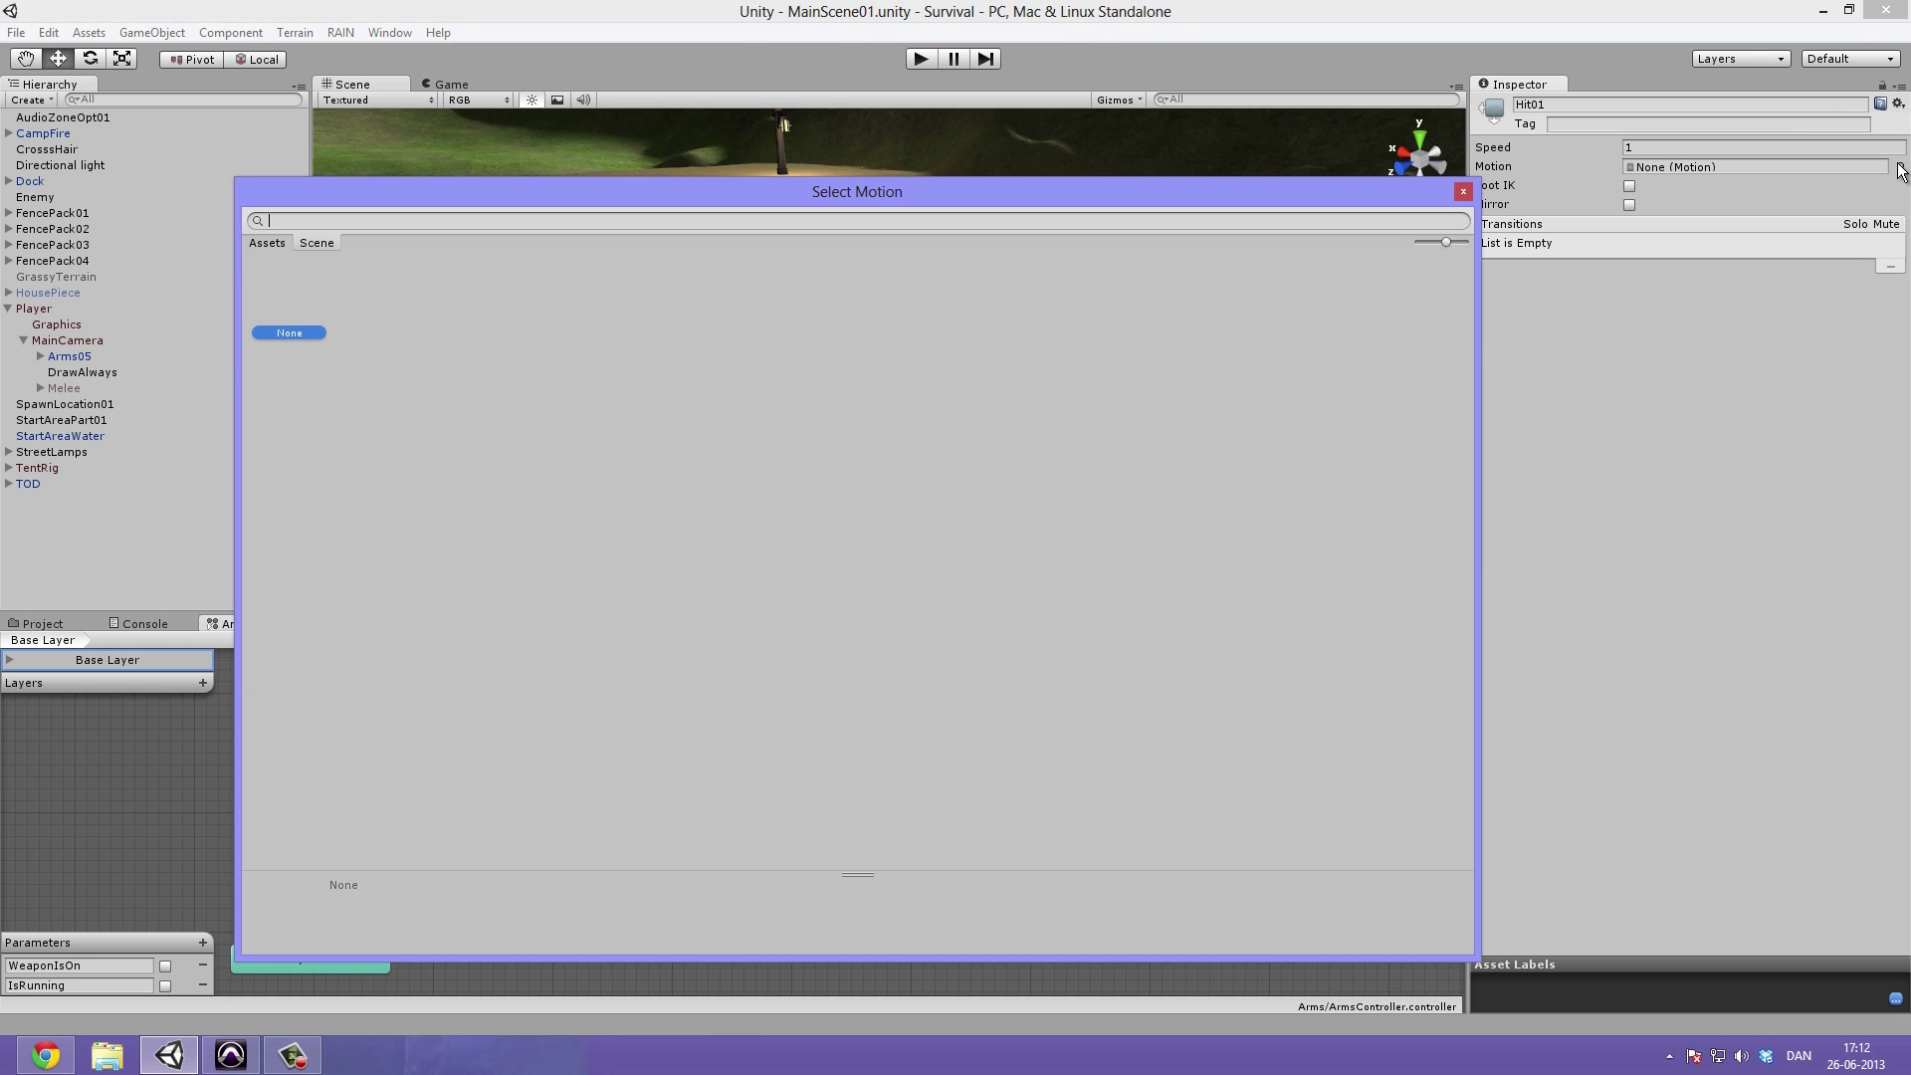
click(280, 243)
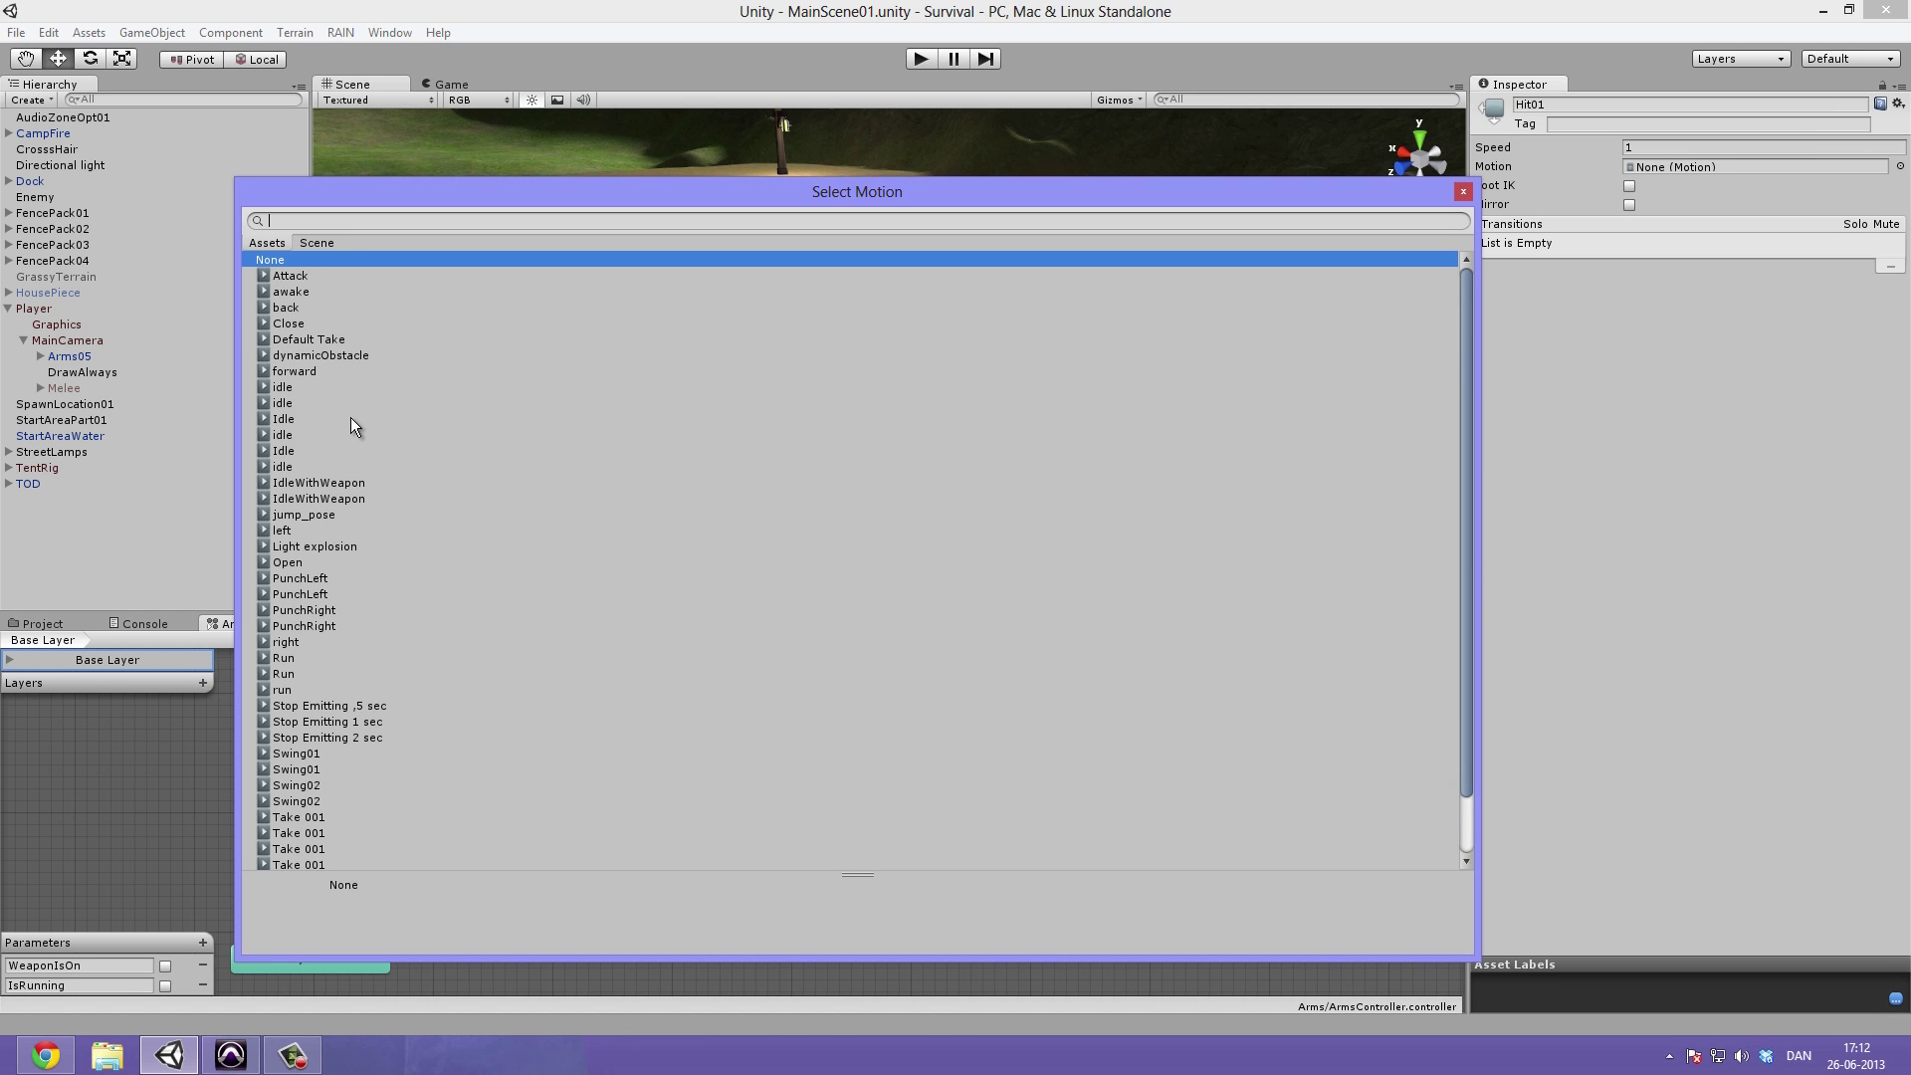
scroll(350, 482, down, 2)
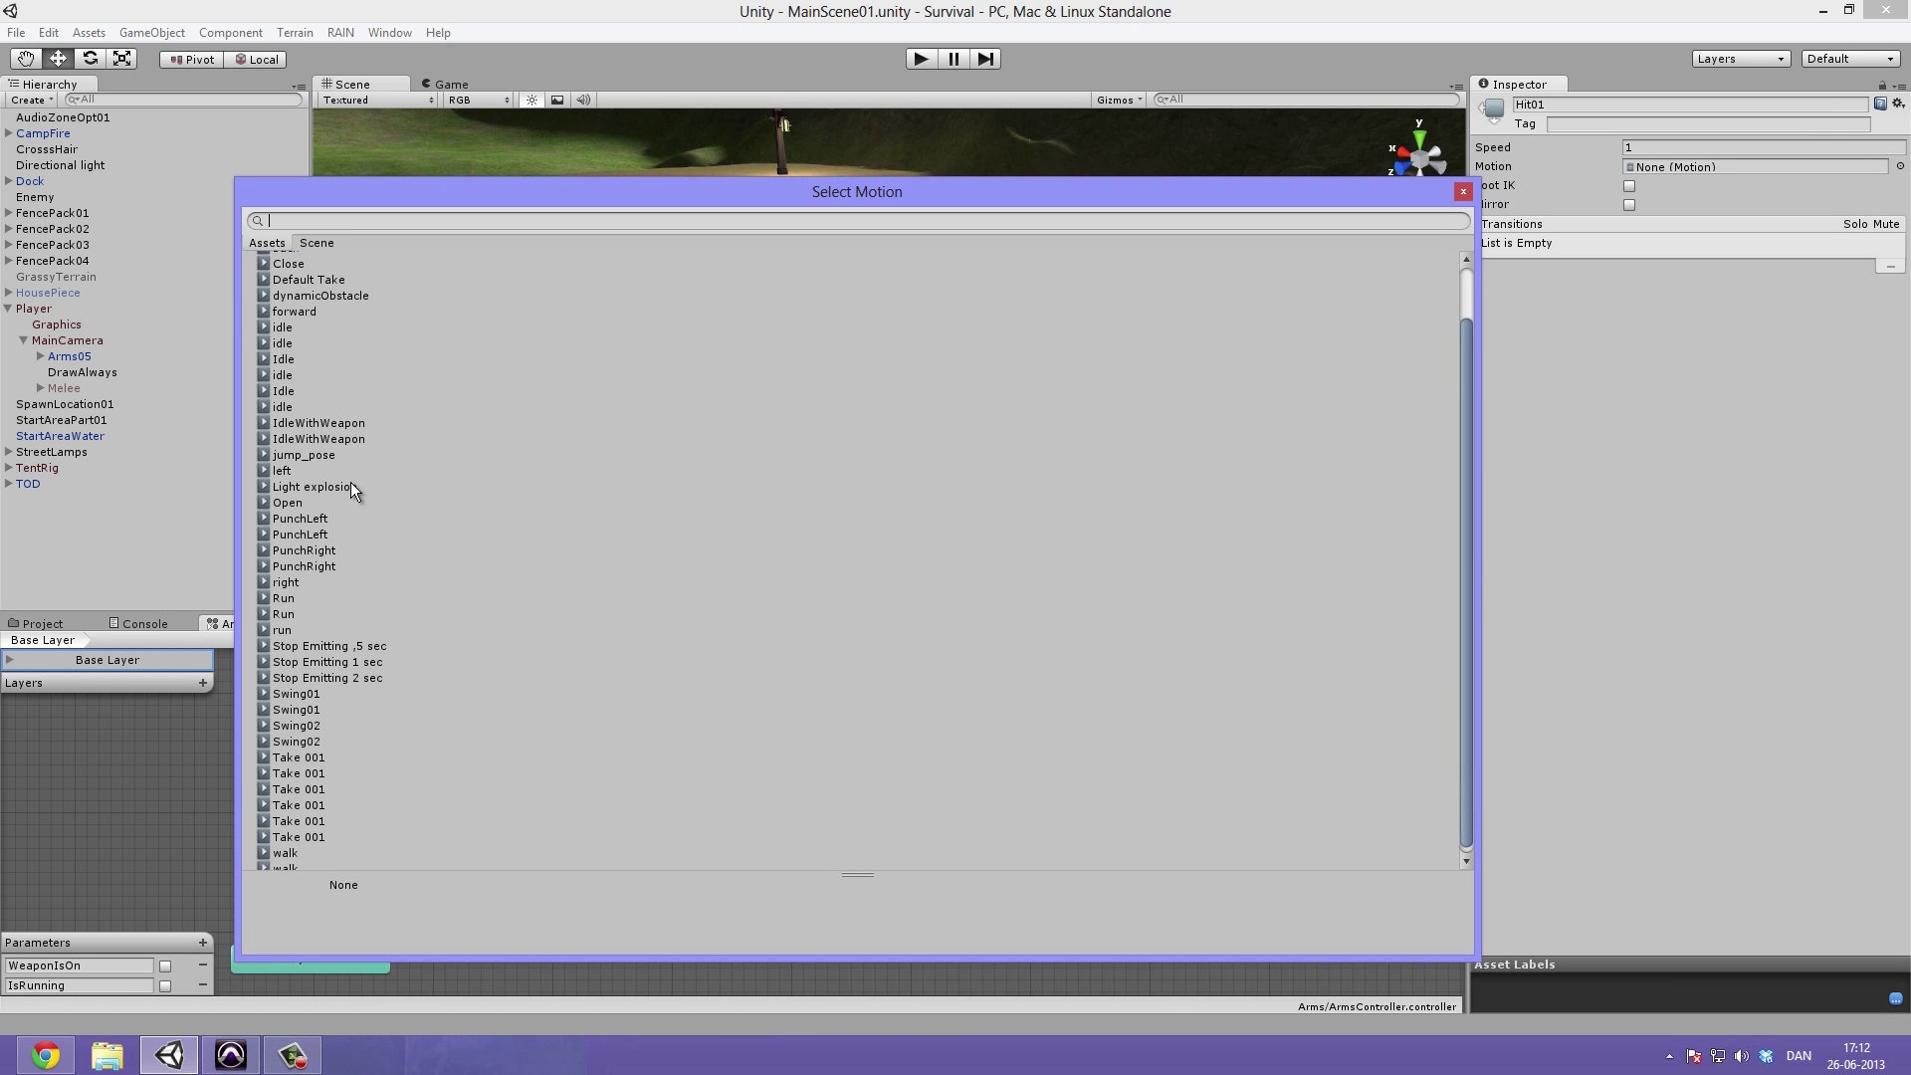
click(342, 544)
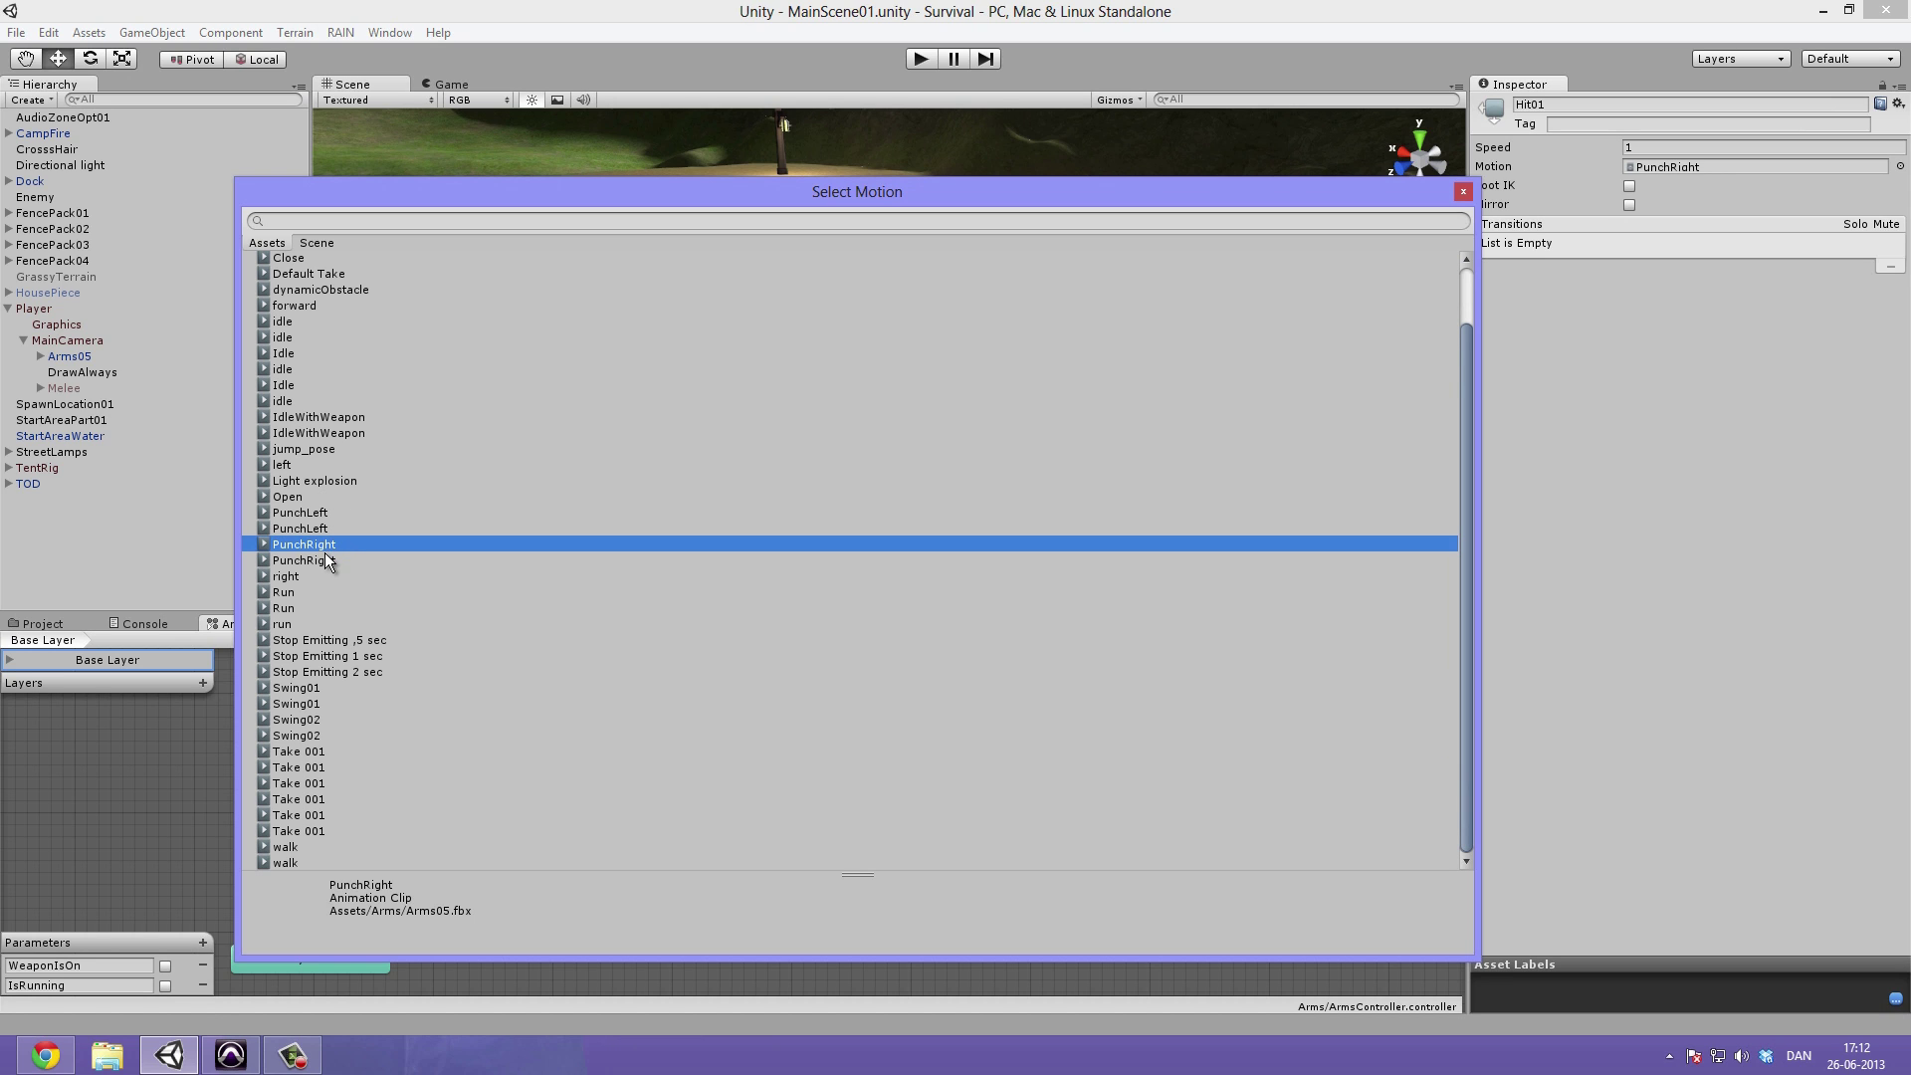
click(340, 561)
click(309, 545)
double_click(354, 544)
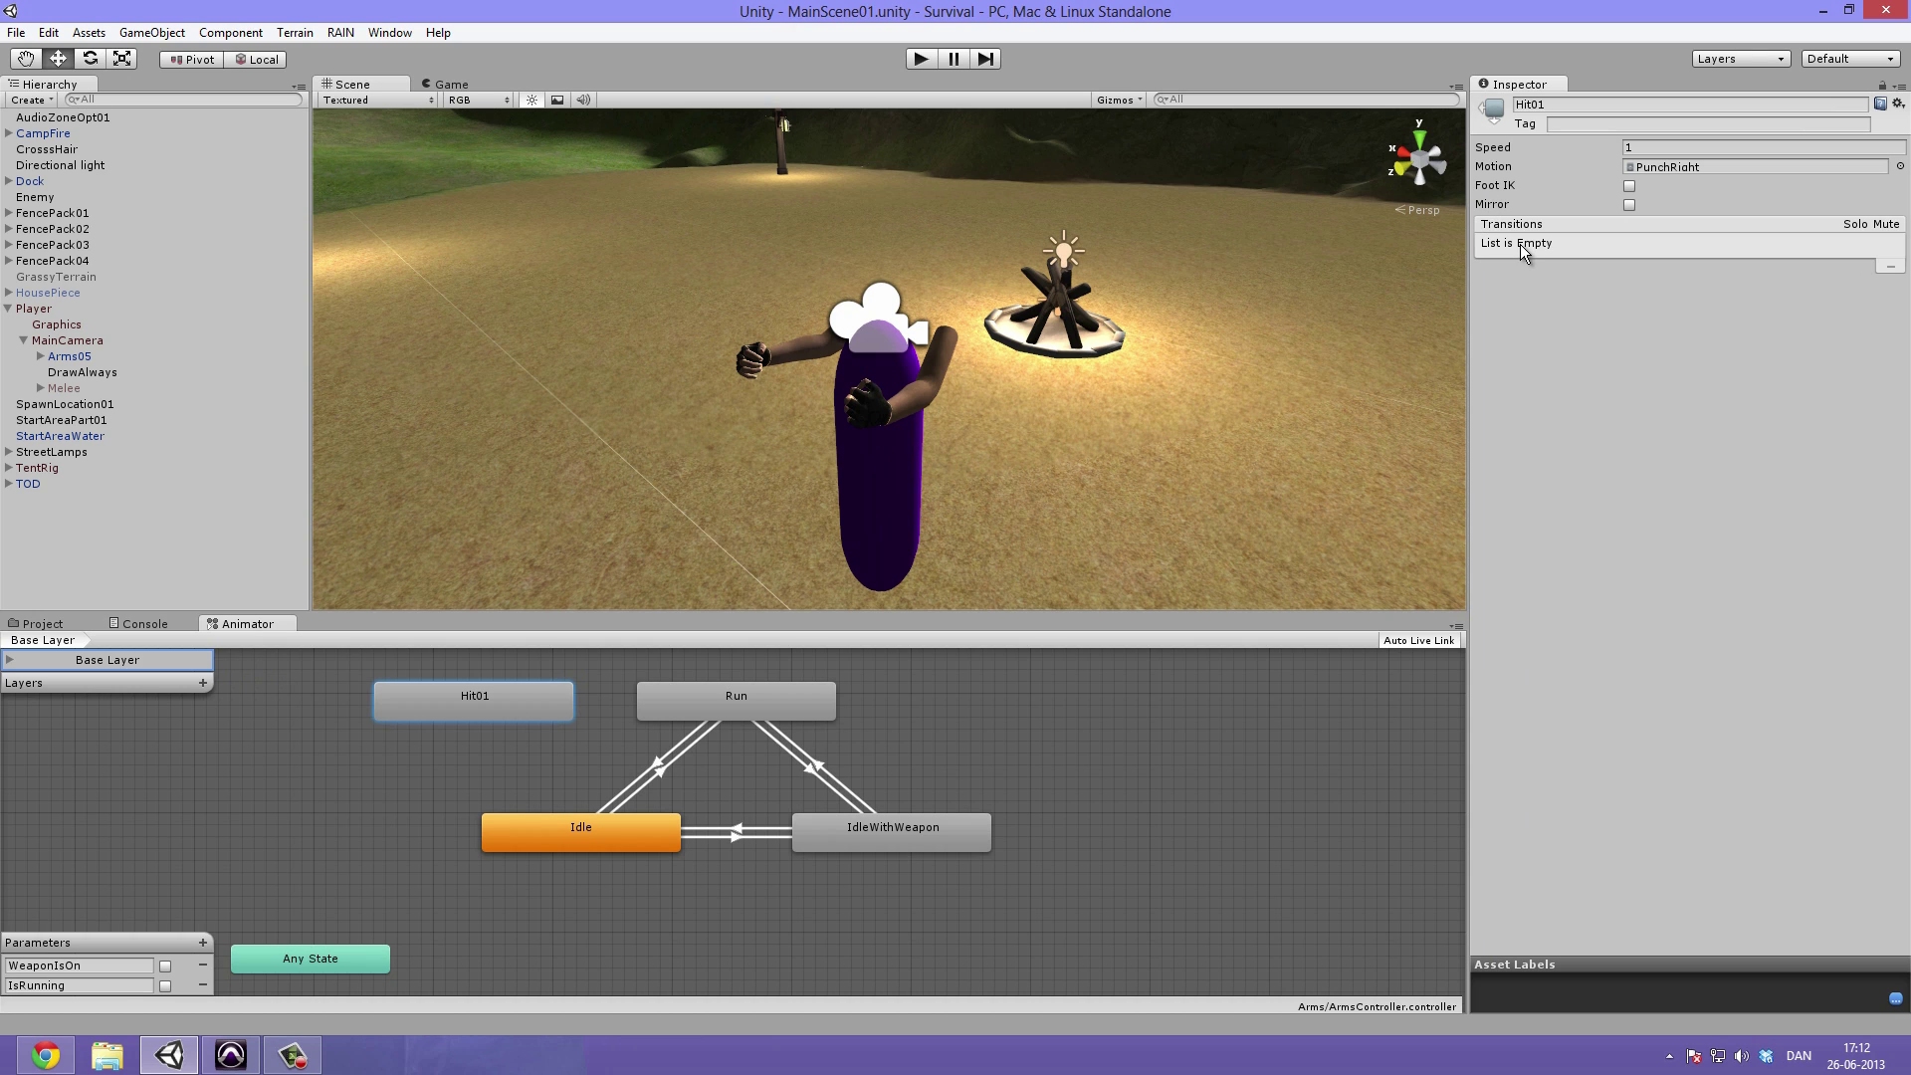
Move the Hit01 state below and to one side of Idle, near Any State
drag(505, 714, 374, 857)
middle_drag(488, 832, 694, 695)
drag(542, 832, 275, 891)
middle_drag(609, 852, 466, 870)
drag(404, 739, 368, 845)
click(607, 712)
middle_drag(601, 833, 706, 864)
drag(476, 849, 547, 838)
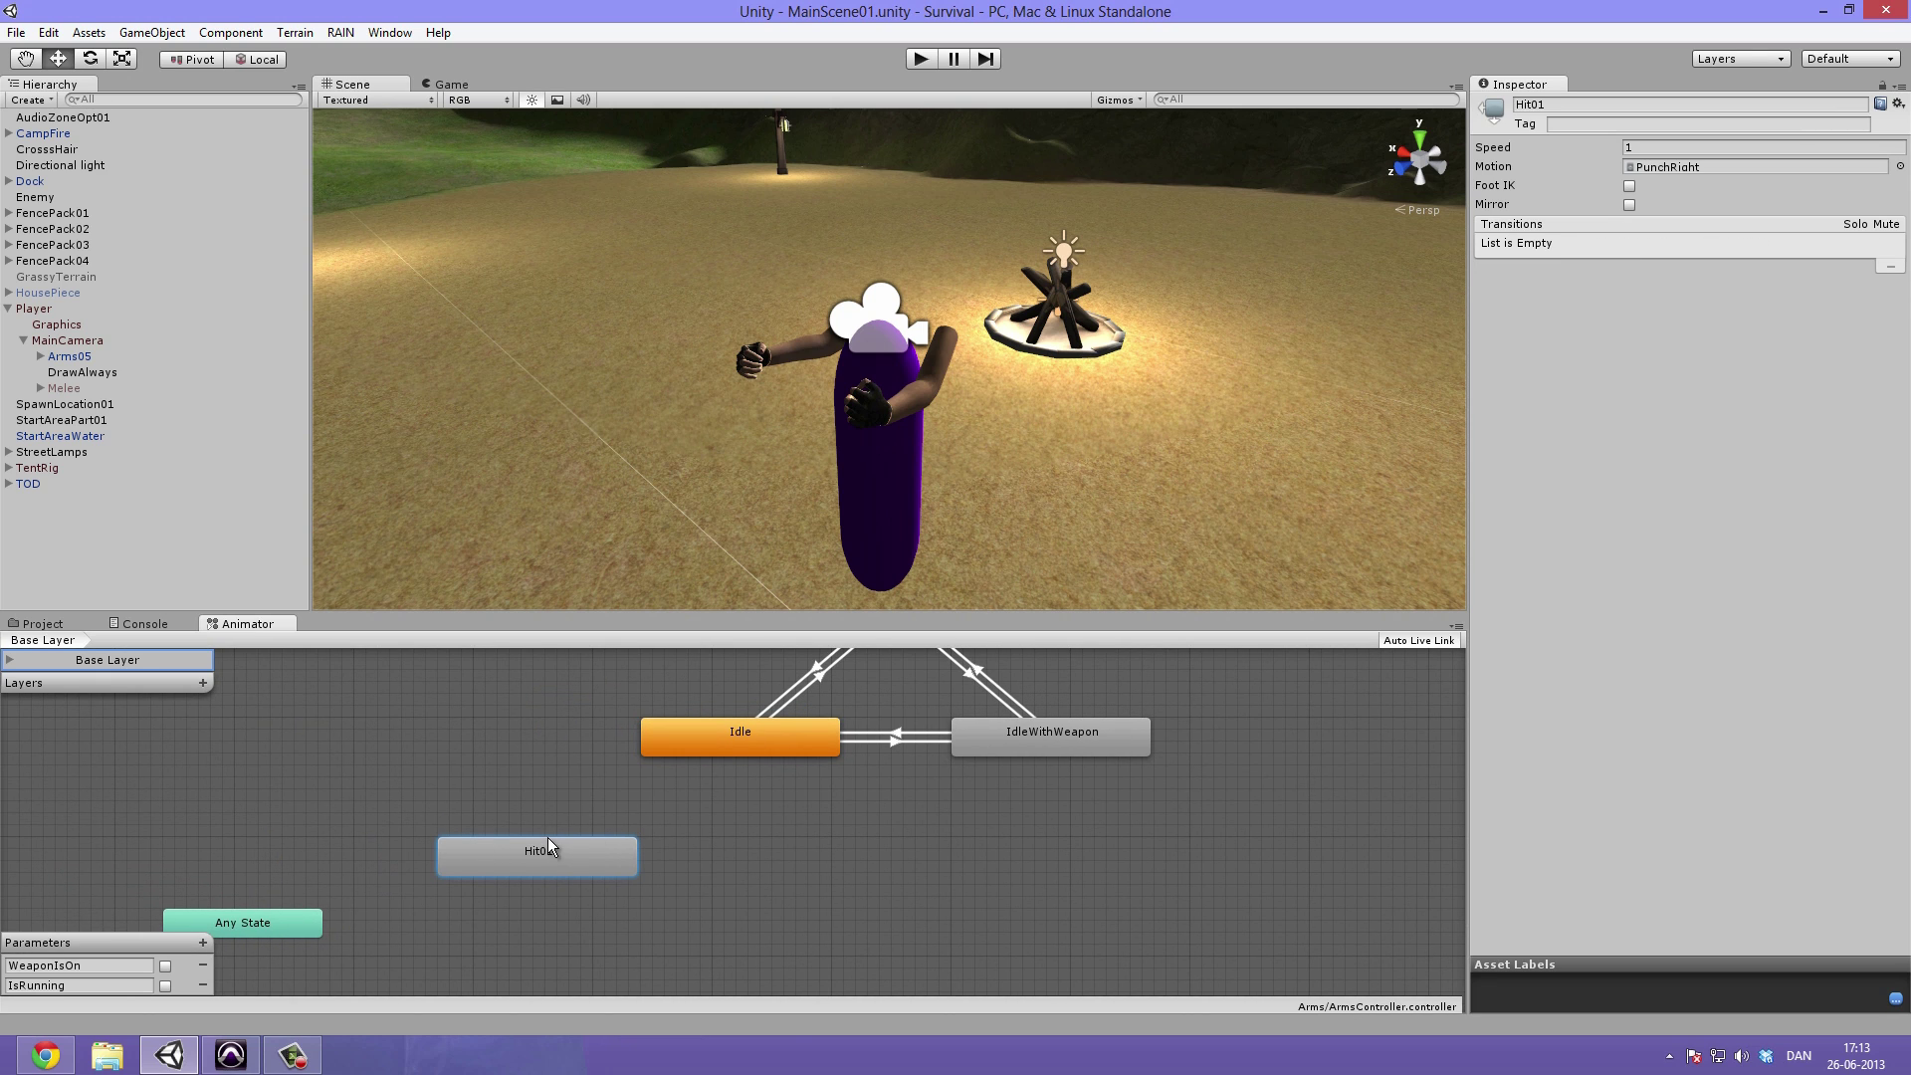
Make a transition from the Idle state to the Hit01 state
right_click(733, 737)
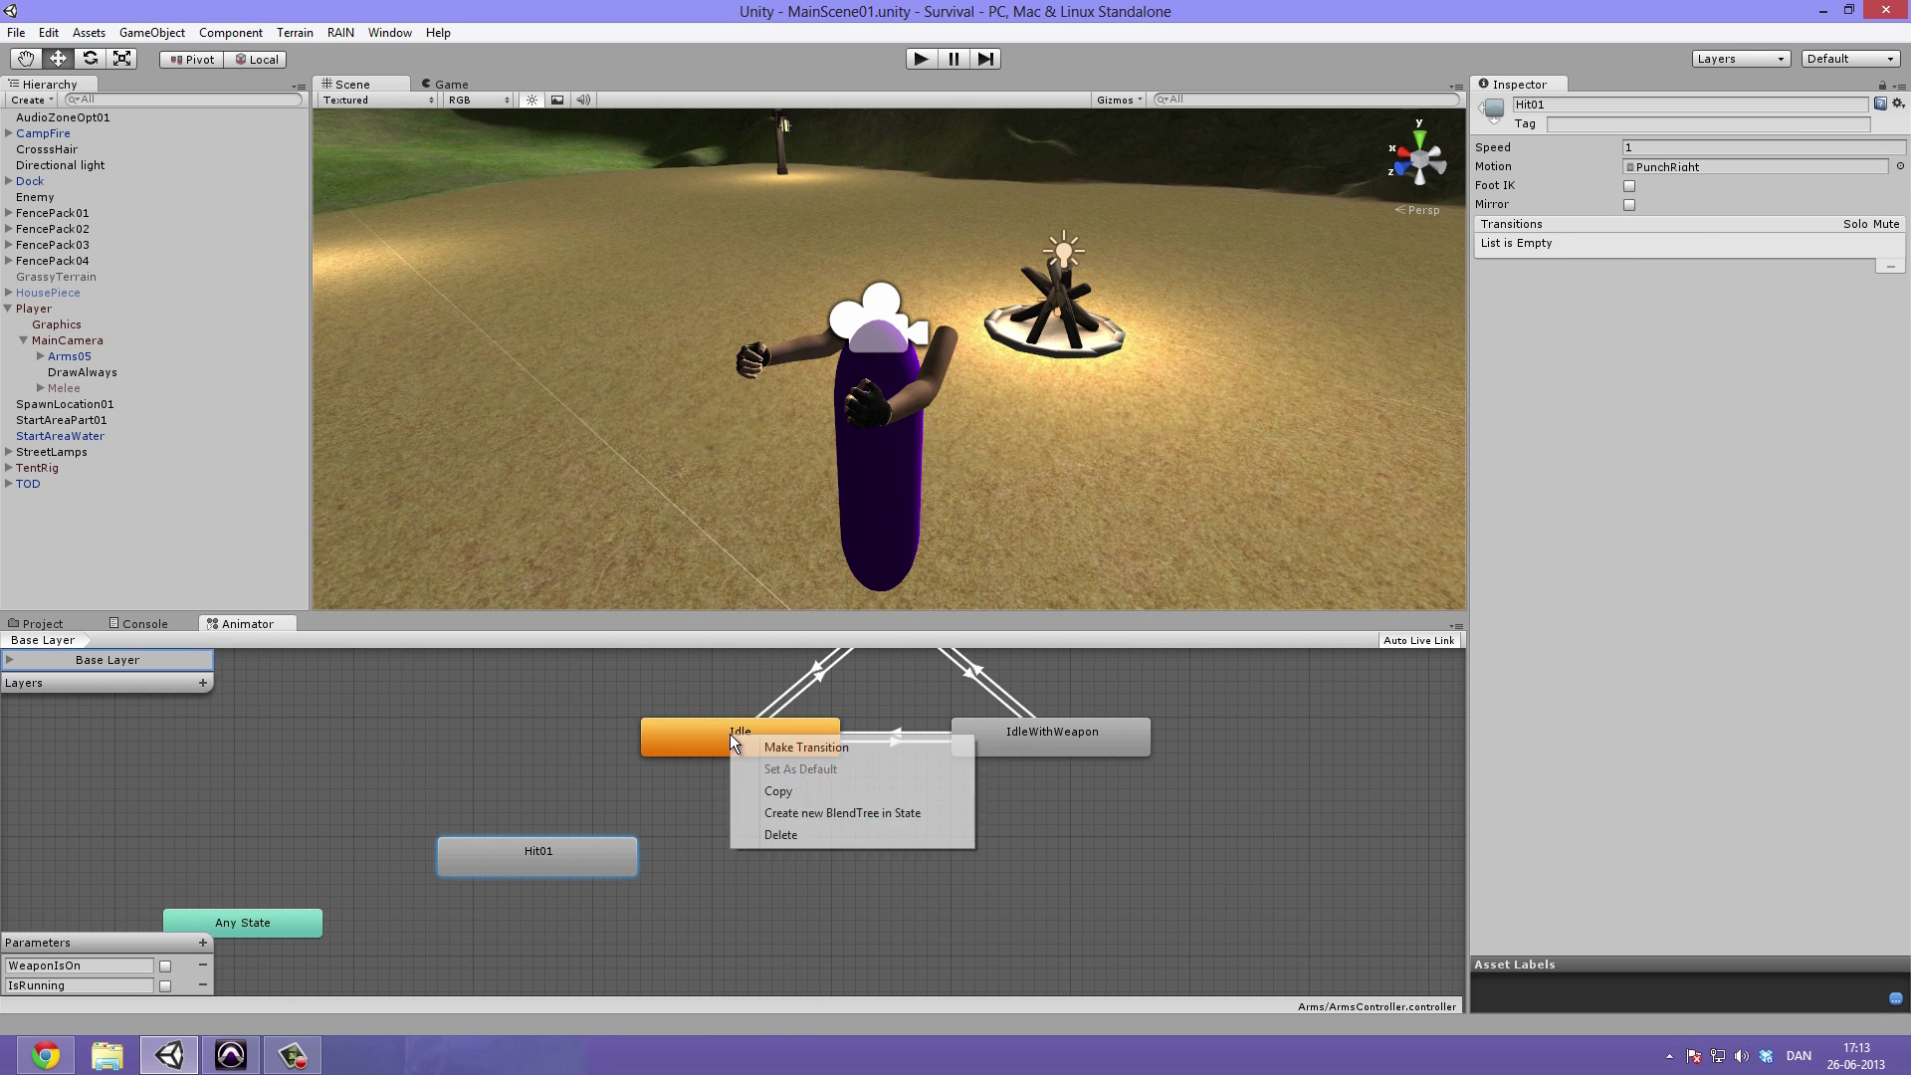
click(796, 748)
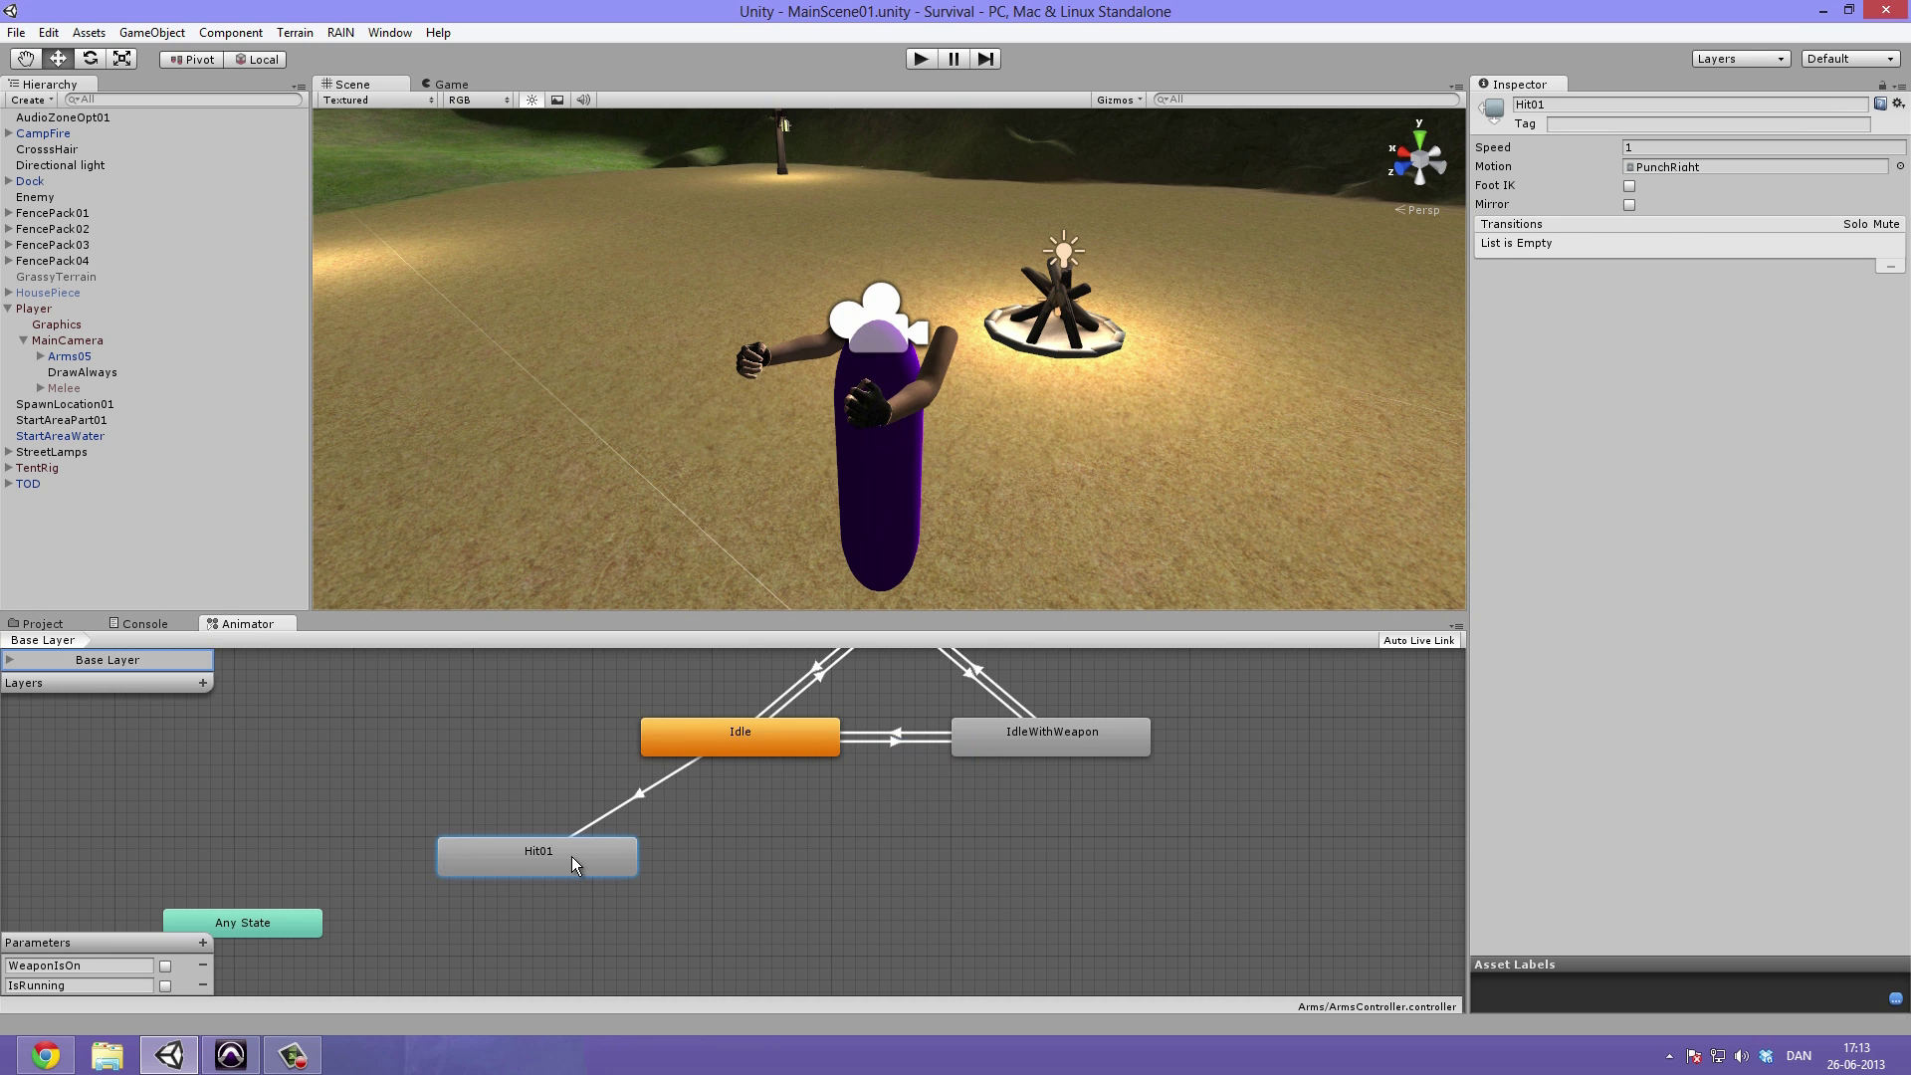
click(570, 858)
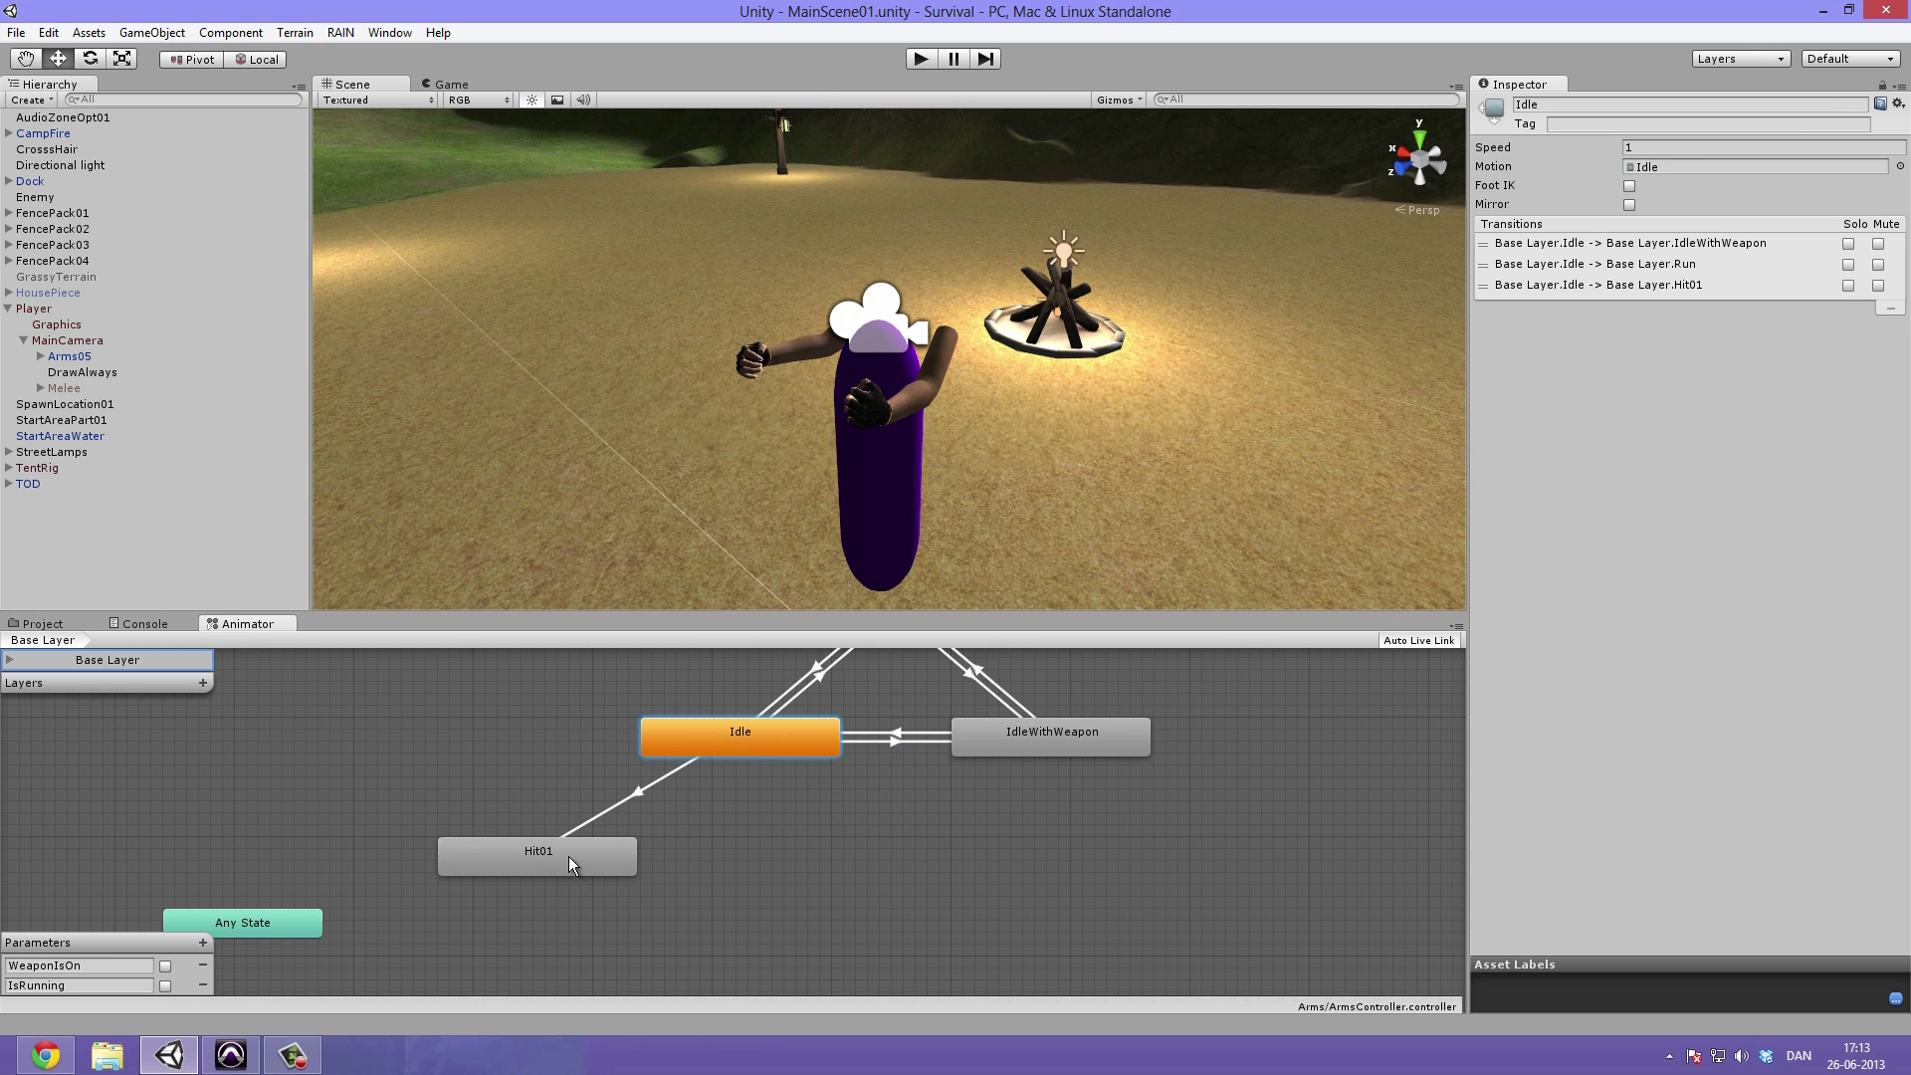
Turn off Atomic for the Idle to Hit01 transition and scrub its preview around the blend
click(643, 791)
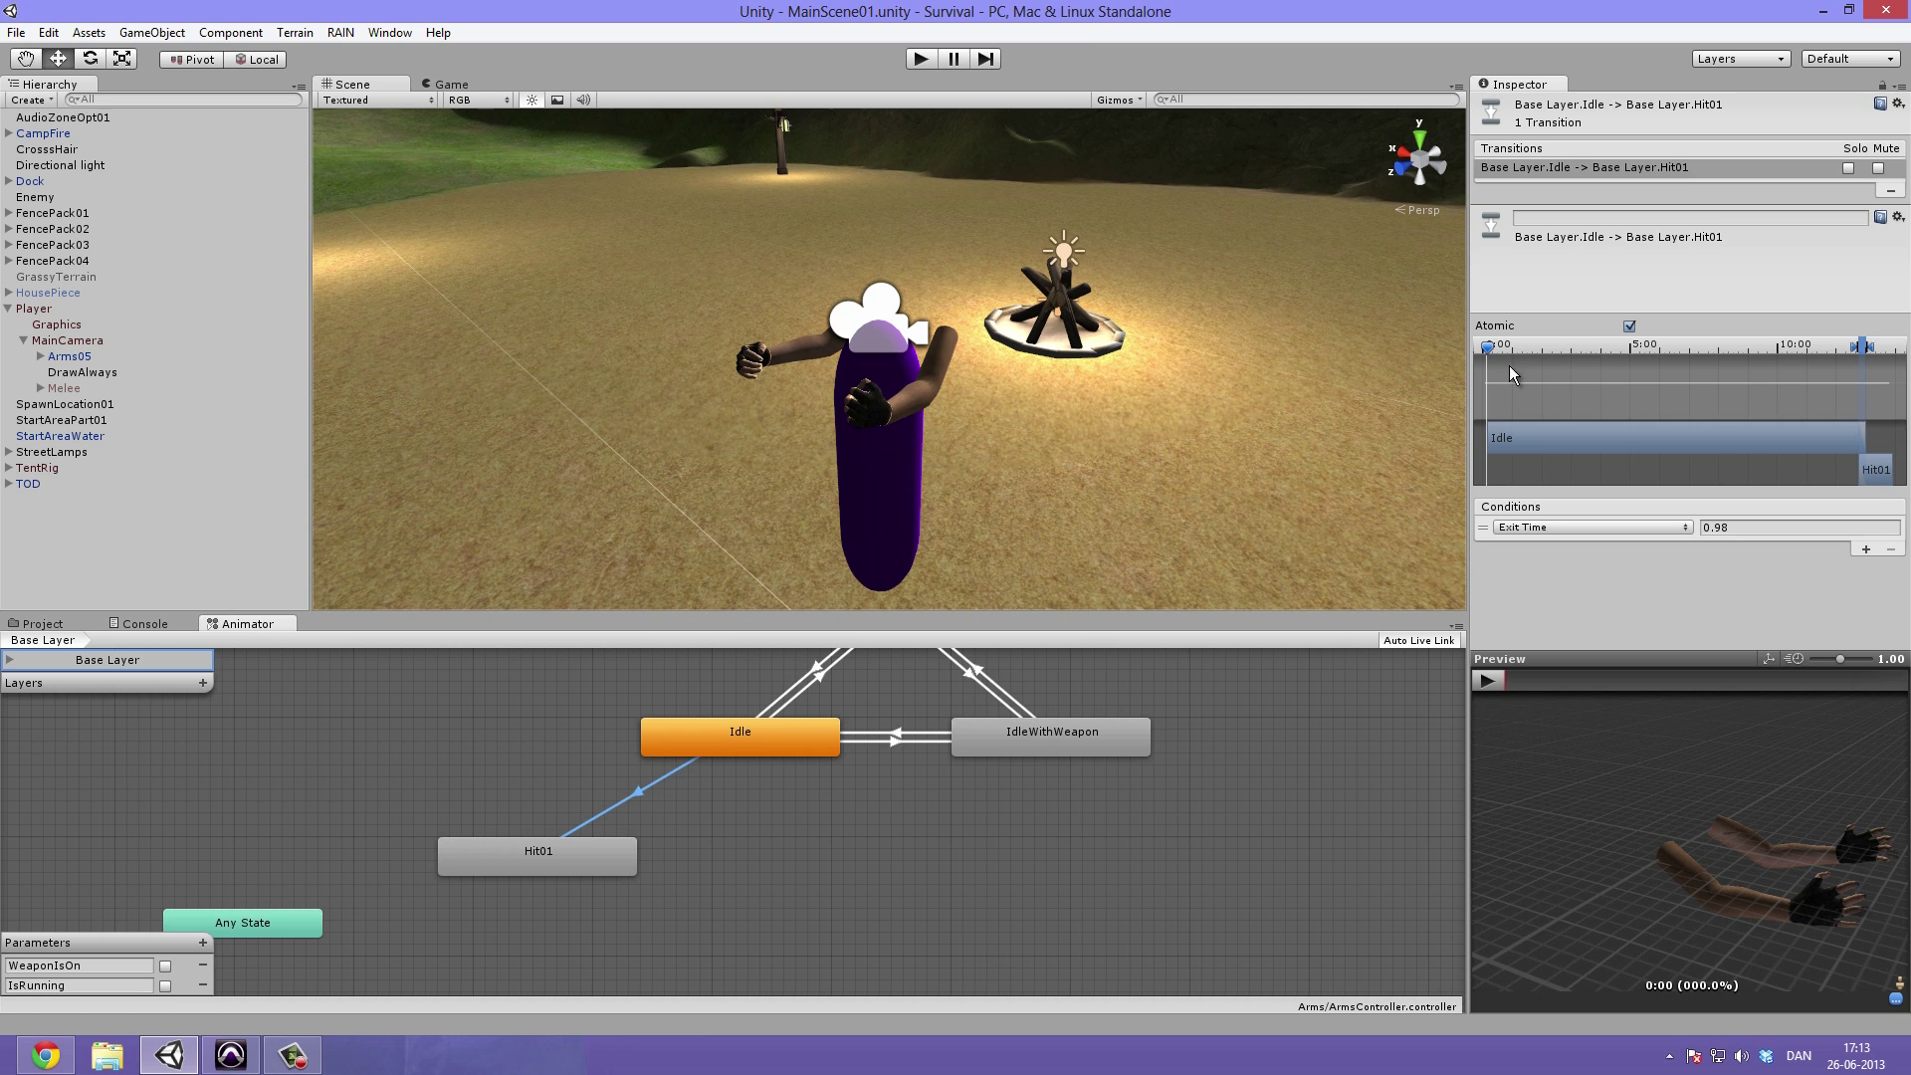
click(1630, 326)
drag(1489, 347, 1851, 381)
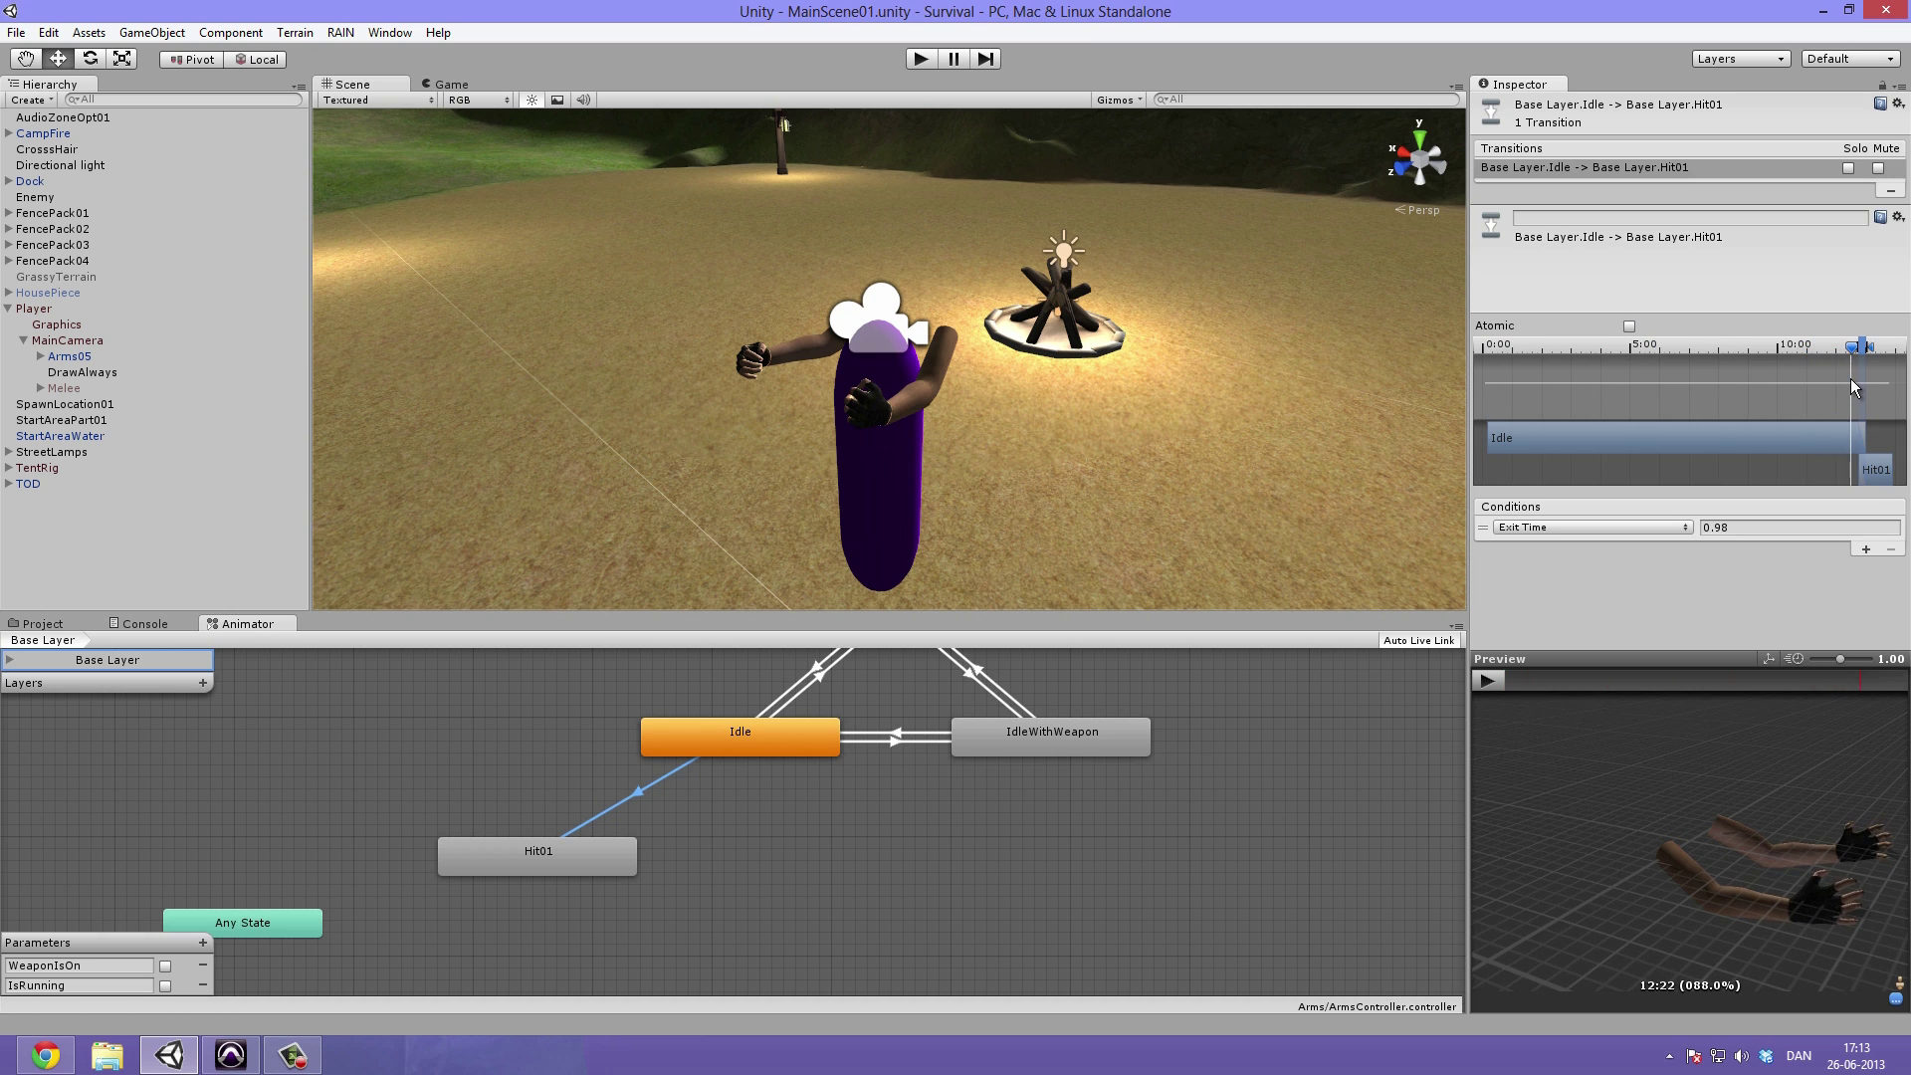
click(1484, 678)
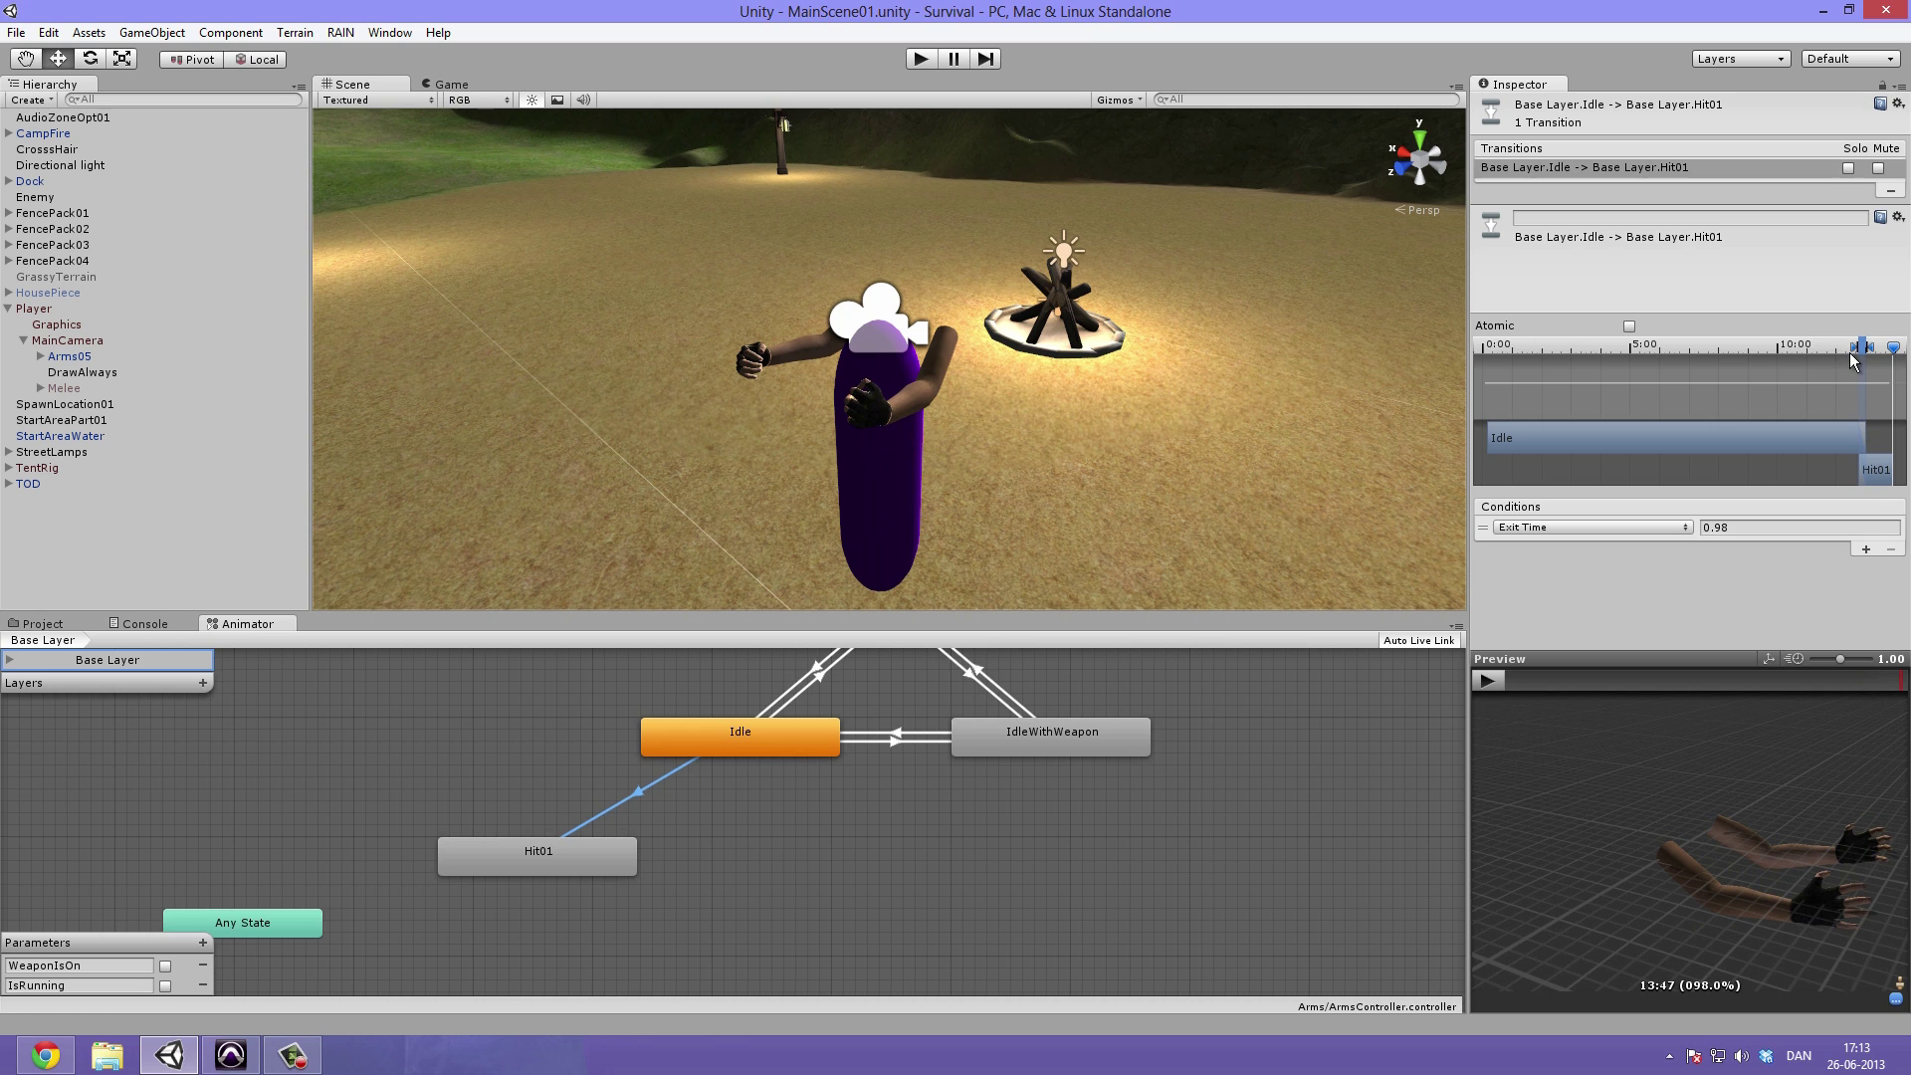
drag(1865, 363, 1843, 367)
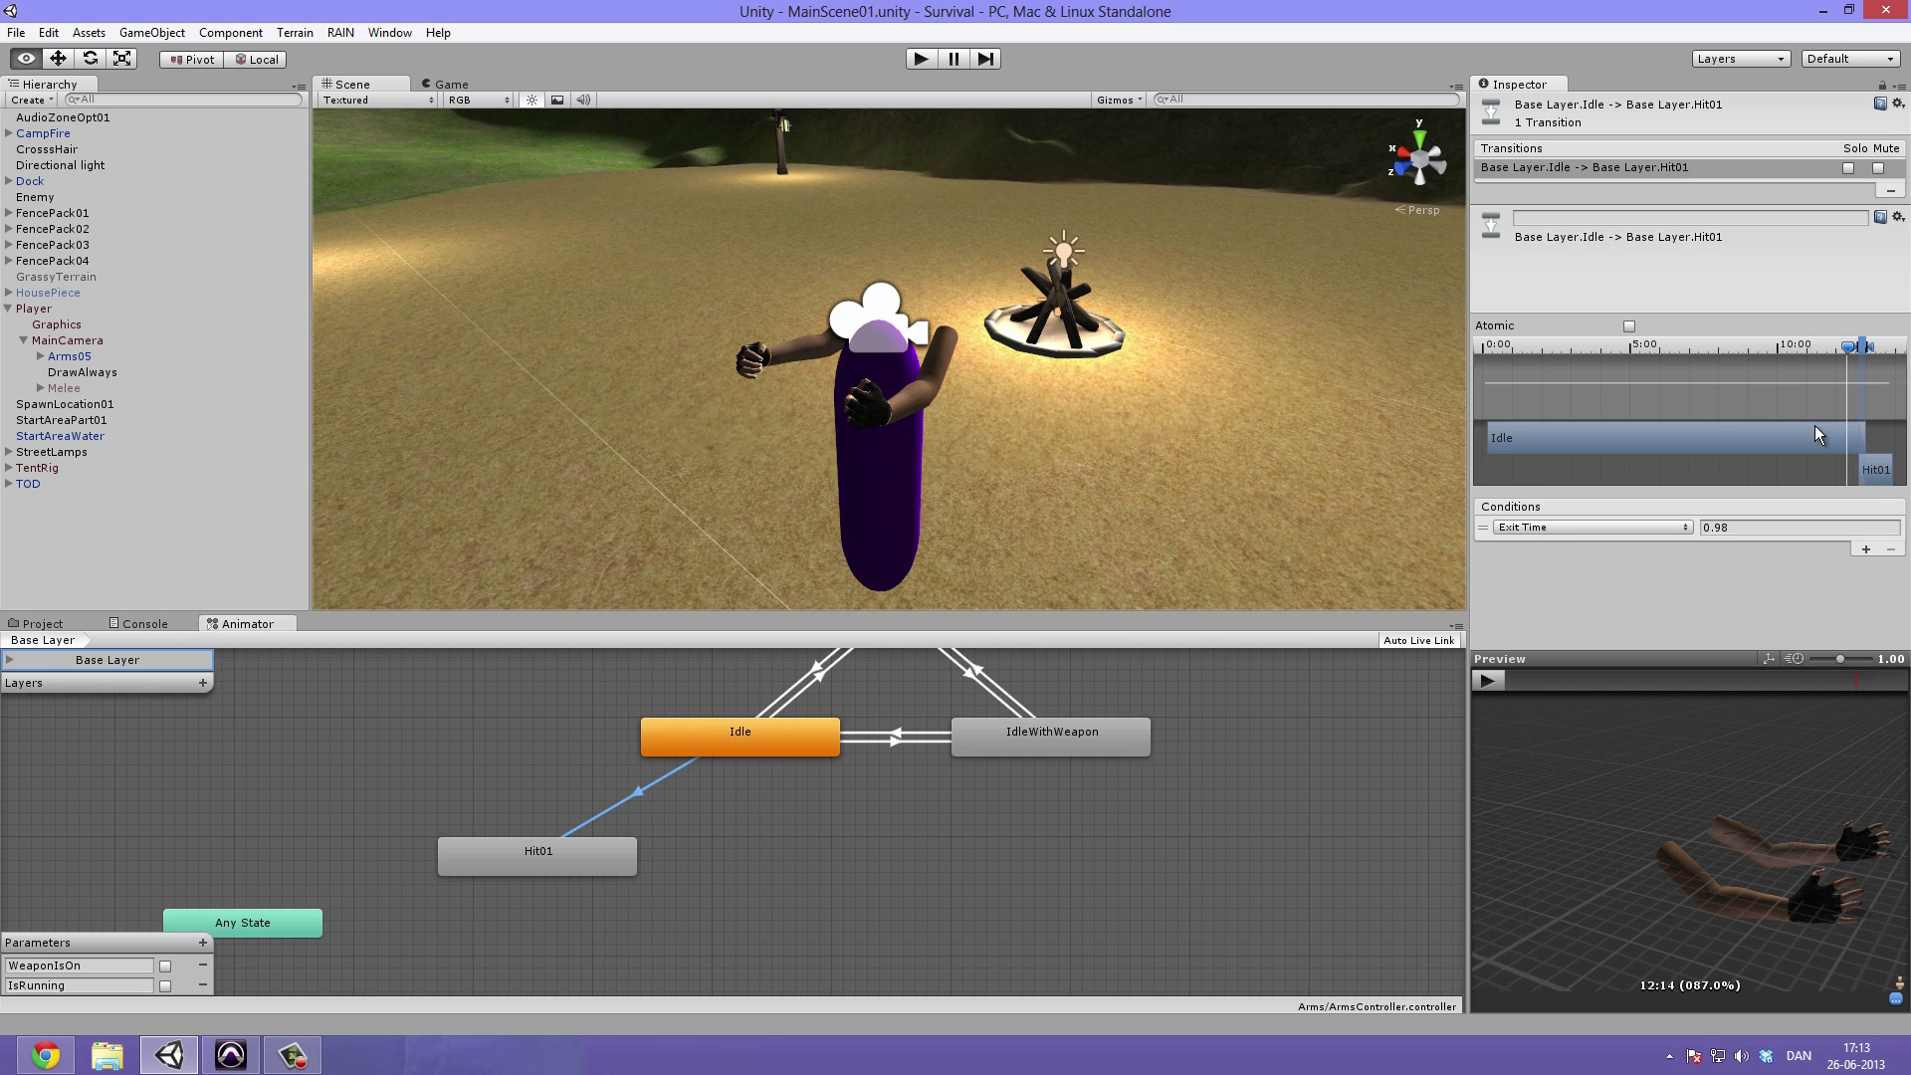
Shorten the blend region of the Idle to Hit01 transition slightly and play its preview
scroll(1794, 408, up, 2)
alt+scroll(1792, 408, up, 2)
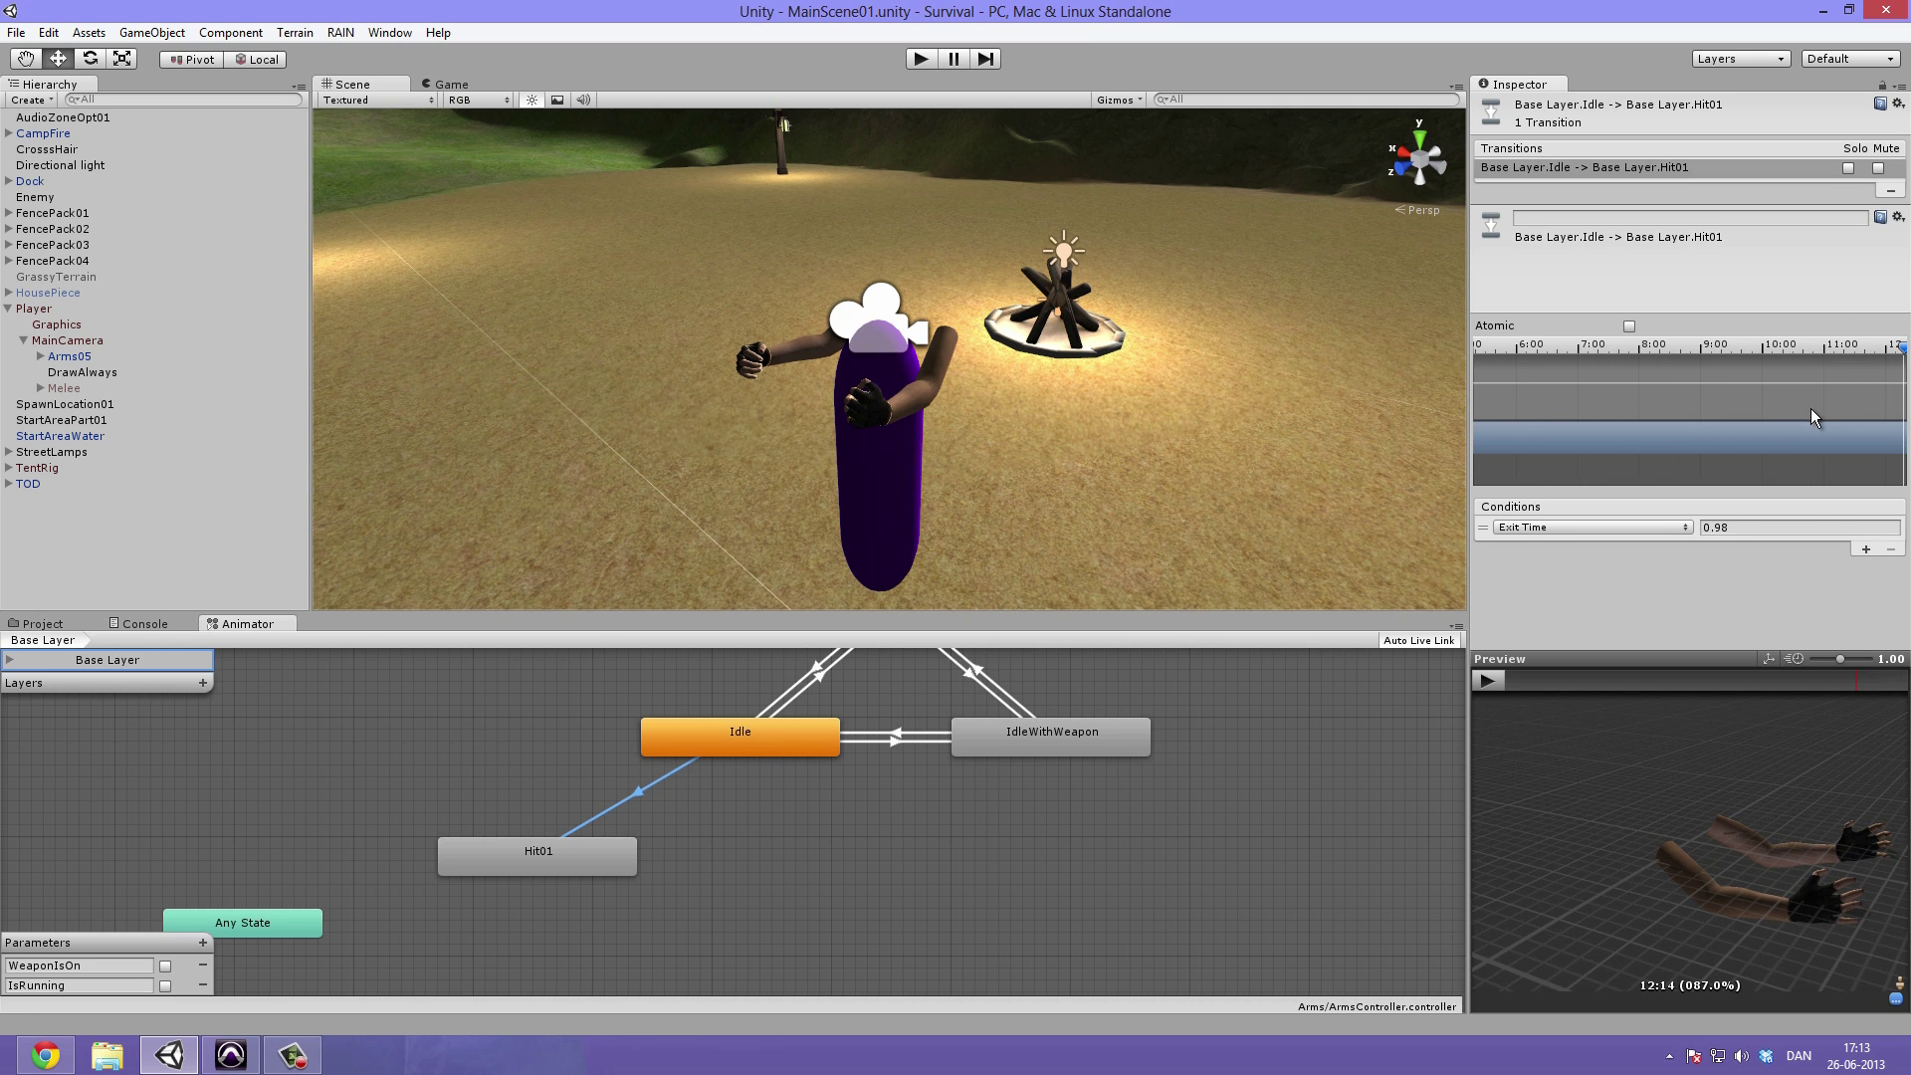
alt+drag(1770, 398, 1509, 415)
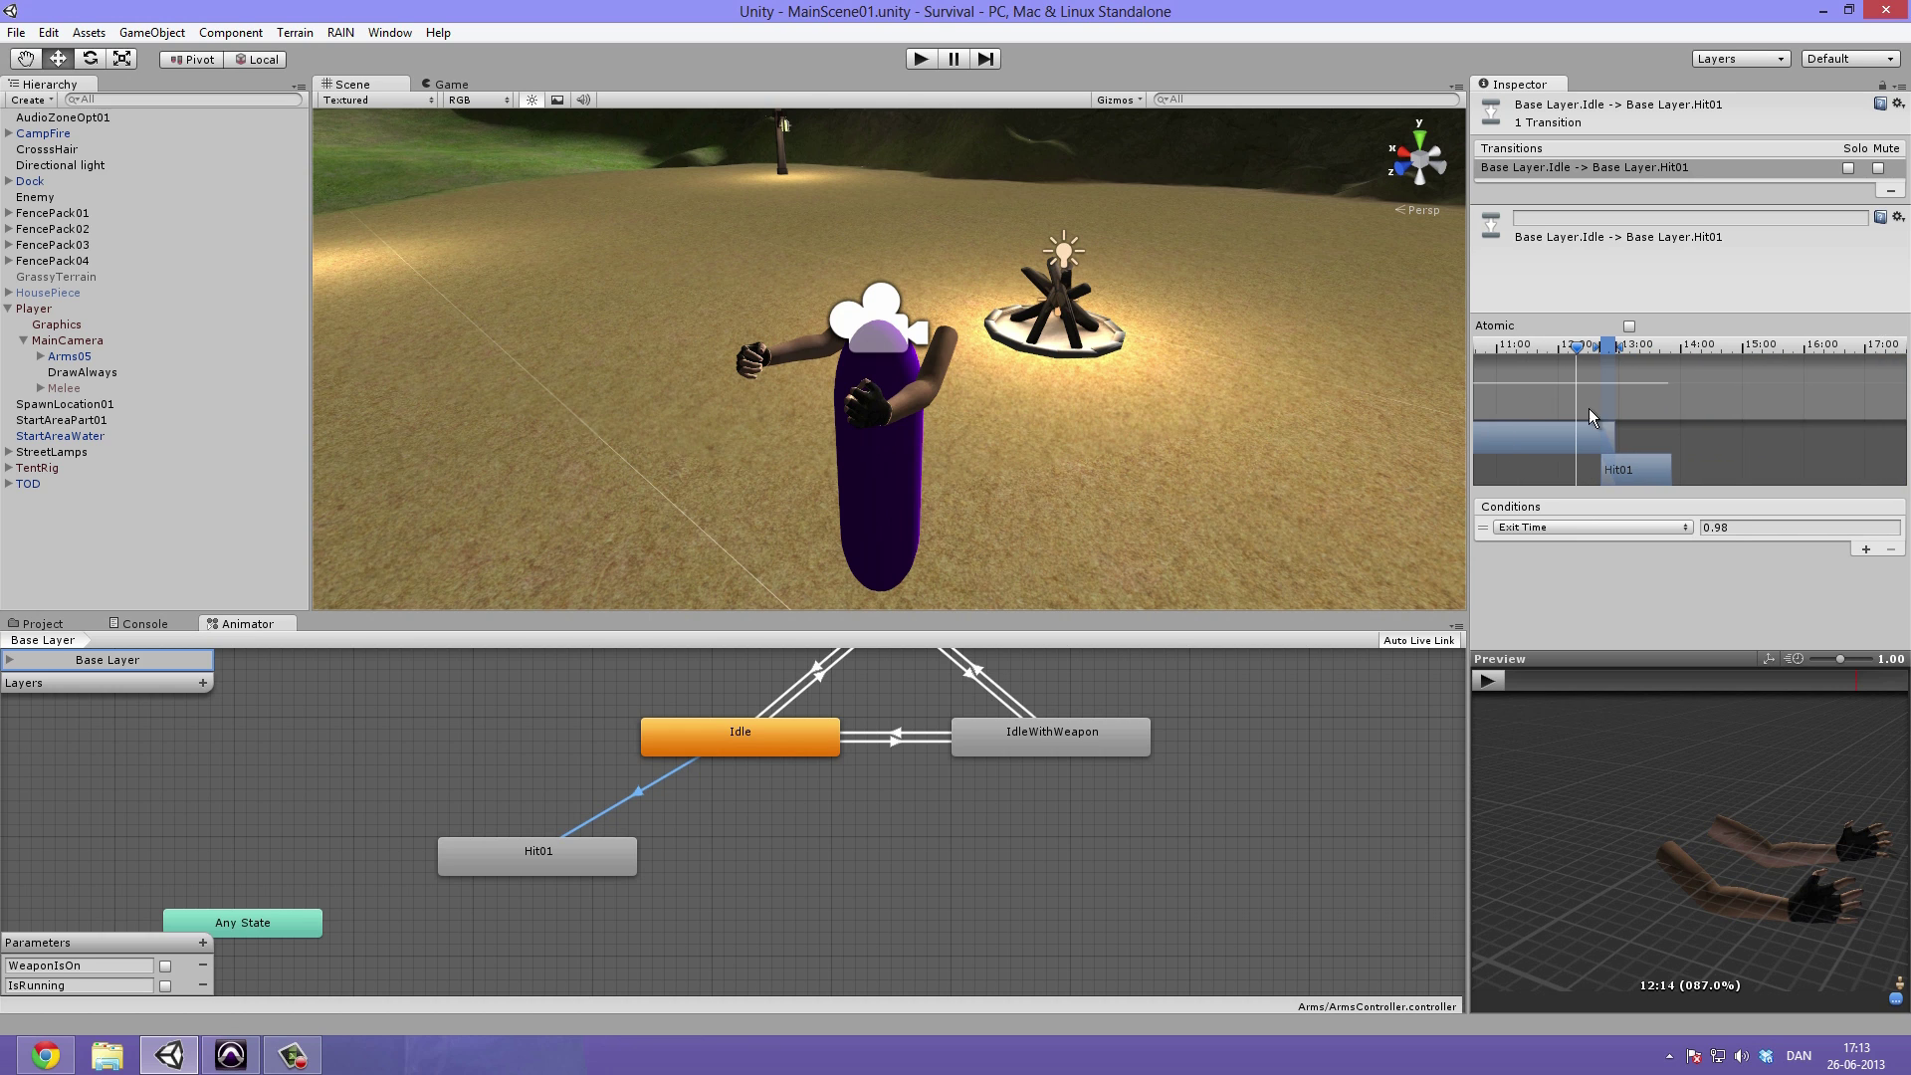
alt+scroll(1609, 405, up, 2)
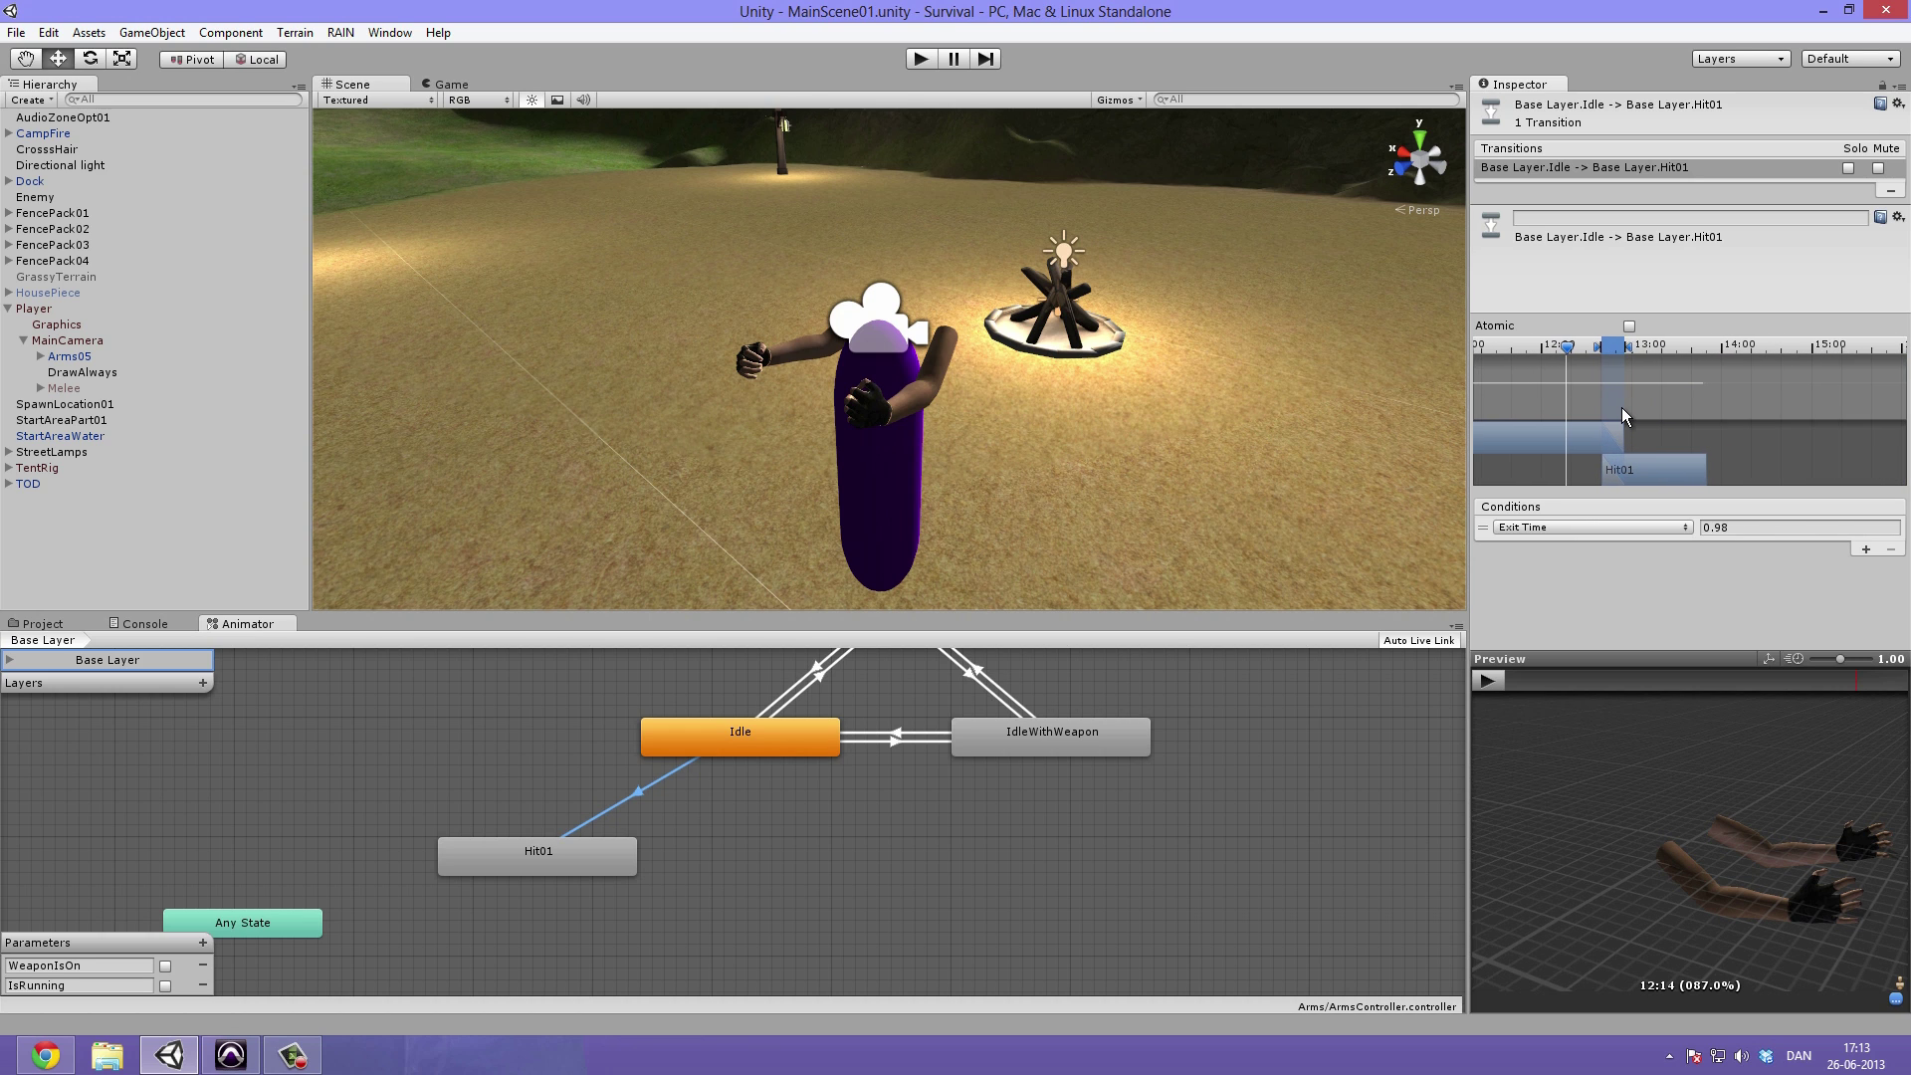
alt+scroll(1622, 409, up, 1)
alt+drag(1622, 408, 1636, 353)
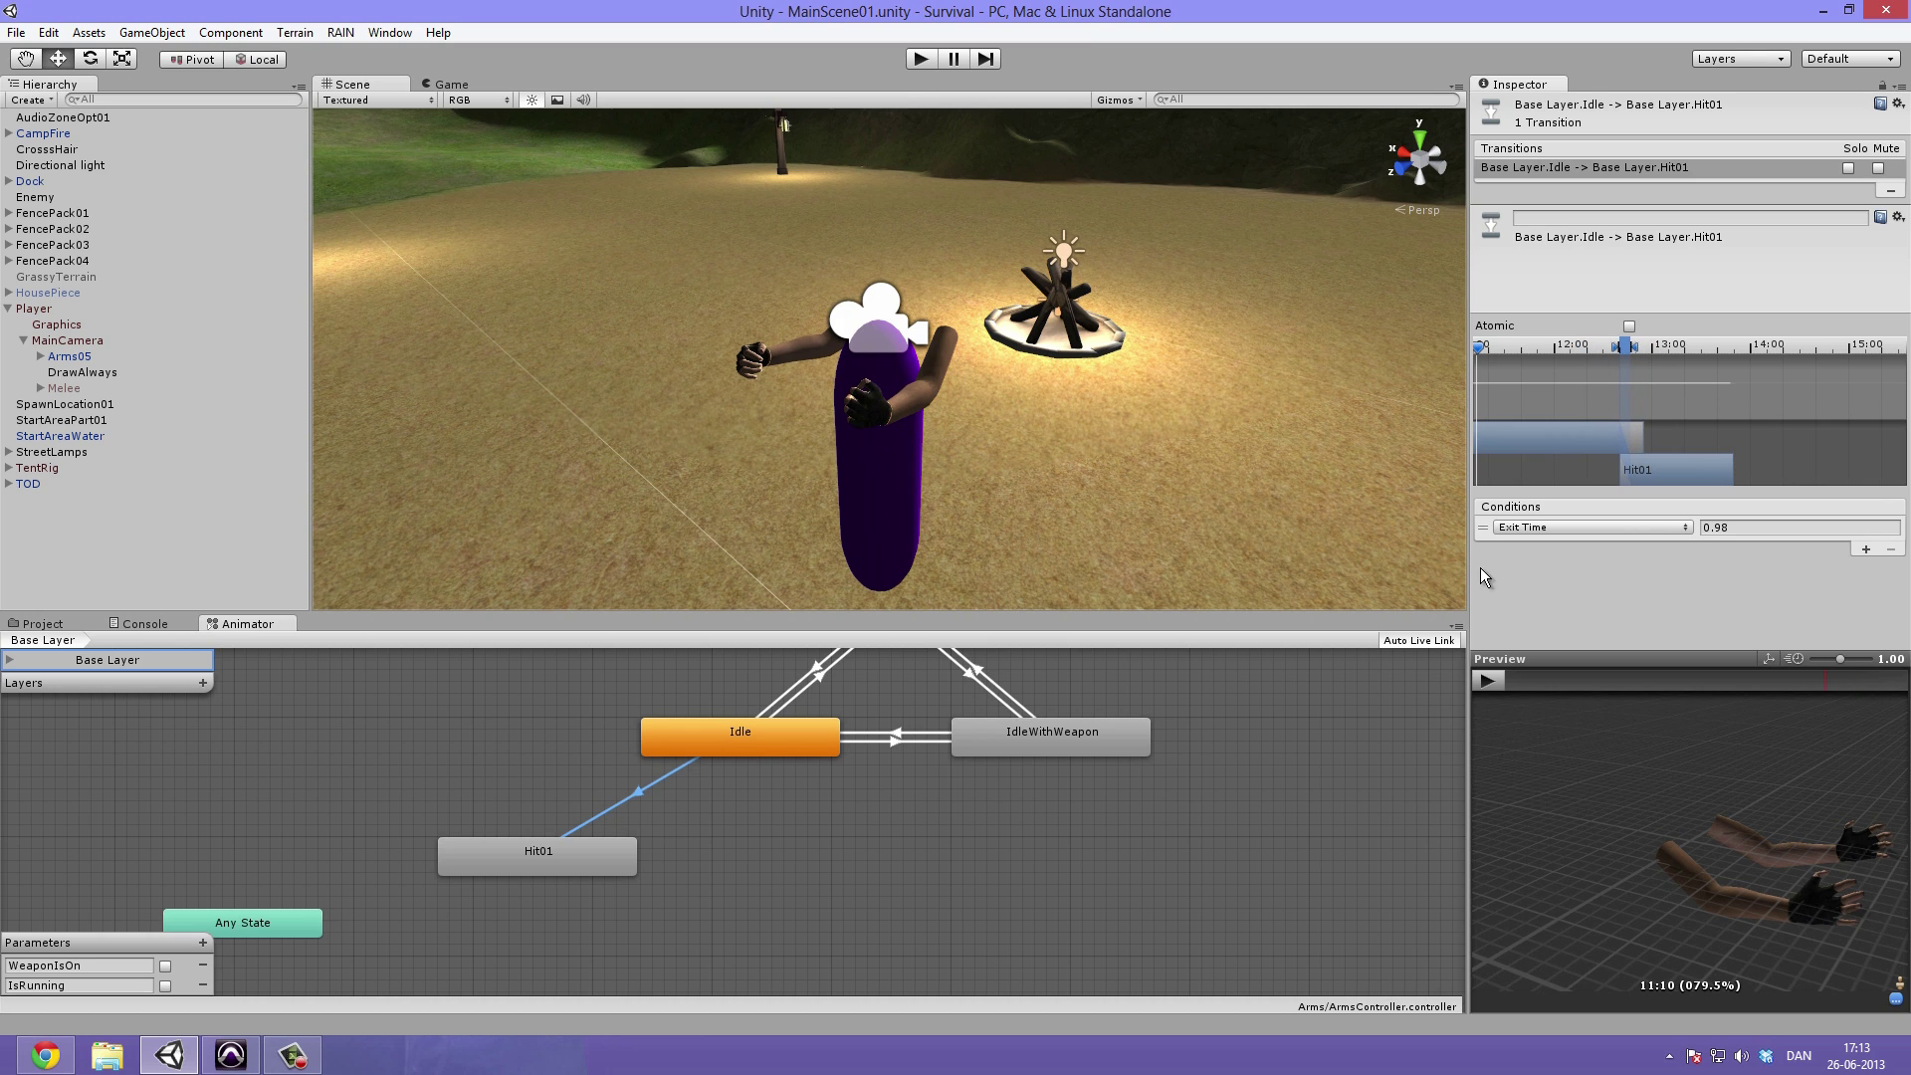
click(1485, 682)
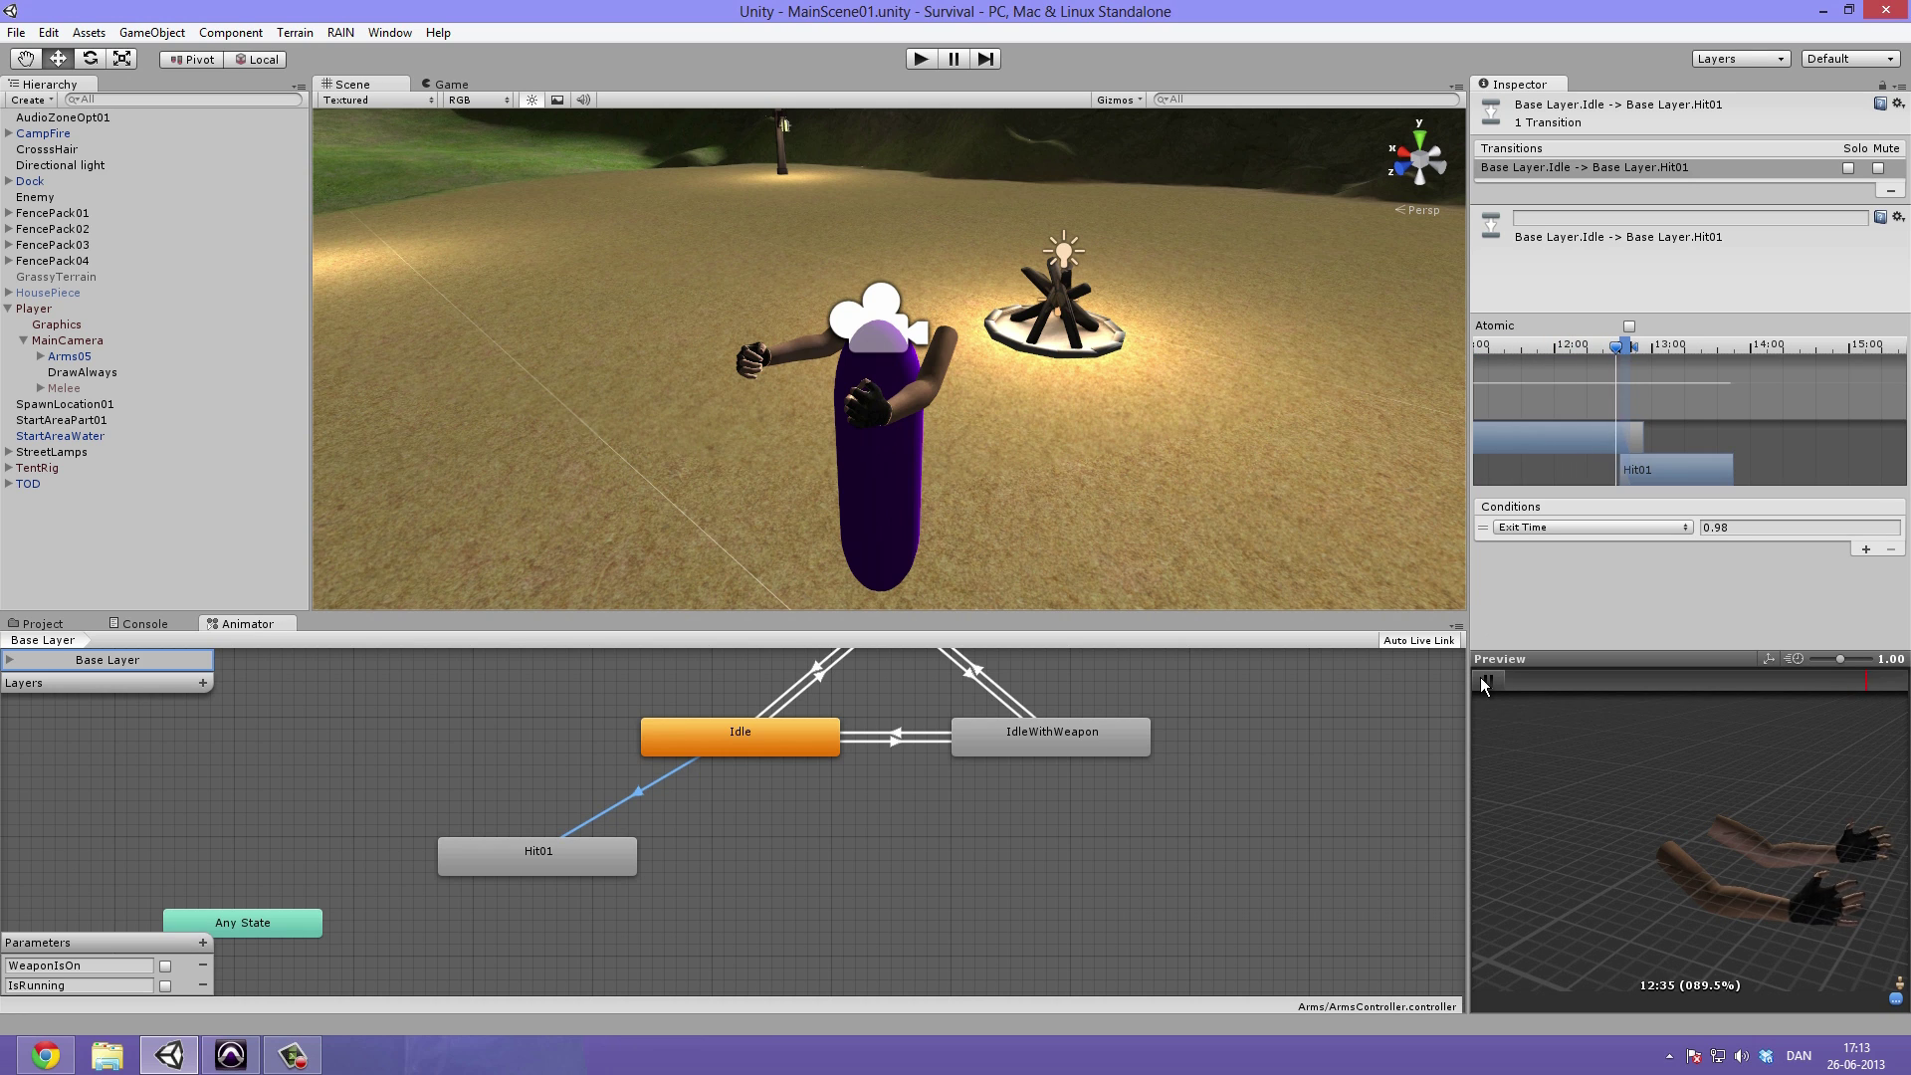
click(1485, 683)
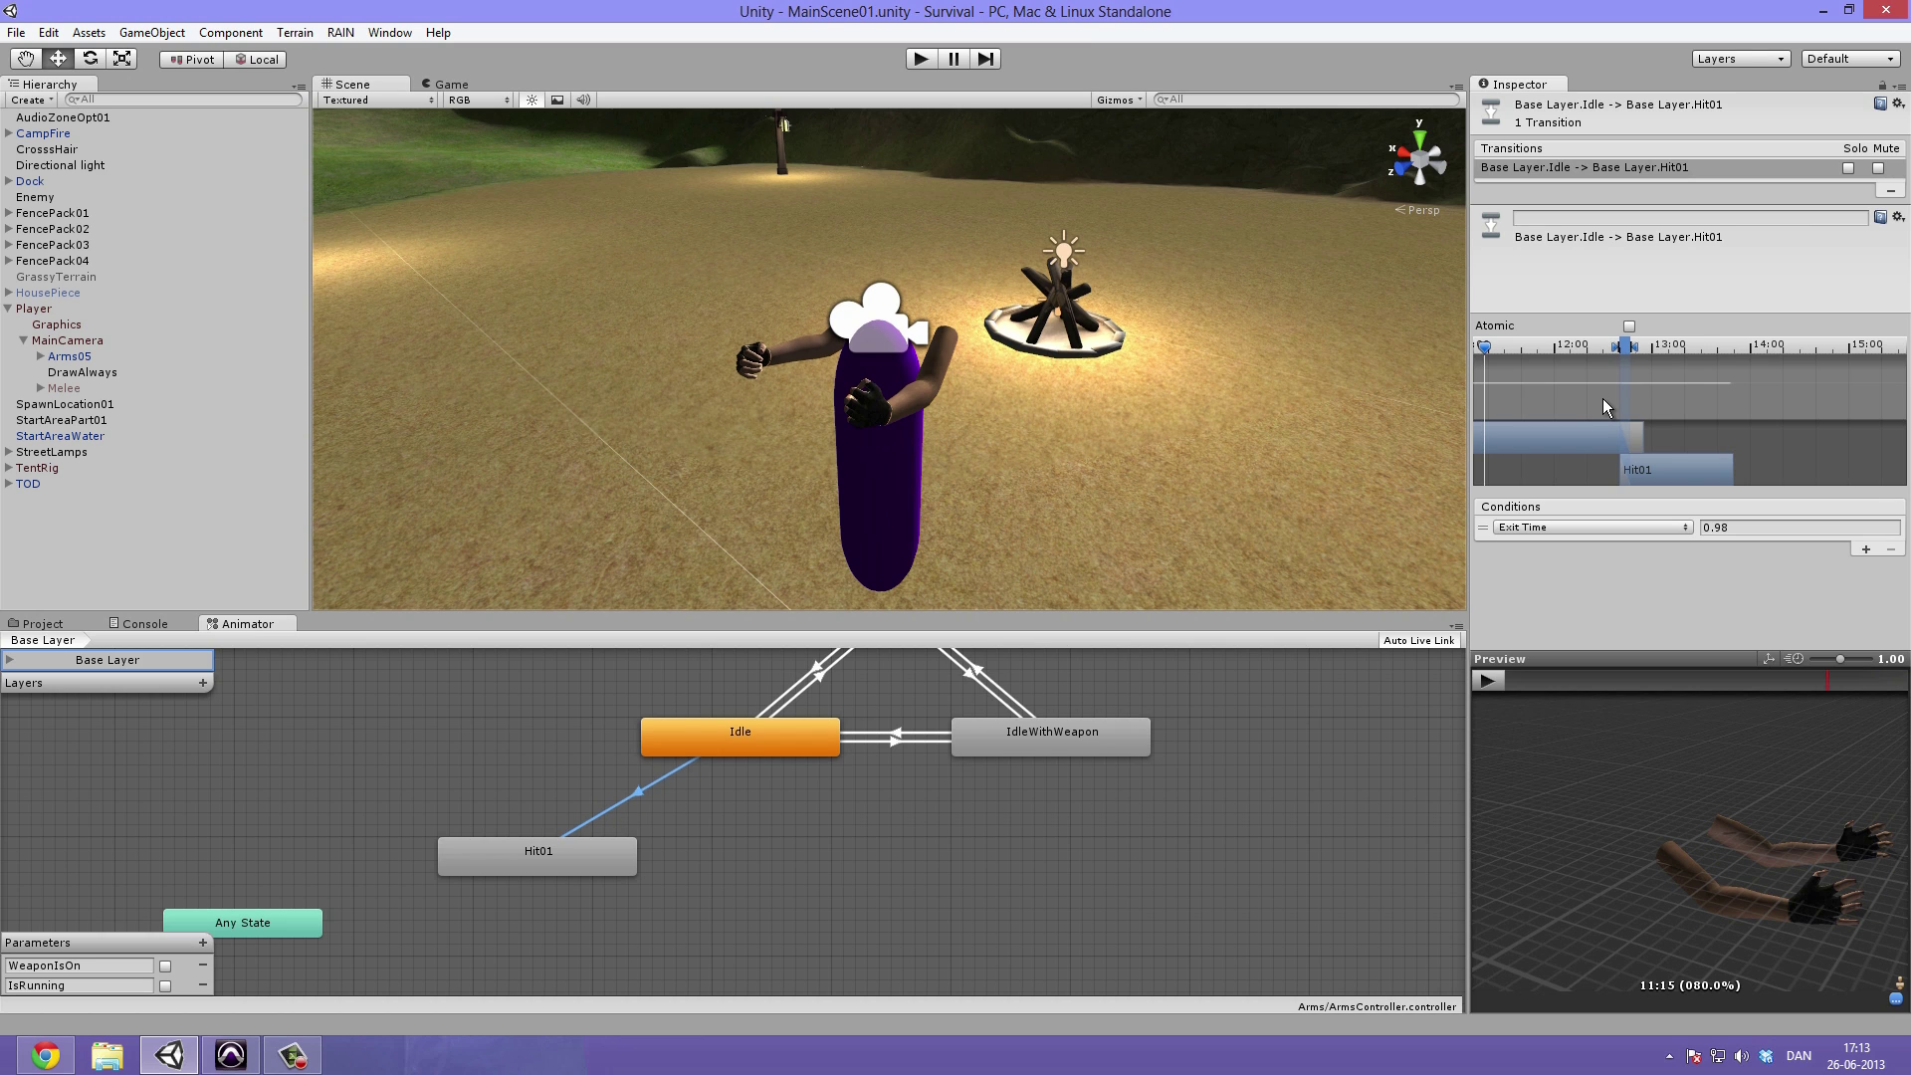
Add a Bool parameter named Hit01 and make Hit01 true the condition of the Idle to Hit01 transition
drag(1487, 344, 1578, 408)
click(204, 943)
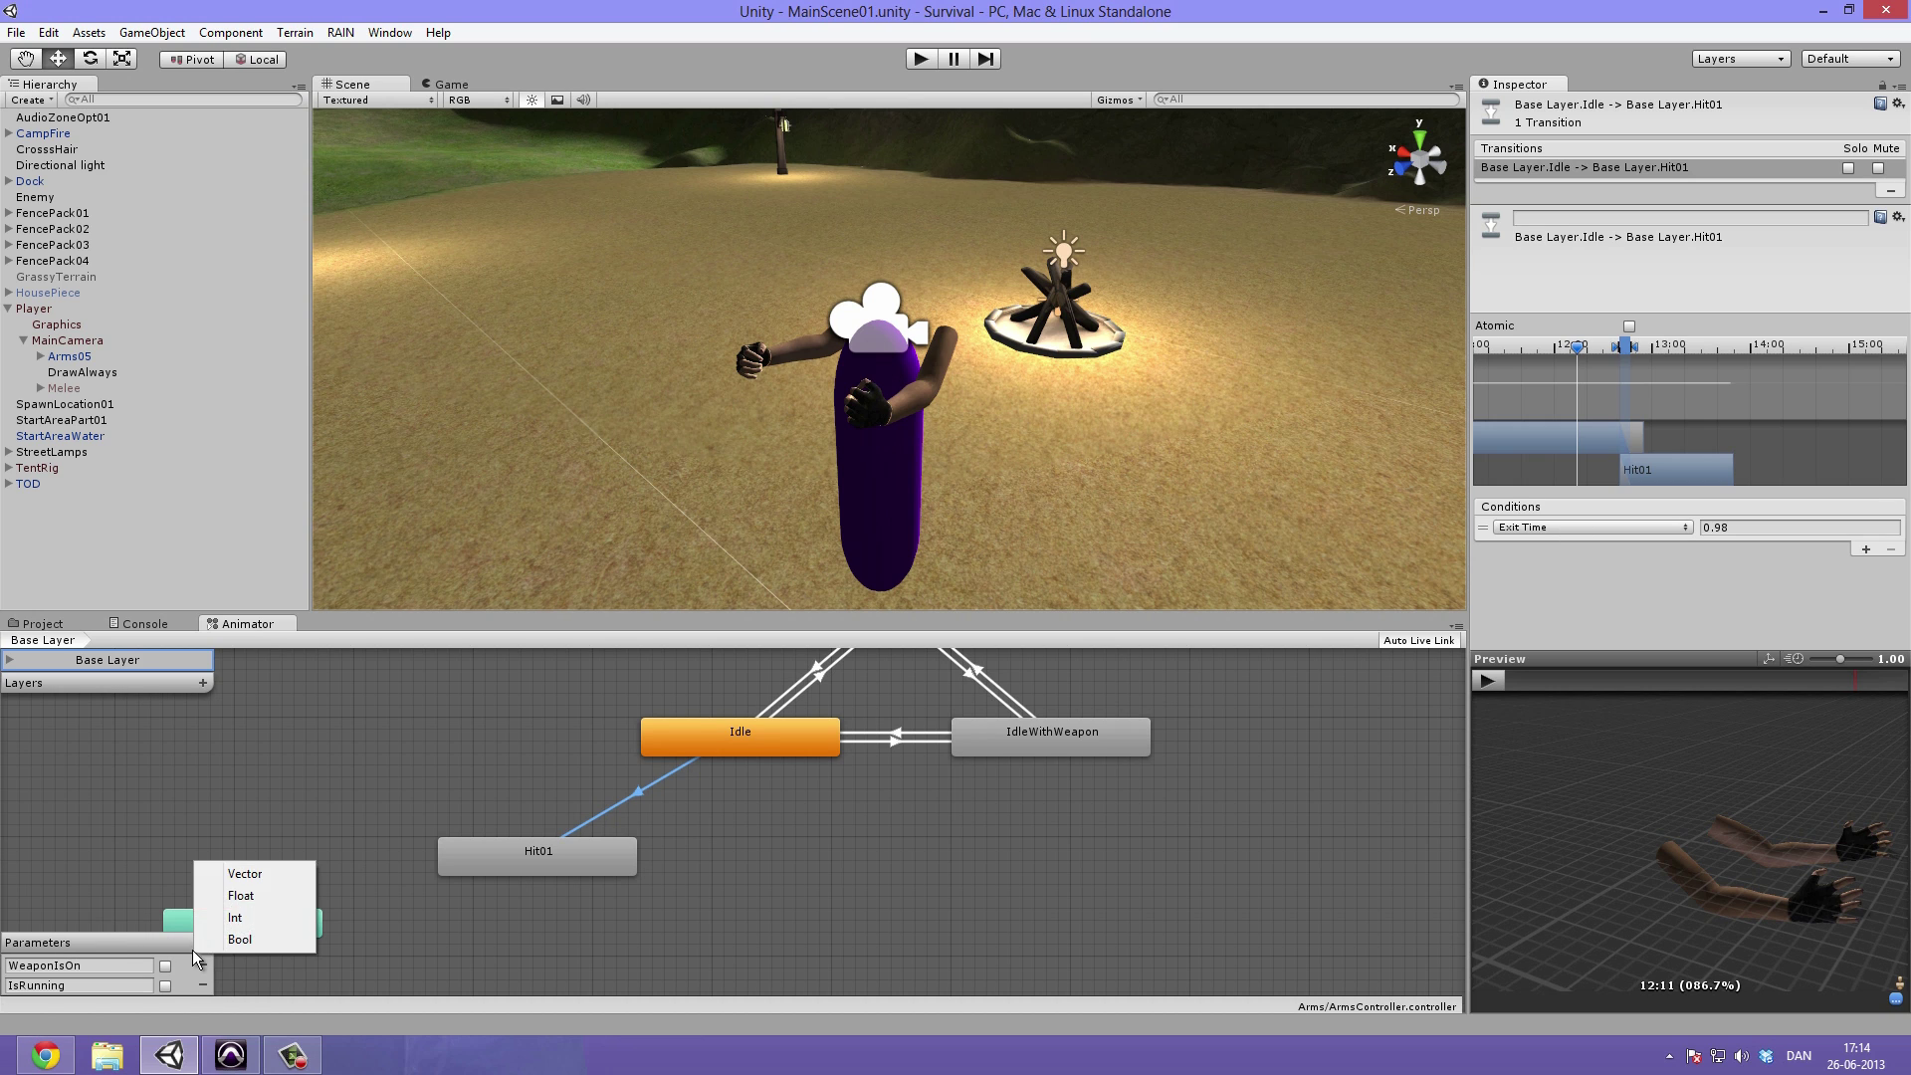
click(273, 939)
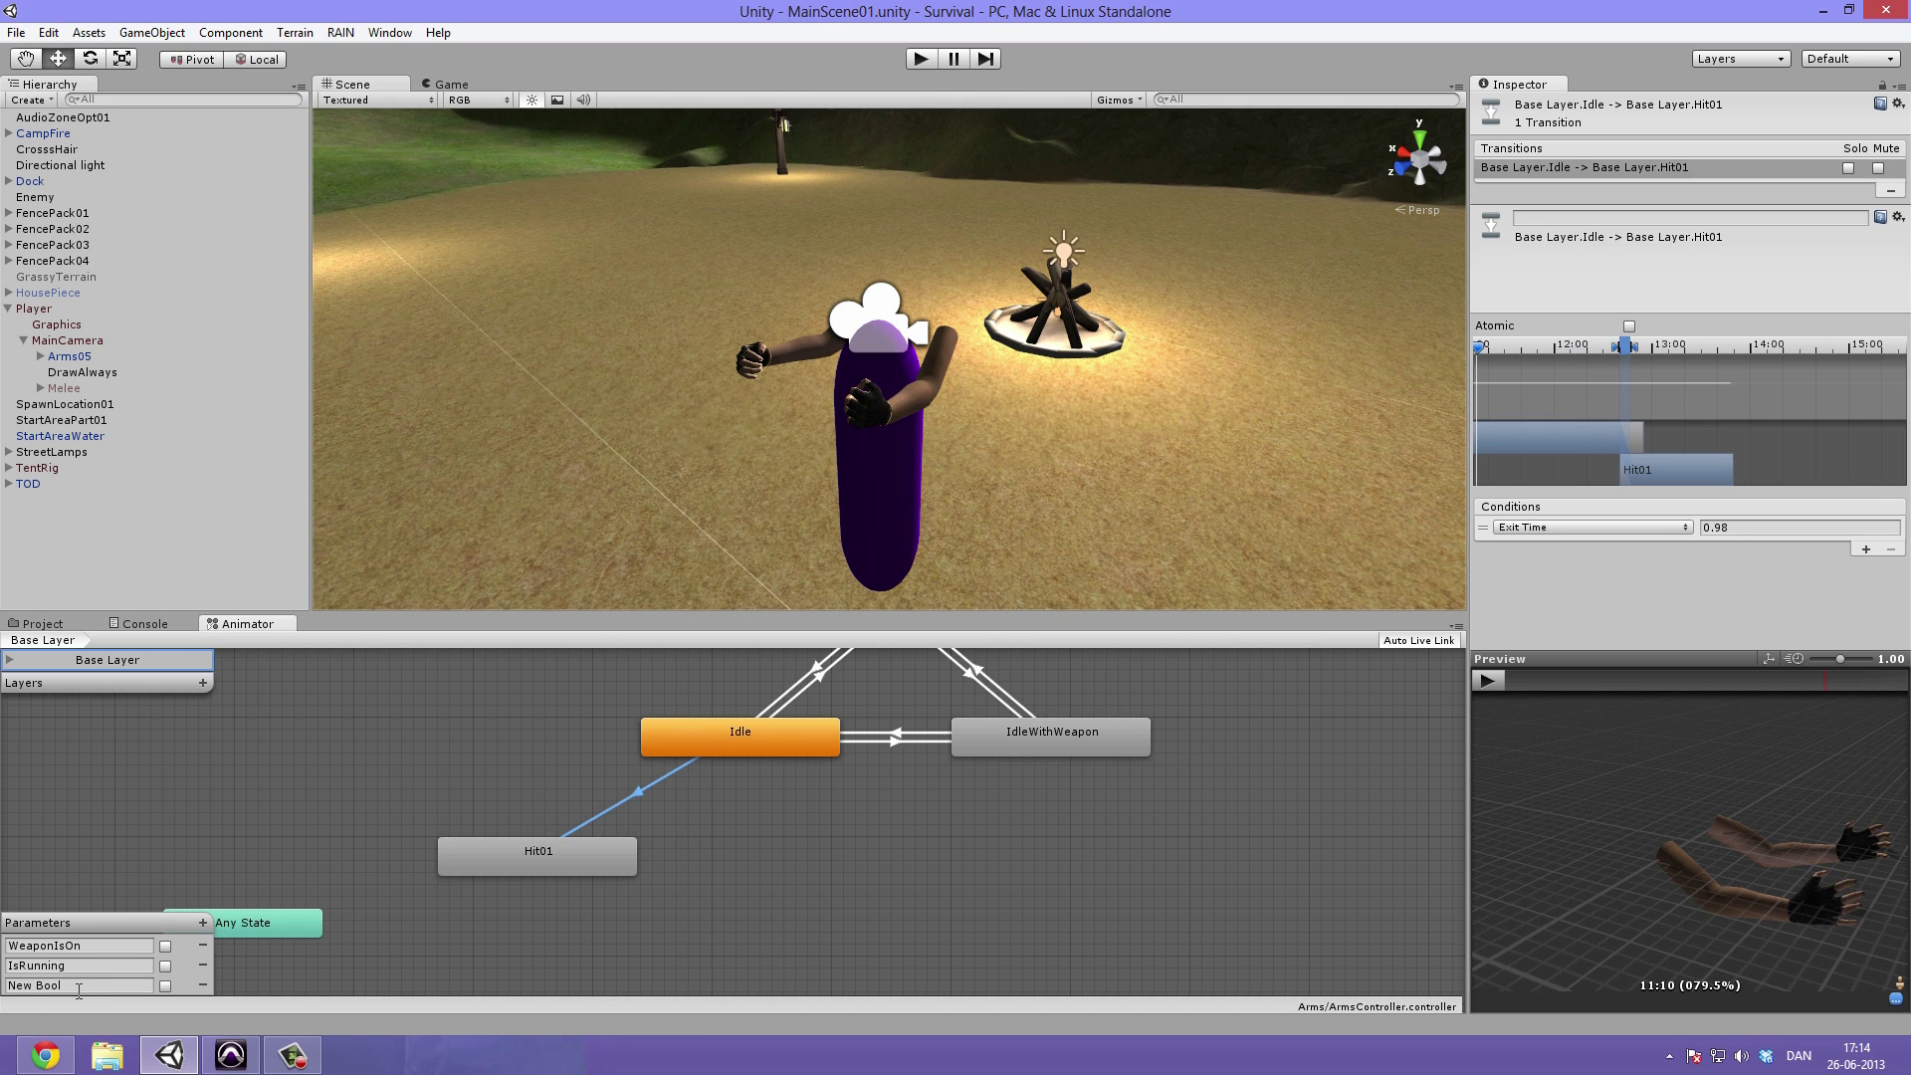
text(Hit01)
click(1568, 524)
click(1583, 590)
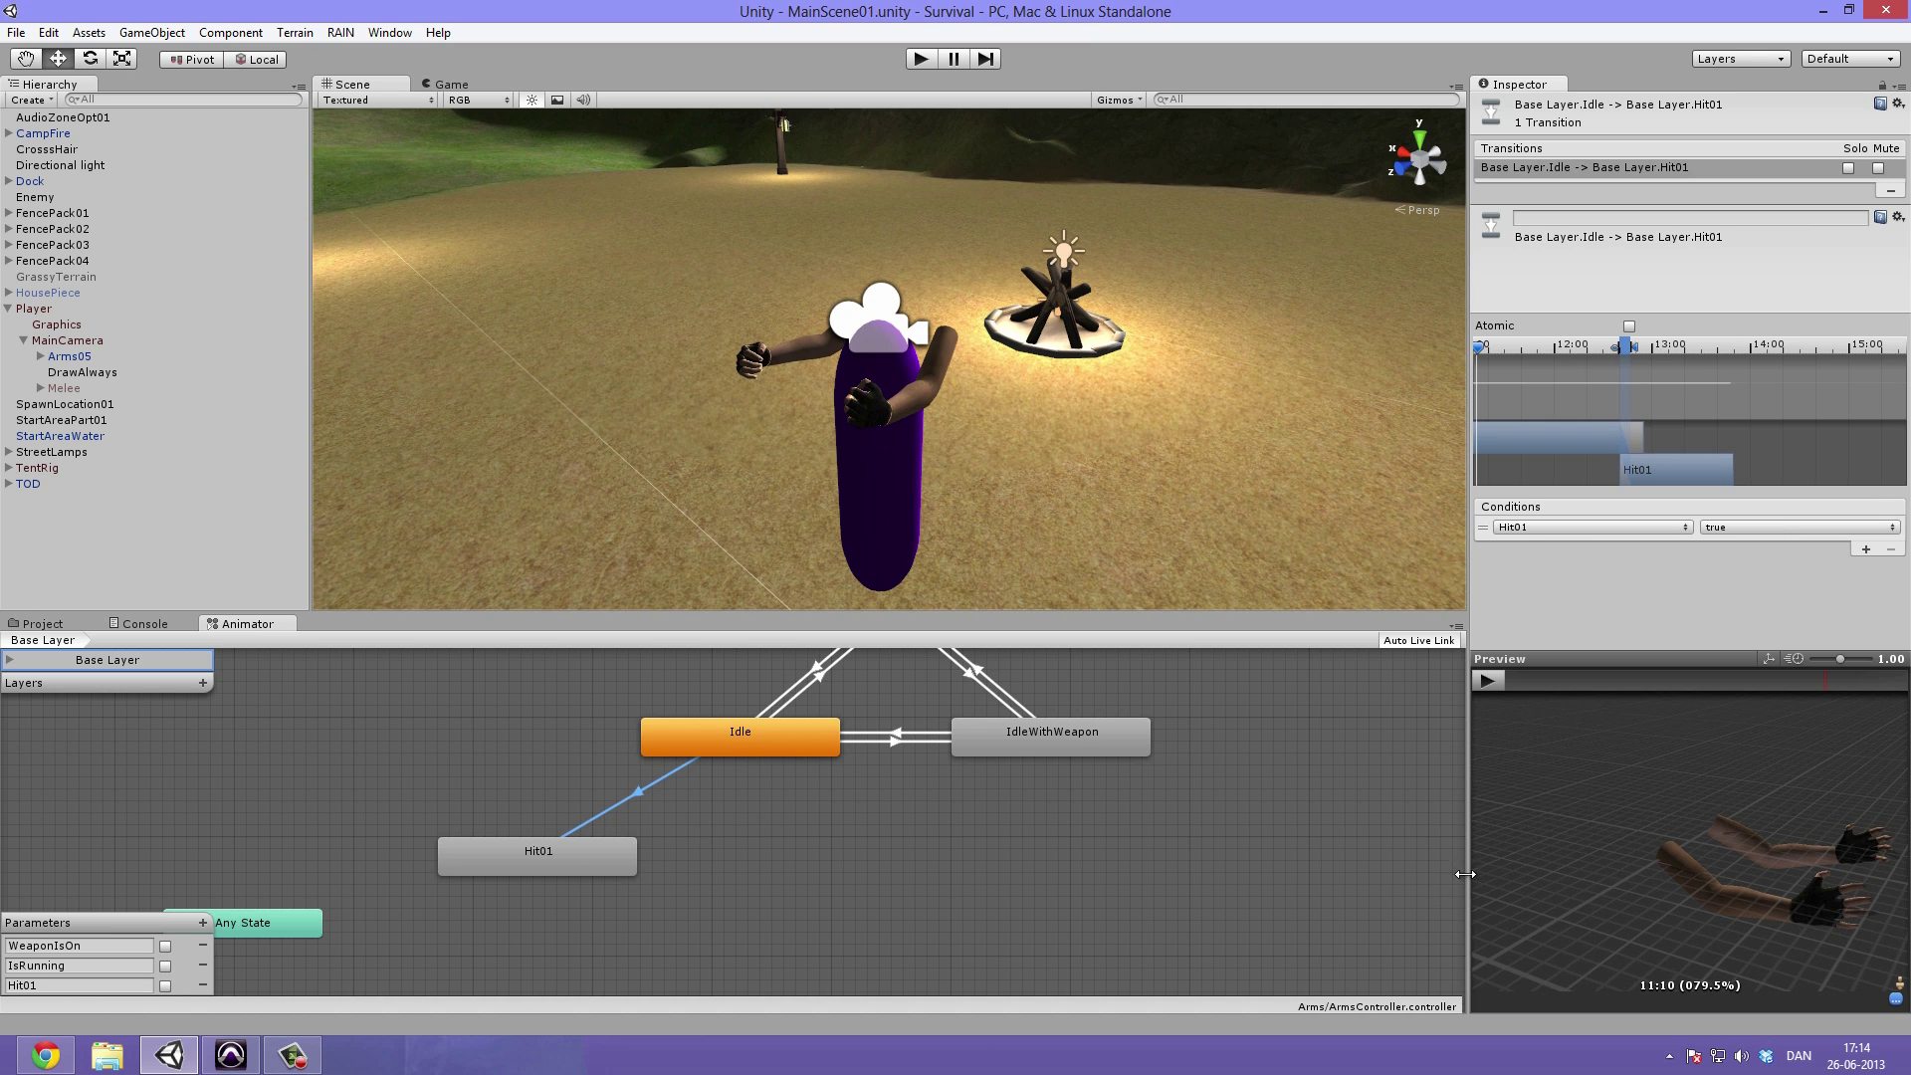
Move the Hit01 state closer to Idle and assign the PunchLeft clip from Arms05.fbx as the Hit02 state's motion
drag(559, 864, 609, 845)
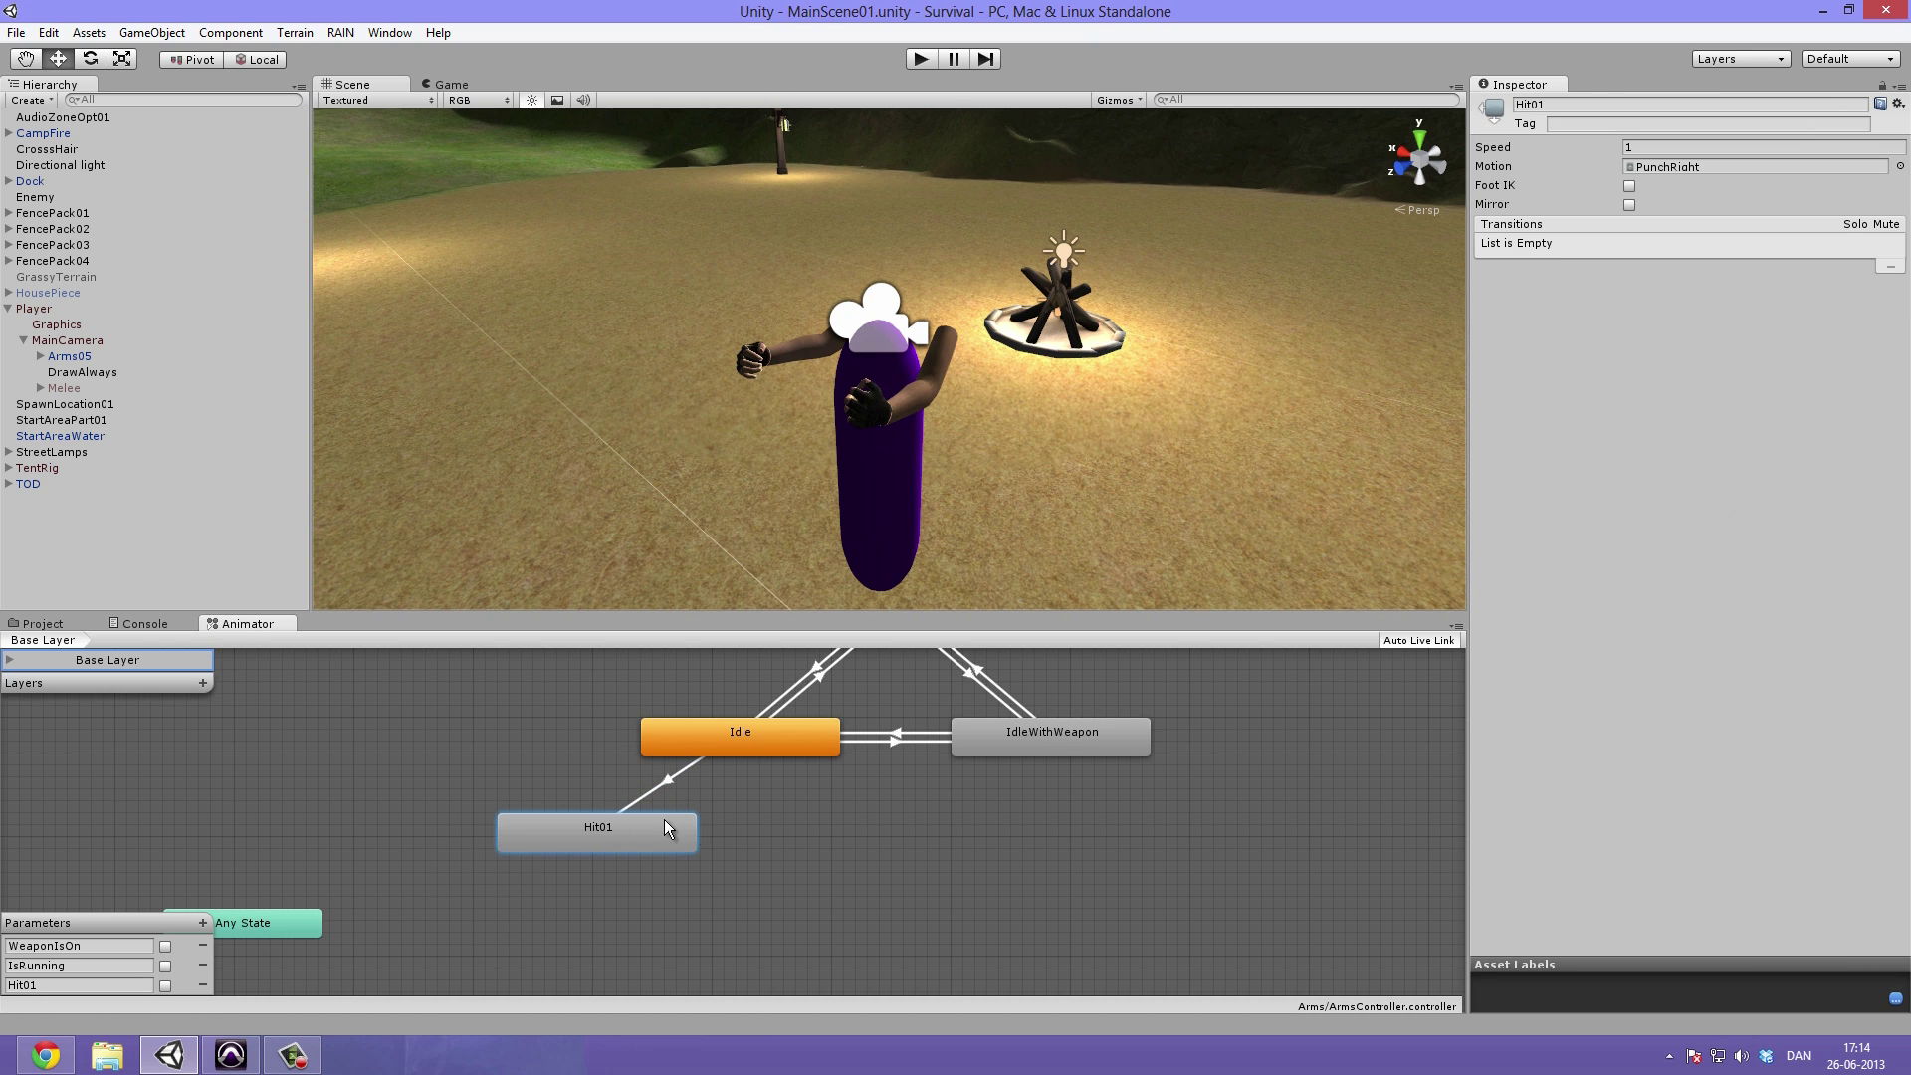
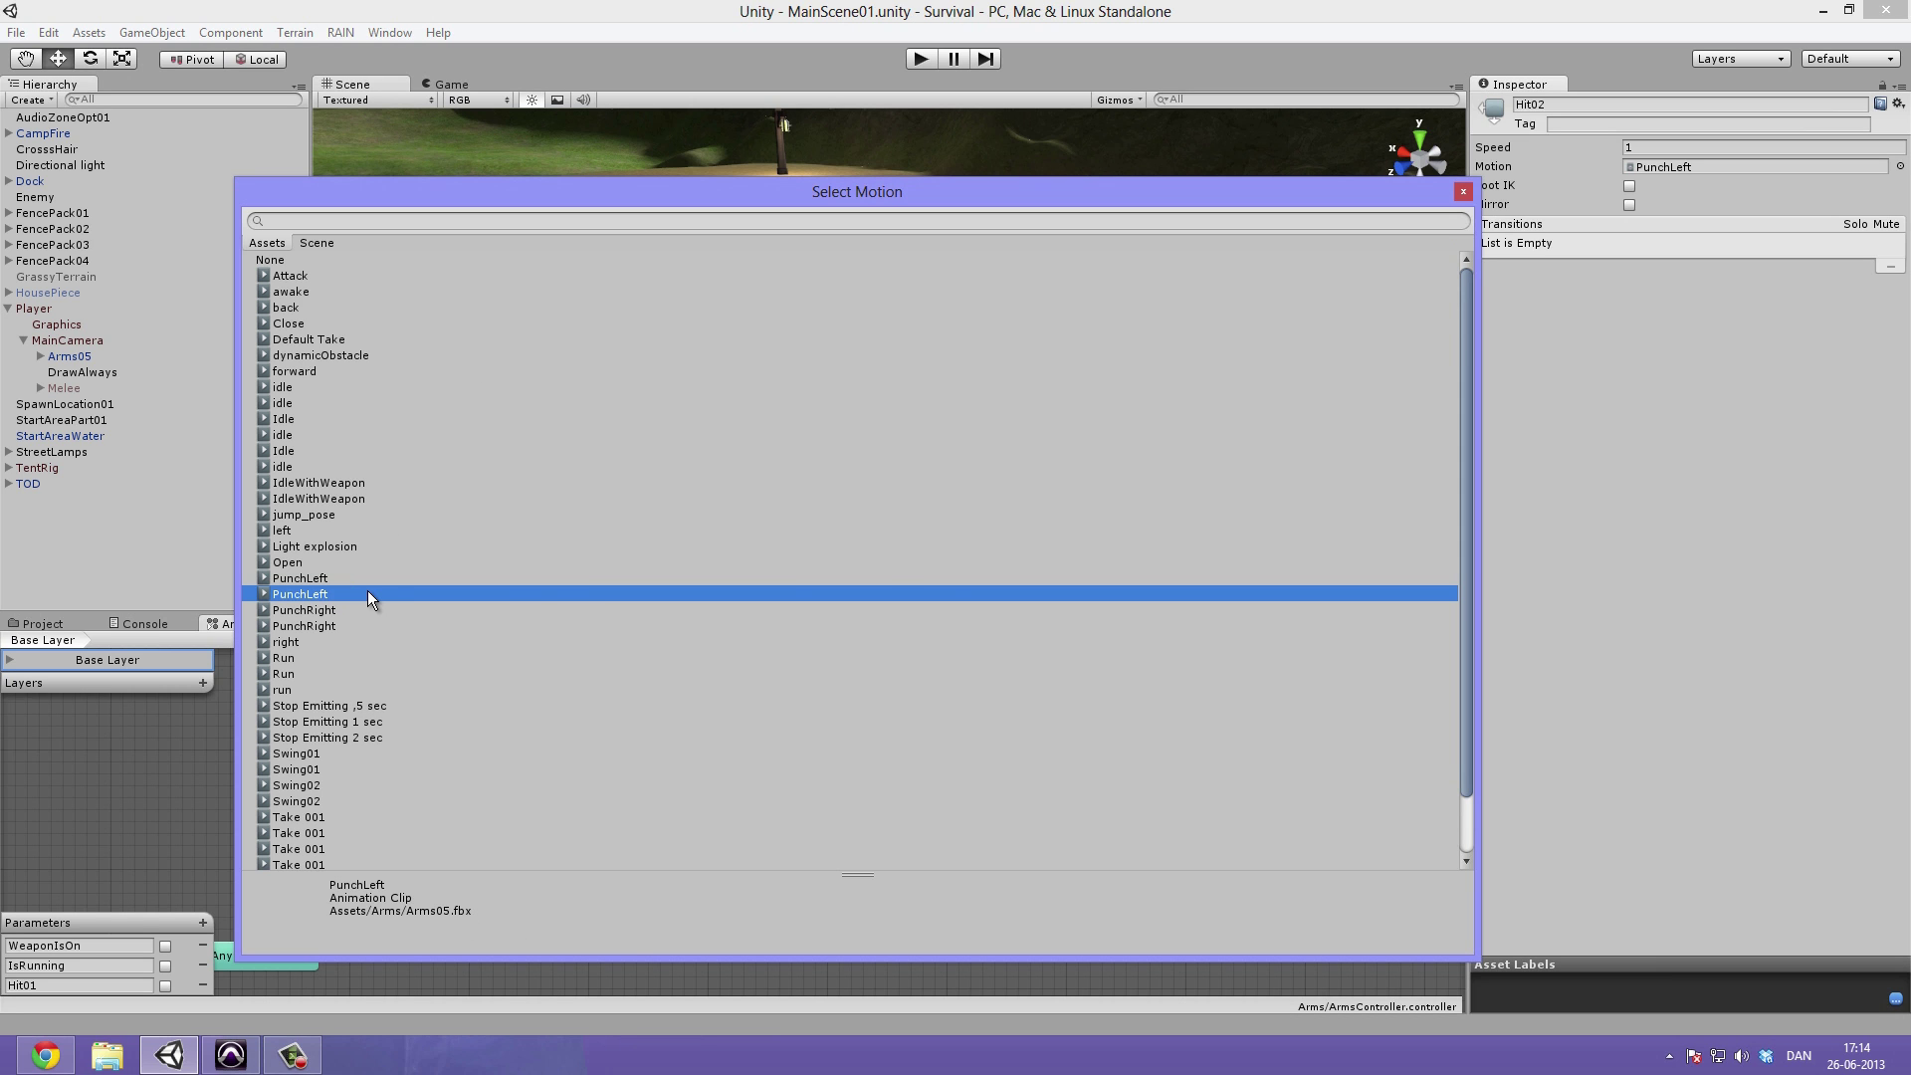
double_click(368, 593)
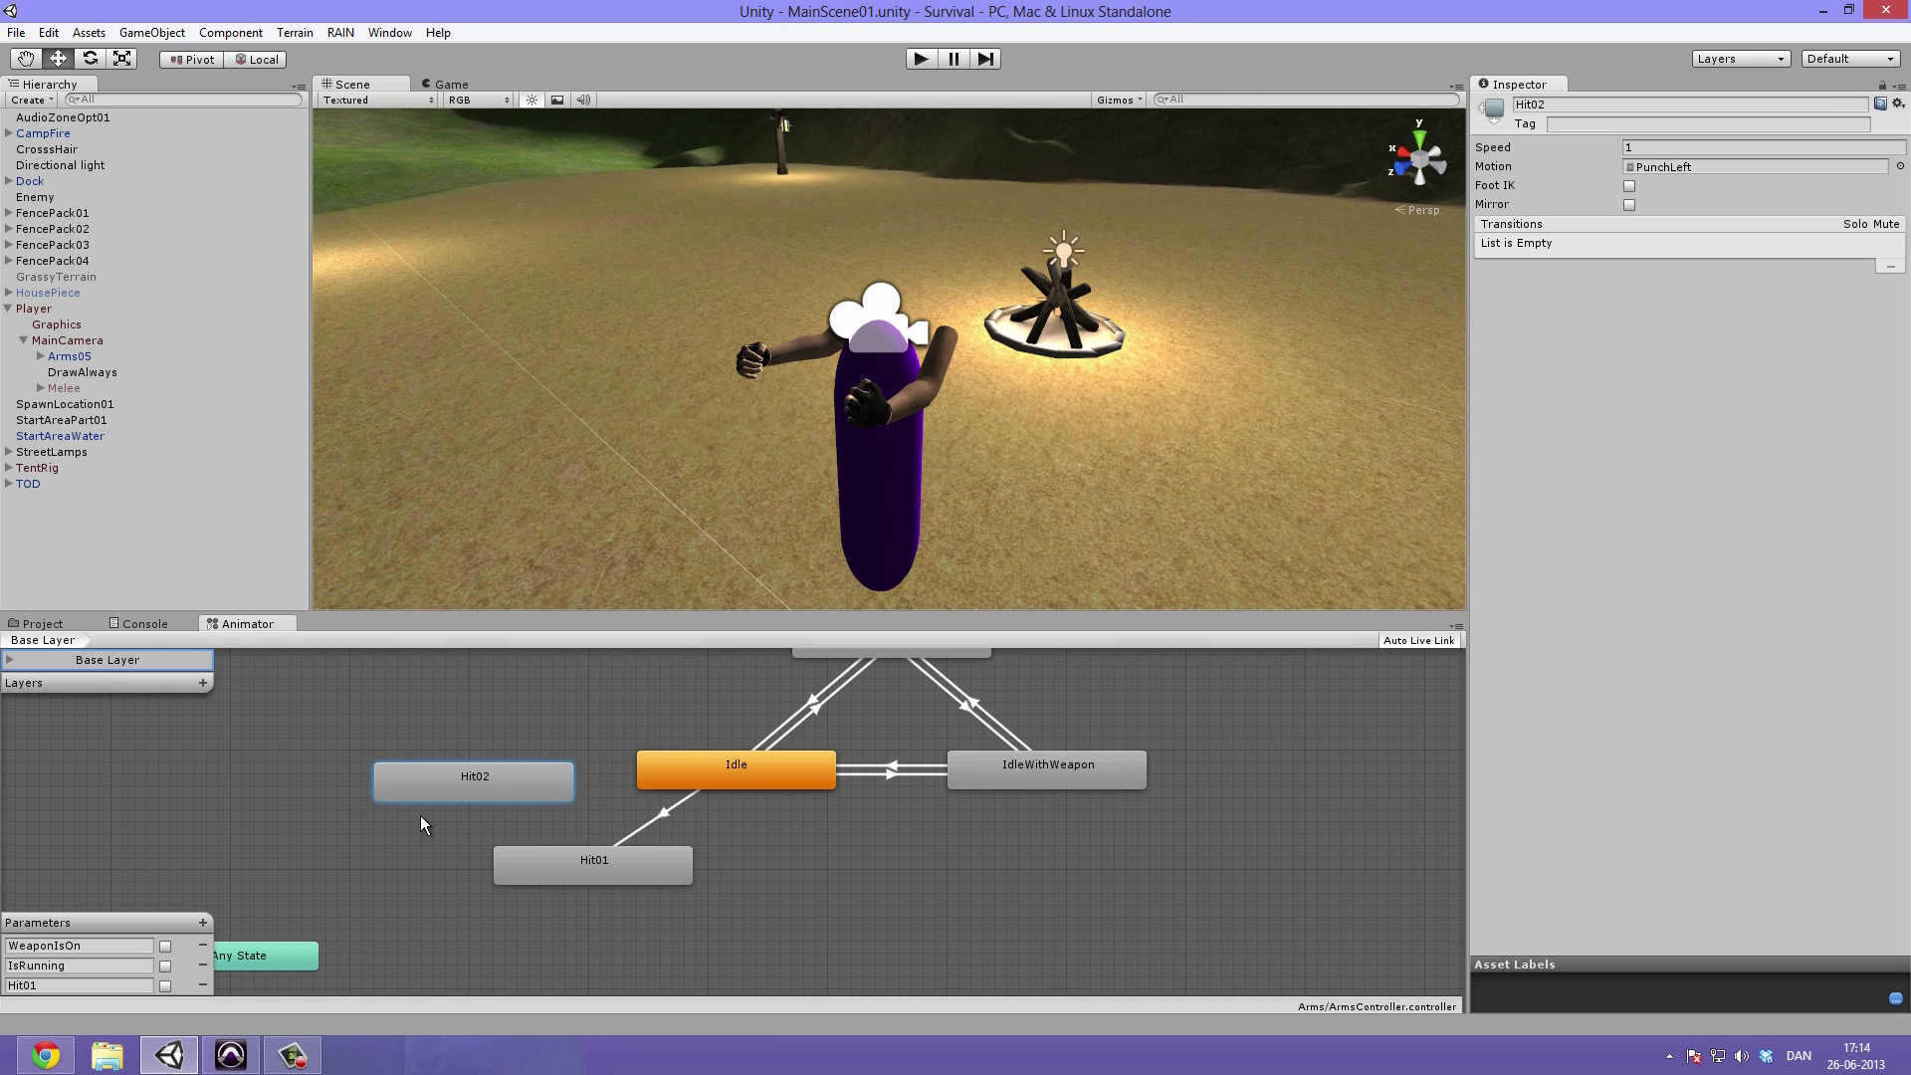
Make a transition from the Idle state to Hit02 and move Hit02 slightly farther away from Idle
right_click(712, 766)
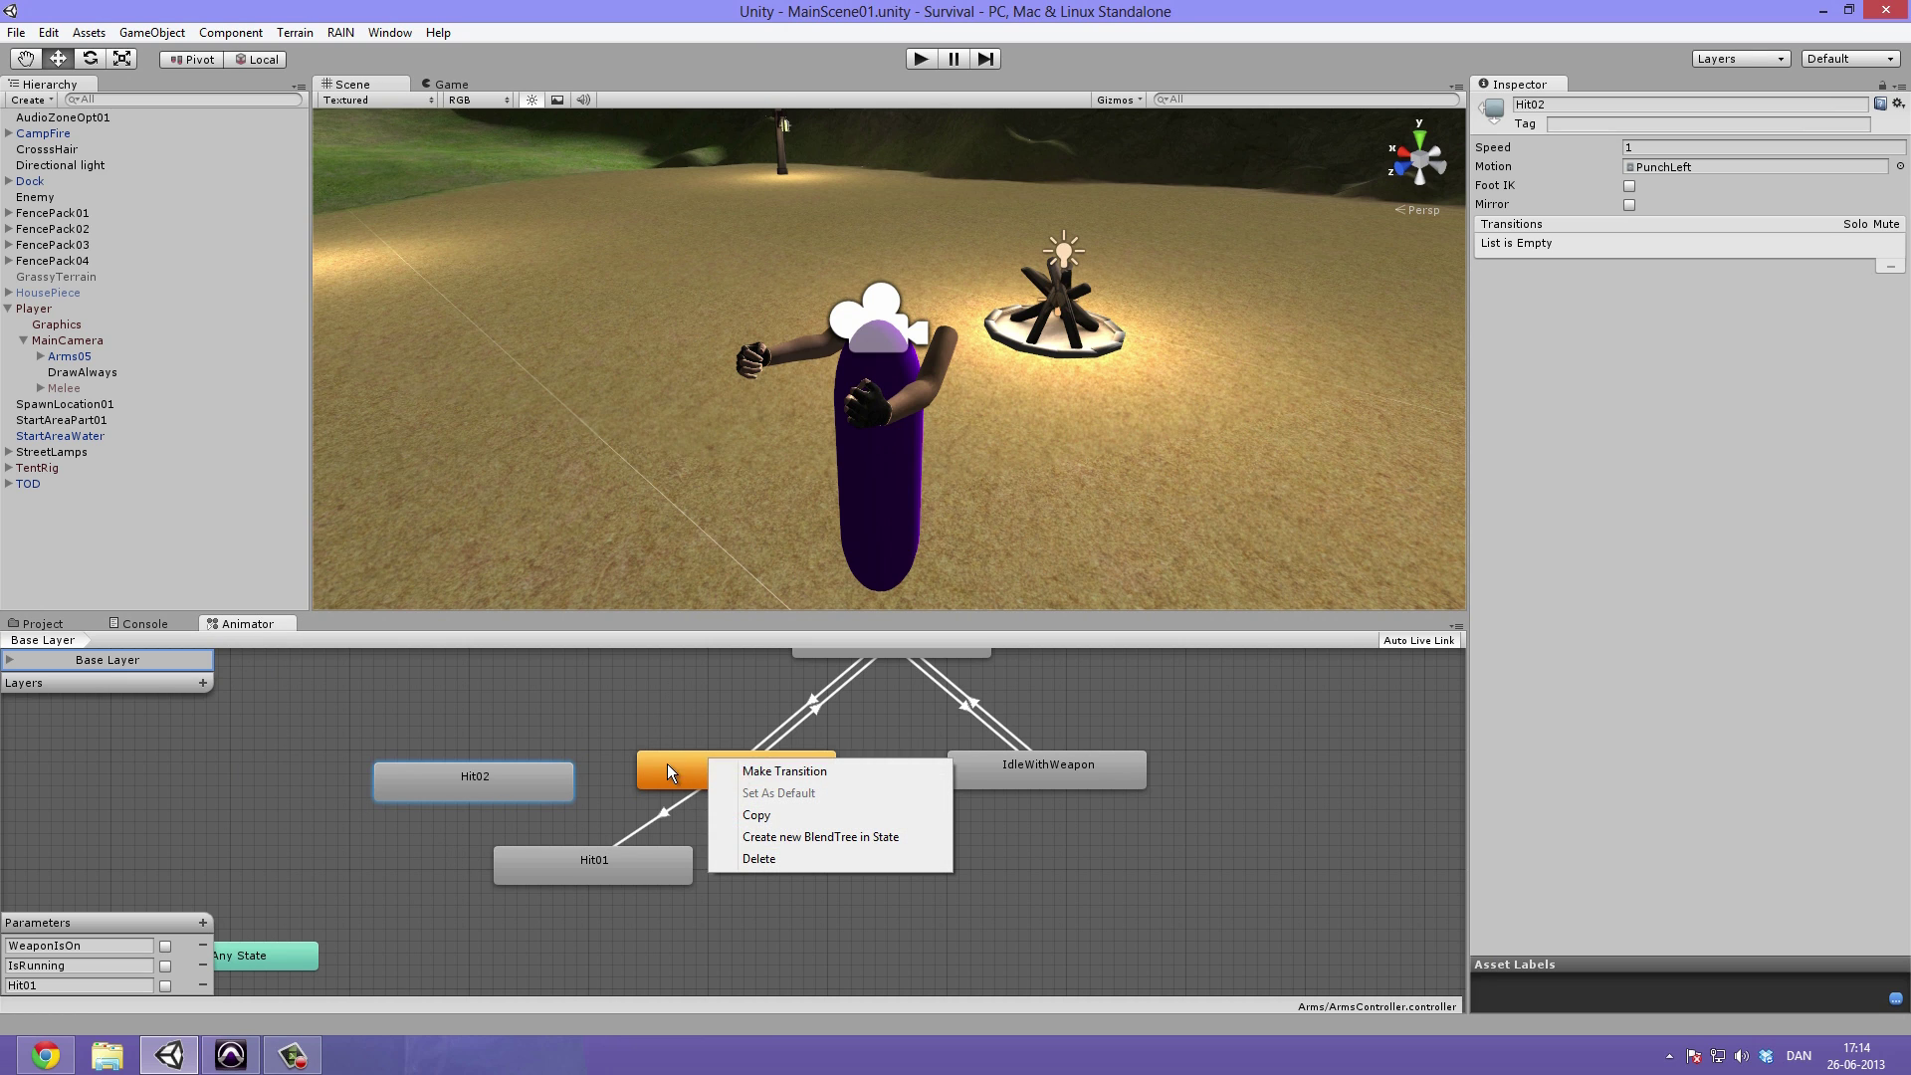
click(773, 770)
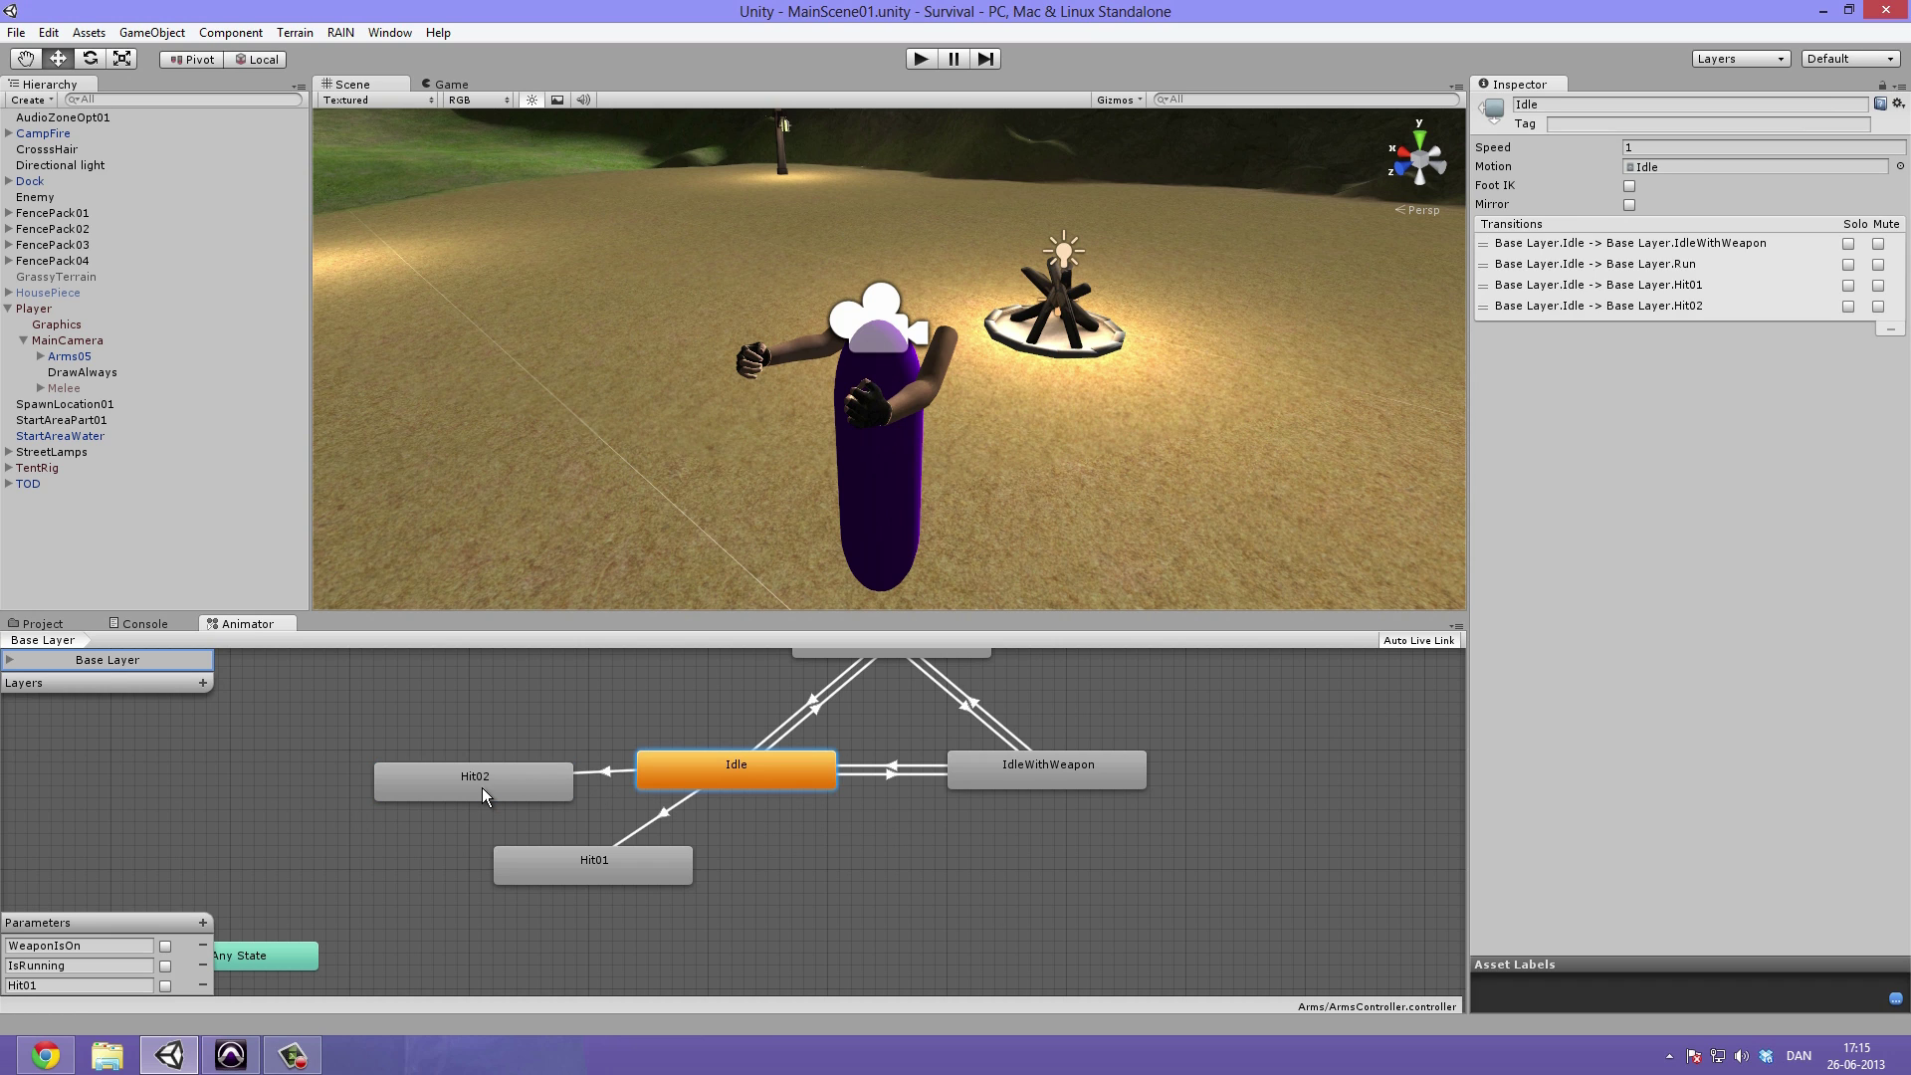
drag(482, 791, 450, 789)
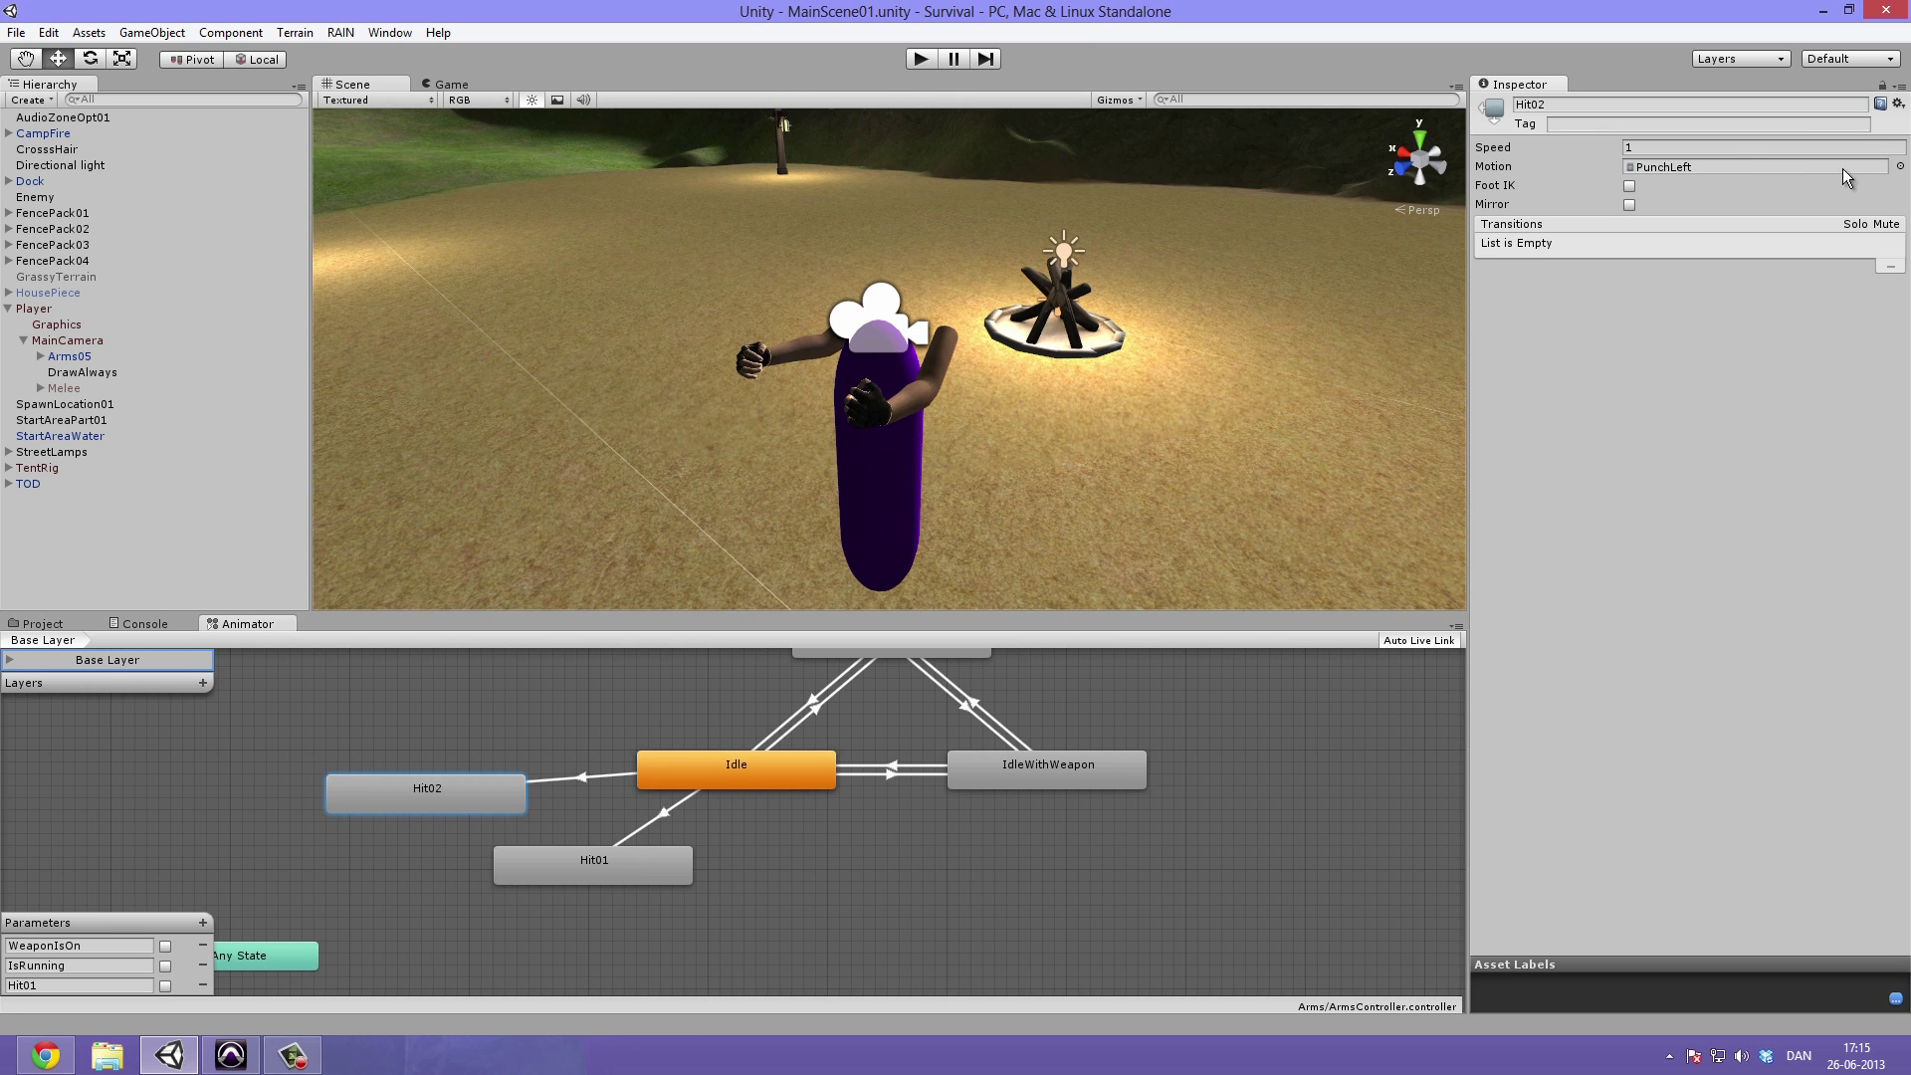
Turn off Atomic for the Idle to Hit02 transition and scrub its preview toward the blend
click(573, 781)
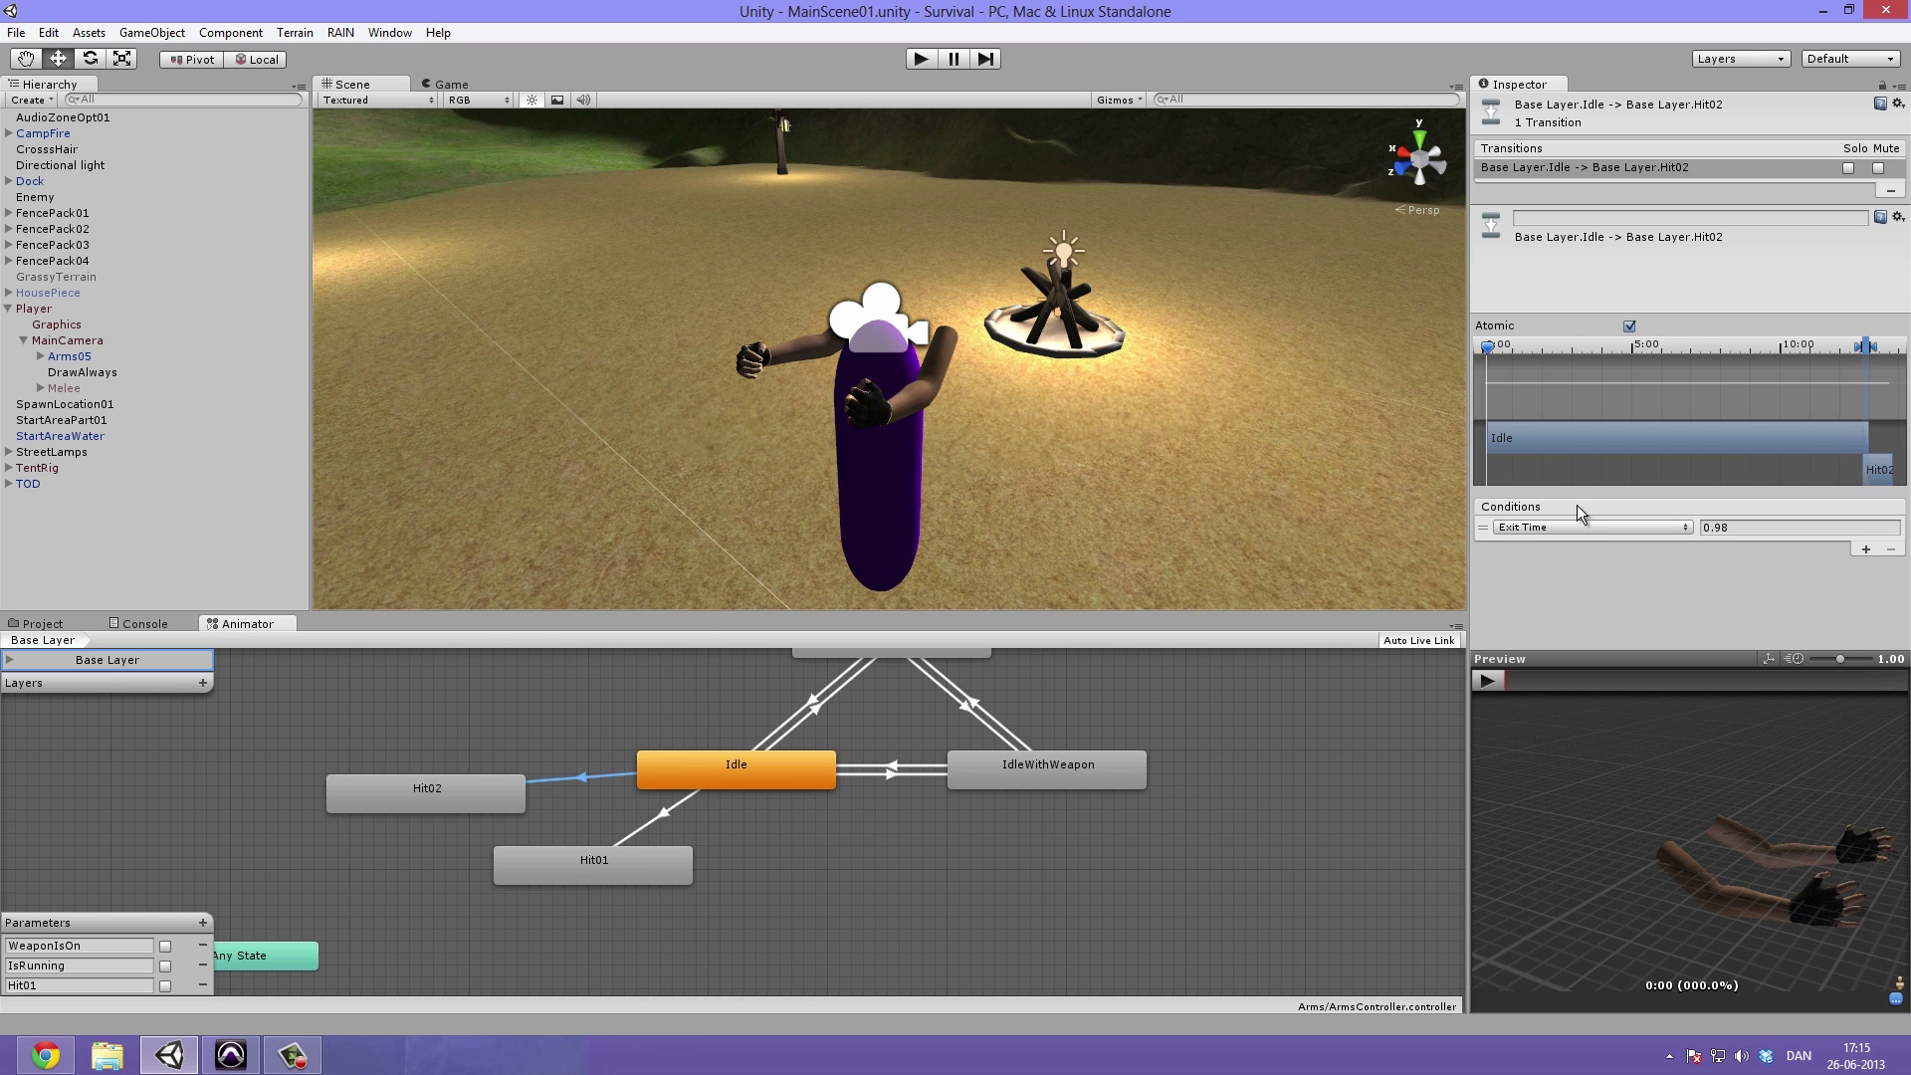
drag(1488, 348, 1872, 396)
click(1629, 325)
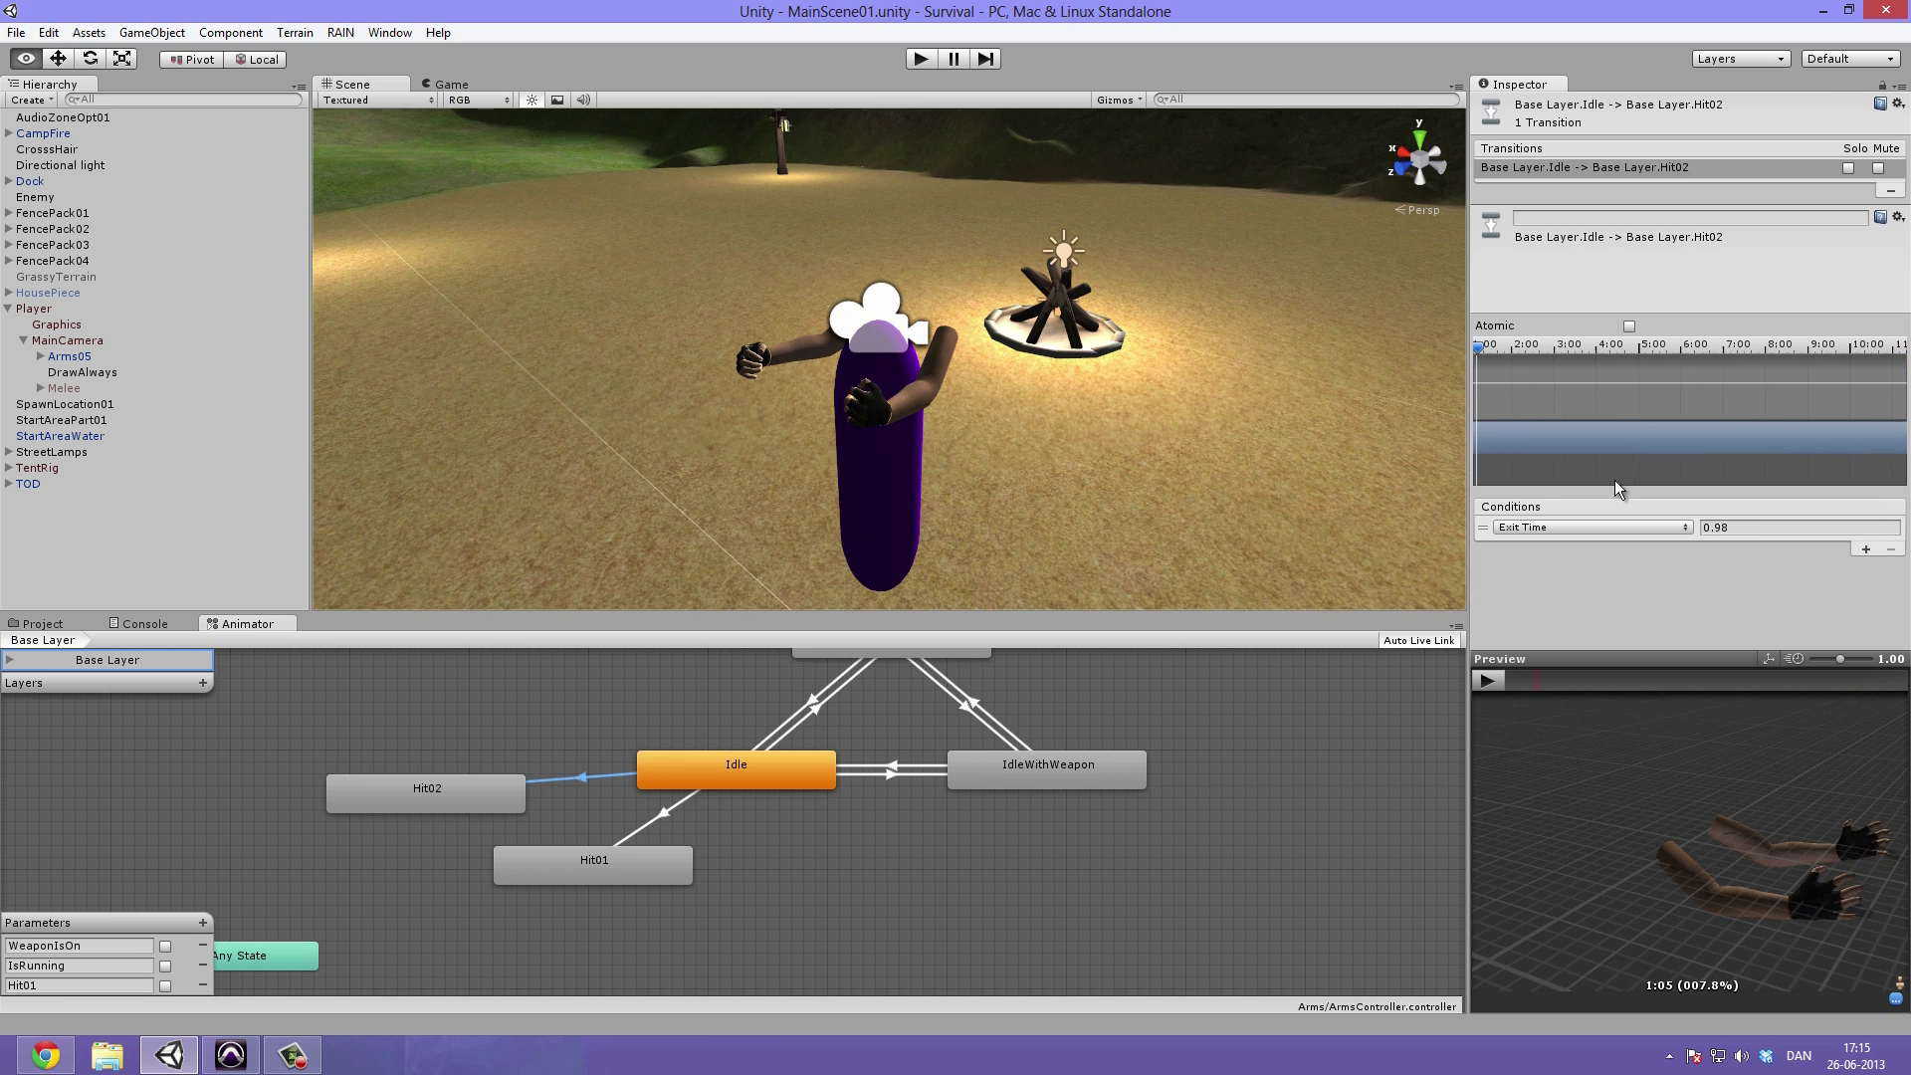
drag(1831, 397, 1622, 420)
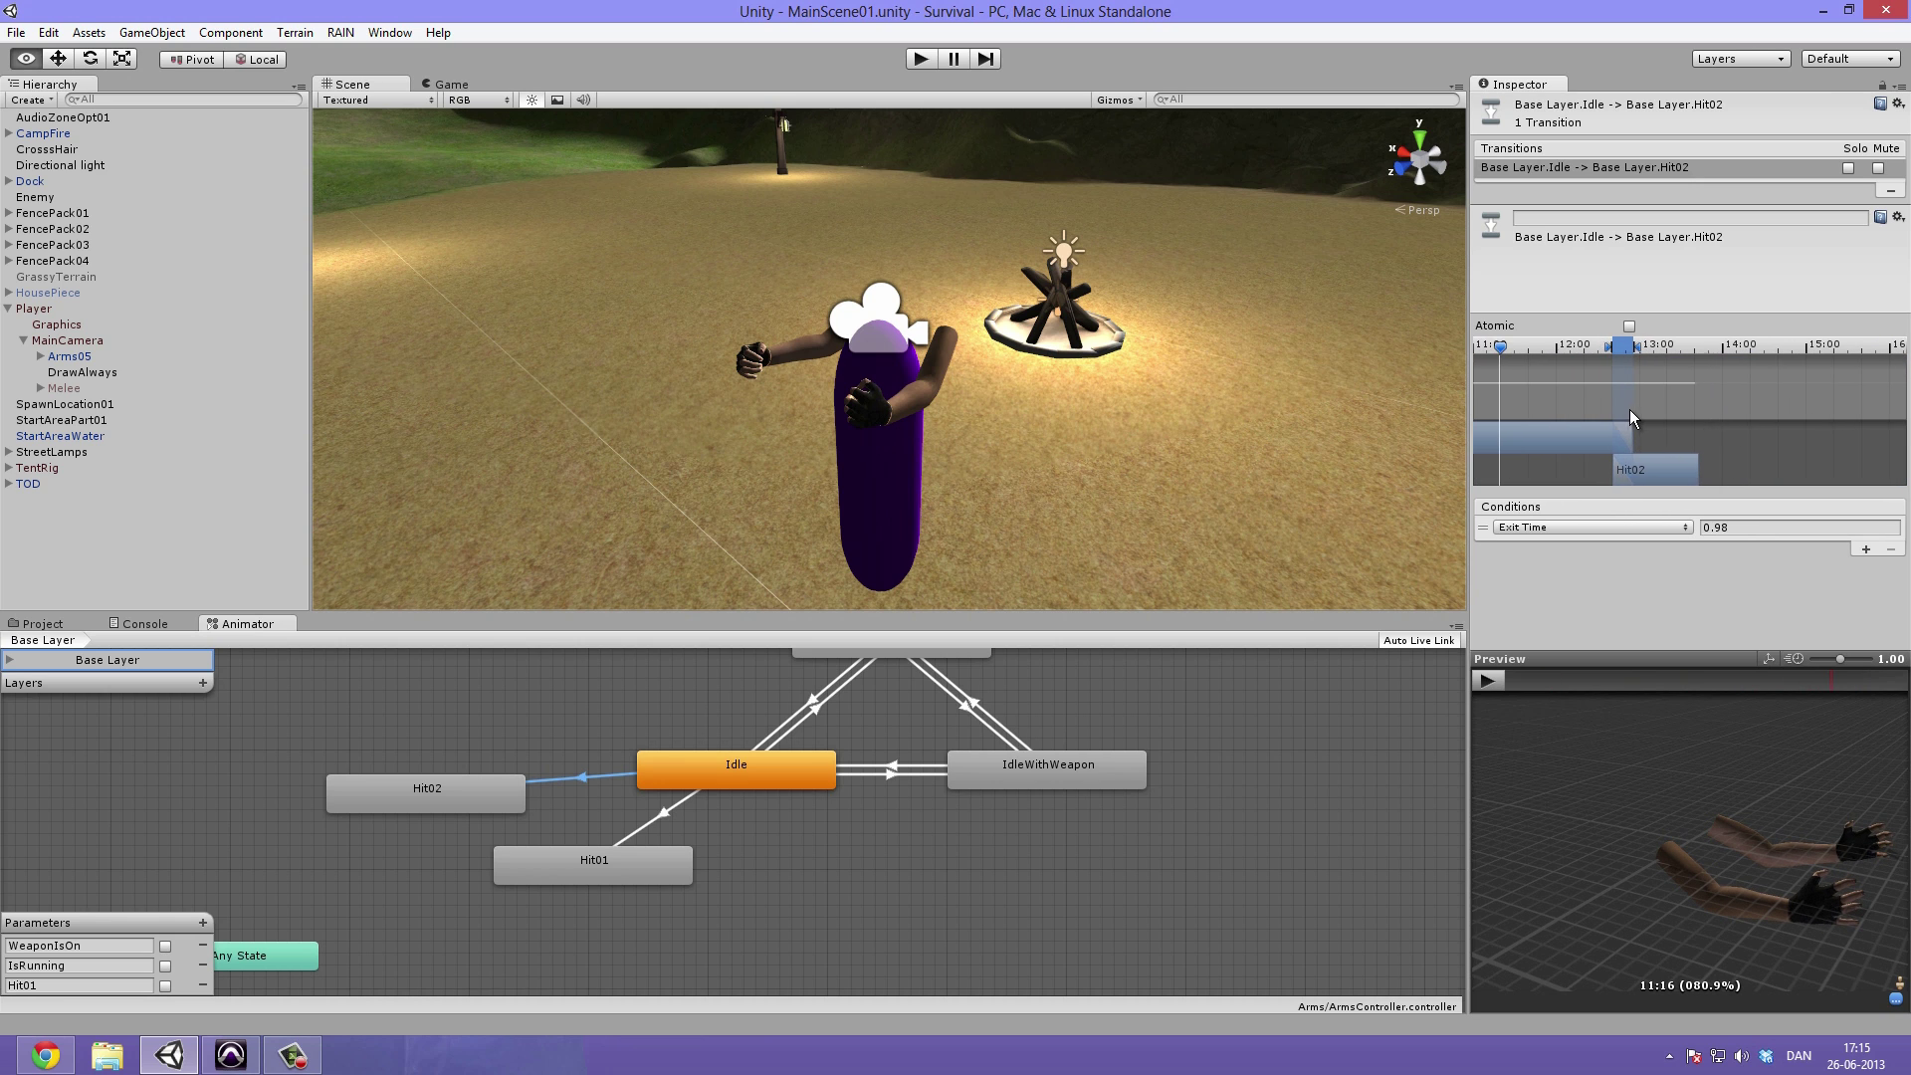
drag(1513, 344, 1587, 349)
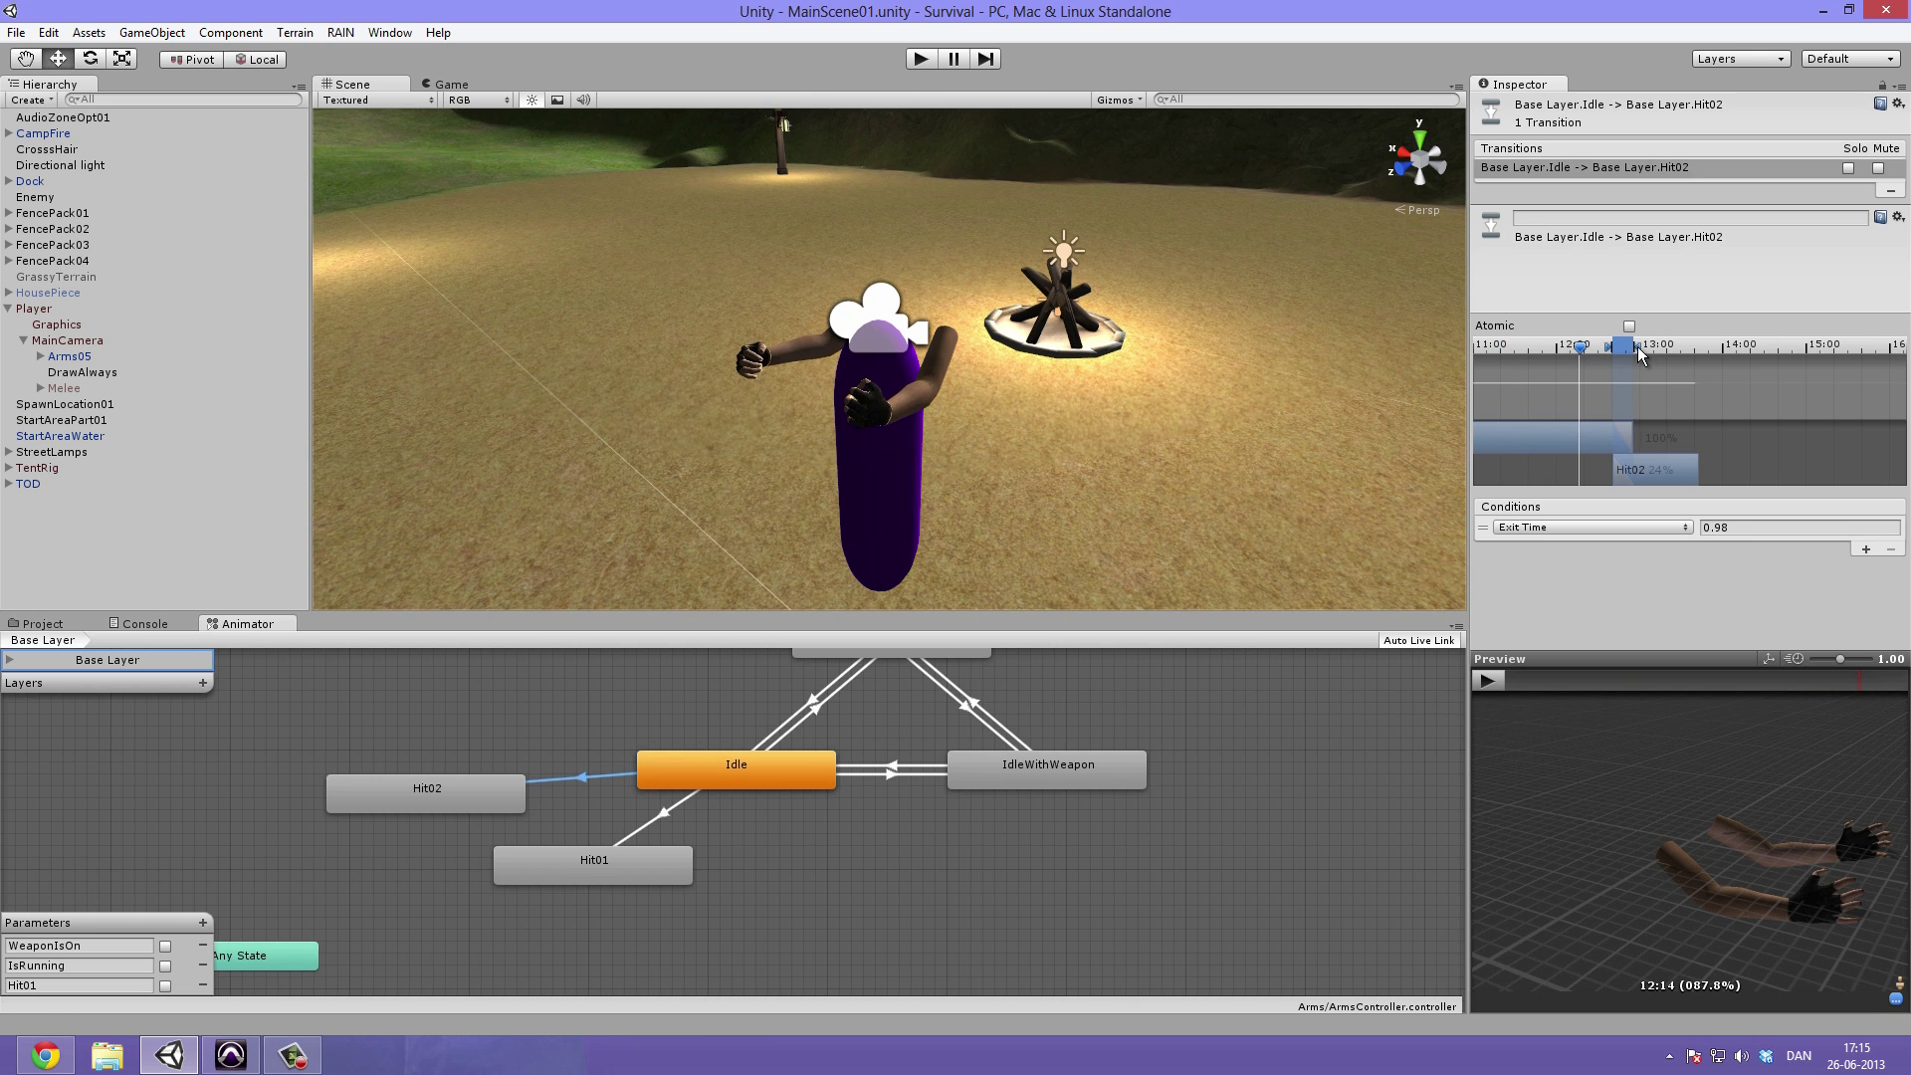
Shorten the blend region of the Idle to Hit02 transition slightly and check its preview playback
click(1489, 678)
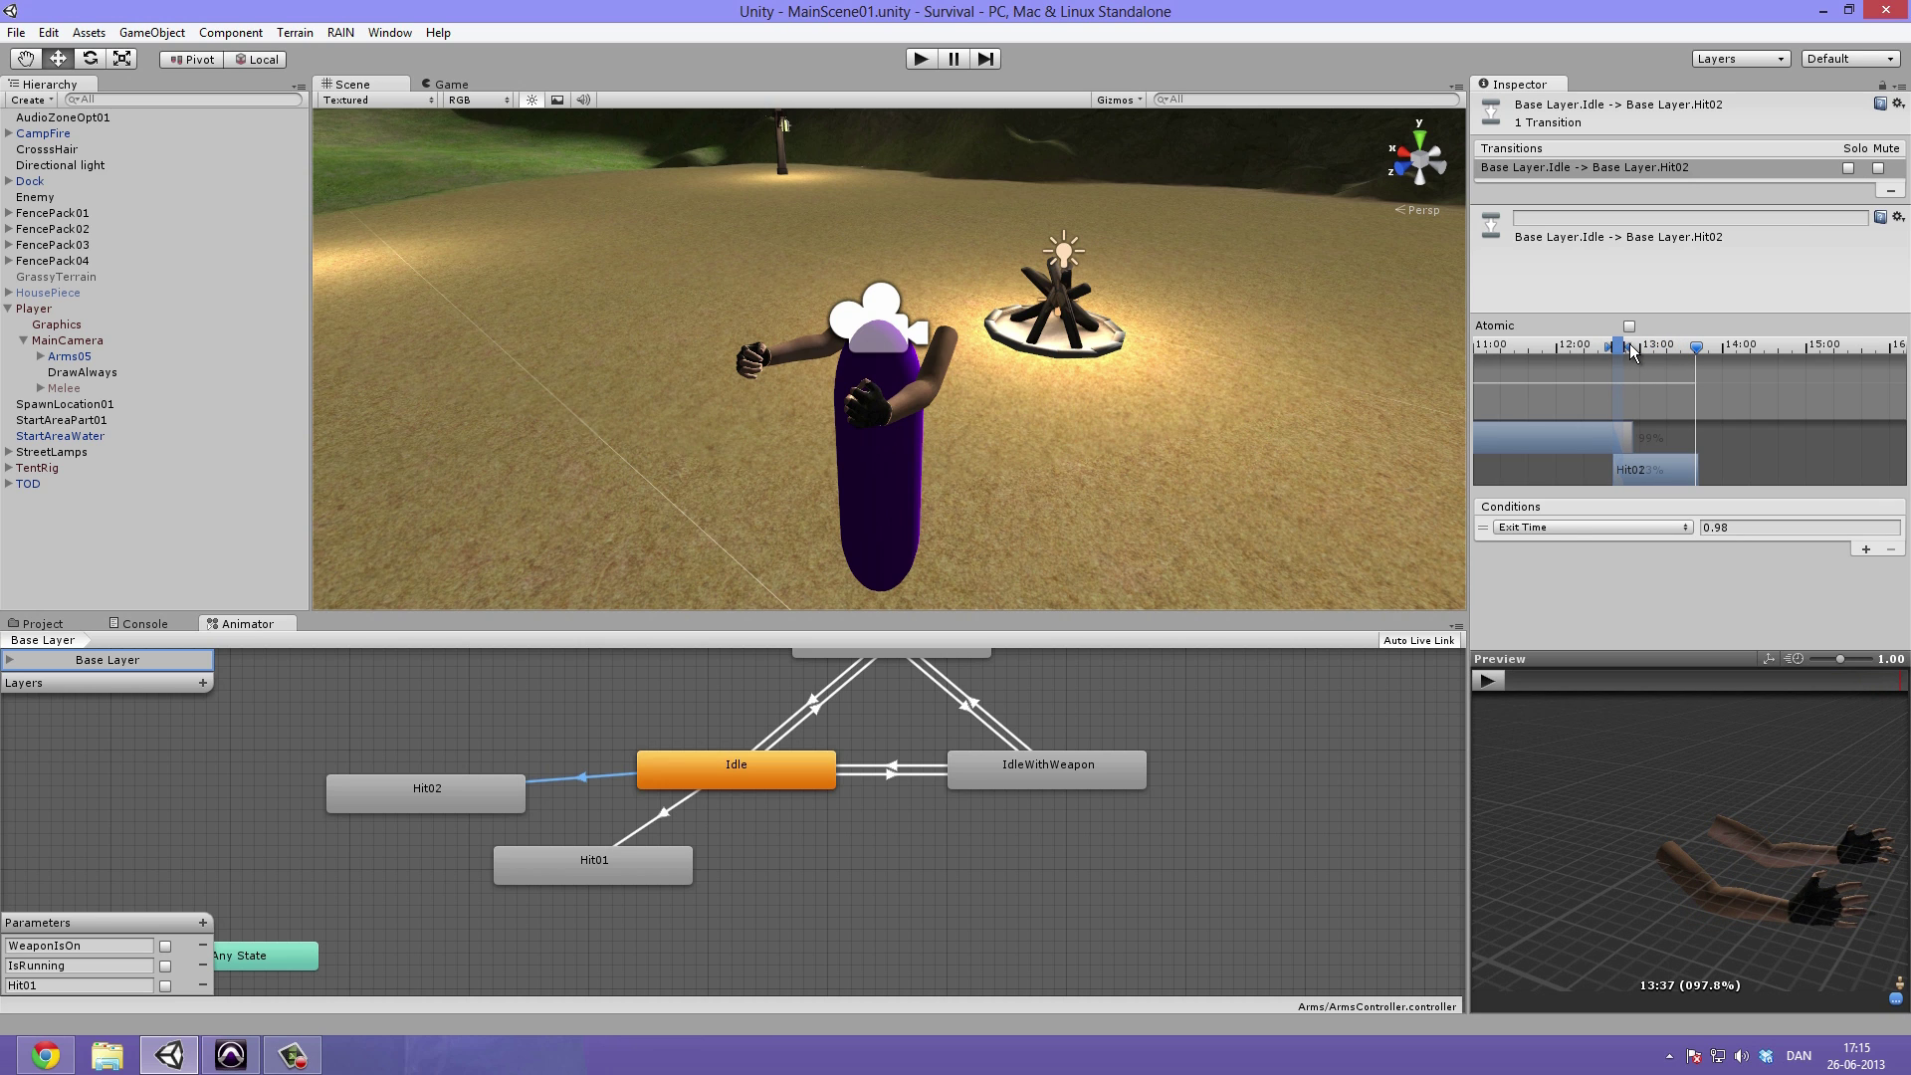
click(1490, 681)
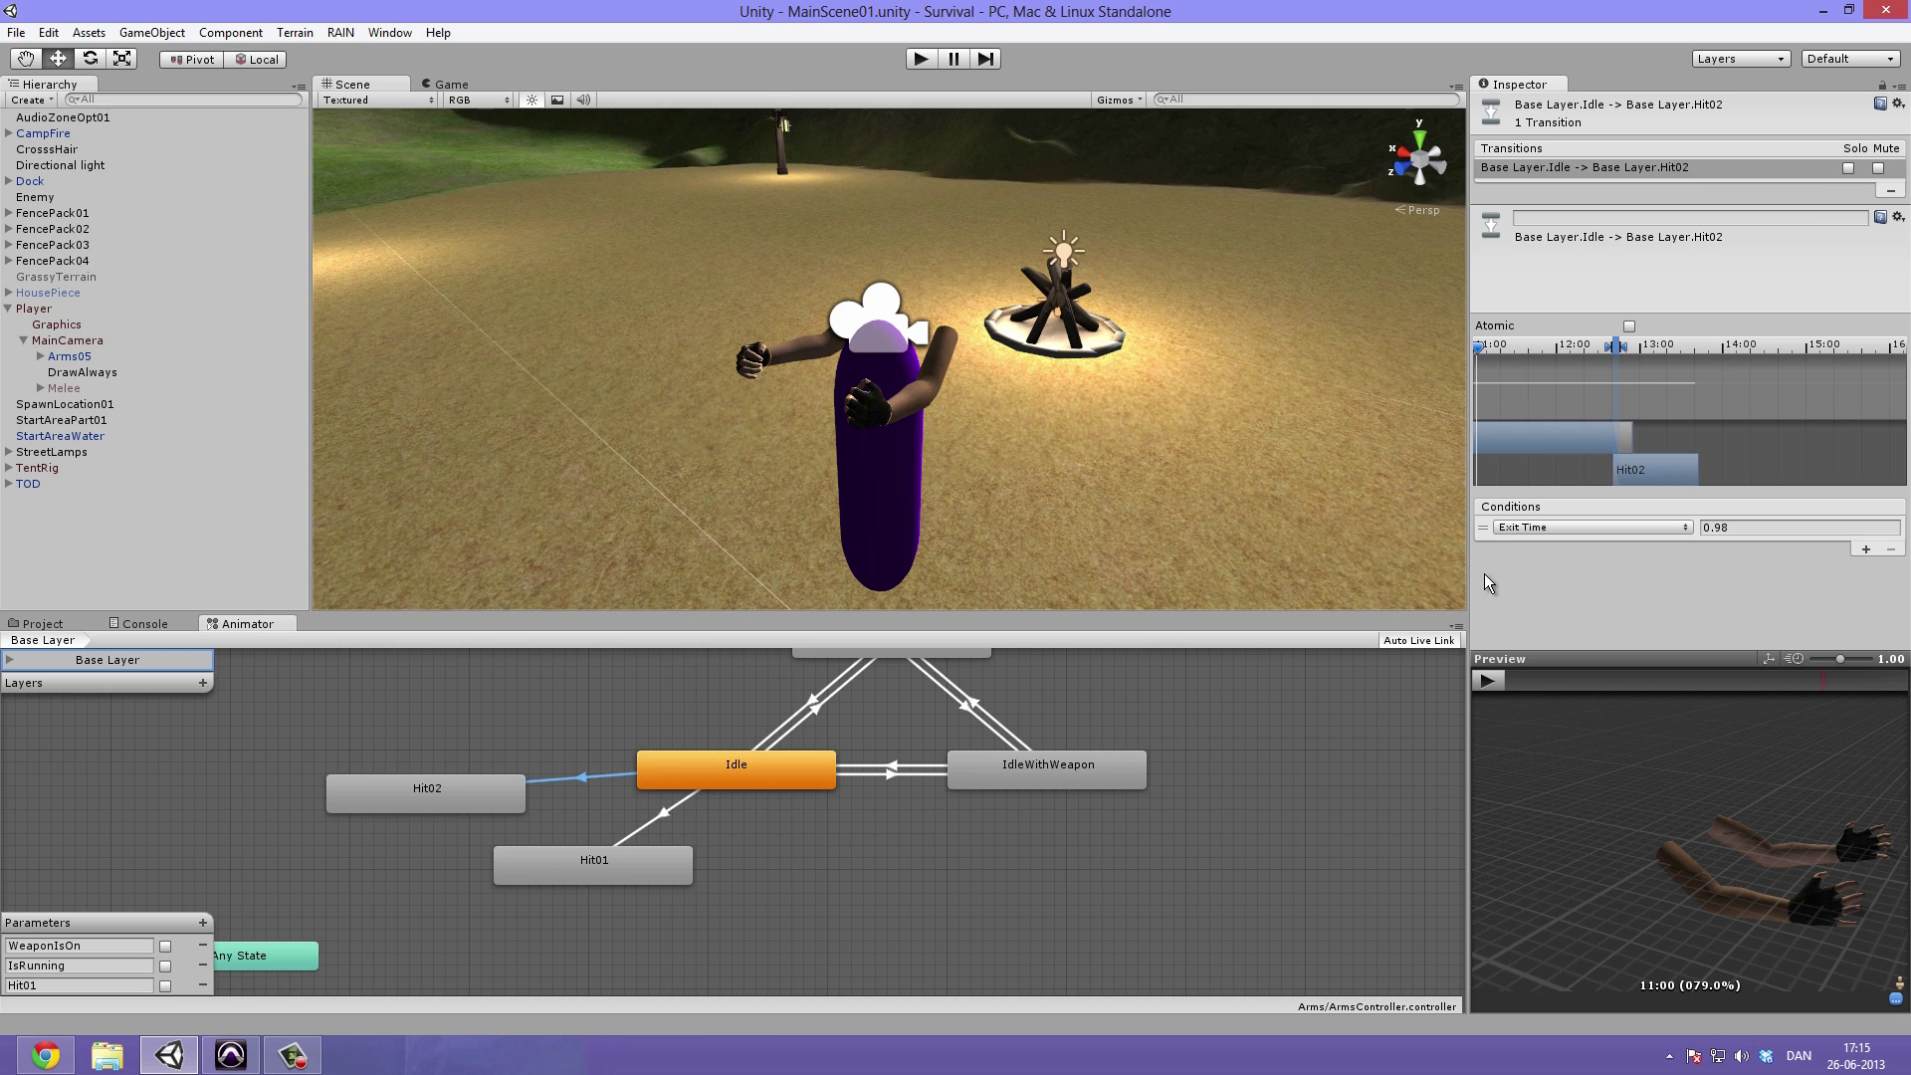
click(1491, 681)
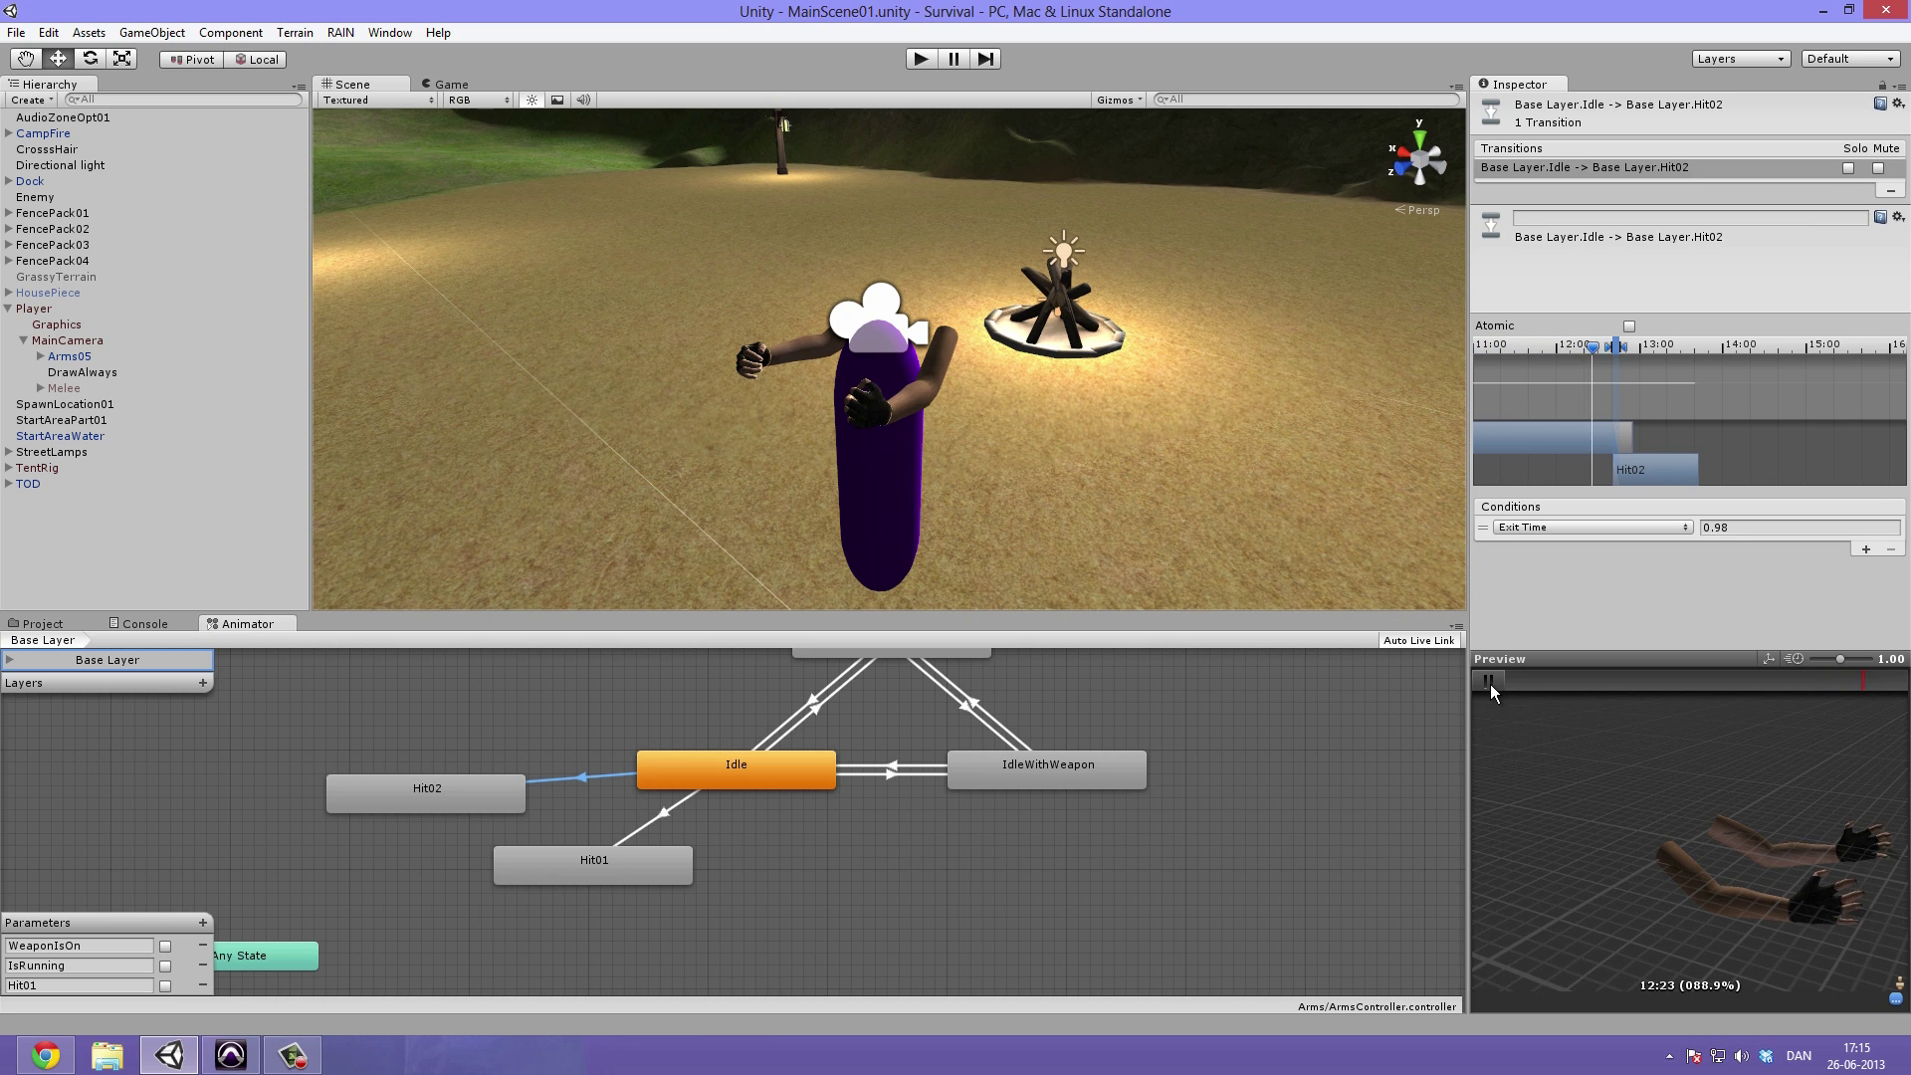
click(1490, 683)
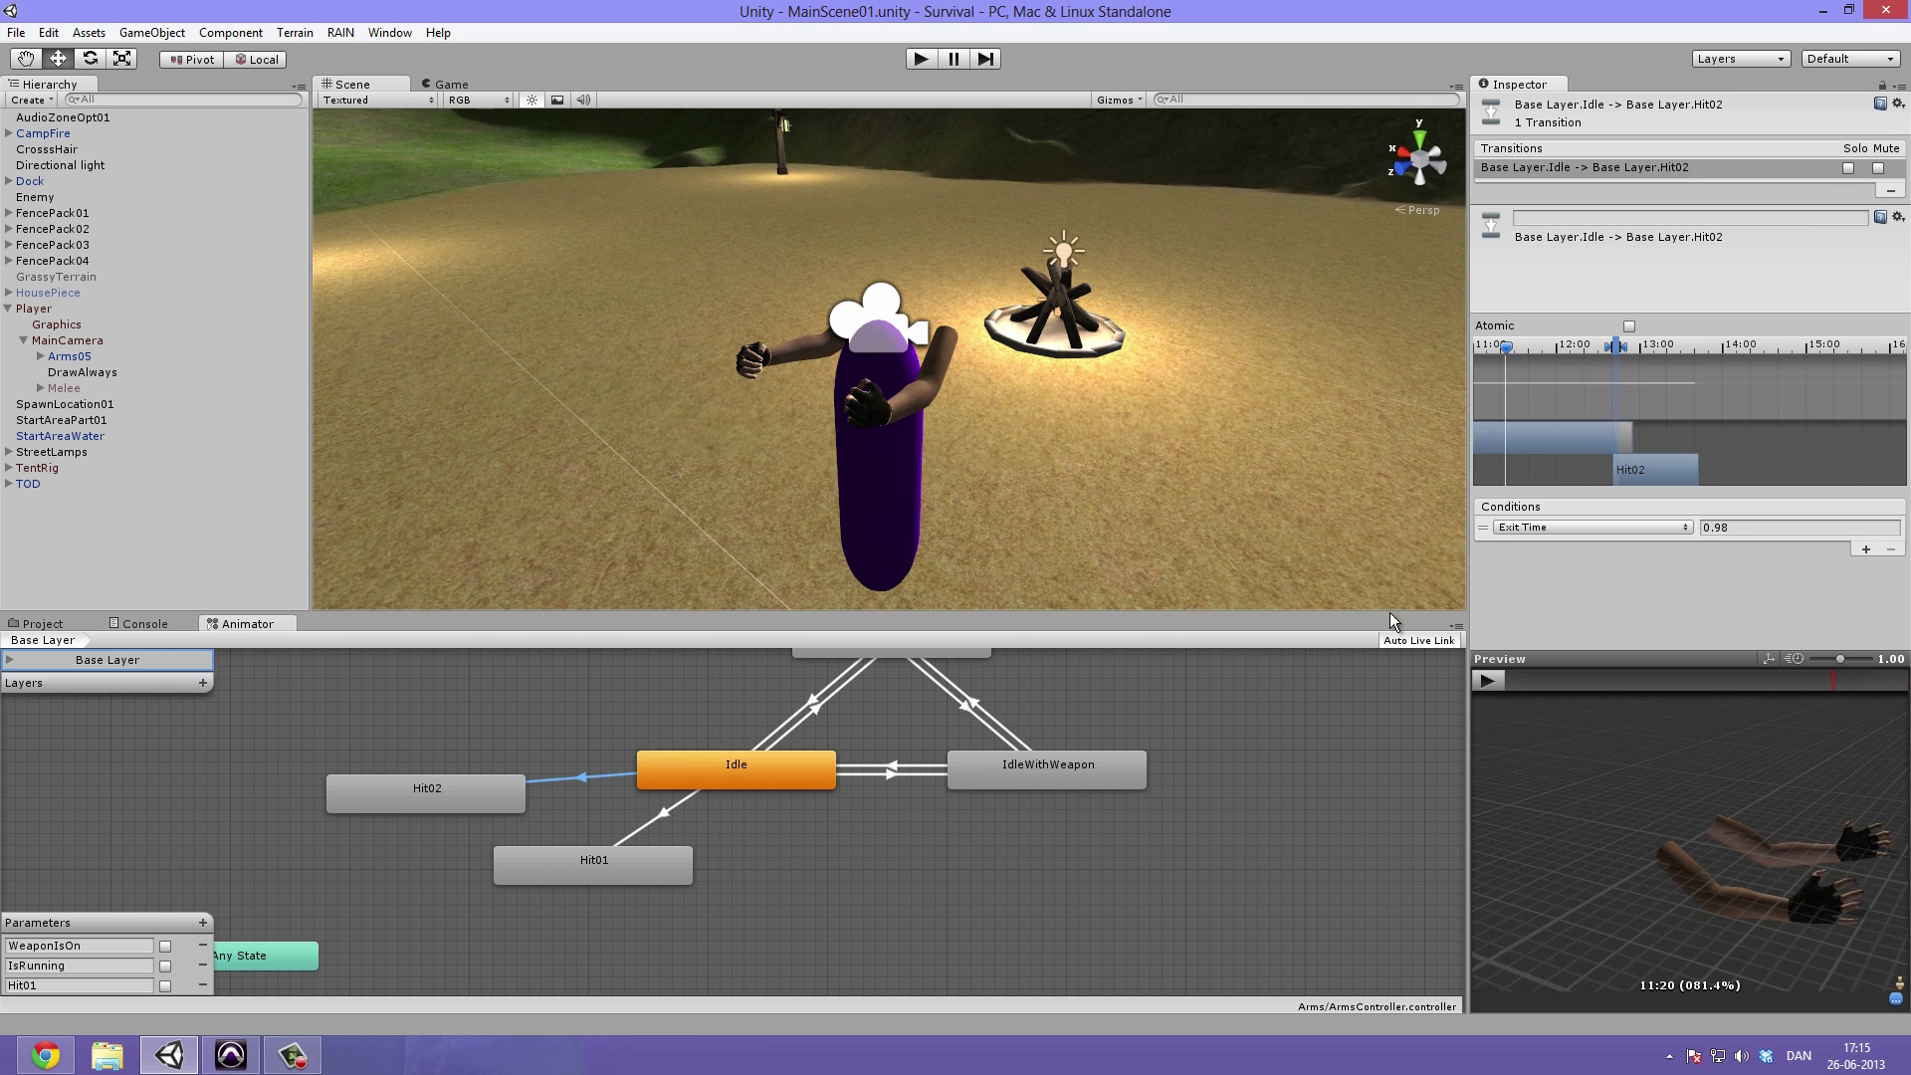
drag(1788, 922, 1678, 891)
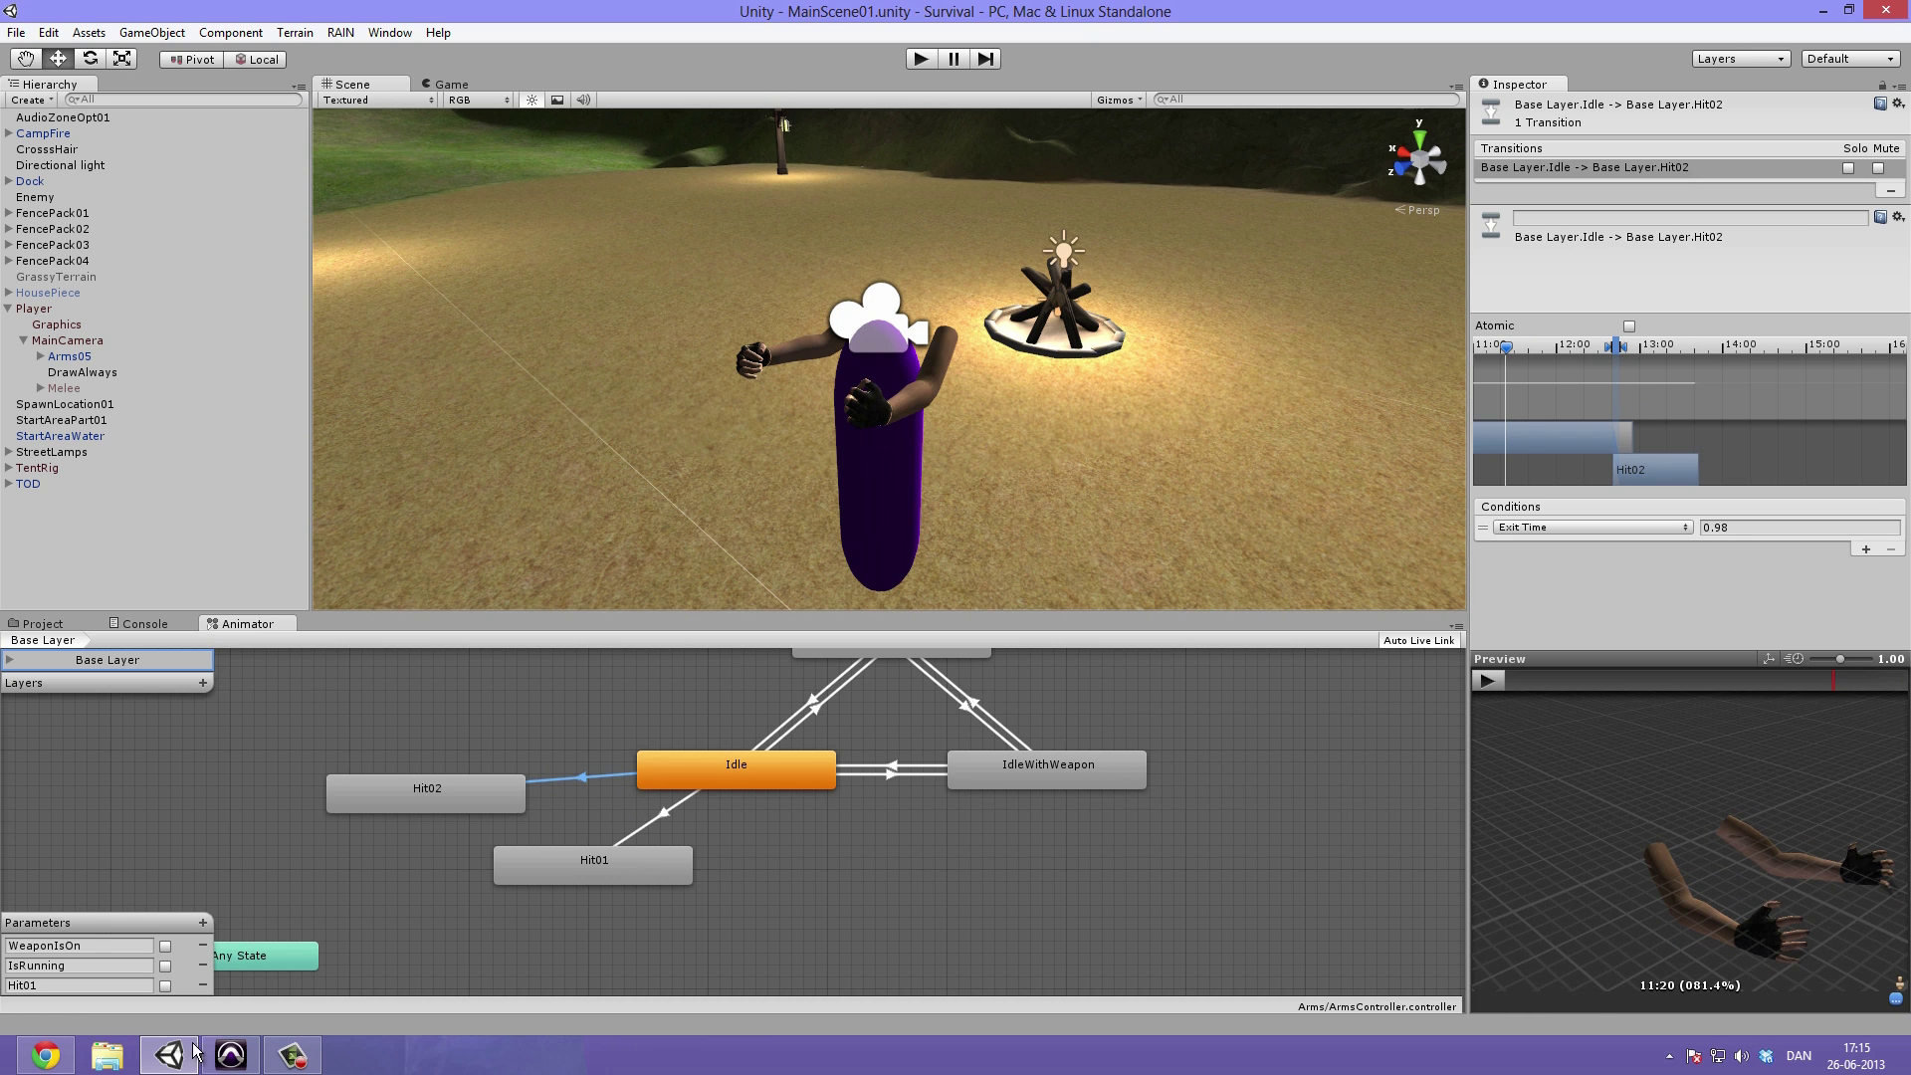
Add a Bool parameter named Hit02 to the animator controller
click(207, 924)
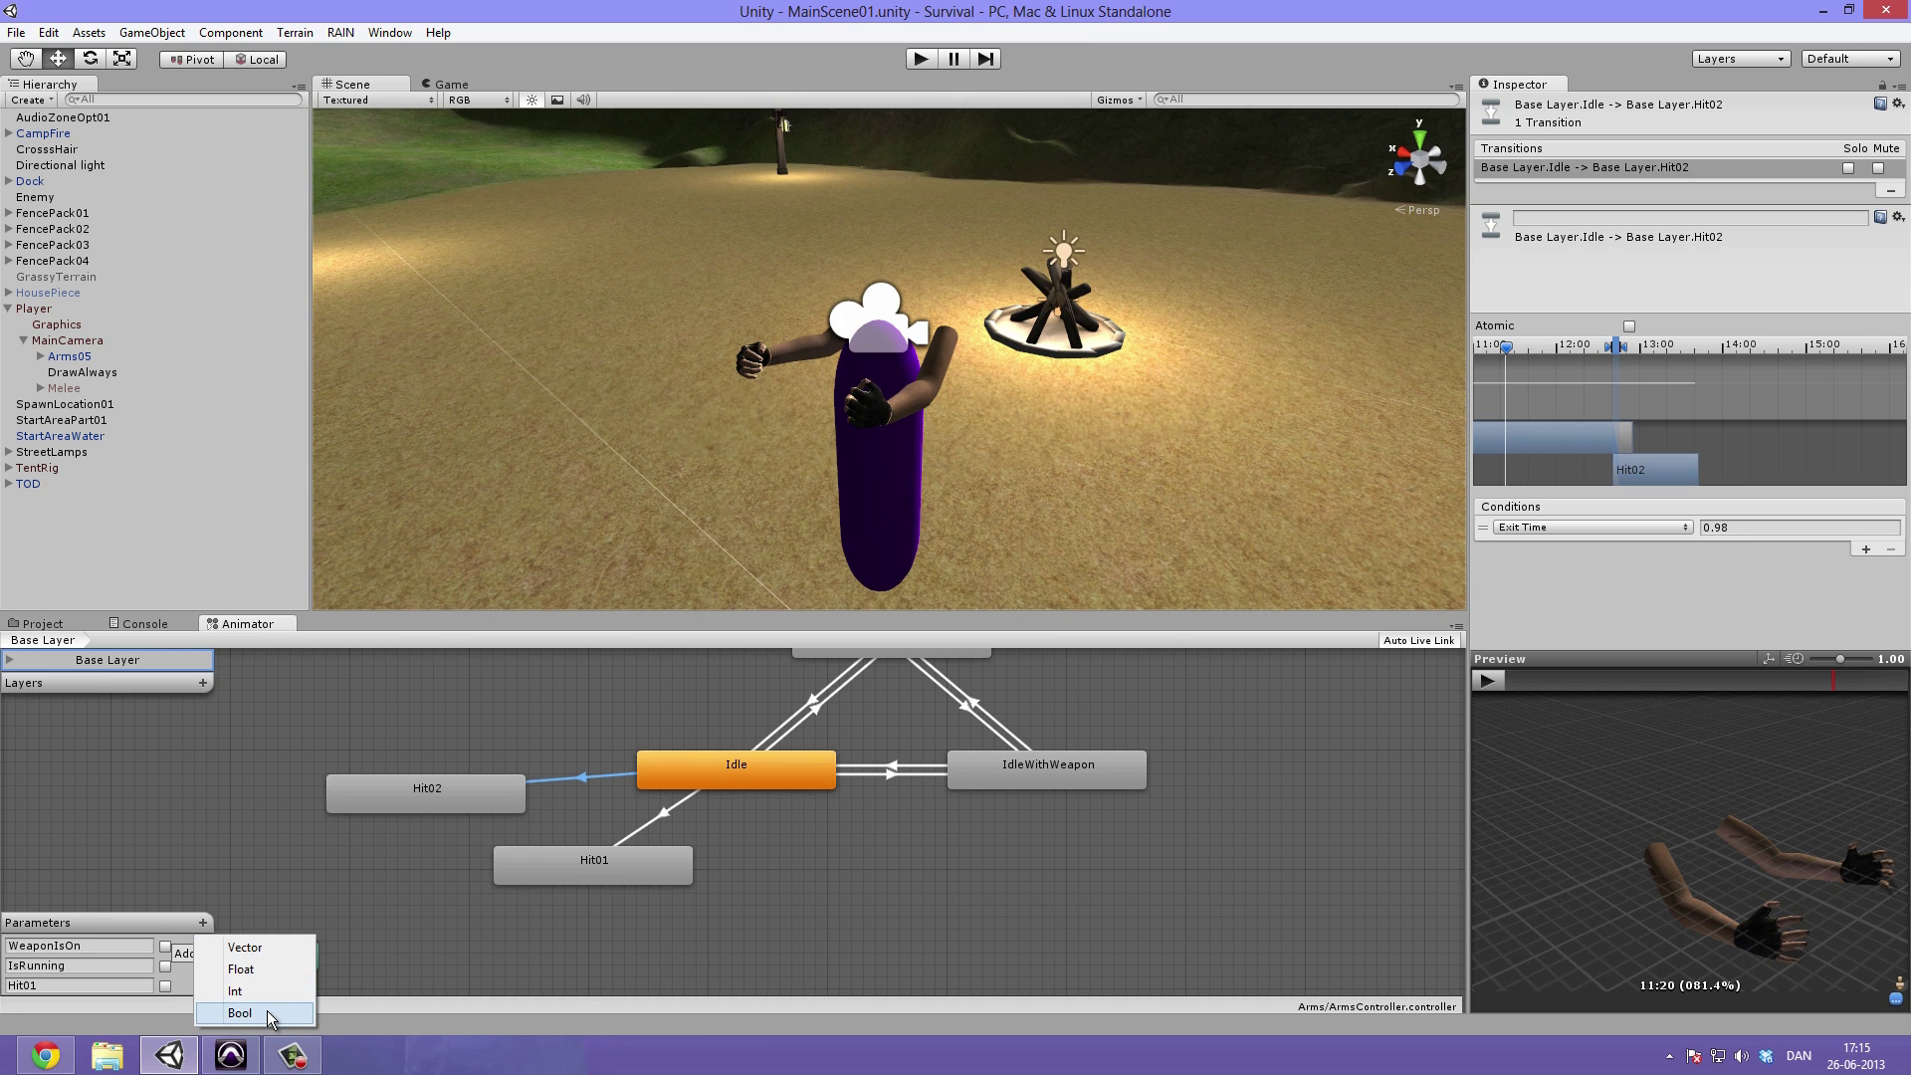
click(254, 1013)
click(116, 985)
text(Hit02)
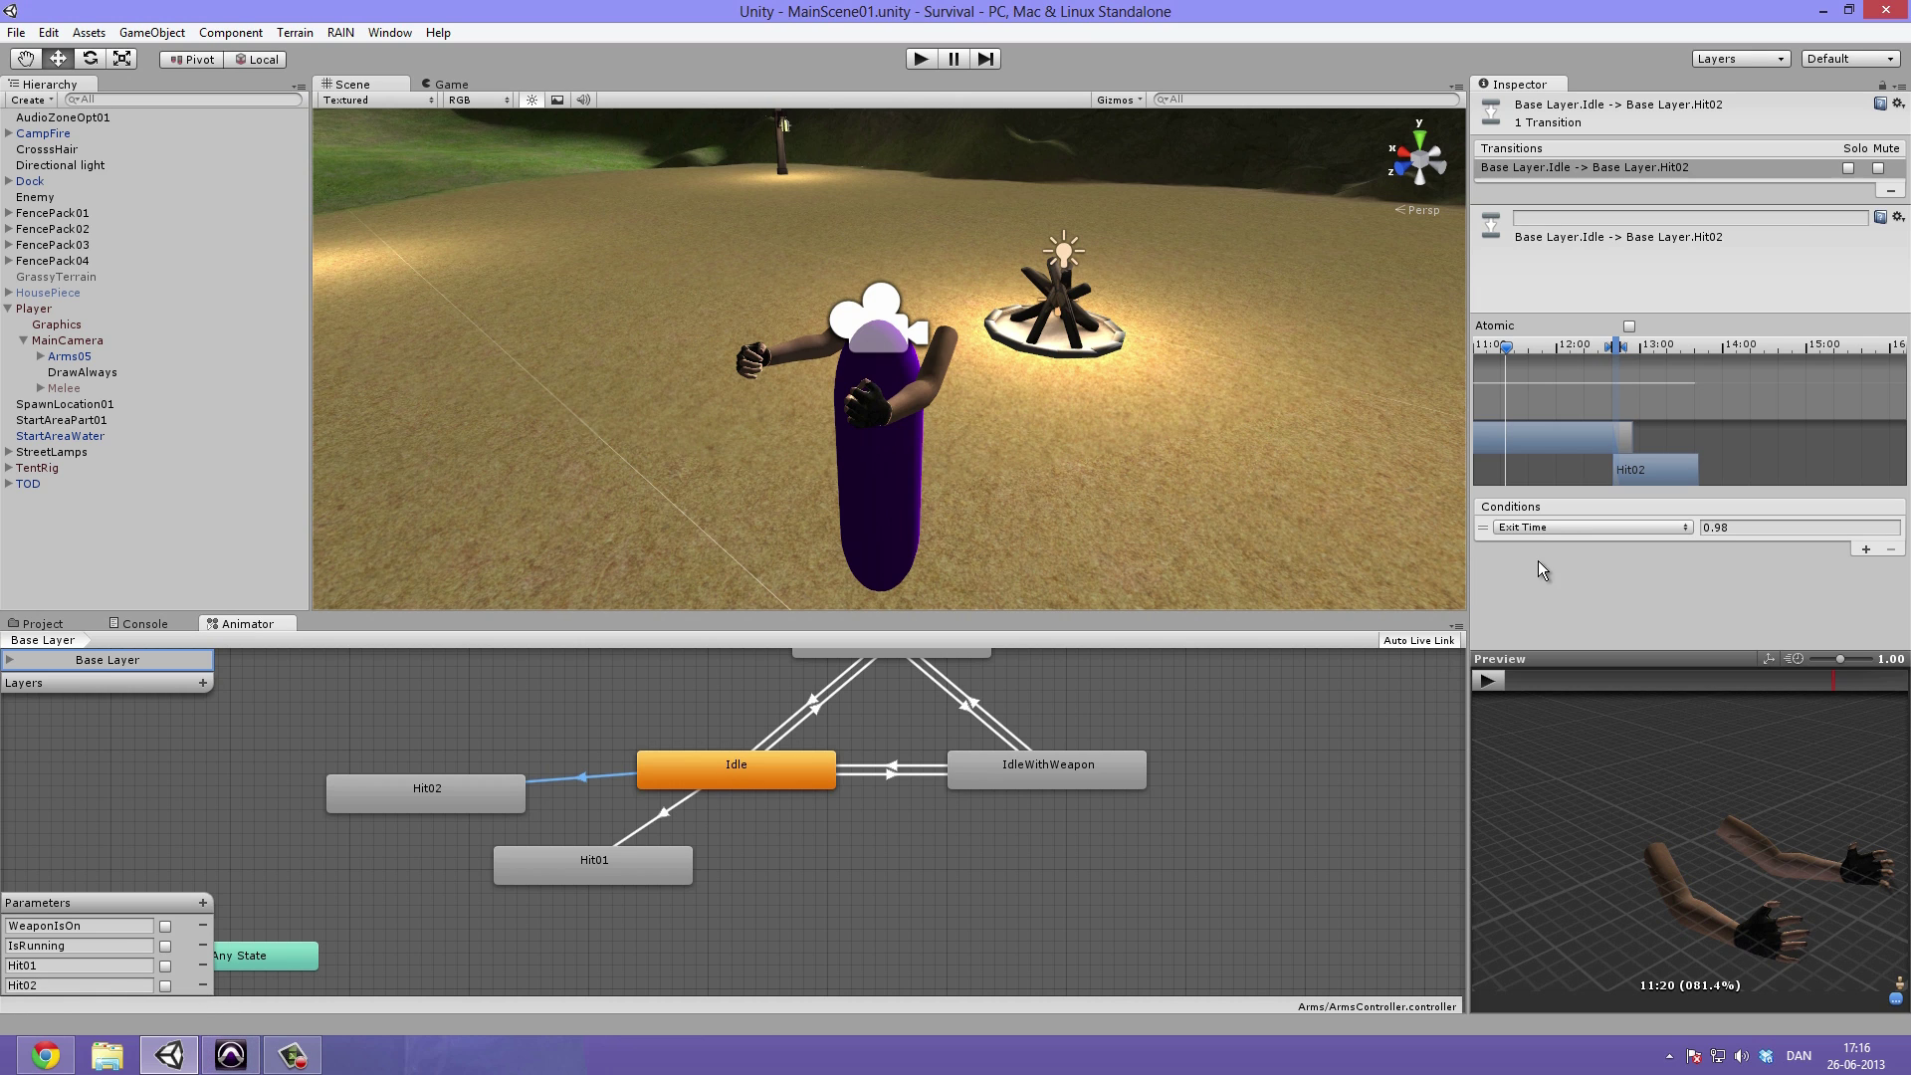
Change the Idle to Hit02 transition's condition from exit time to Hit02 being true
click(1567, 527)
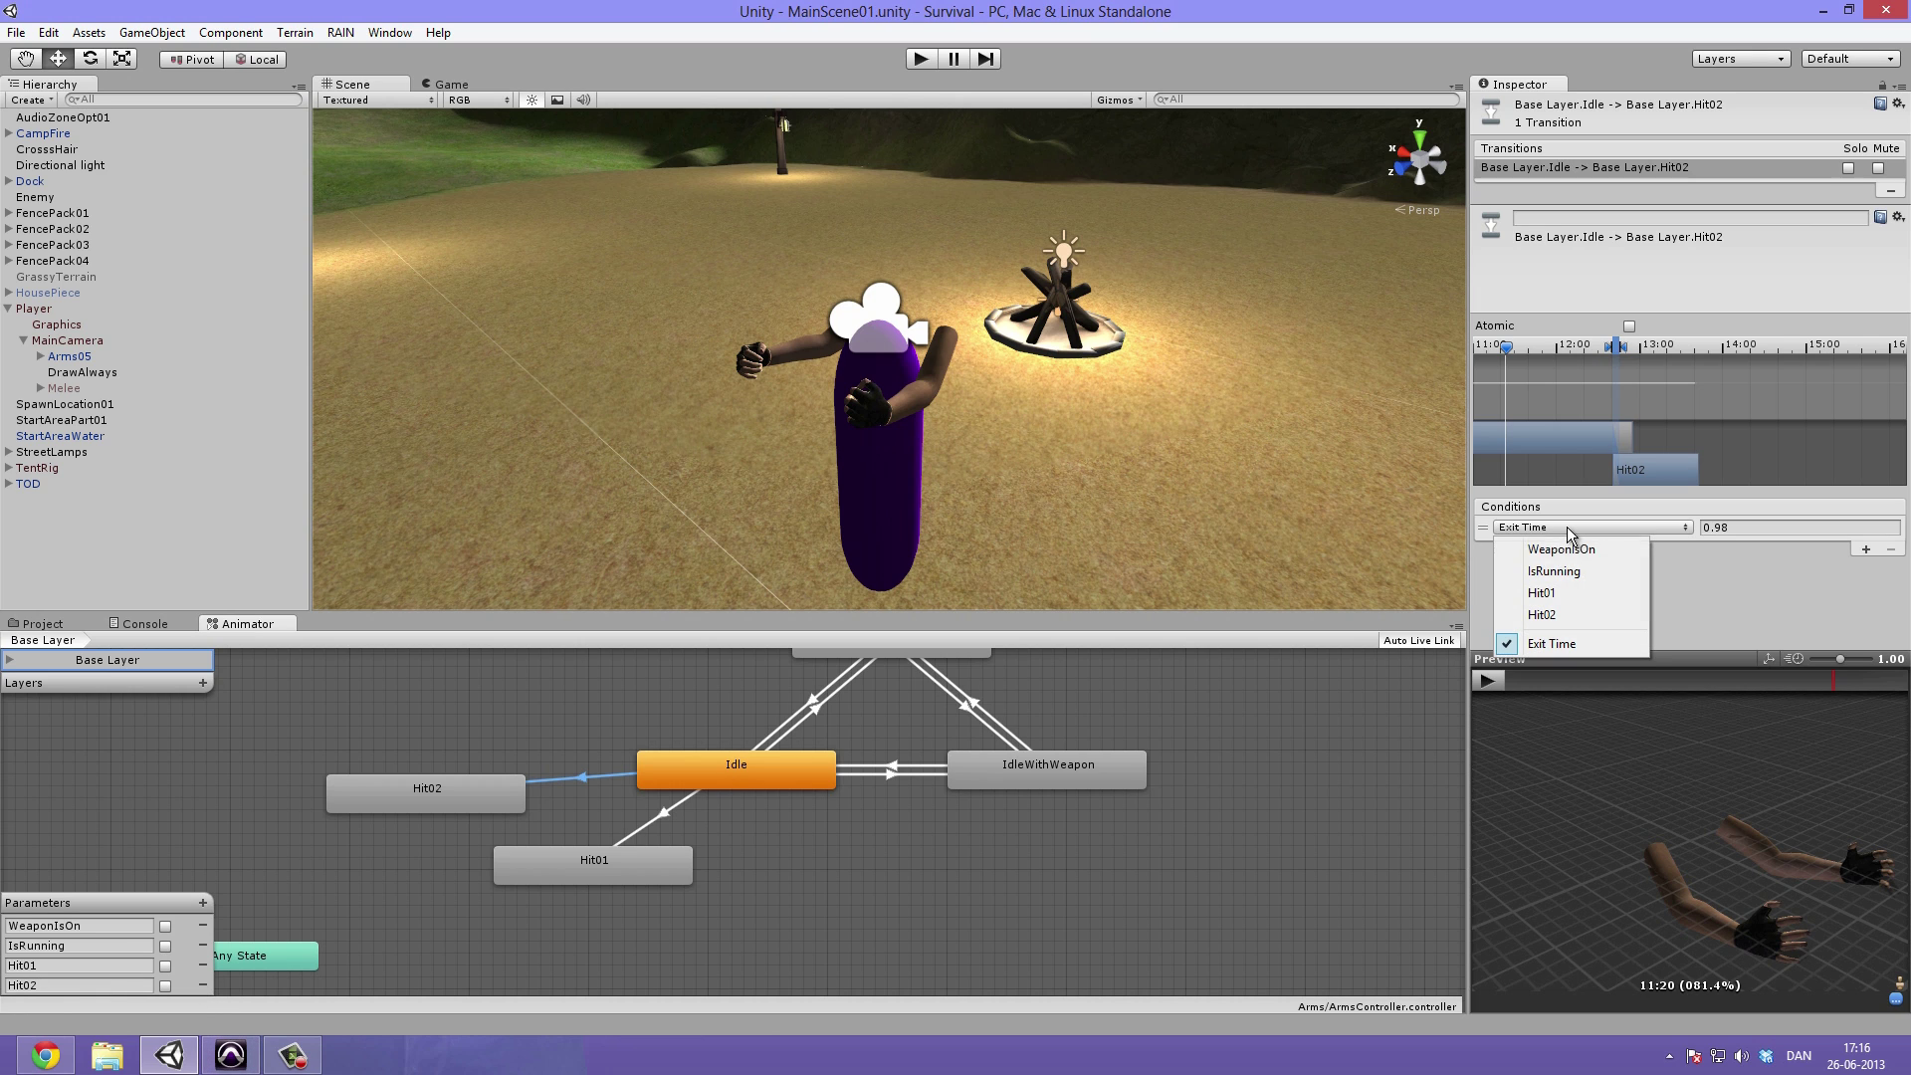
click(1573, 615)
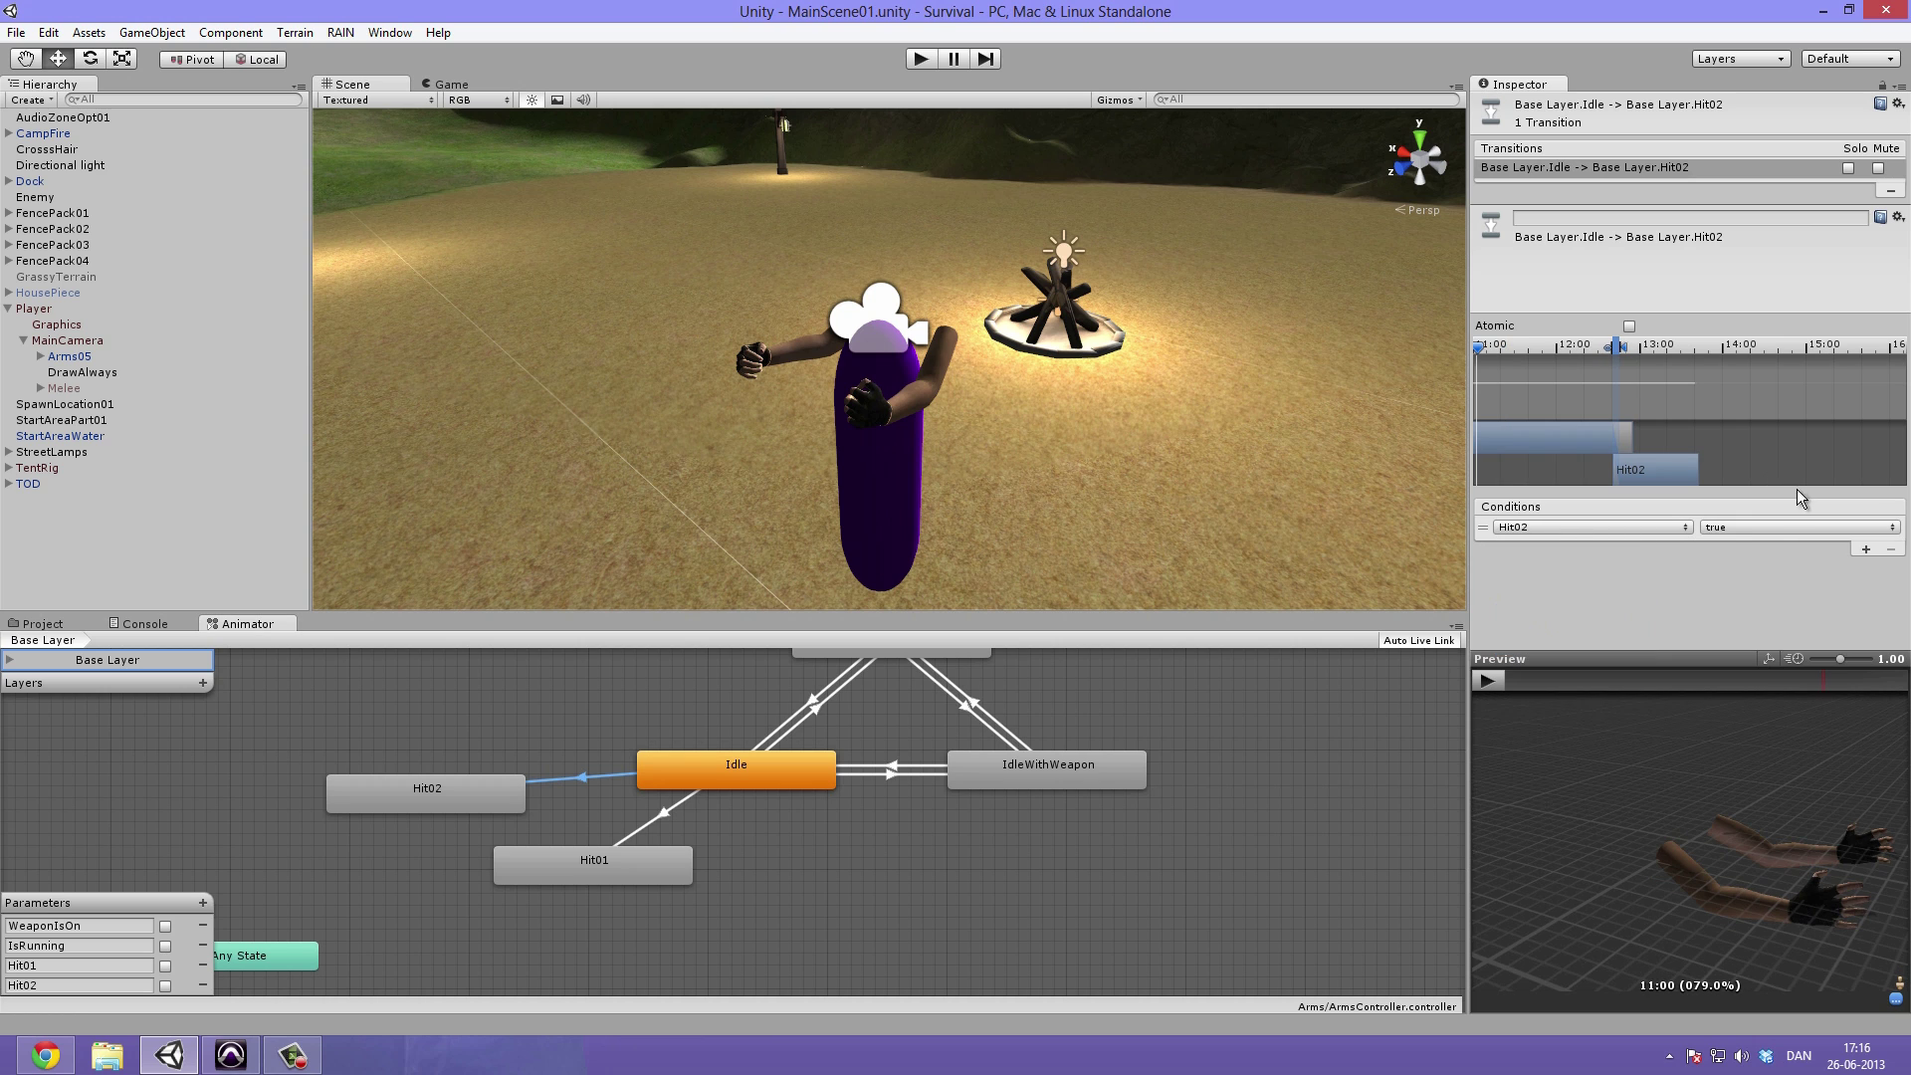
click(1760, 528)
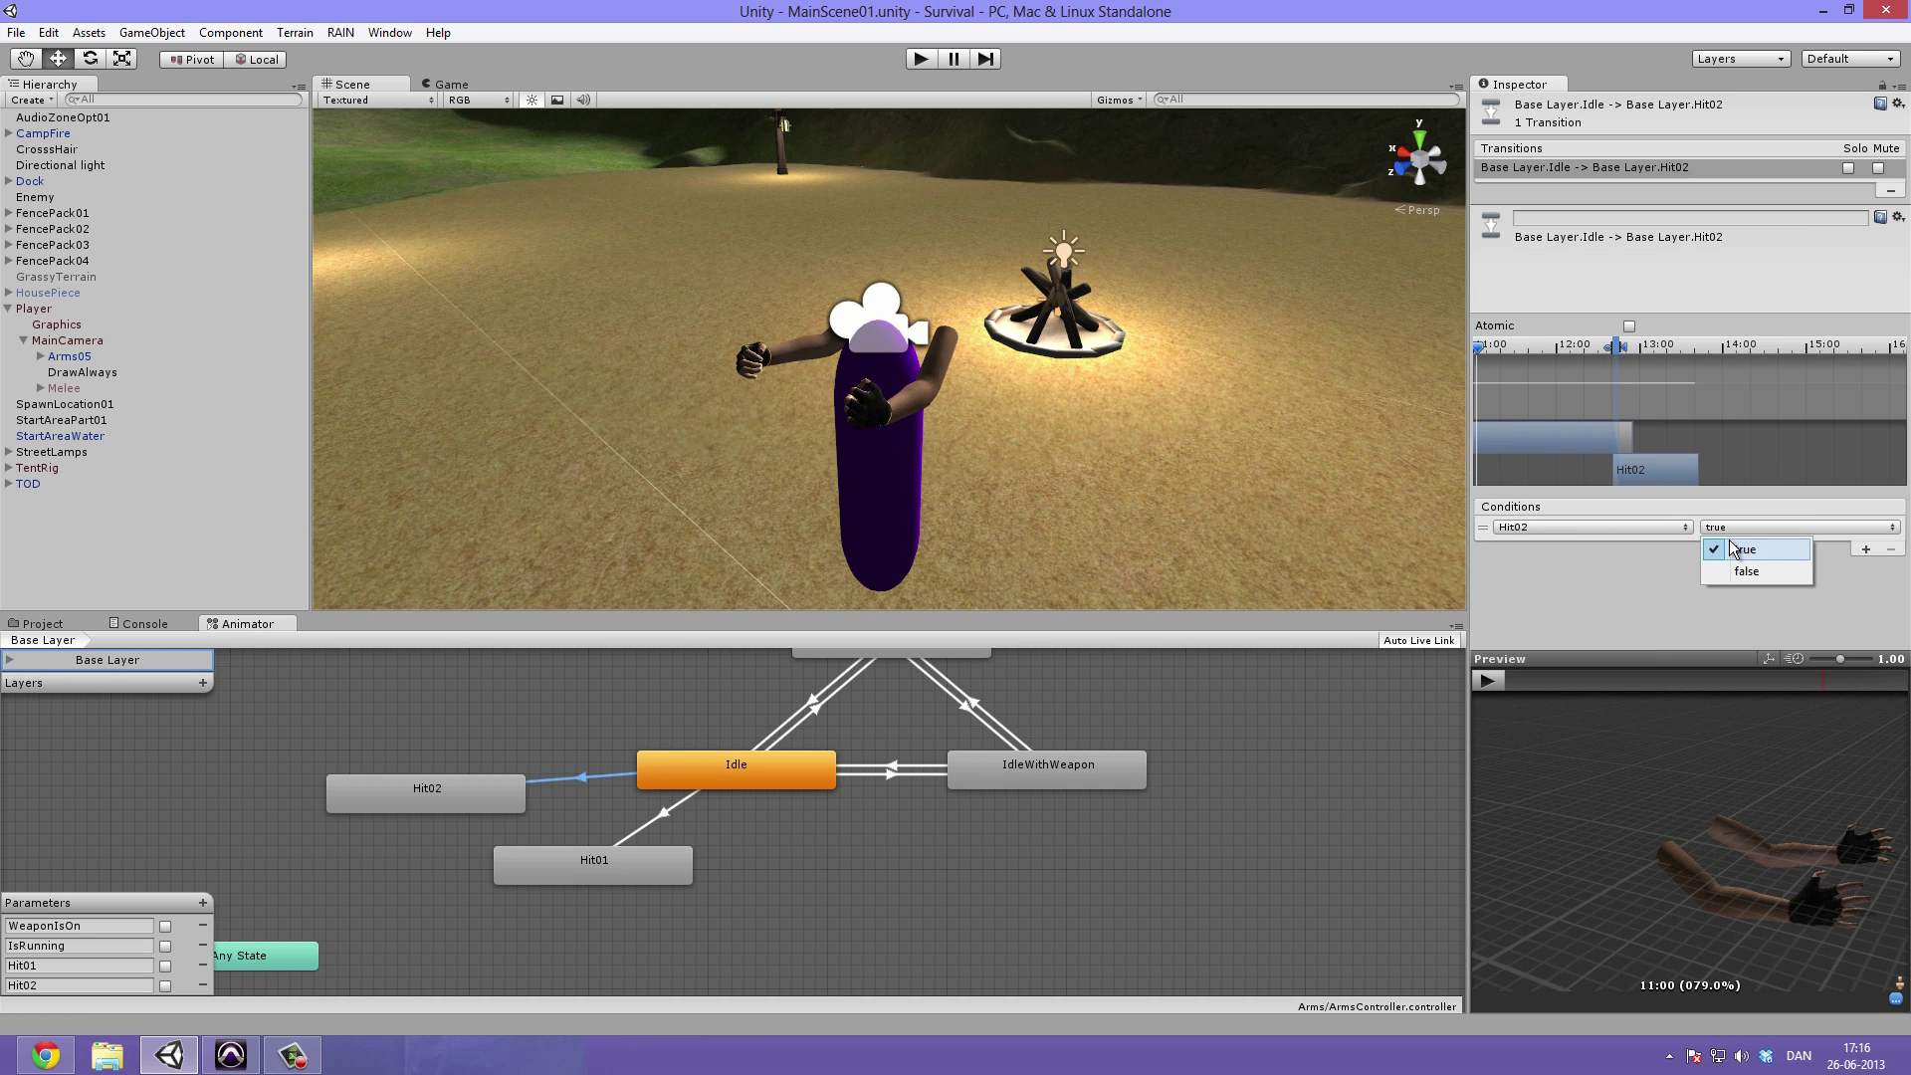
click(1768, 543)
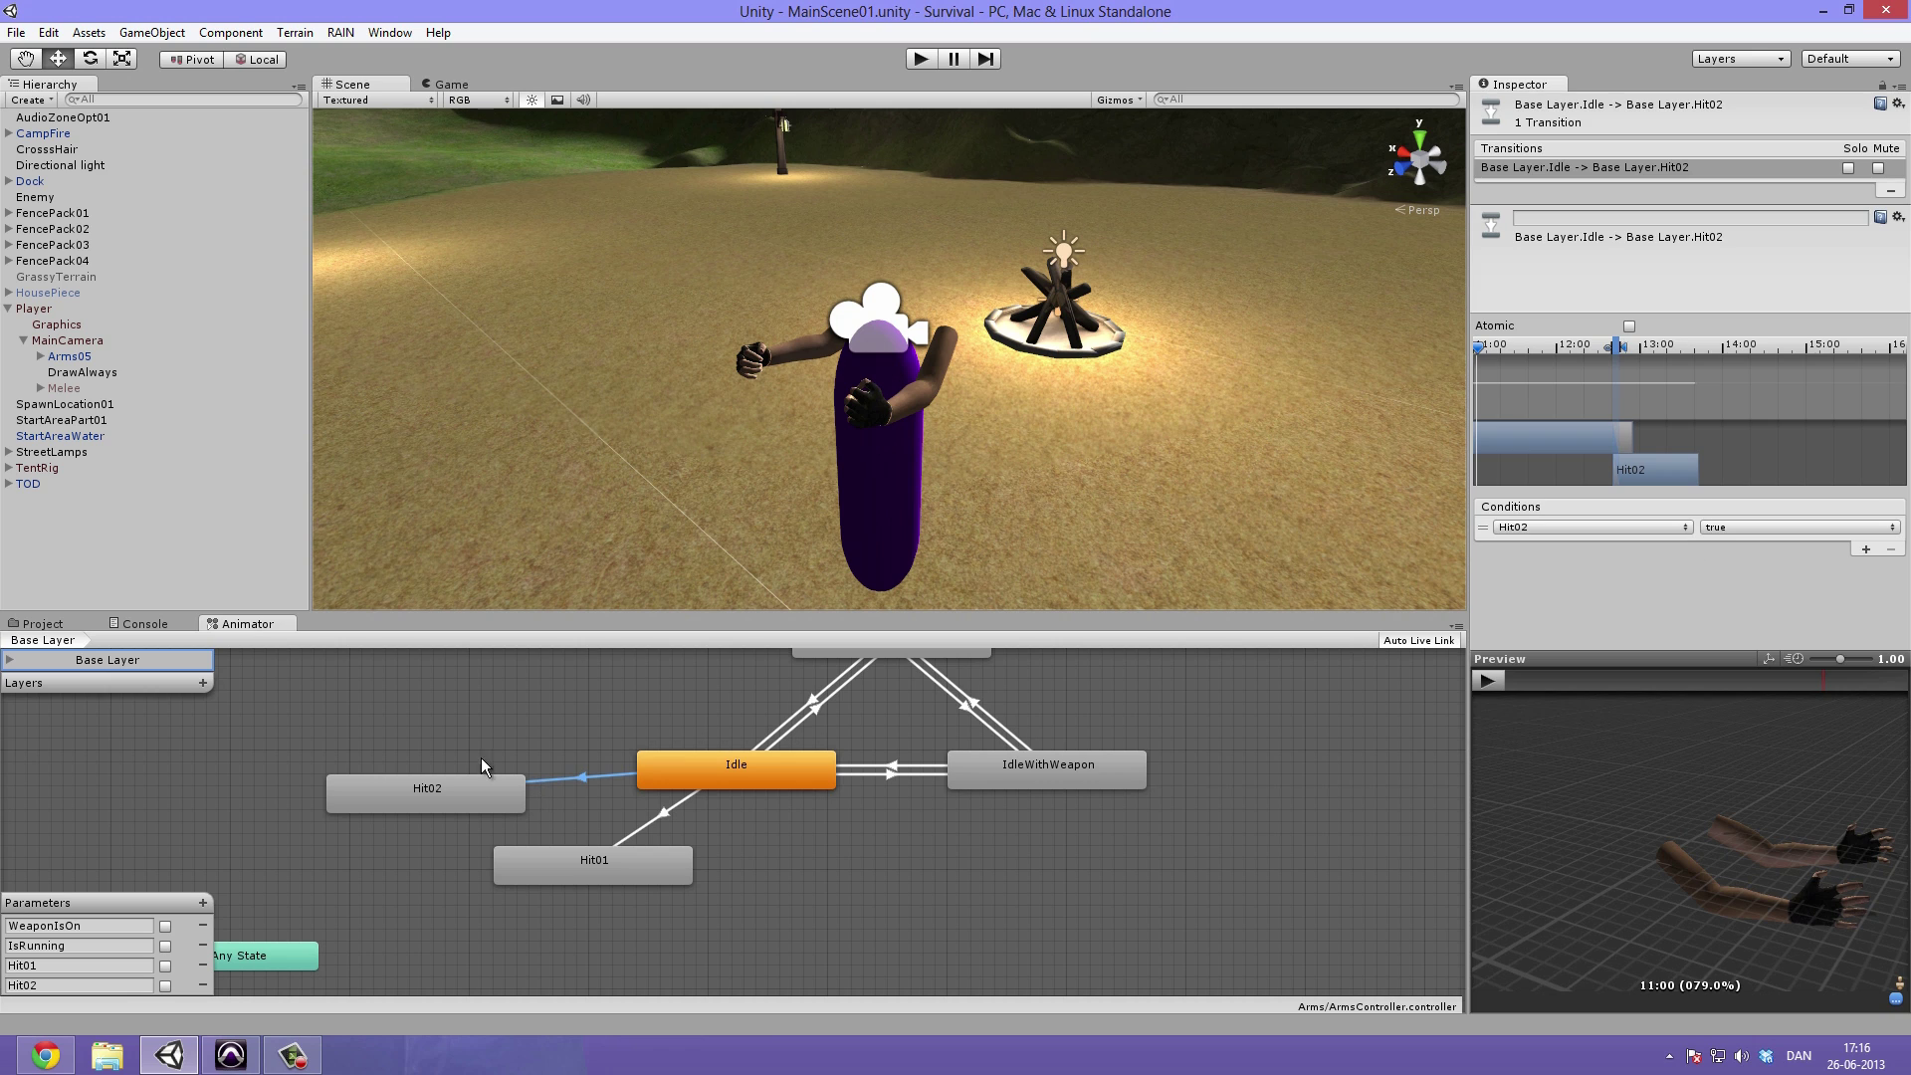
Move the Hit02 state slightly closer to Idle and check the Hit01 and Hit02 states against their matching parameters
drag(452, 784, 488, 772)
click(545, 874)
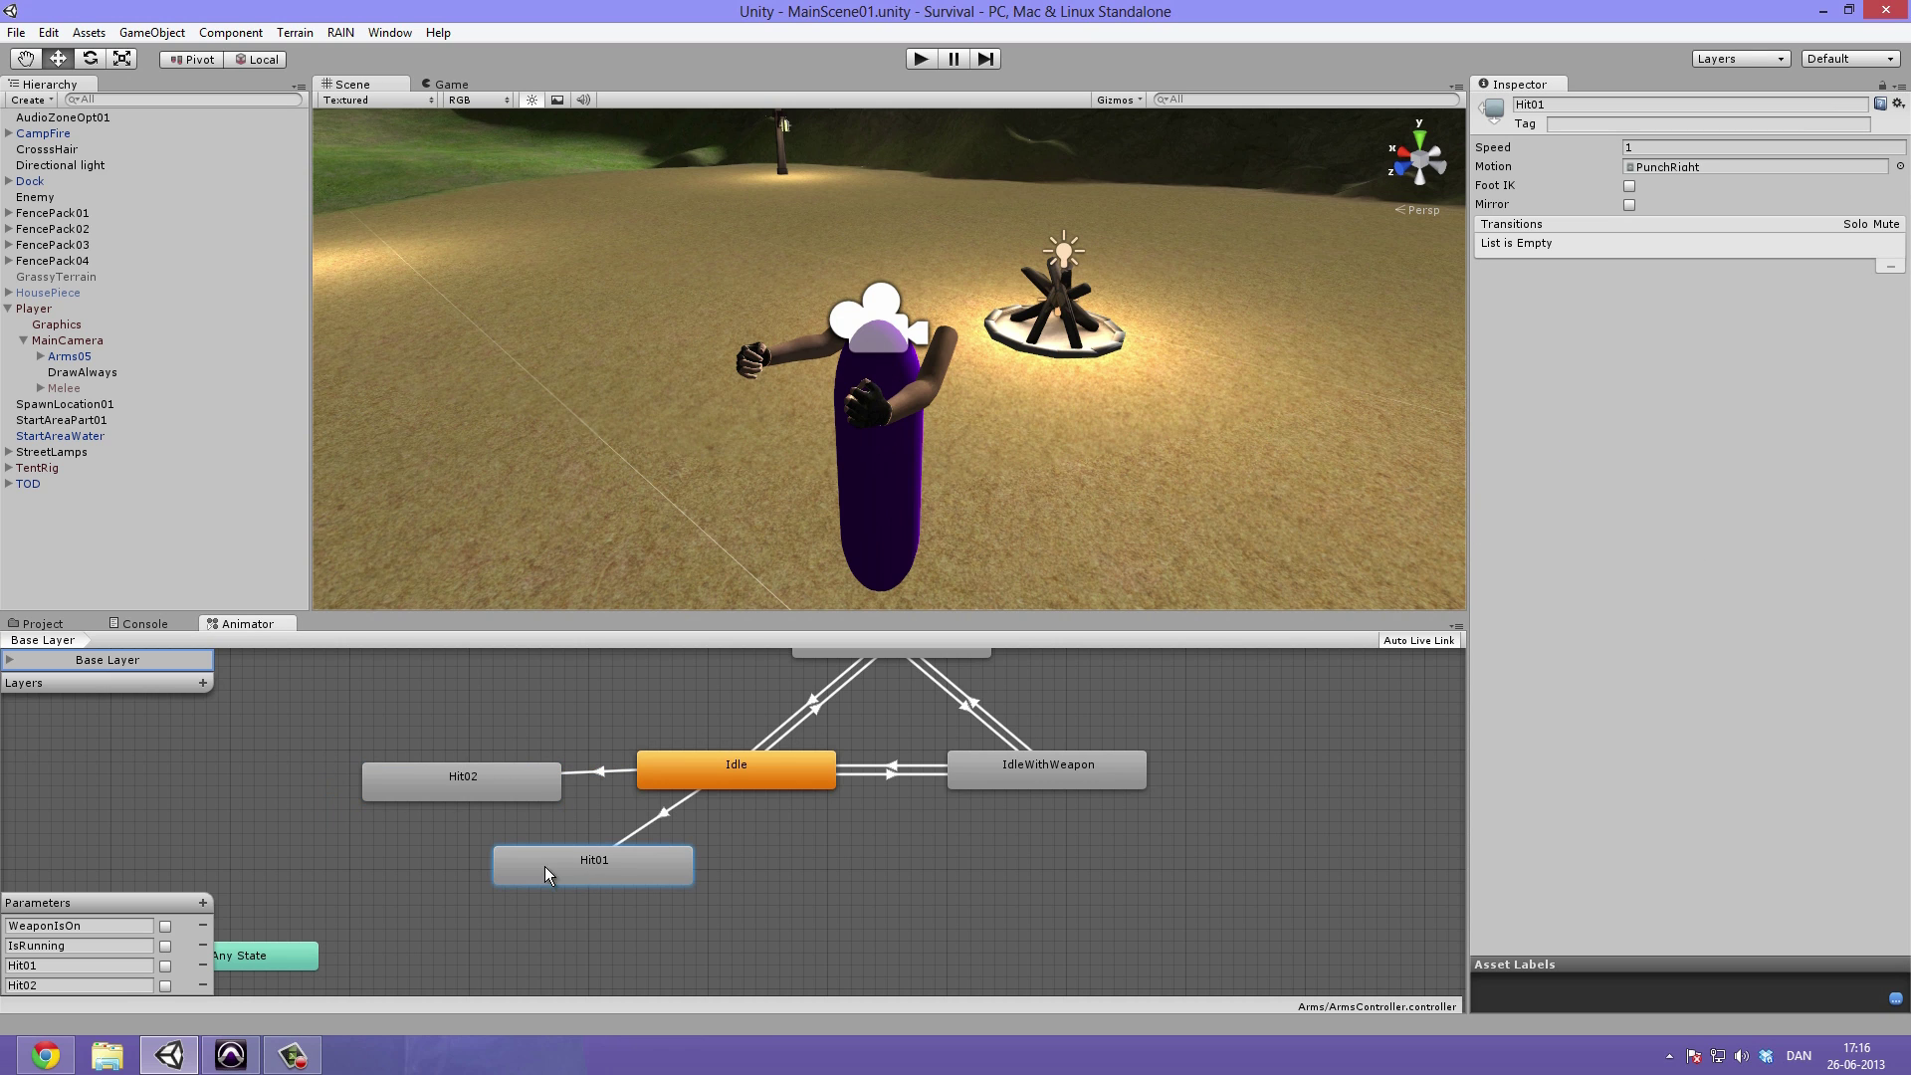
click(676, 814)
click(593, 866)
double_click(92, 965)
click(481, 785)
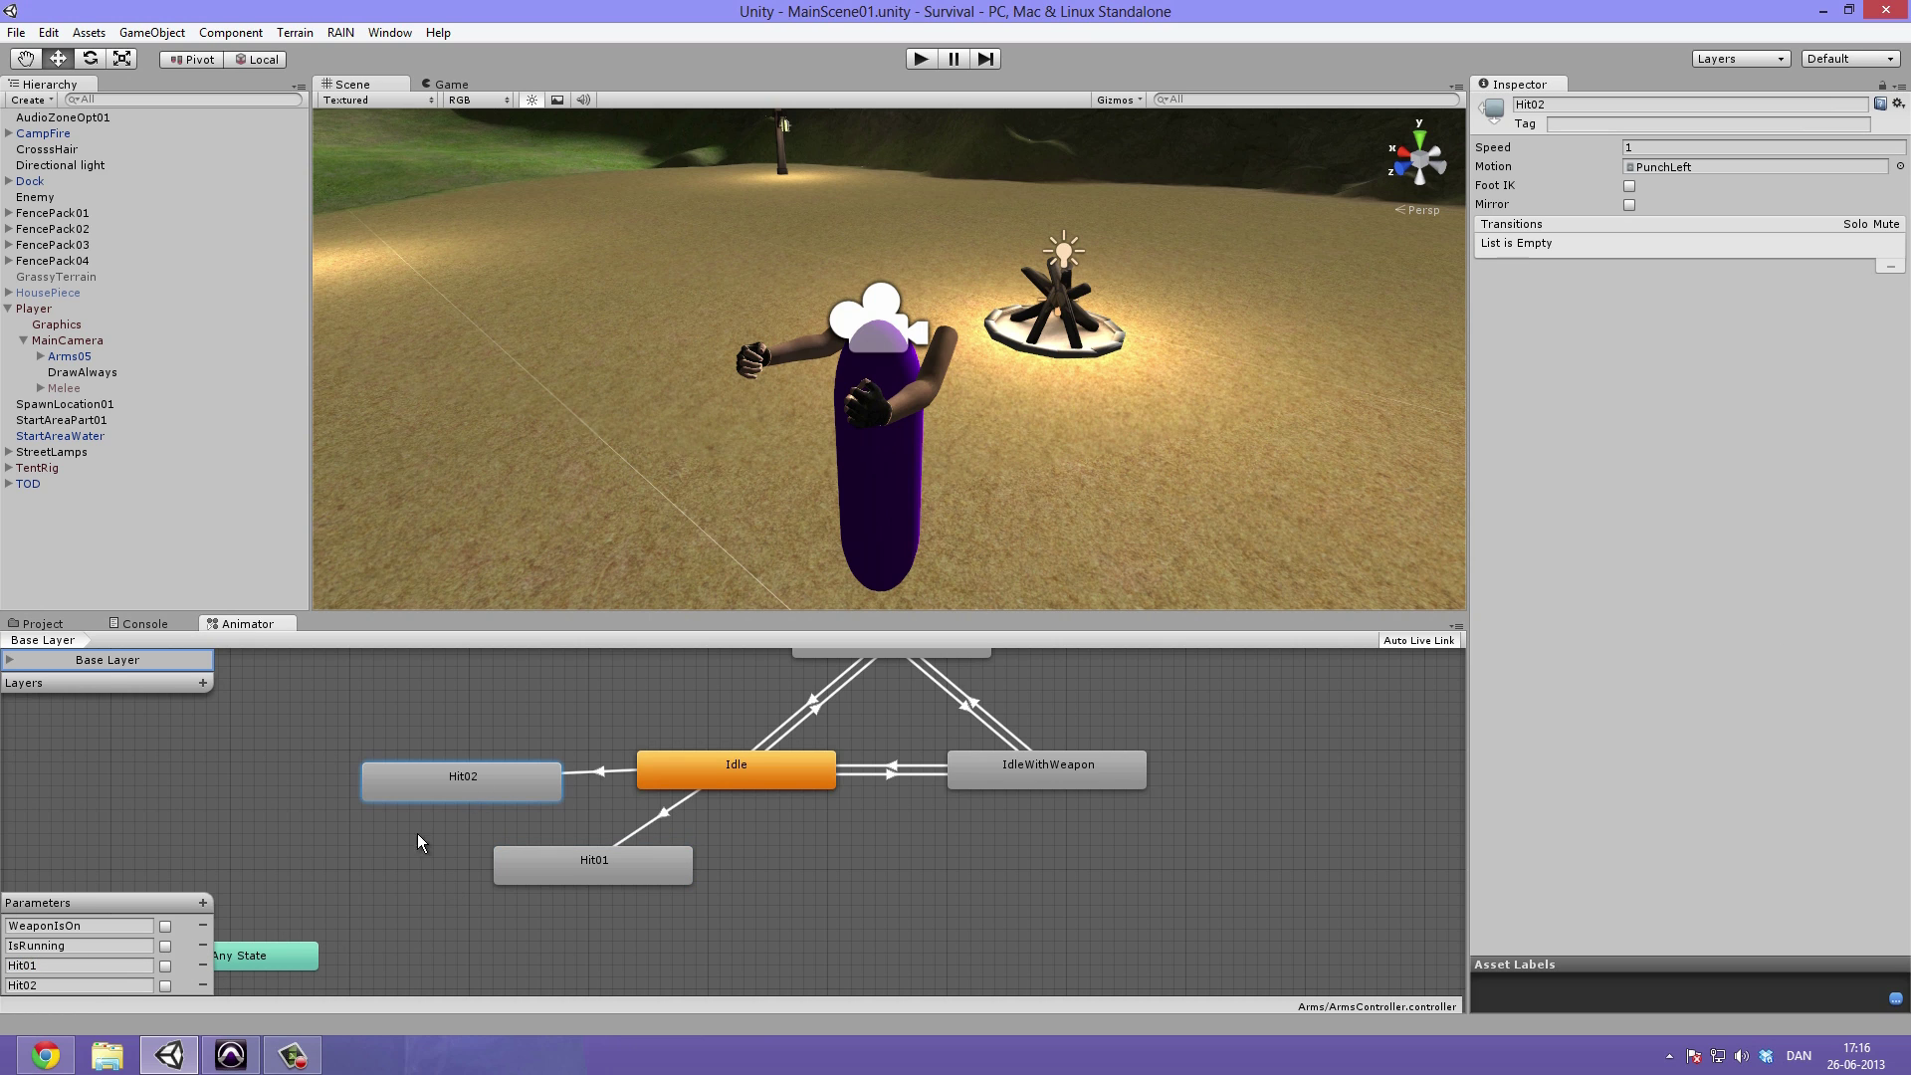
double_click(103, 989)
click(375, 862)
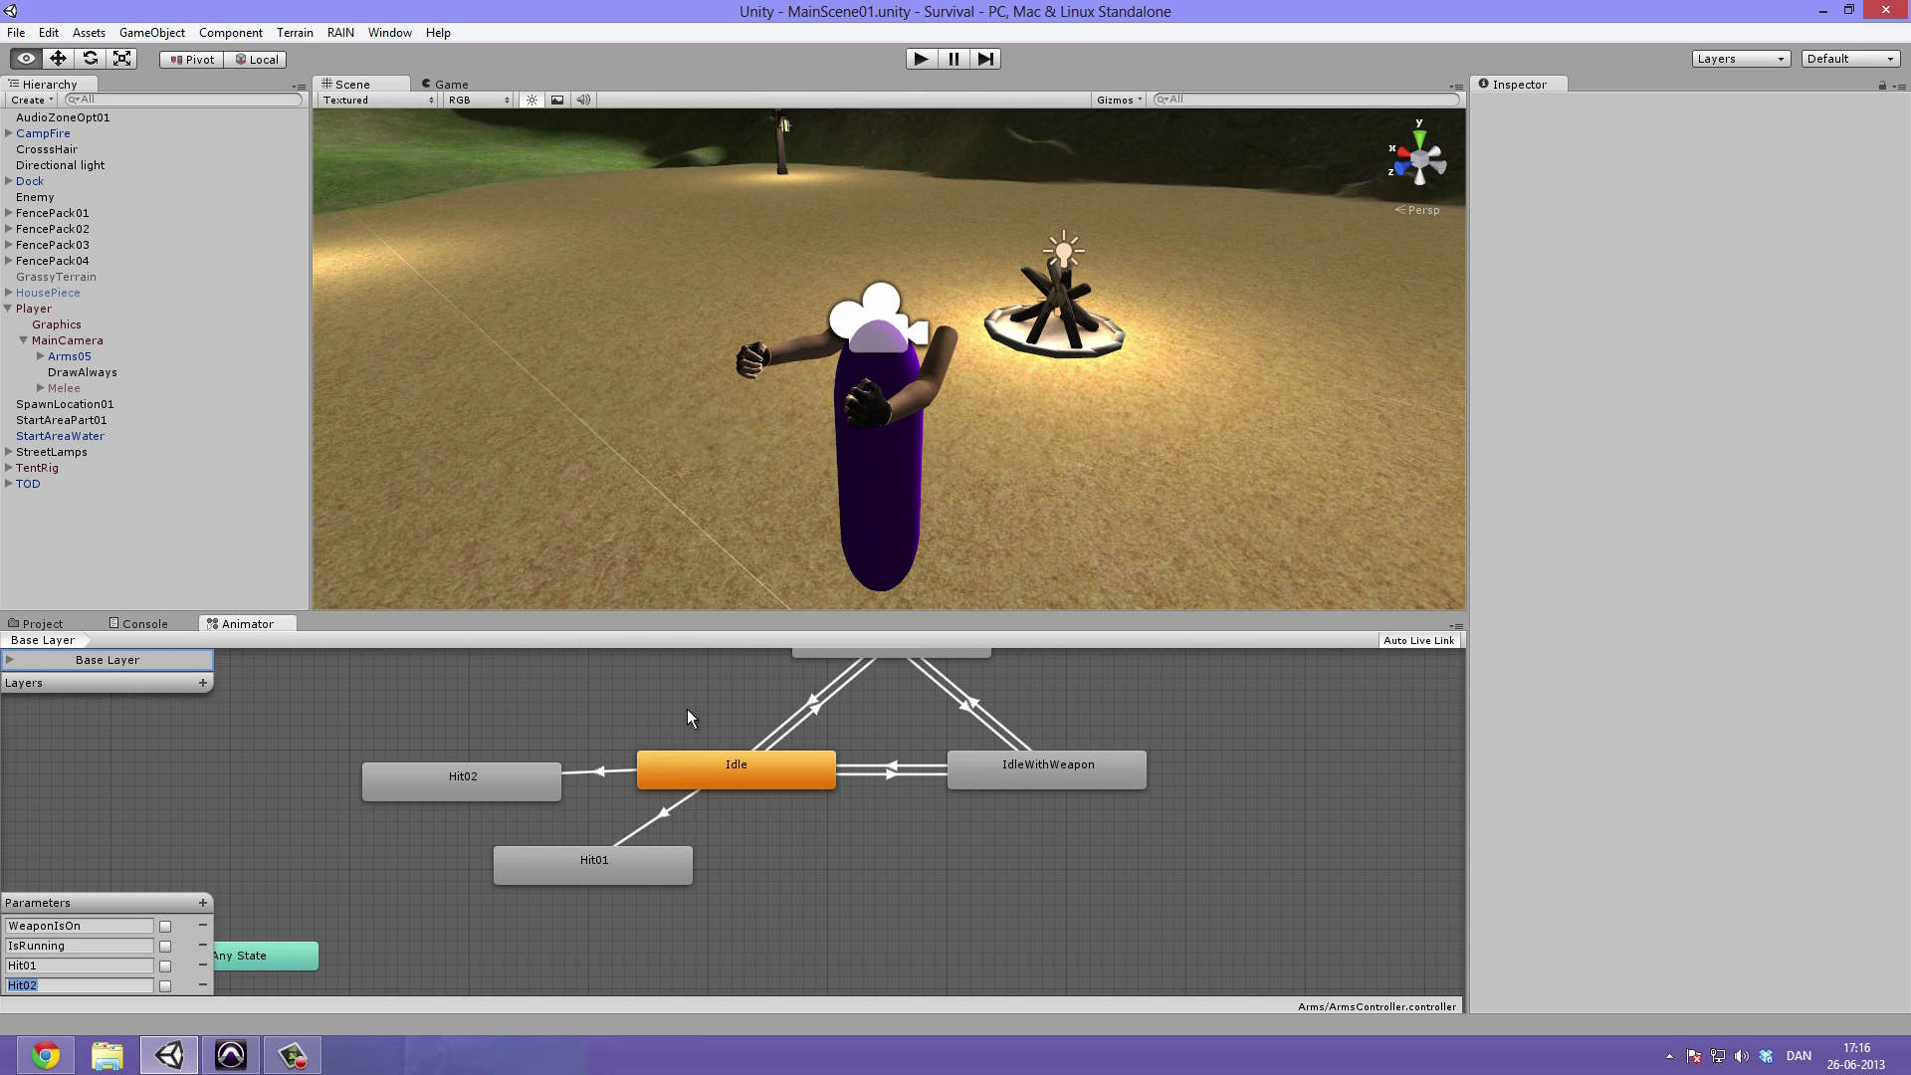
Run the game, turn on the Hit01 parameter to test the punch transition, and stop the game
middle_drag(687, 709, 642, 754)
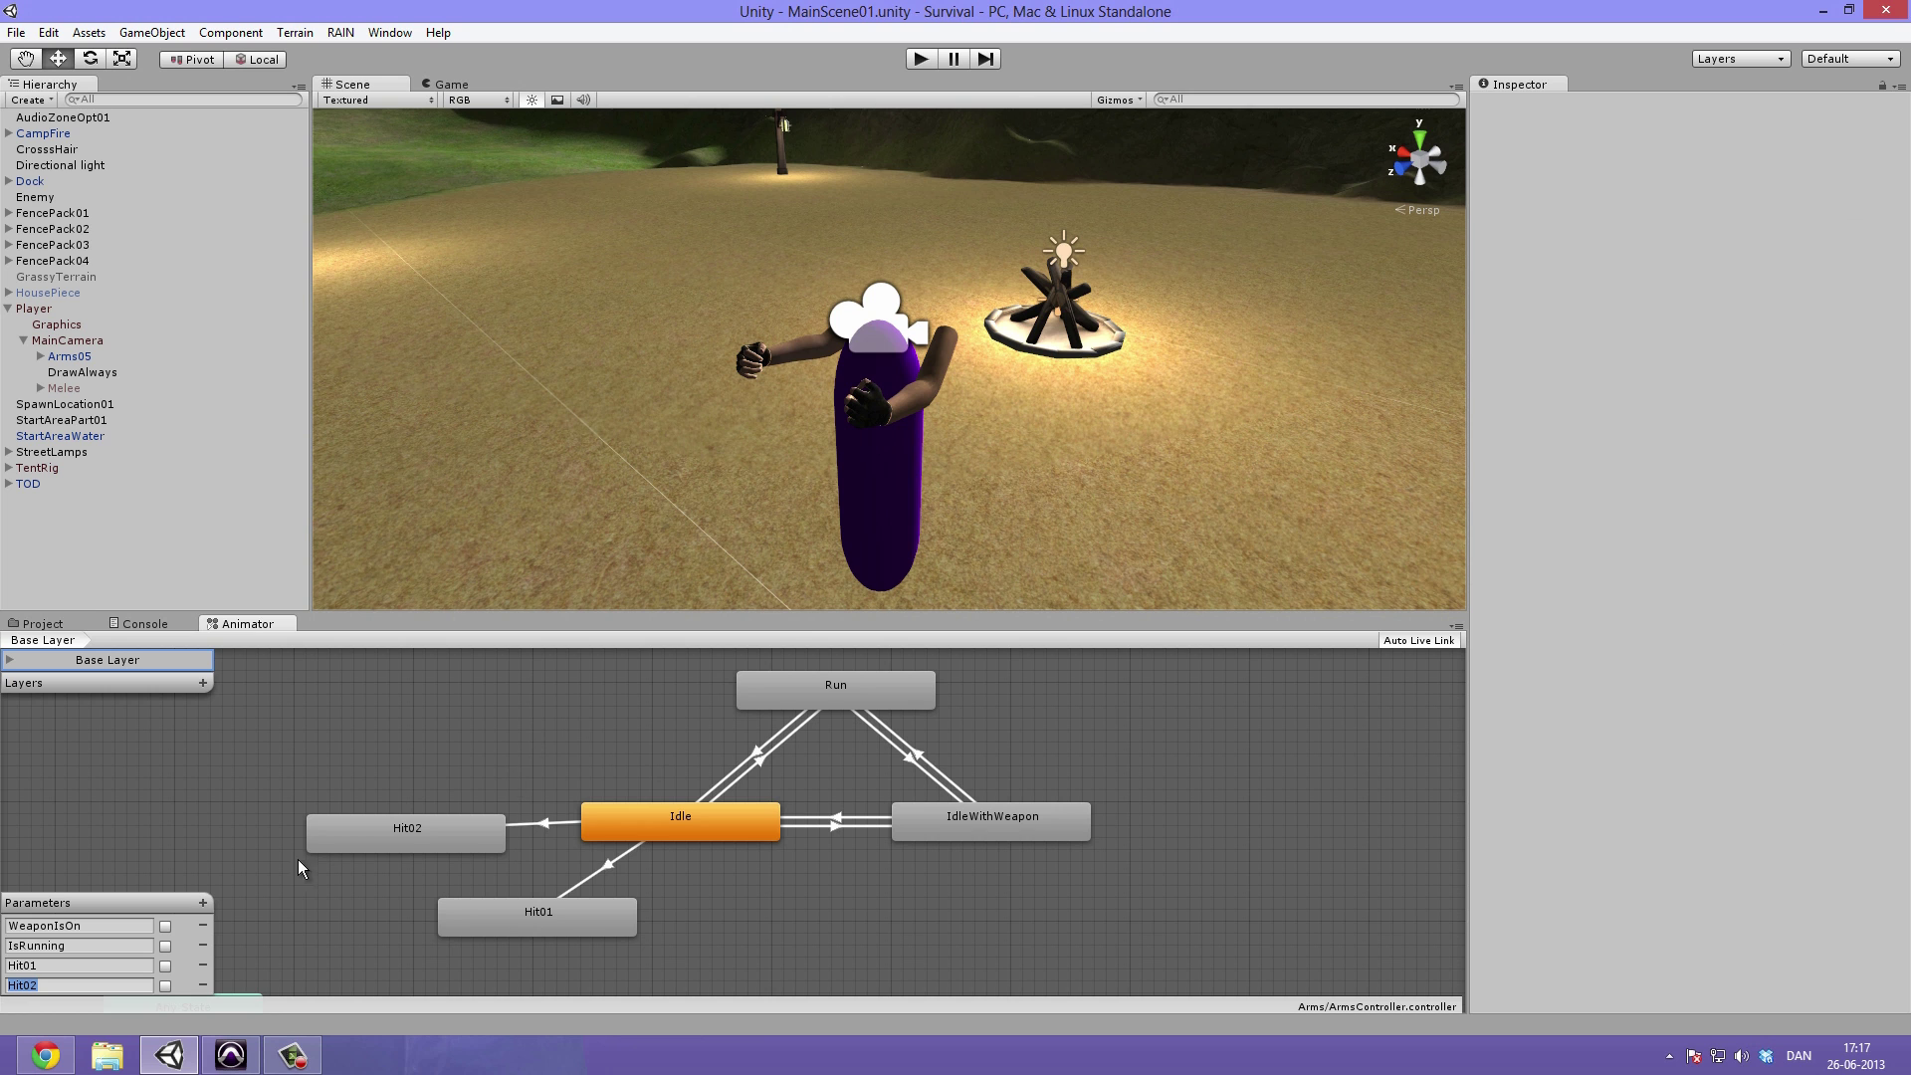
click(921, 58)
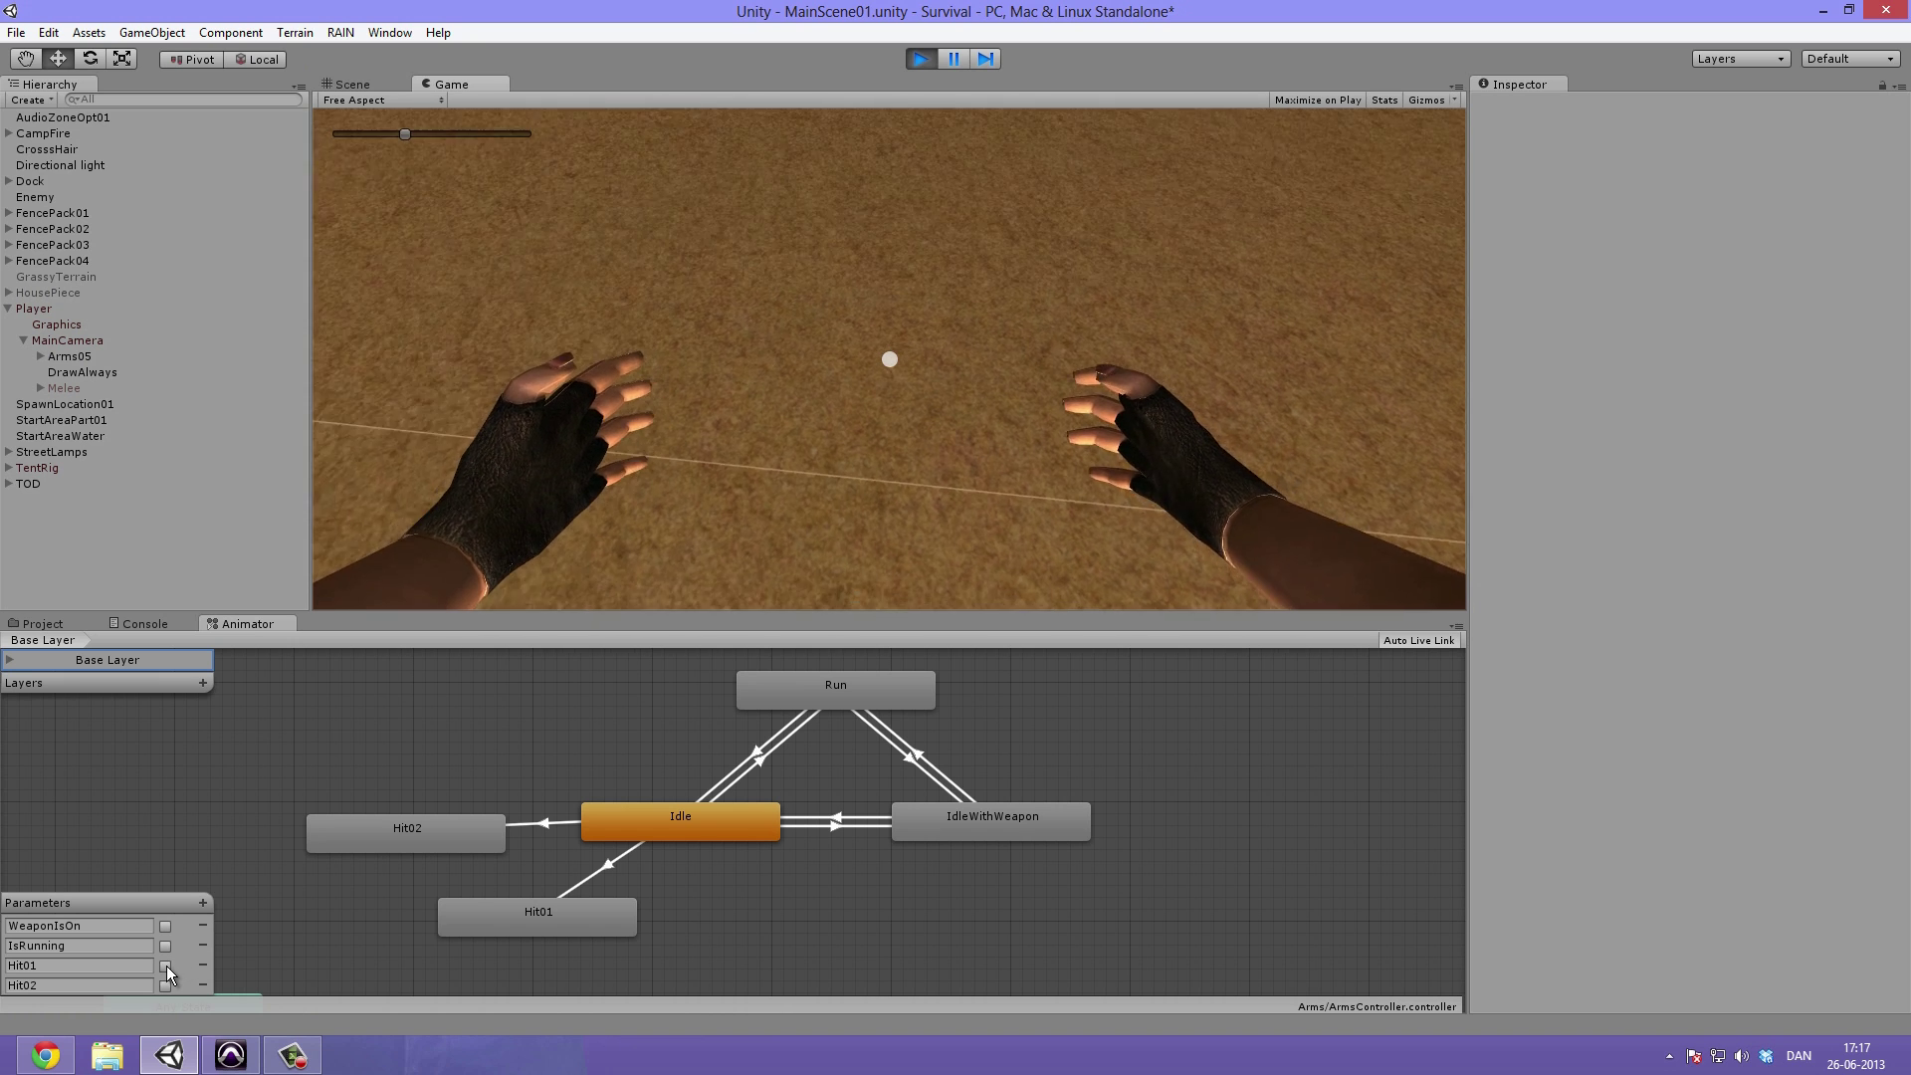
click(164, 967)
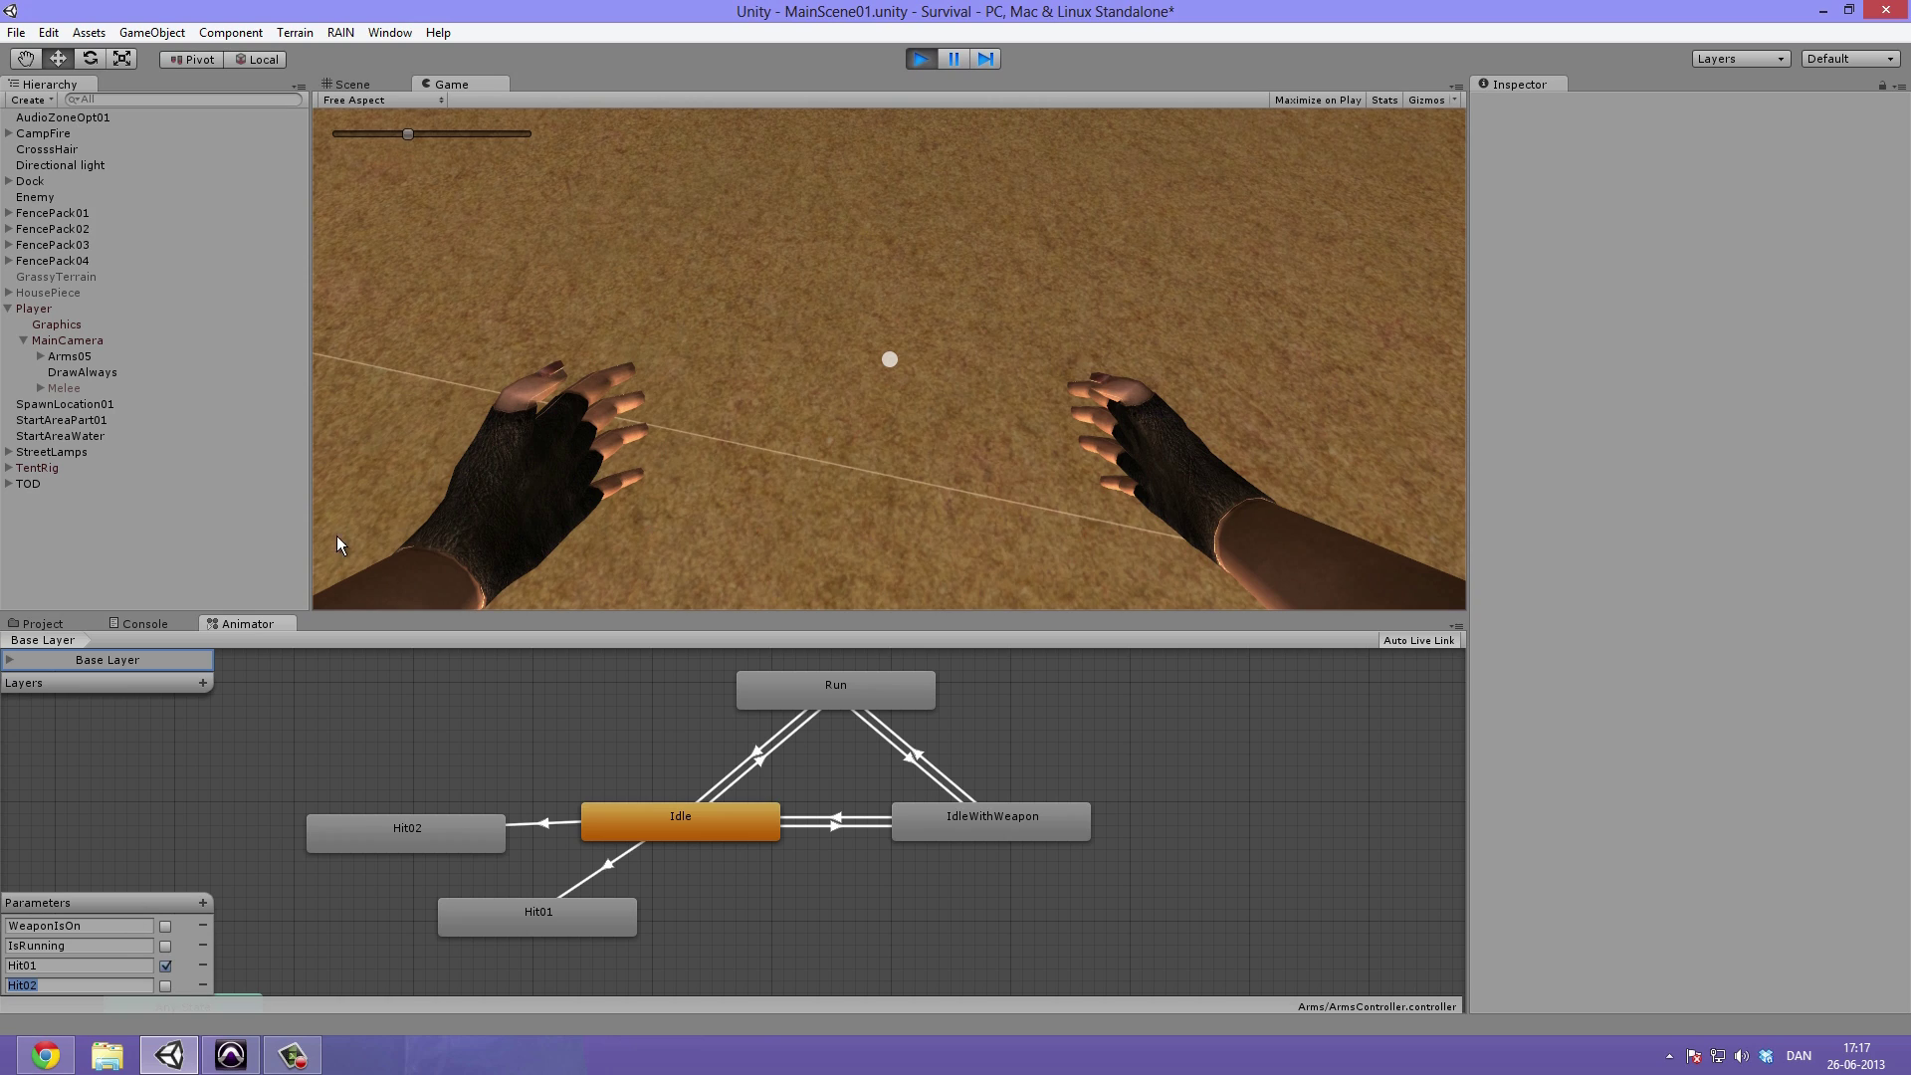
click(589, 297)
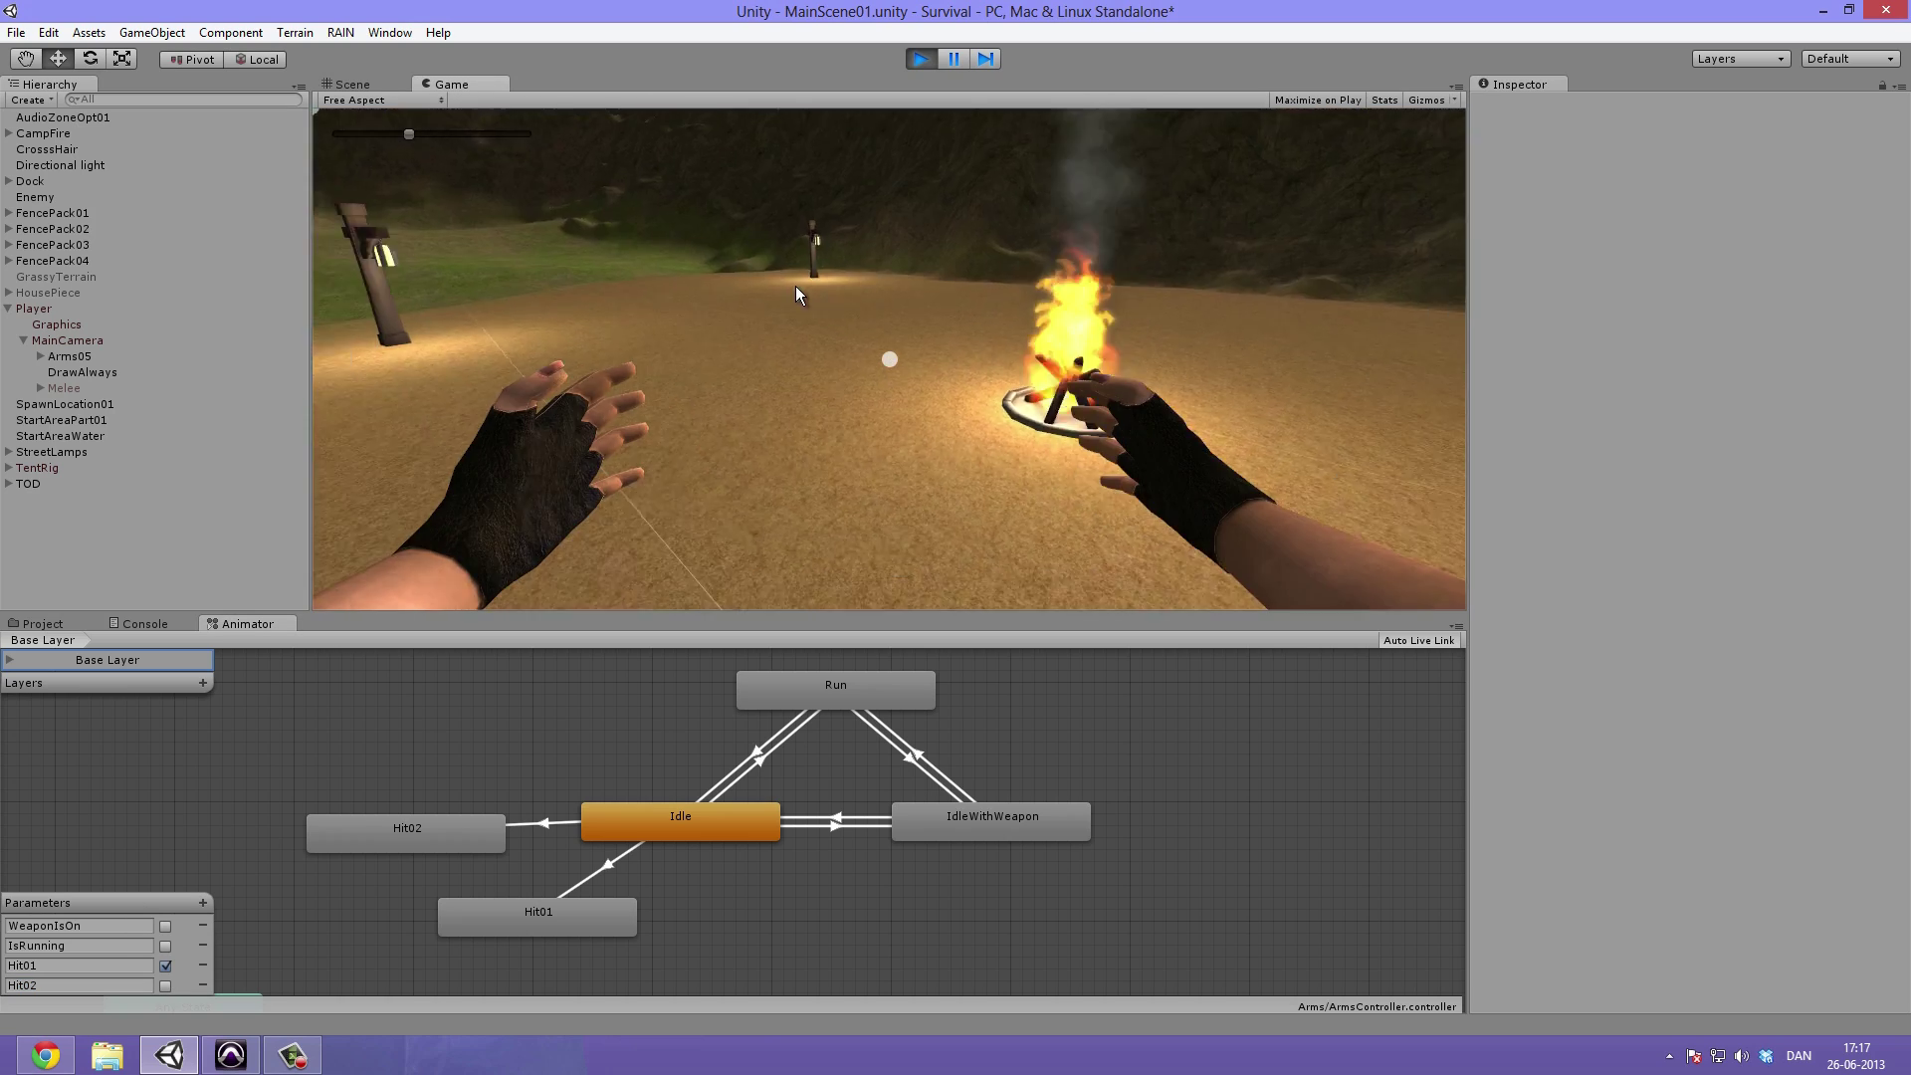
click(165, 965)
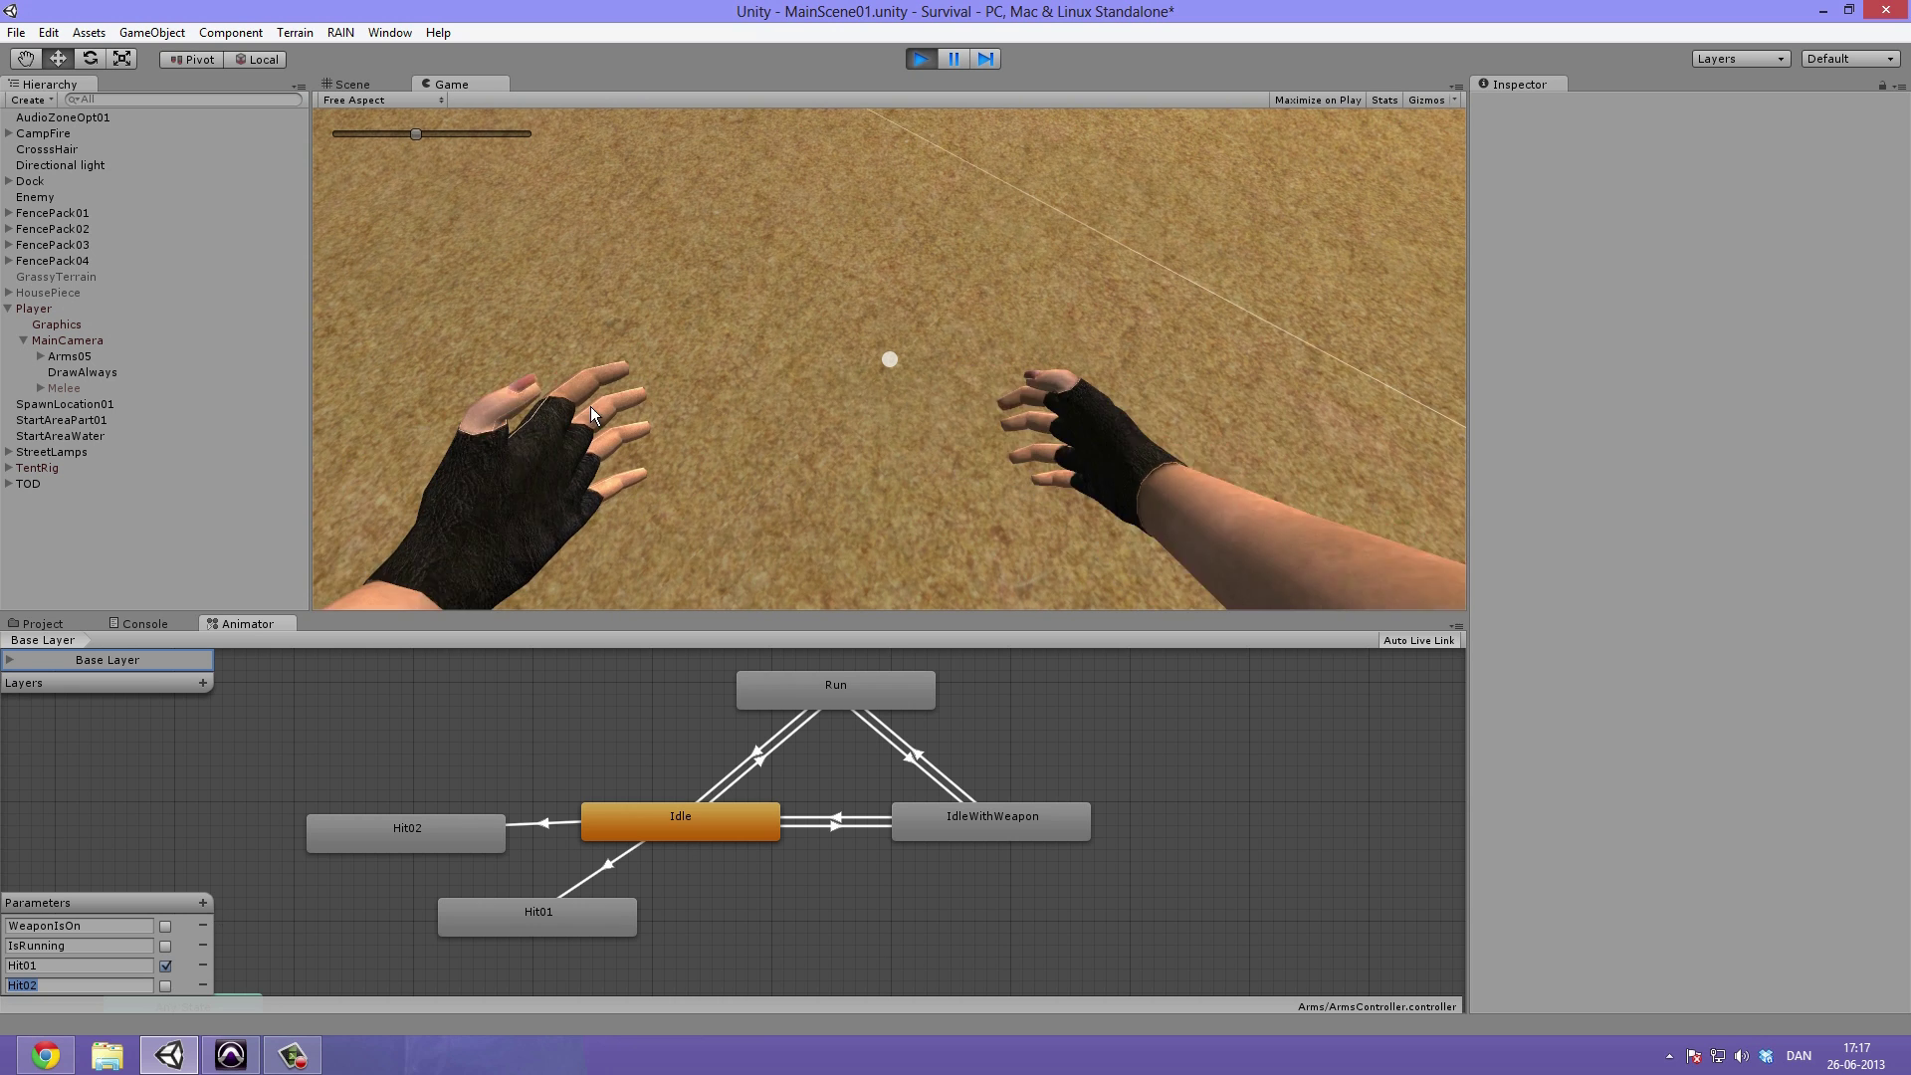
click(923, 59)
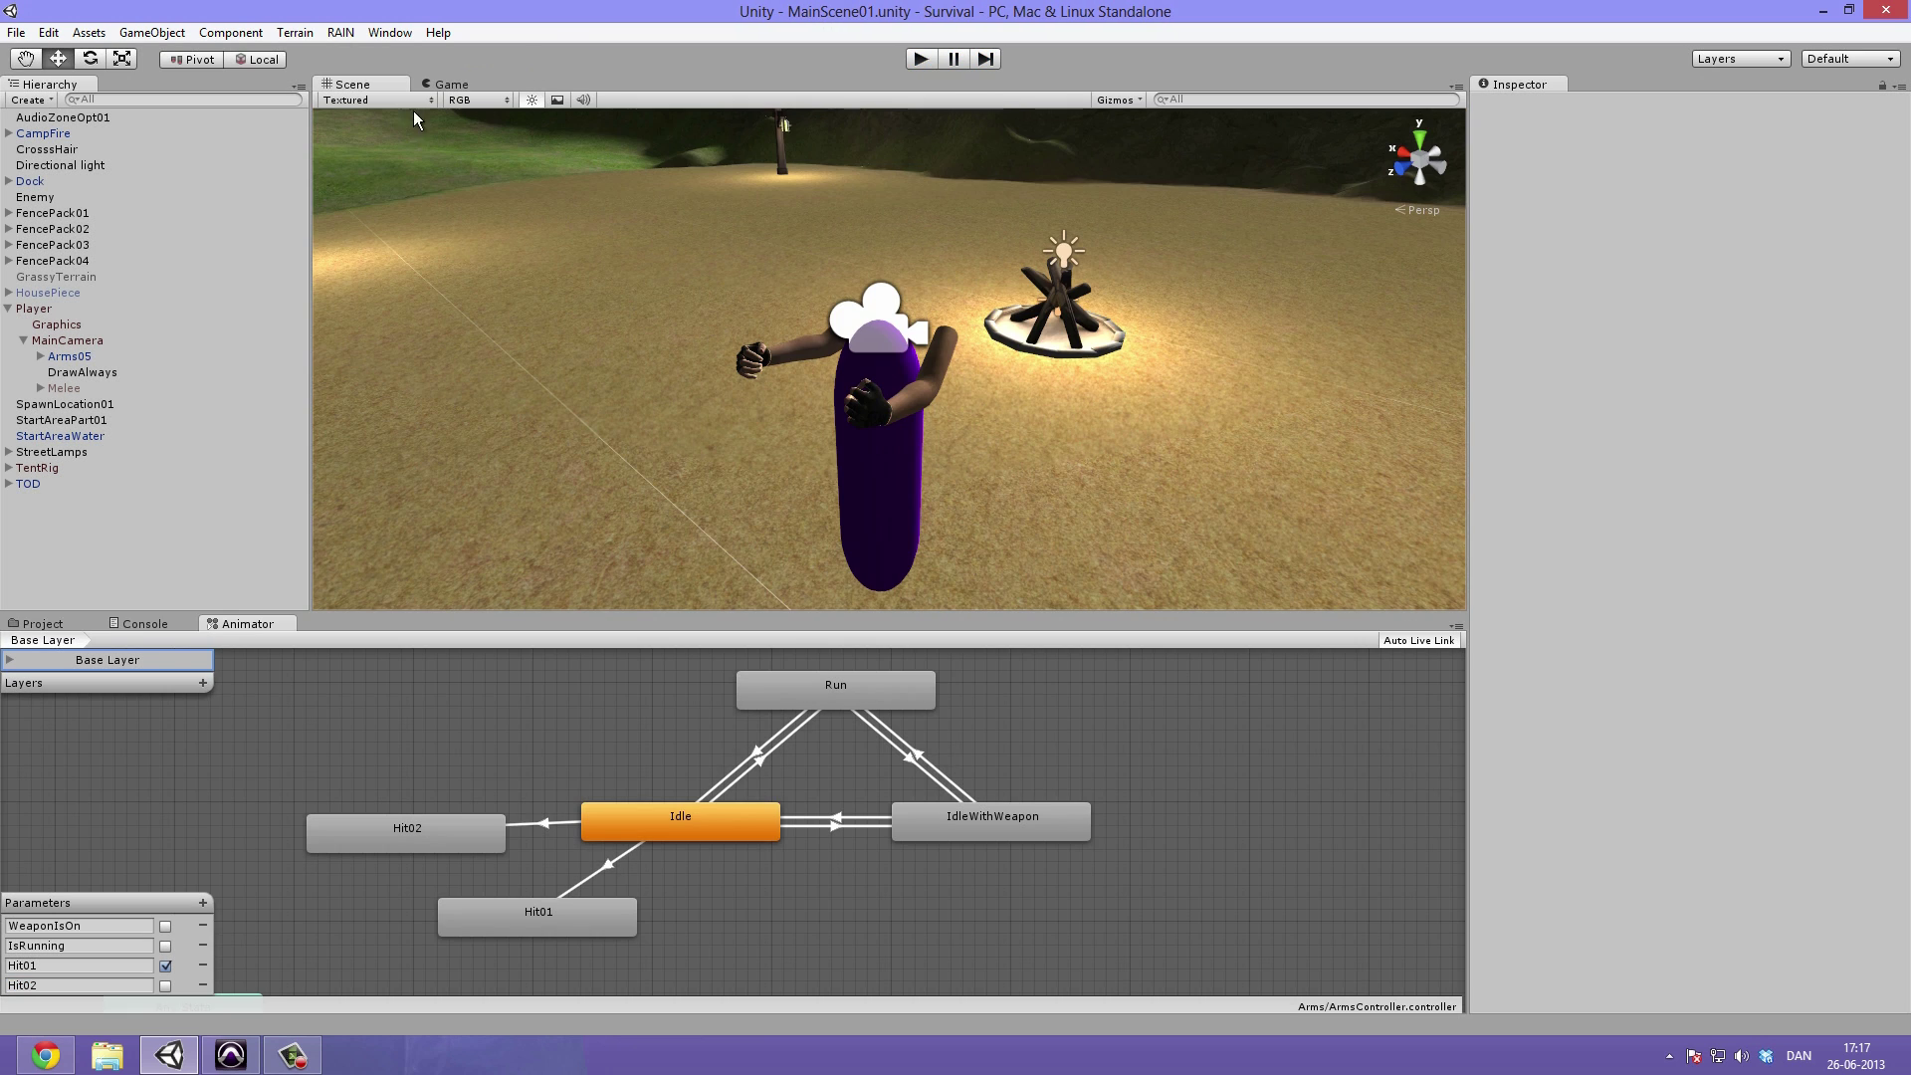
Set the MainCamera's near clipping plane to 0.01
click(862, 533)
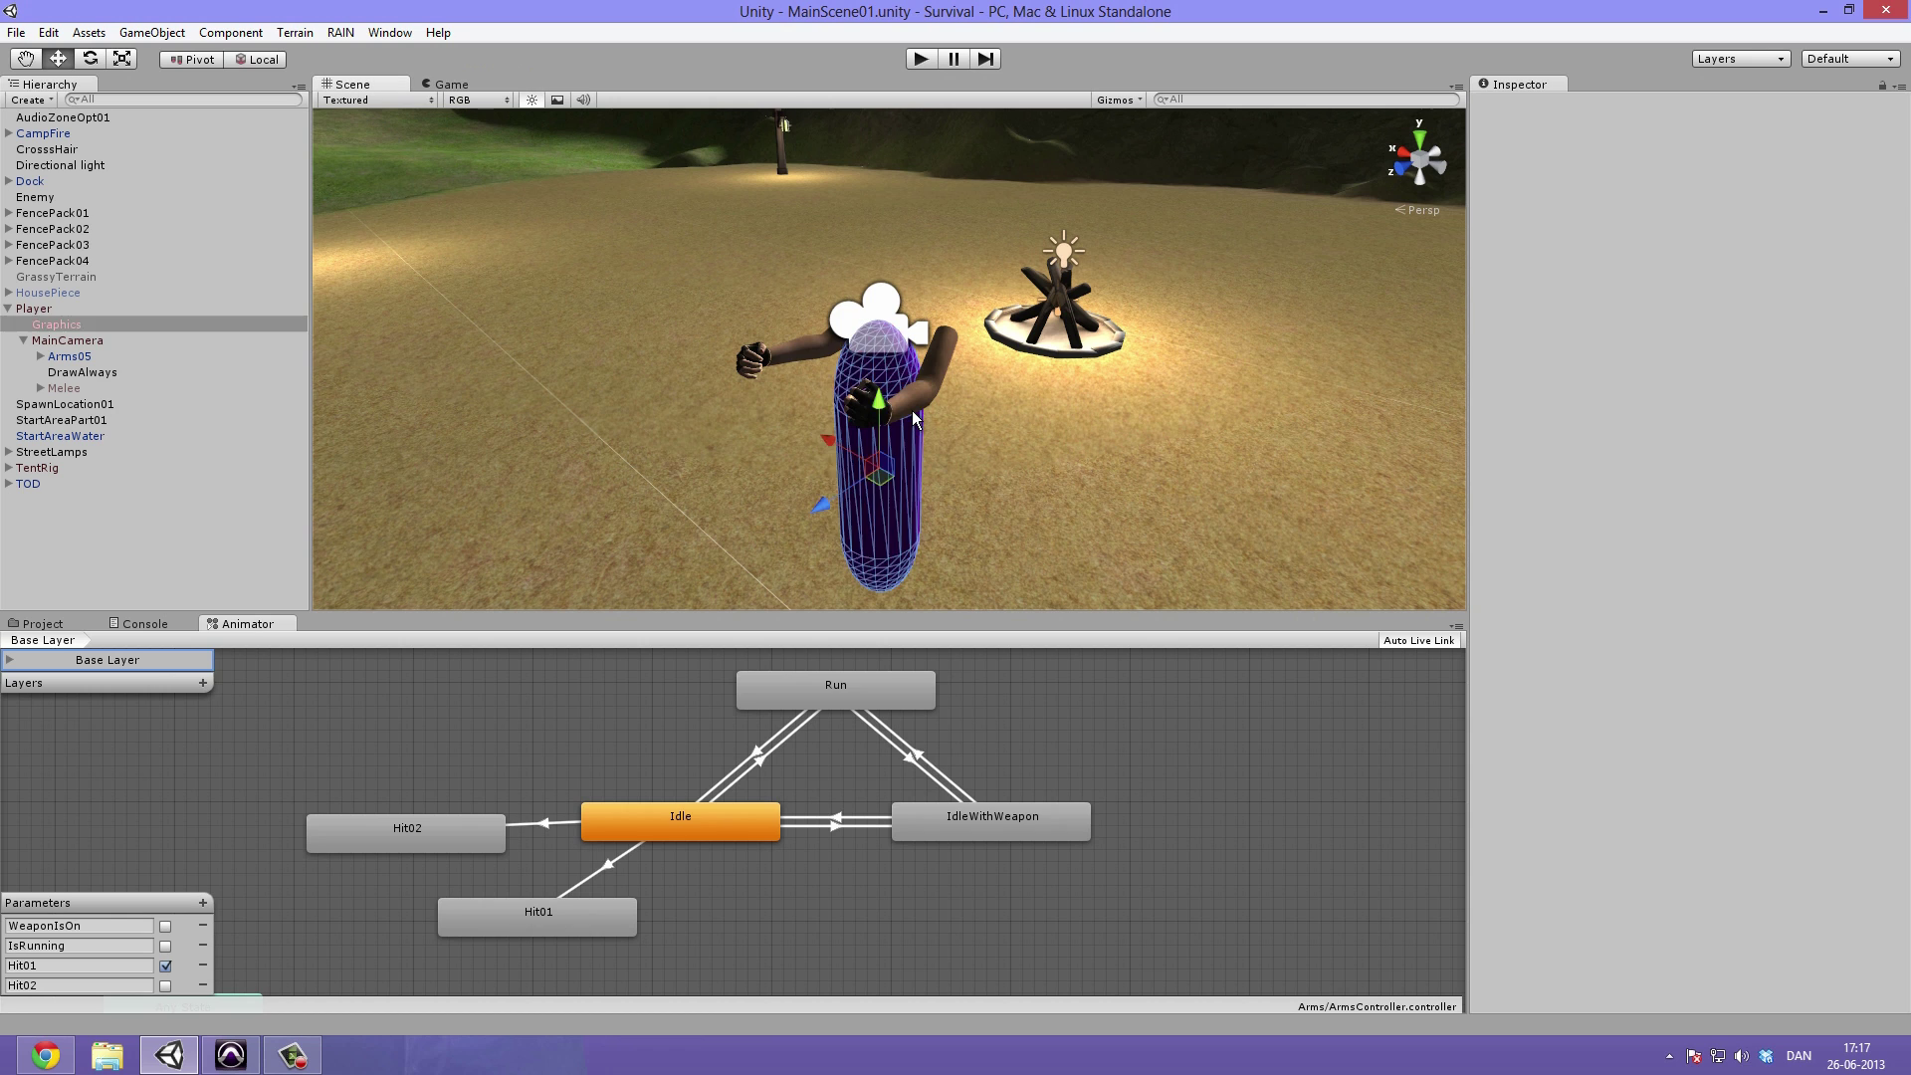
click(85, 356)
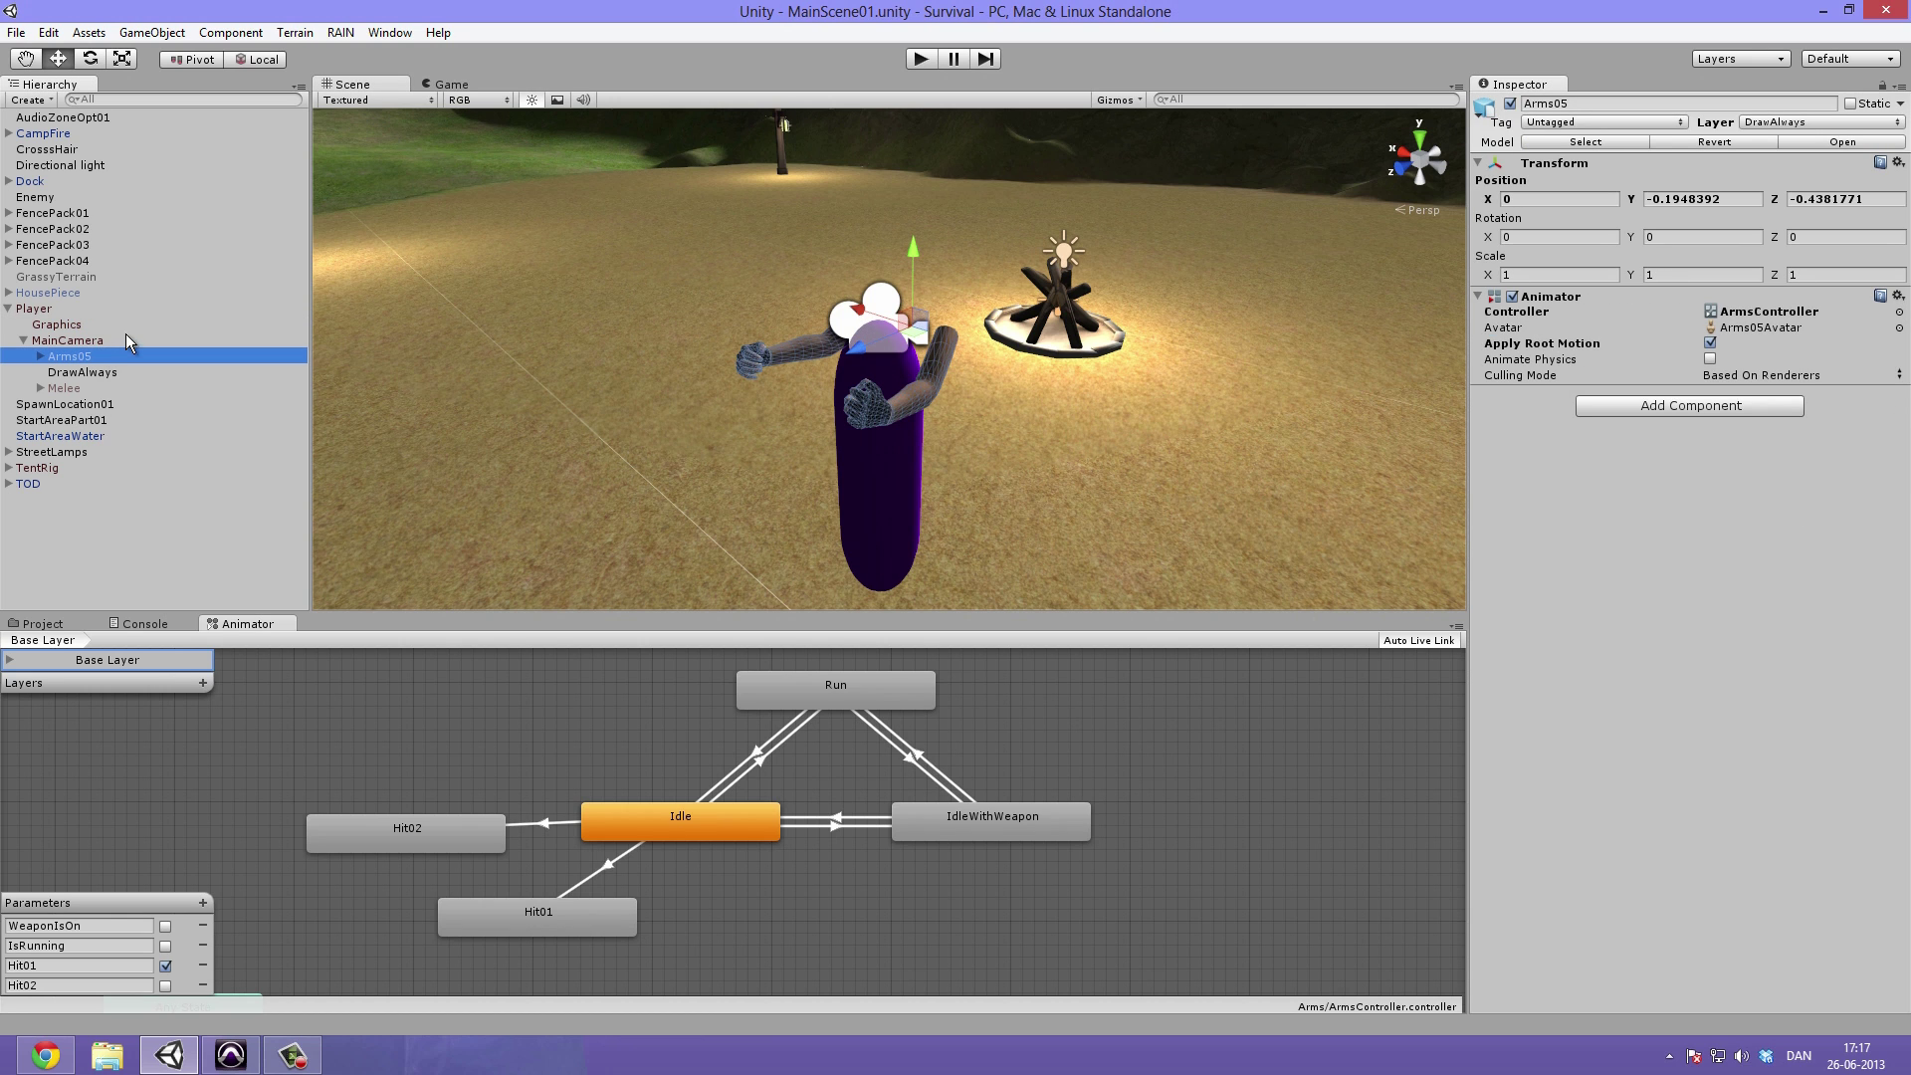
click(130, 340)
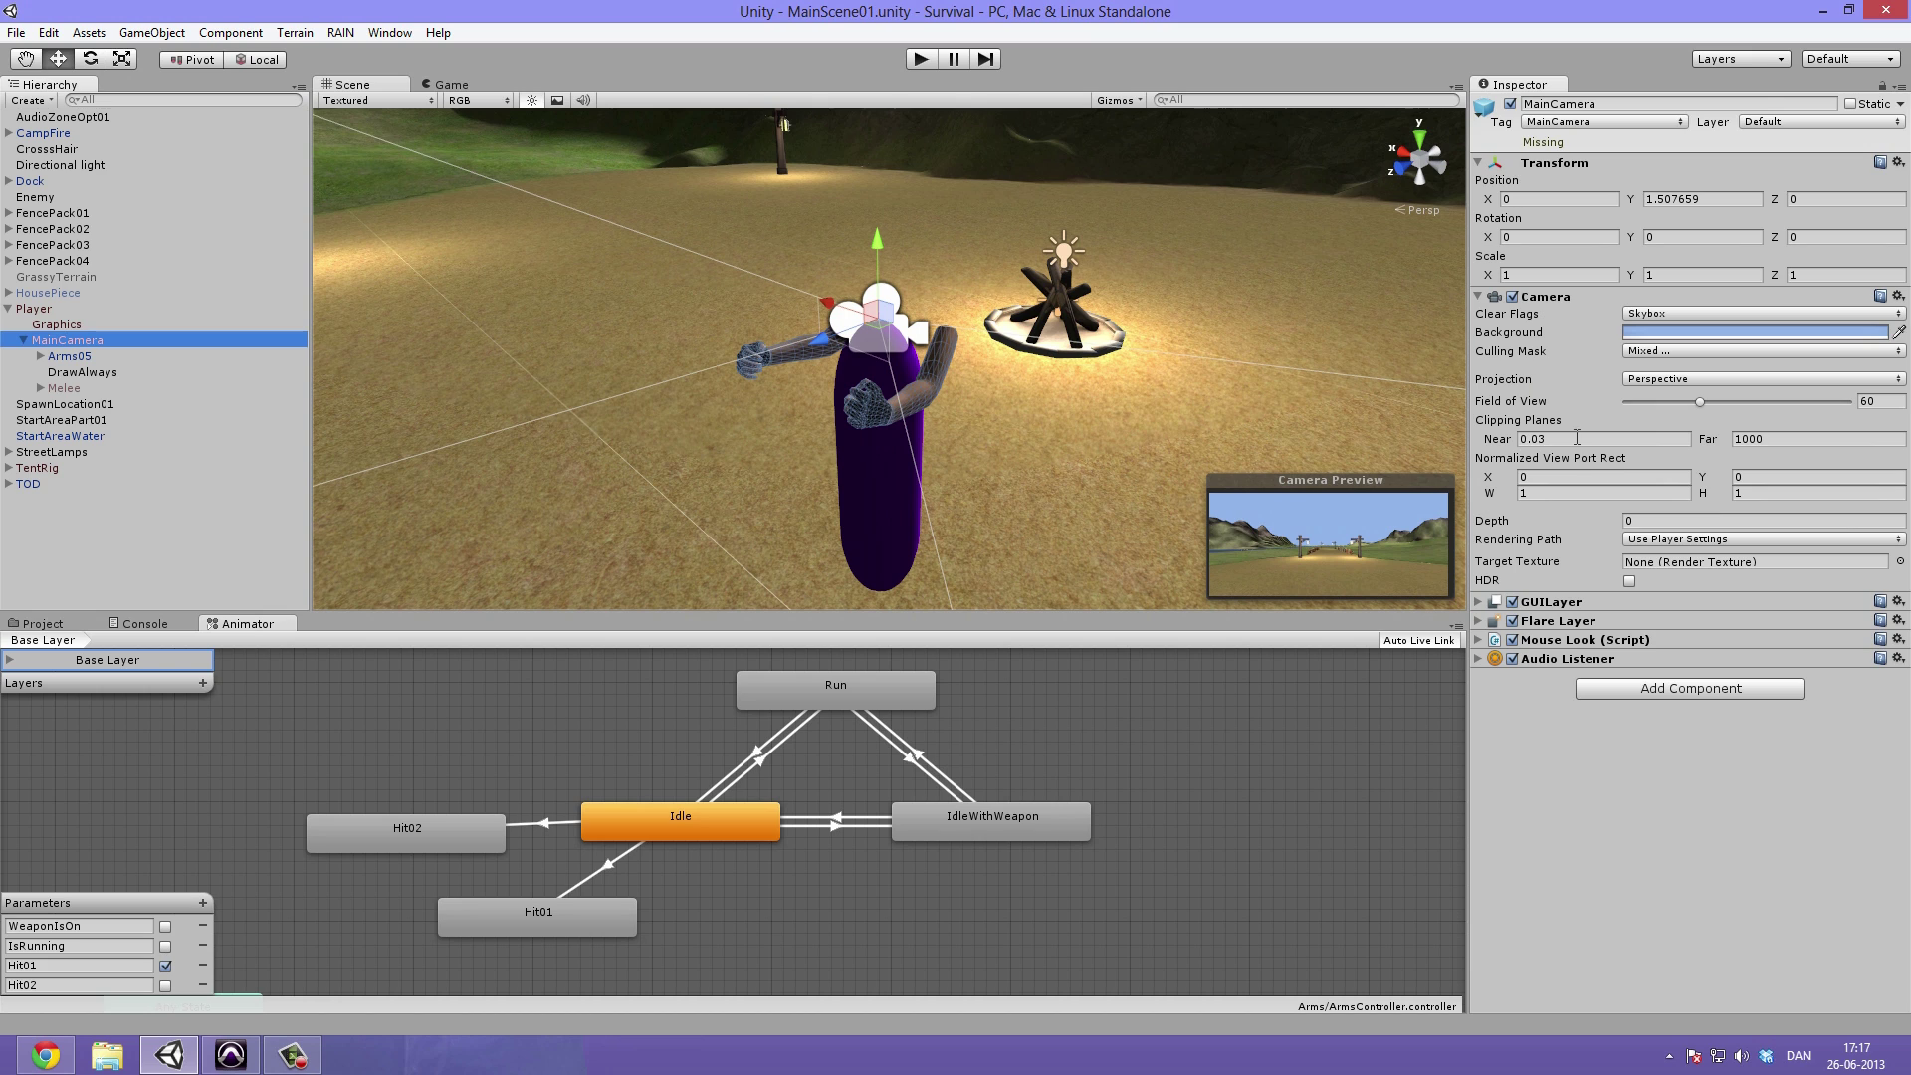
click(1592, 439)
click(1590, 439)
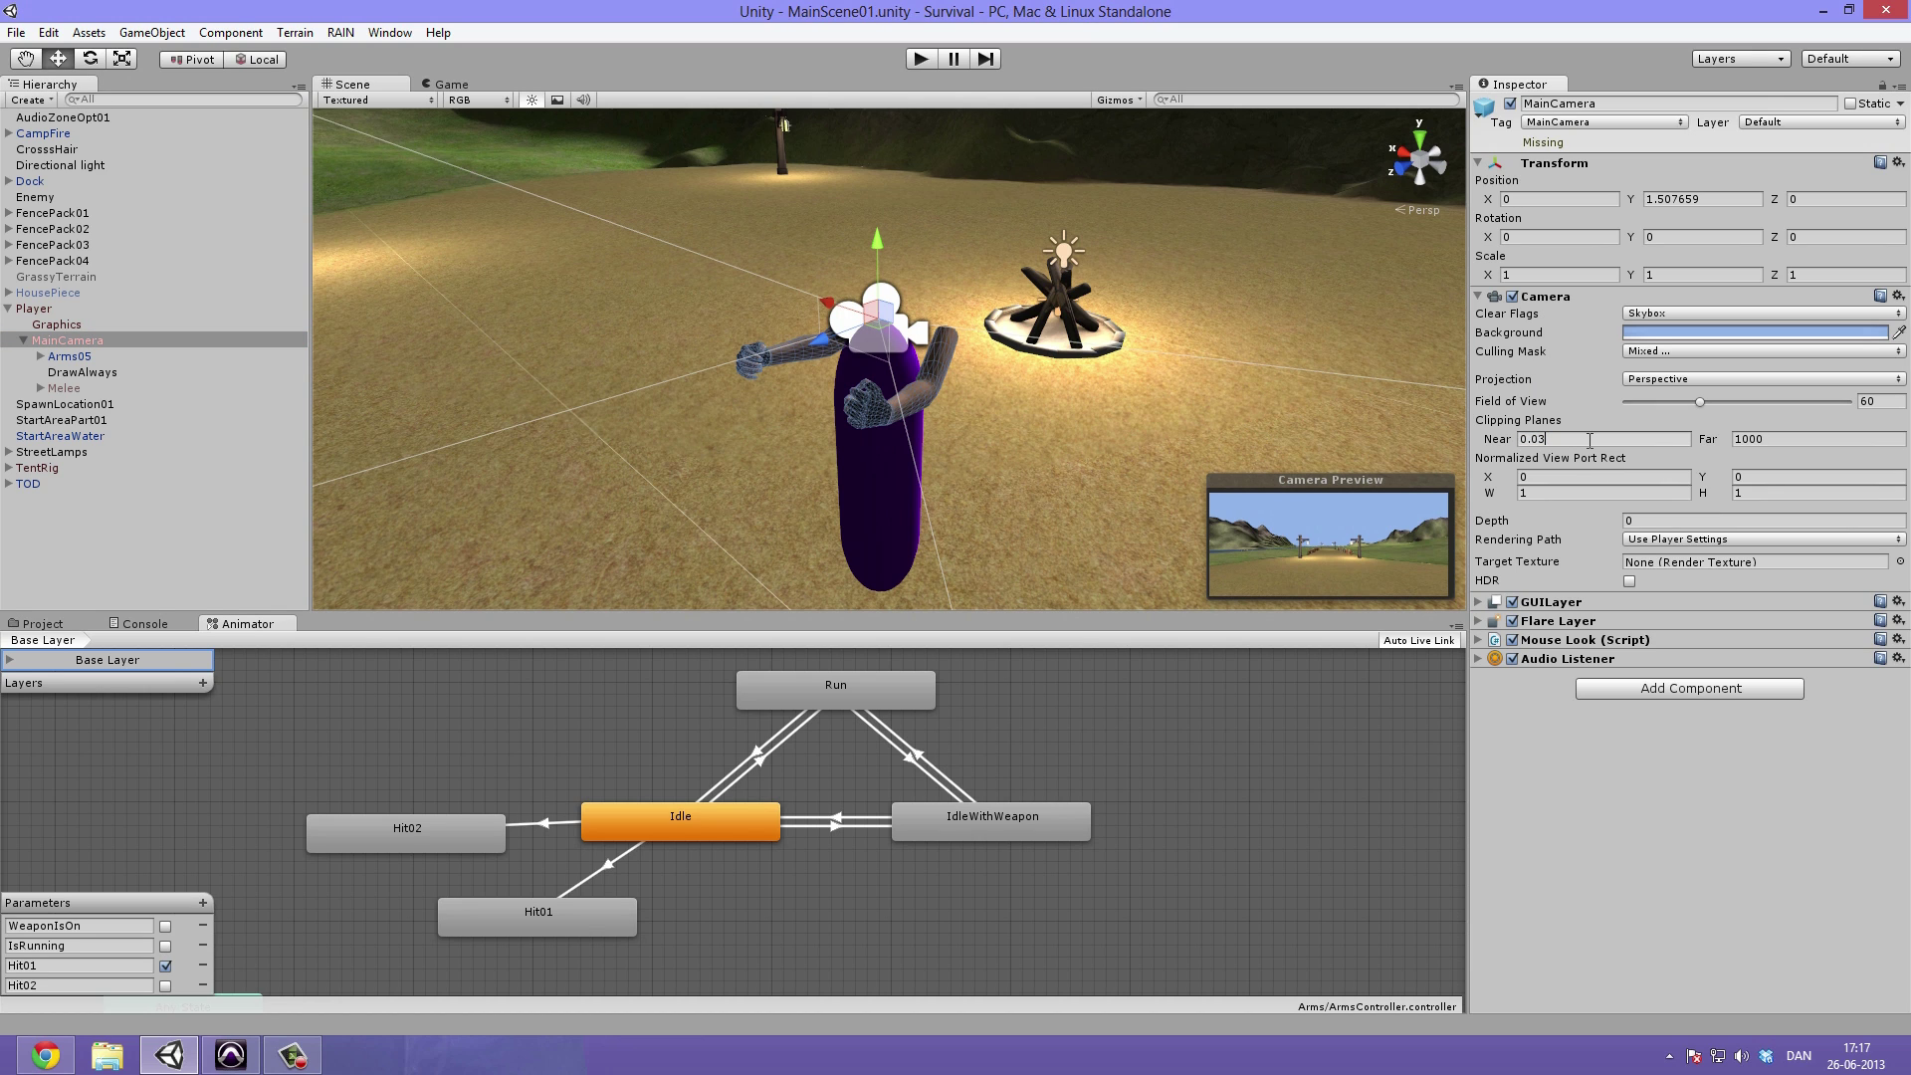
key(BackSpace)
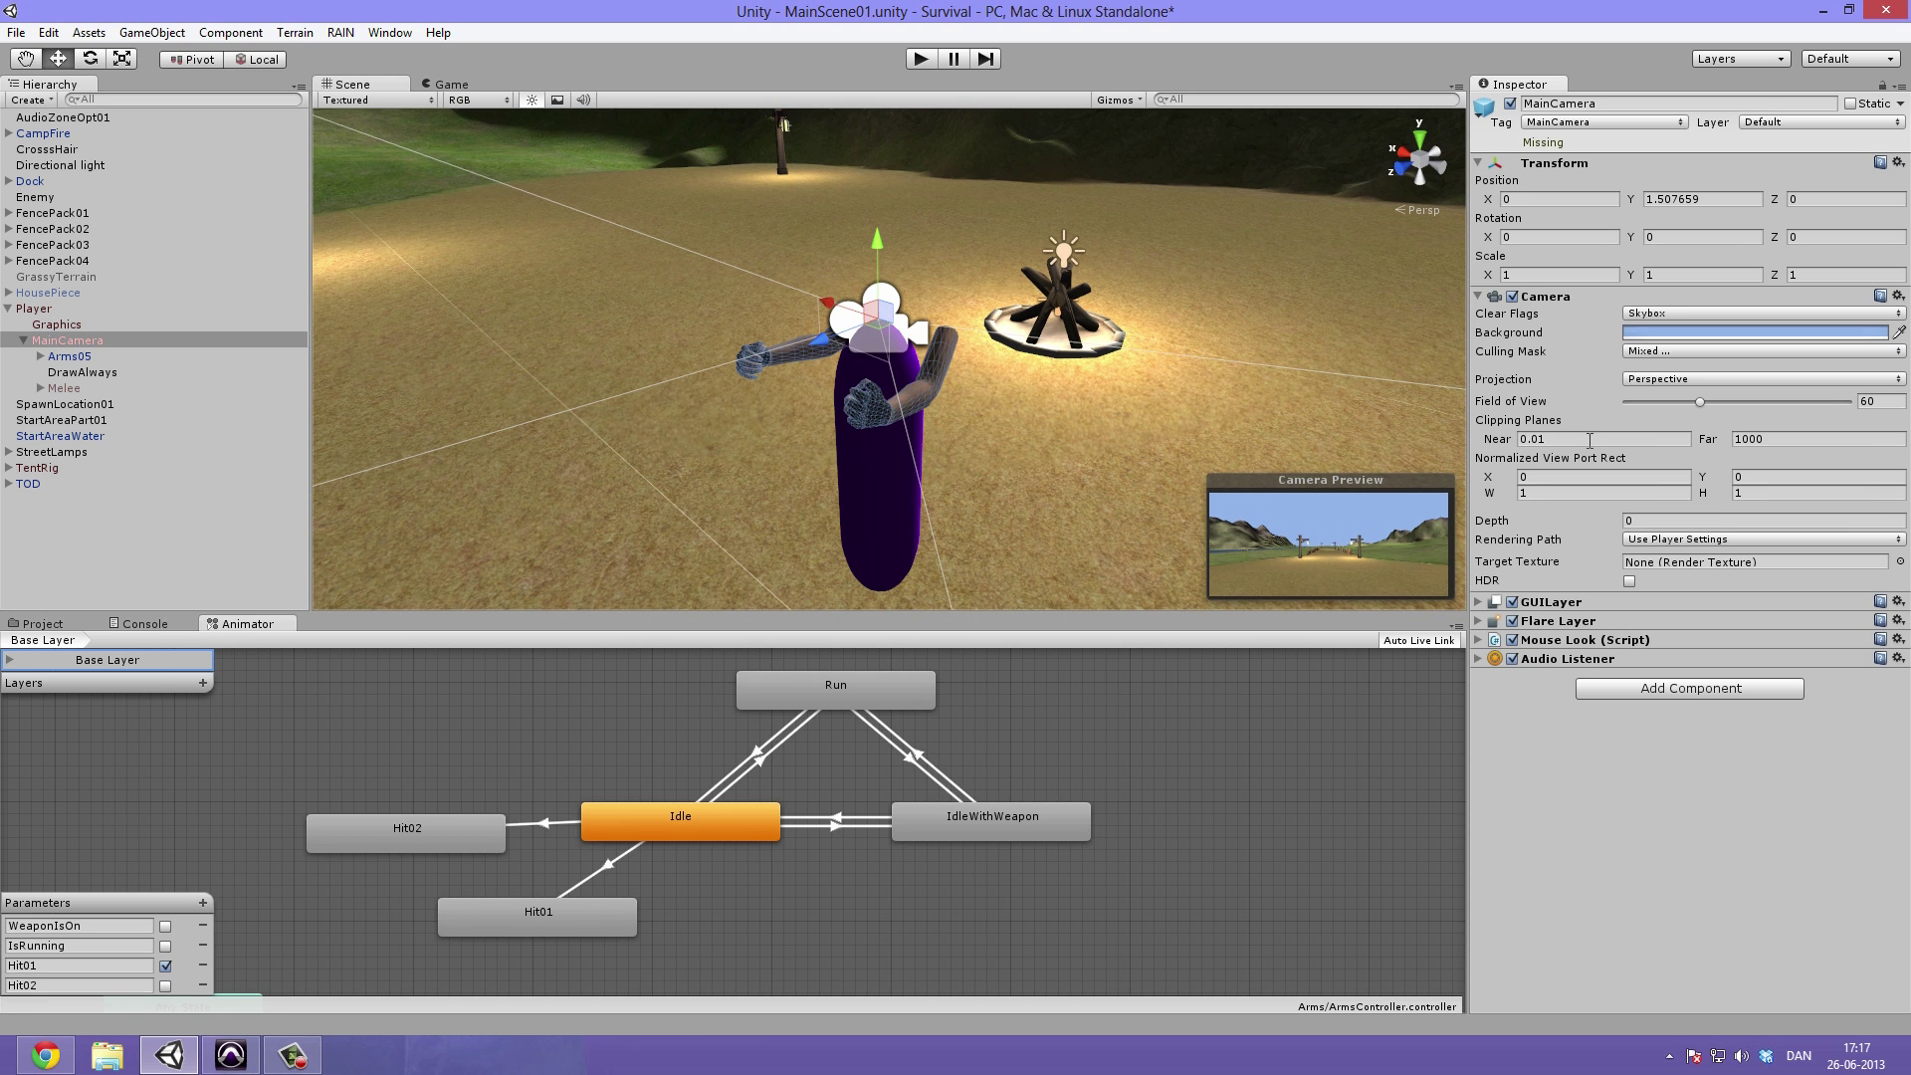
Run the game, turn the Hit01 parameter off and on again to test the punch, and stop the game
click(922, 58)
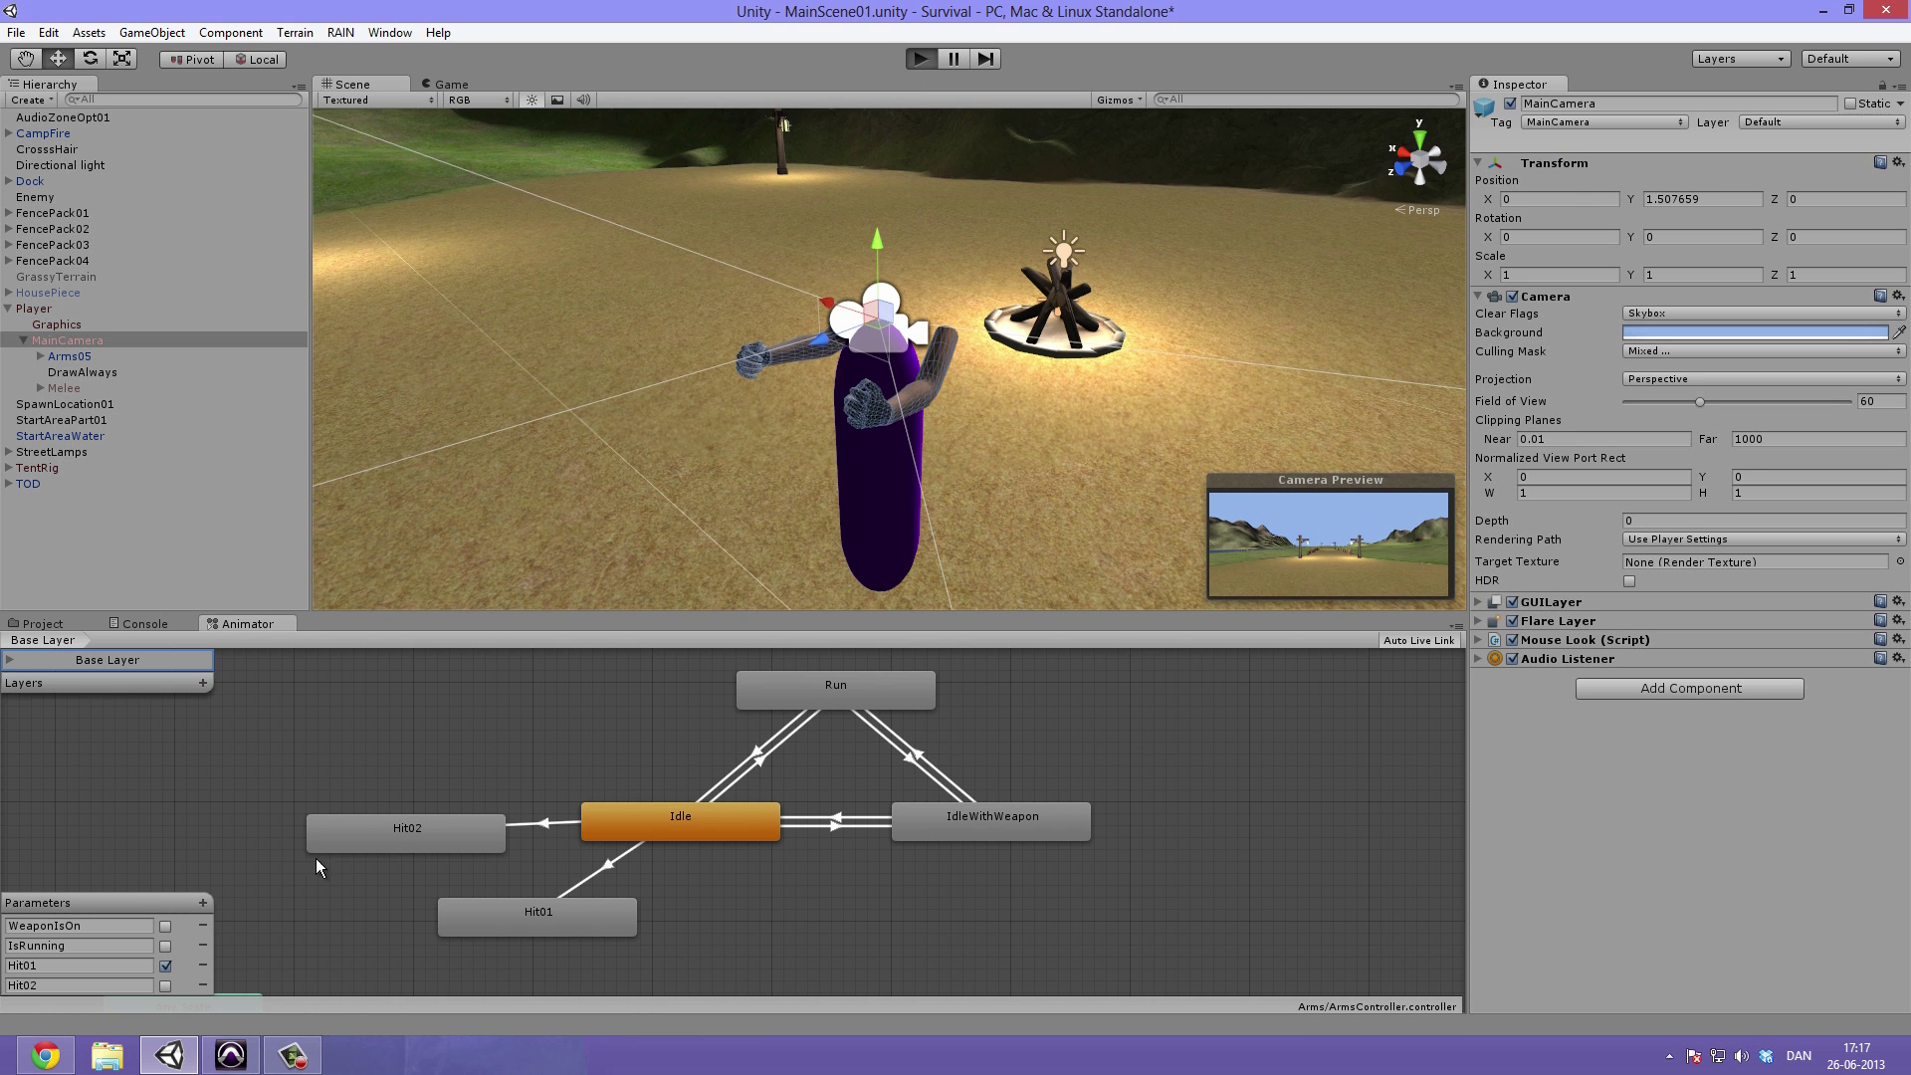
click(165, 967)
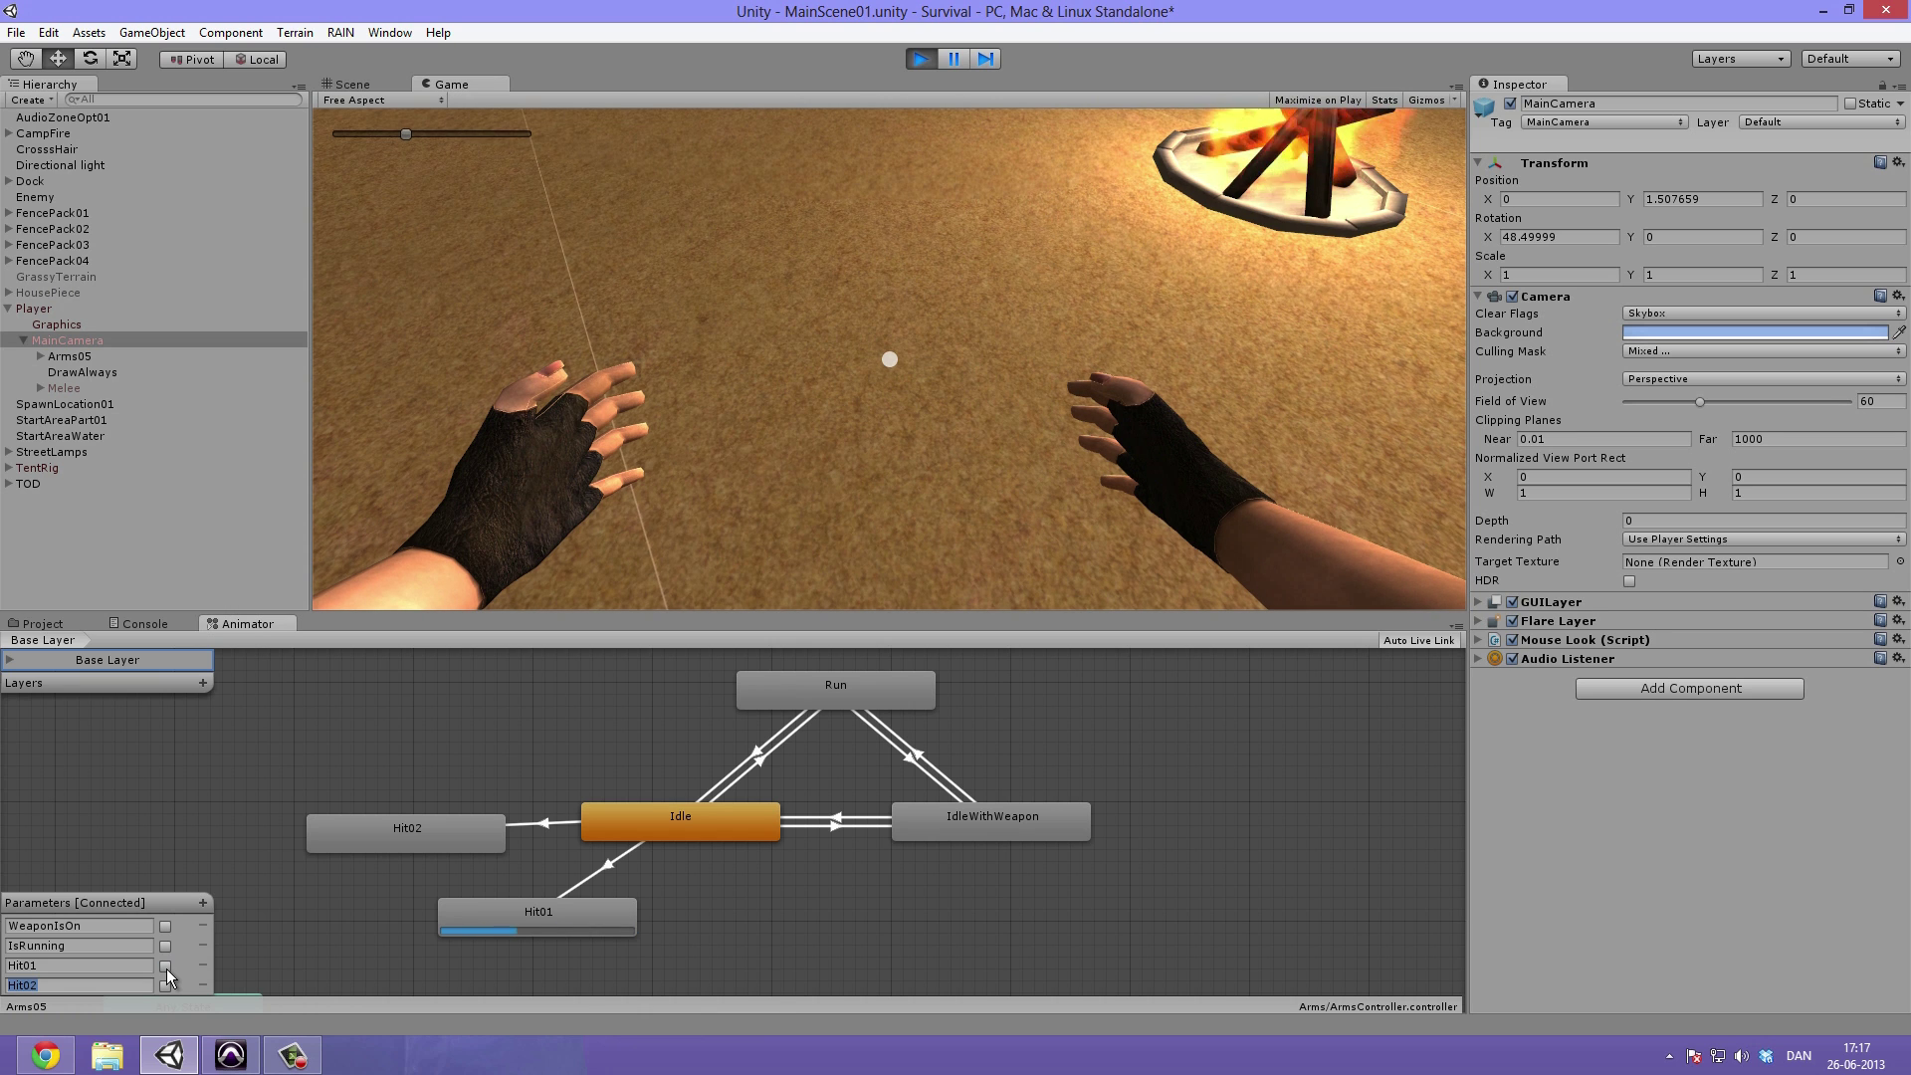
click(165, 966)
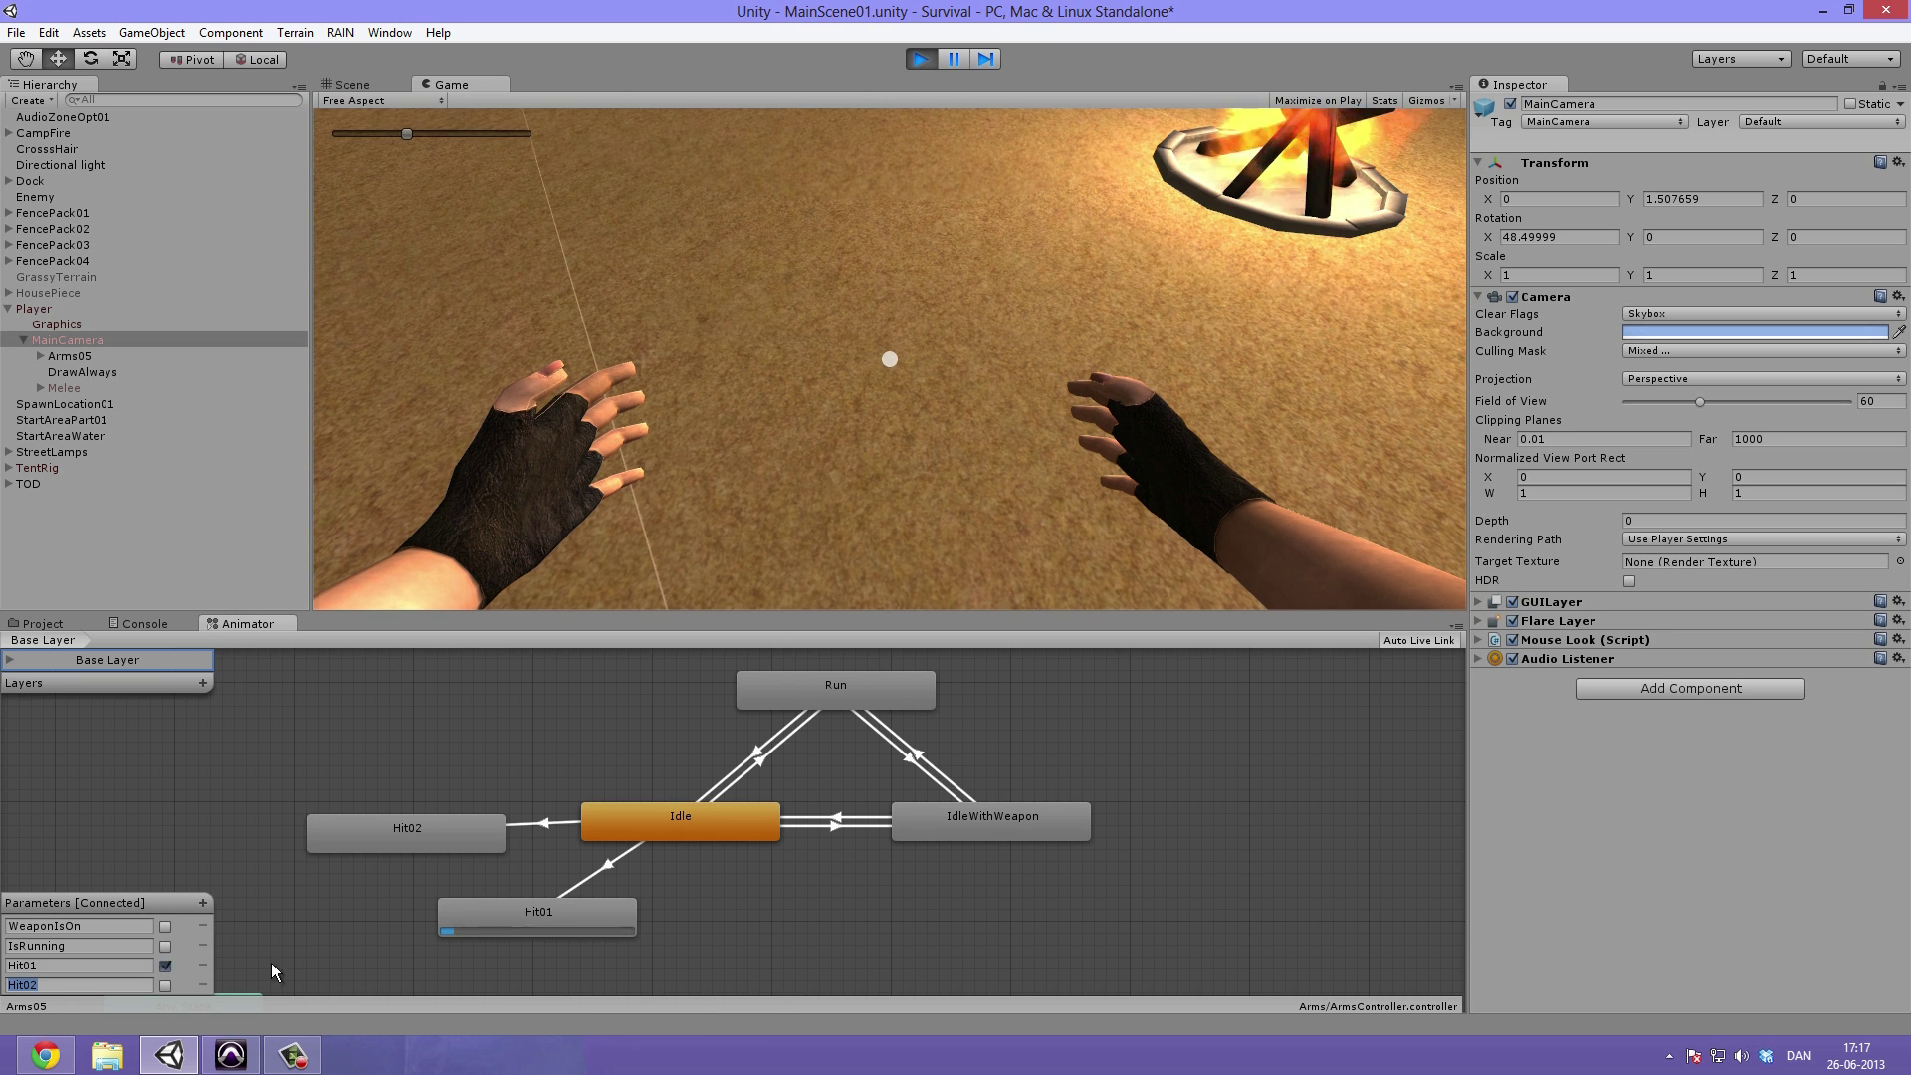
text(w)
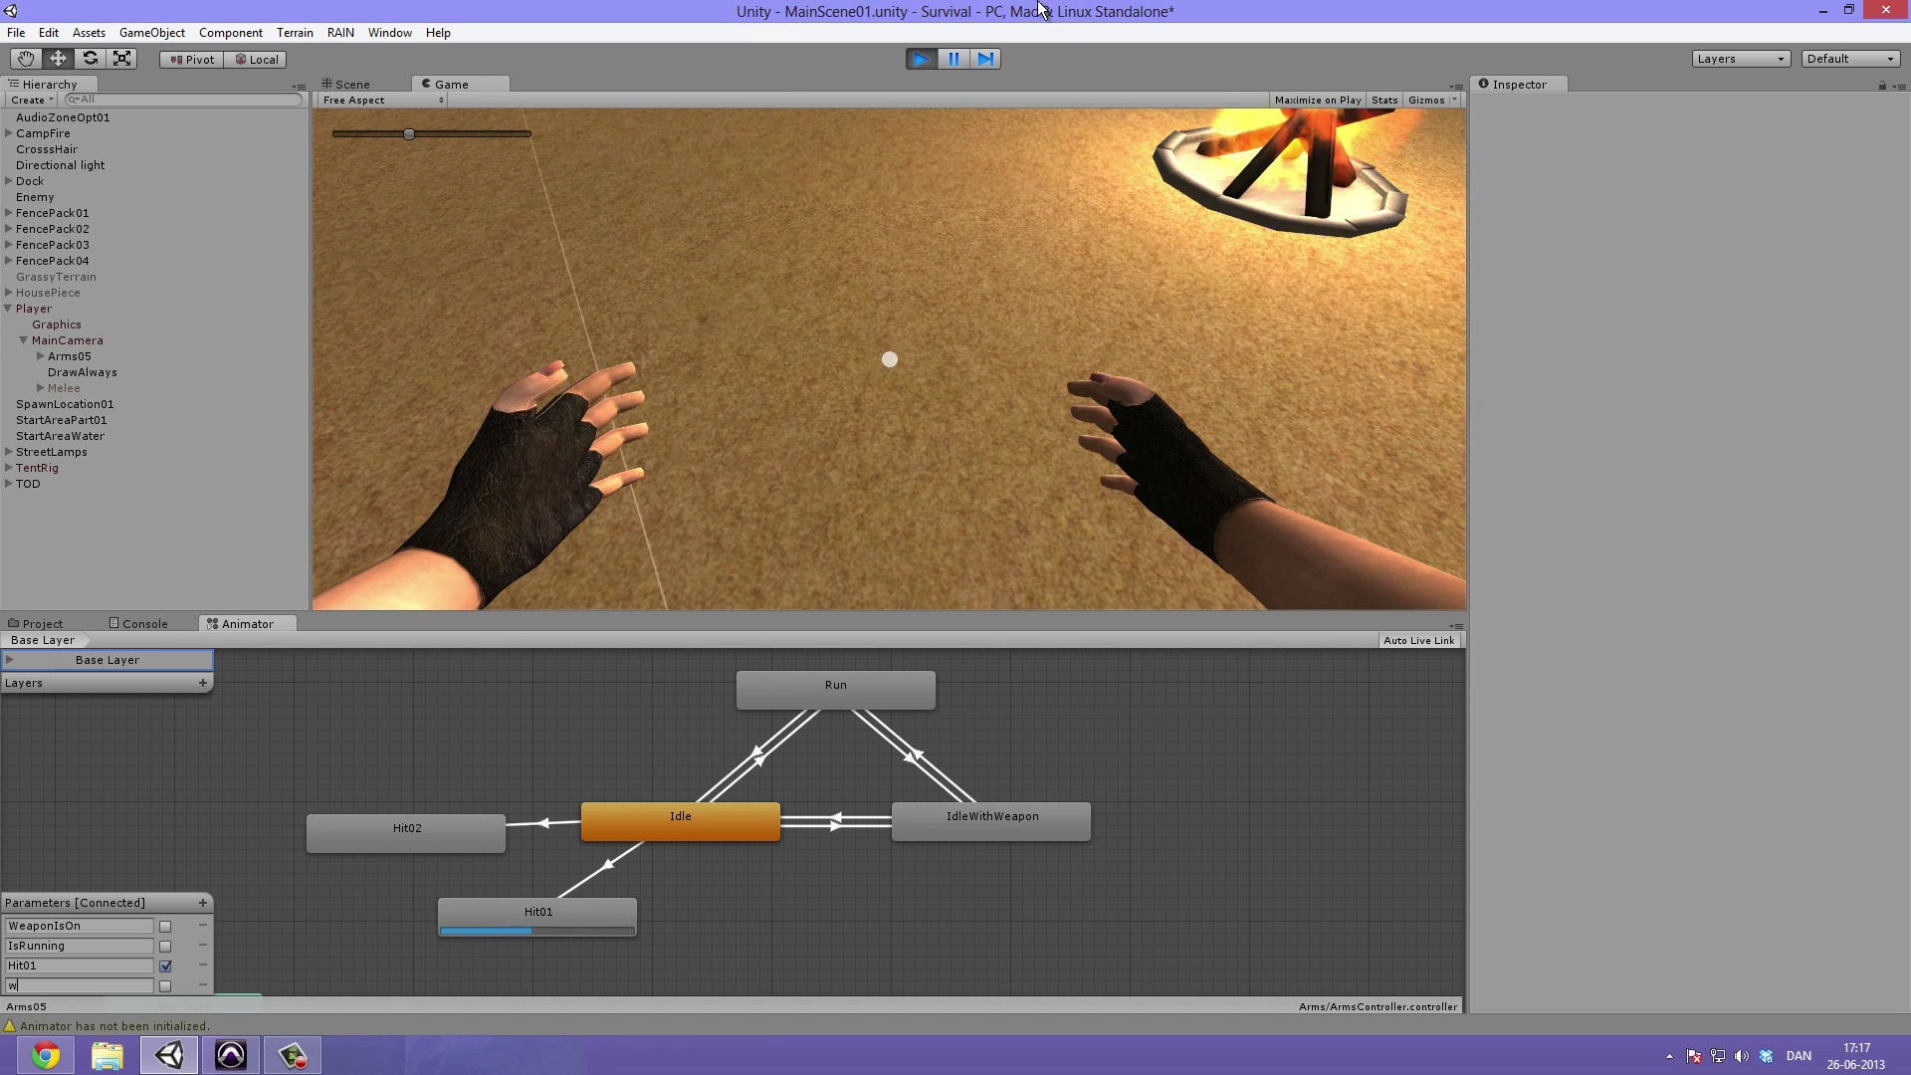
click(921, 59)
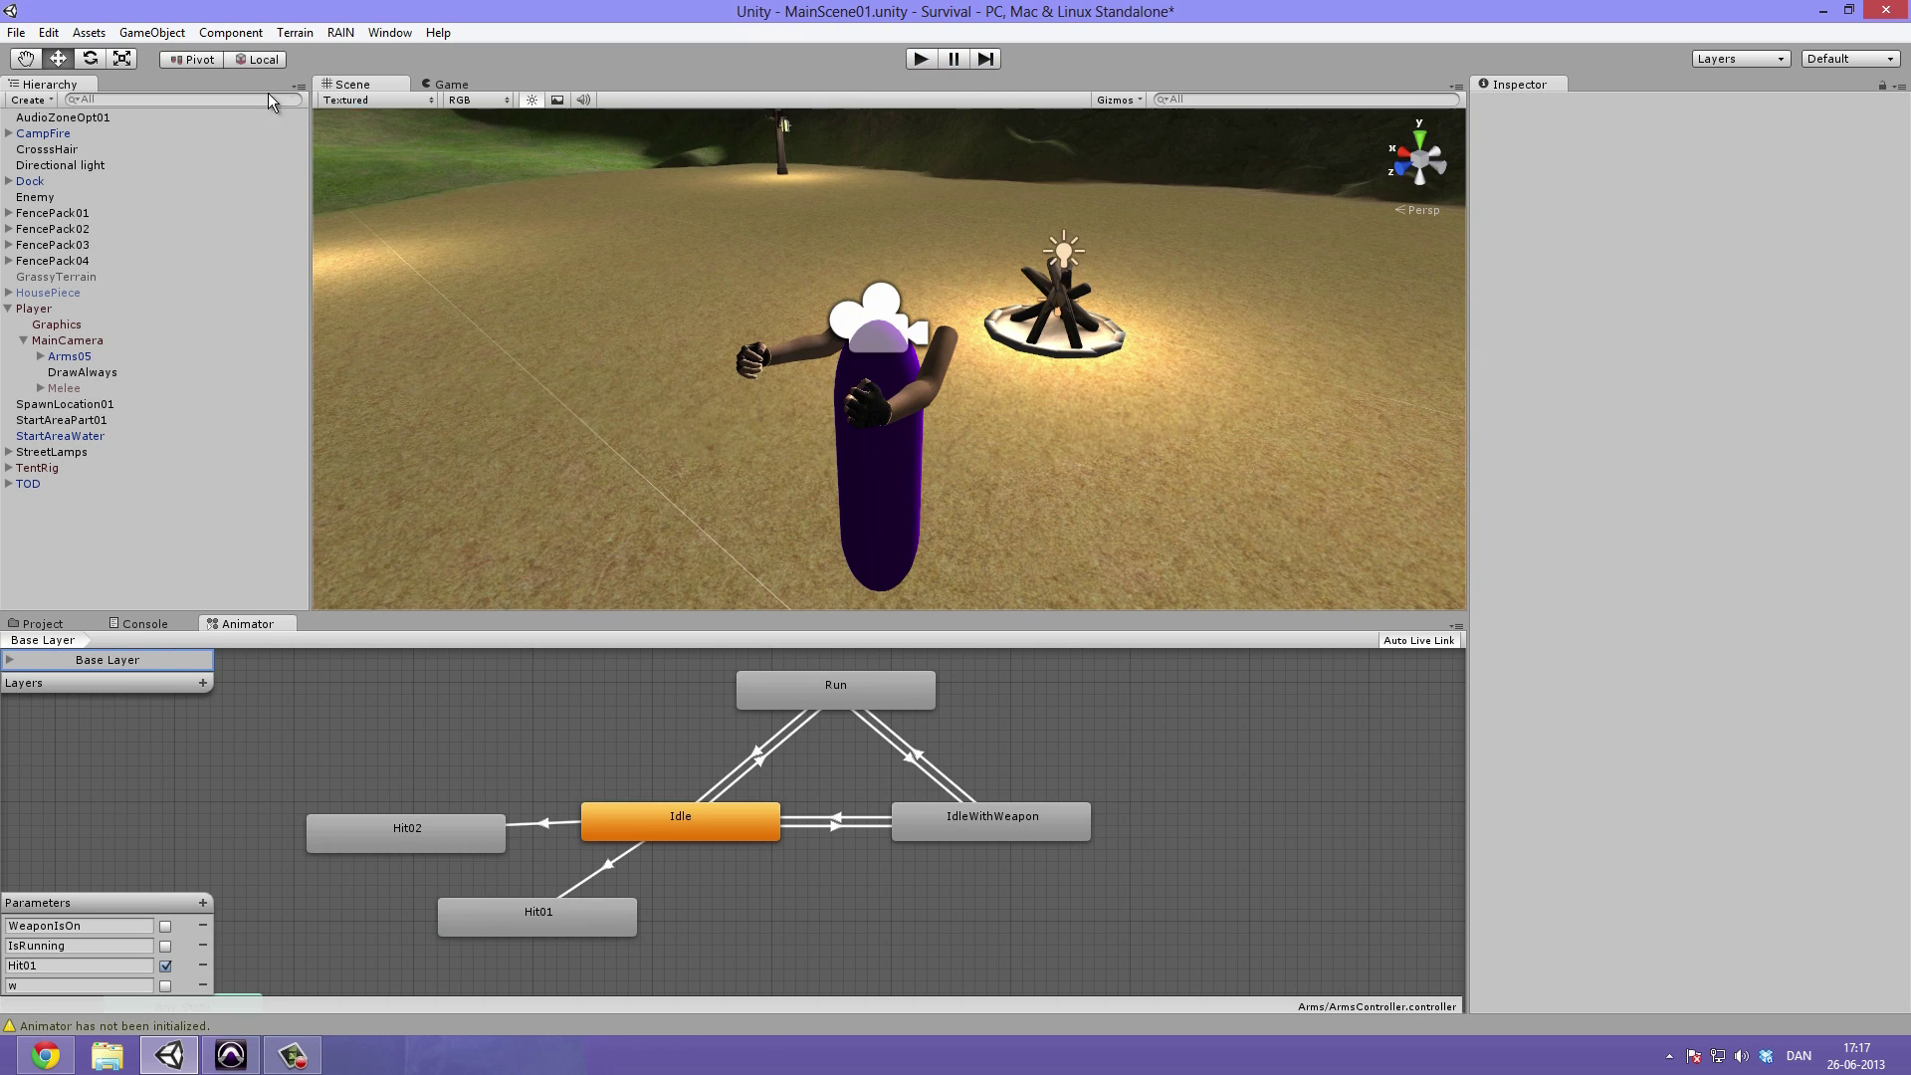
Select Arms05, examine its placement from above, and check the arms in a short game run
click(926, 407)
alt+drag(927, 407, 715, 205)
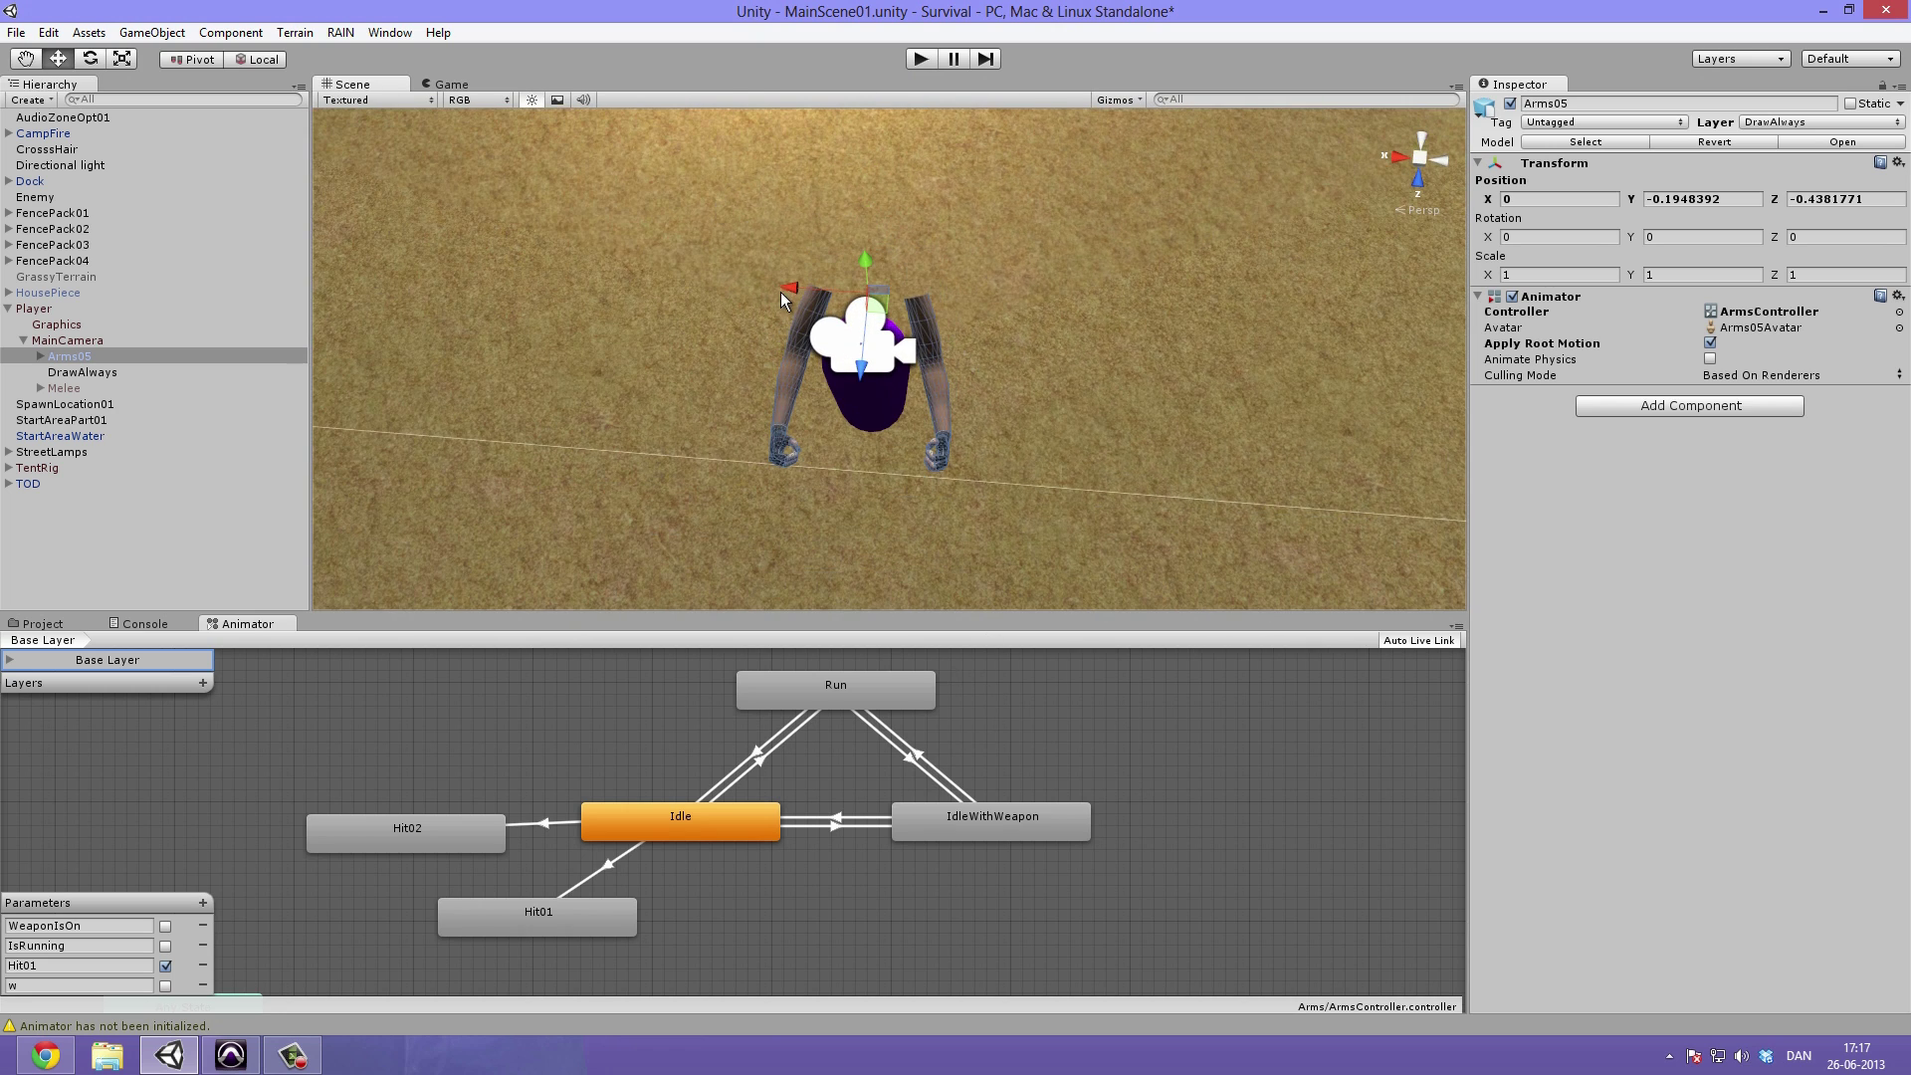
click(450, 84)
click(919, 62)
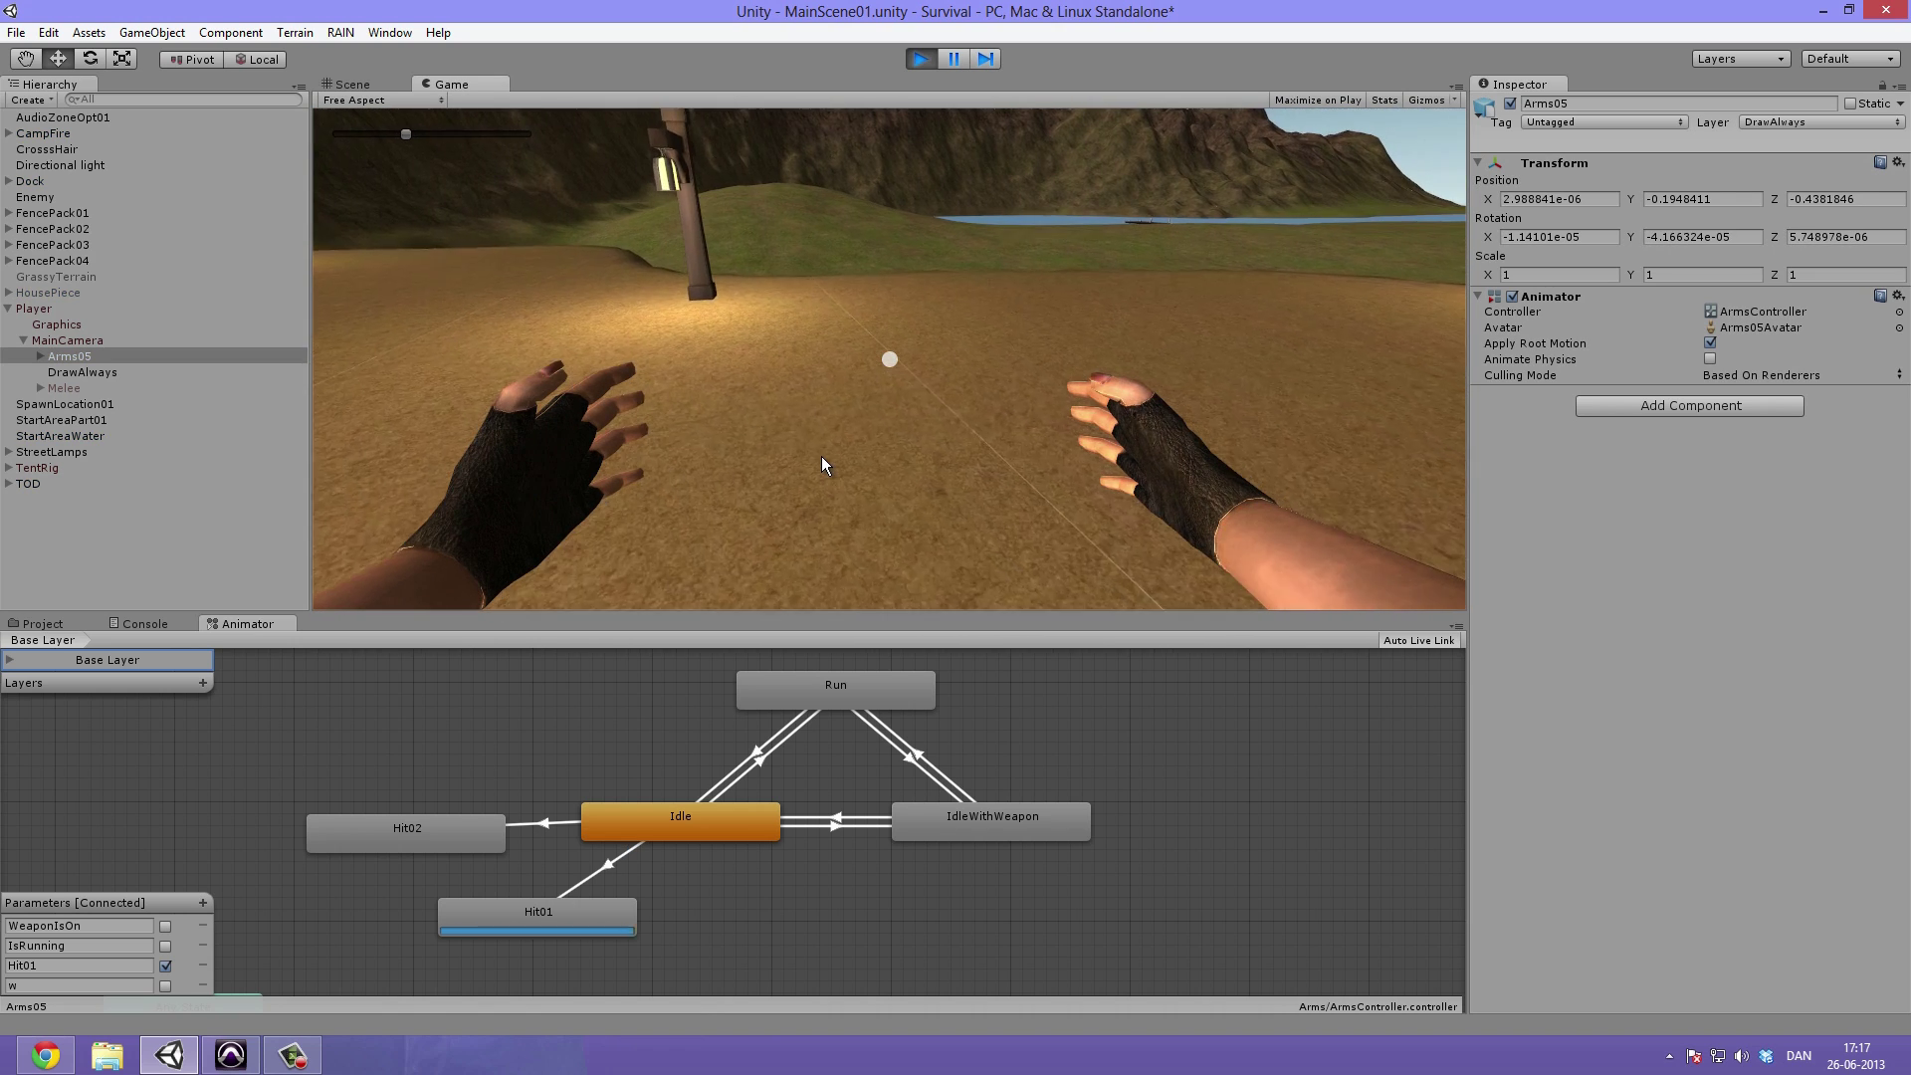
key(ctrl+p)
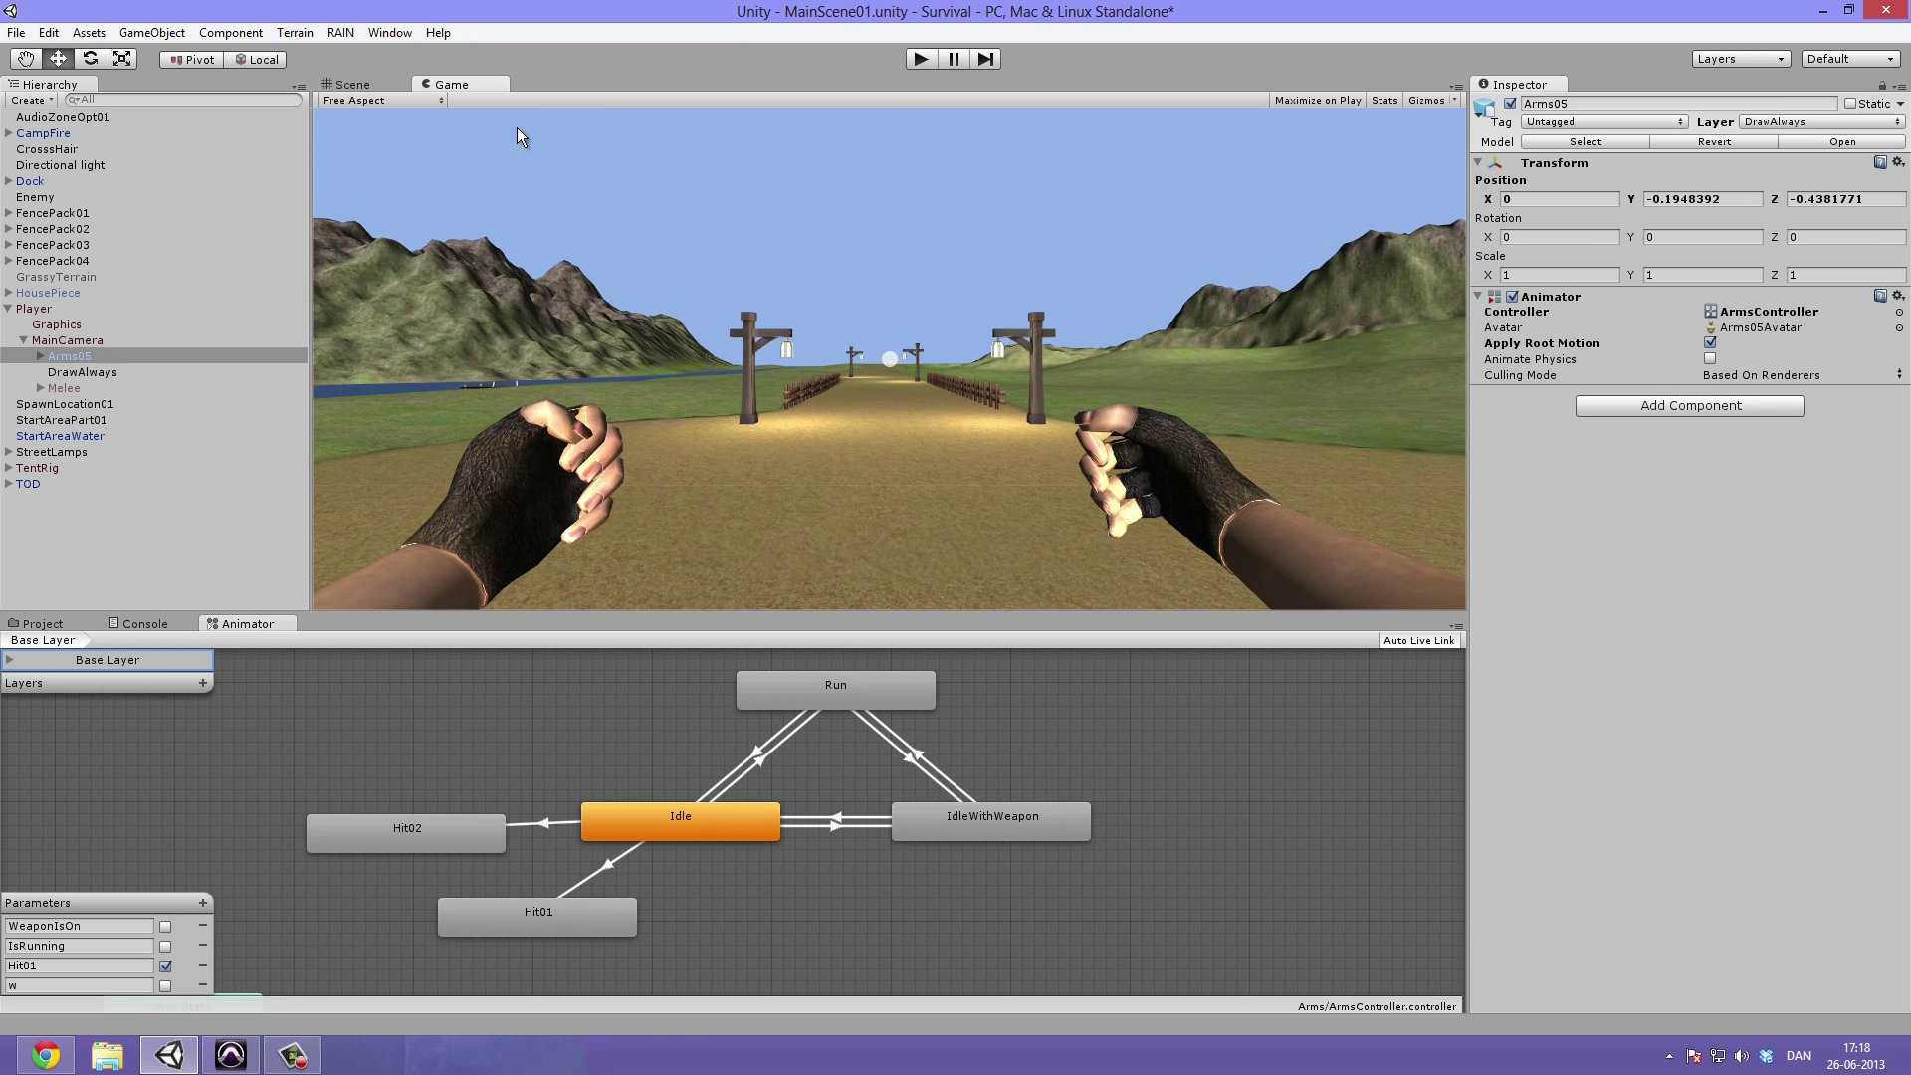
Move Arms05 sideways to about X 0.023 and check the arms in a short game run
click(351, 84)
alt+drag(888, 425, 1312, 190)
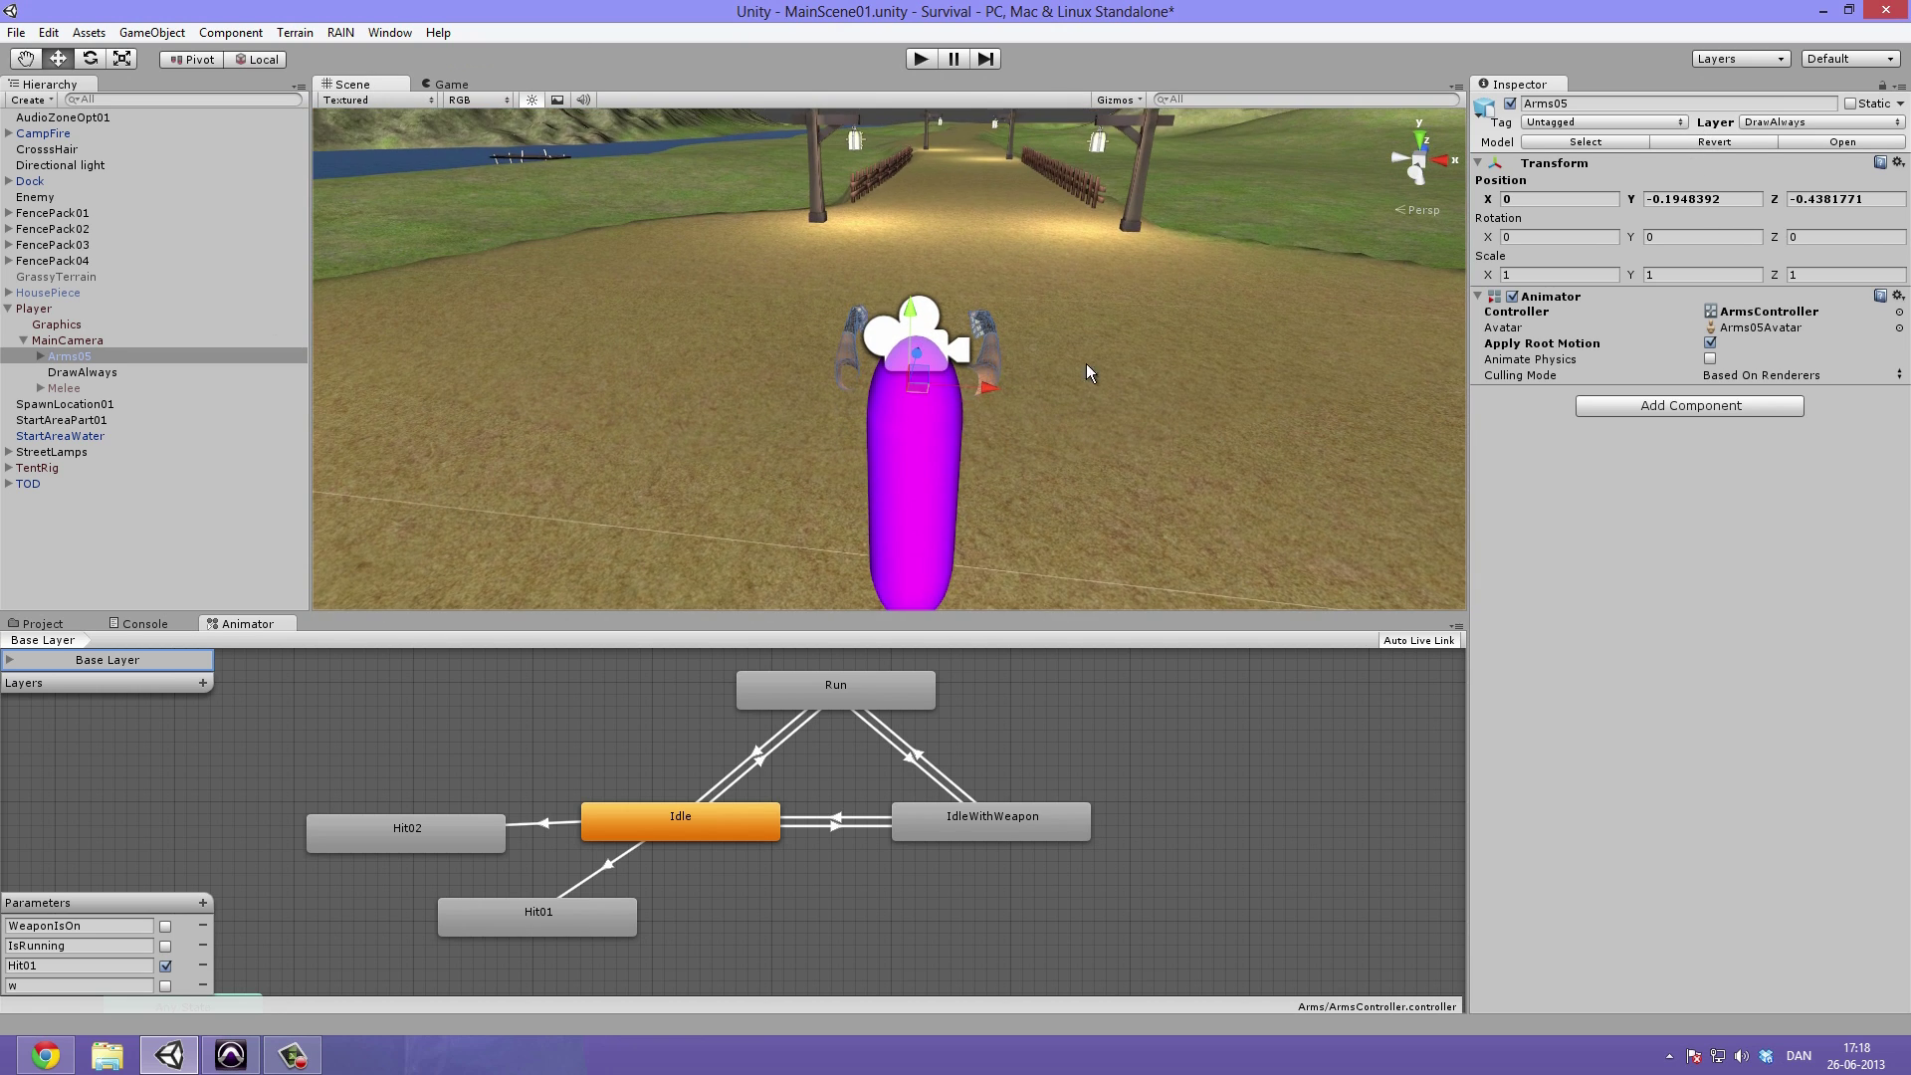
drag(999, 387, 1007, 386)
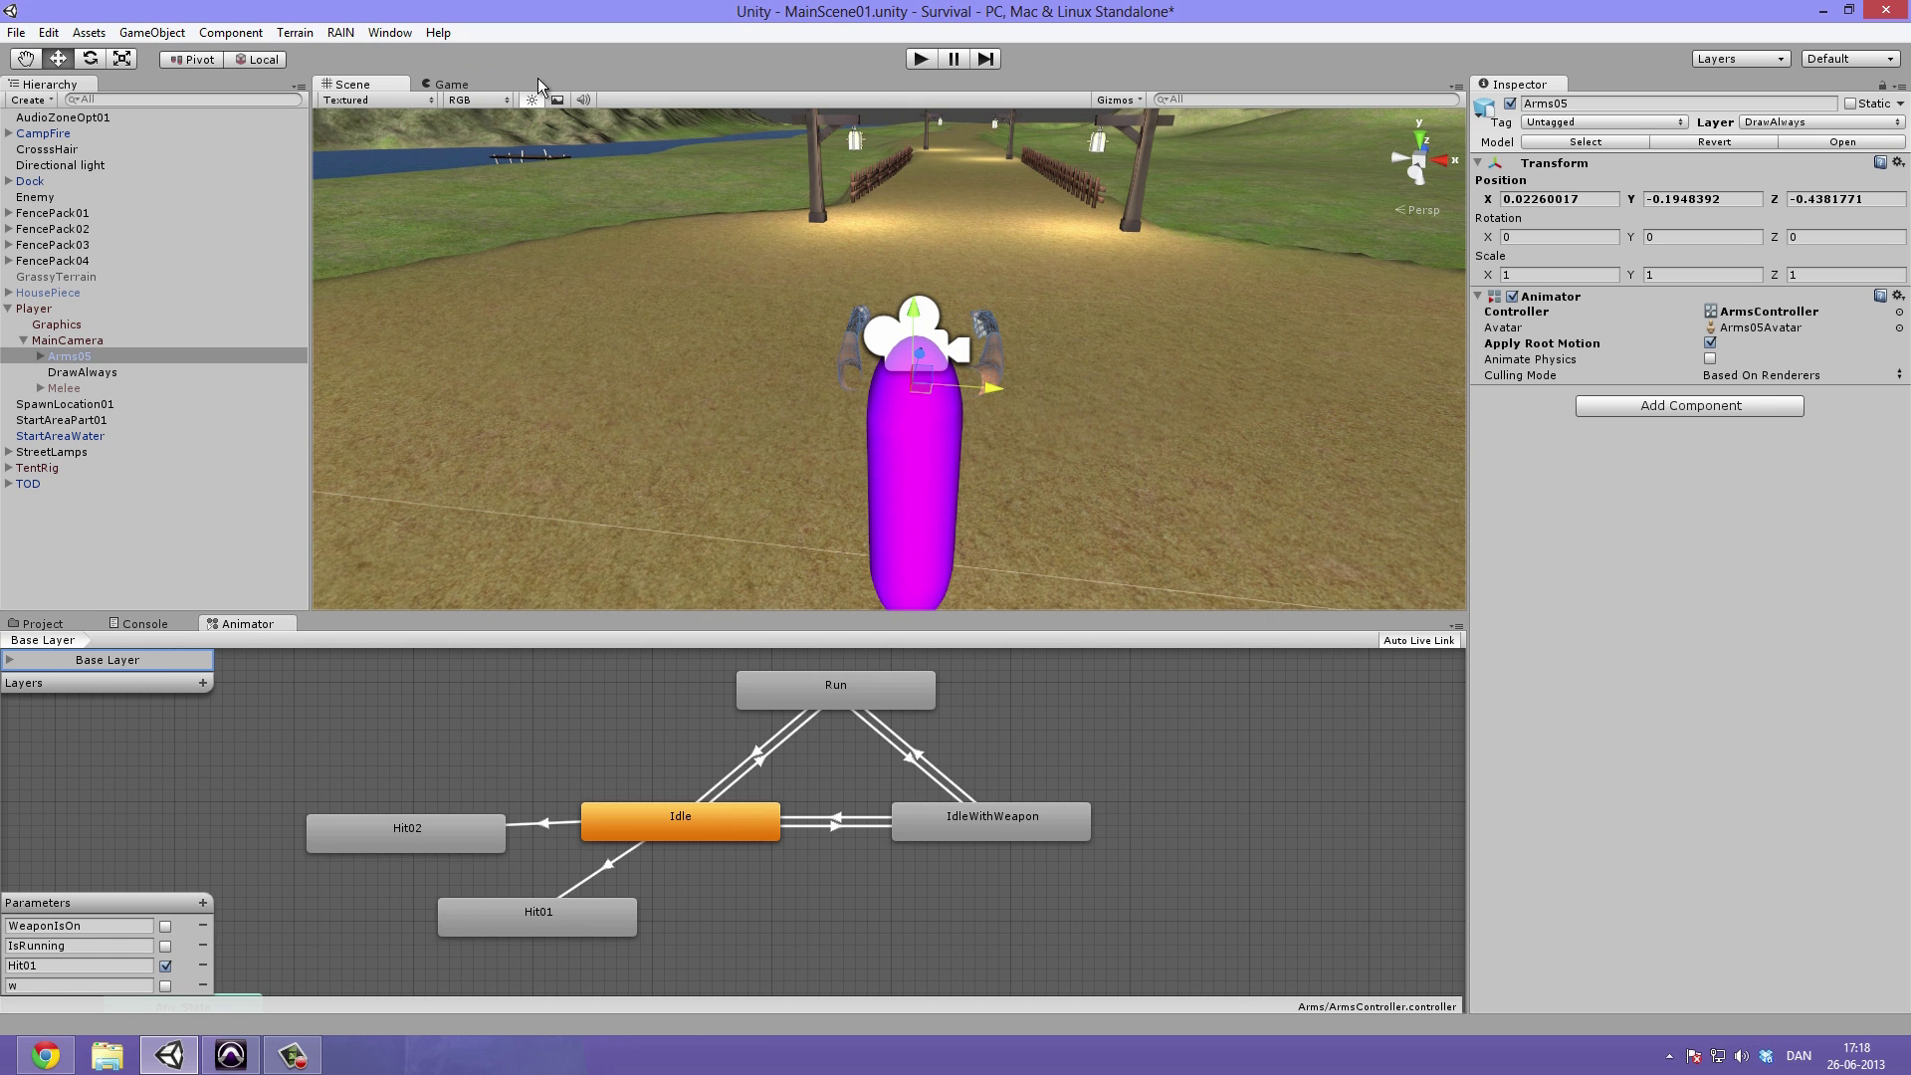
click(502, 90)
click(917, 58)
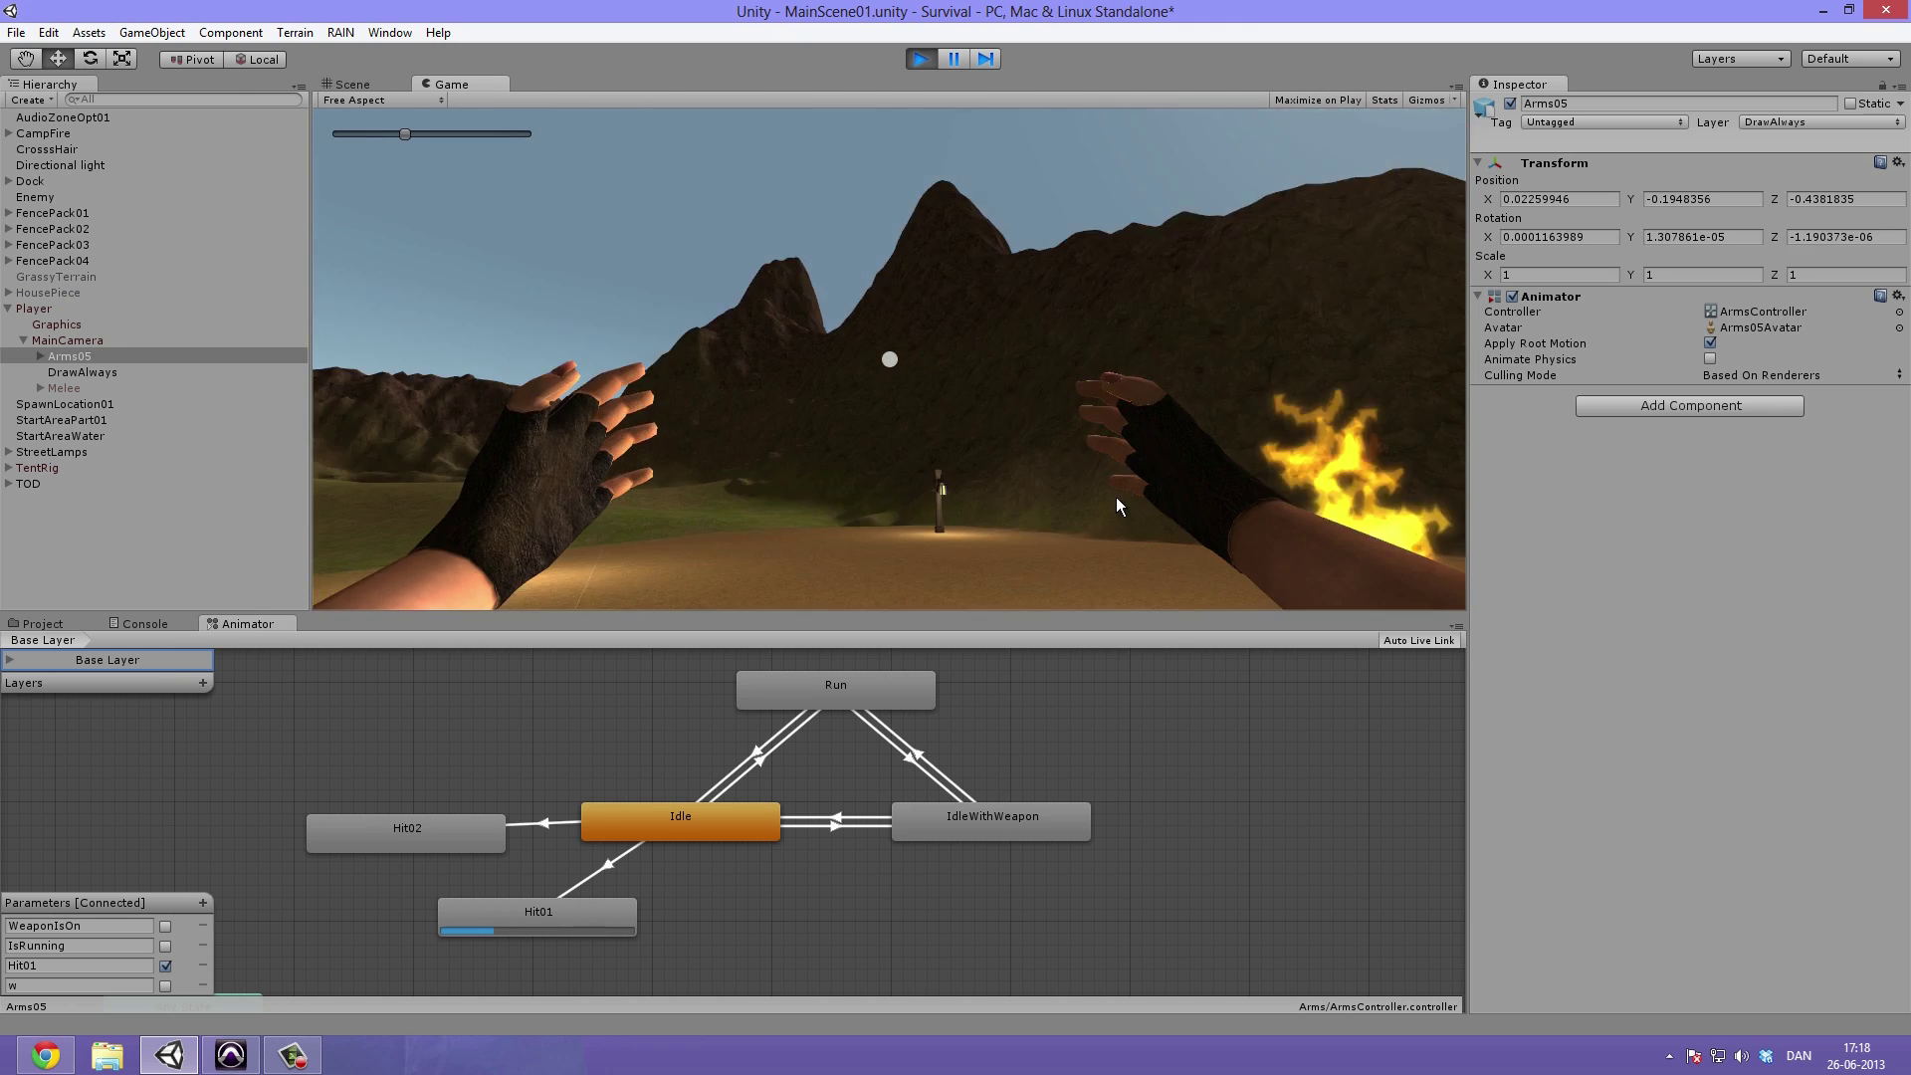
key(ctrl+p)
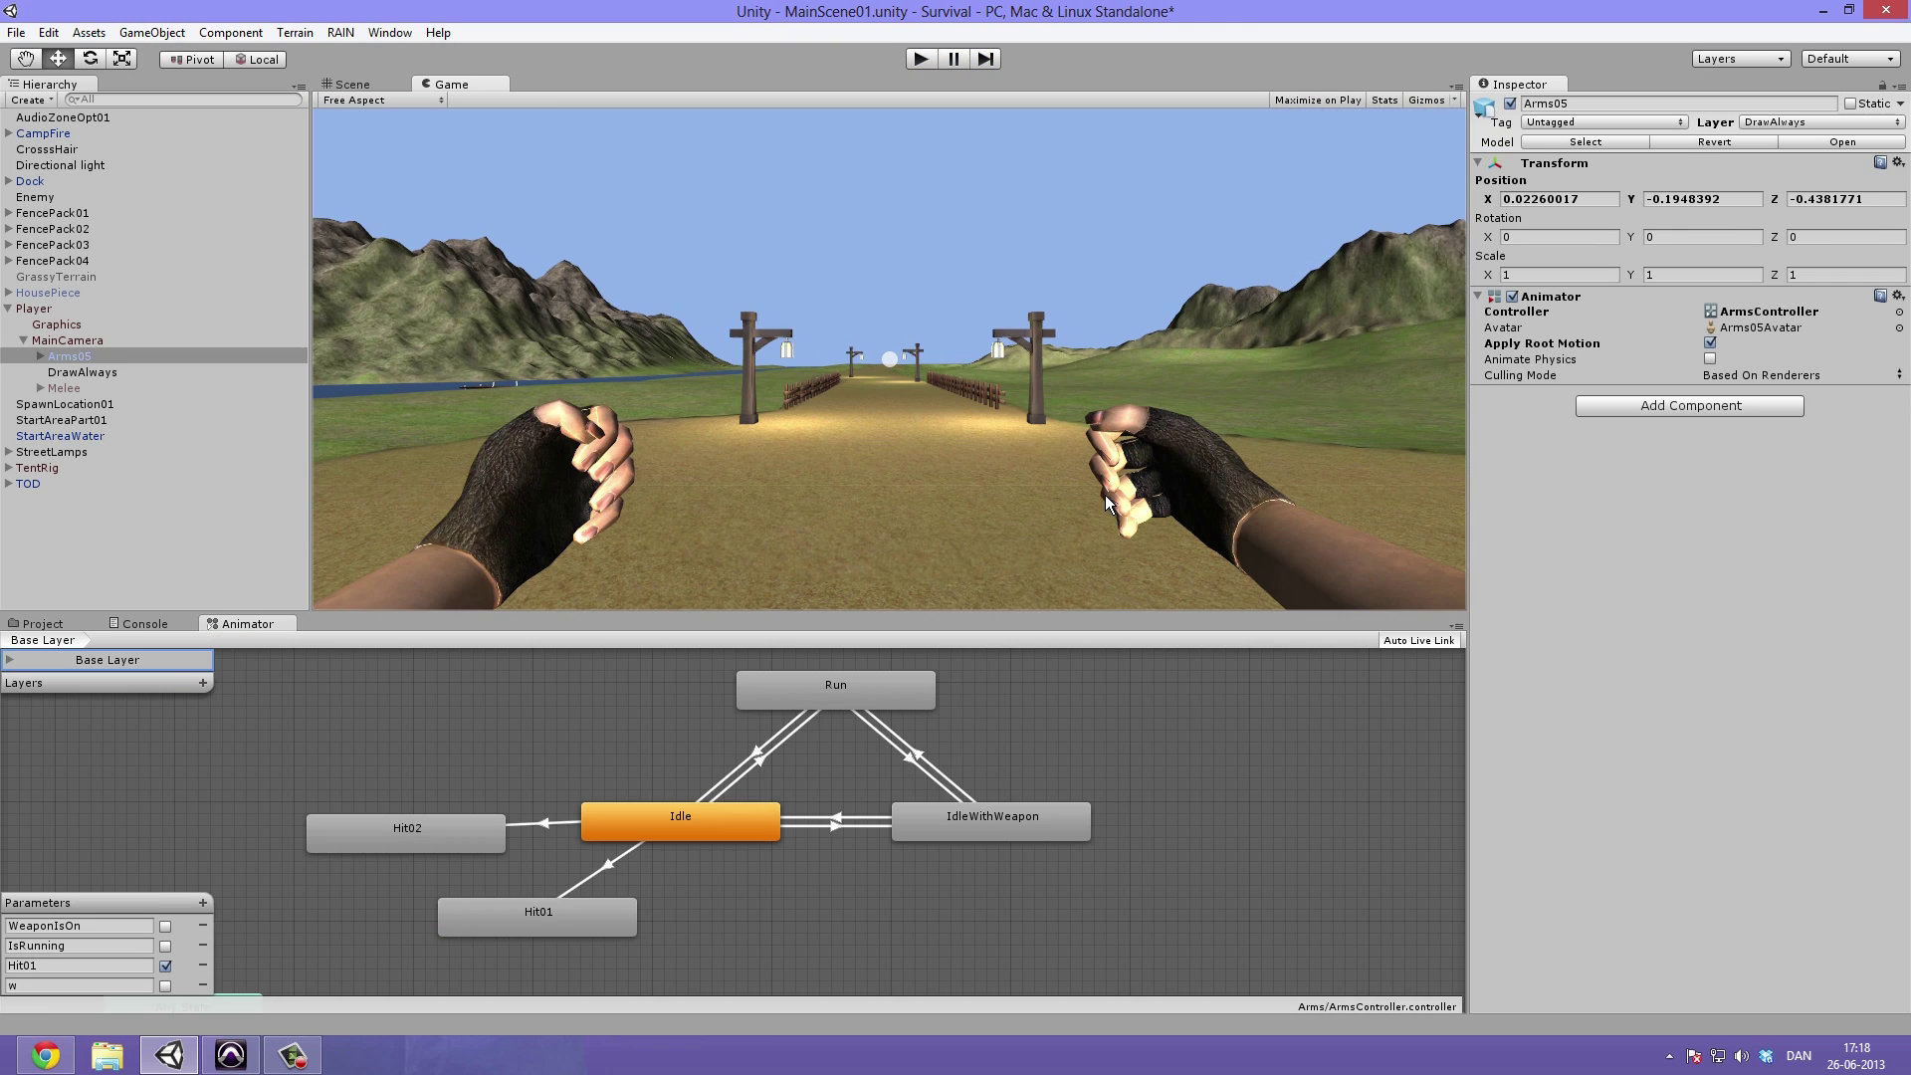
Move Arms05 to about X 0.037 and Y -0.239 and check the arms in a short game run
click(366, 86)
alt+drag(996, 299, 995, 413)
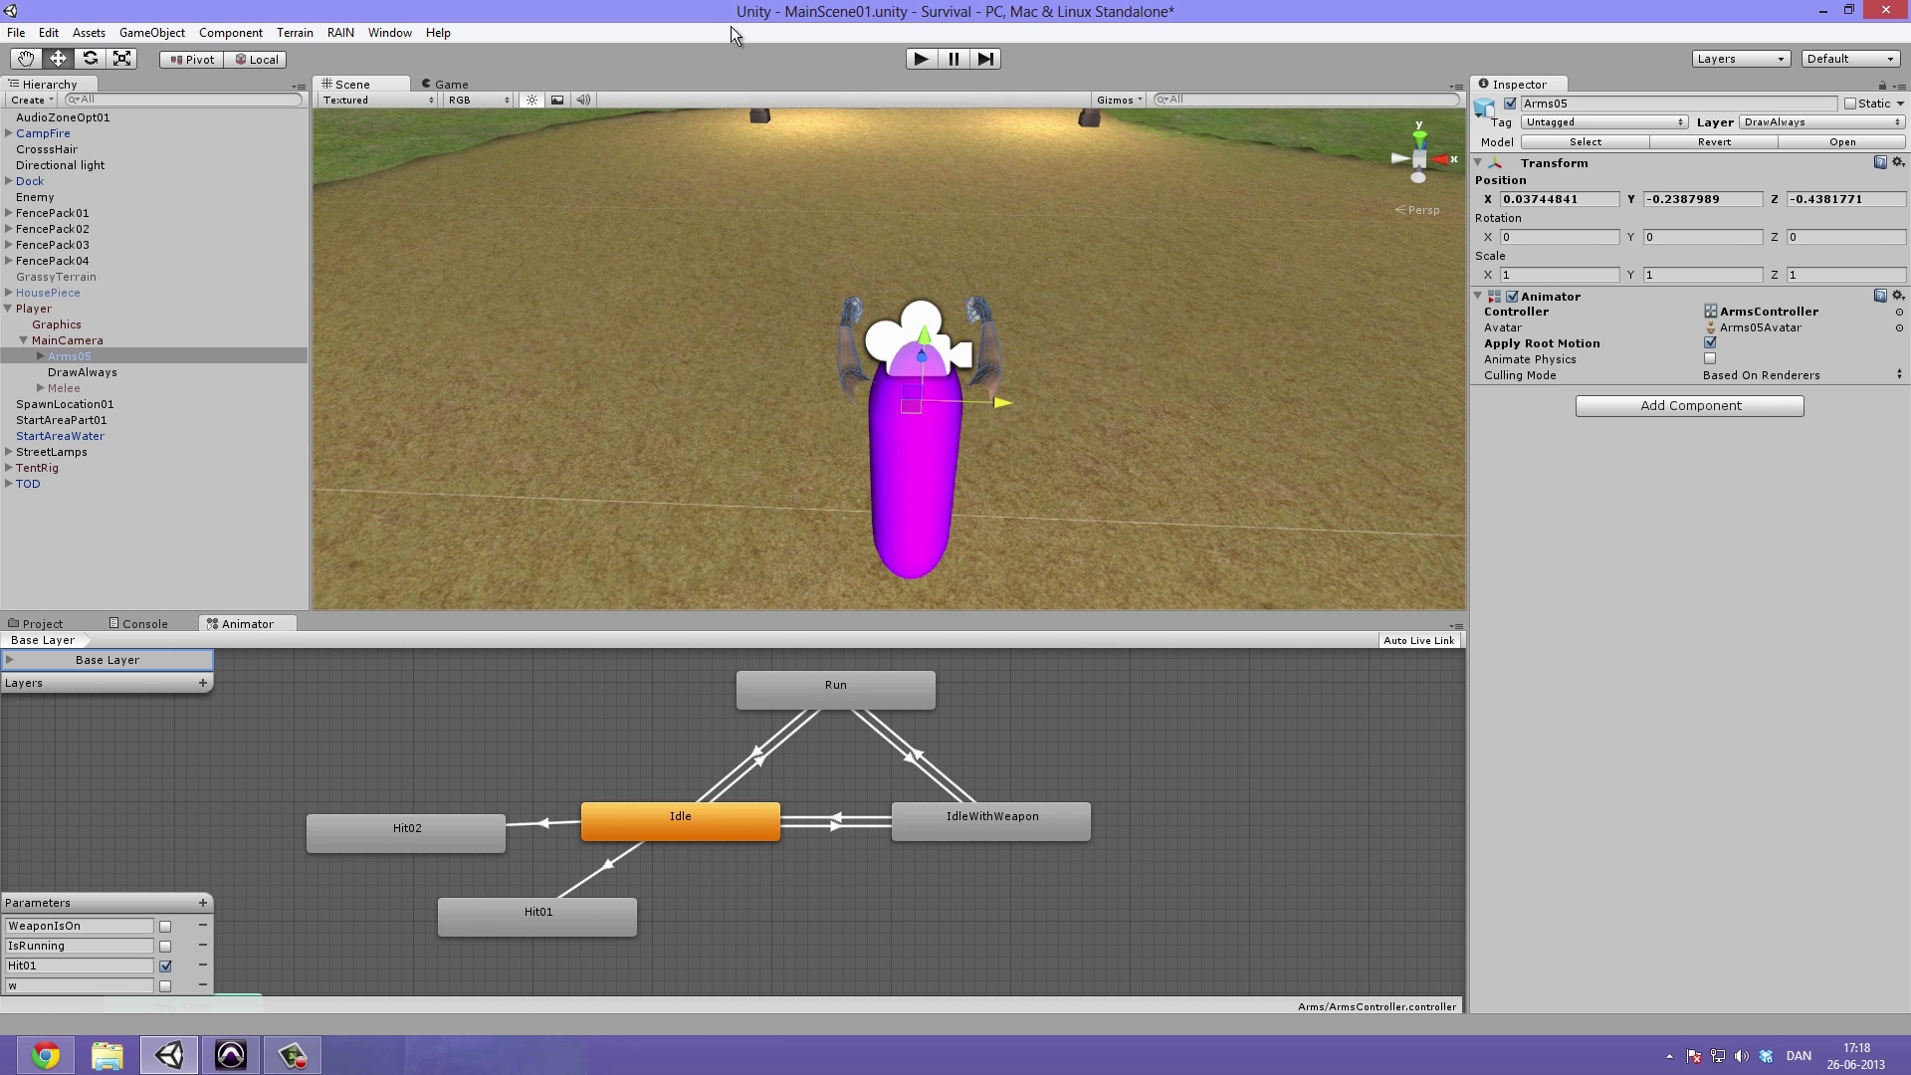
click(918, 59)
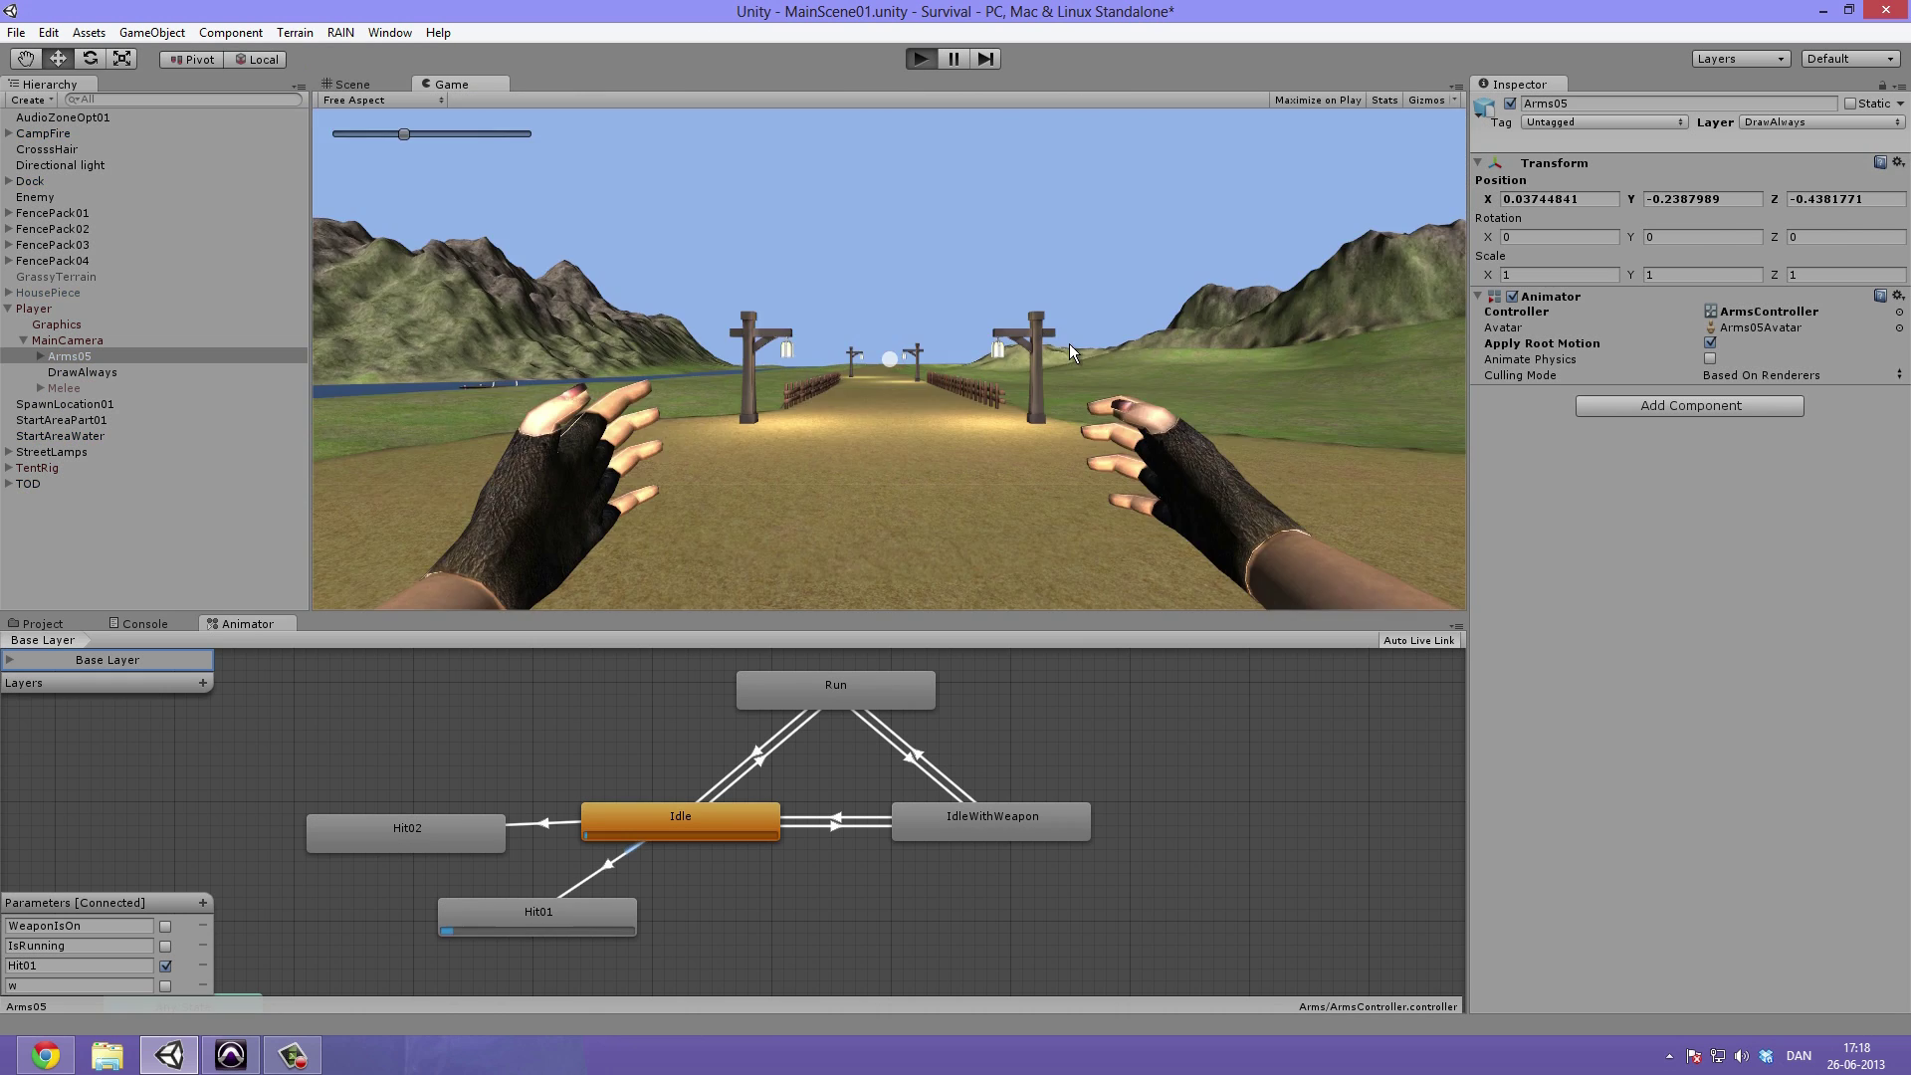
key(w)
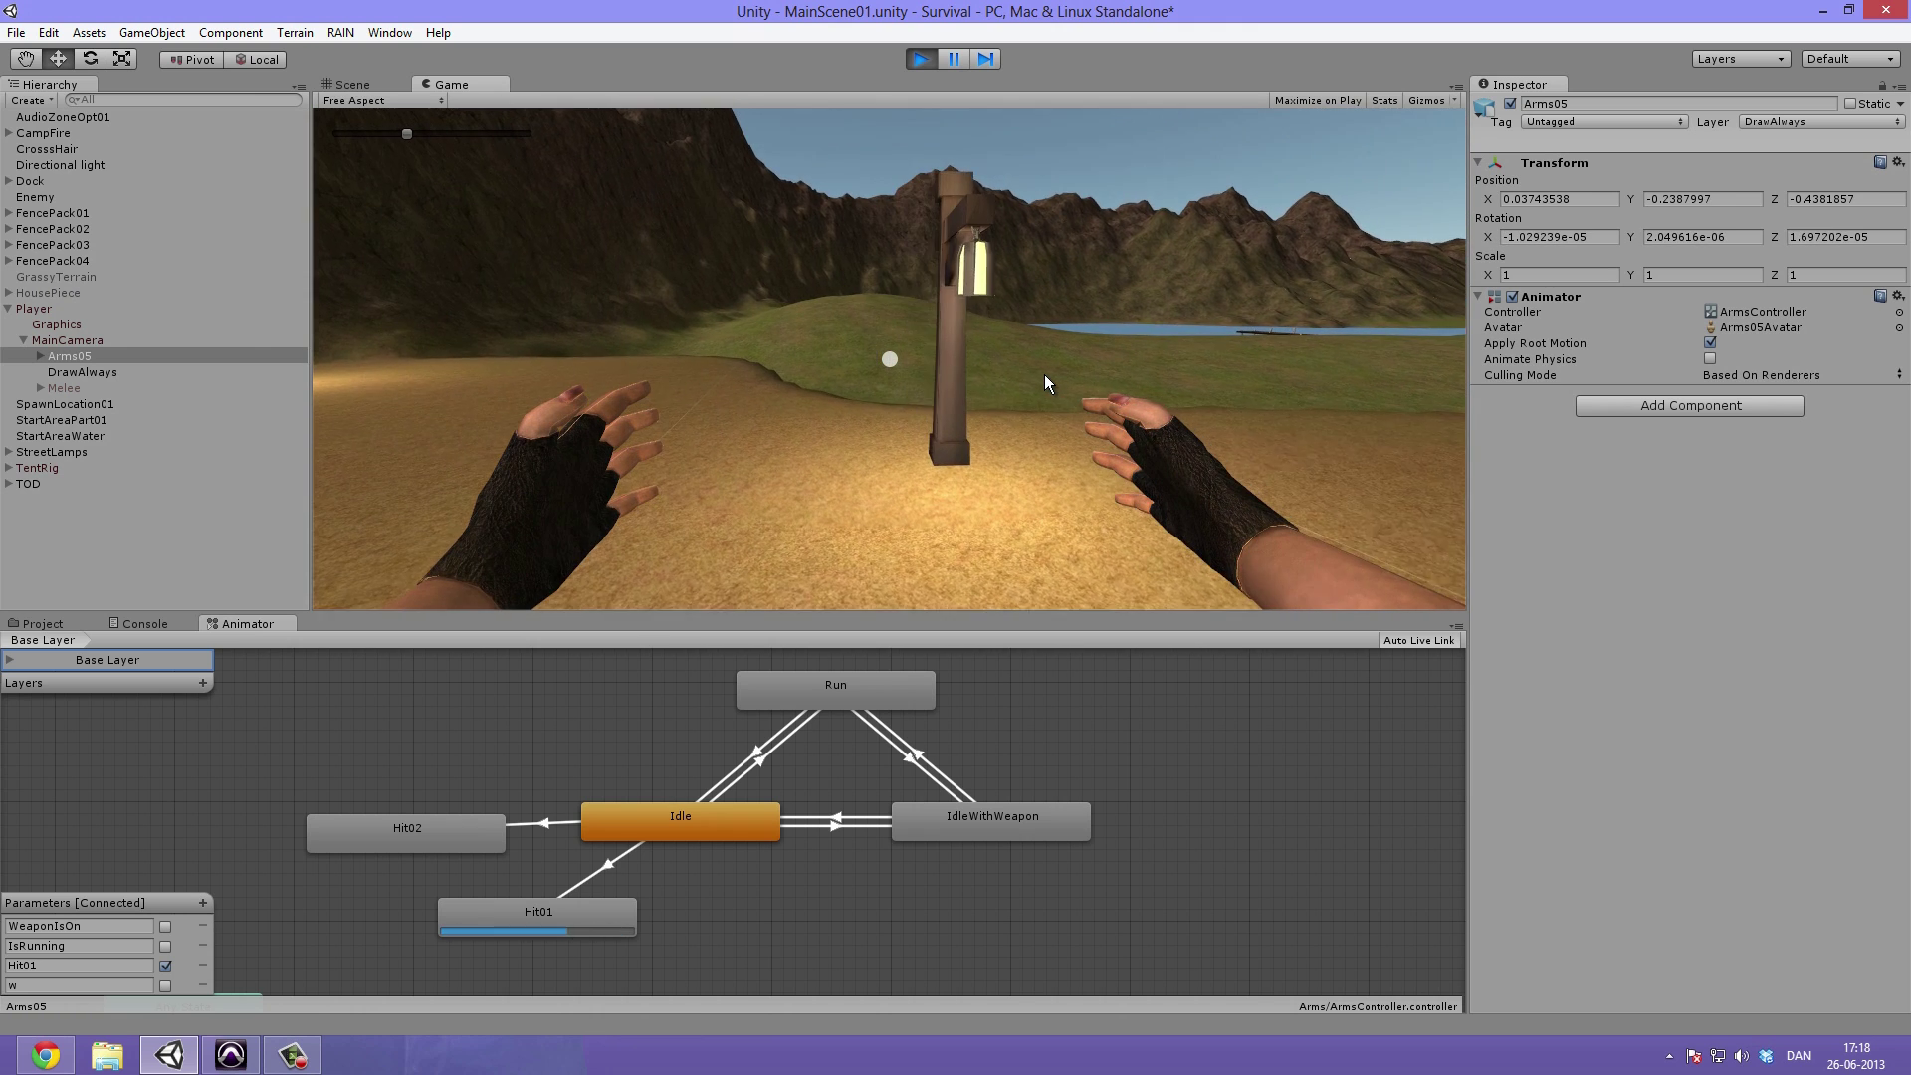
key(ctrl+p)
click(458, 85)
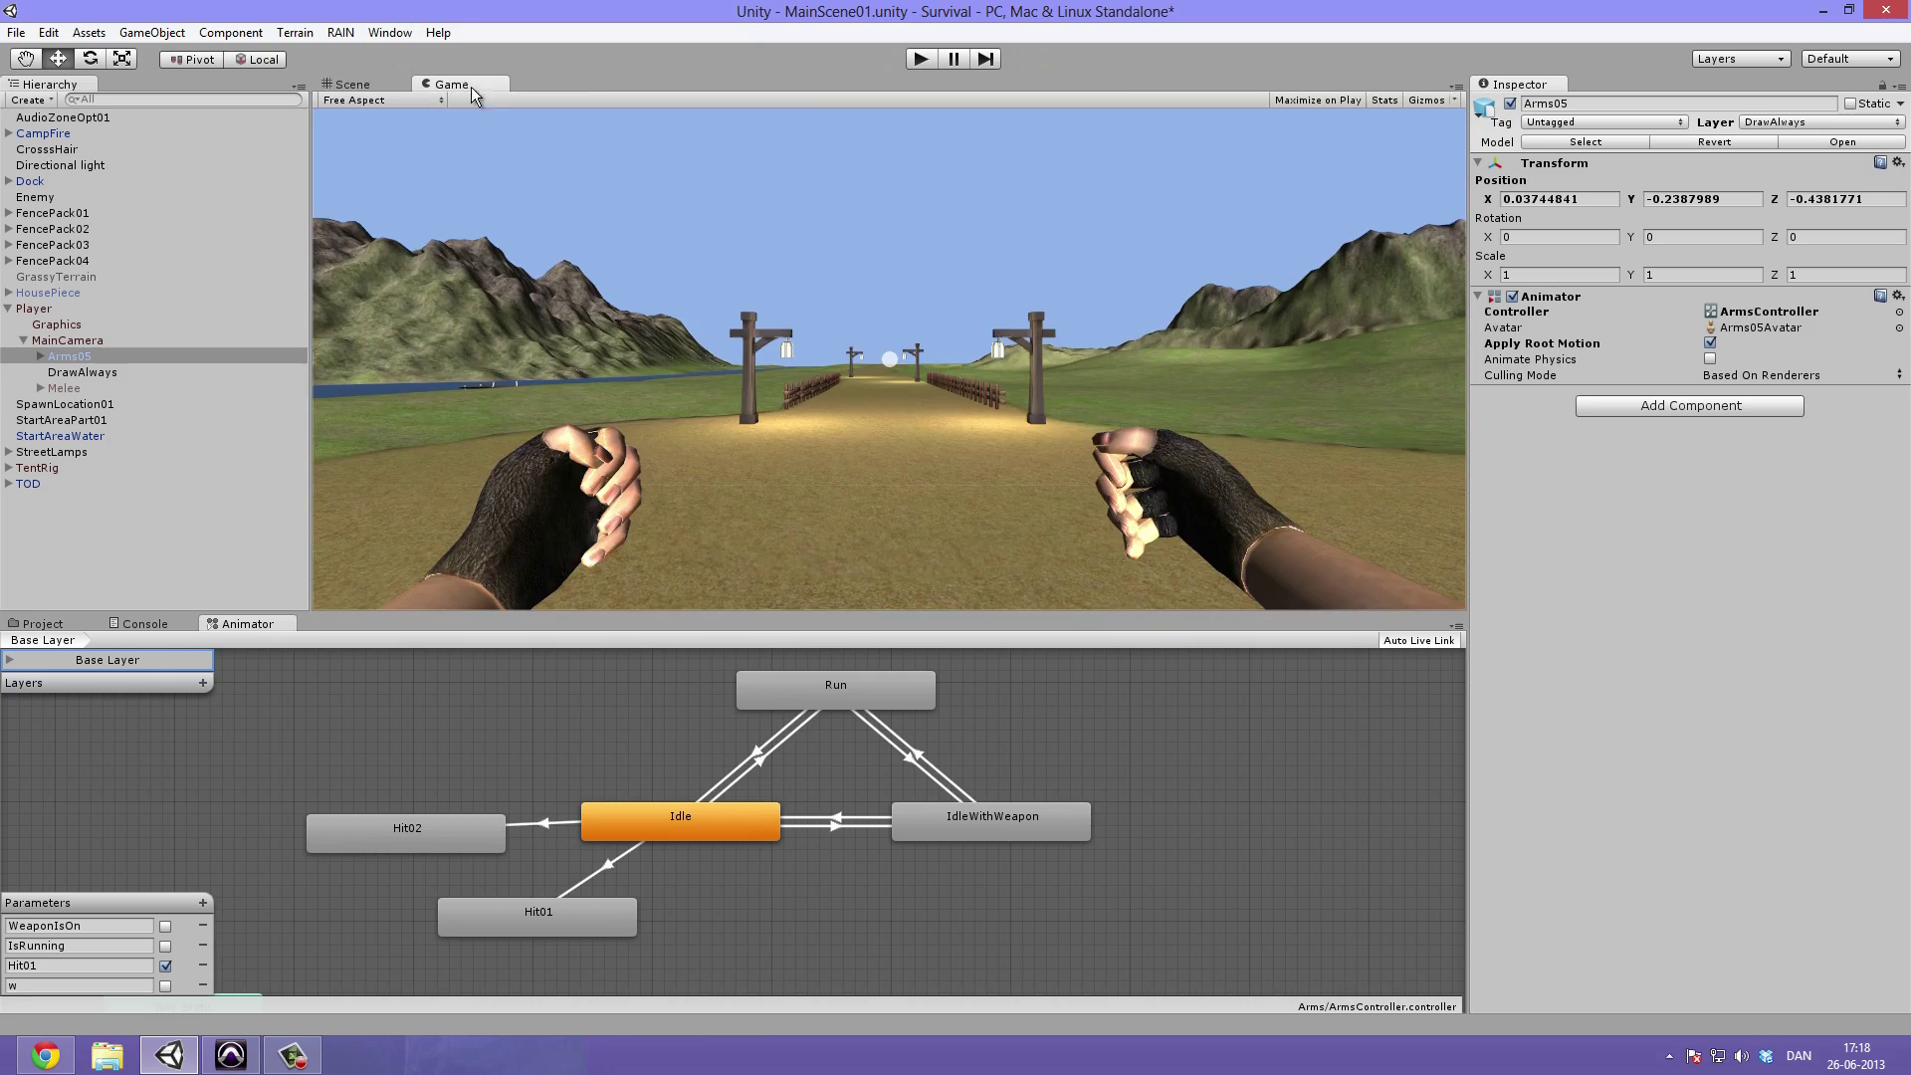
Rotate Arms05 about 2.57 degrees around its Y axis and check the arms in a short game run
click(350, 84)
alt+drag(476, 179, 930, 366)
key(e)
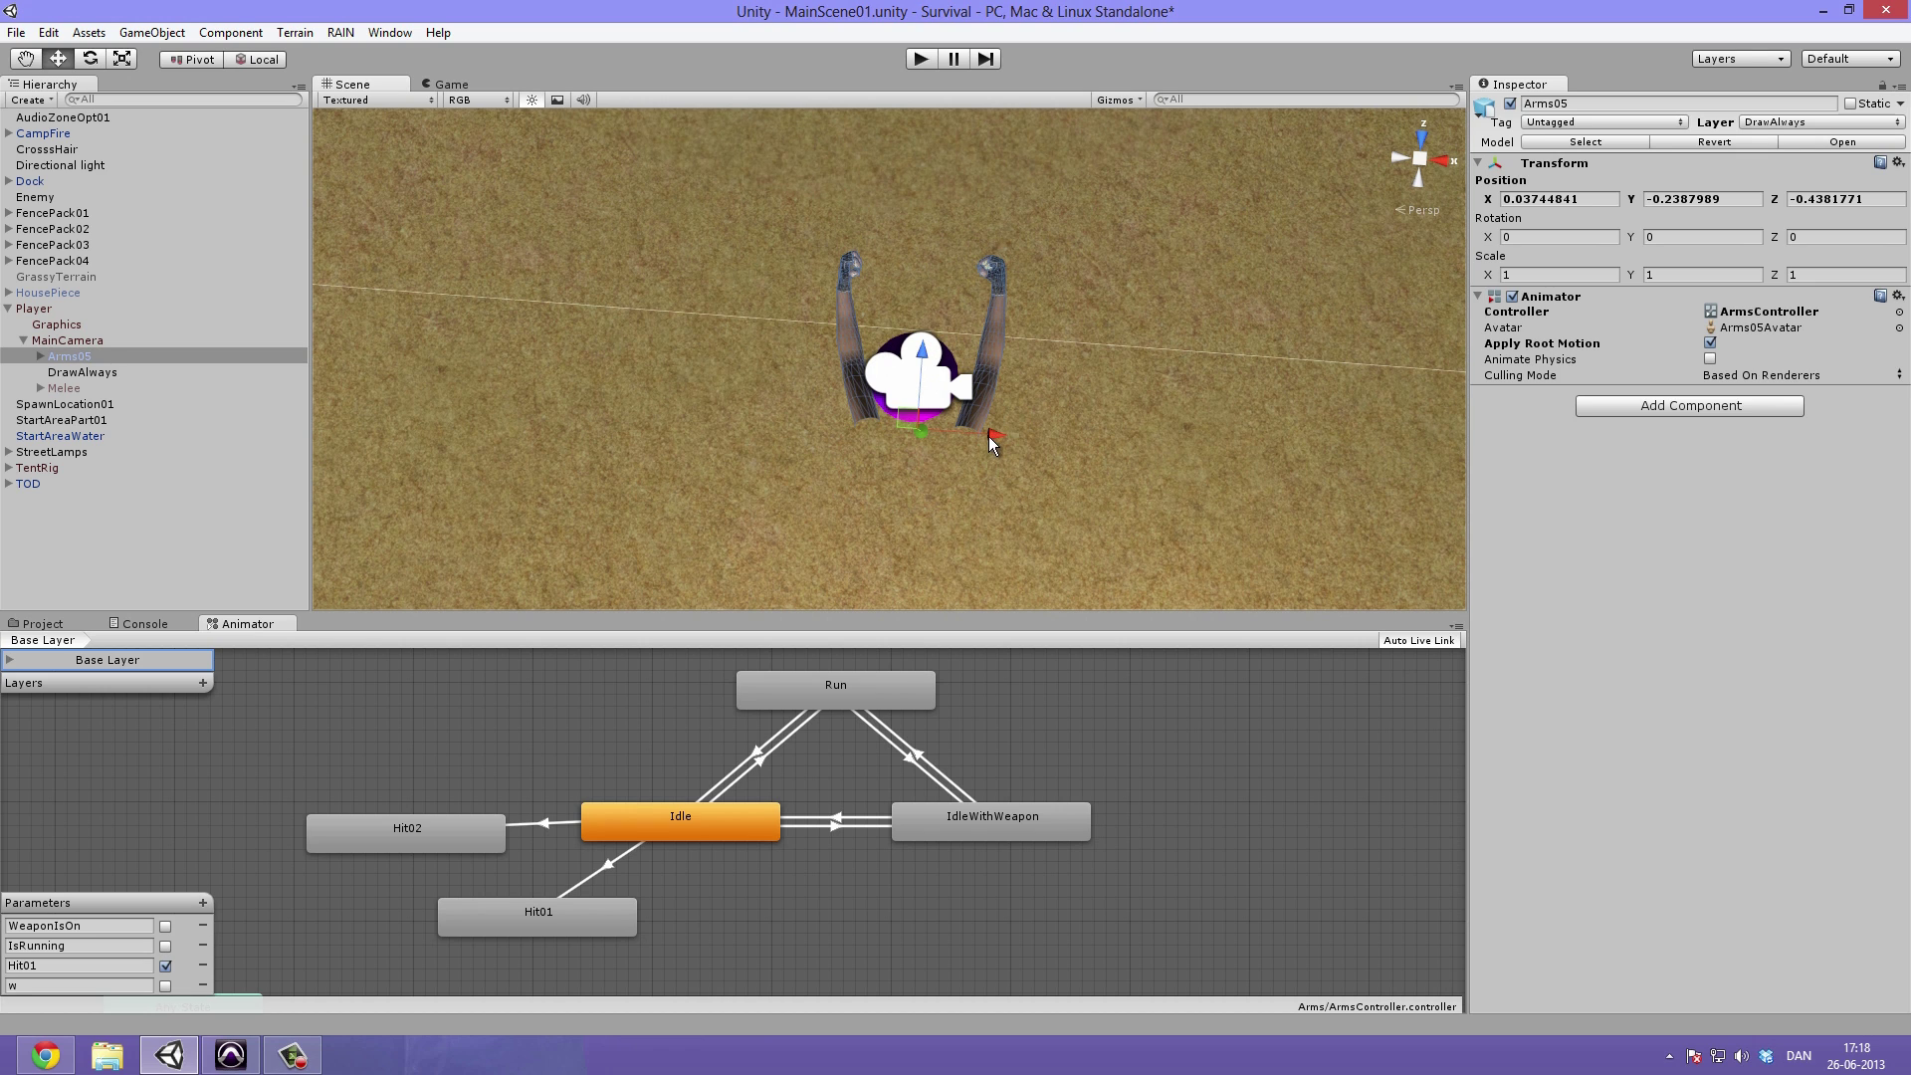
drag(960, 361, 964, 363)
click(480, 81)
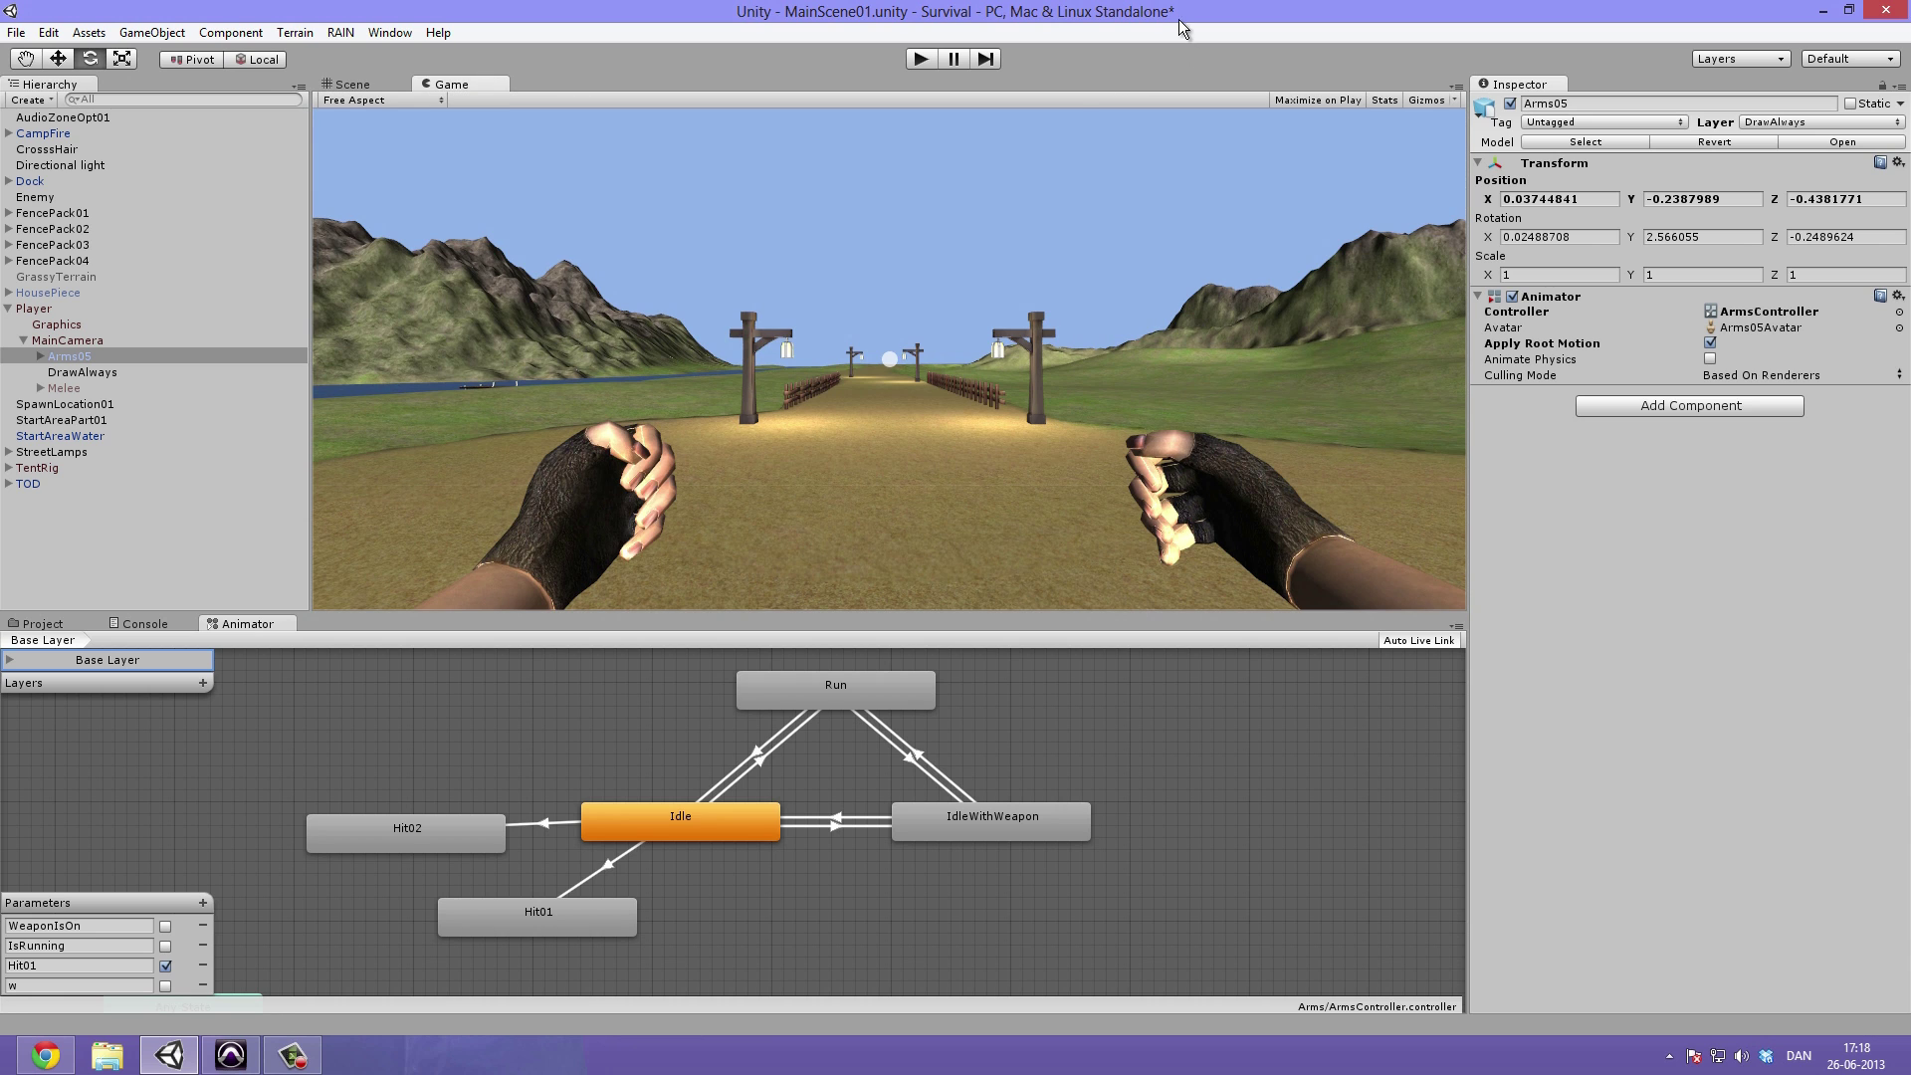
click(918, 58)
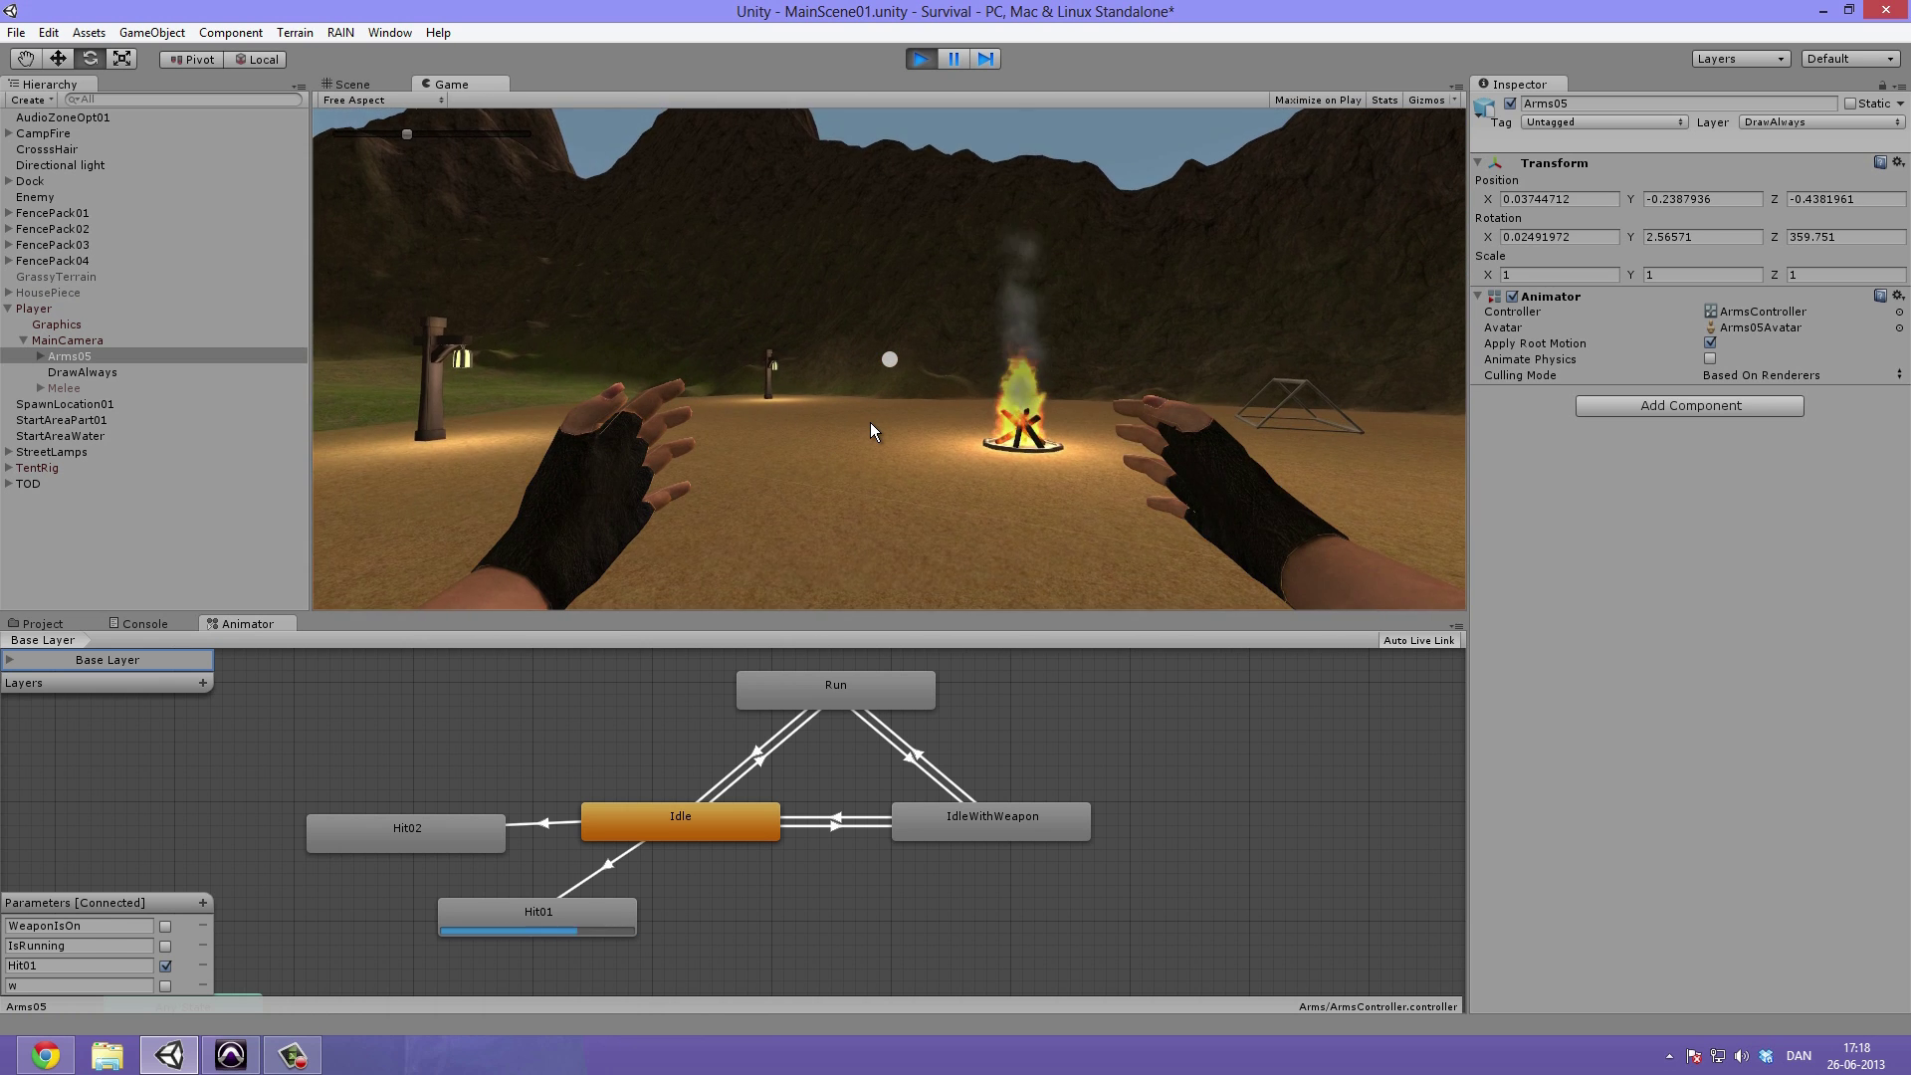
key(ctrl+p)
Move Arms05 sideways to about X -0.0098 and check its placement in the game view
click(387, 84)
key(w)
drag(993, 438, 992, 438)
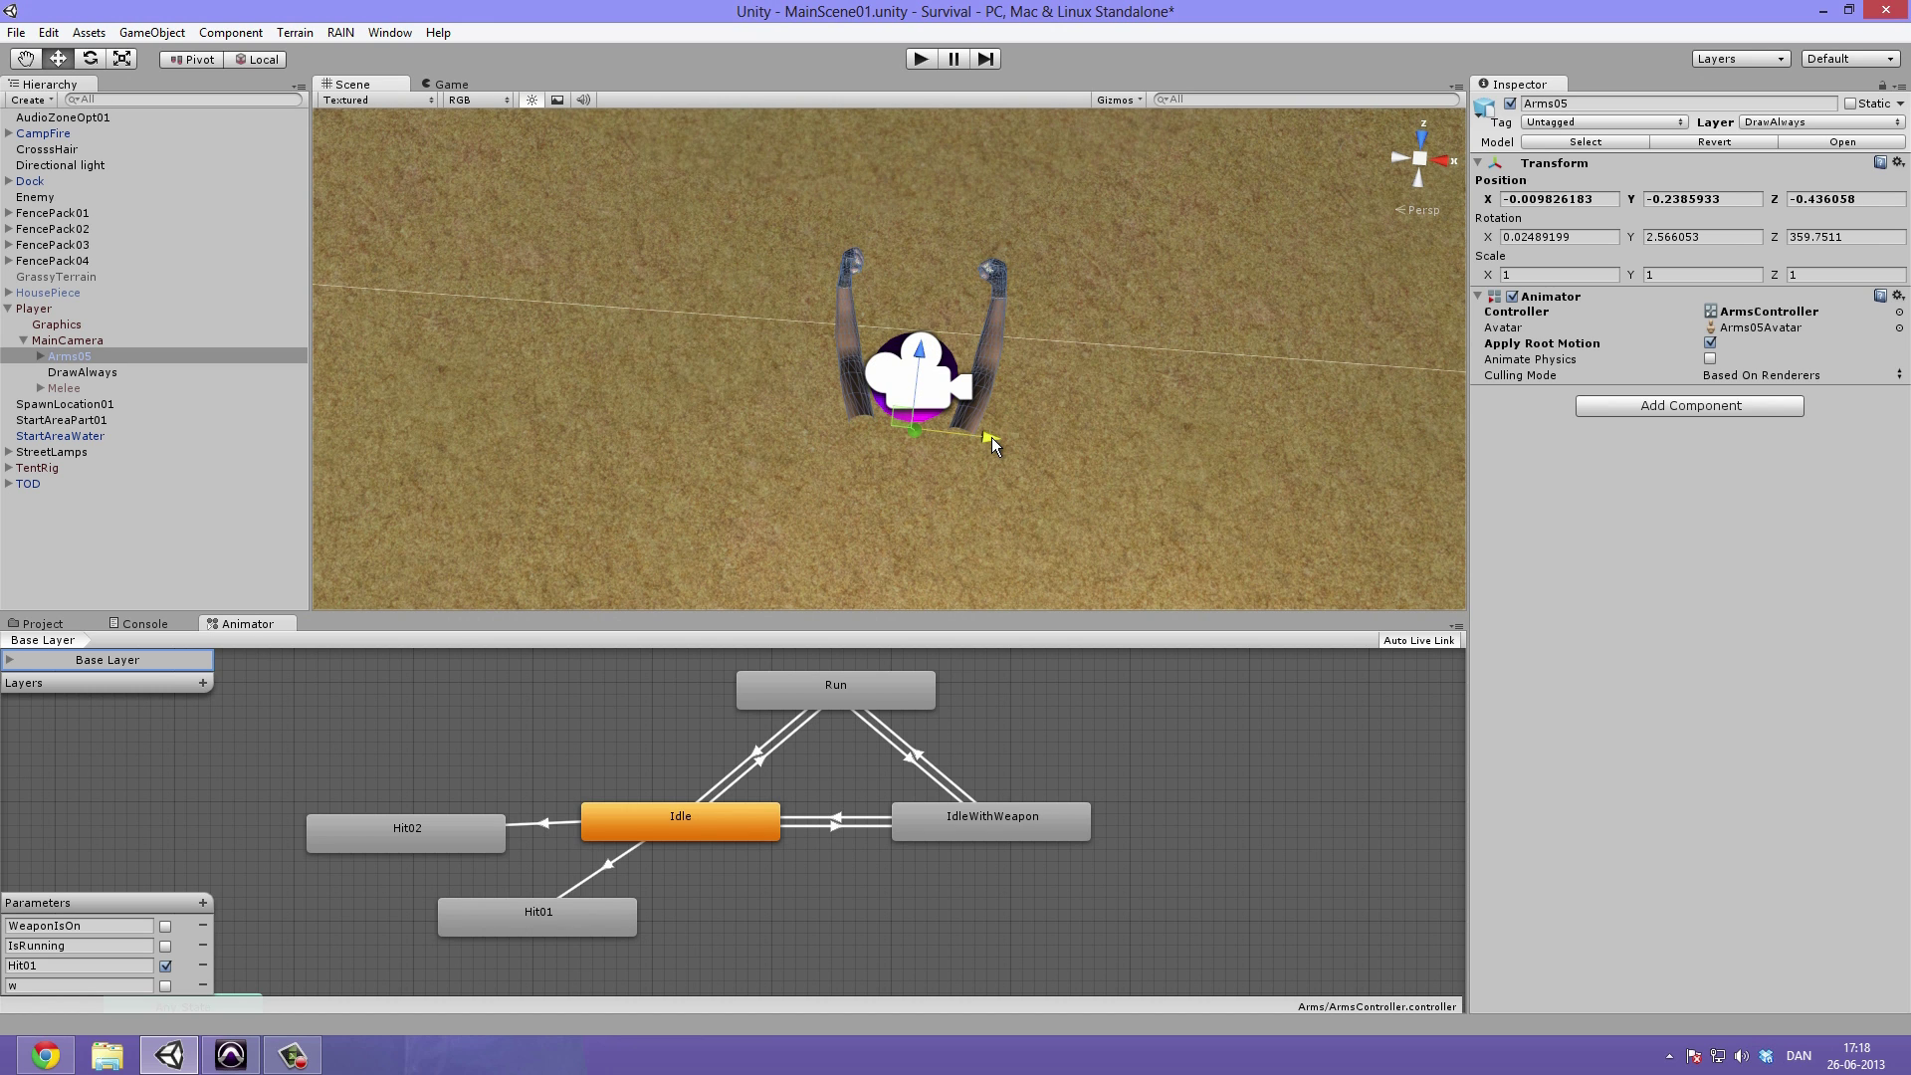
click(453, 84)
Run the game, turn off the Hit01 parameter while inspecting the Hit01 and Idle states, and stop the game
click(920, 57)
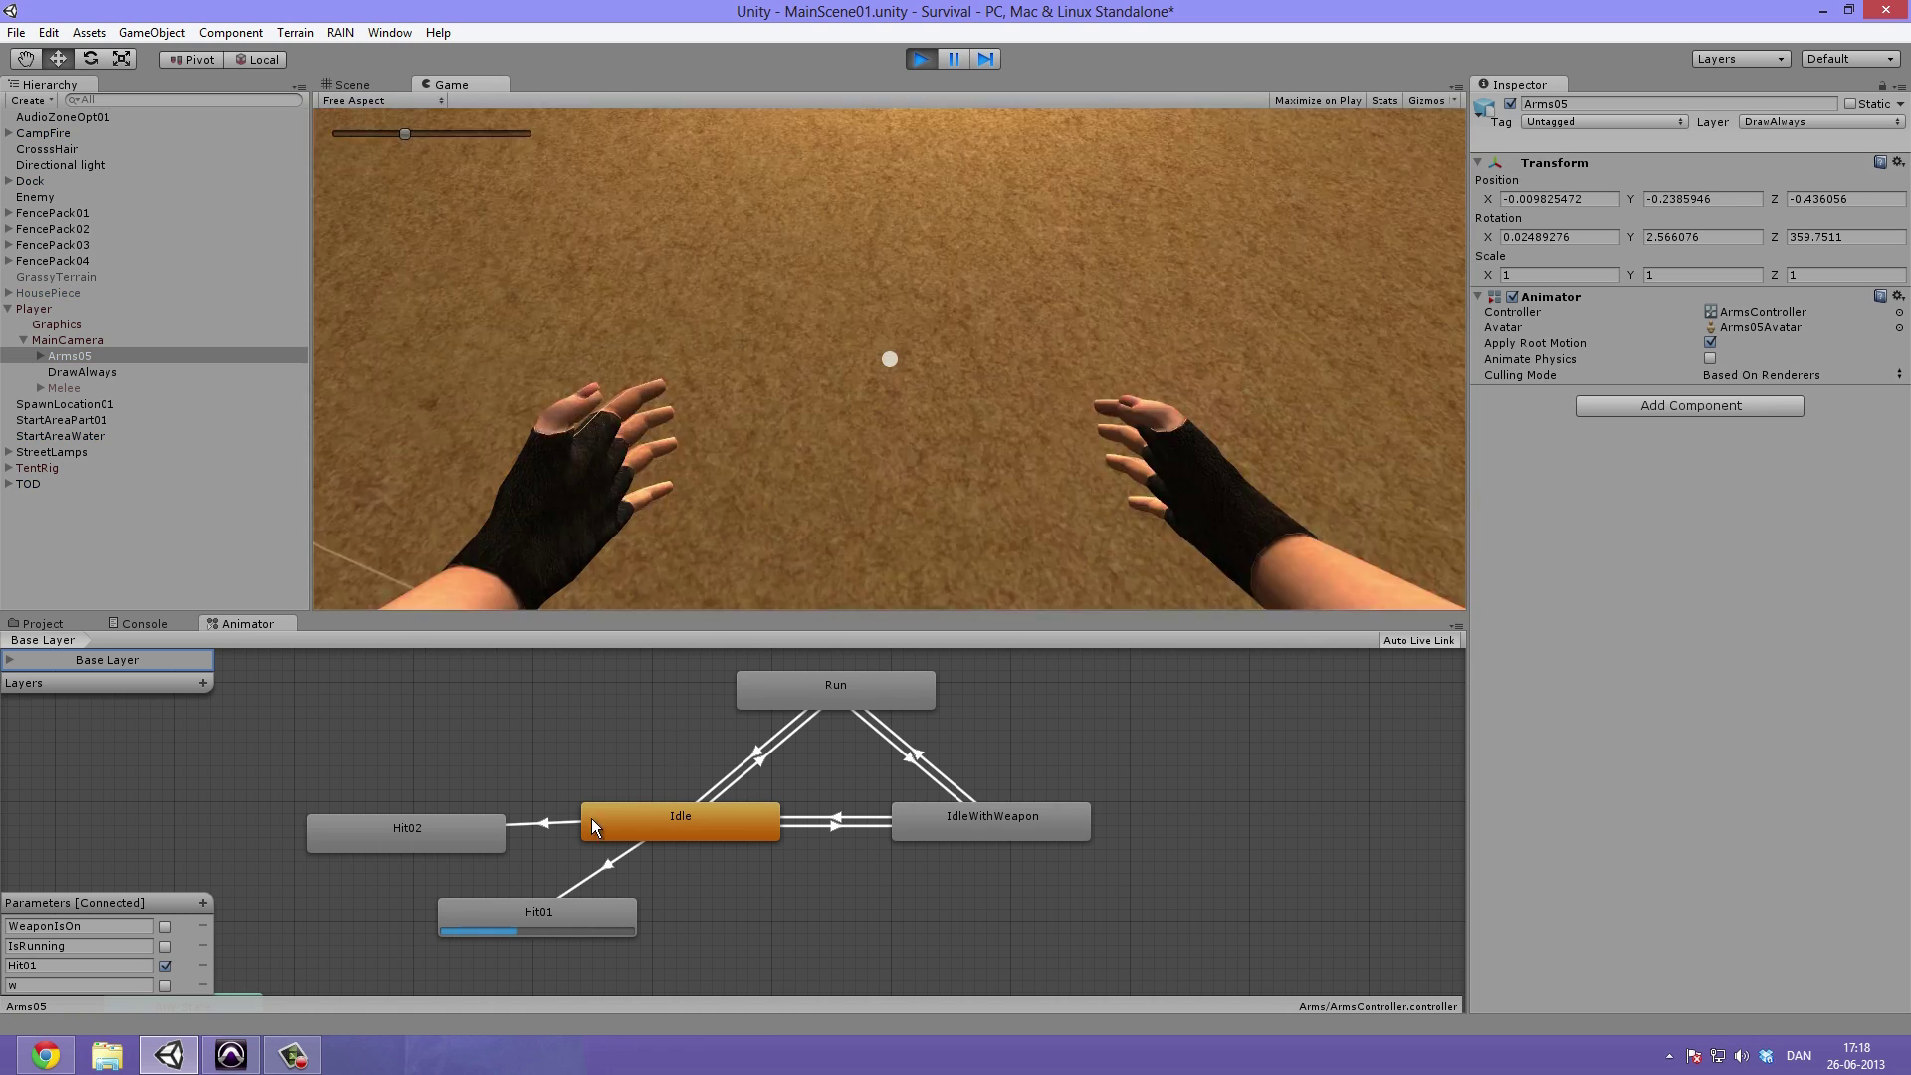
click(166, 964)
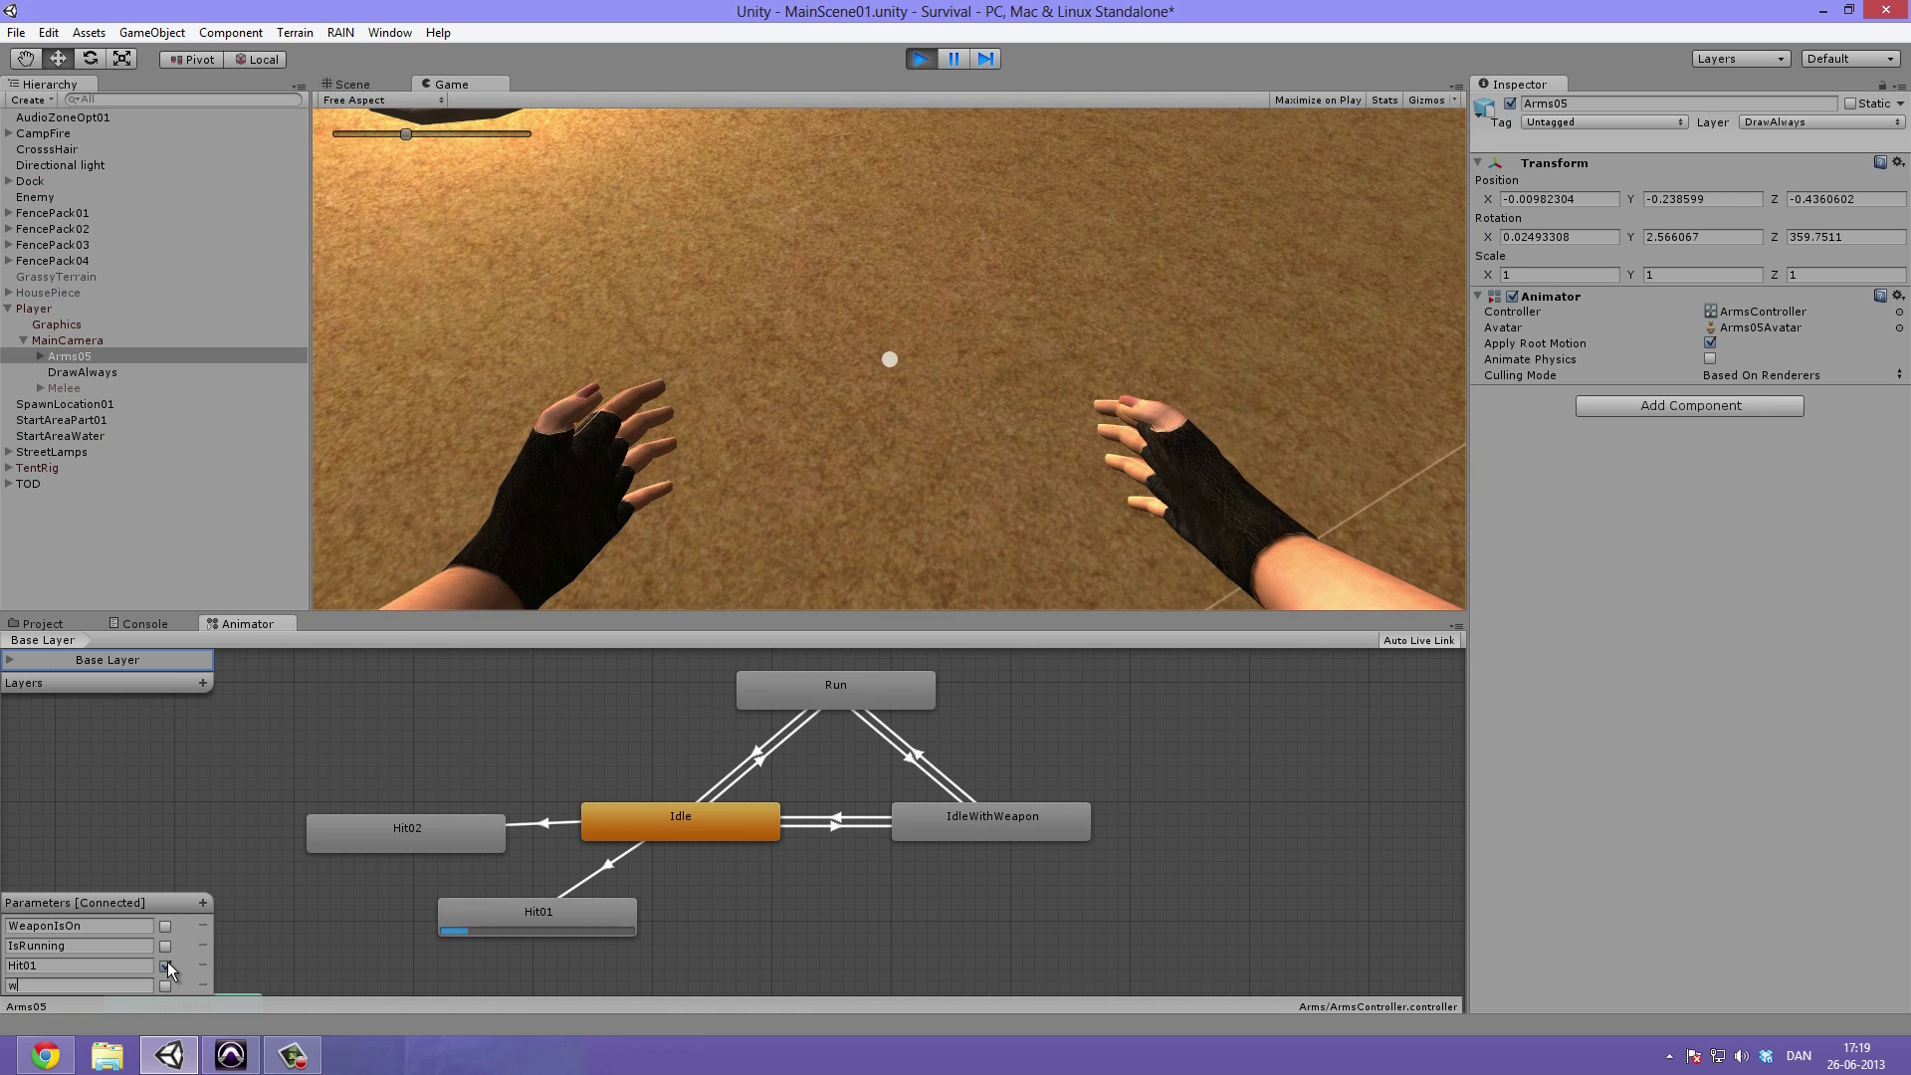
click(540, 921)
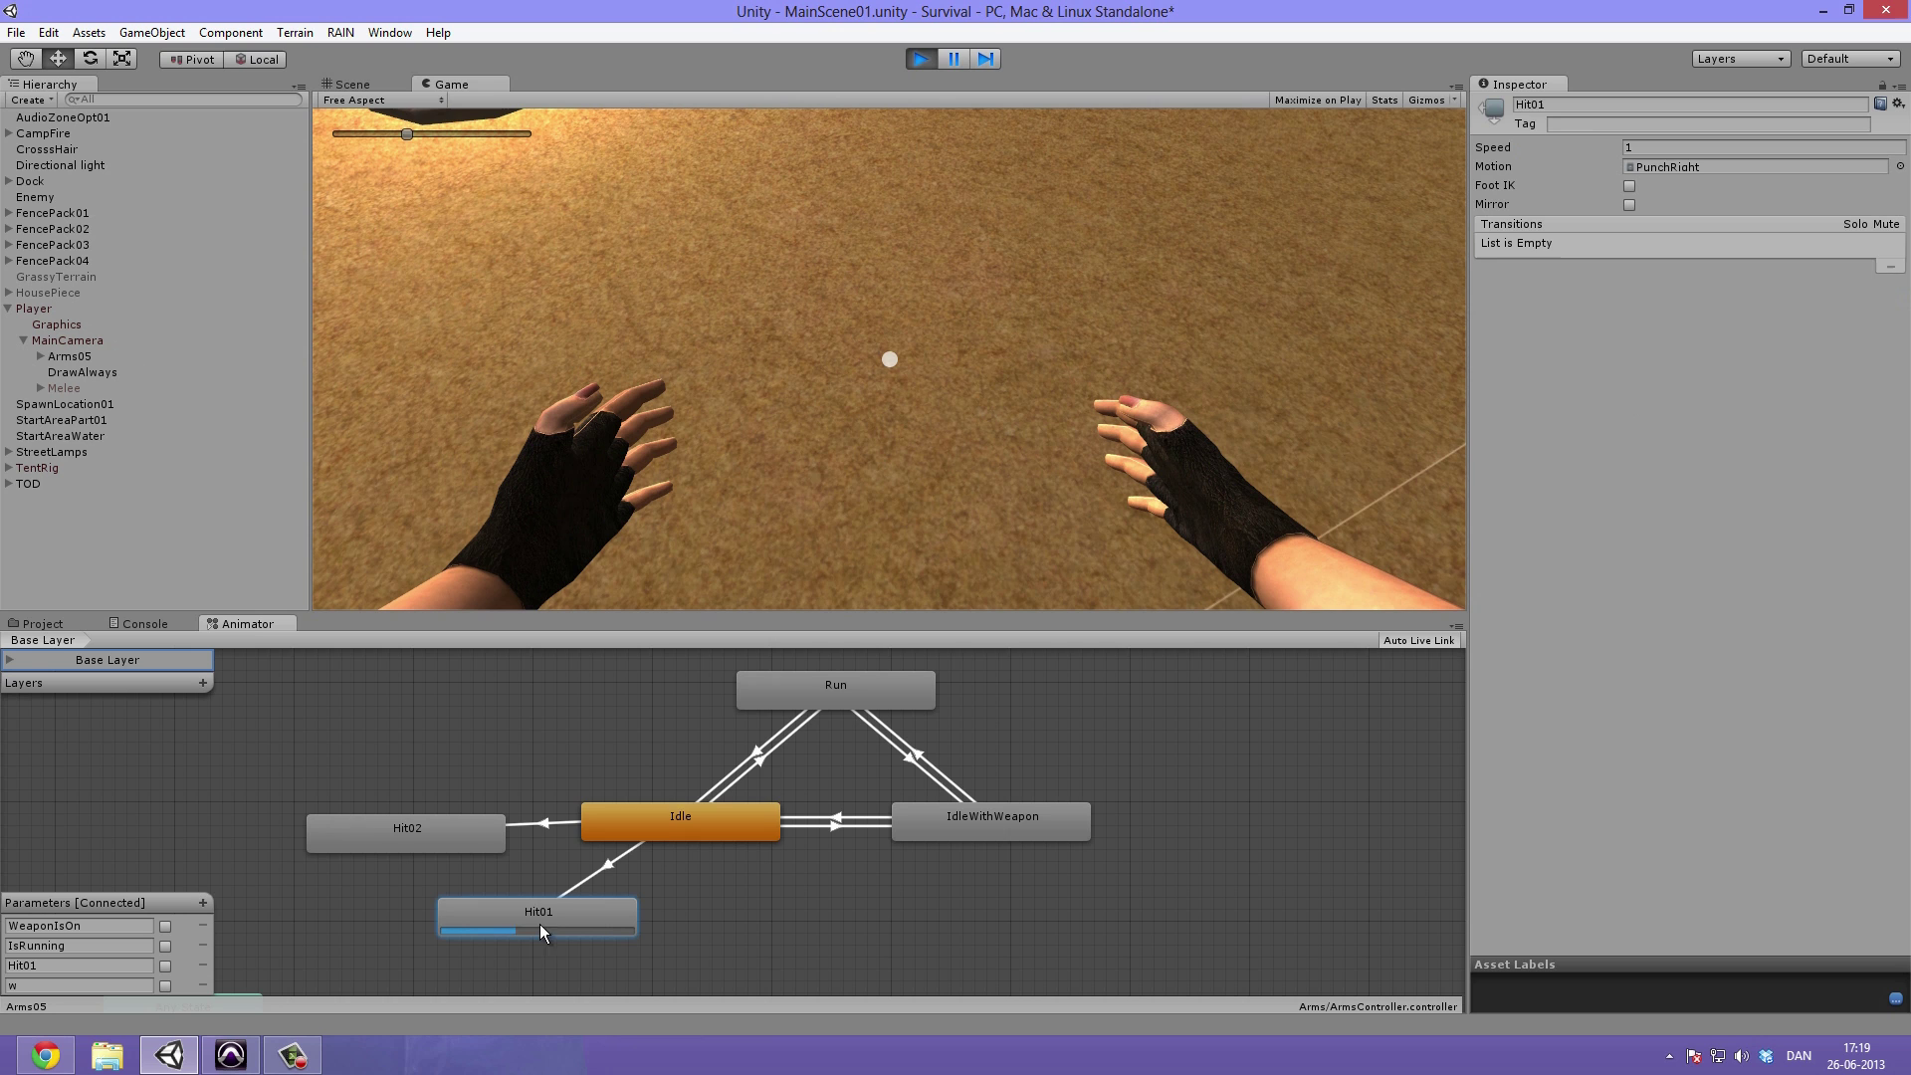
click(653, 815)
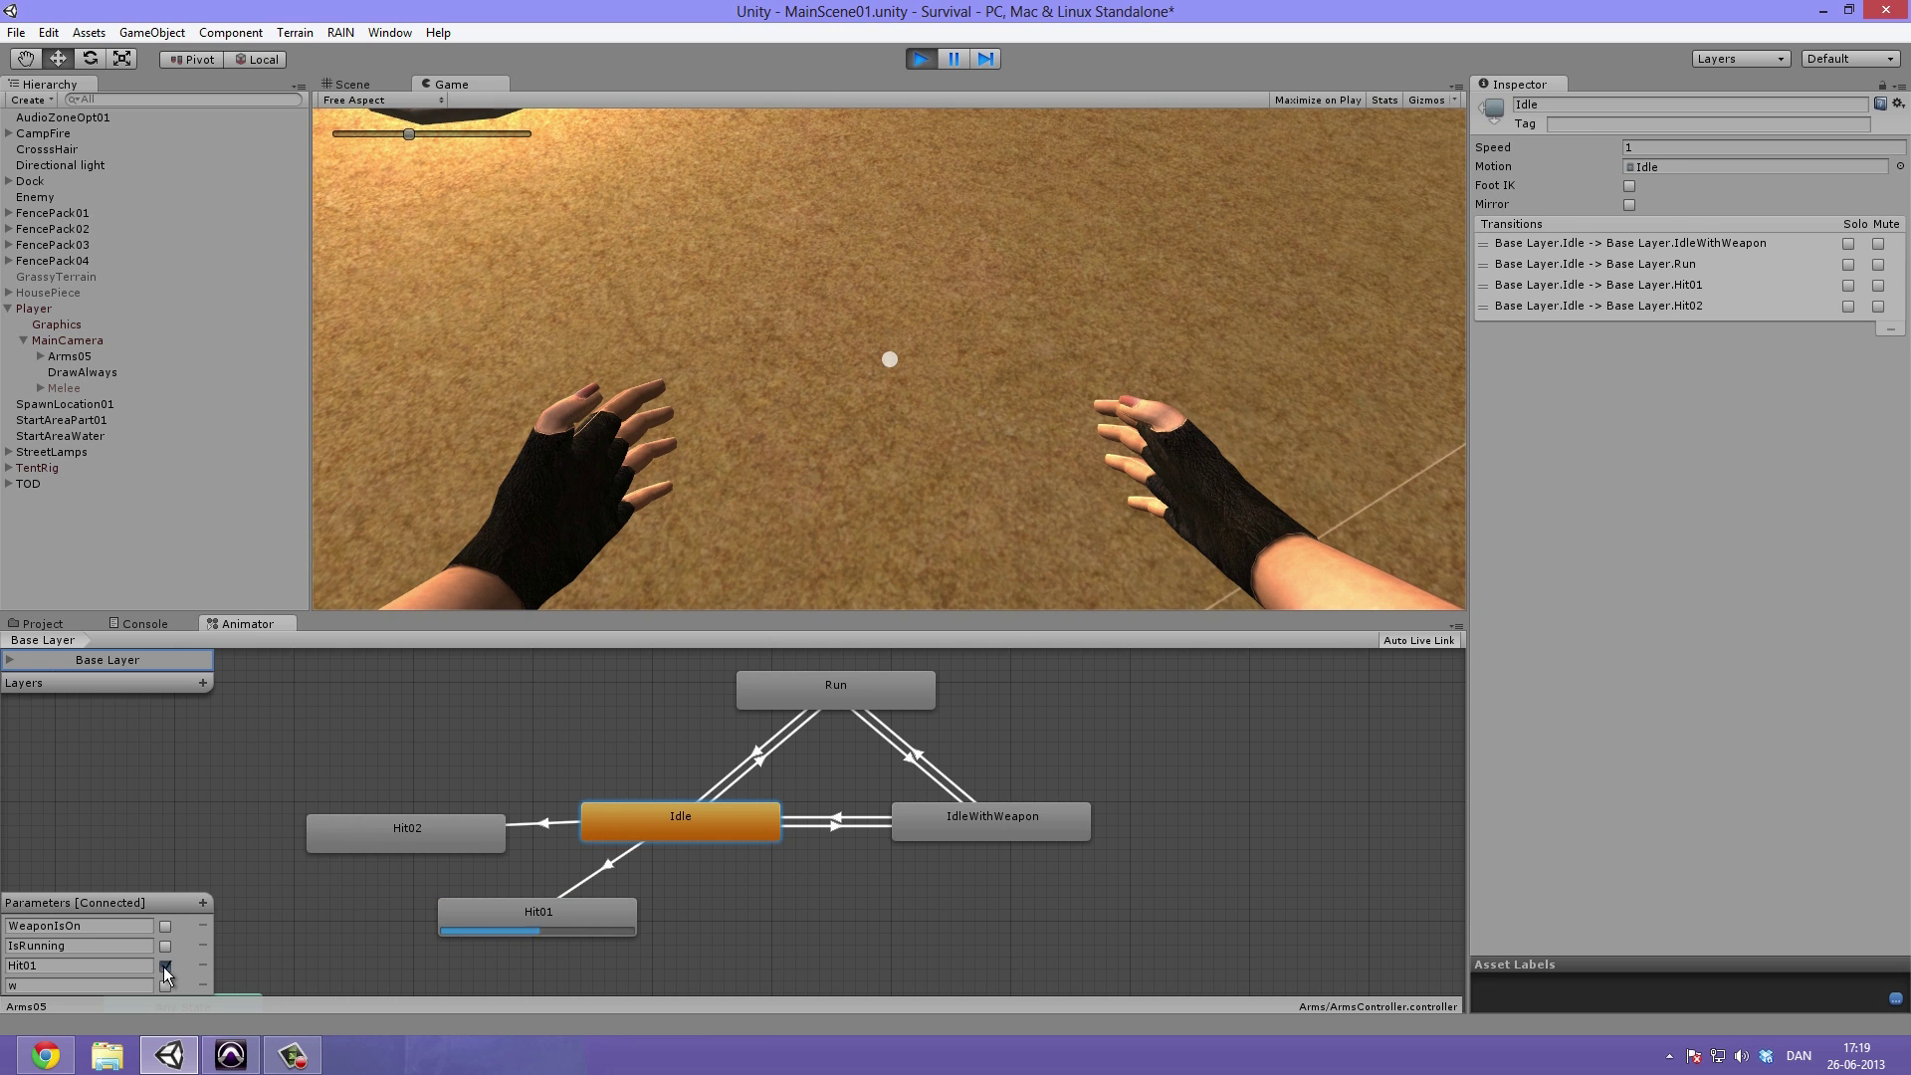
click(921, 58)
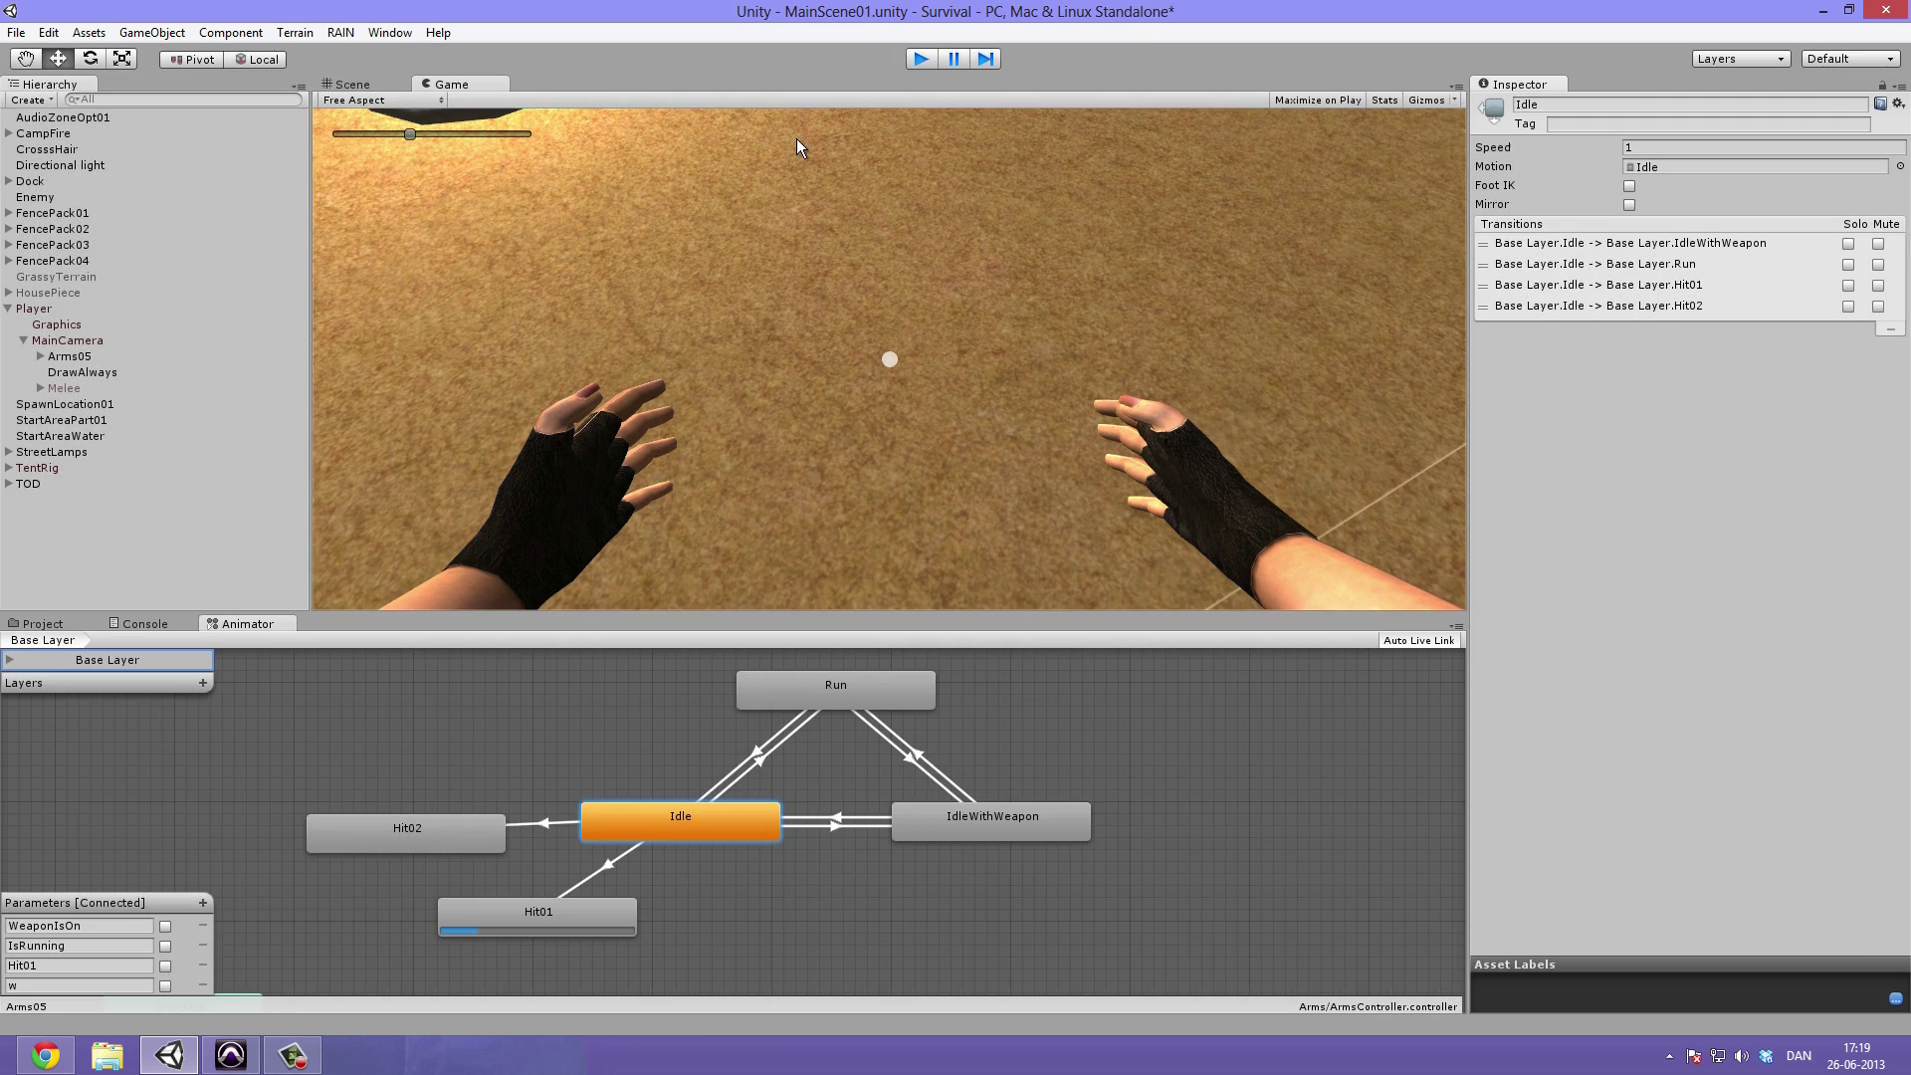
Rename the animator parameter "w" to Hit02
key(BackSpace)
text(Hit02)
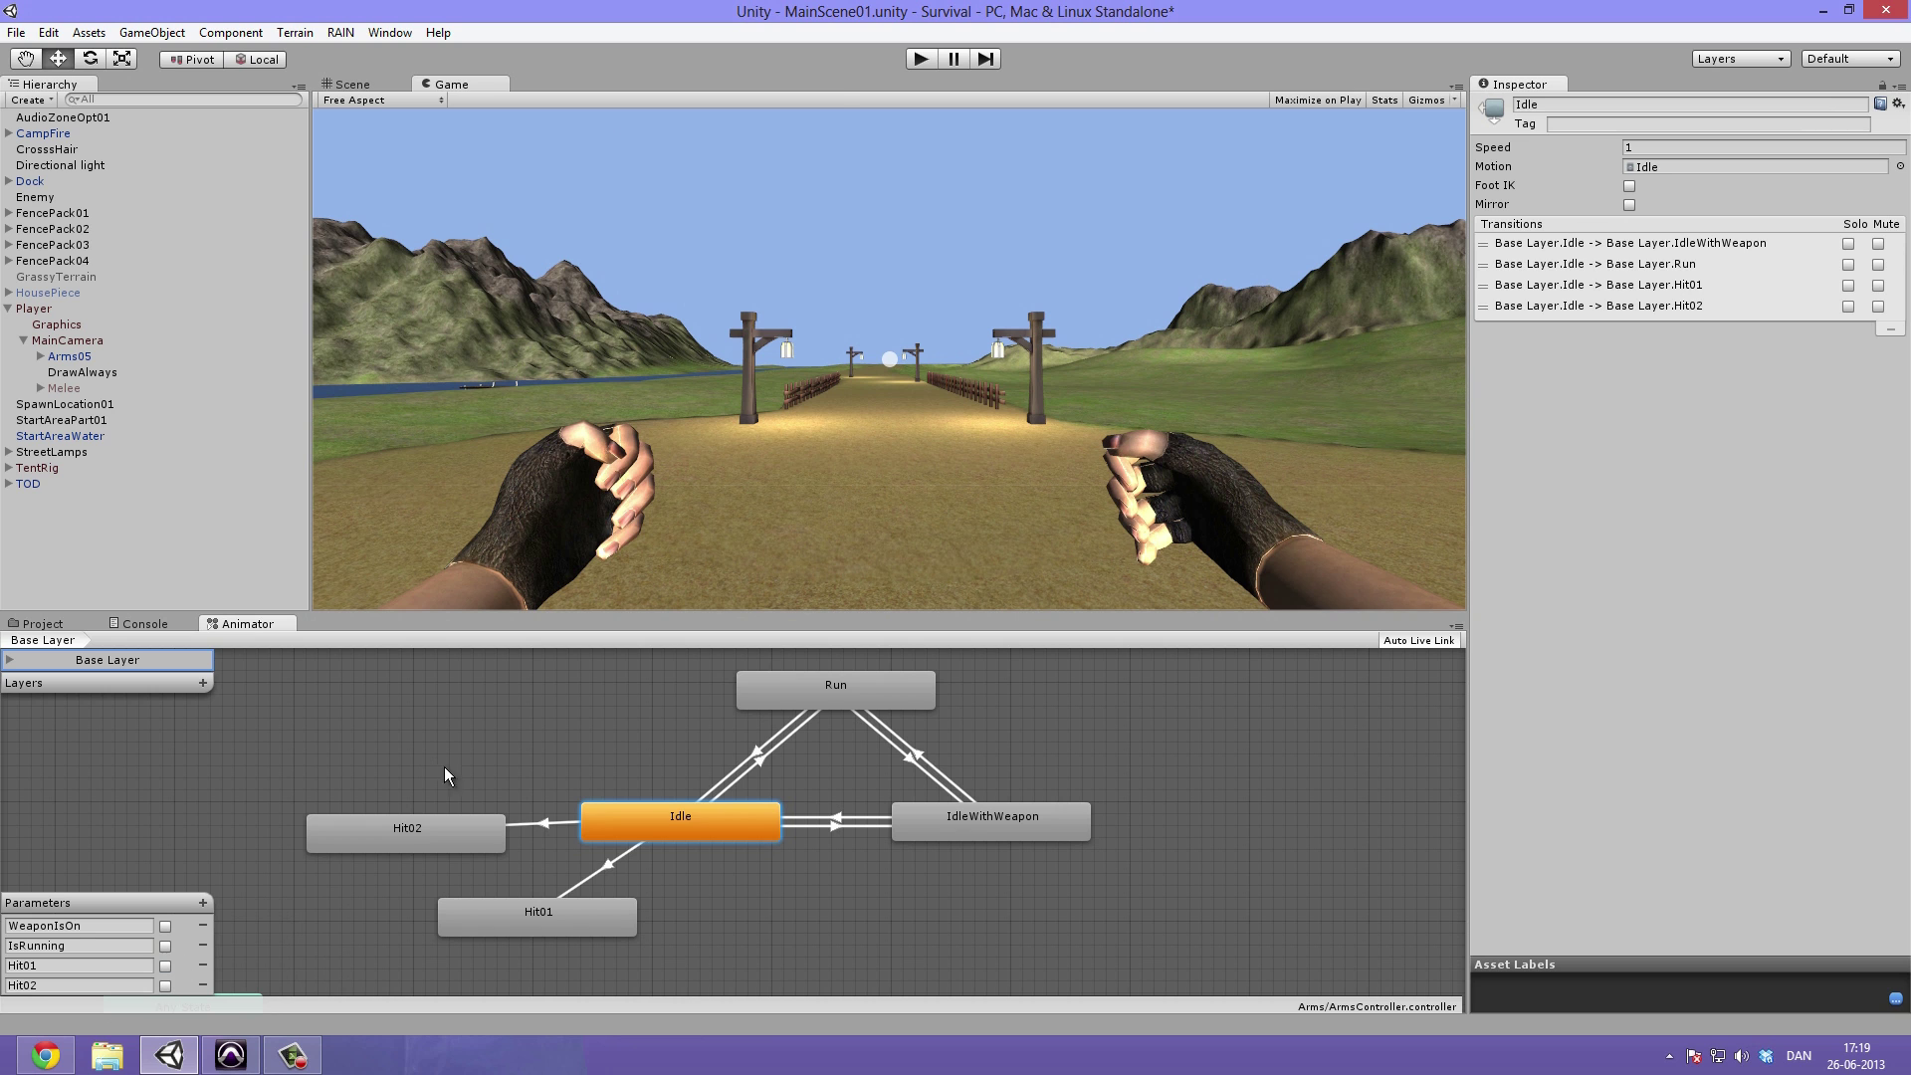
key(ctrl+shift+p)
Run the game with the Hit01 parameter turned on to test the punch, and stop the game
click(918, 60)
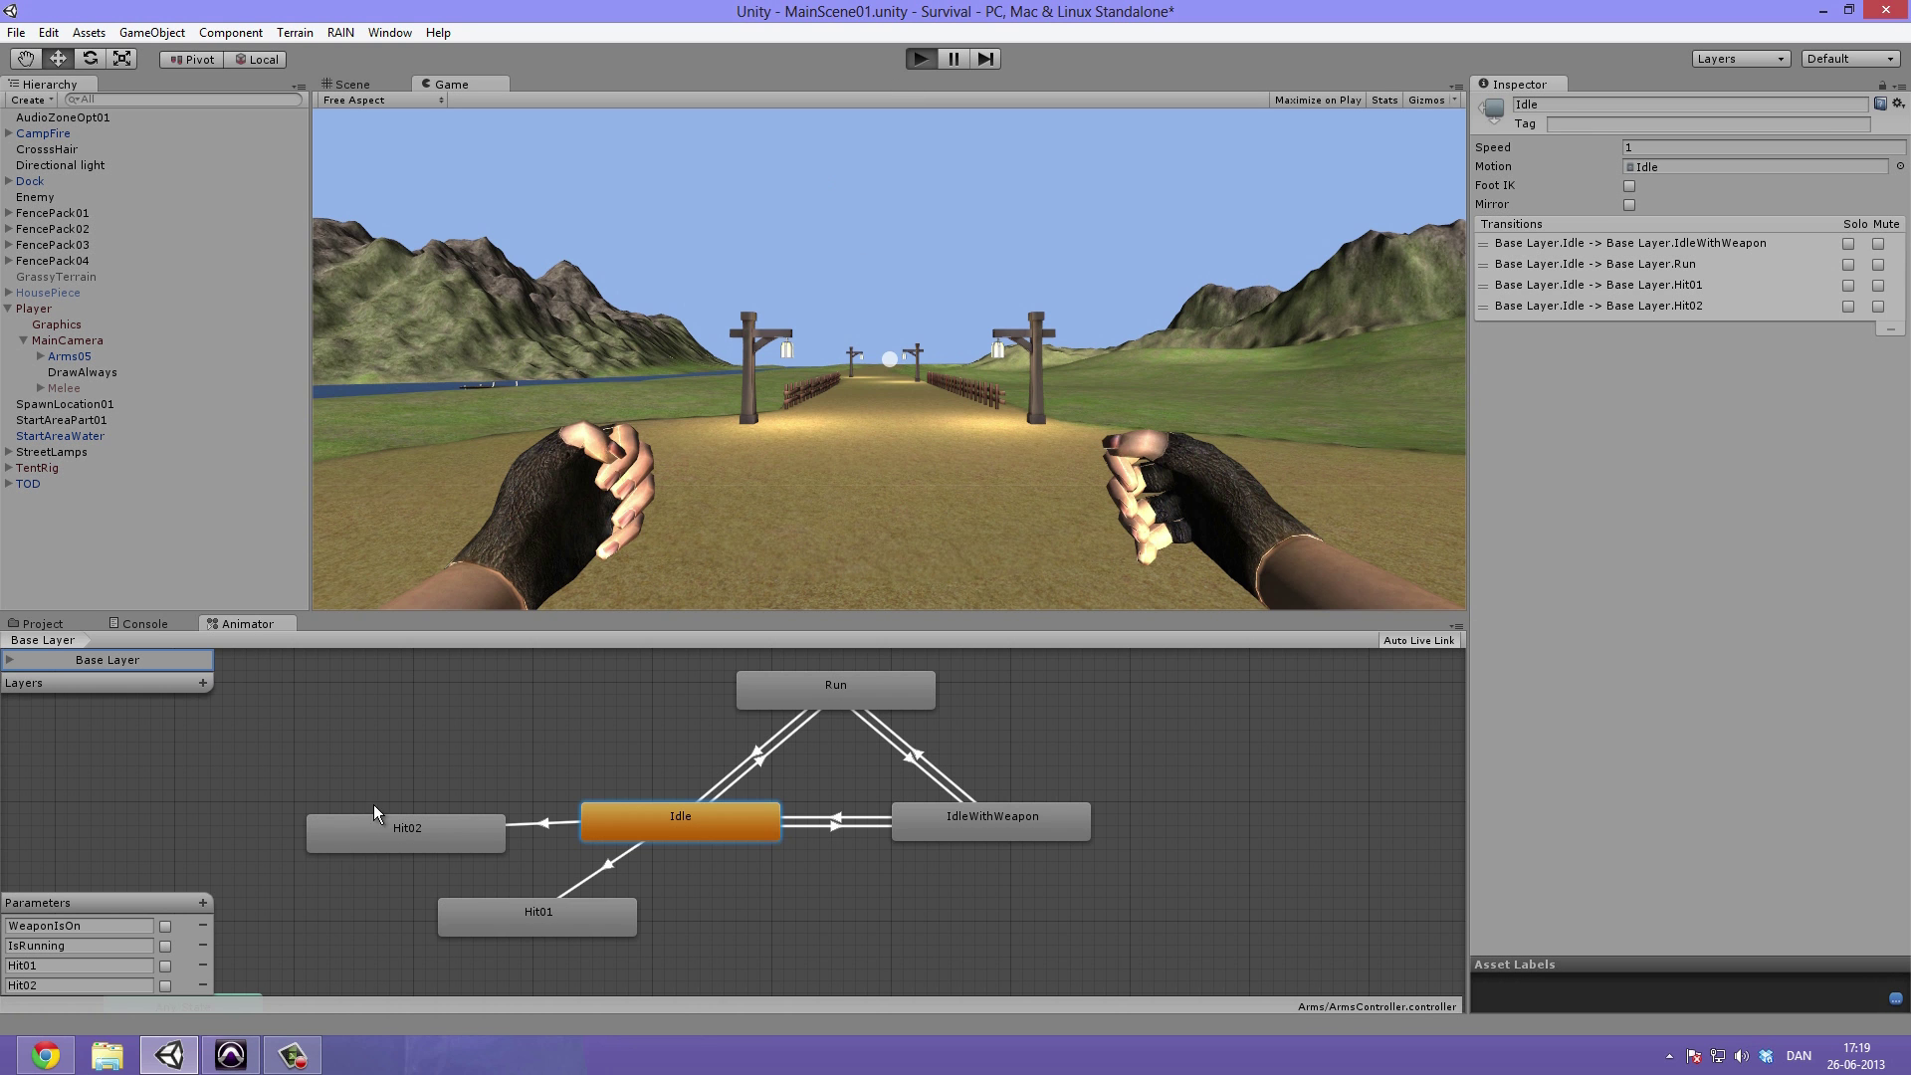
click(168, 970)
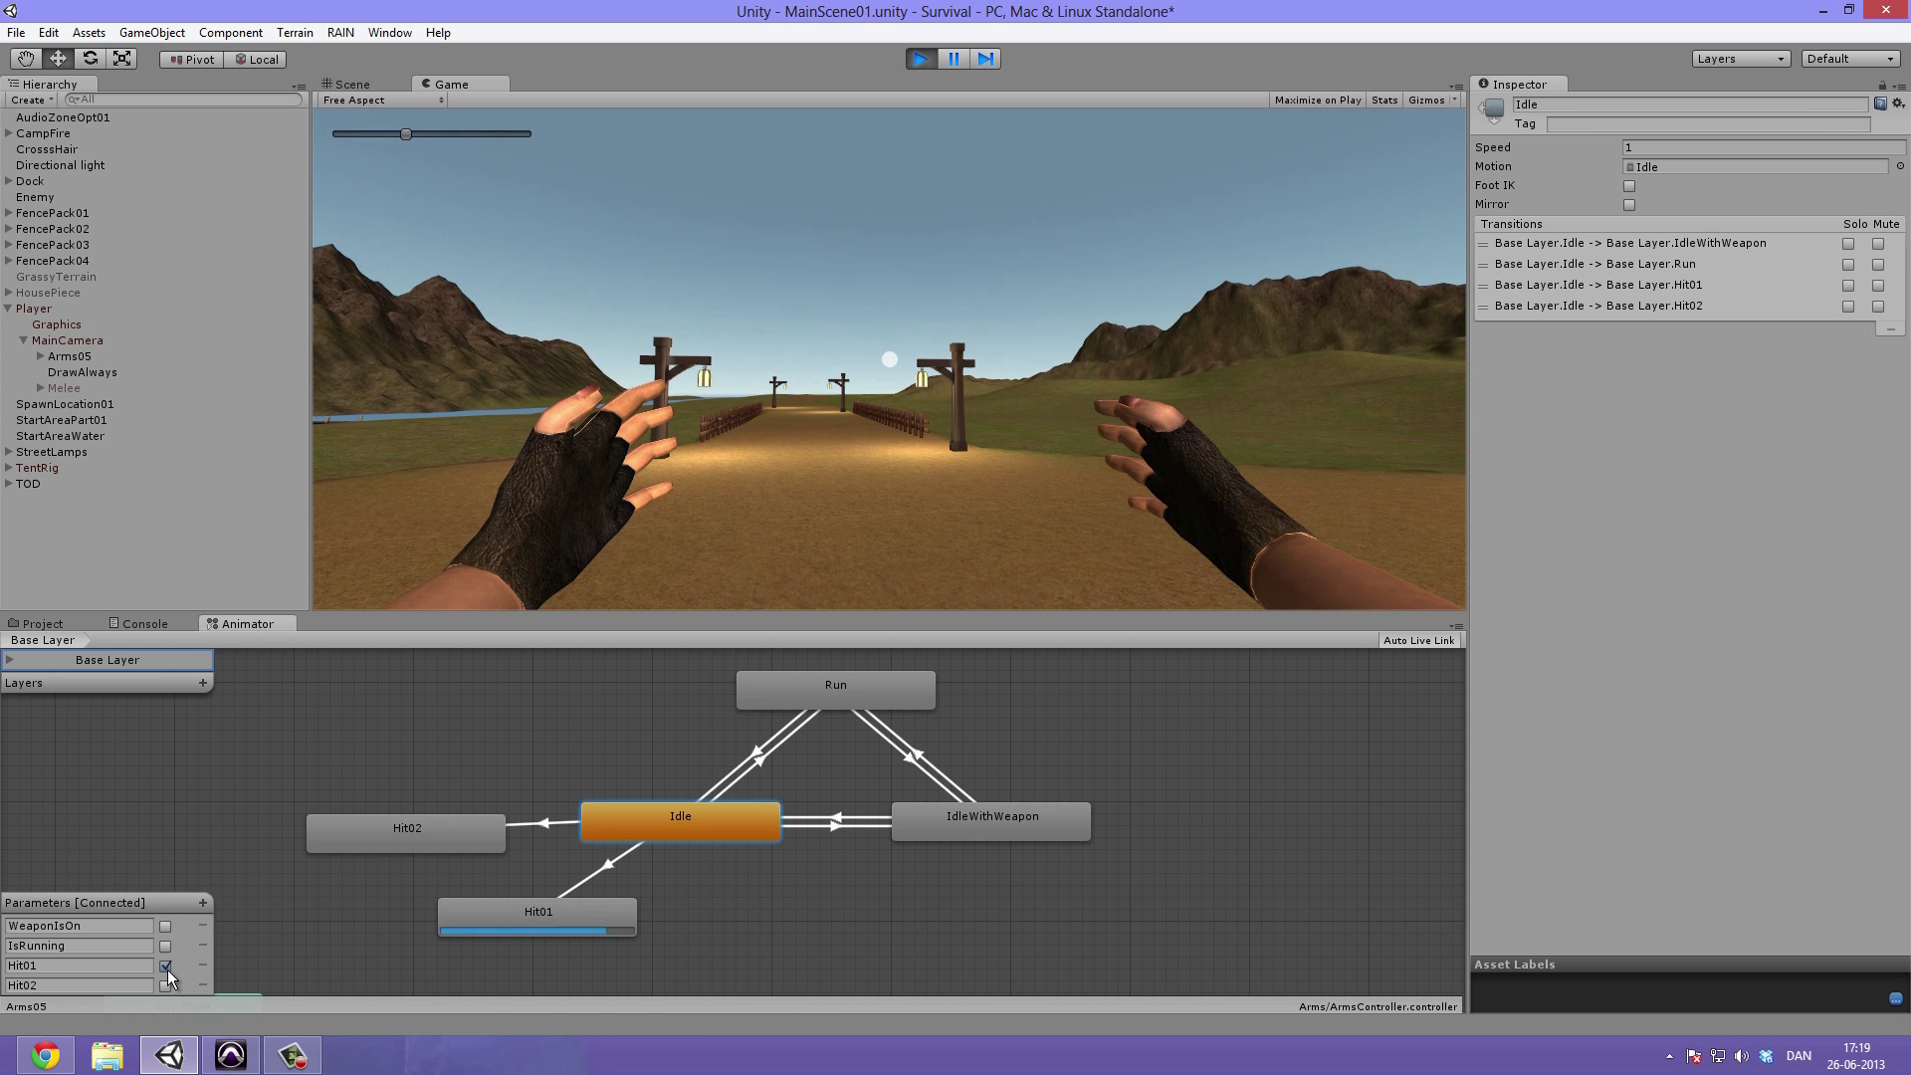
click(924, 58)
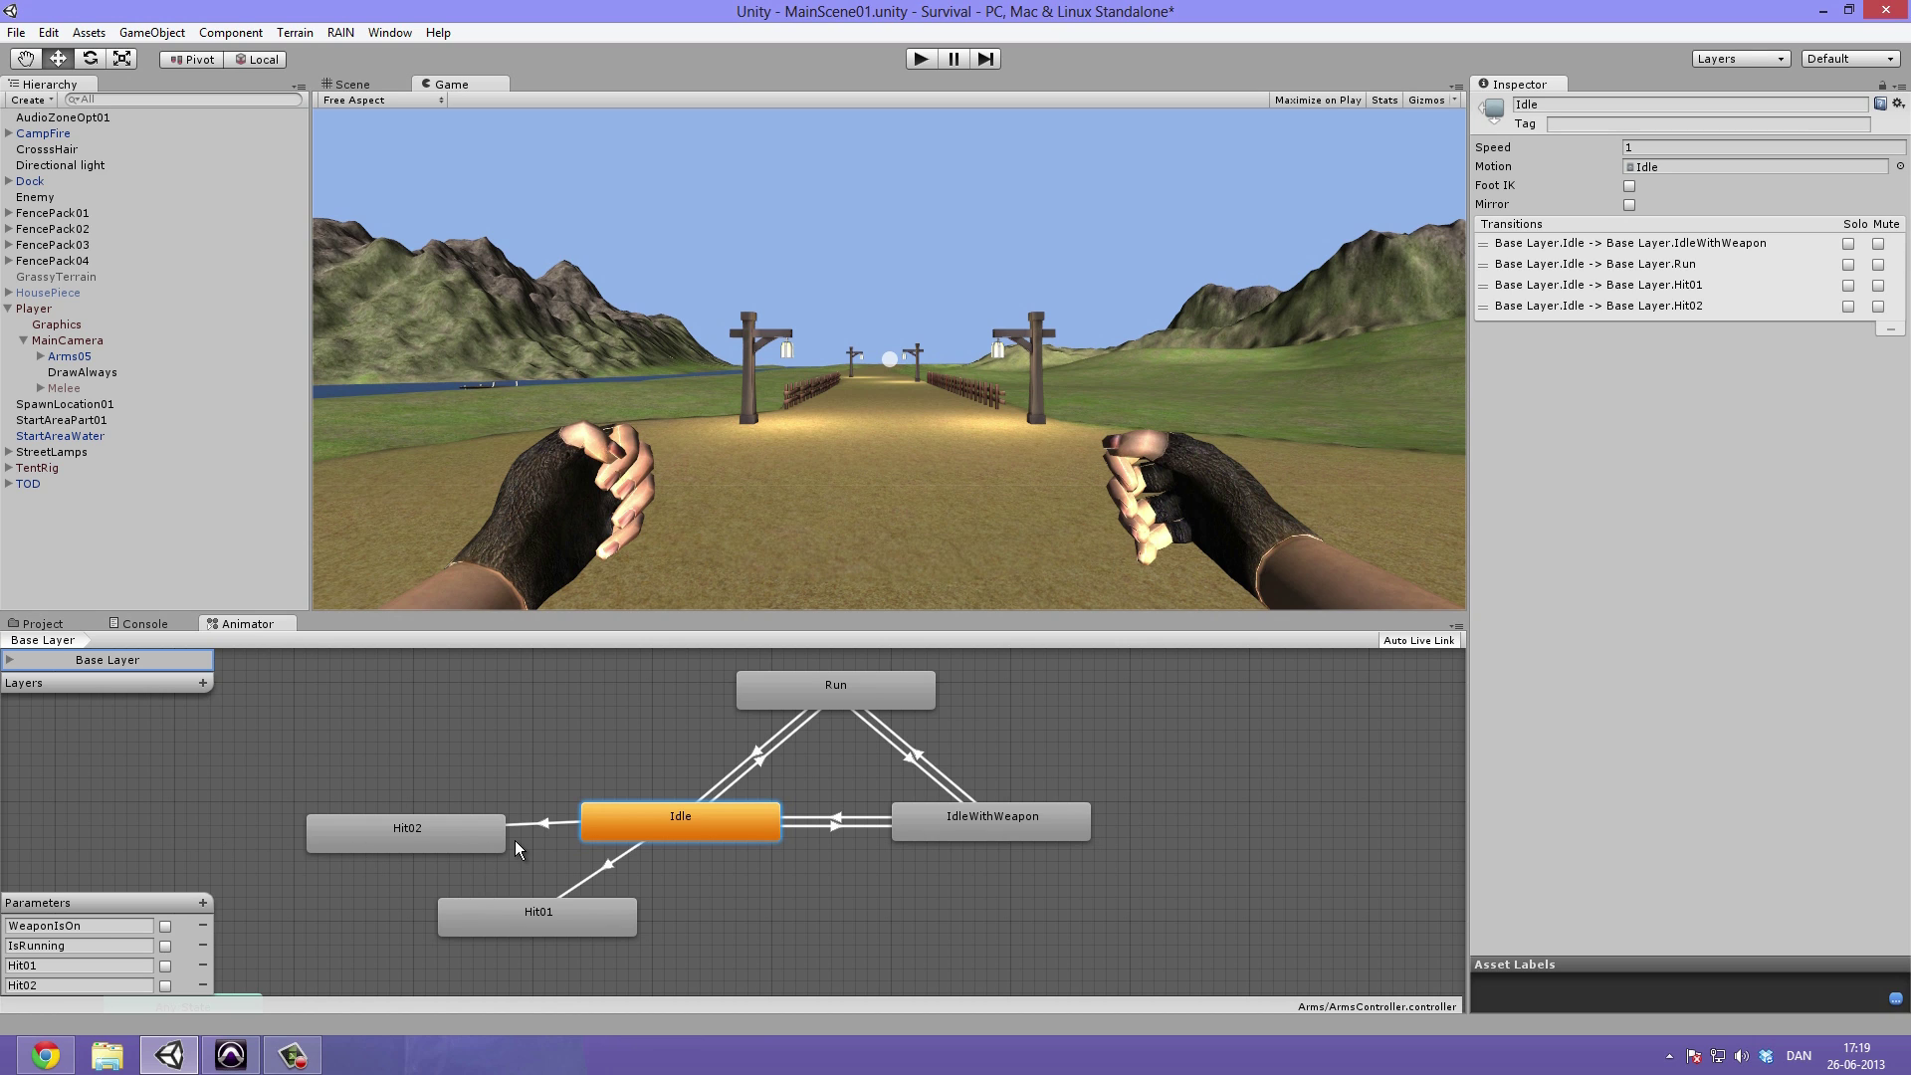
Create a transition from the Hit01 state back to the Idle state
click(460, 831)
click(558, 907)
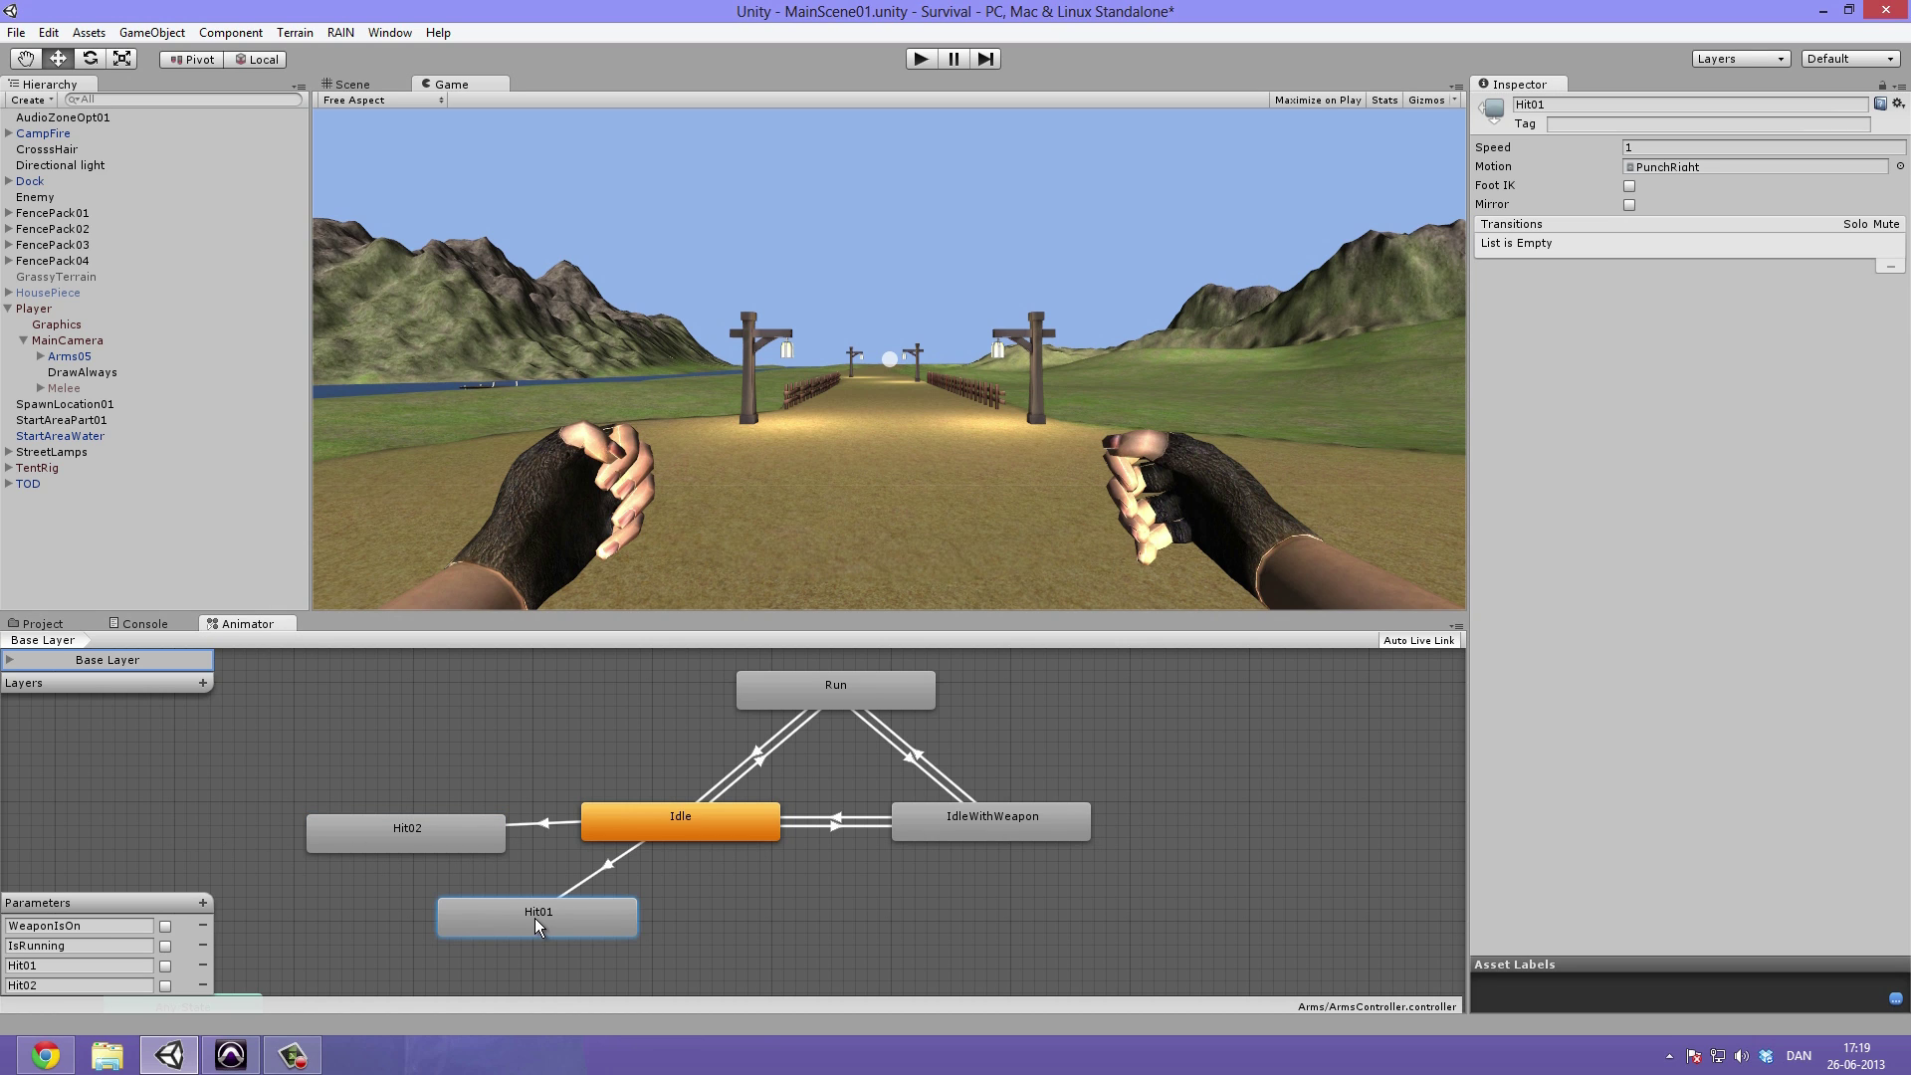
right_click(537, 920)
click(576, 925)
click(699, 833)
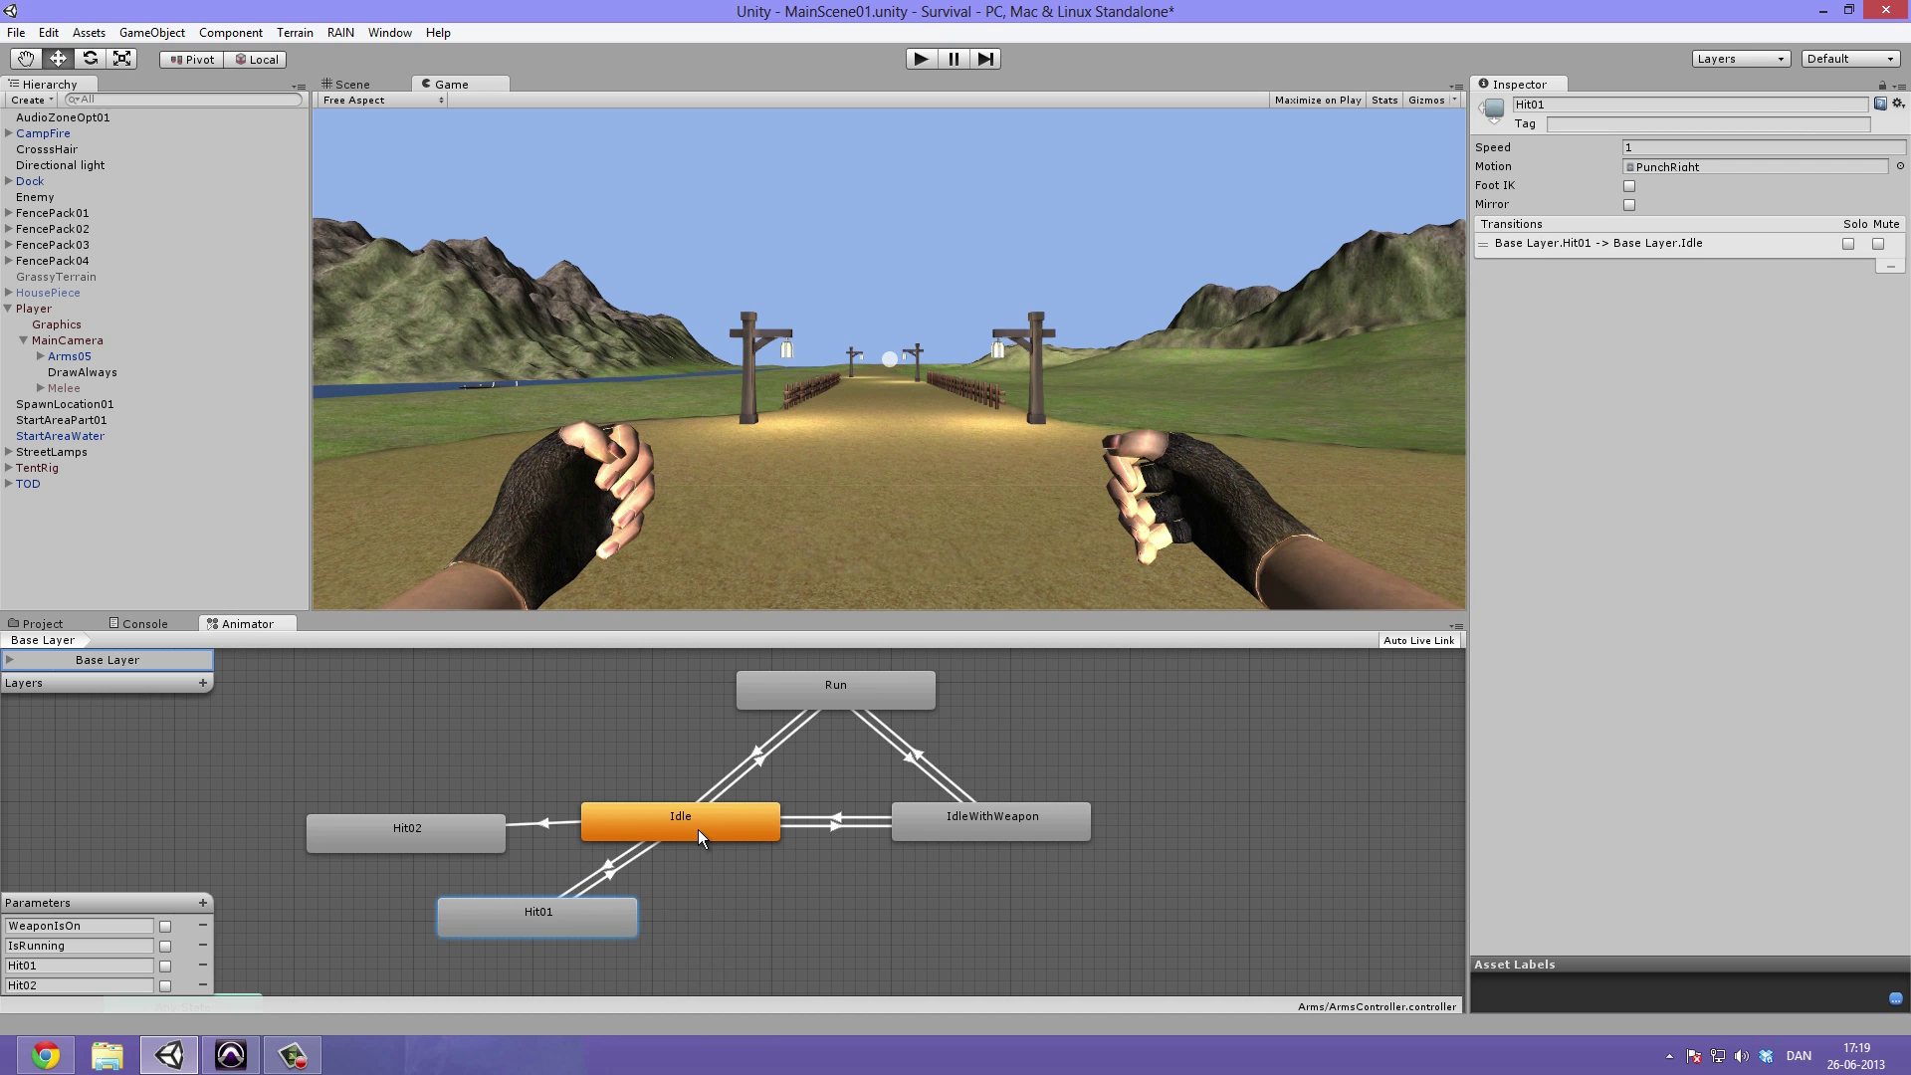
Turn off Atomic for the Hit01-to-Idle transition and preview the blend closely on its timeline
click(612, 873)
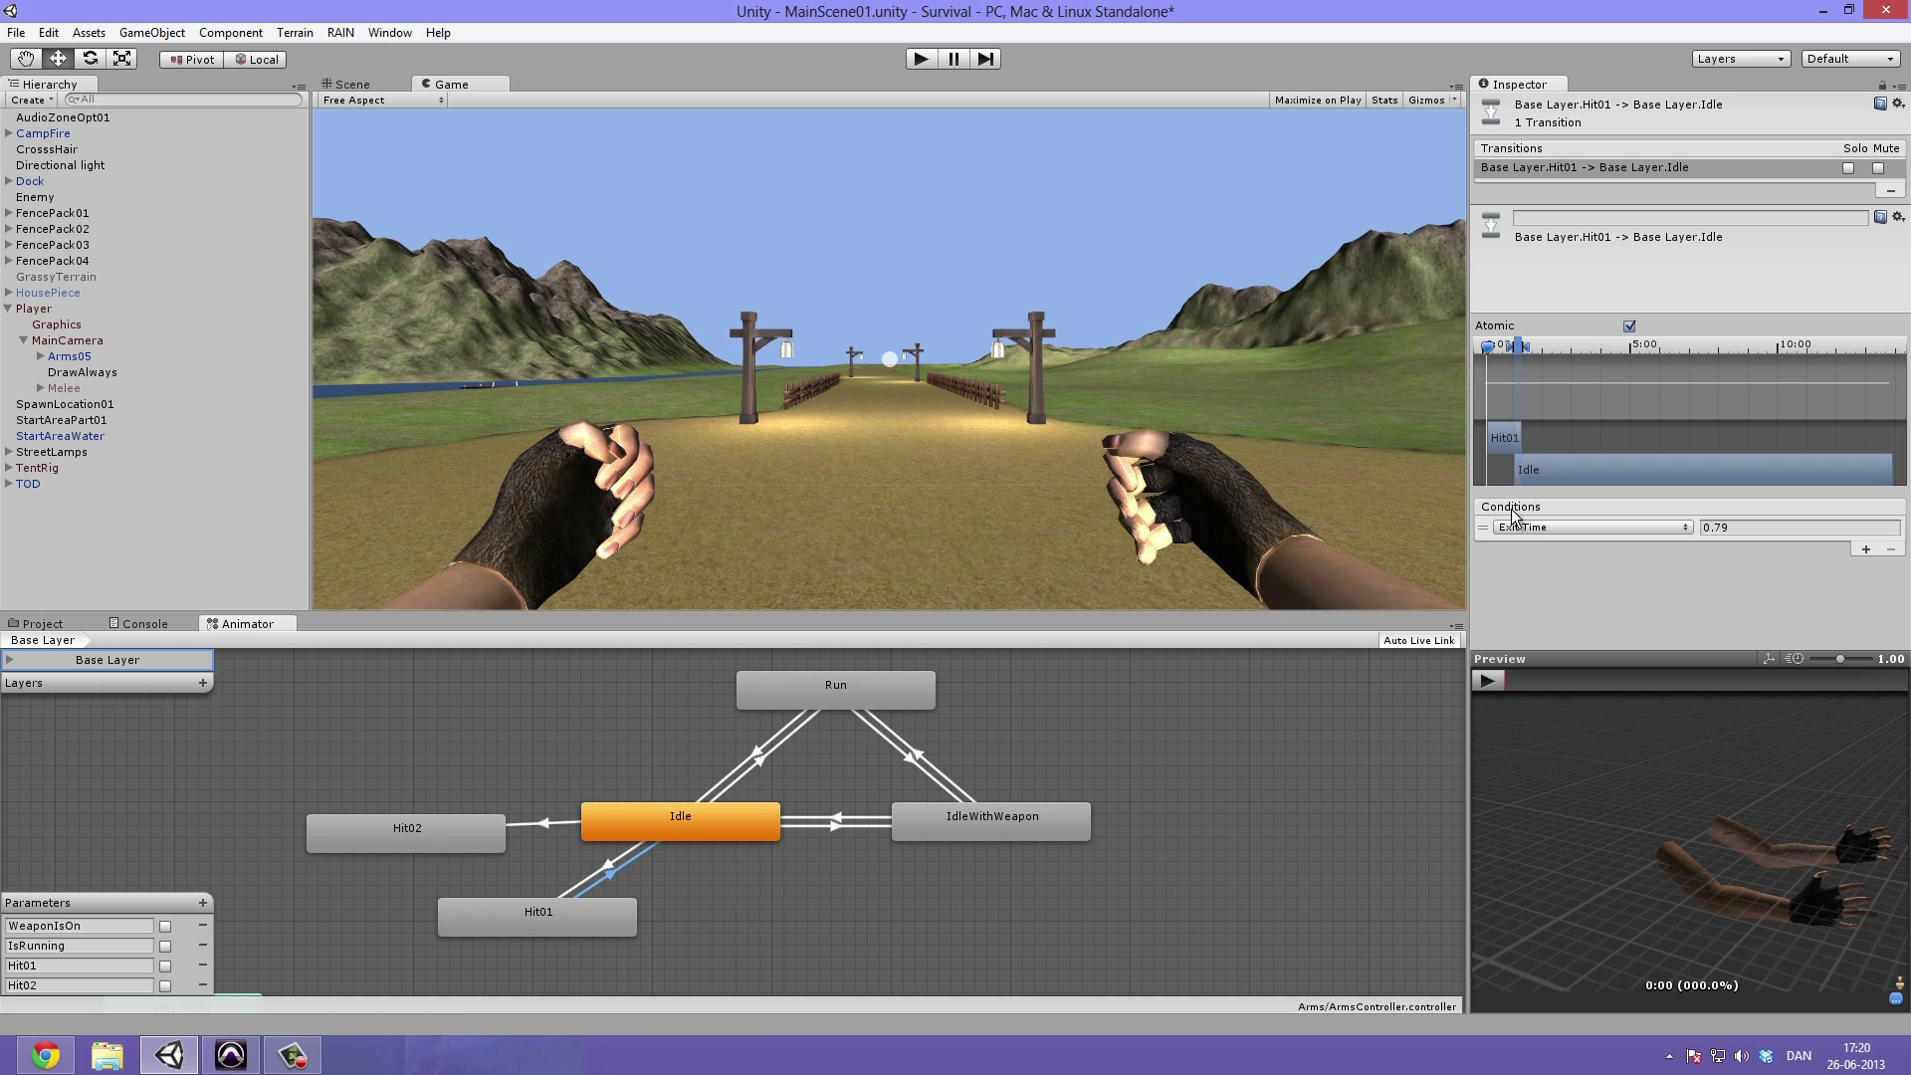
click(1629, 326)
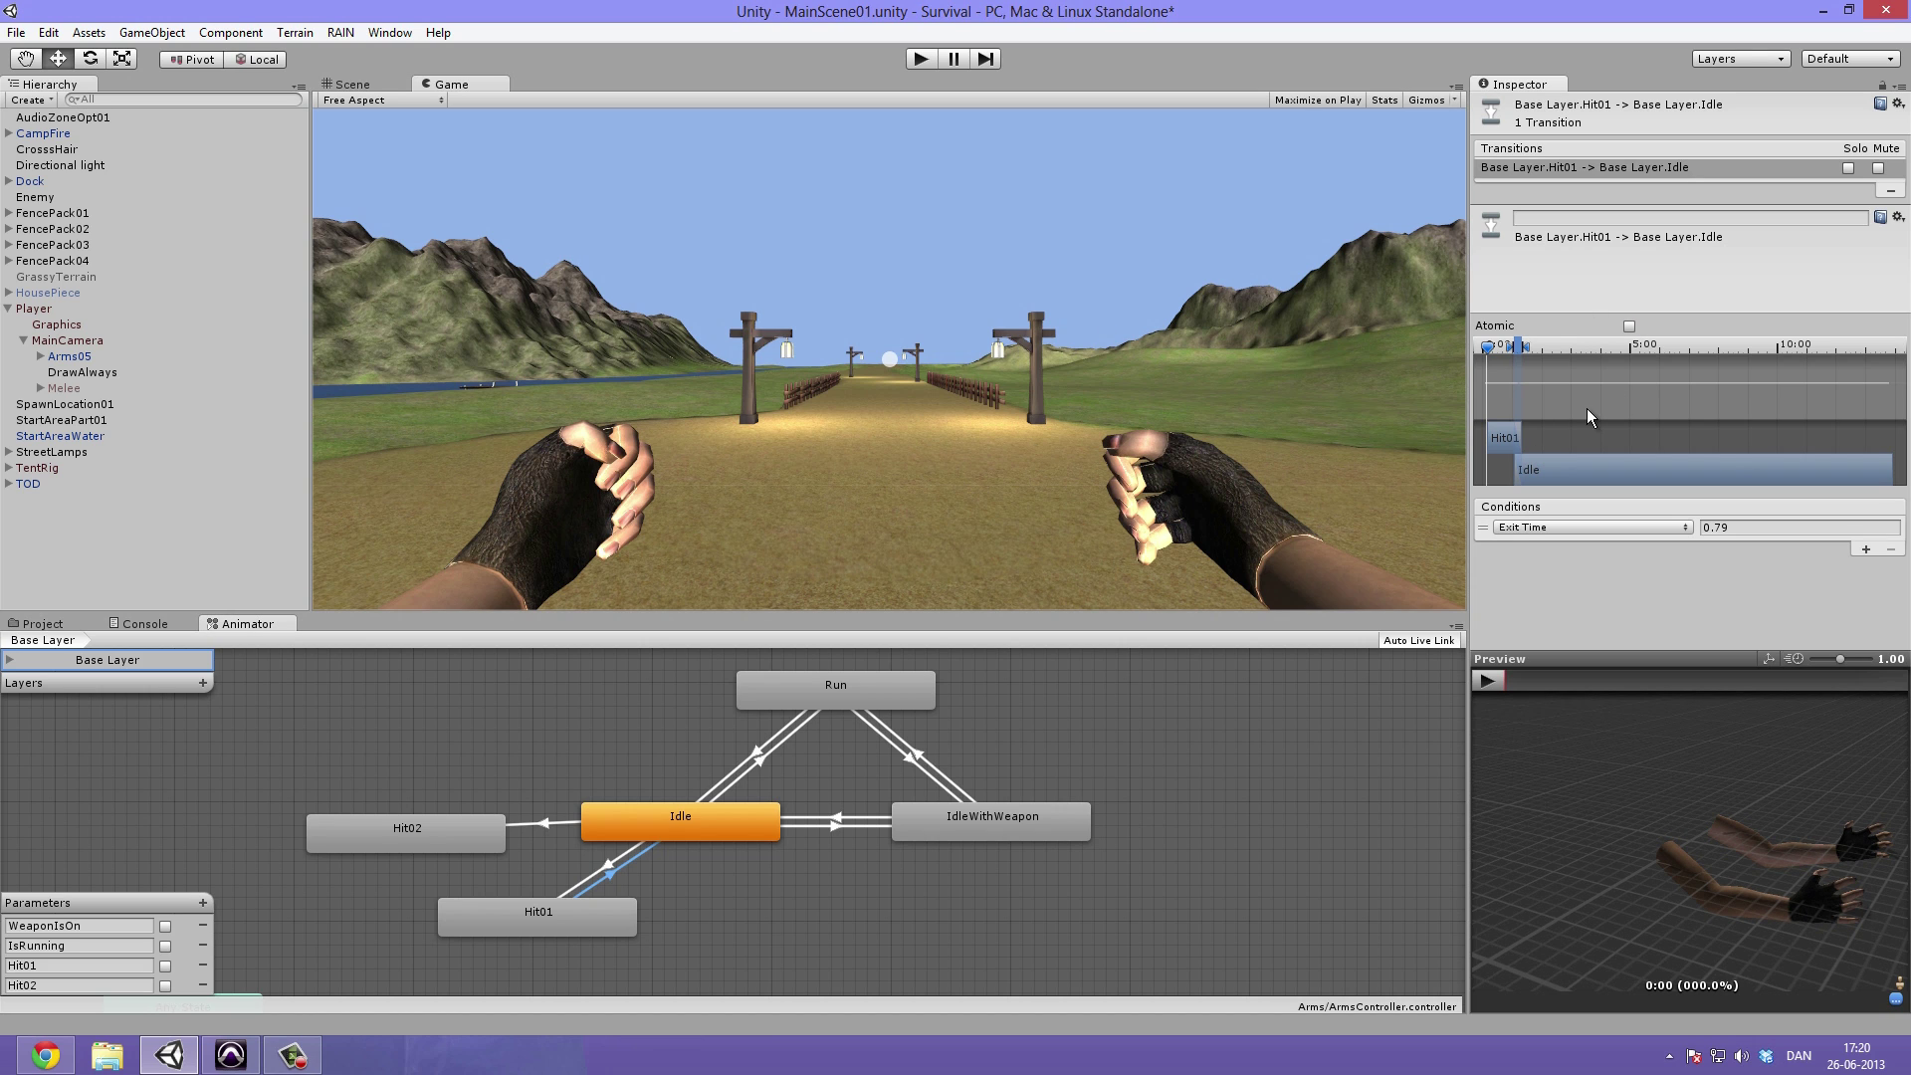
drag(1489, 349, 1499, 350)
alt+scroll(1502, 376, up, 3)
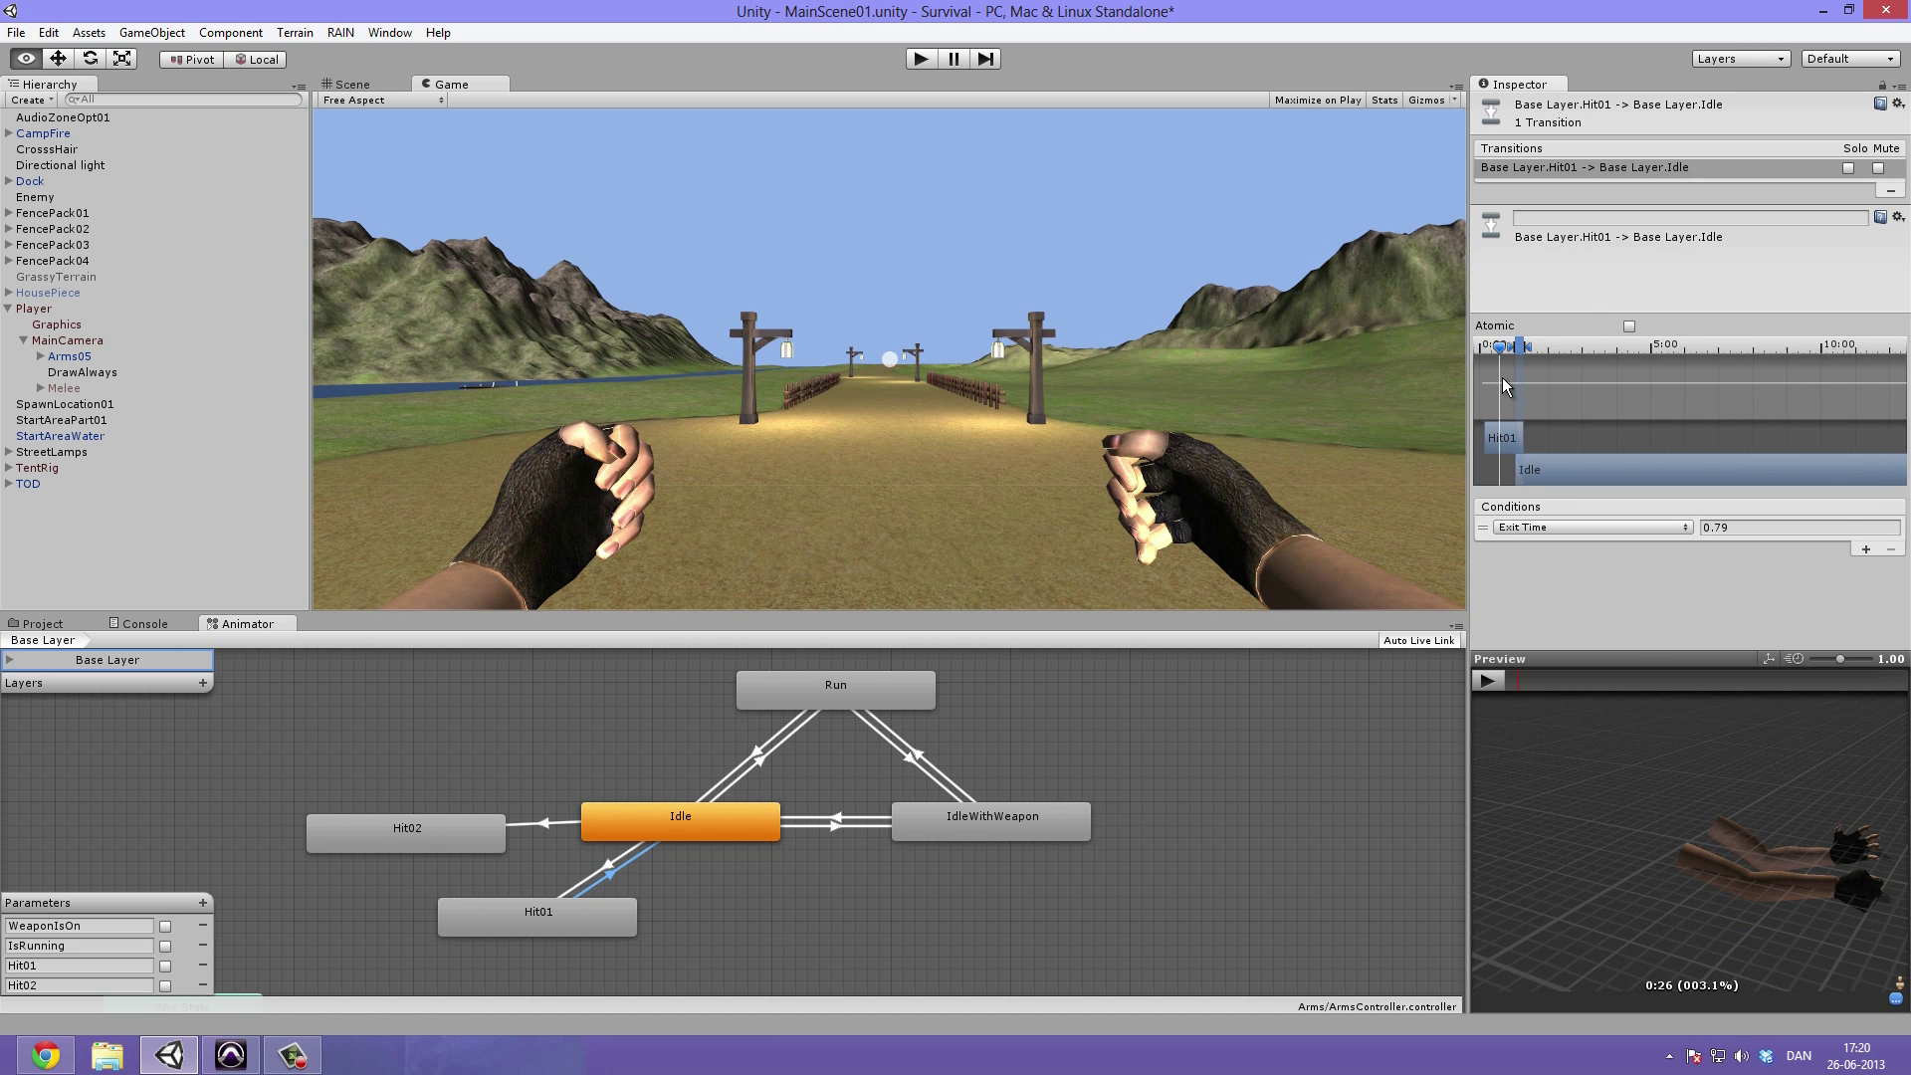
alt+scroll(1503, 374, up, 3)
drag(1495, 345, 1674, 395)
drag(1579, 345, 1532, 411)
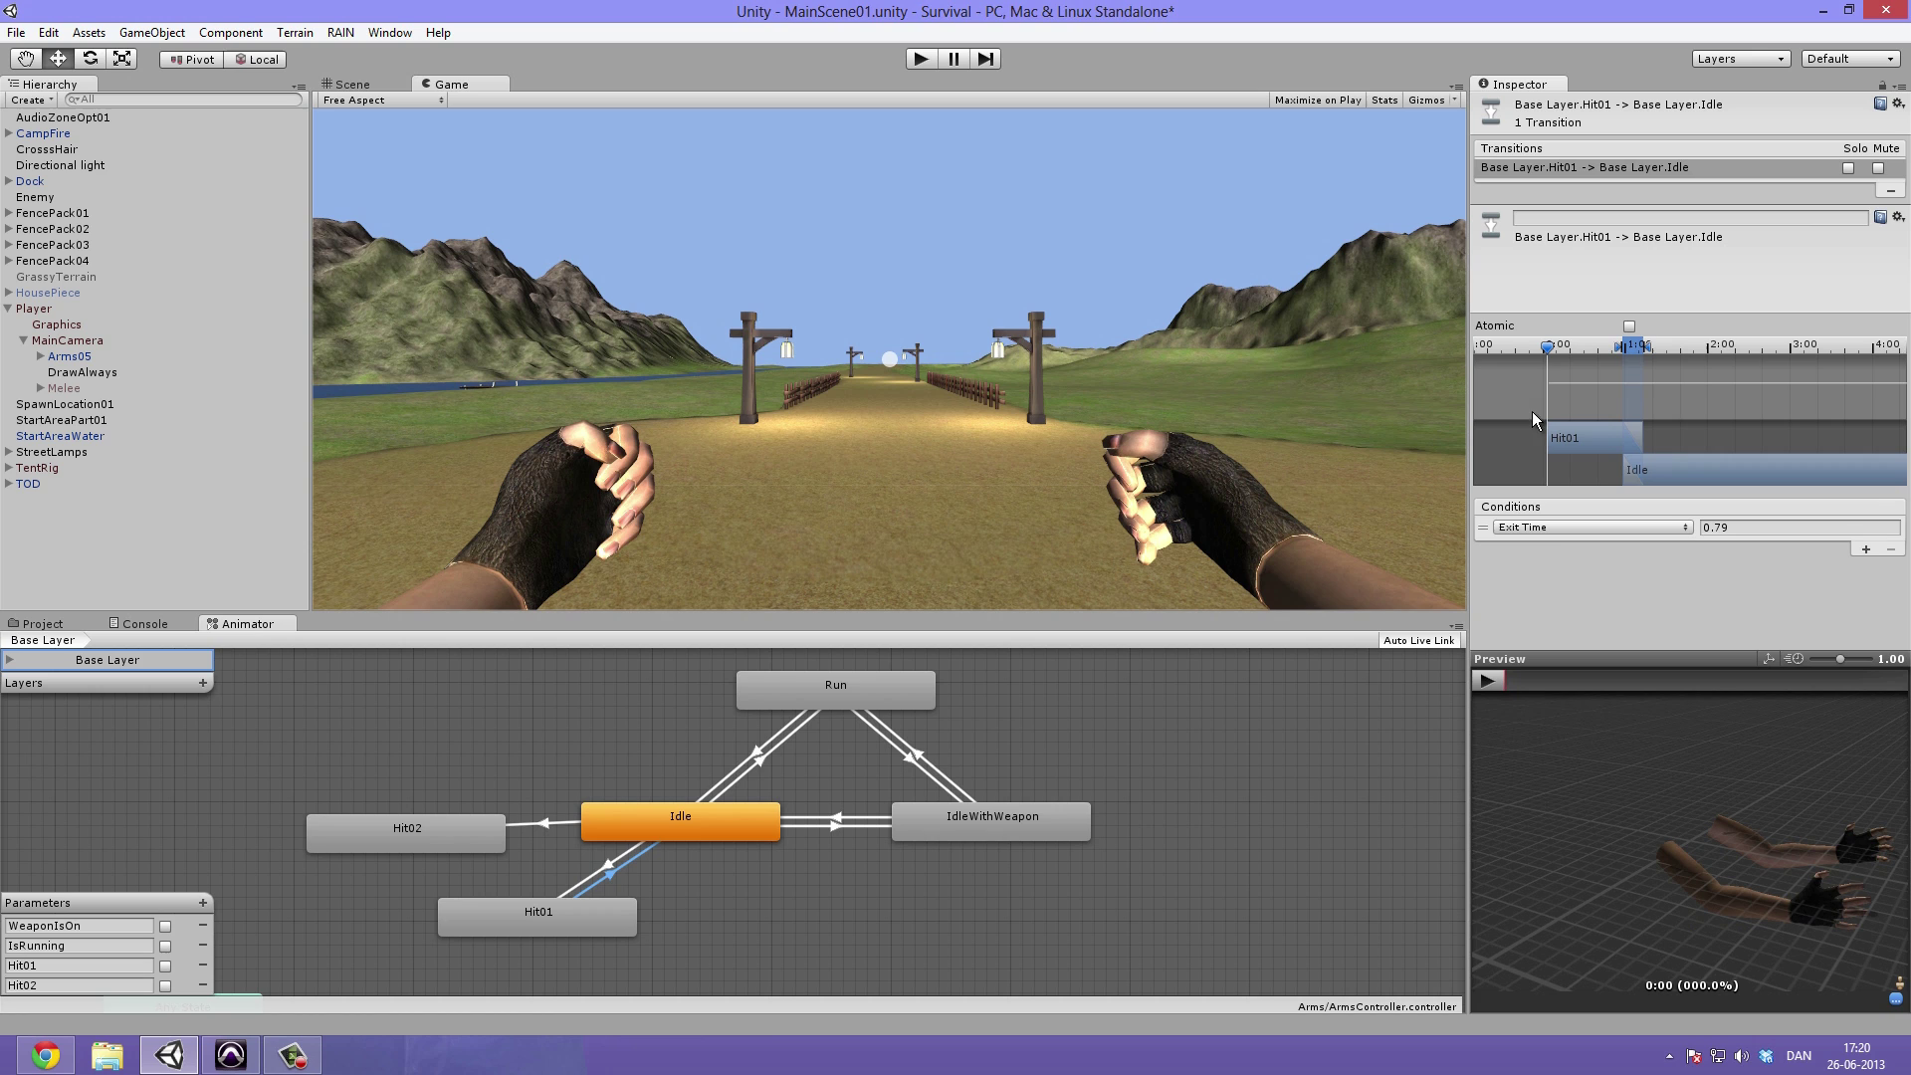
click(1487, 681)
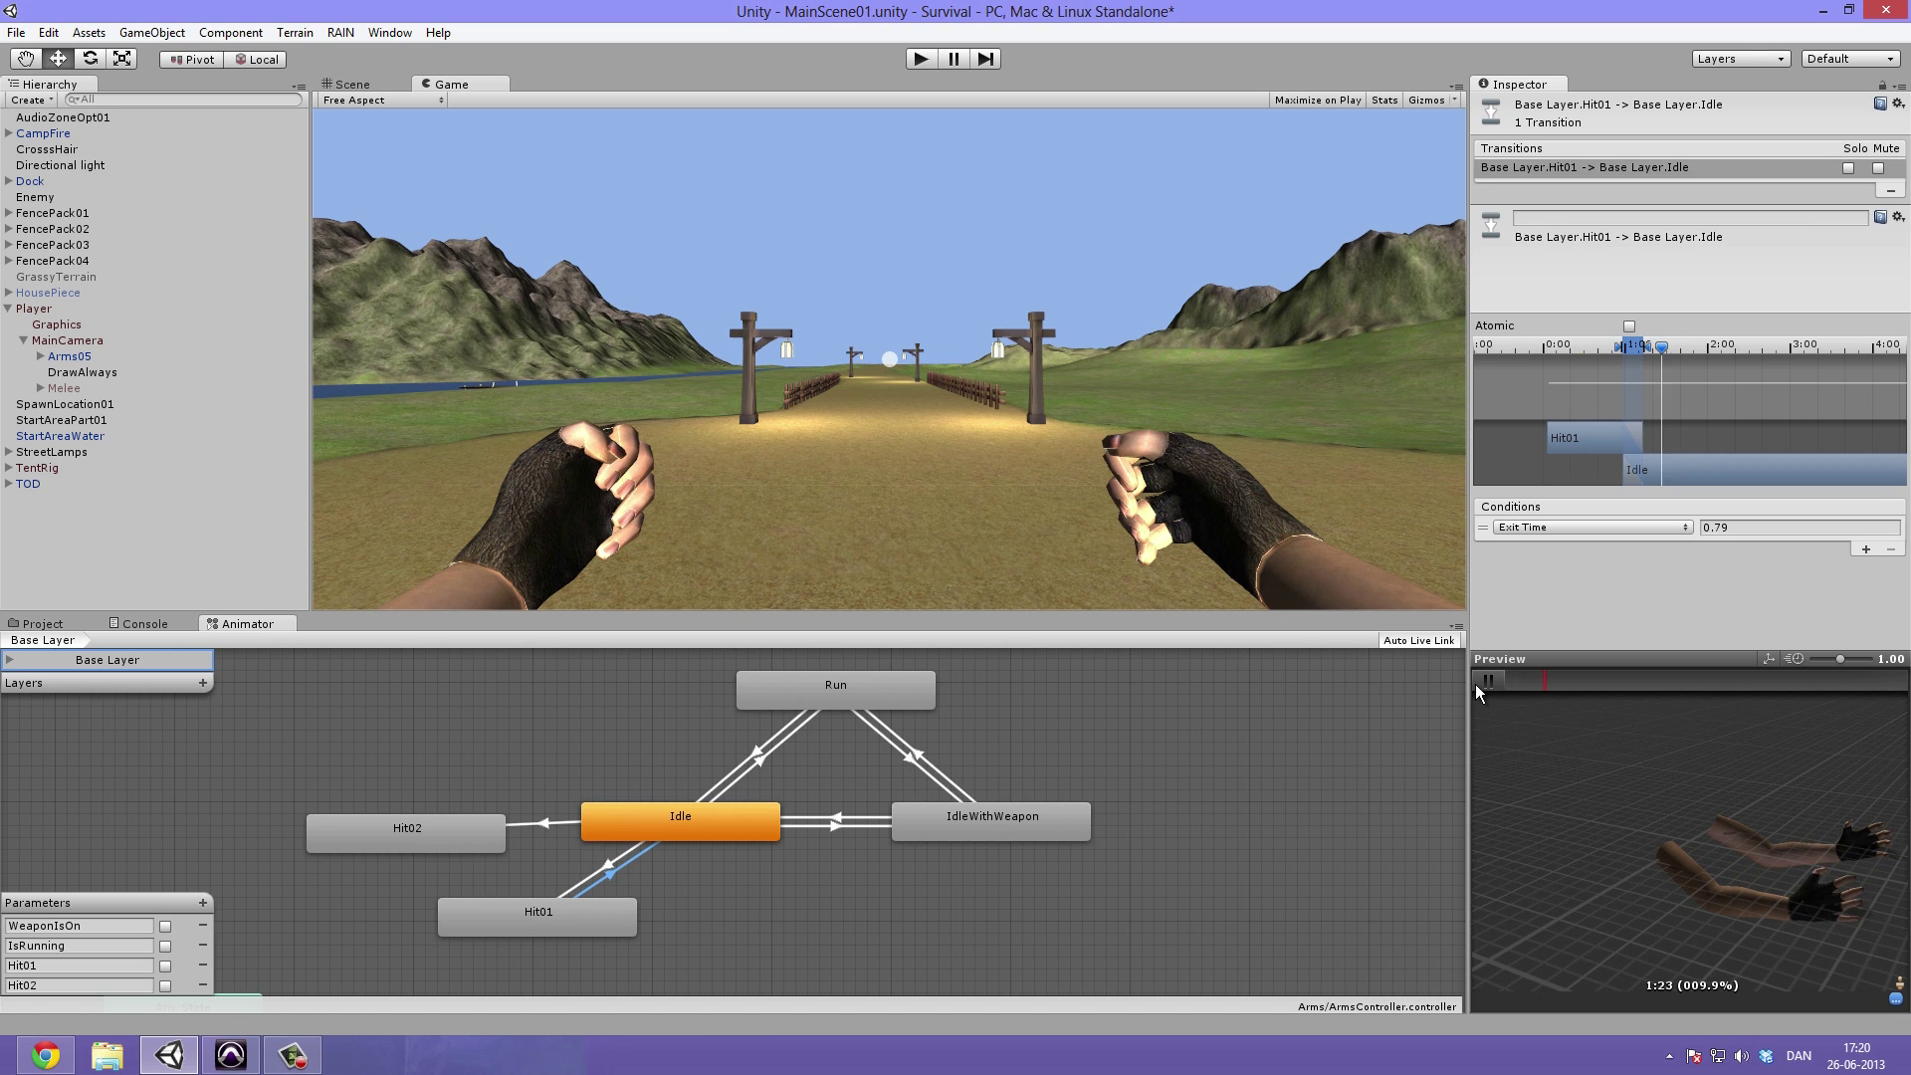
Shorten the Hit01-to-Idle blend so that it starts at exit time 0.90, and preview the animation
drag(1621, 357, 1637, 359)
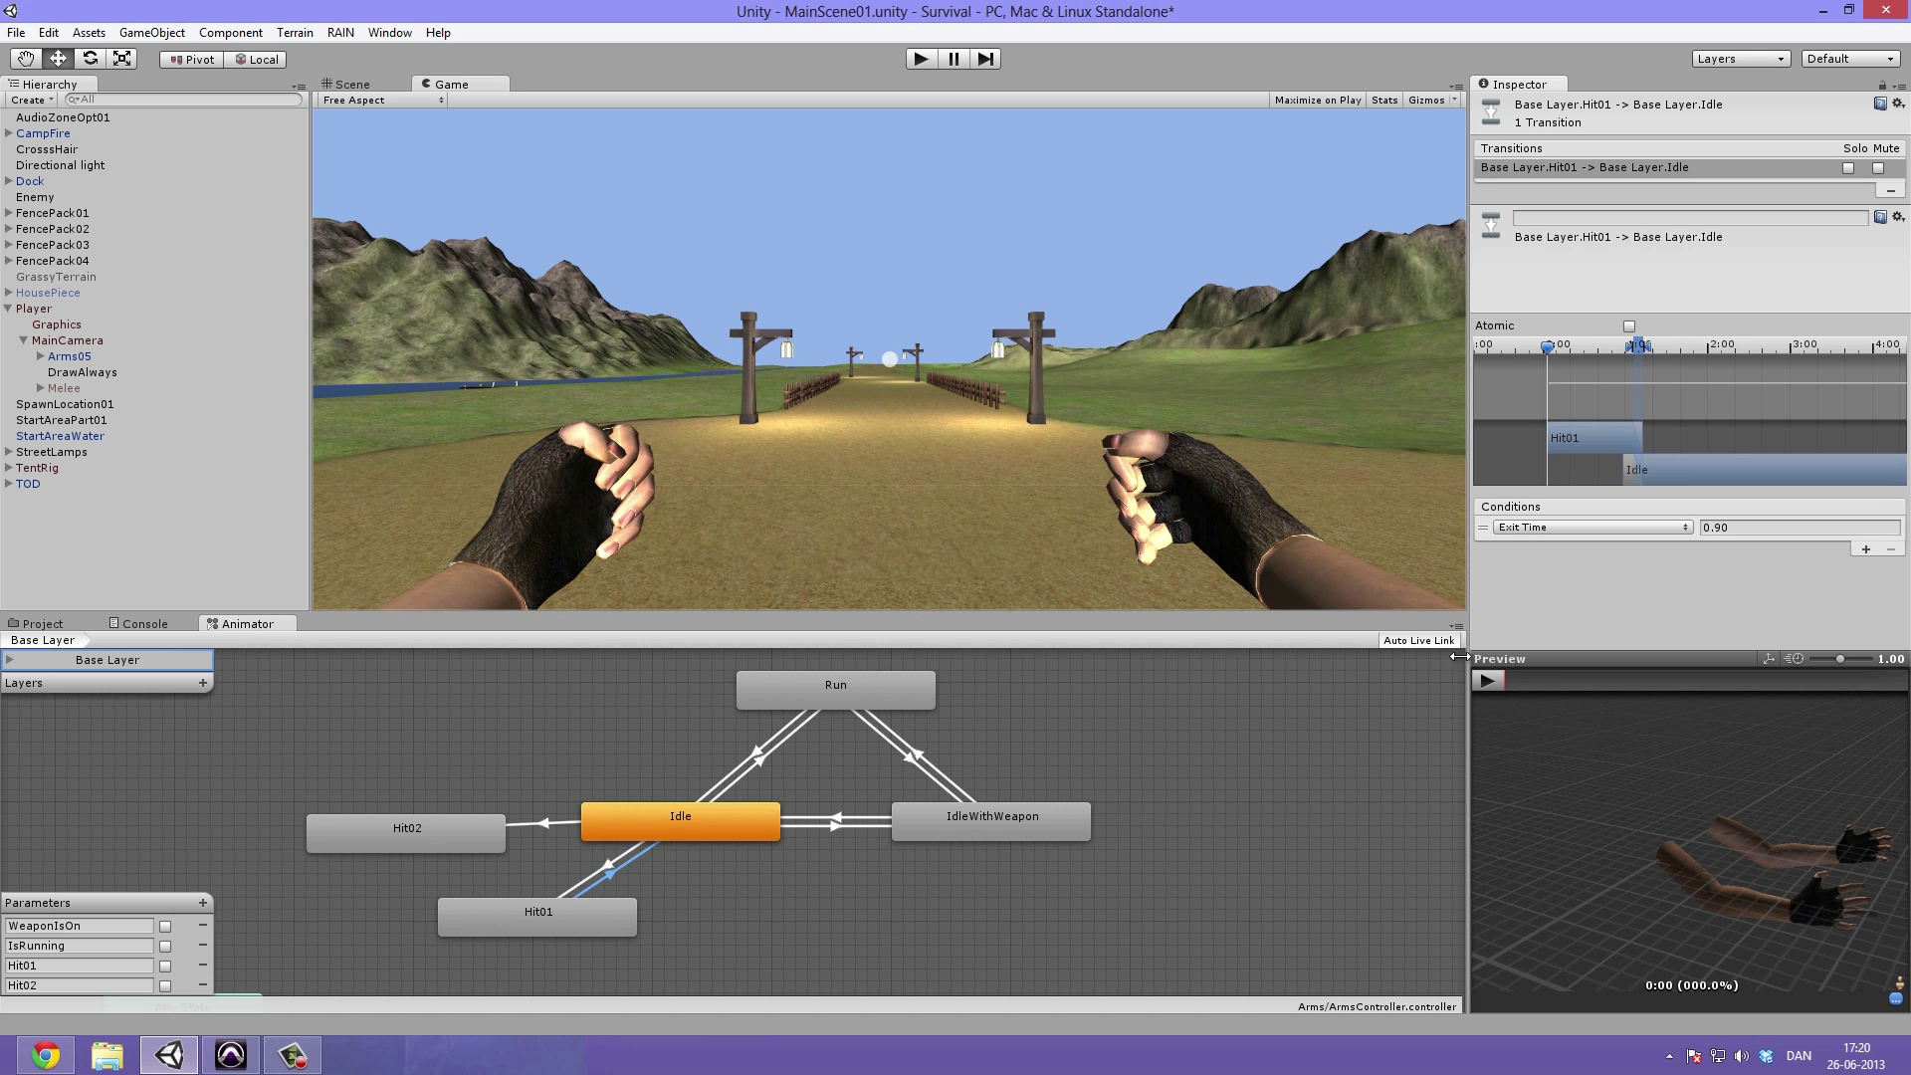
click(1502, 679)
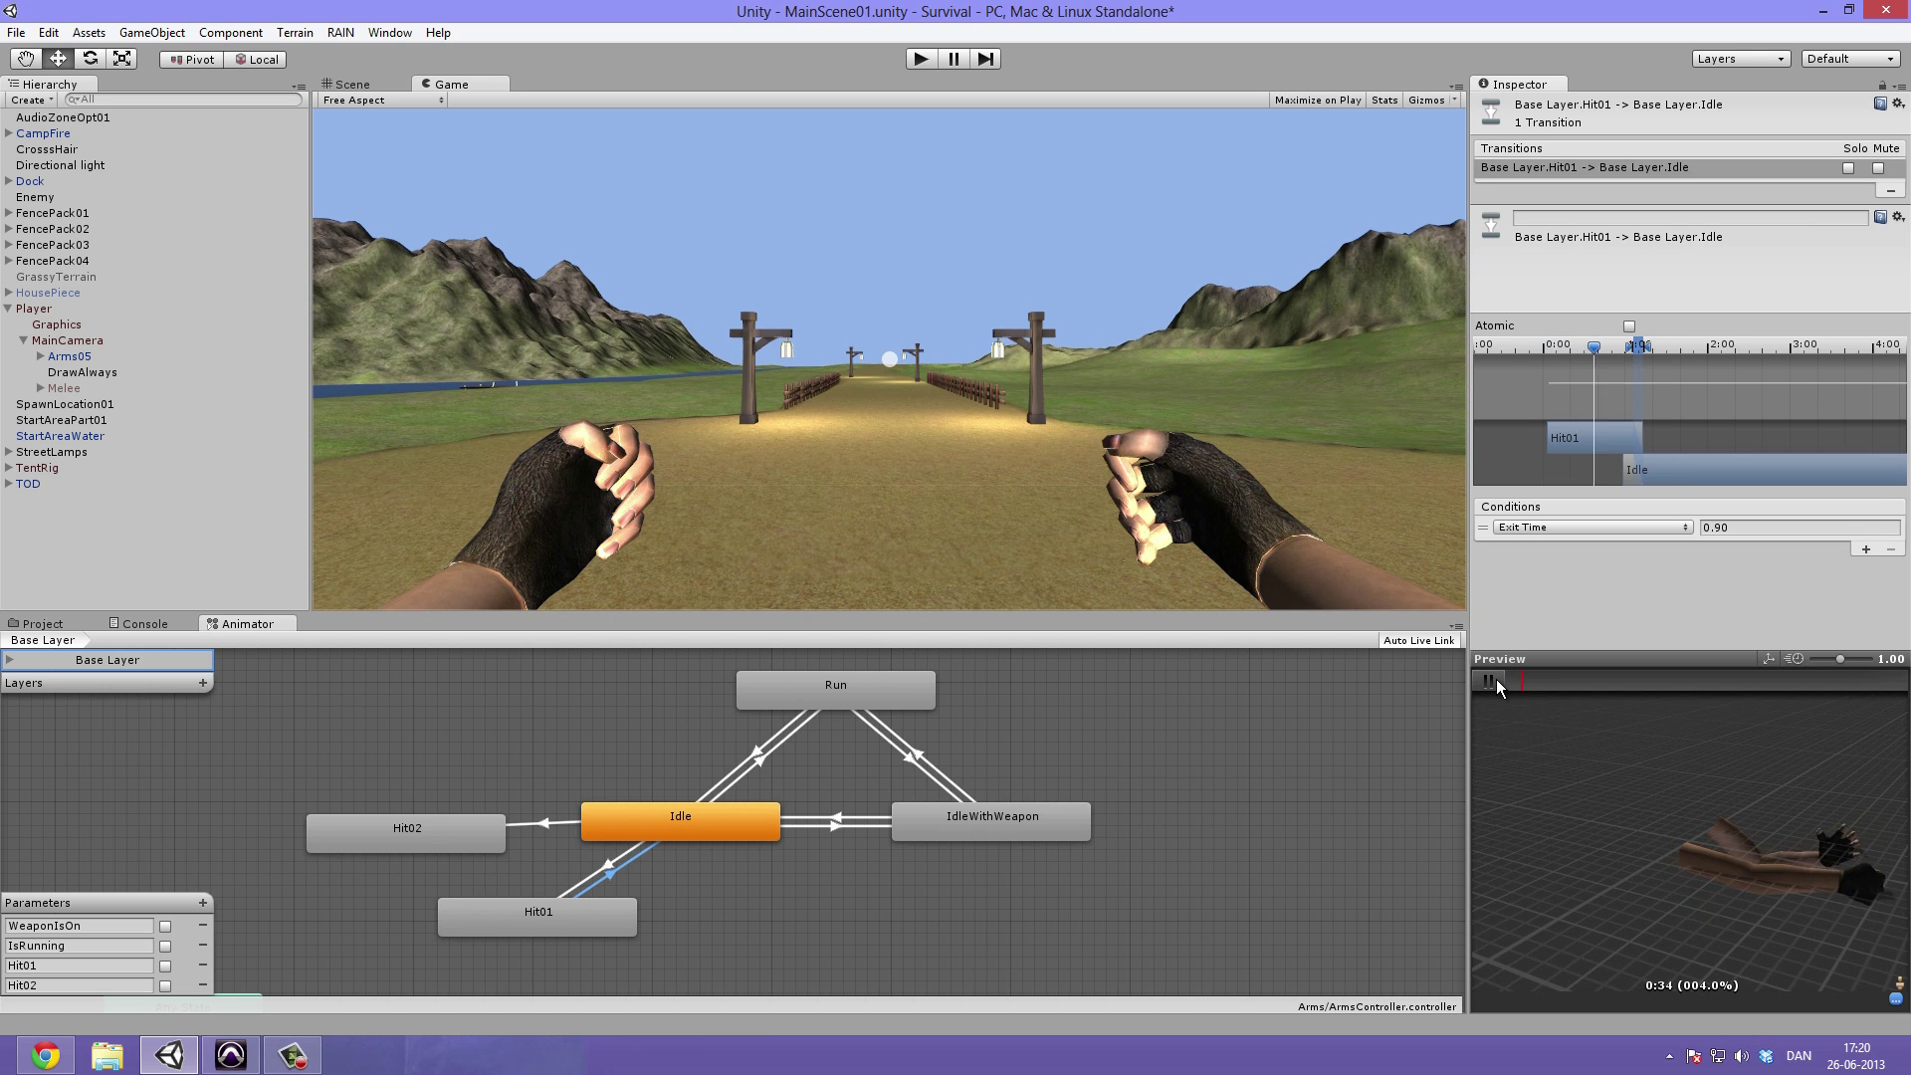
click(1496, 679)
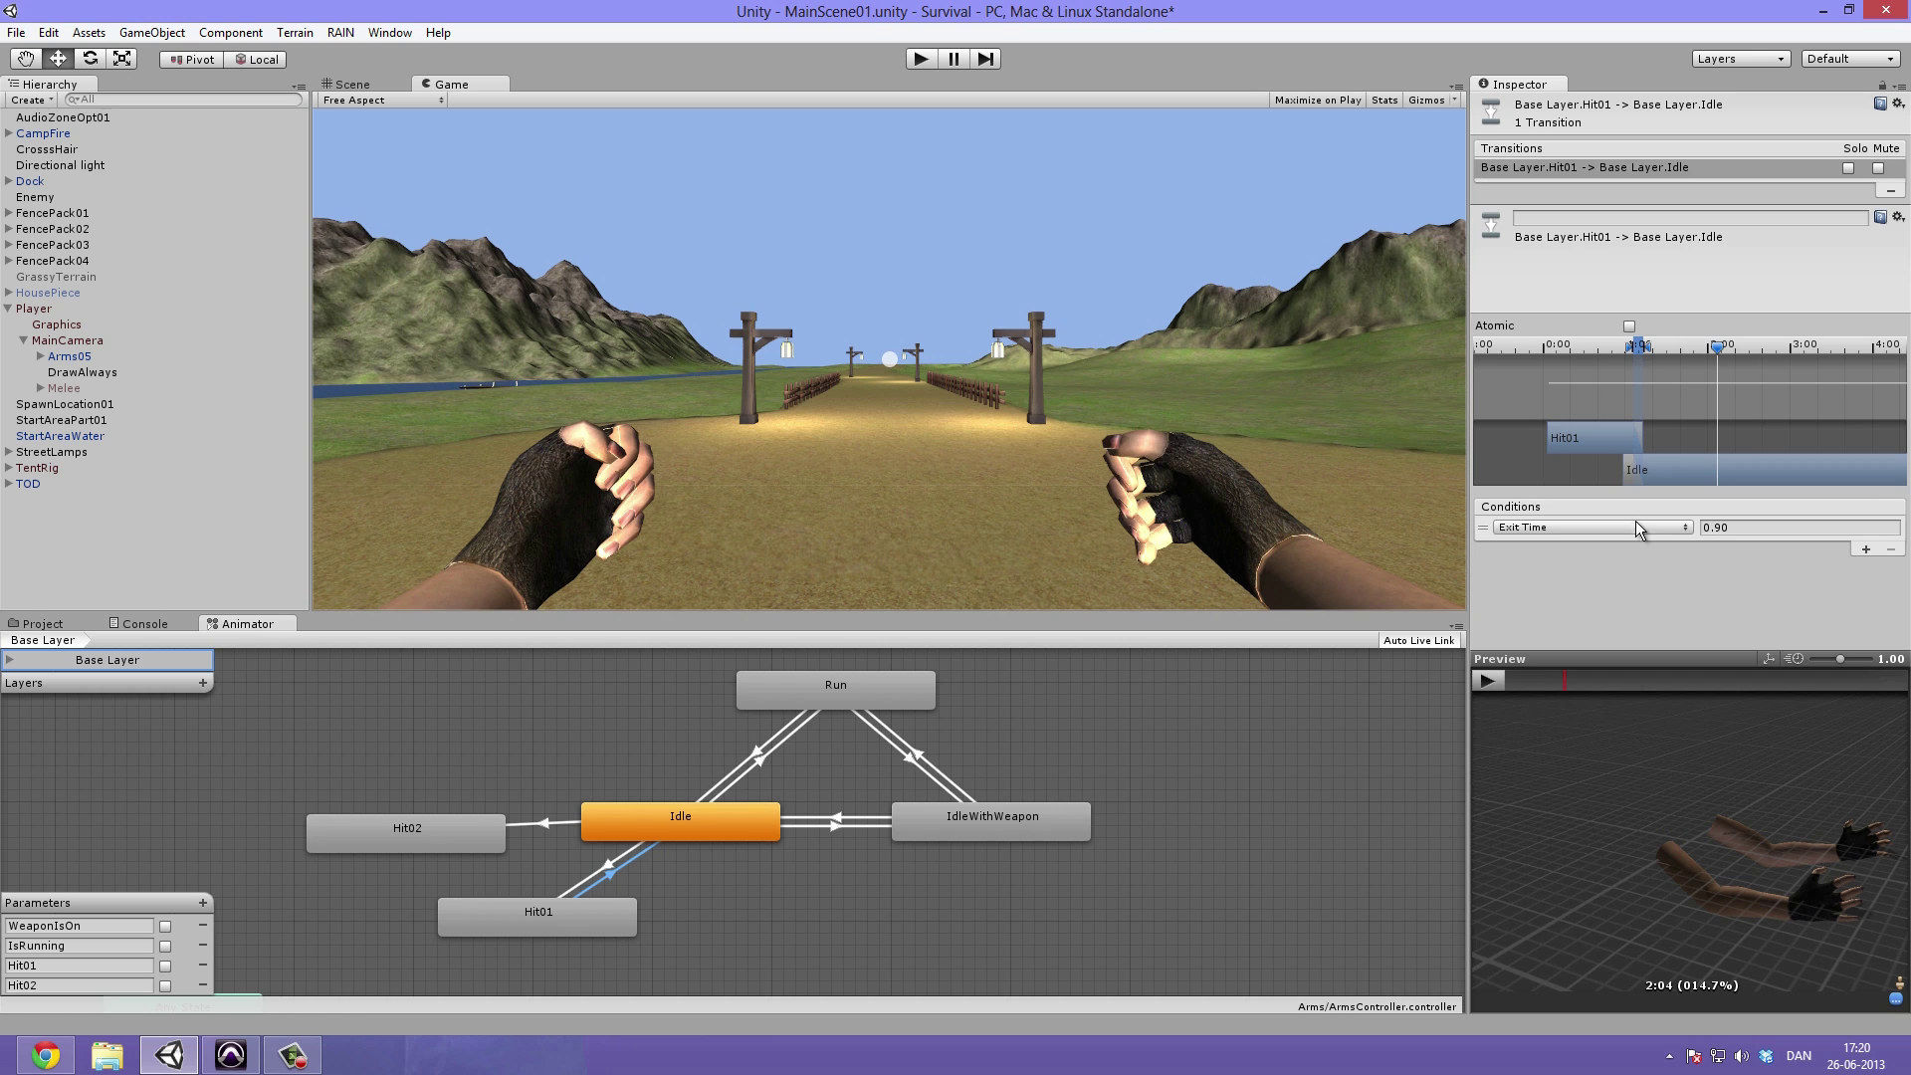
click(1221, 771)
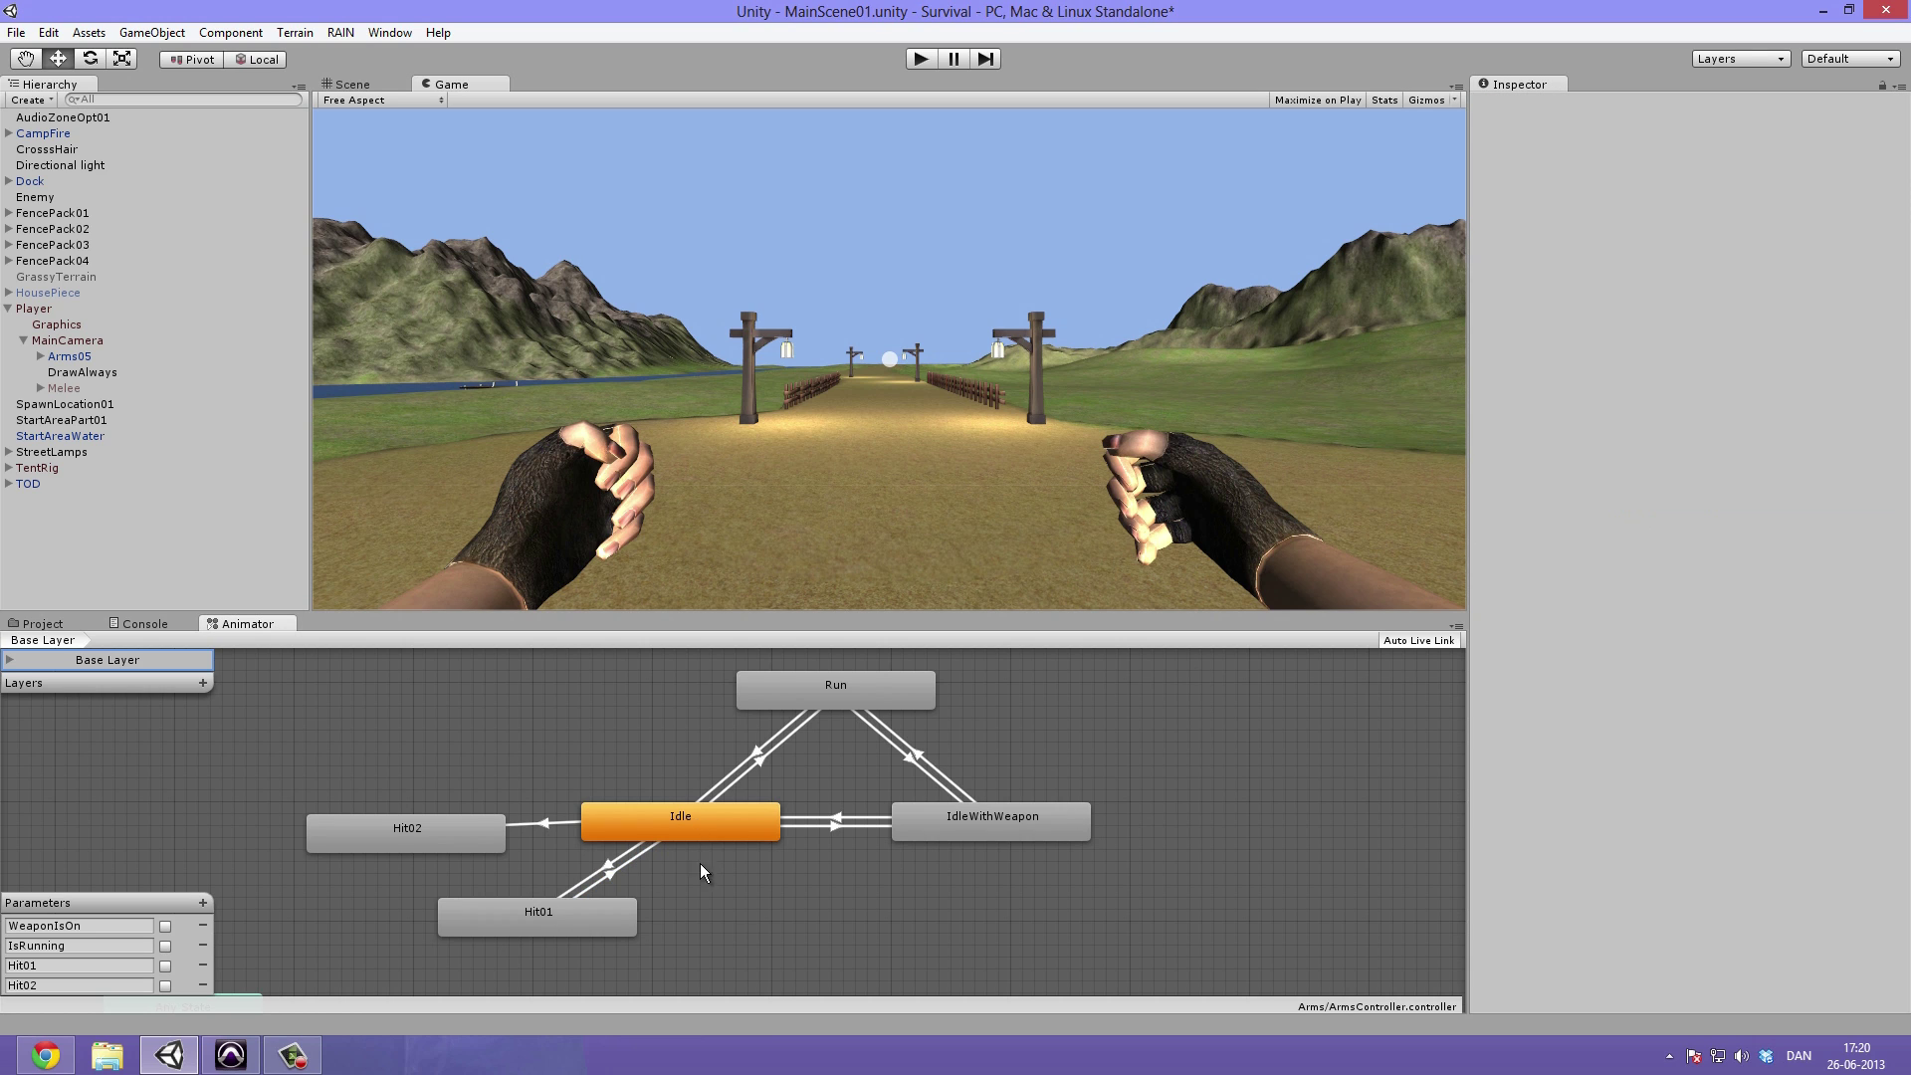
Examine the condition options available for the Hit01-to-Idle transition
click(703, 829)
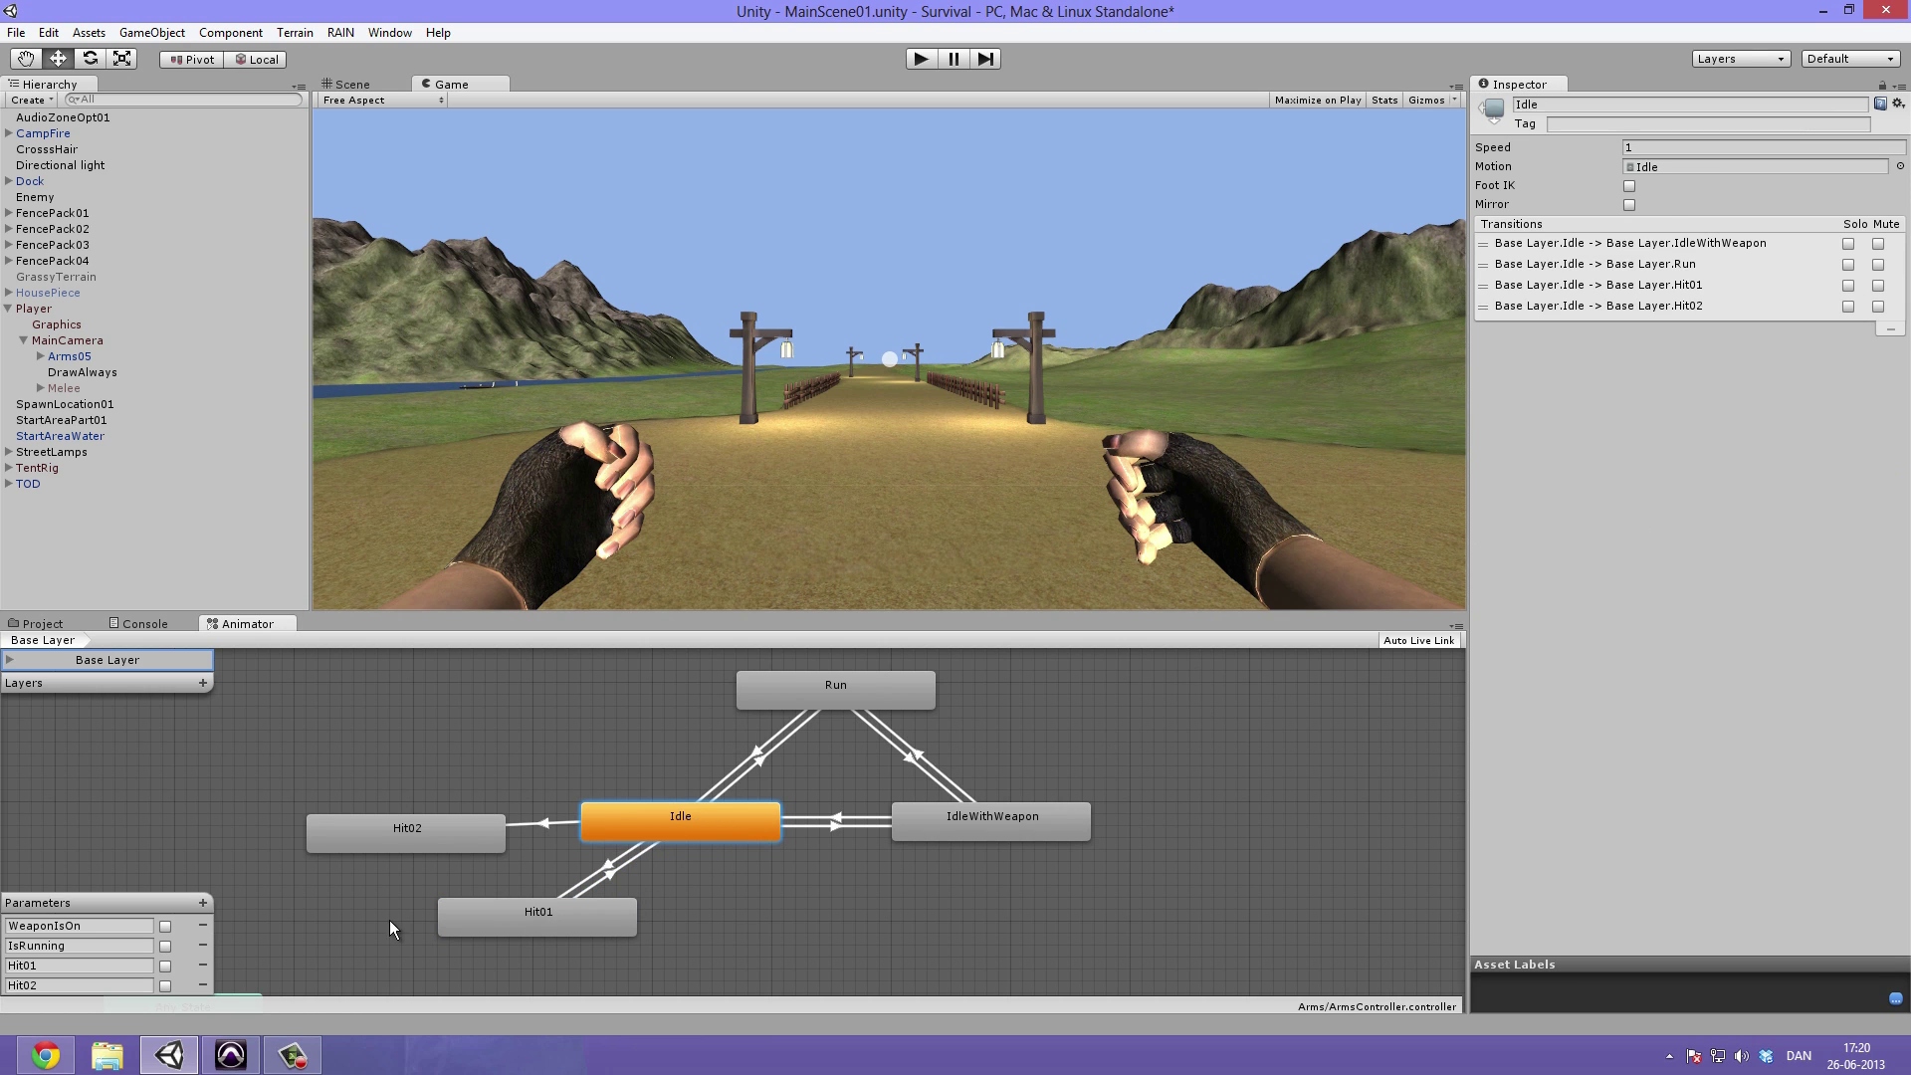
click(616, 878)
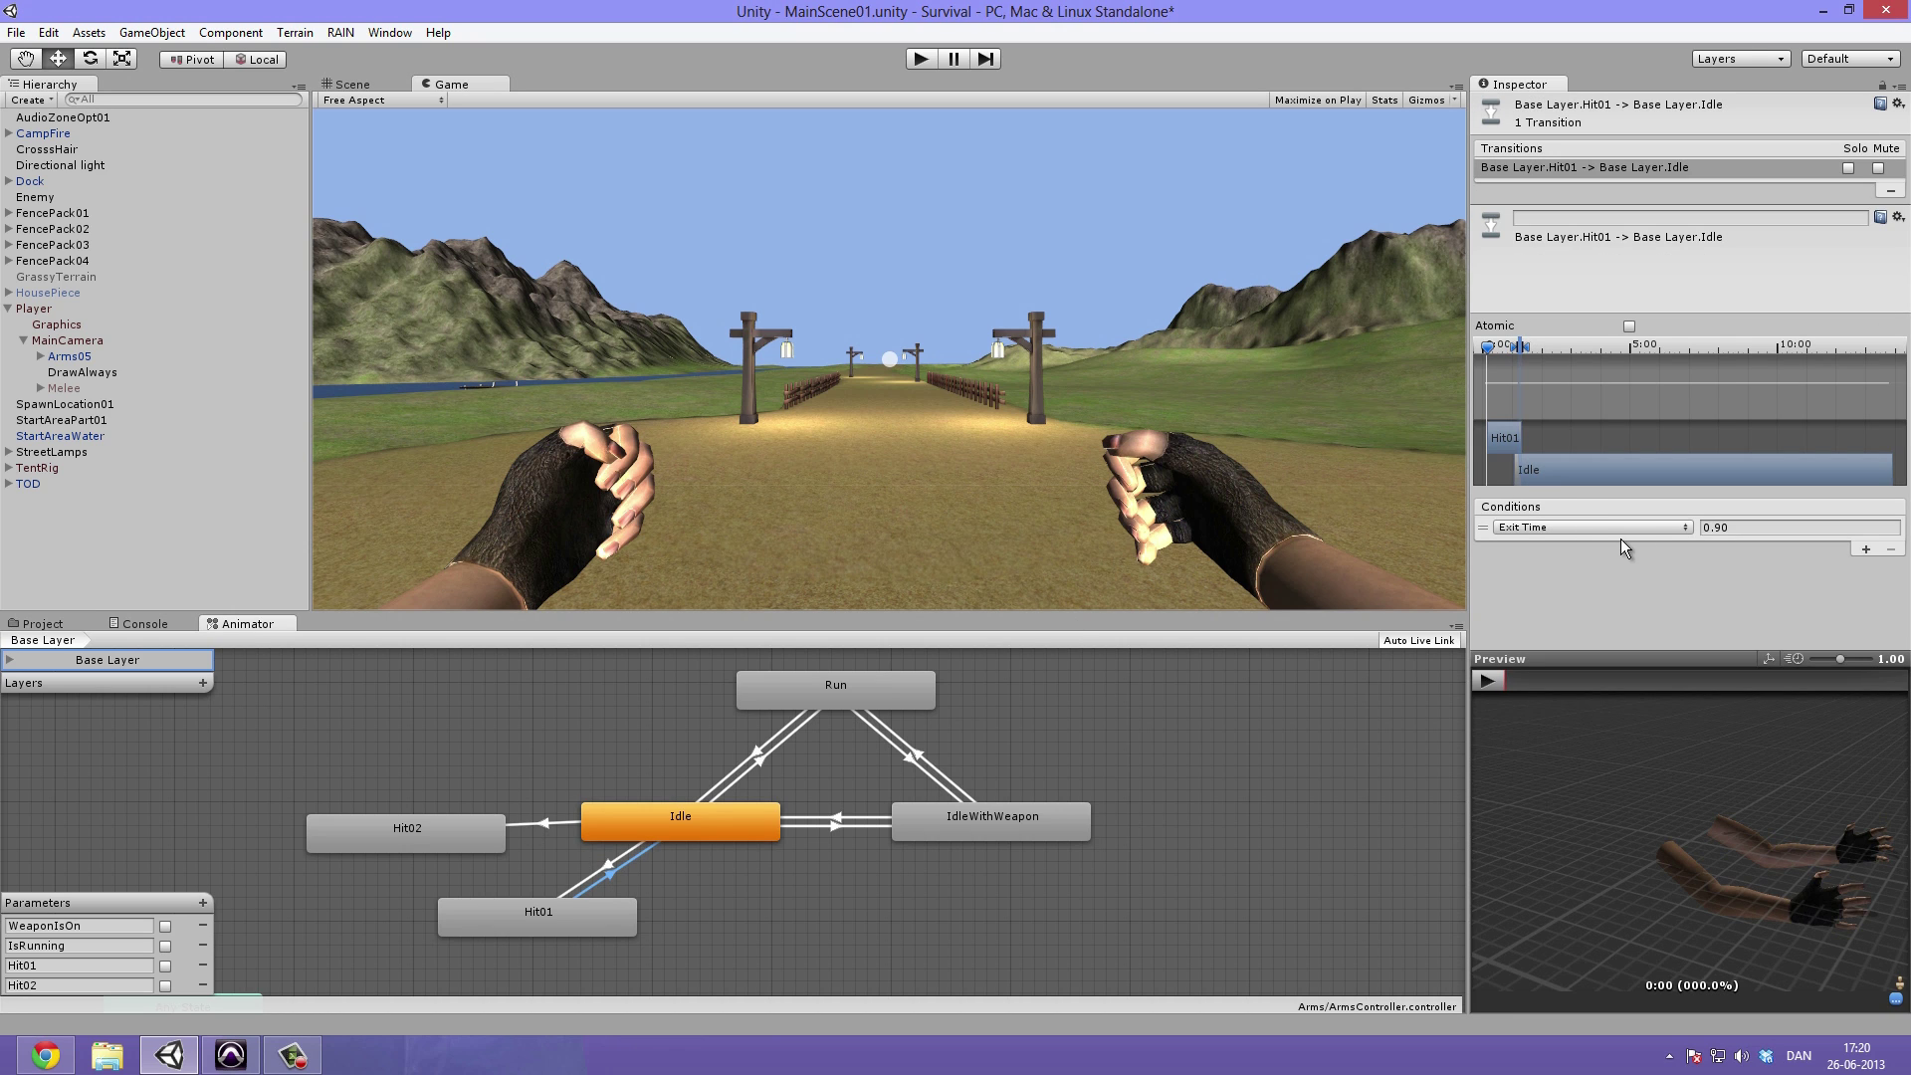
click(1594, 529)
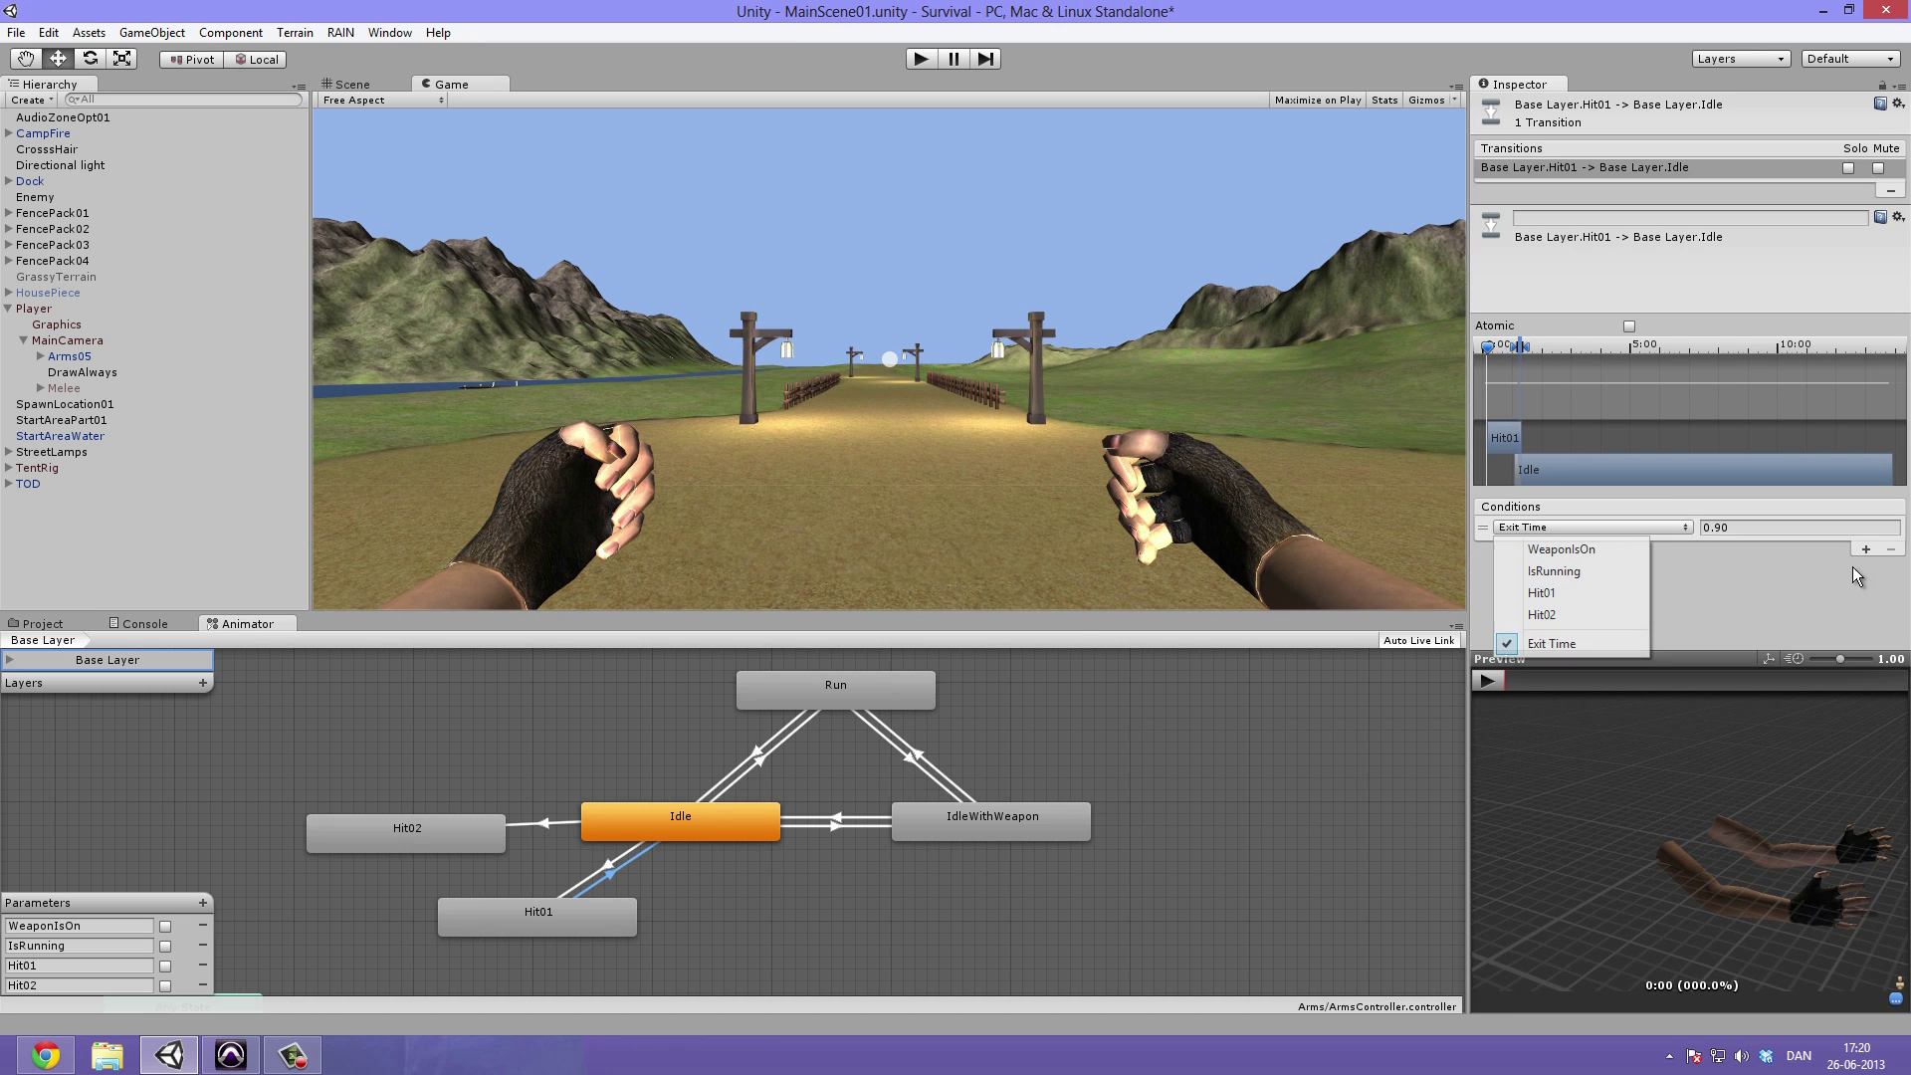
click(1756, 602)
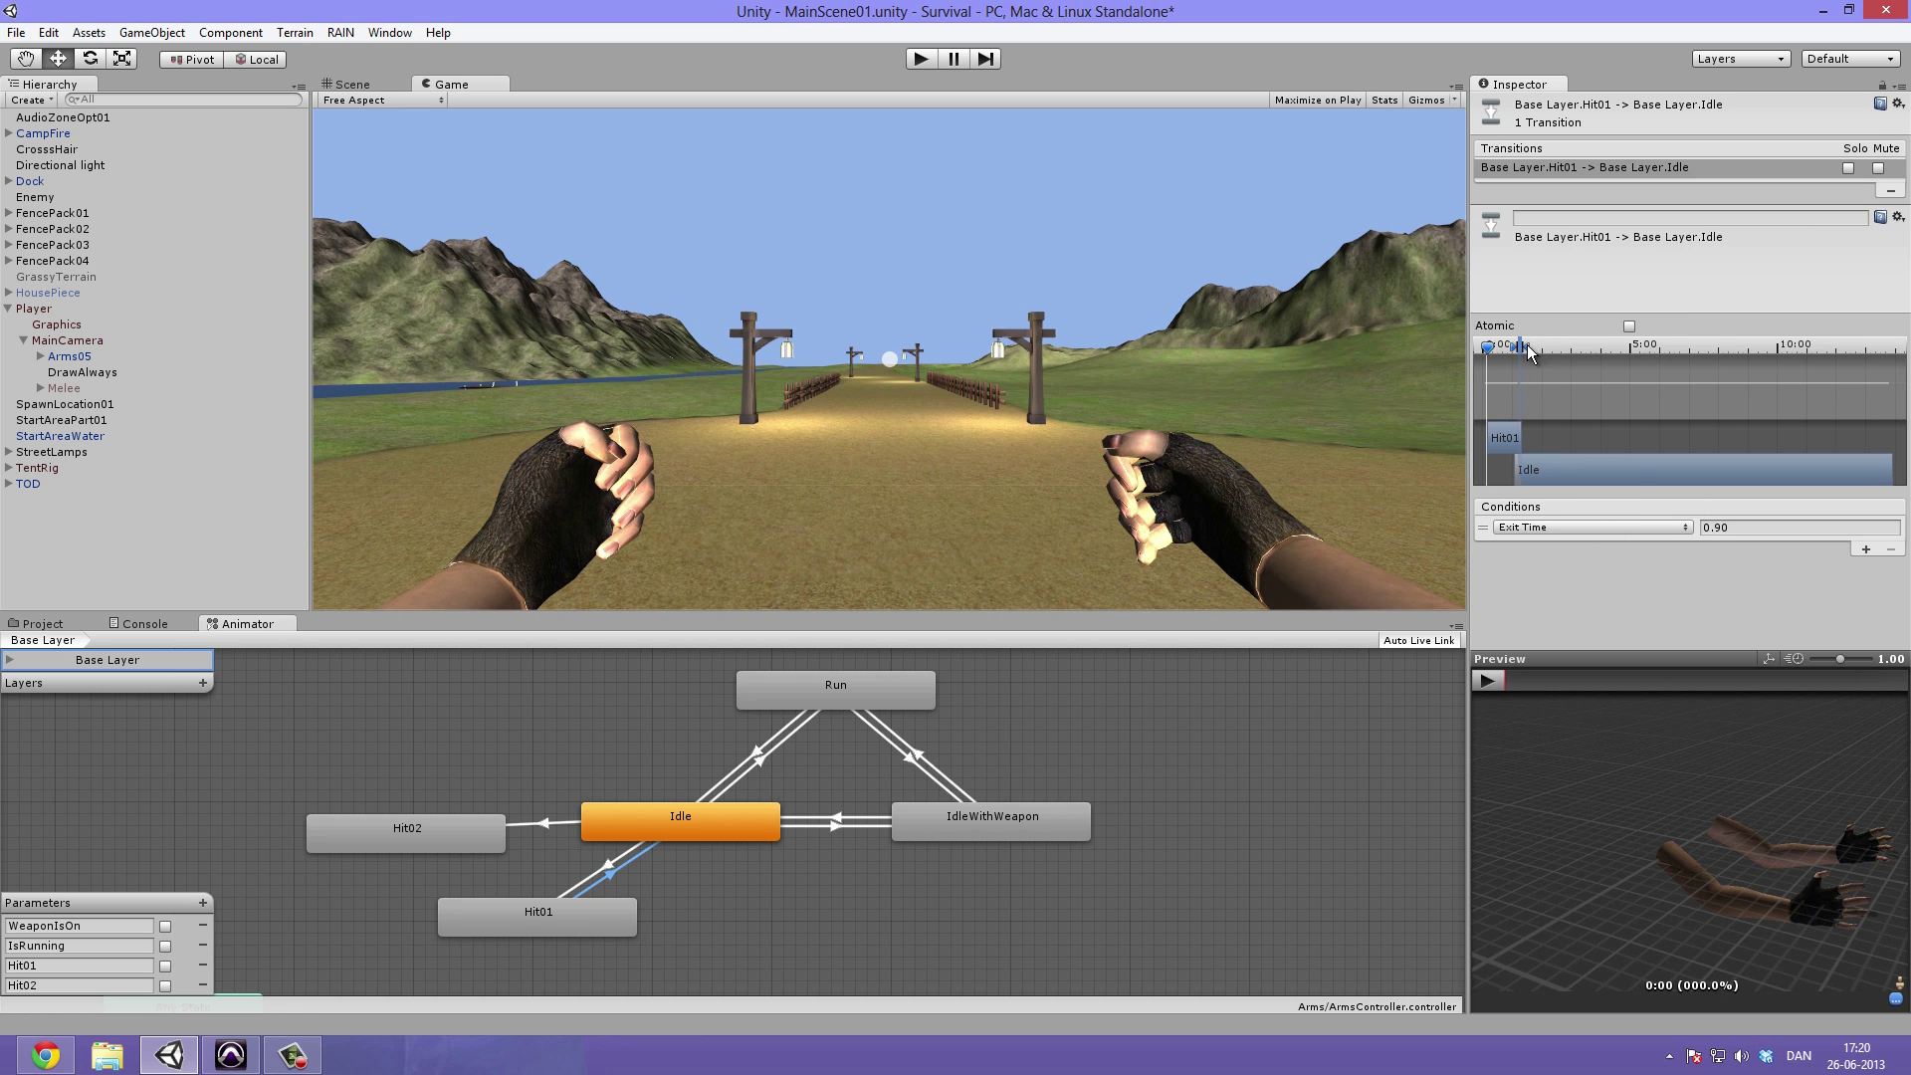
Try an earlier blend start for the Hit01-to-Idle transition and reset its exit time to 0.9
mouse_move(1526, 346)
mouse_down()
mouse_move(1510, 348)
mouse_move(1530, 397)
mouse_up()
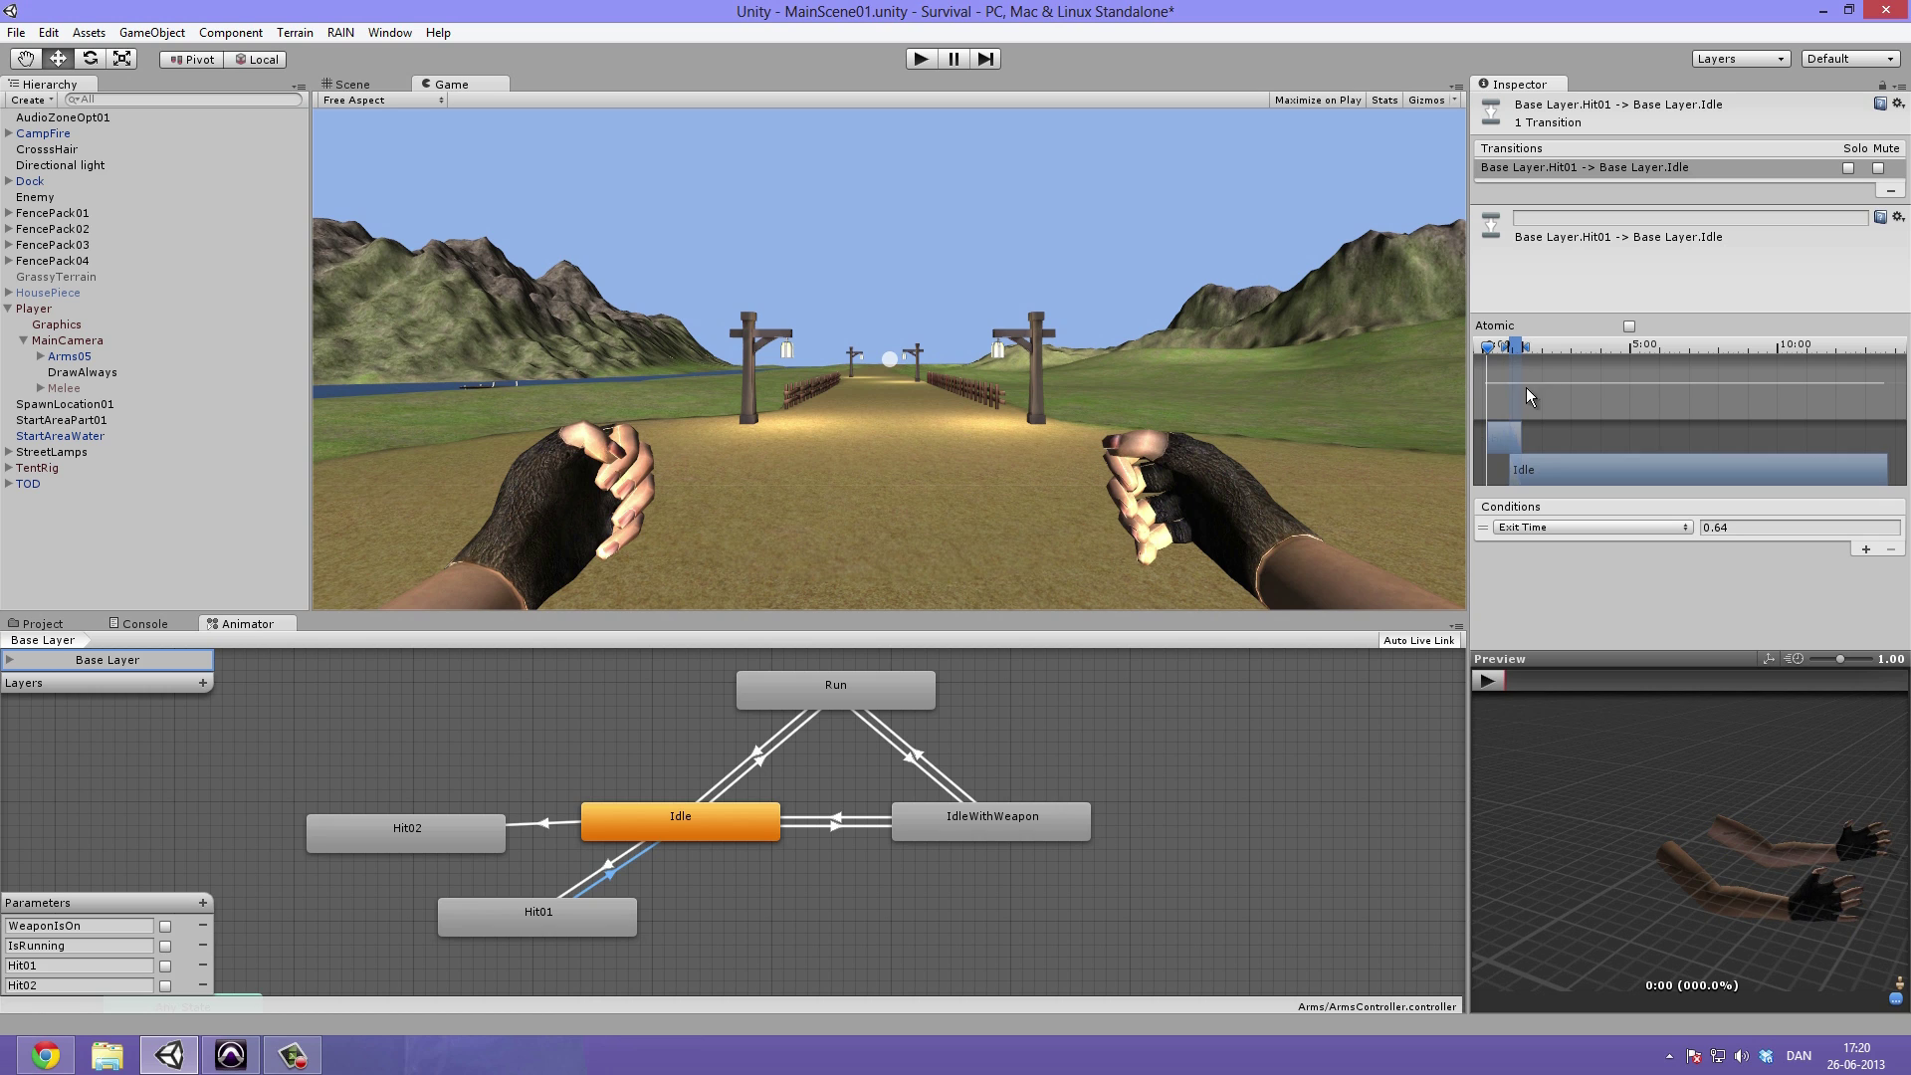
click(1752, 532)
text(0.9)
key(Return)
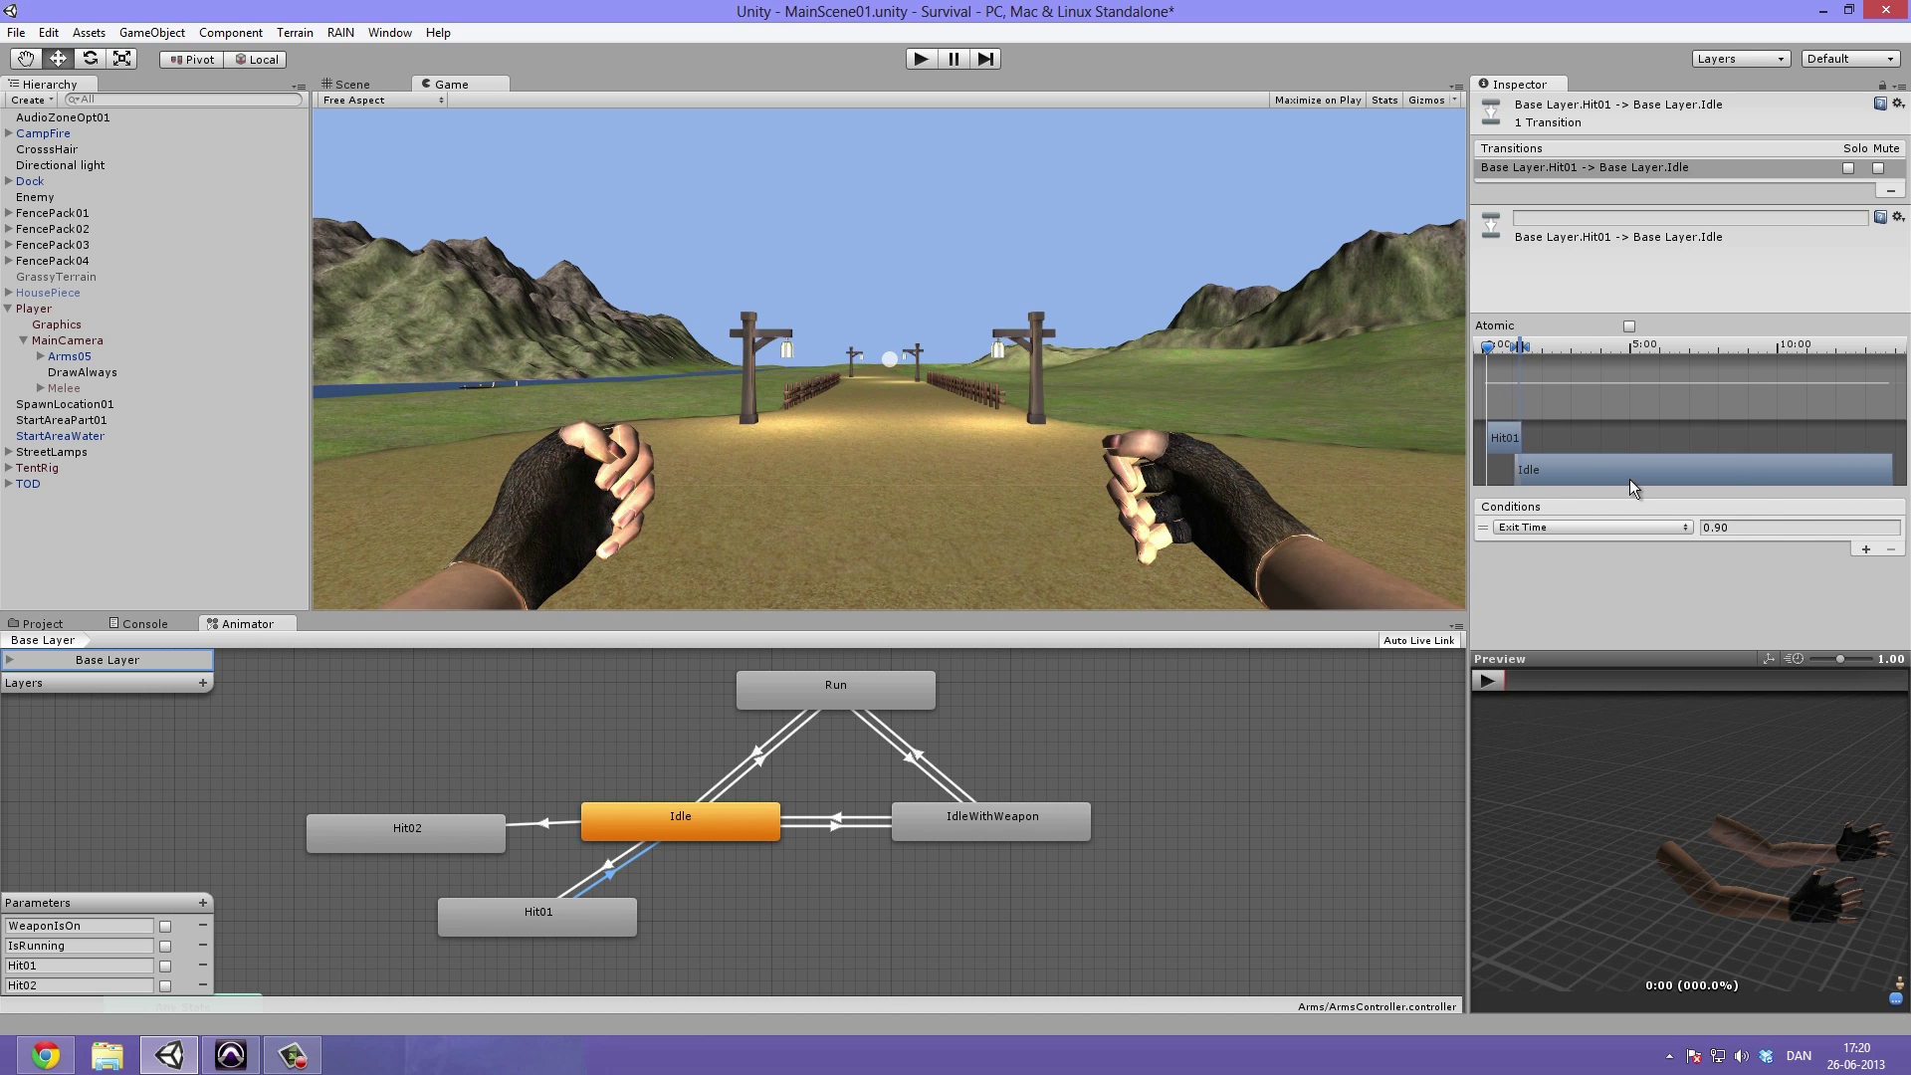
click(809, 758)
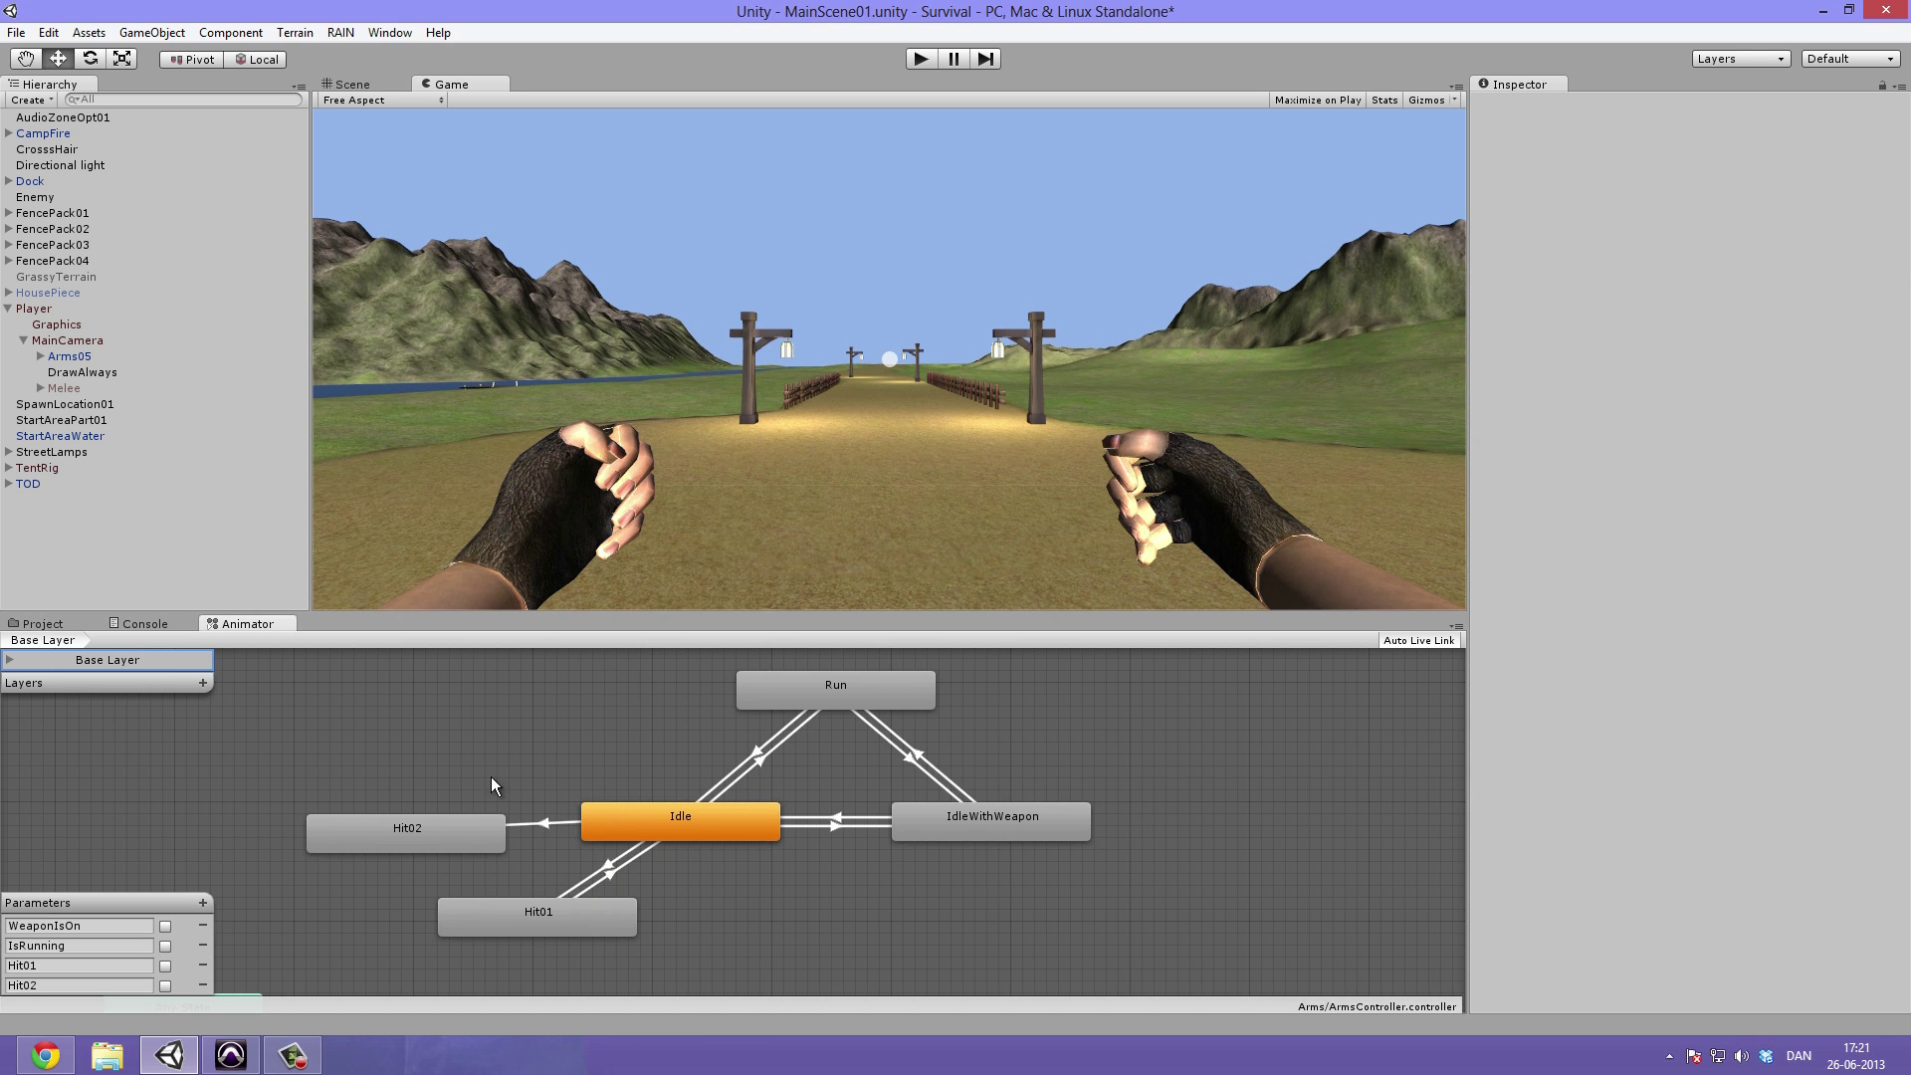
Create a transition from the Hit02 state back to the Idle state
click(463, 848)
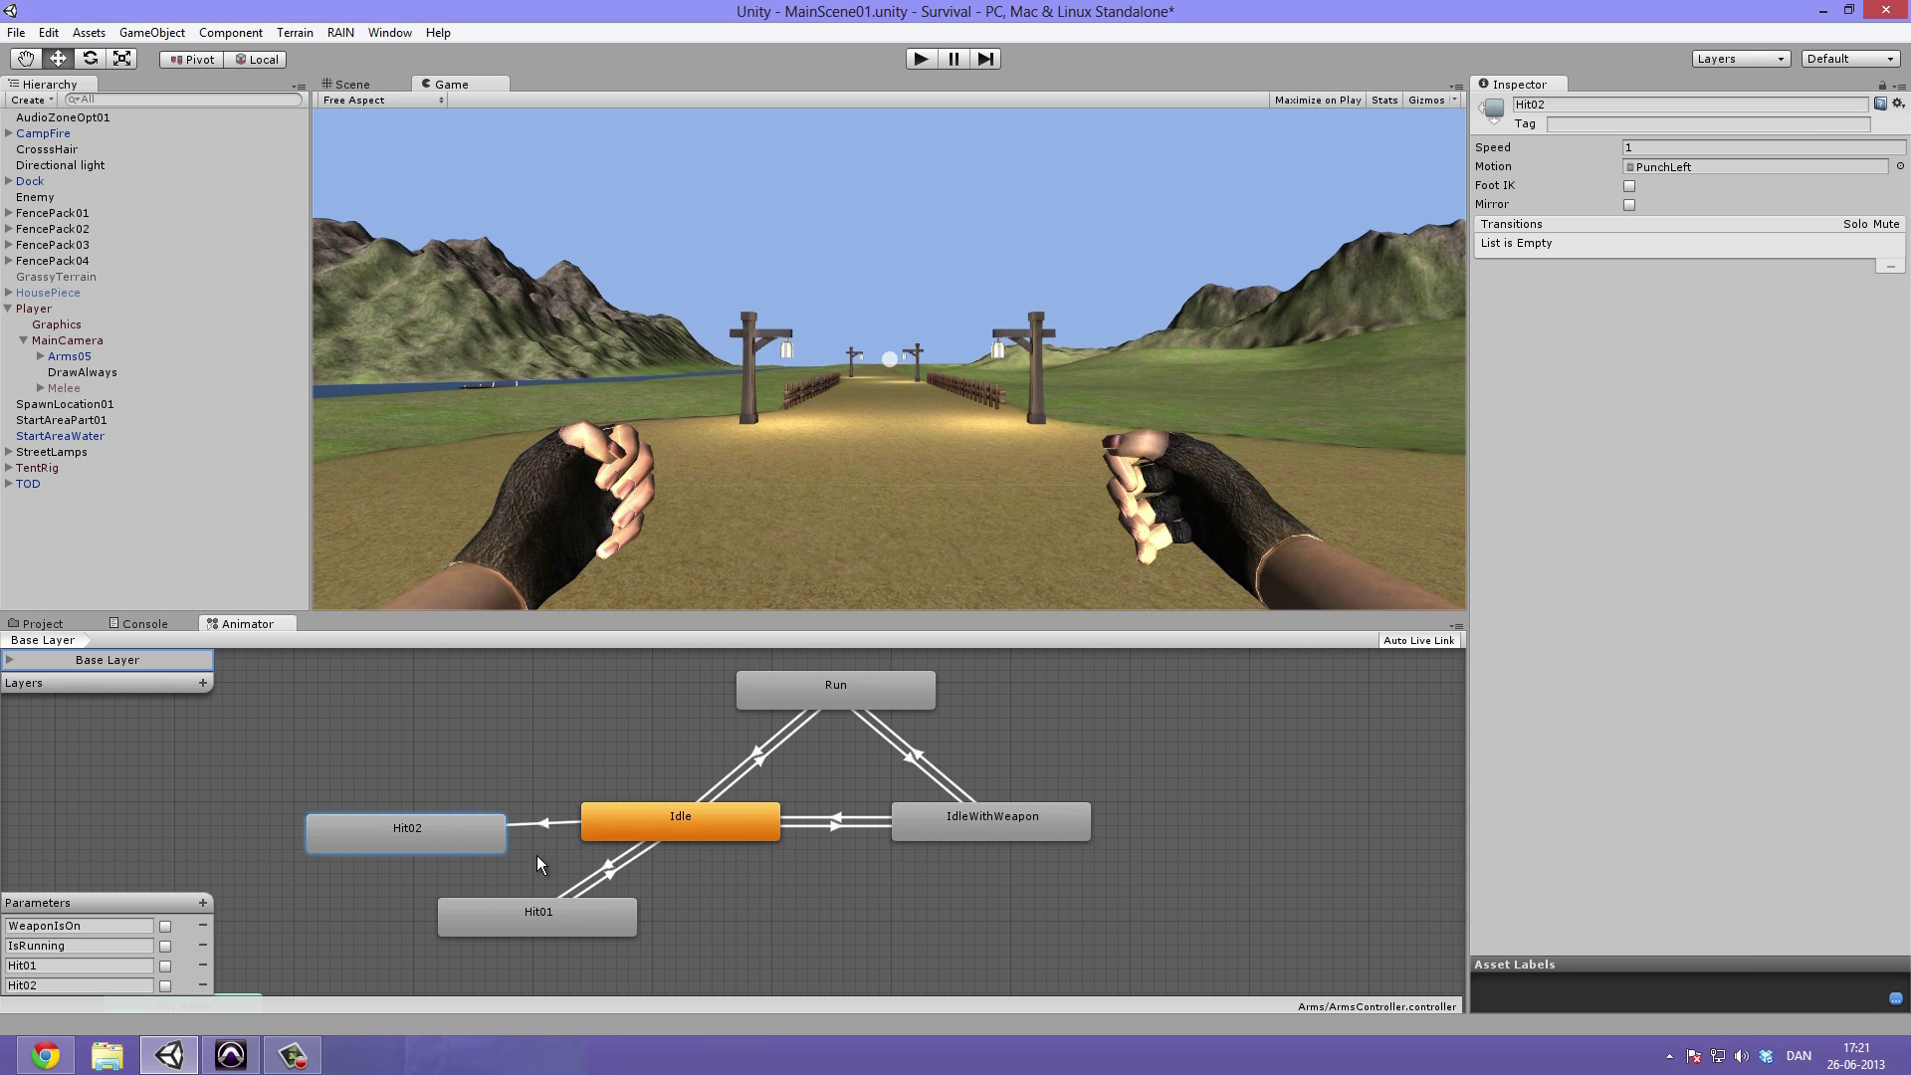
right_click(464, 831)
click(502, 834)
click(665, 831)
Turn off Atomic for the Hit02-to-Idle transition and preview how the punch blends into Idle
click(538, 833)
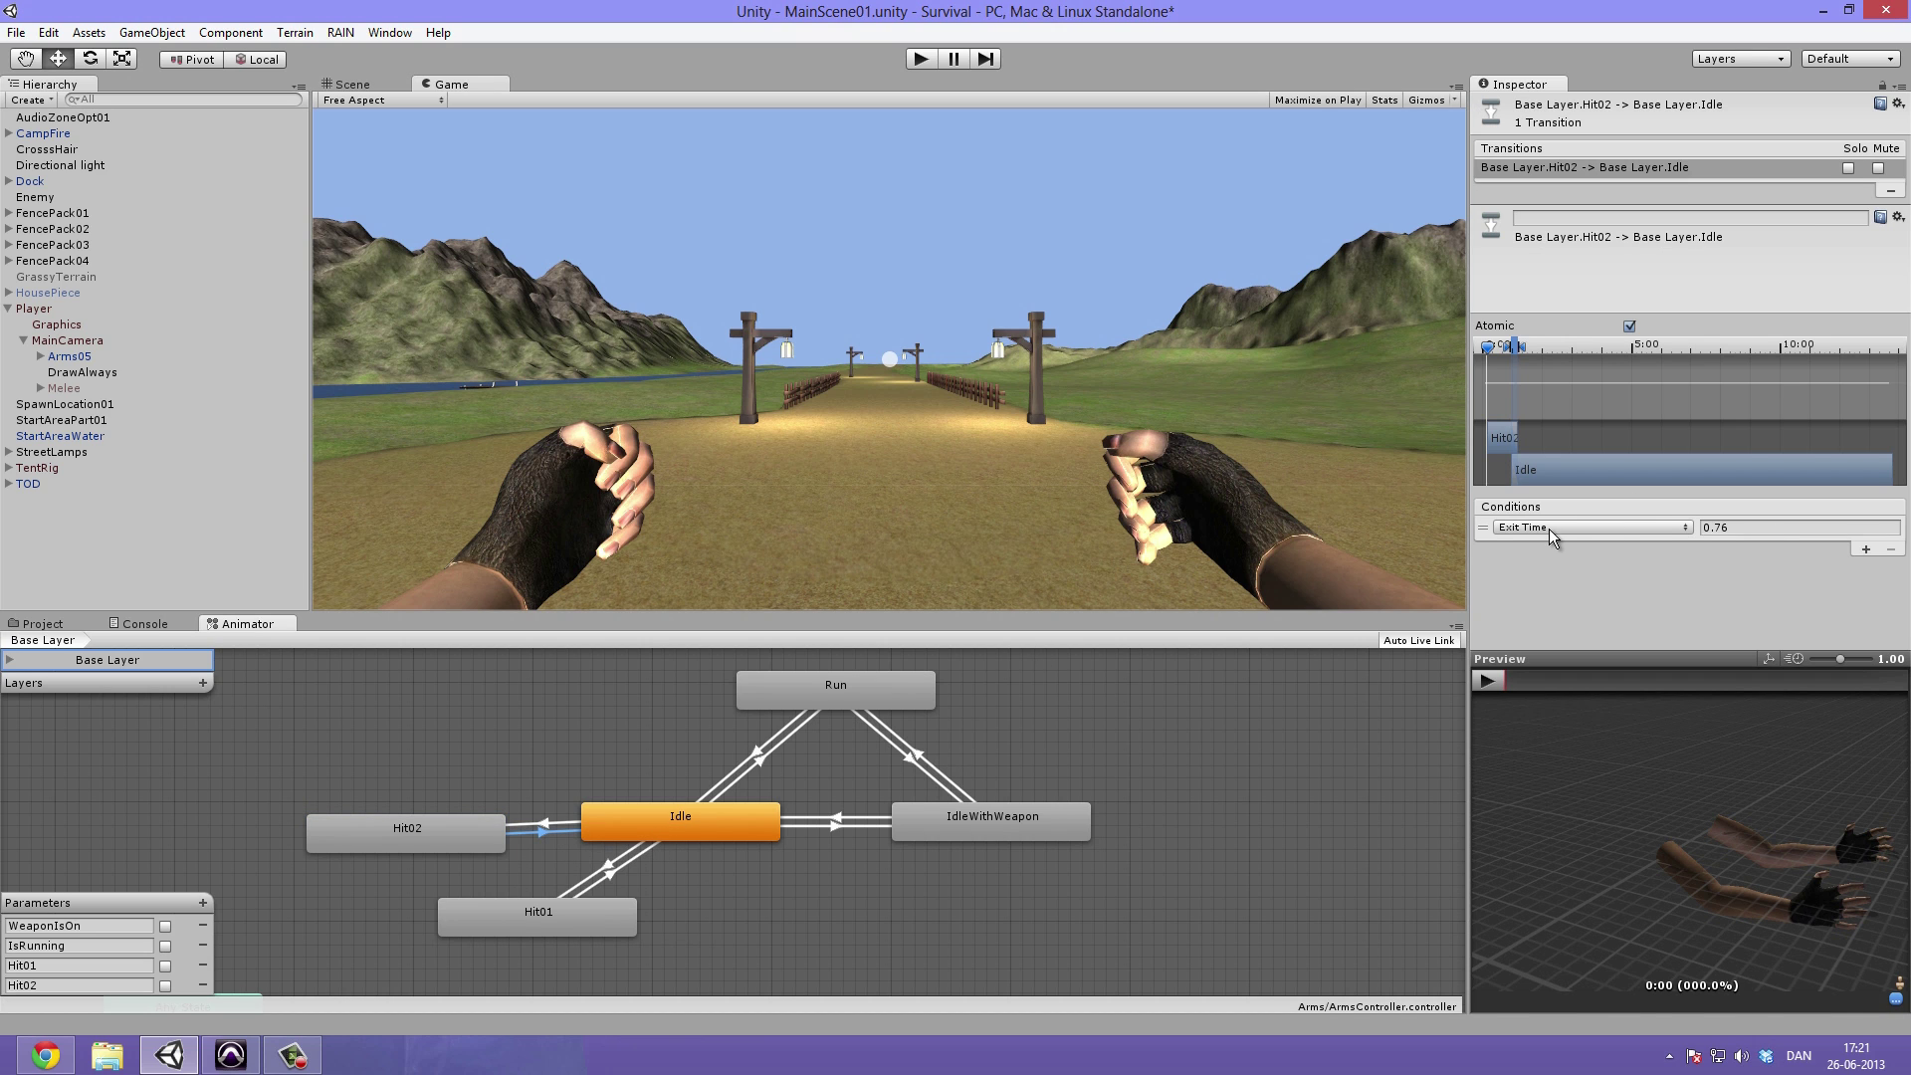
scroll(1509, 420, up, 3)
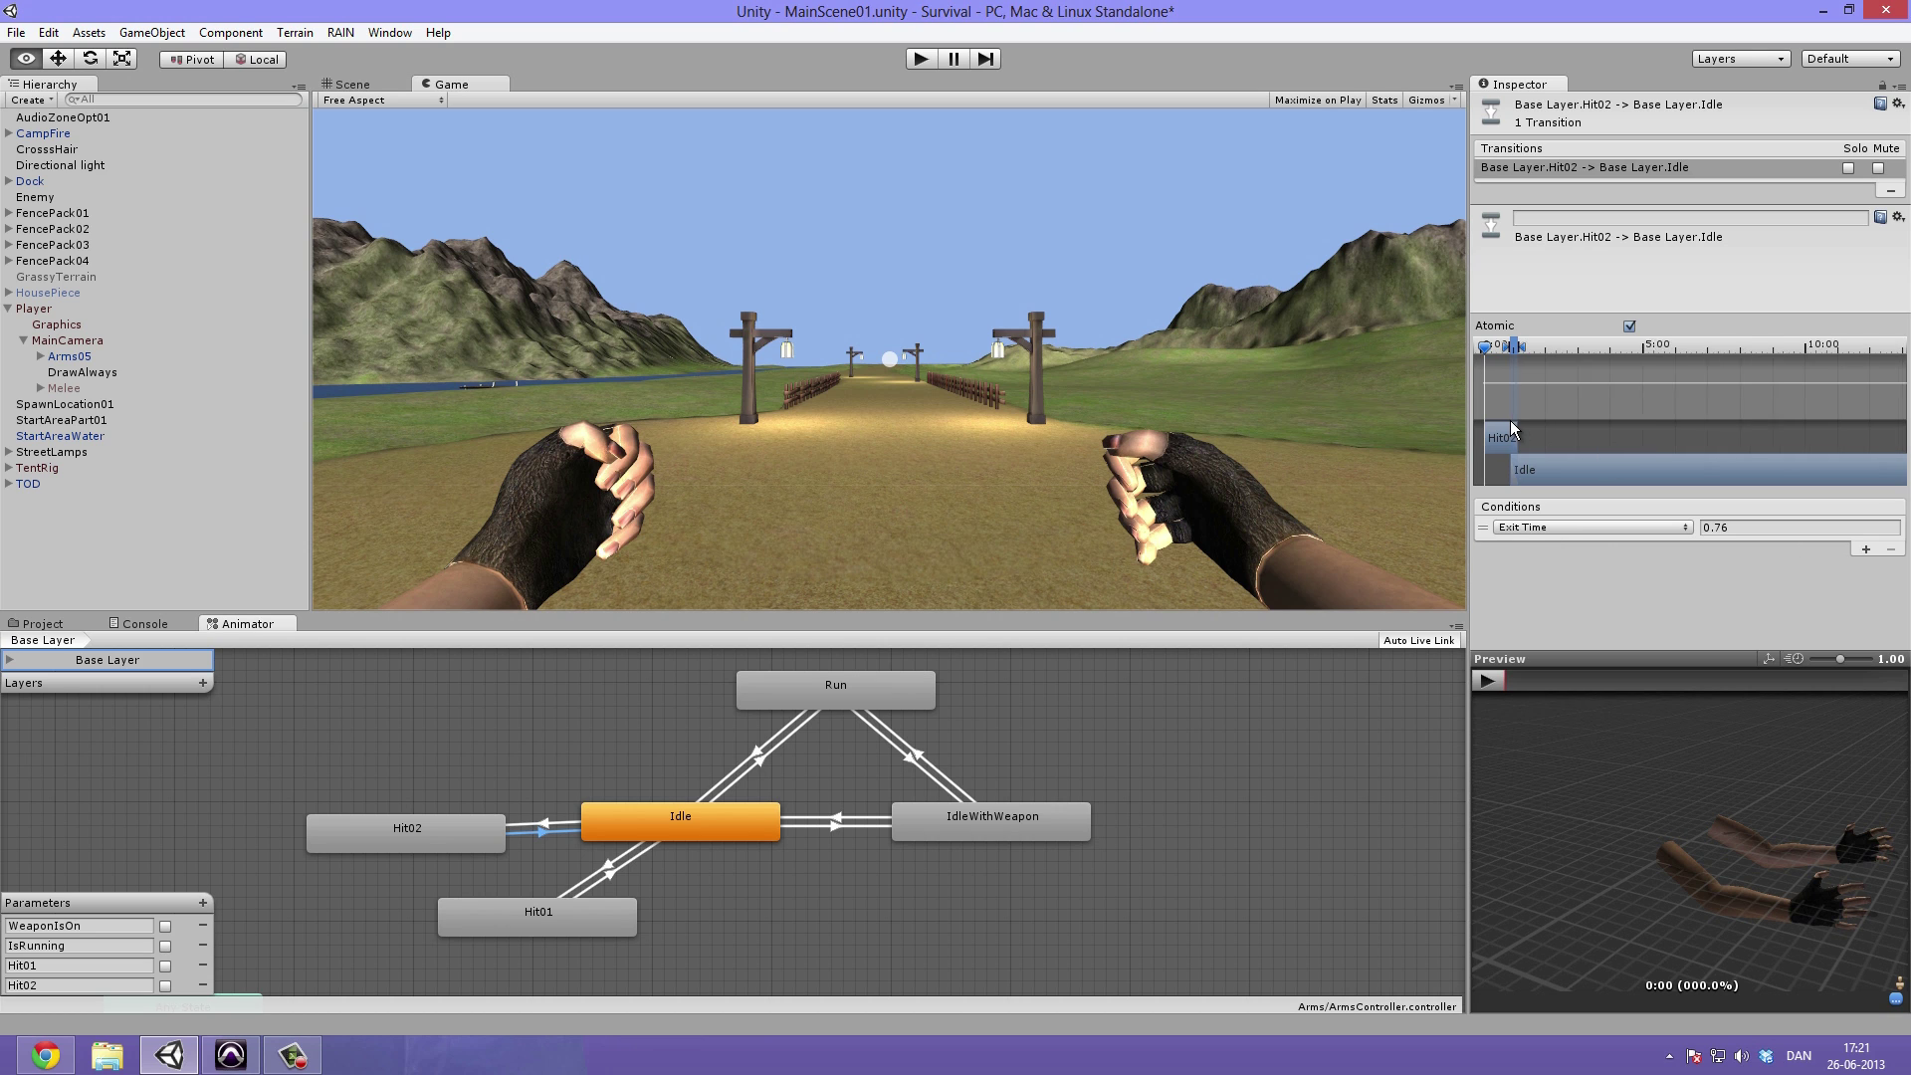
drag(1526, 352, 1486, 348)
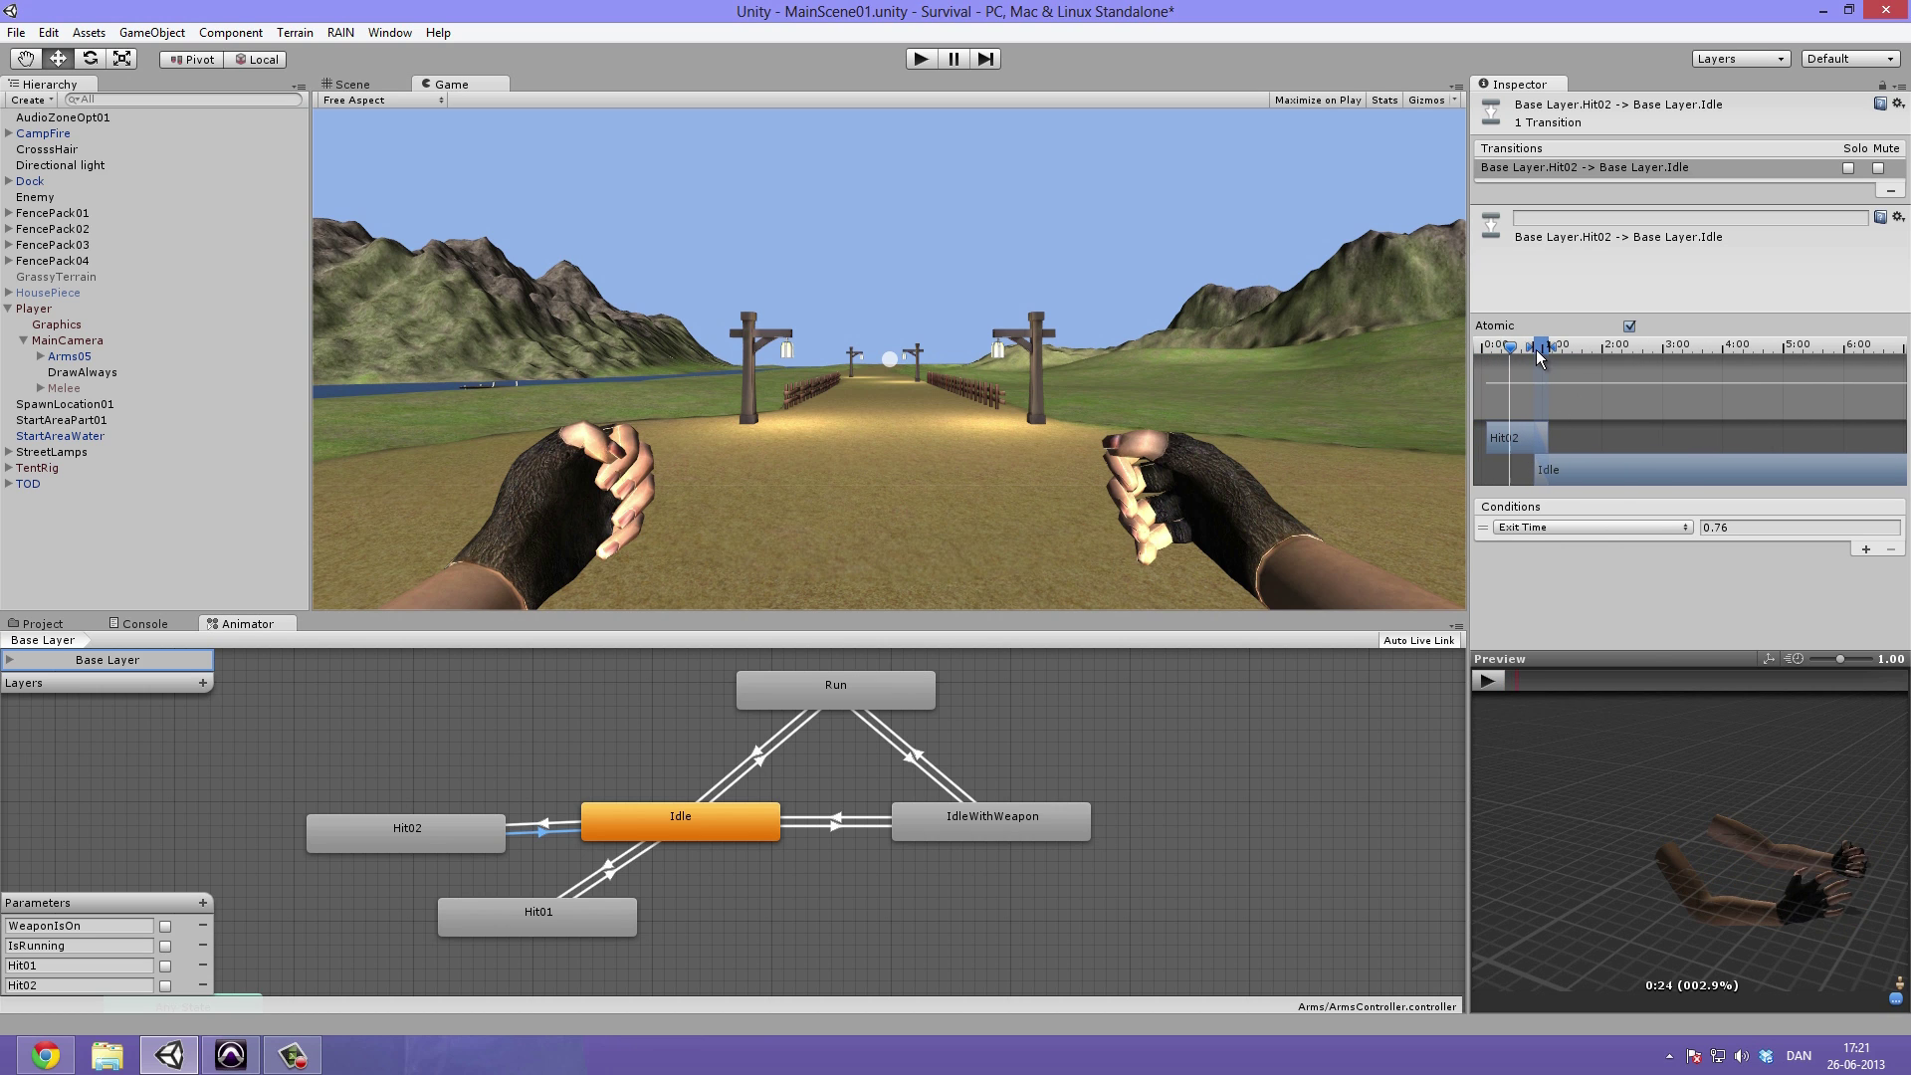
click(1629, 325)
click(1487, 680)
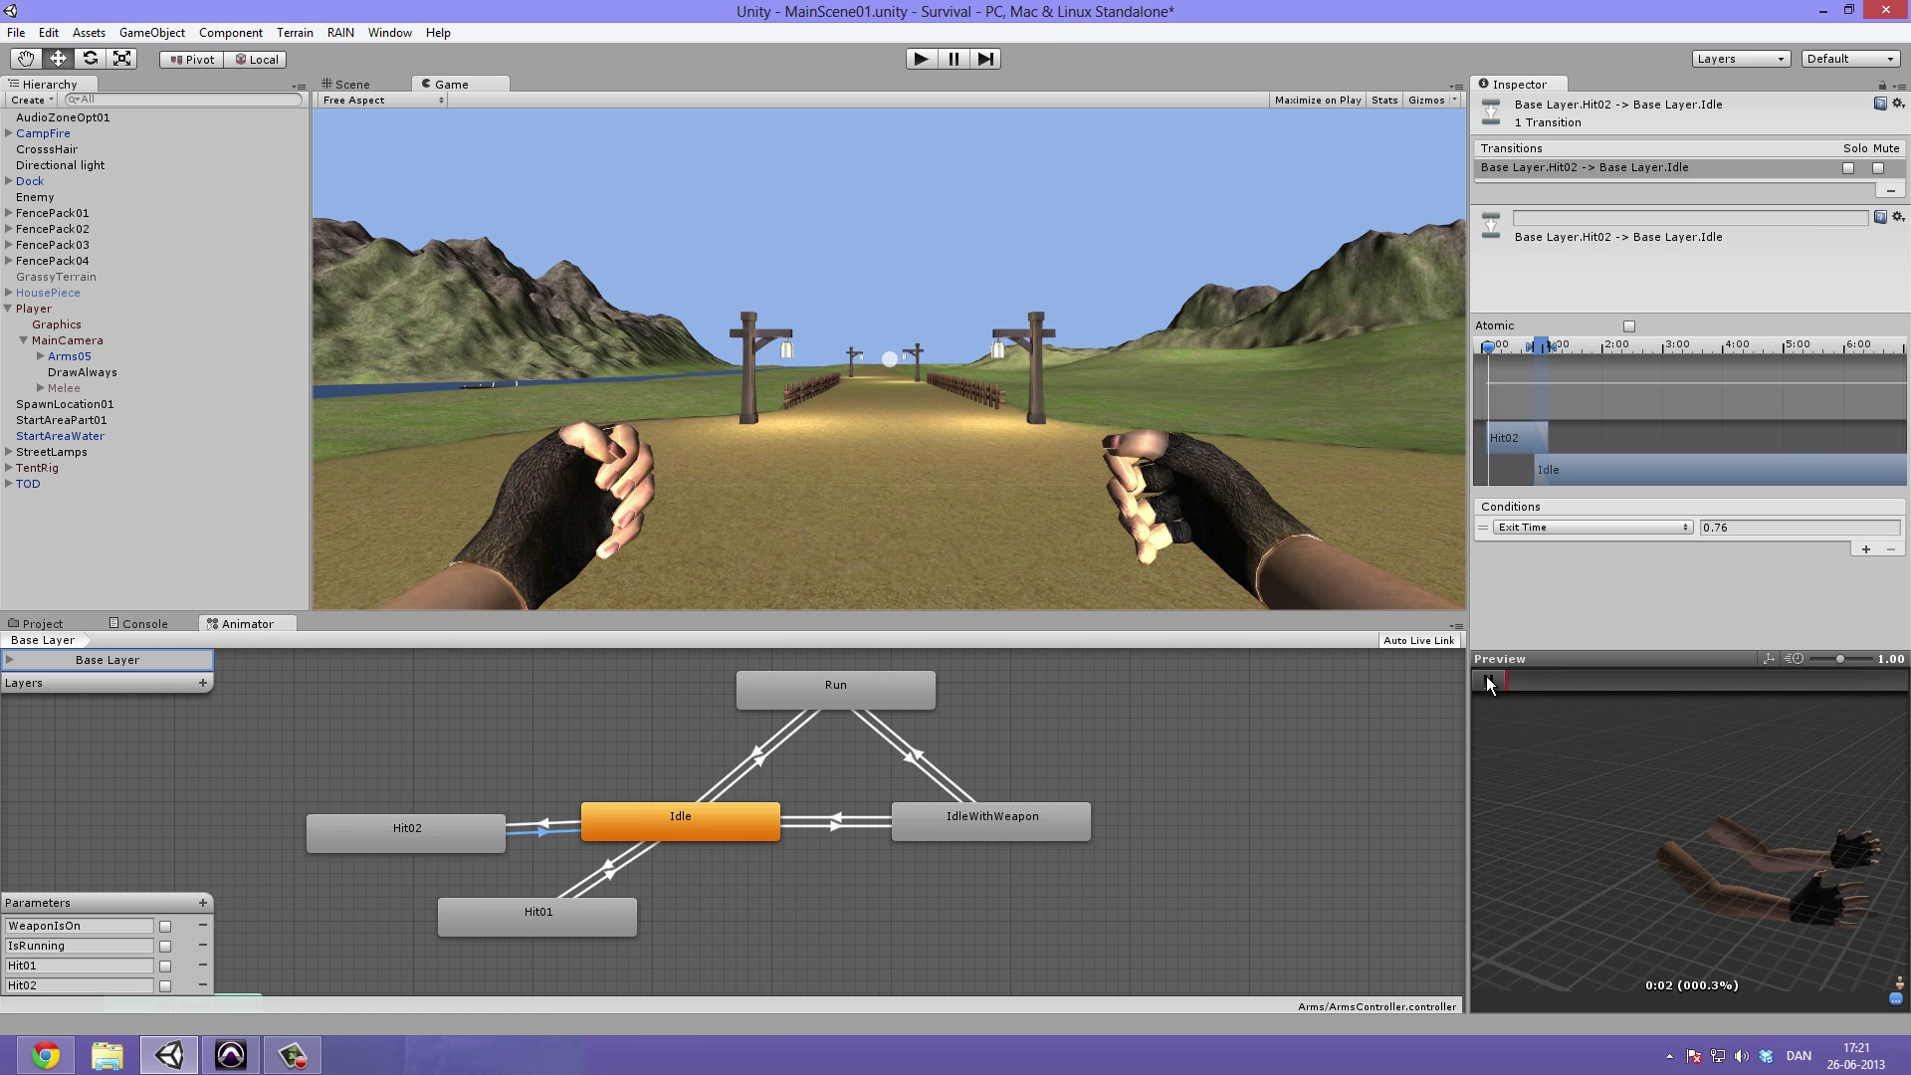
click(1487, 680)
Adjust the Hit02-to-Idle blend so that it starts at exit time 0.82, previewing the animation after the changes
drag(1531, 352, 1544, 358)
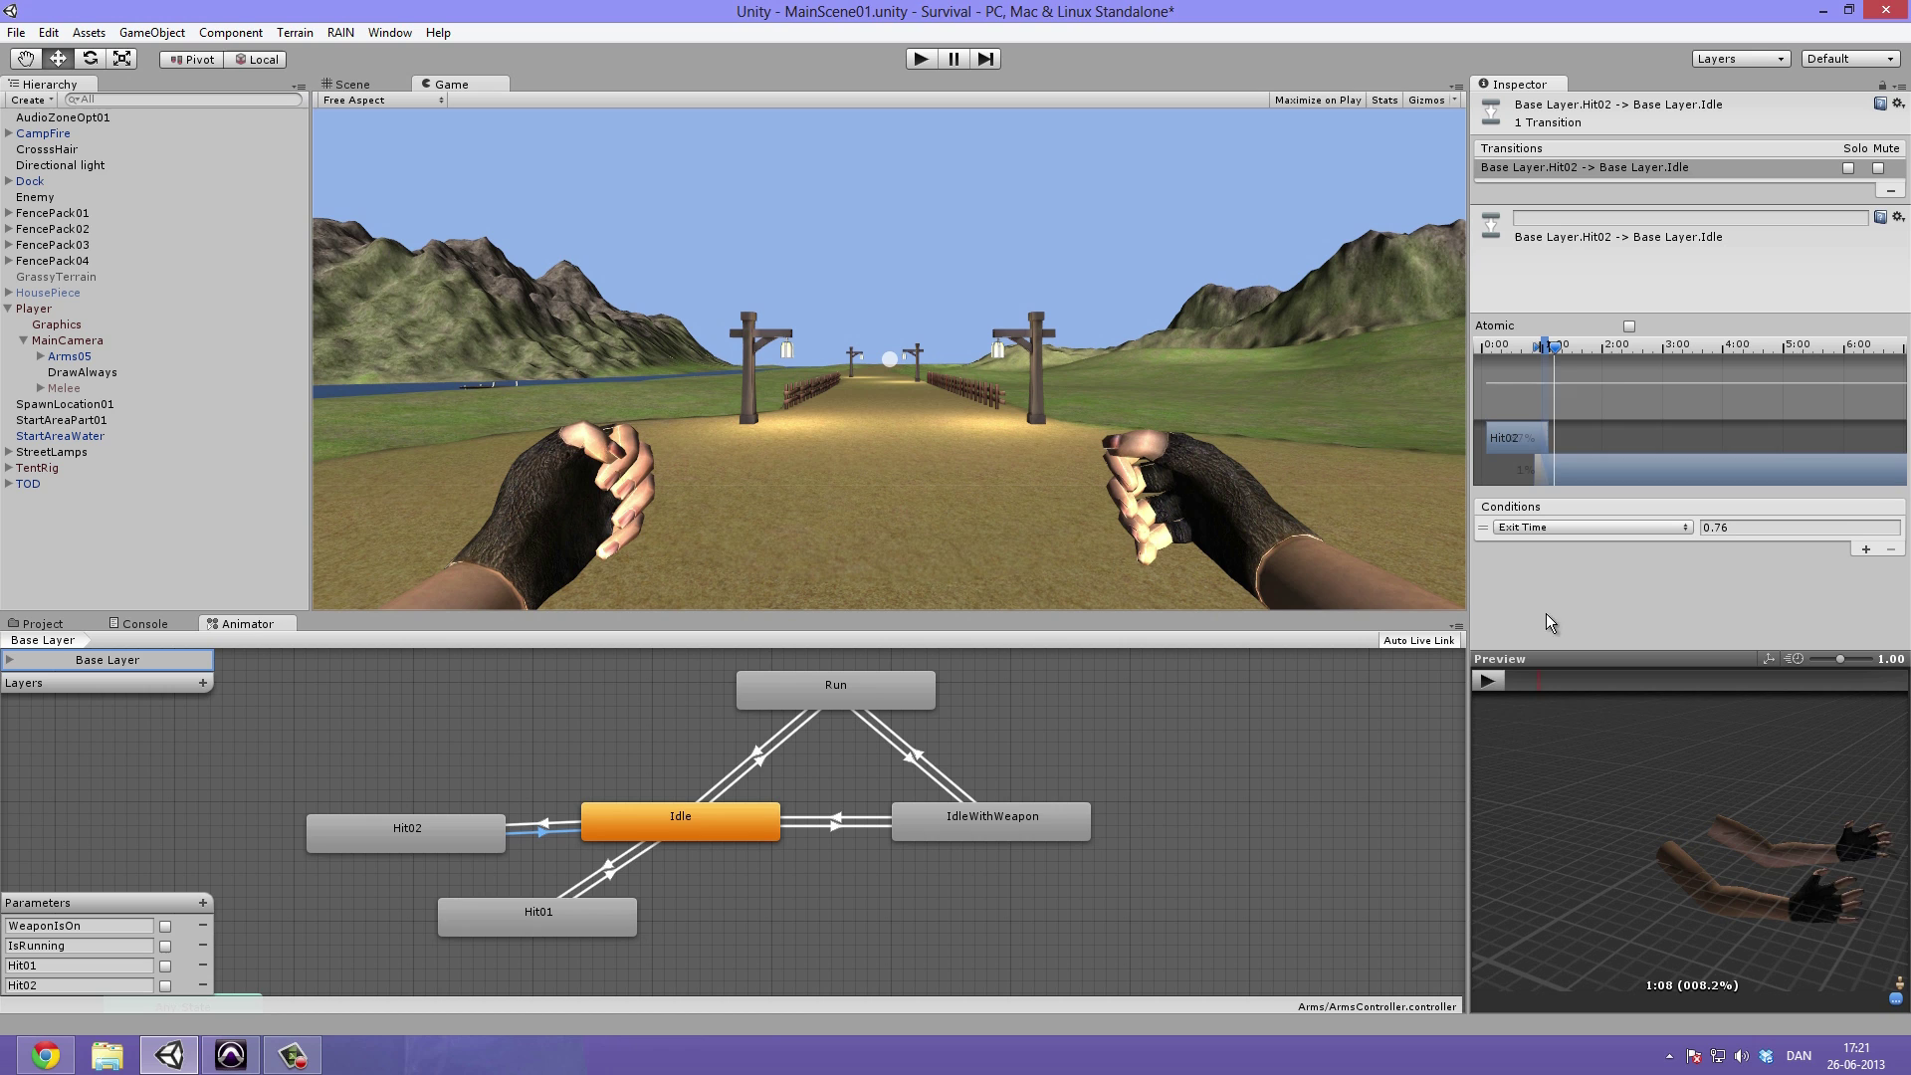
click(1484, 679)
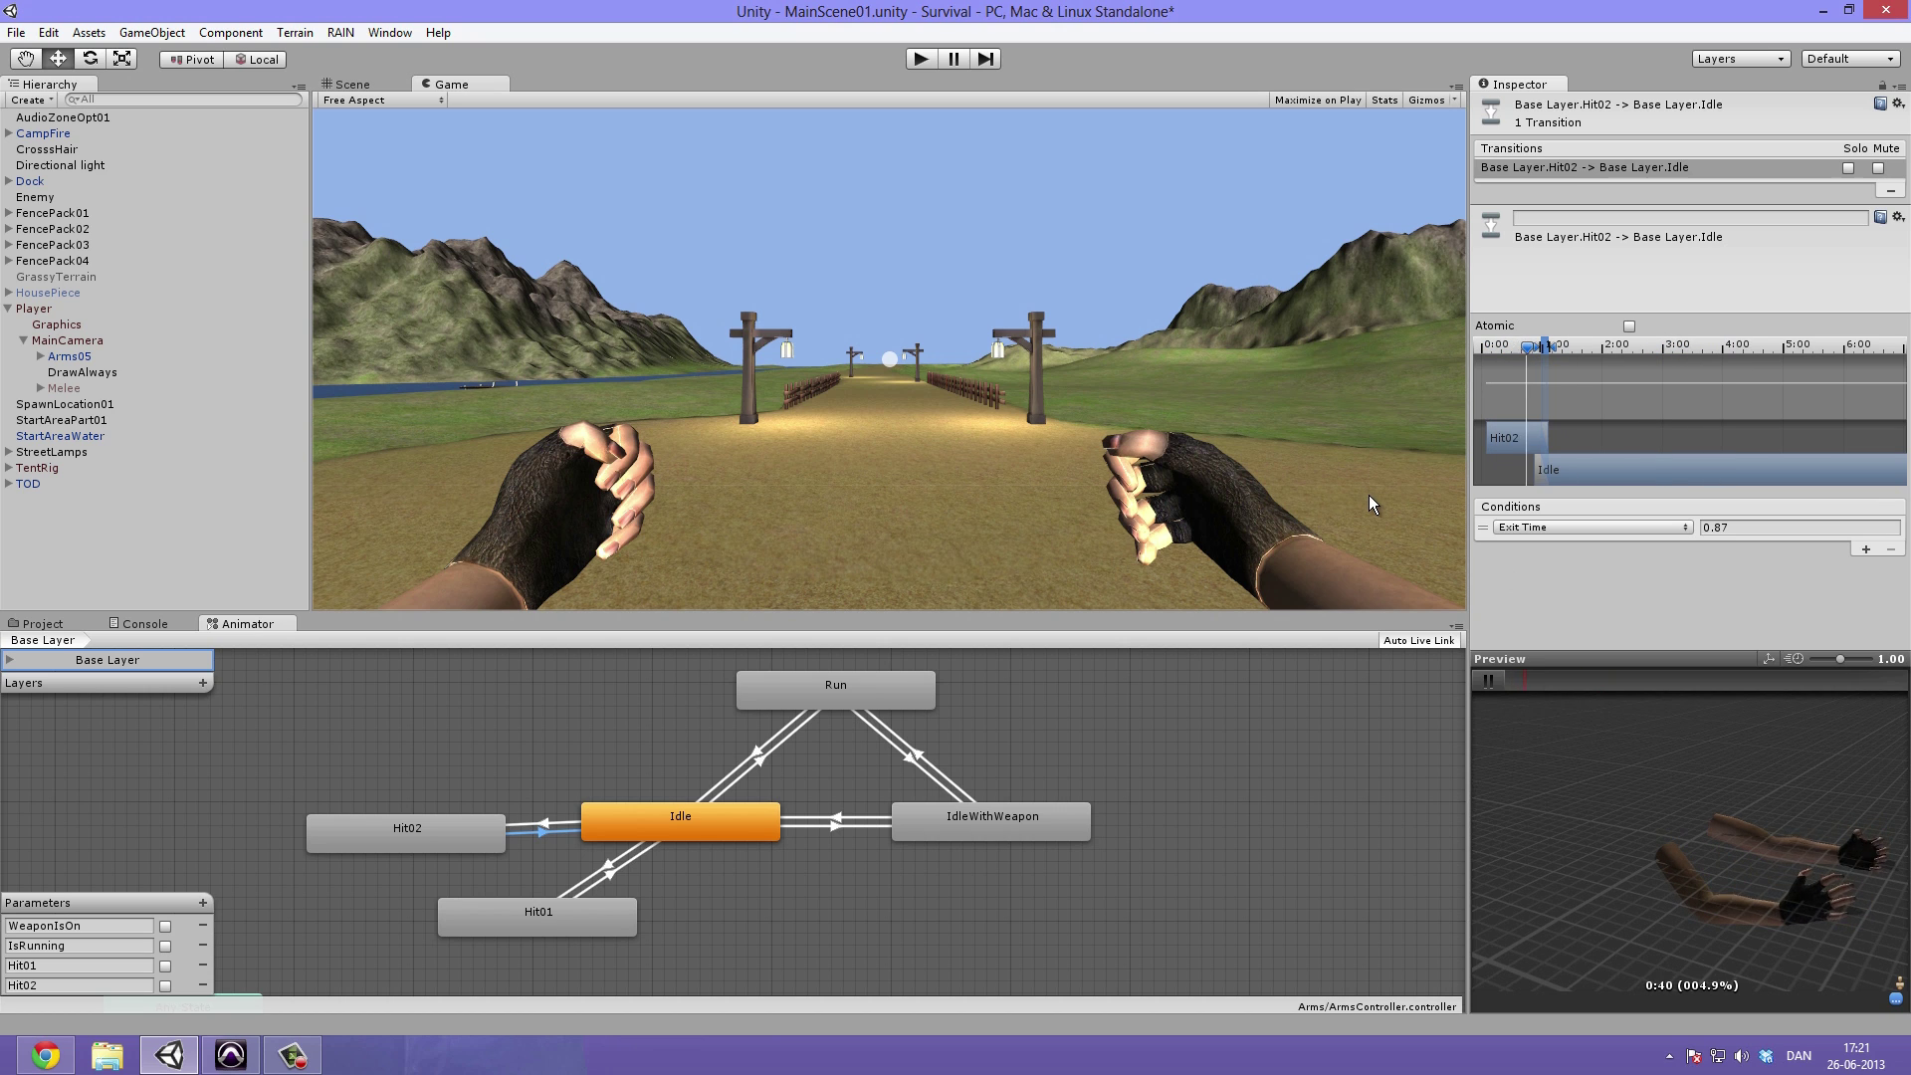
click(1481, 677)
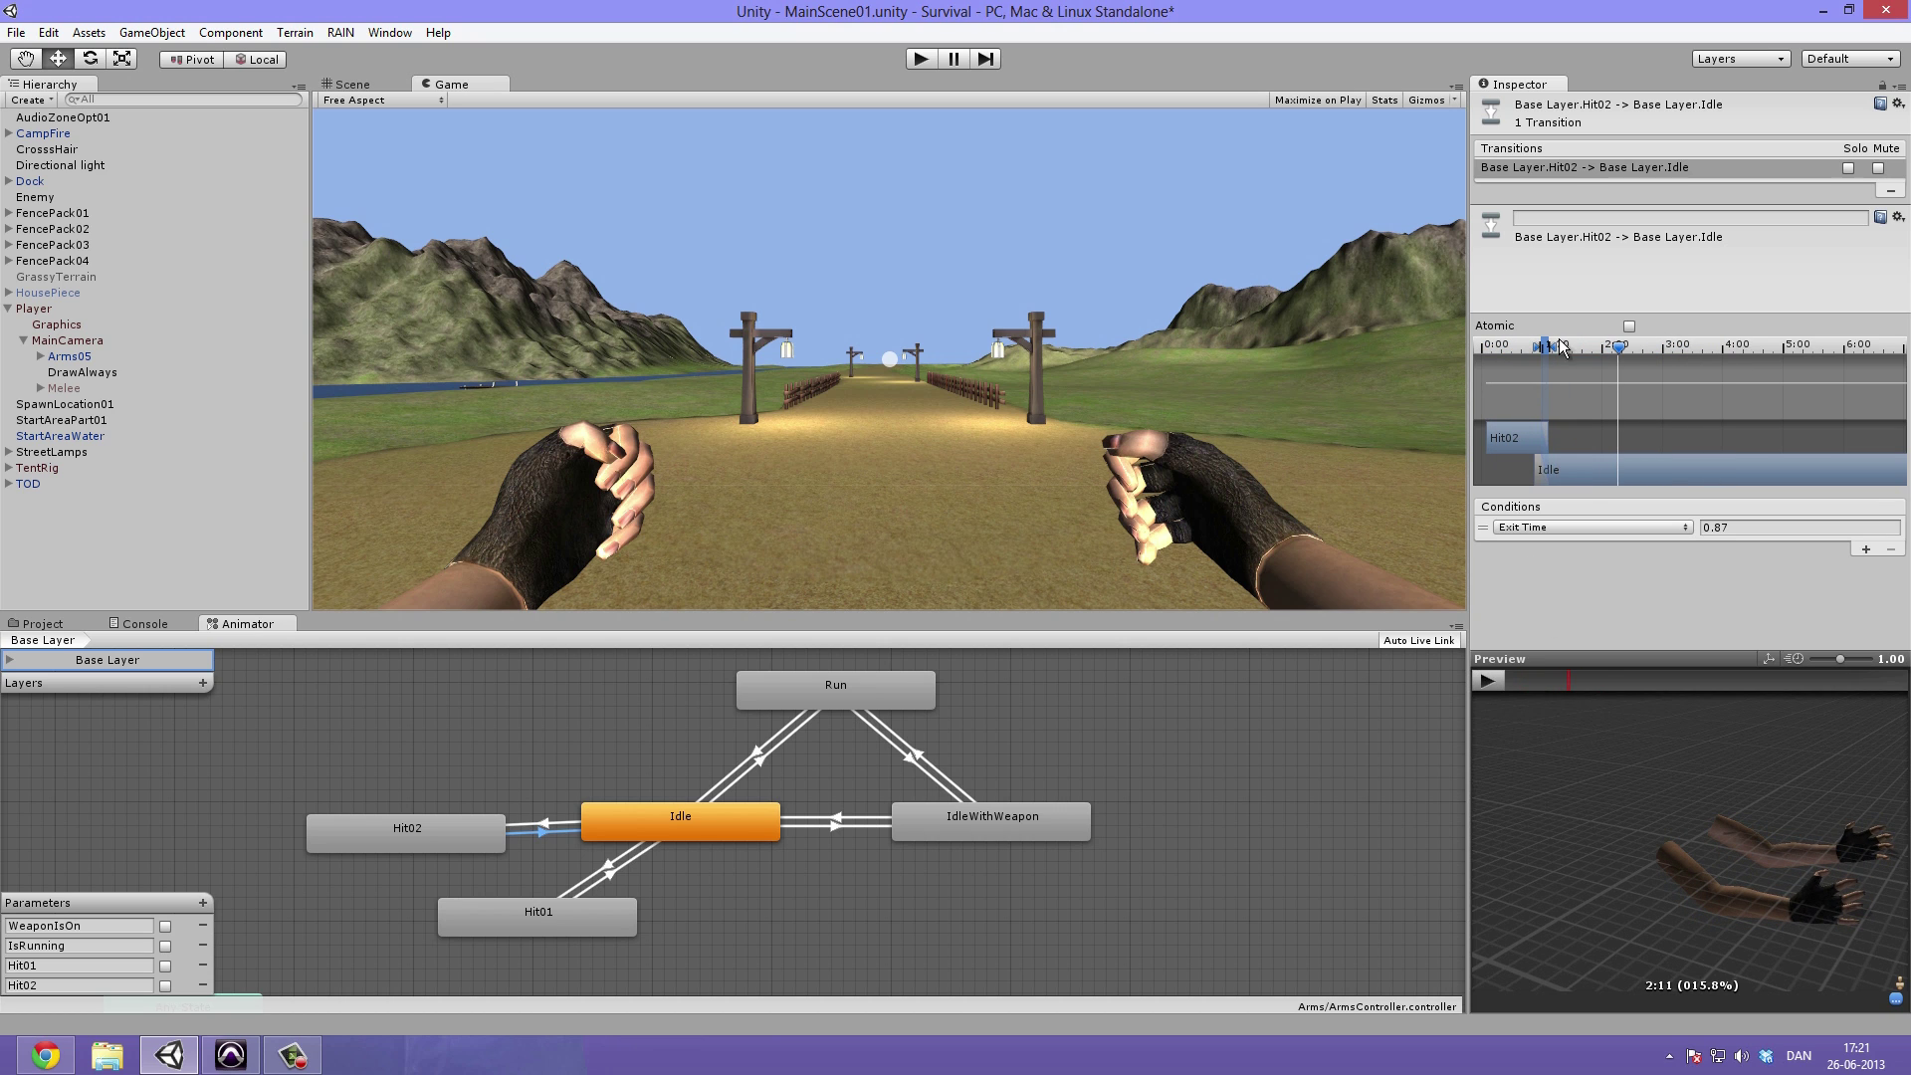
mouse_move(1589, 478)
mouse_down()
mouse_move(1621, 478)
mouse_move(1595, 478)
mouse_up()
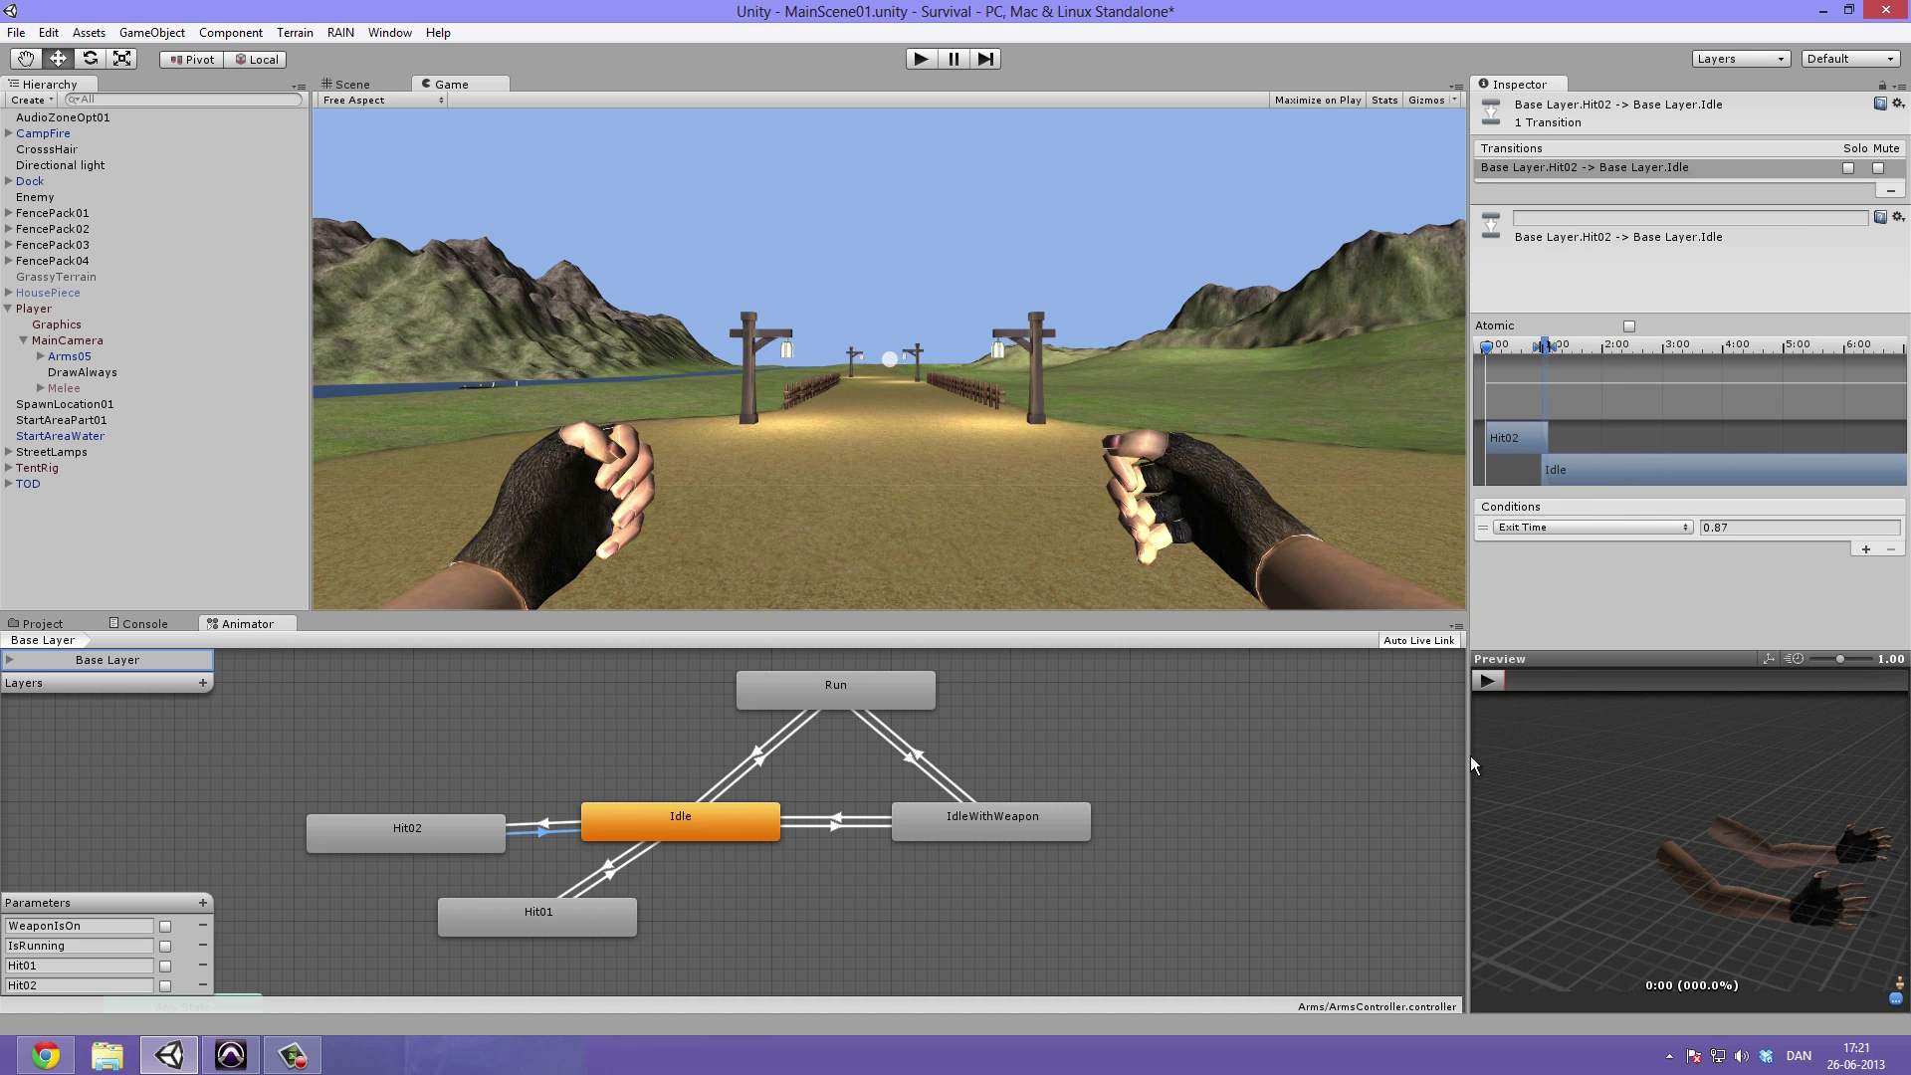
click(1491, 683)
click(1491, 684)
drag(1533, 345, 1528, 345)
click(1491, 685)
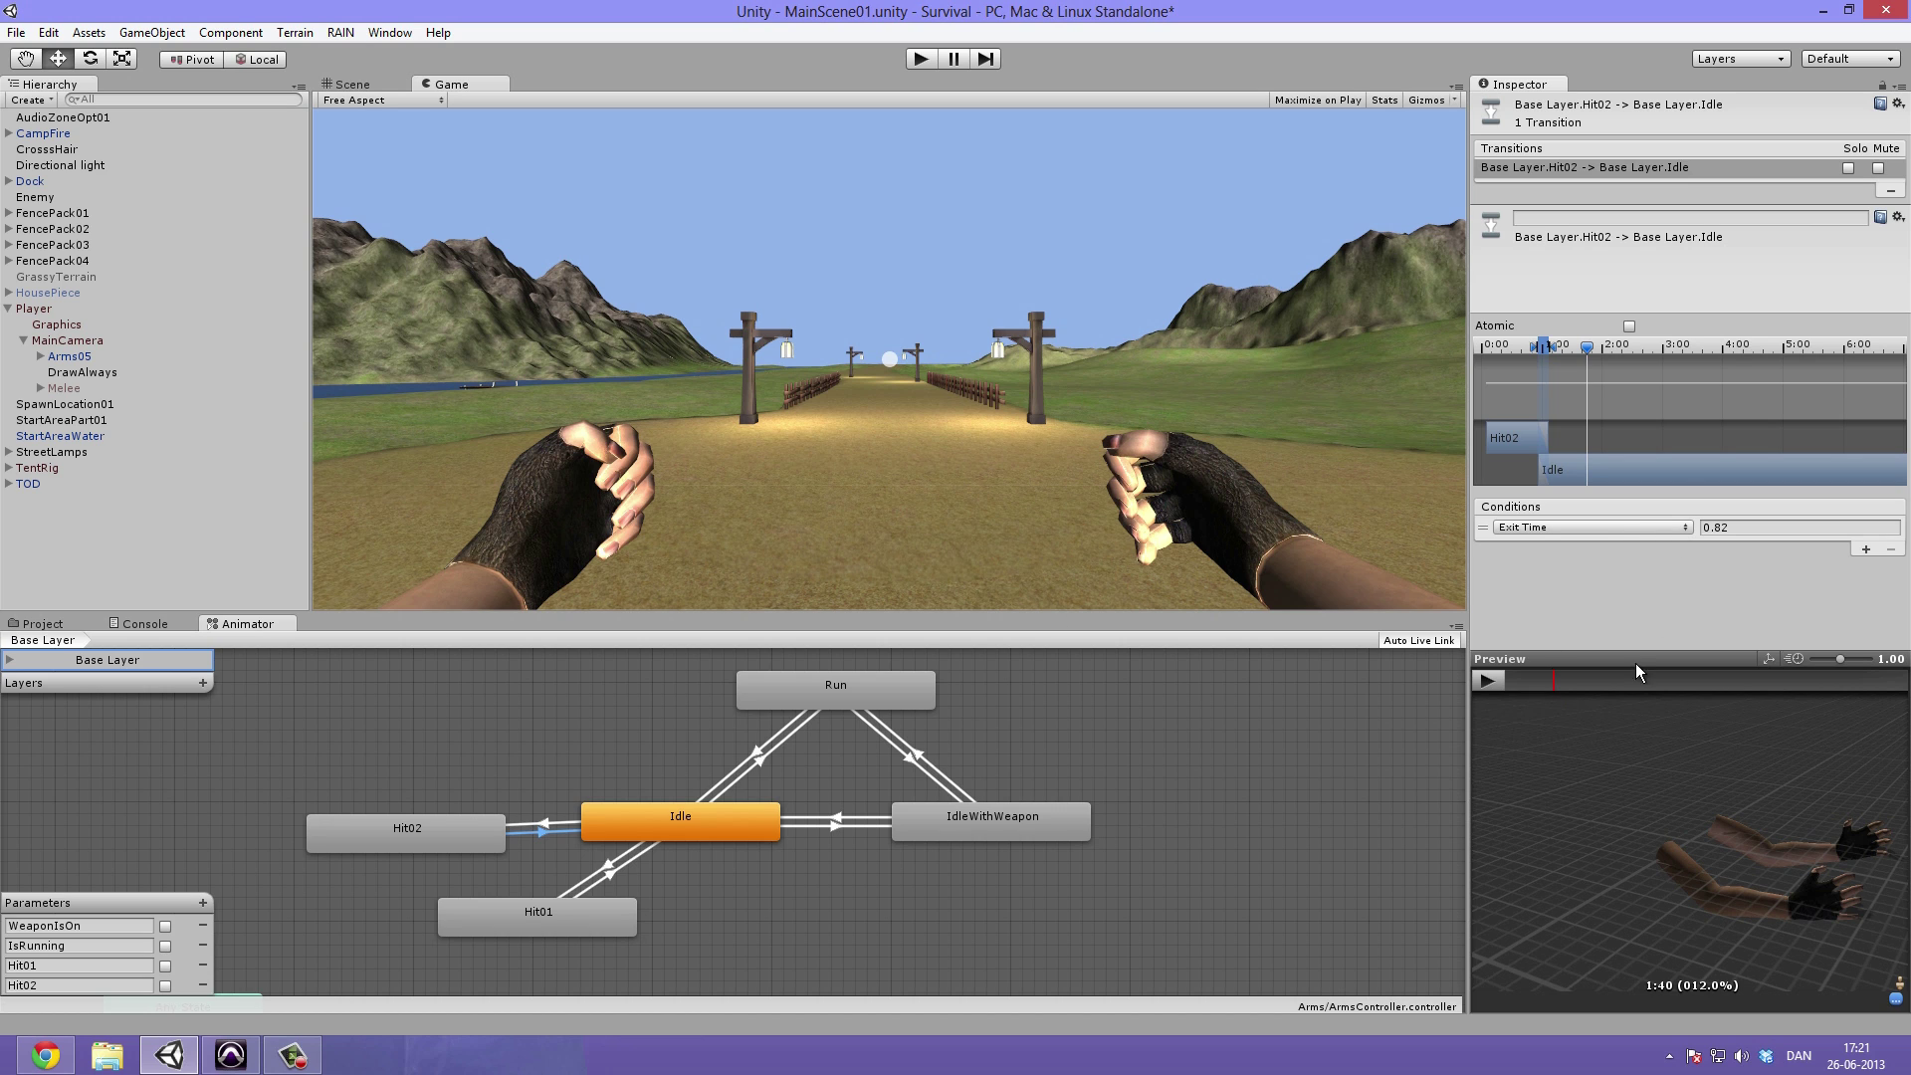
click(519, 759)
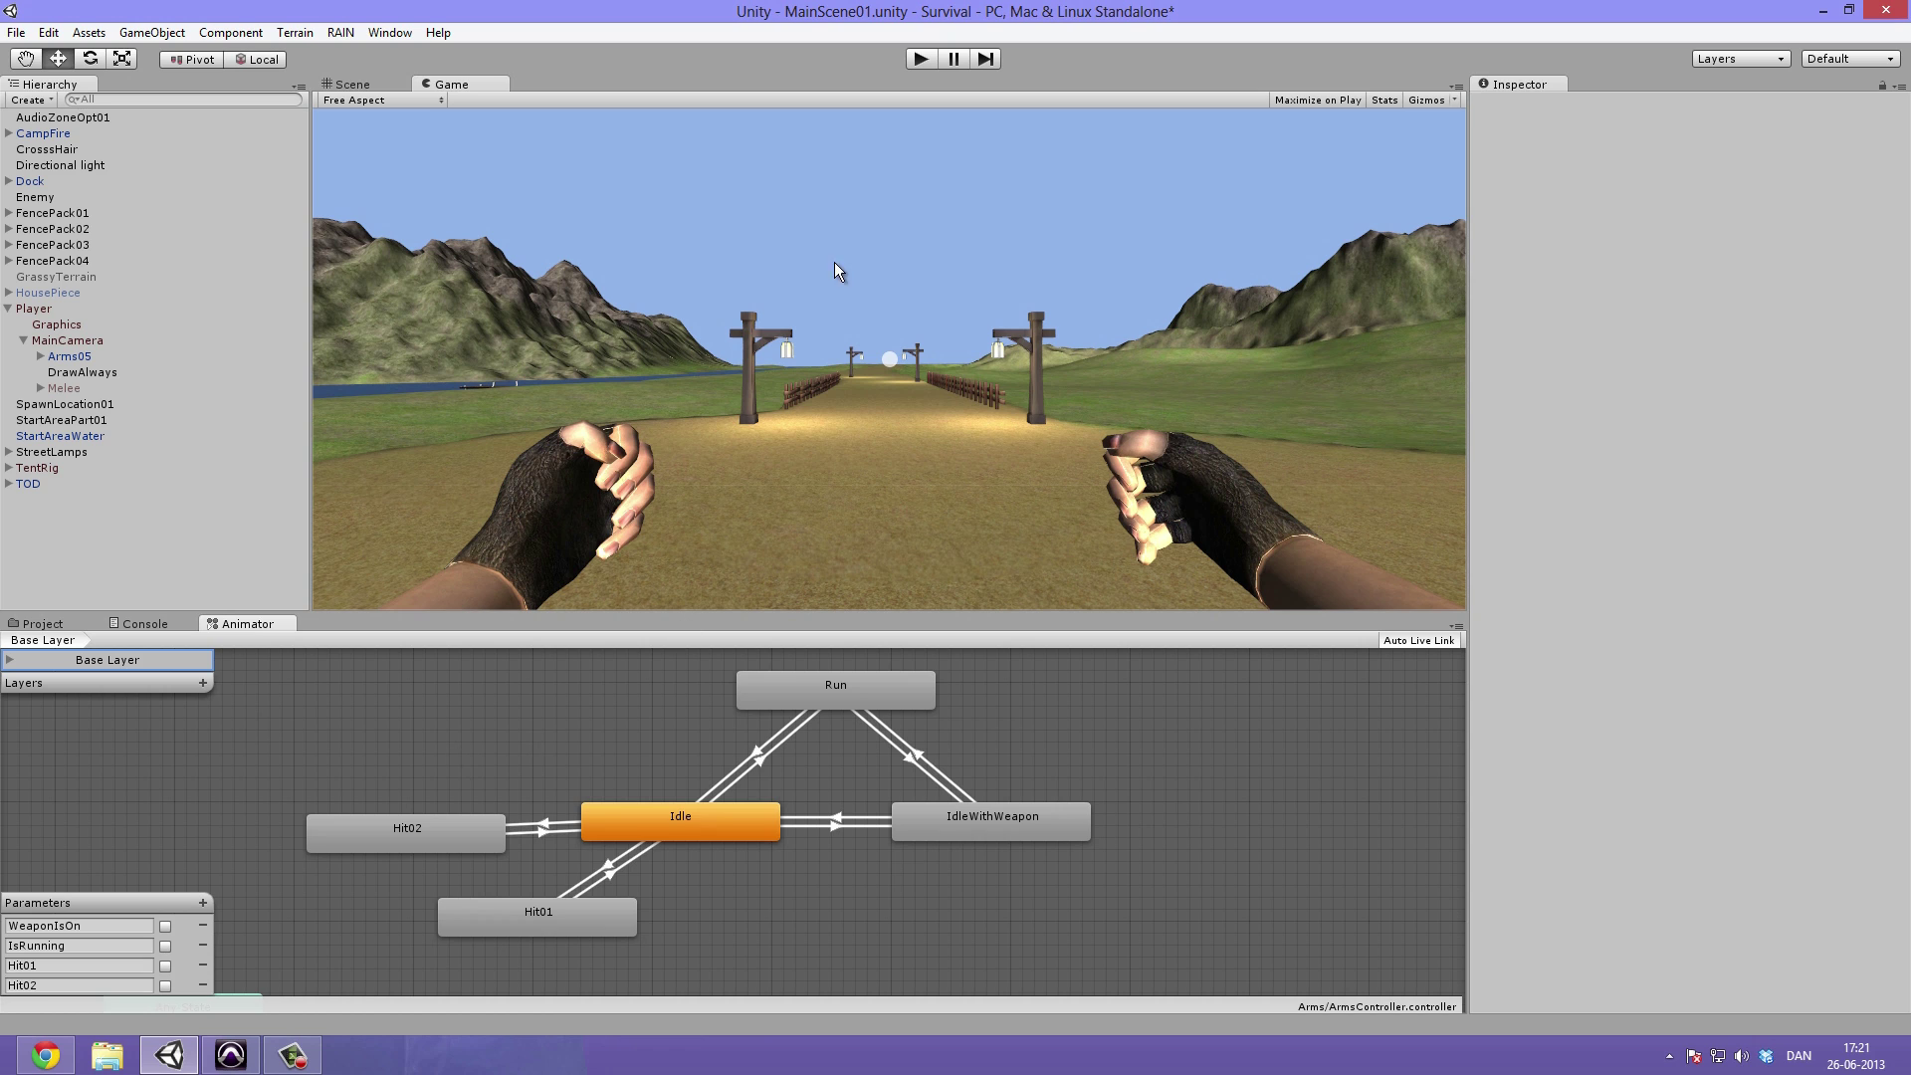
Run the game and toggle the Hit01 and Hit02 parameters to test both punches and their return to Idle
click(918, 59)
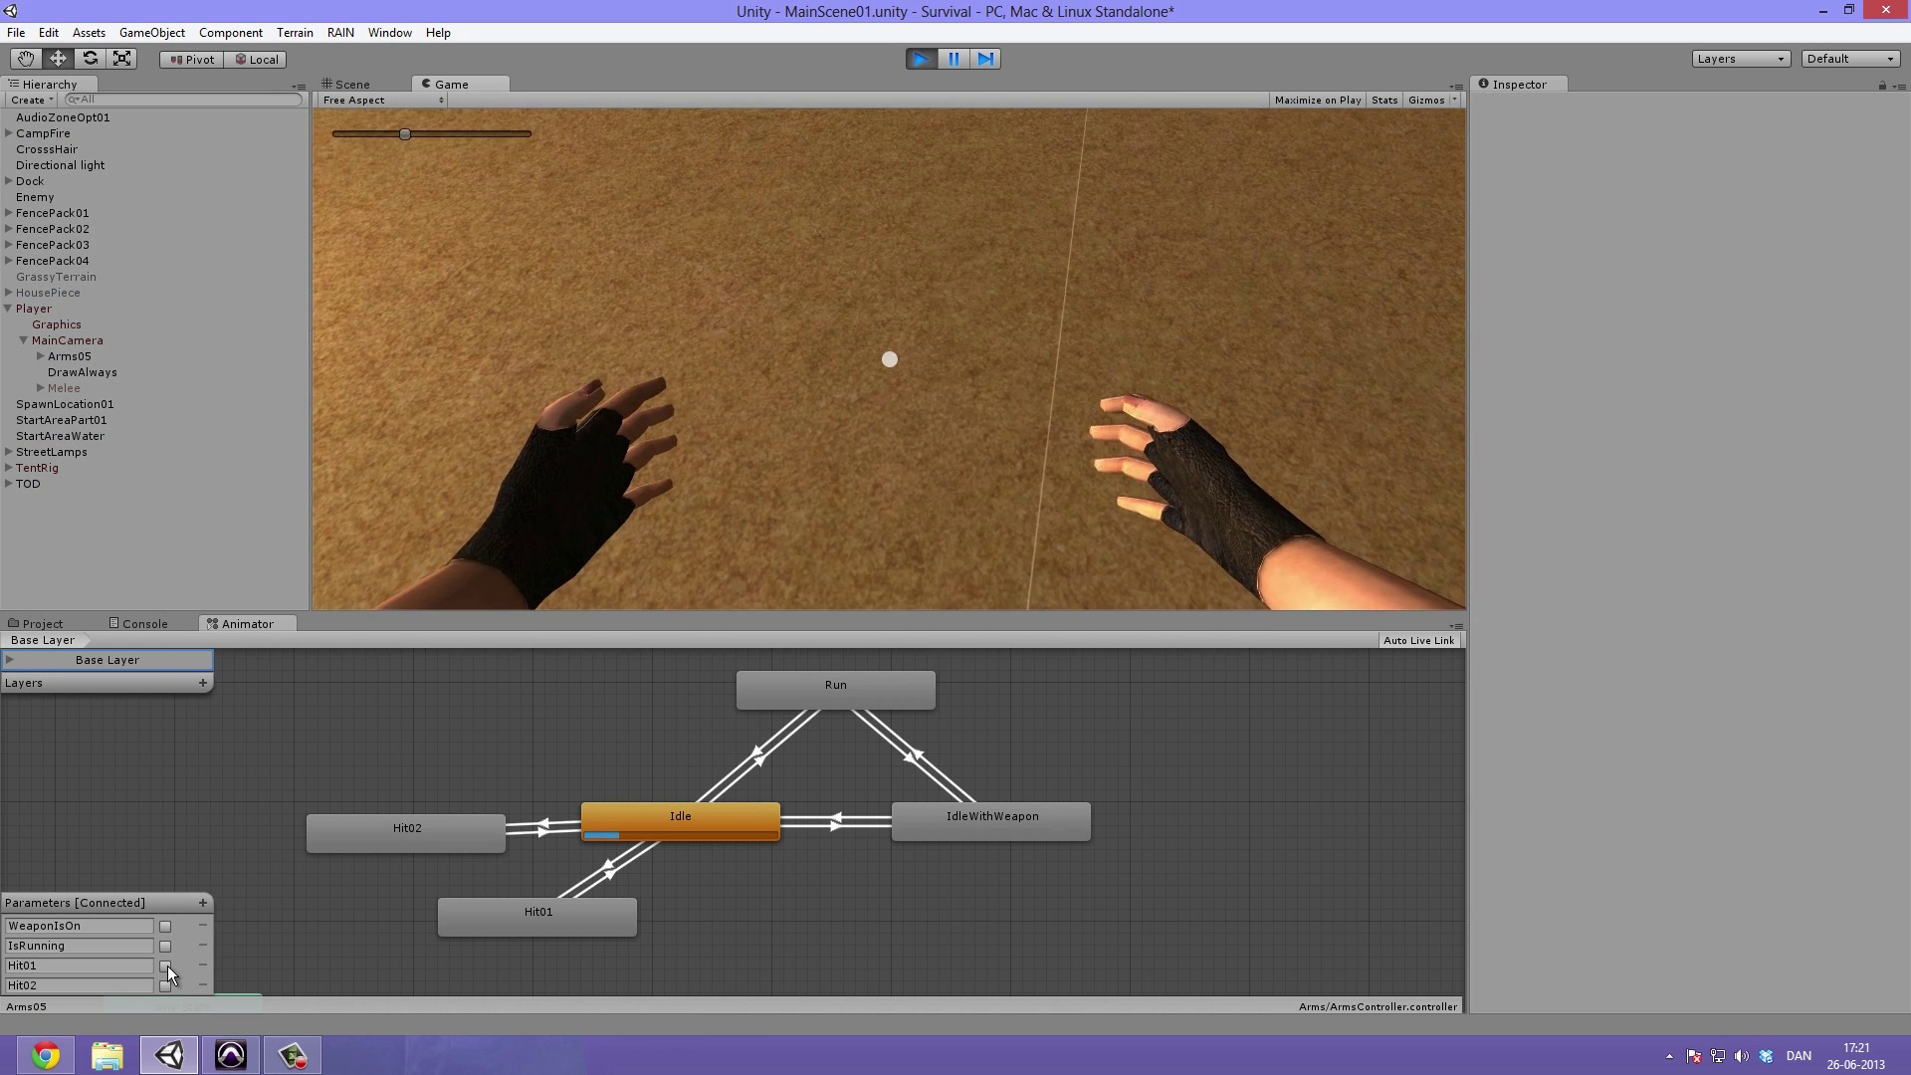
click(164, 965)
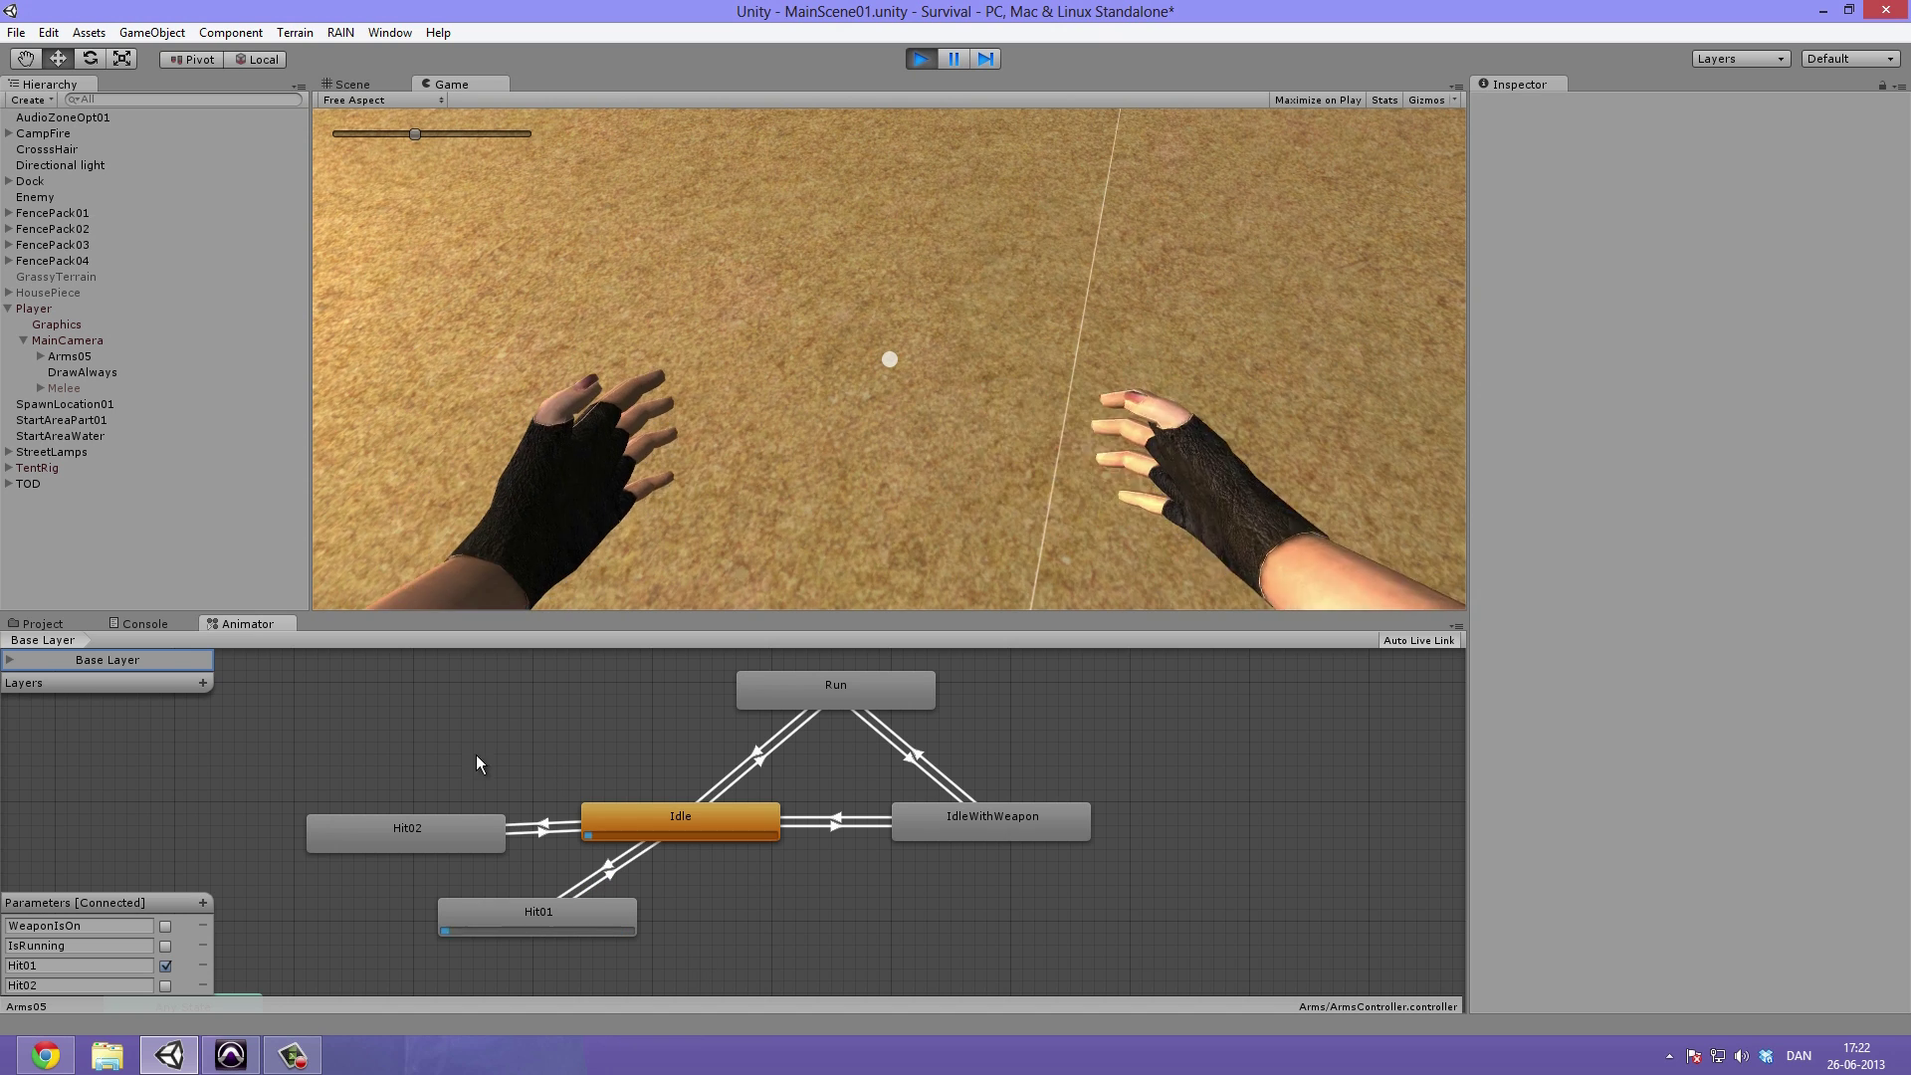
click(165, 985)
click(166, 965)
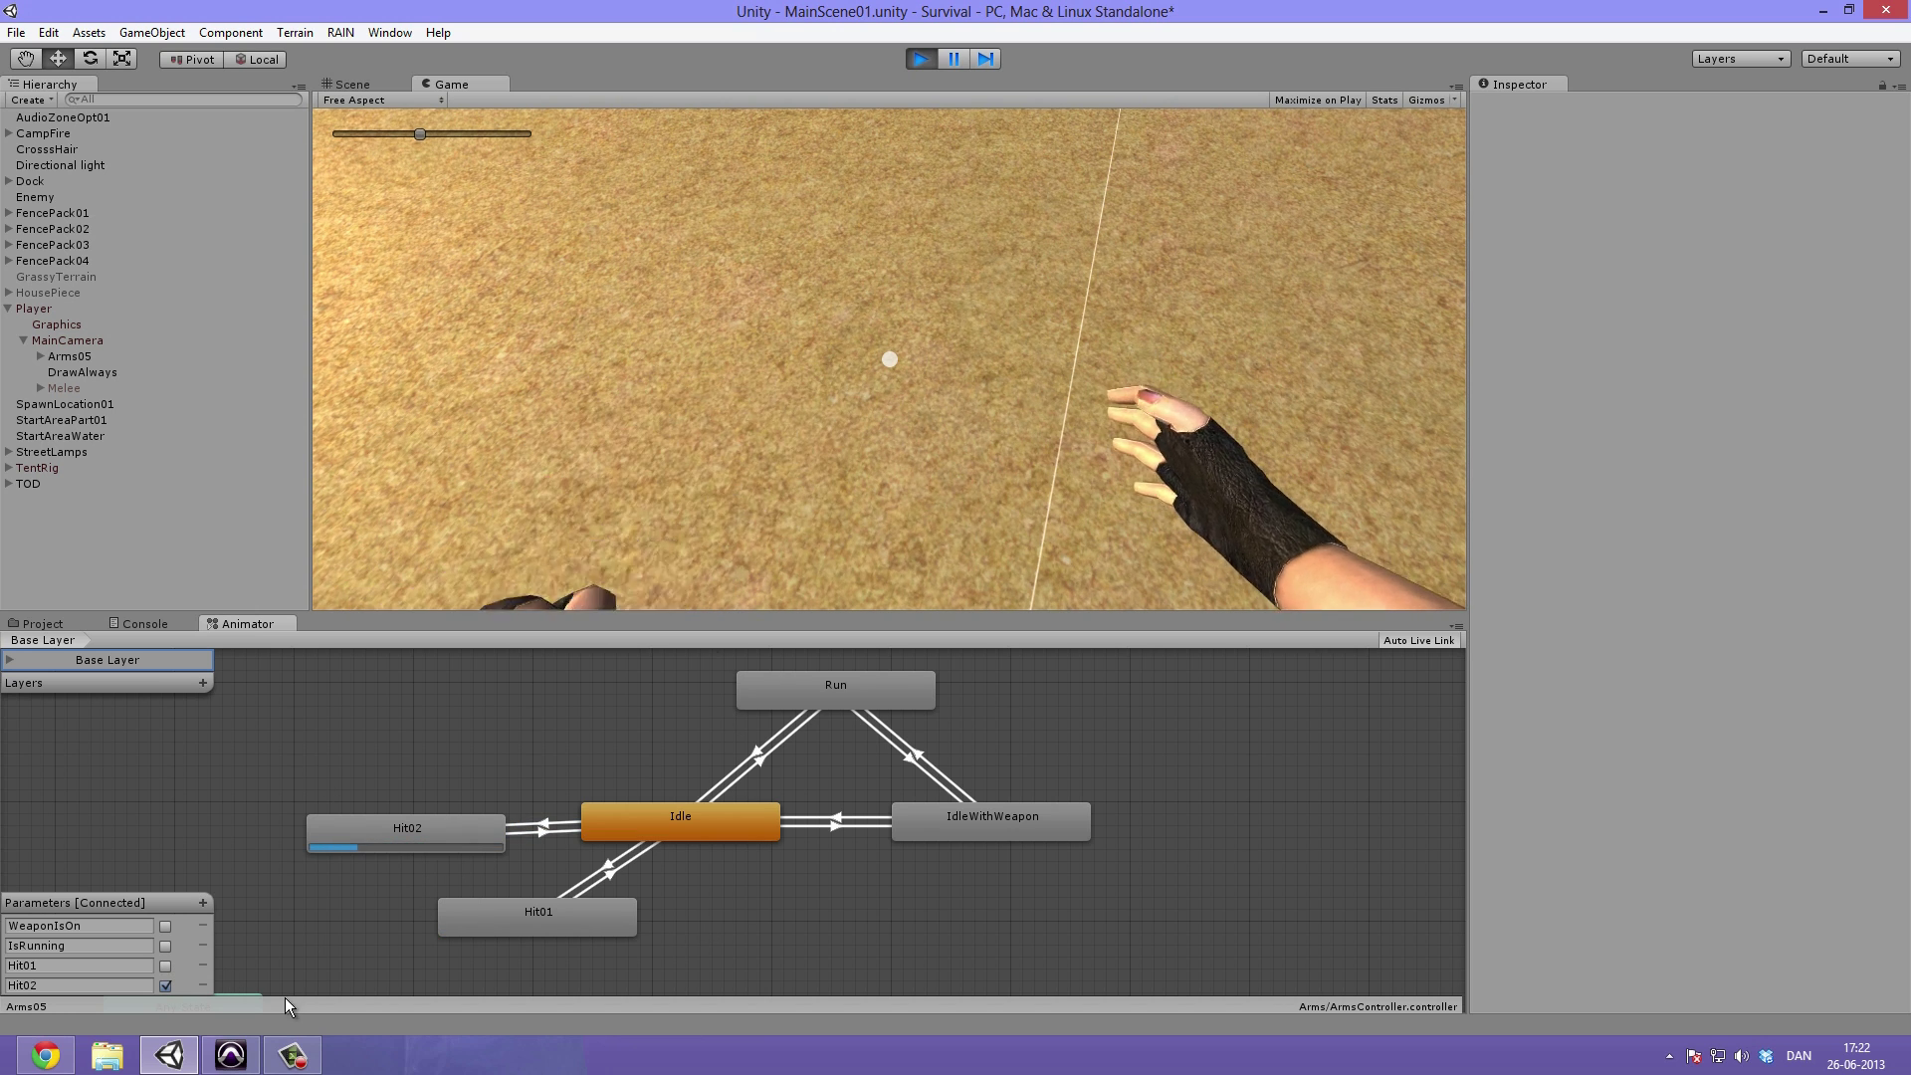
click(166, 985)
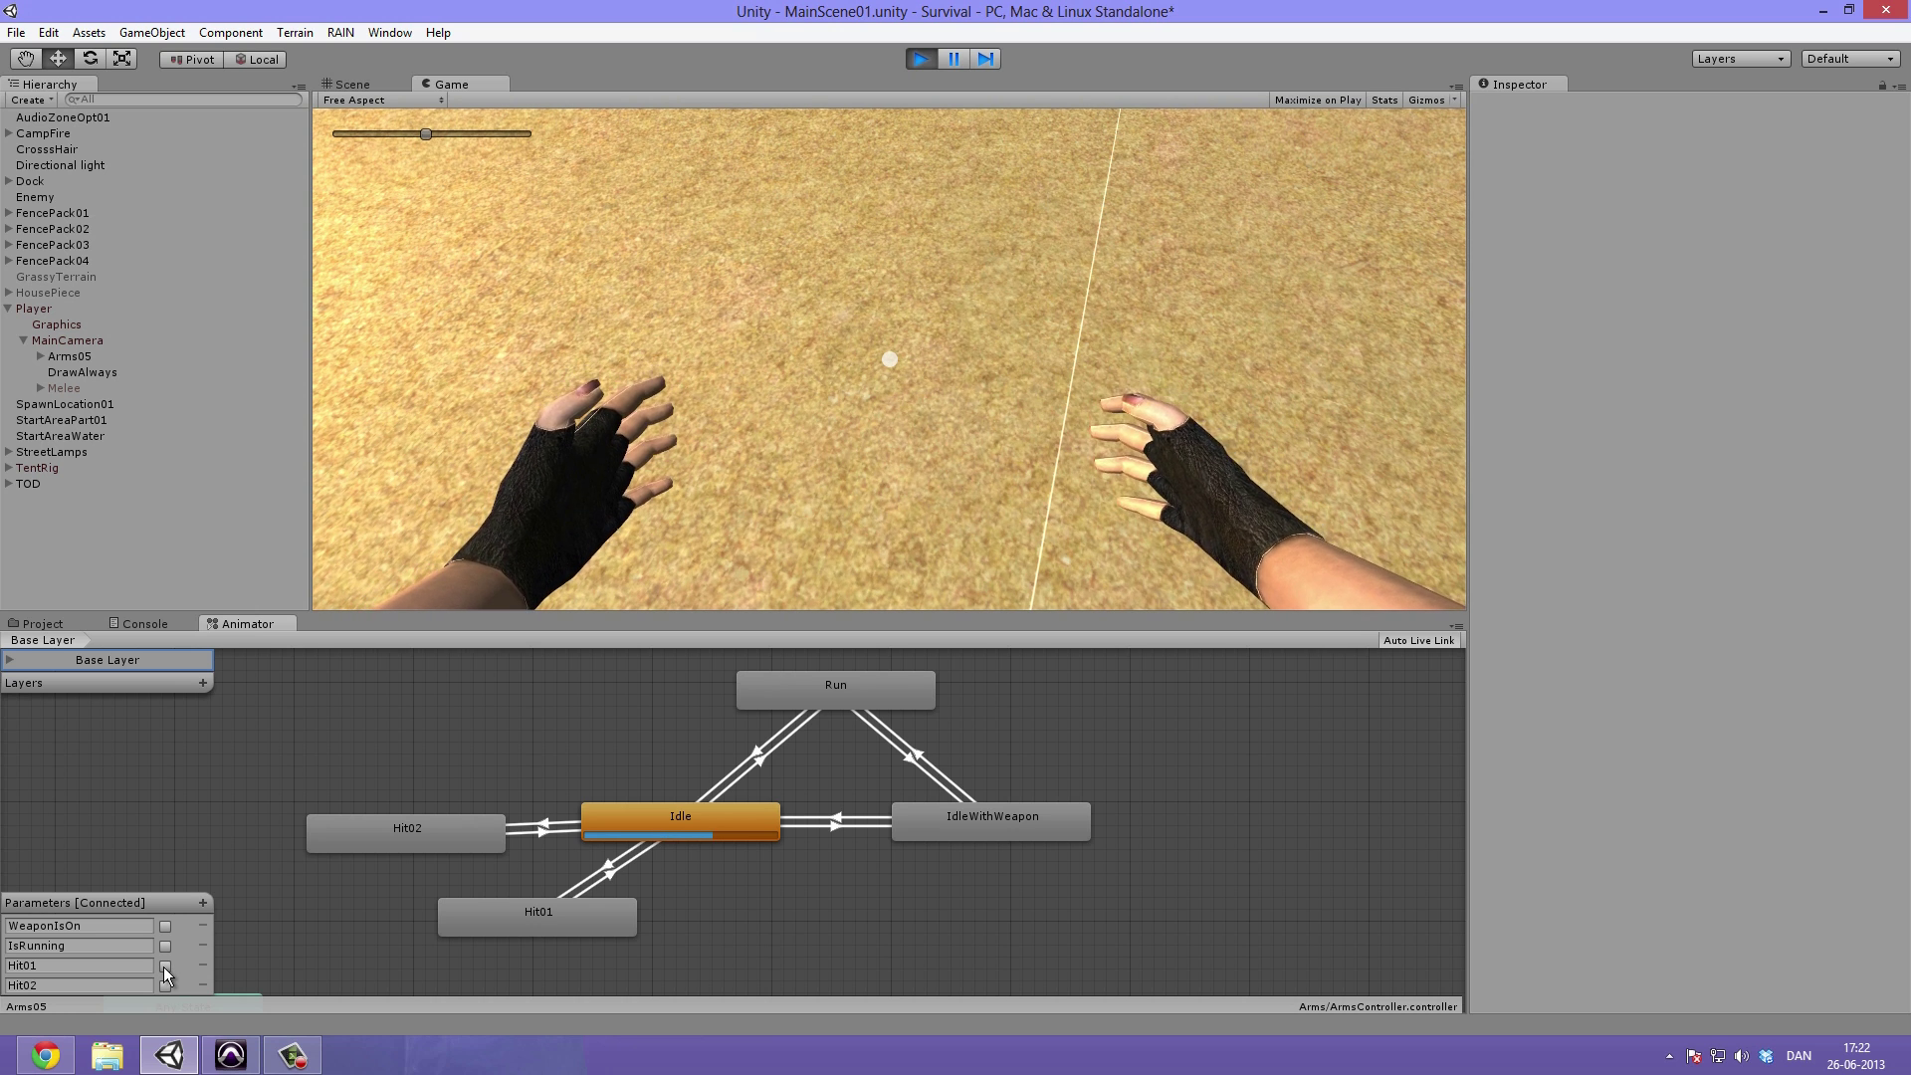
click(165, 965)
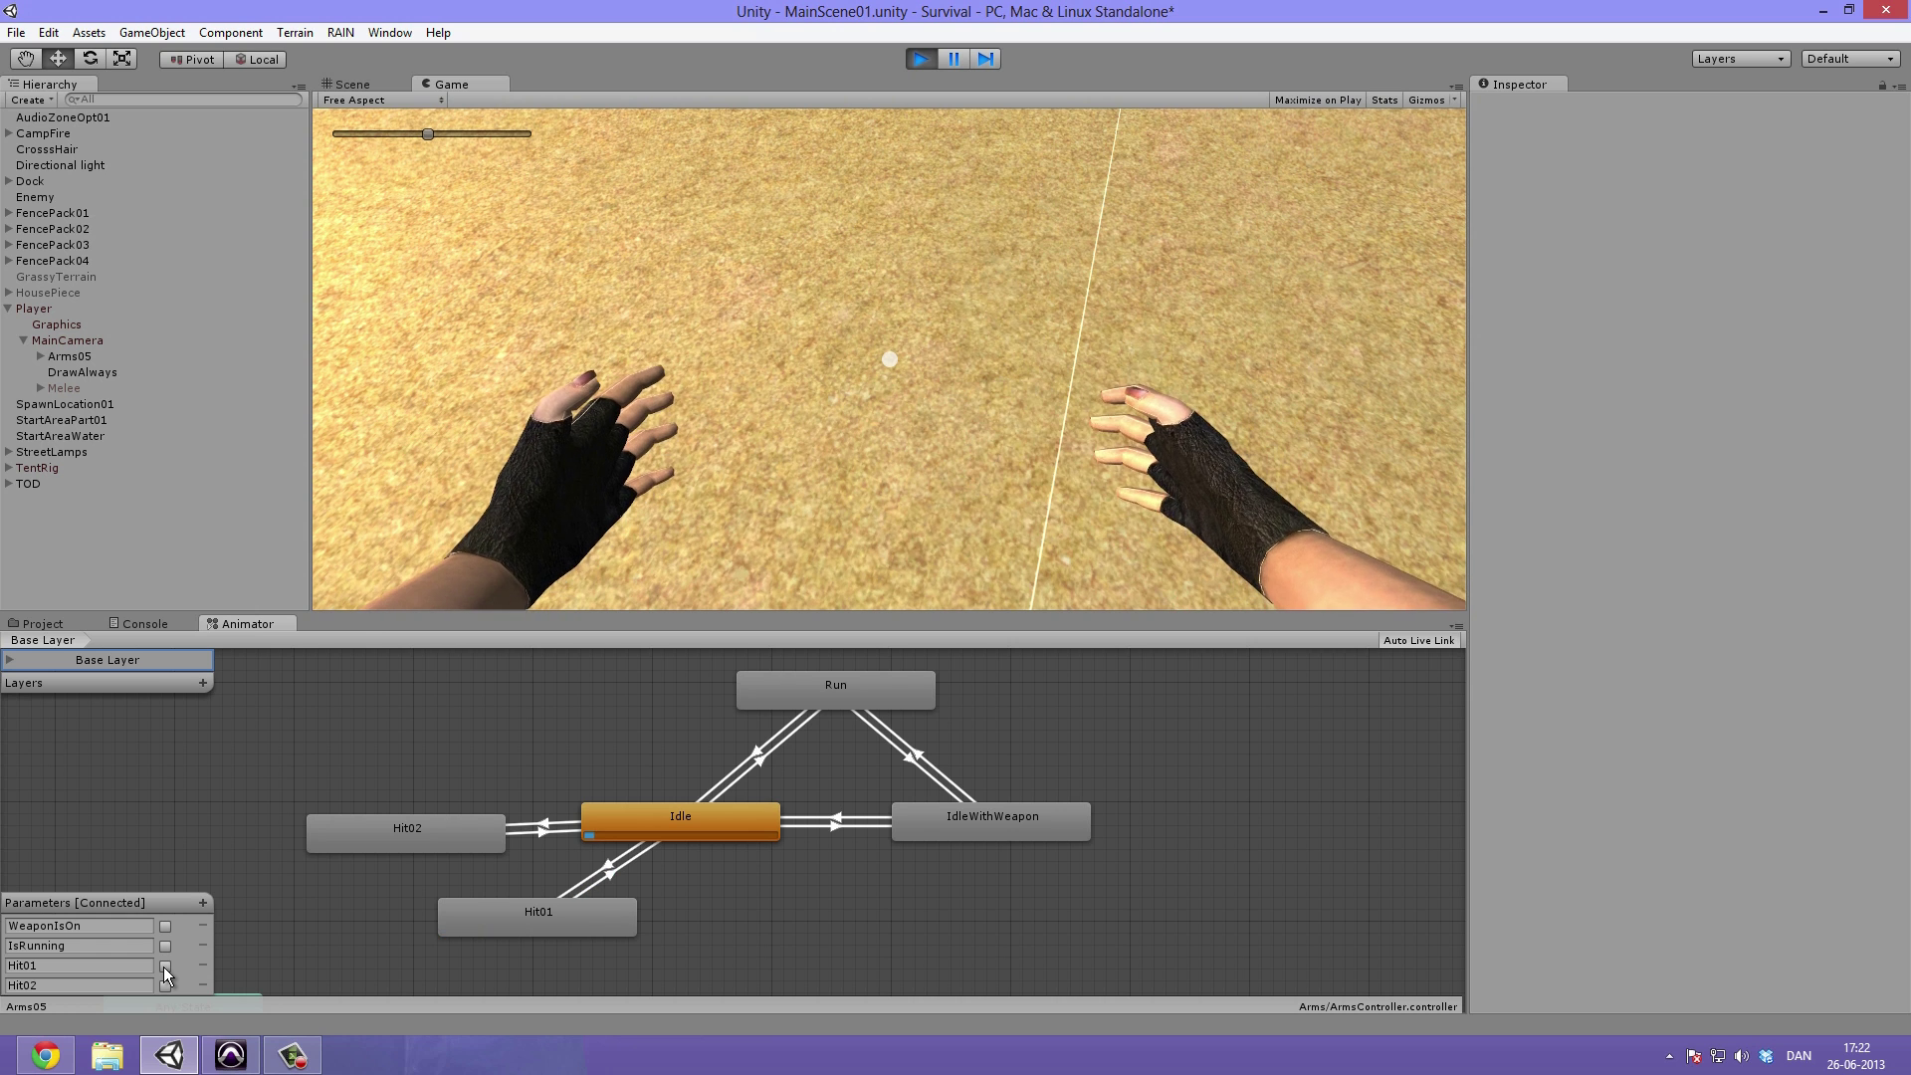
click(166, 984)
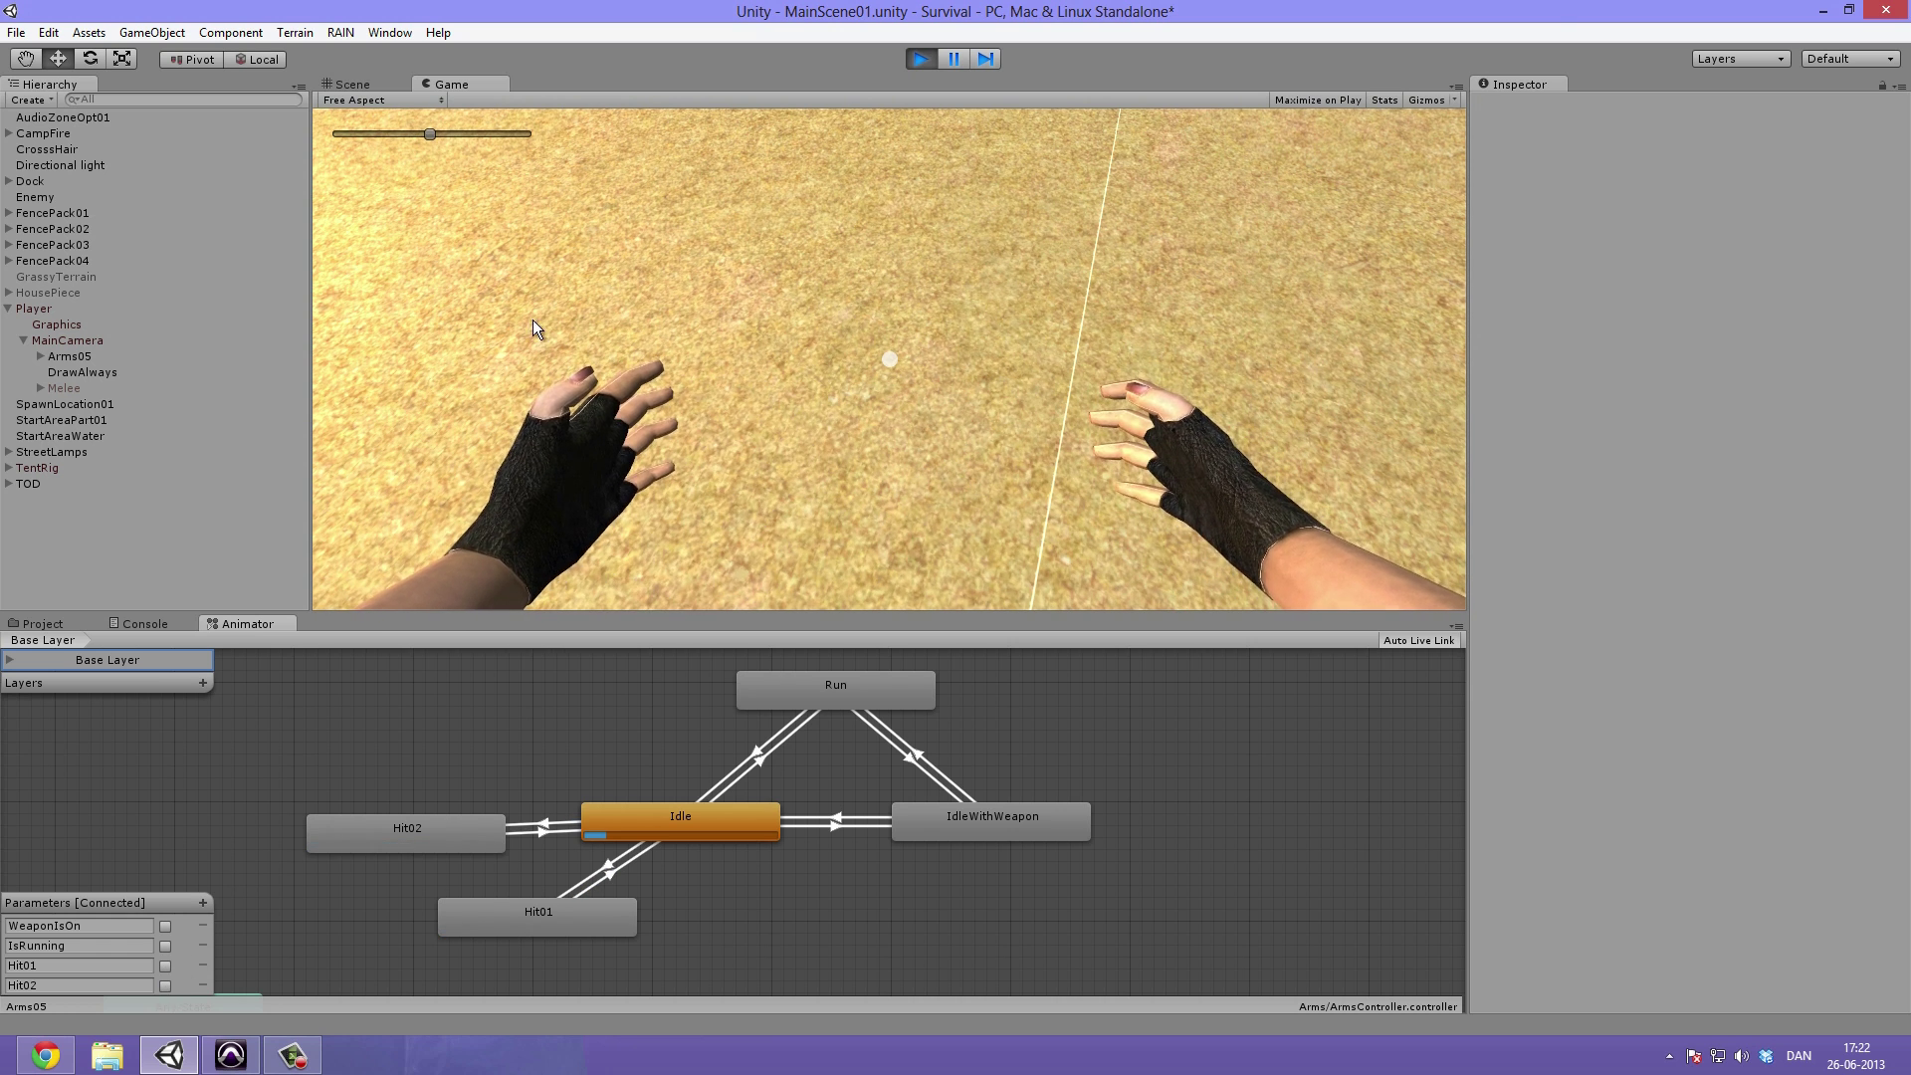
Stop the game test and check the IdleWithWeapon, Hit01 and Hit02 states in the Animator graph
key(ctrl+p)
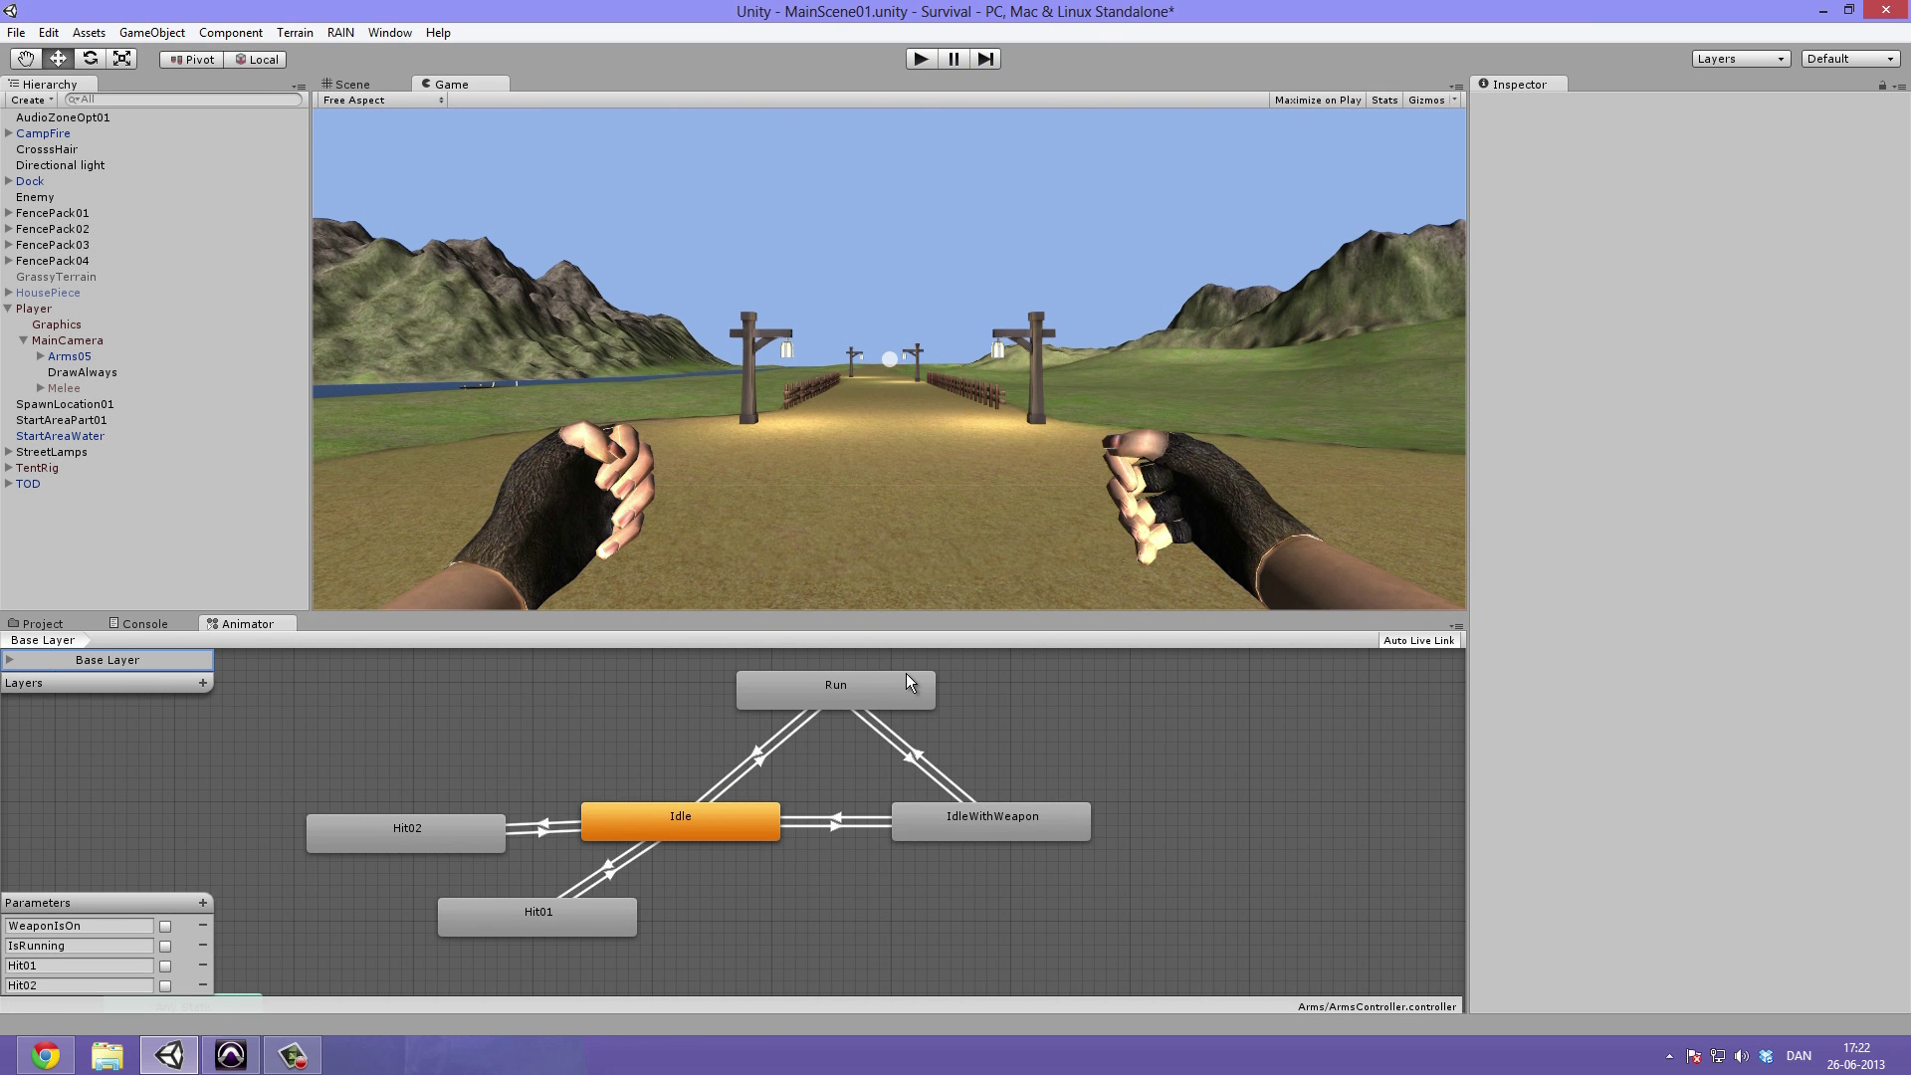
click(1013, 822)
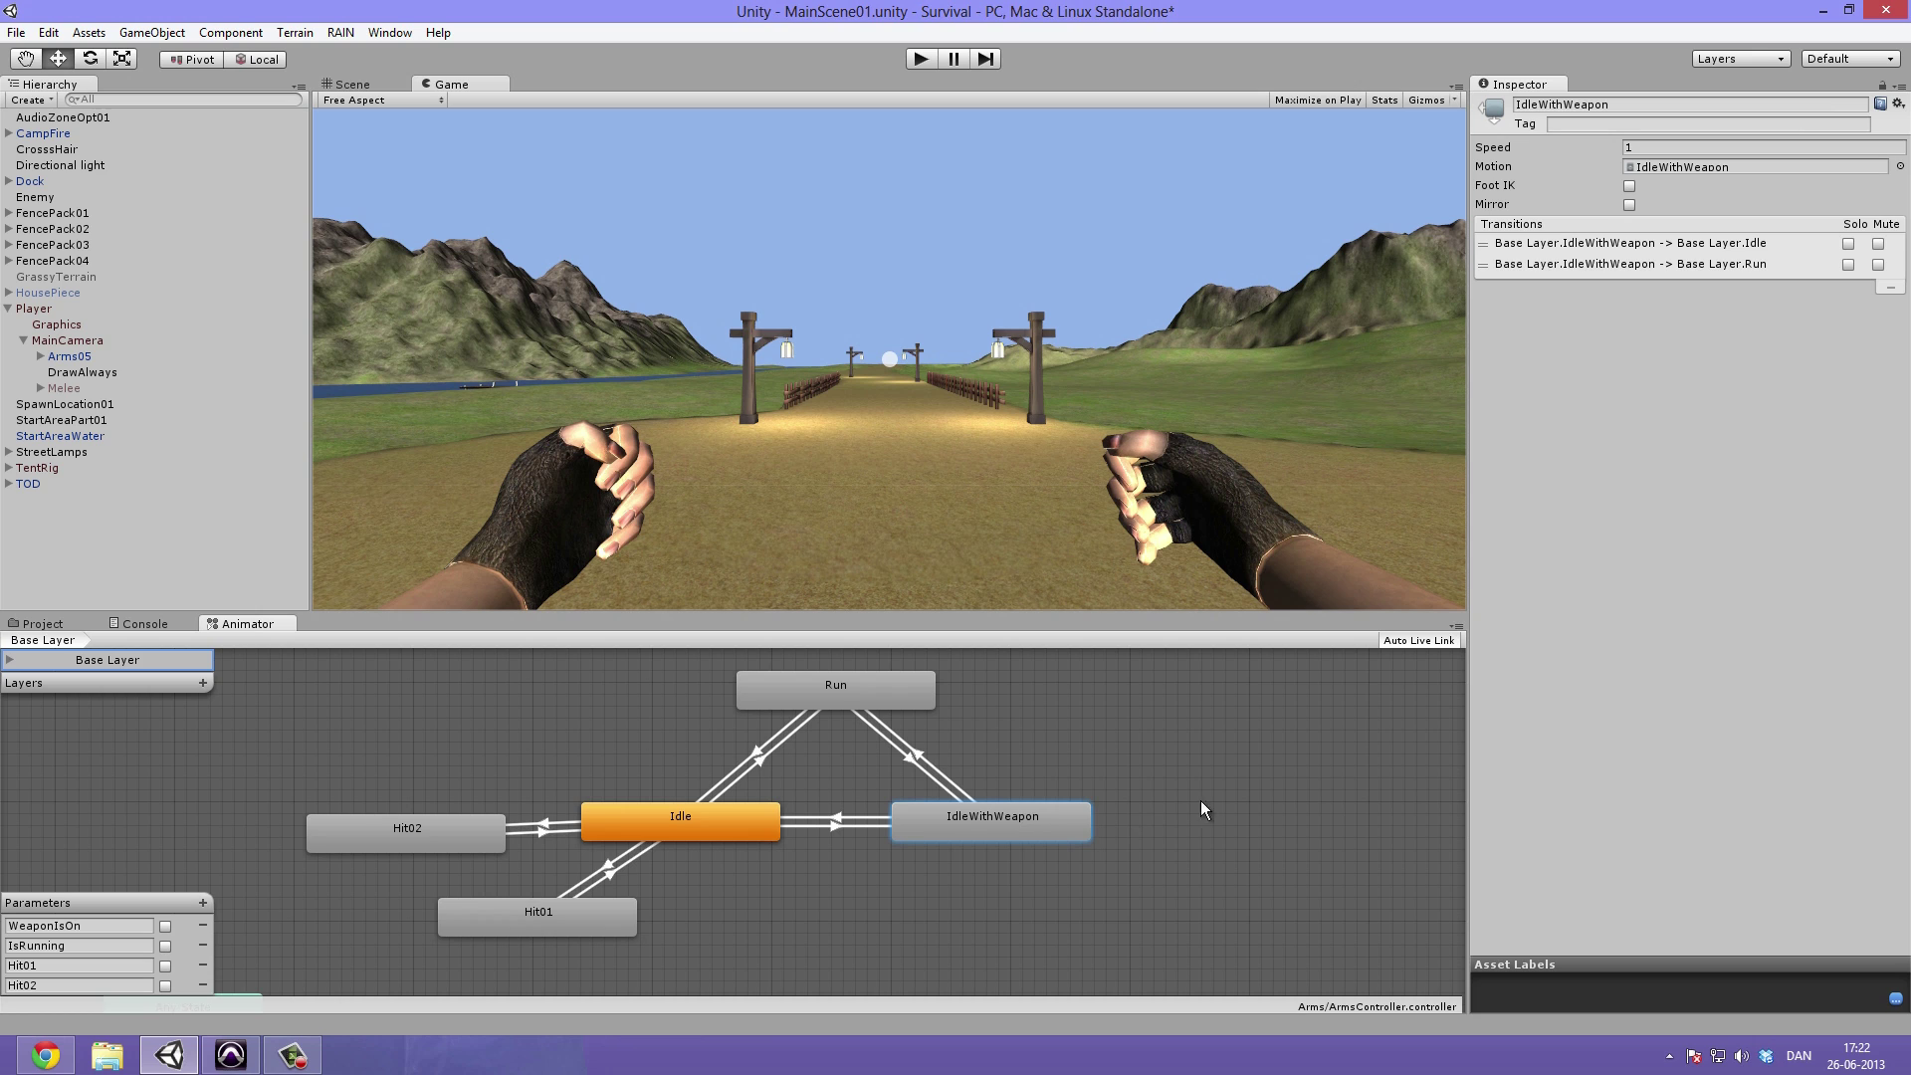
middle_drag(1276, 808, 1239, 790)
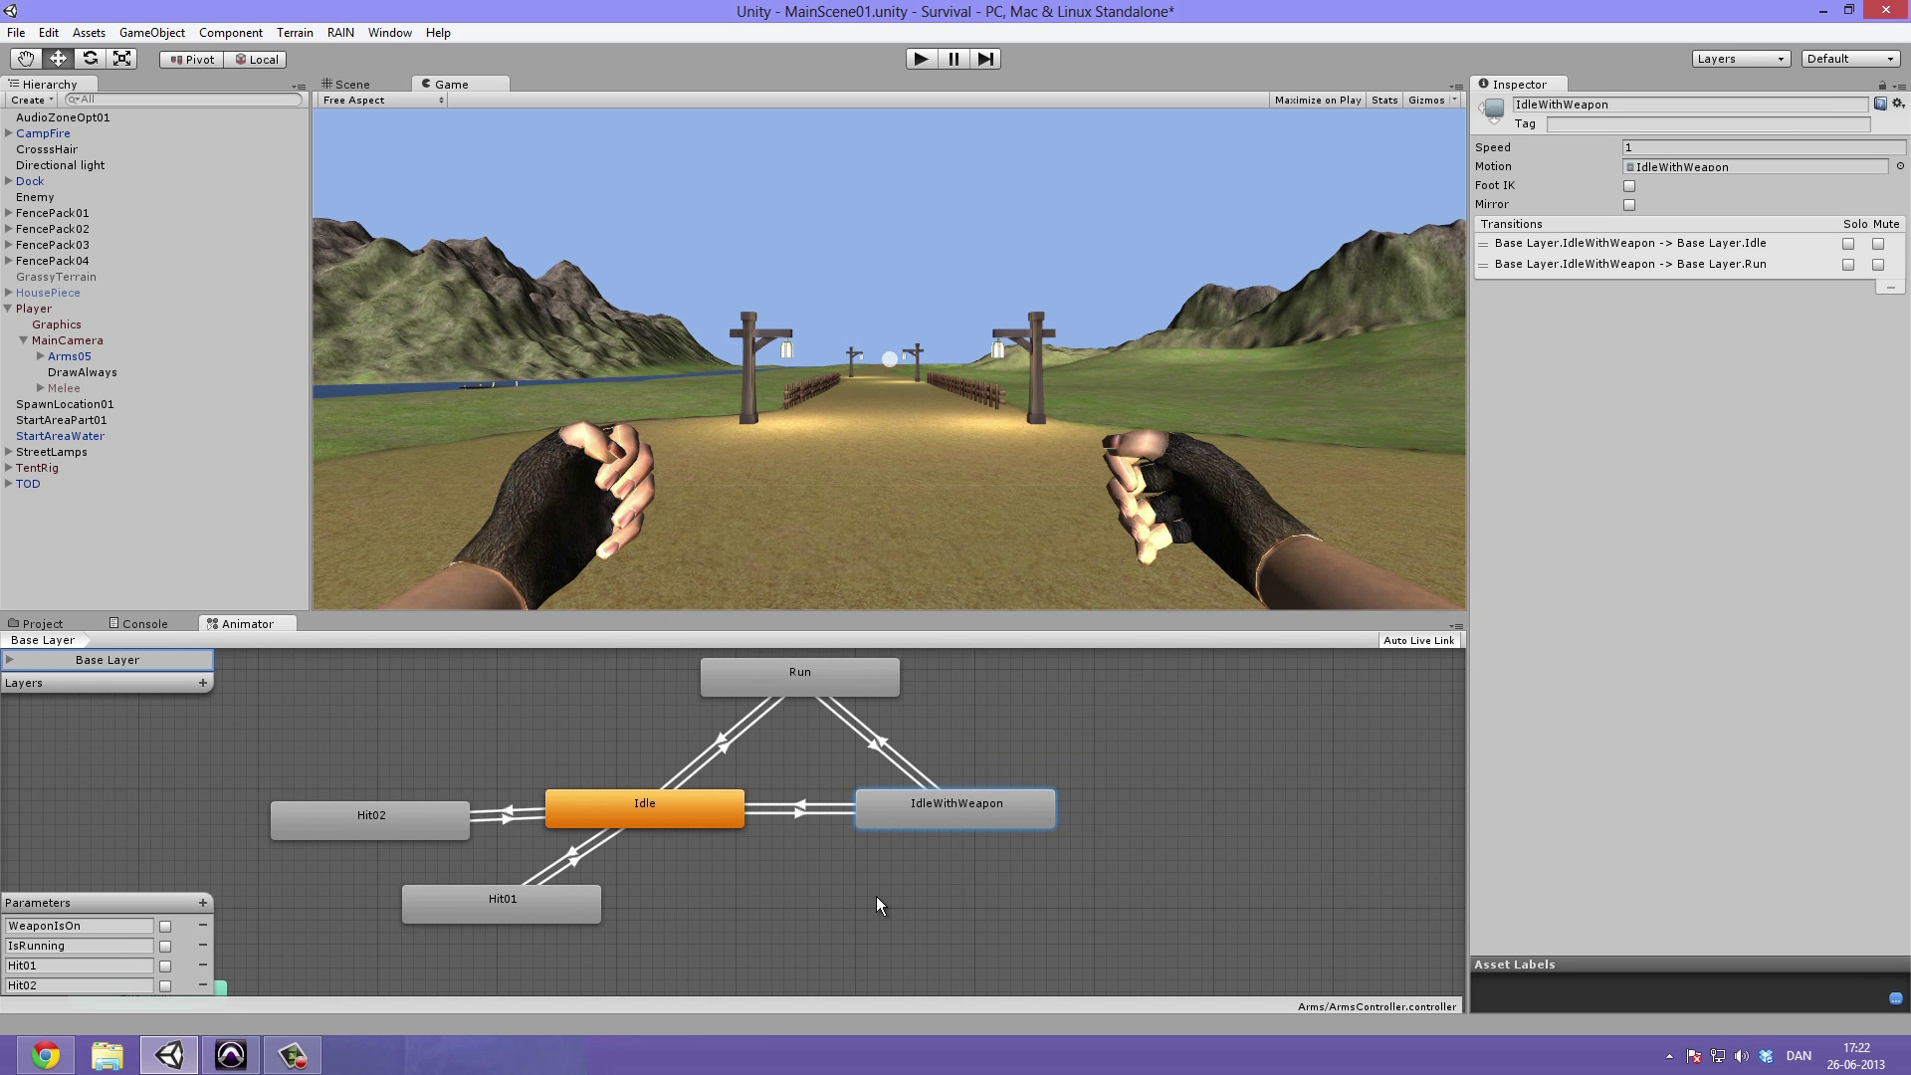
click(518, 900)
click(464, 840)
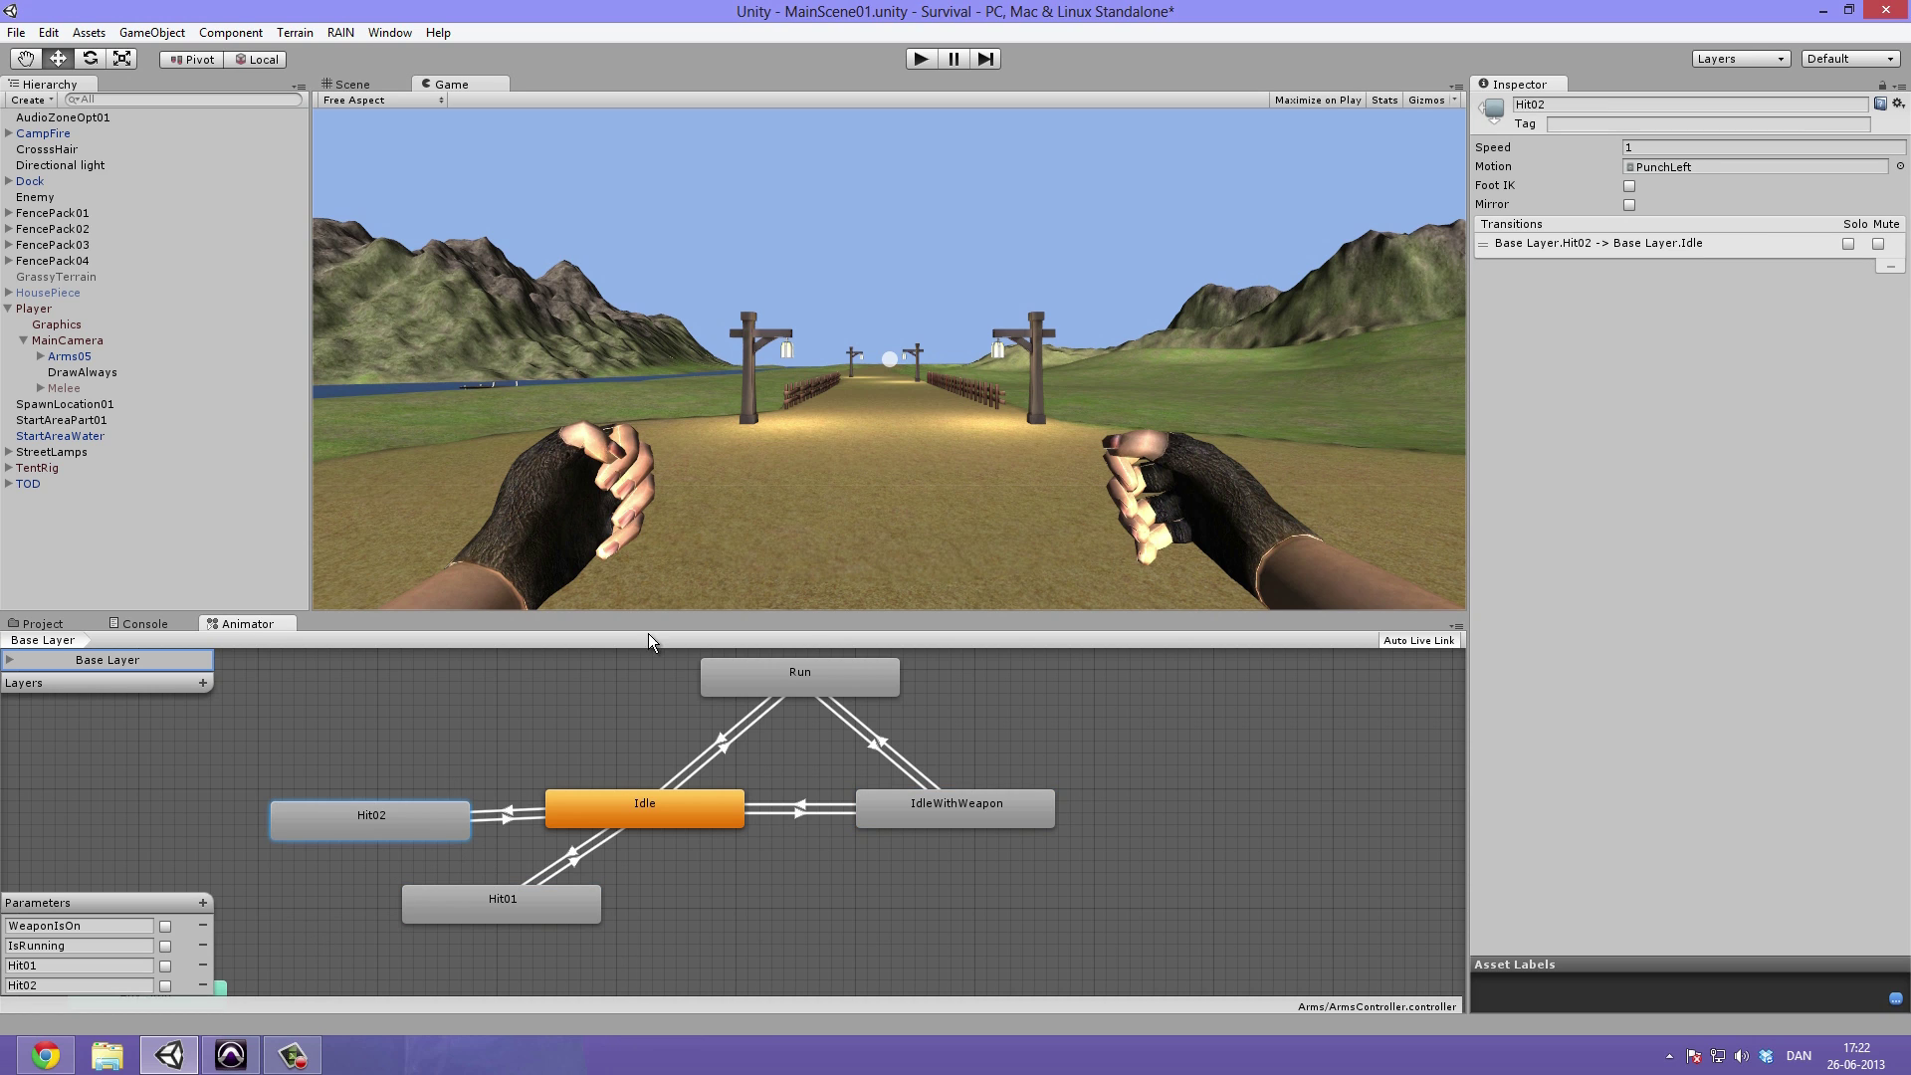
click(1030, 826)
click(1090, 905)
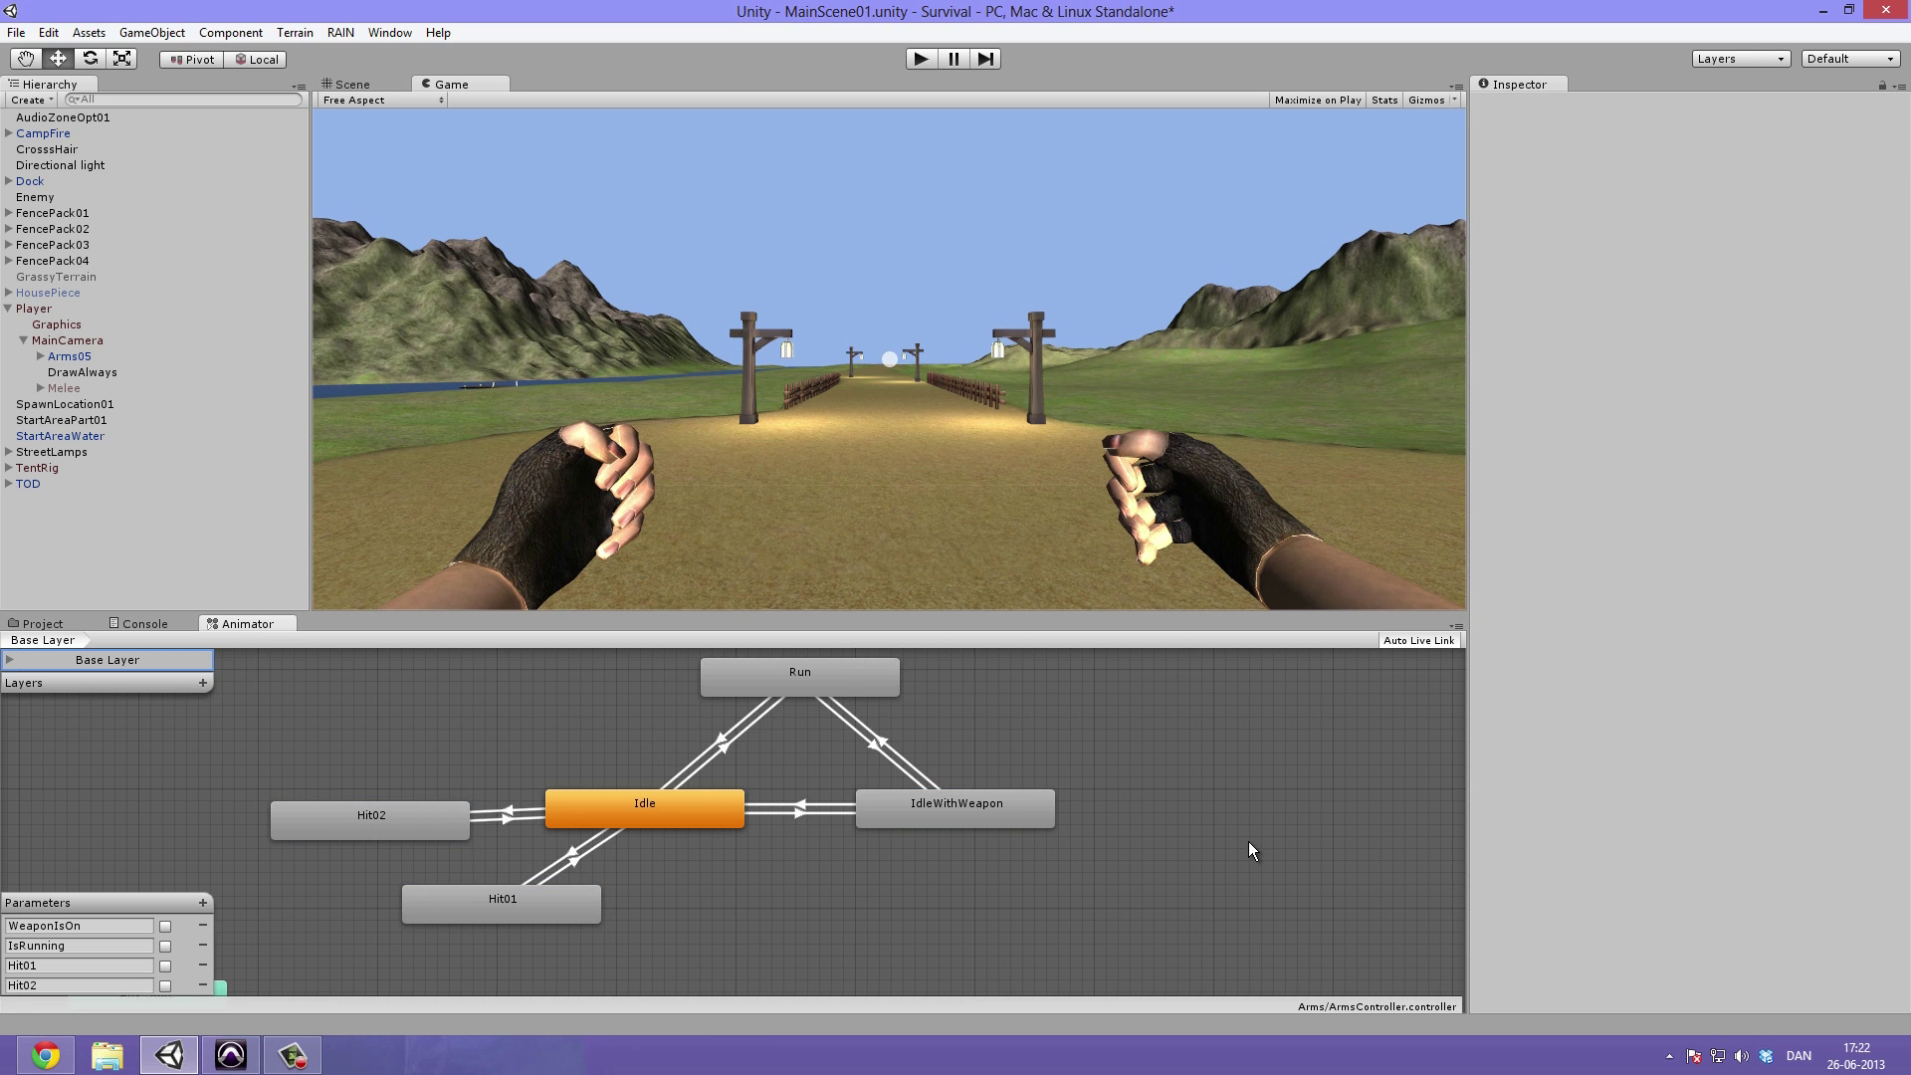
Create an empty state below IdleWithWeapon in the Animator graph and name it Swing01
right_click(999, 887)
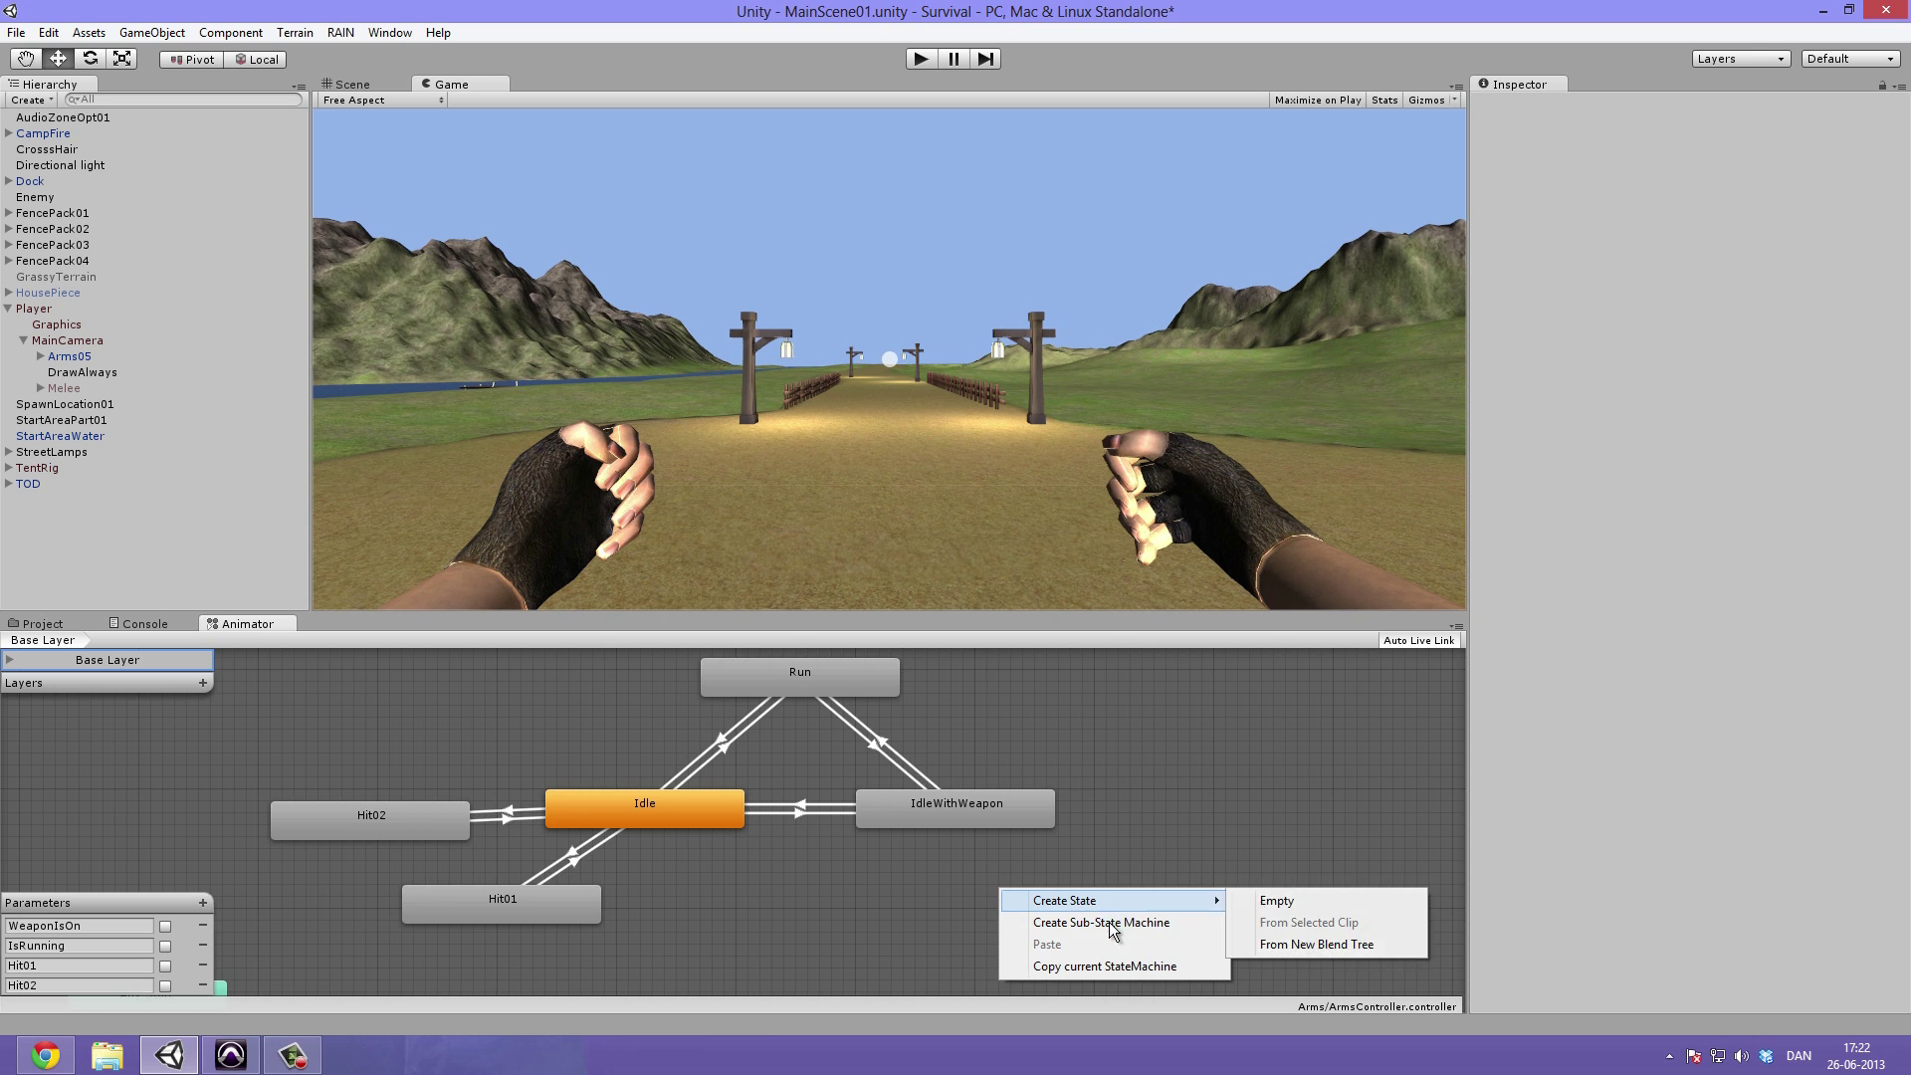
mouse_move(1140, 903)
click(1304, 903)
drag(1125, 911, 1072, 910)
click(1604, 104)
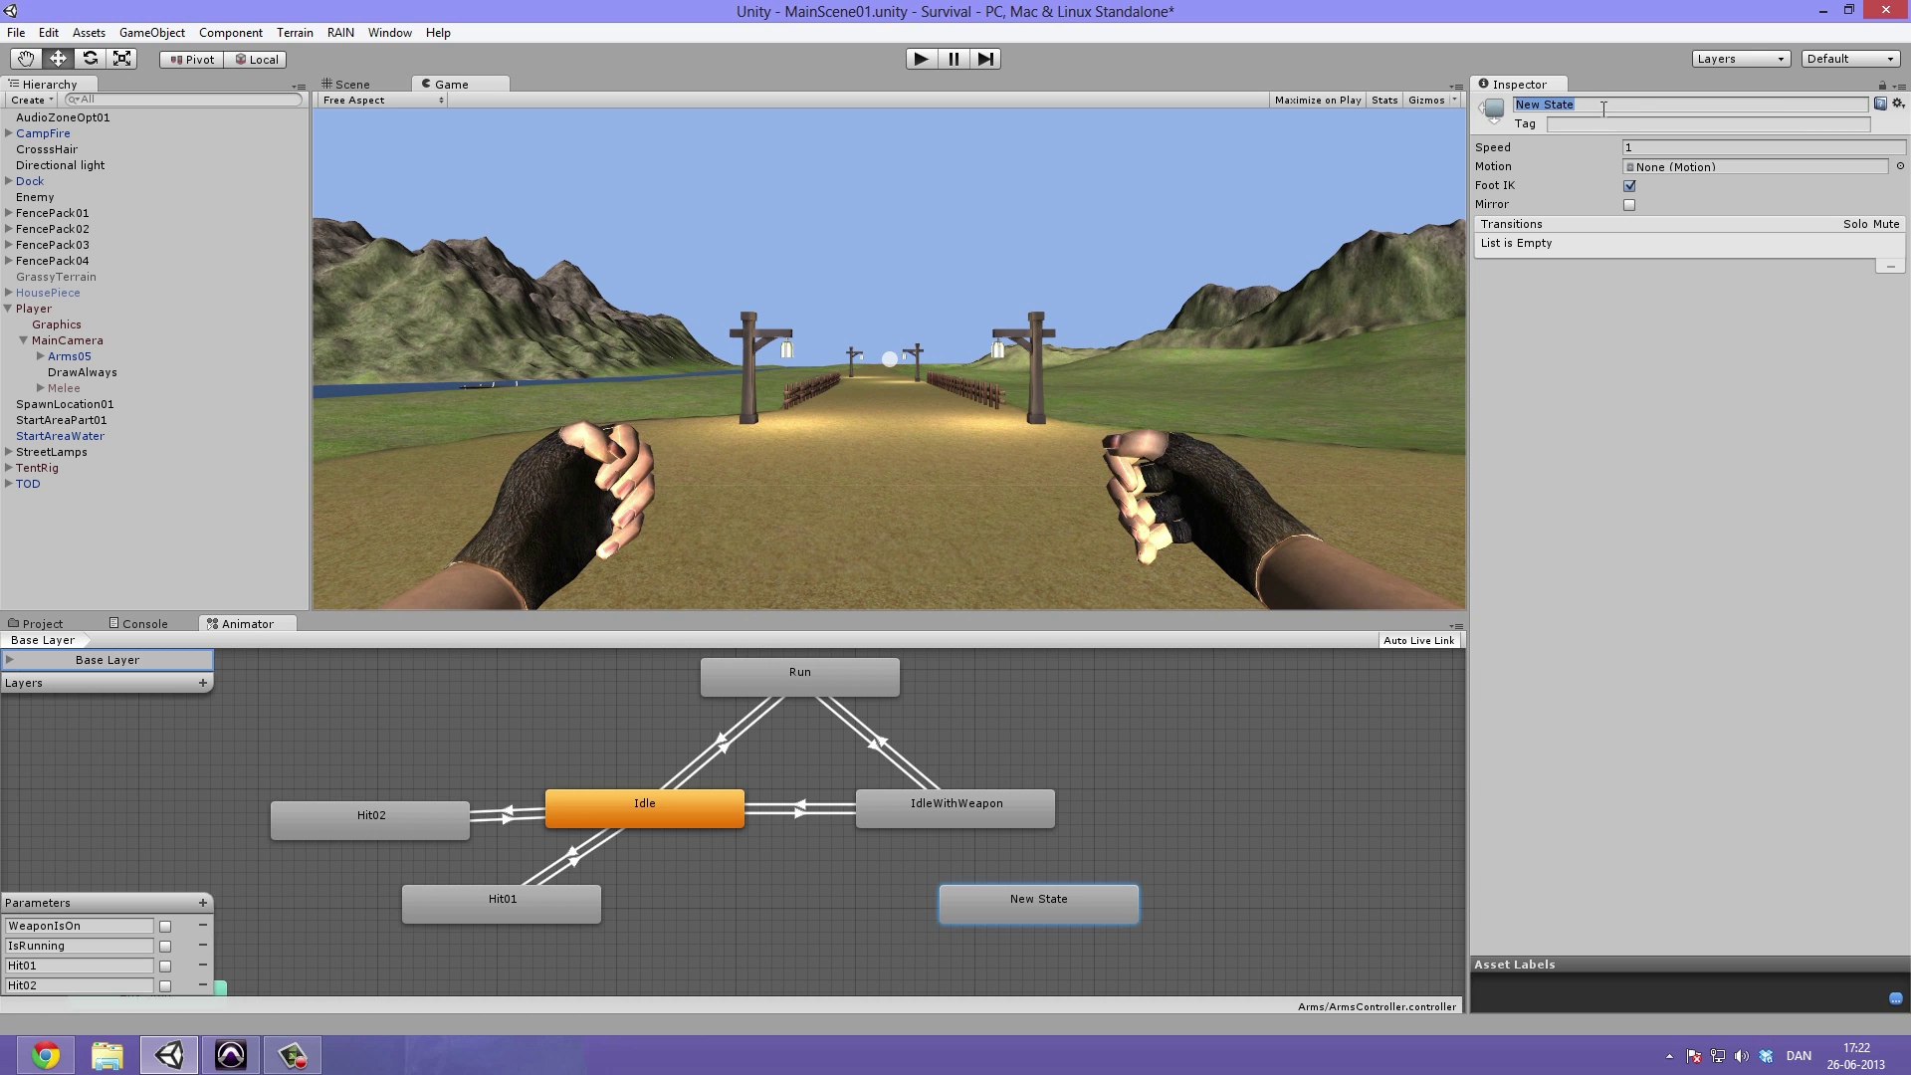
text(Swing01)
key(Return)
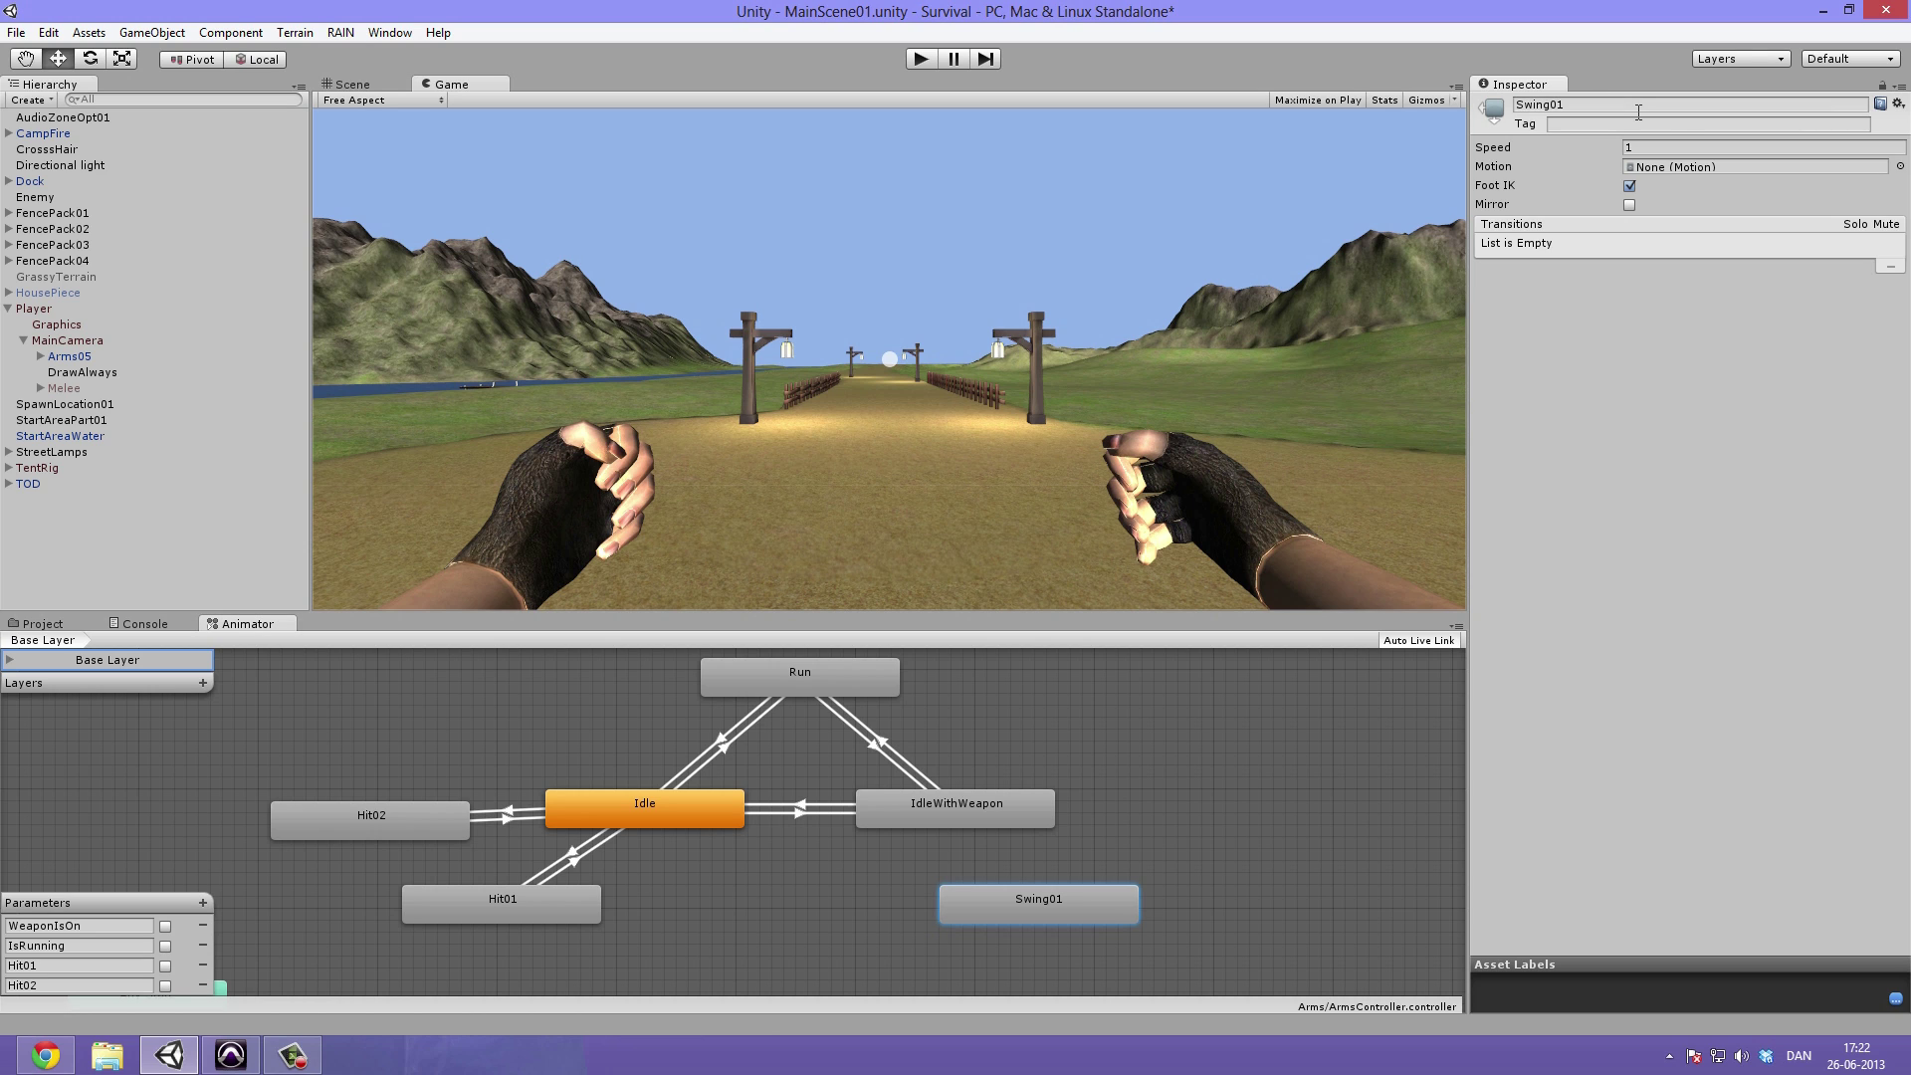
Turn off Foot IK for the Swing01 state and assign it the Swing01 animation clip from Arms05.fbx
click(1630, 187)
click(1901, 167)
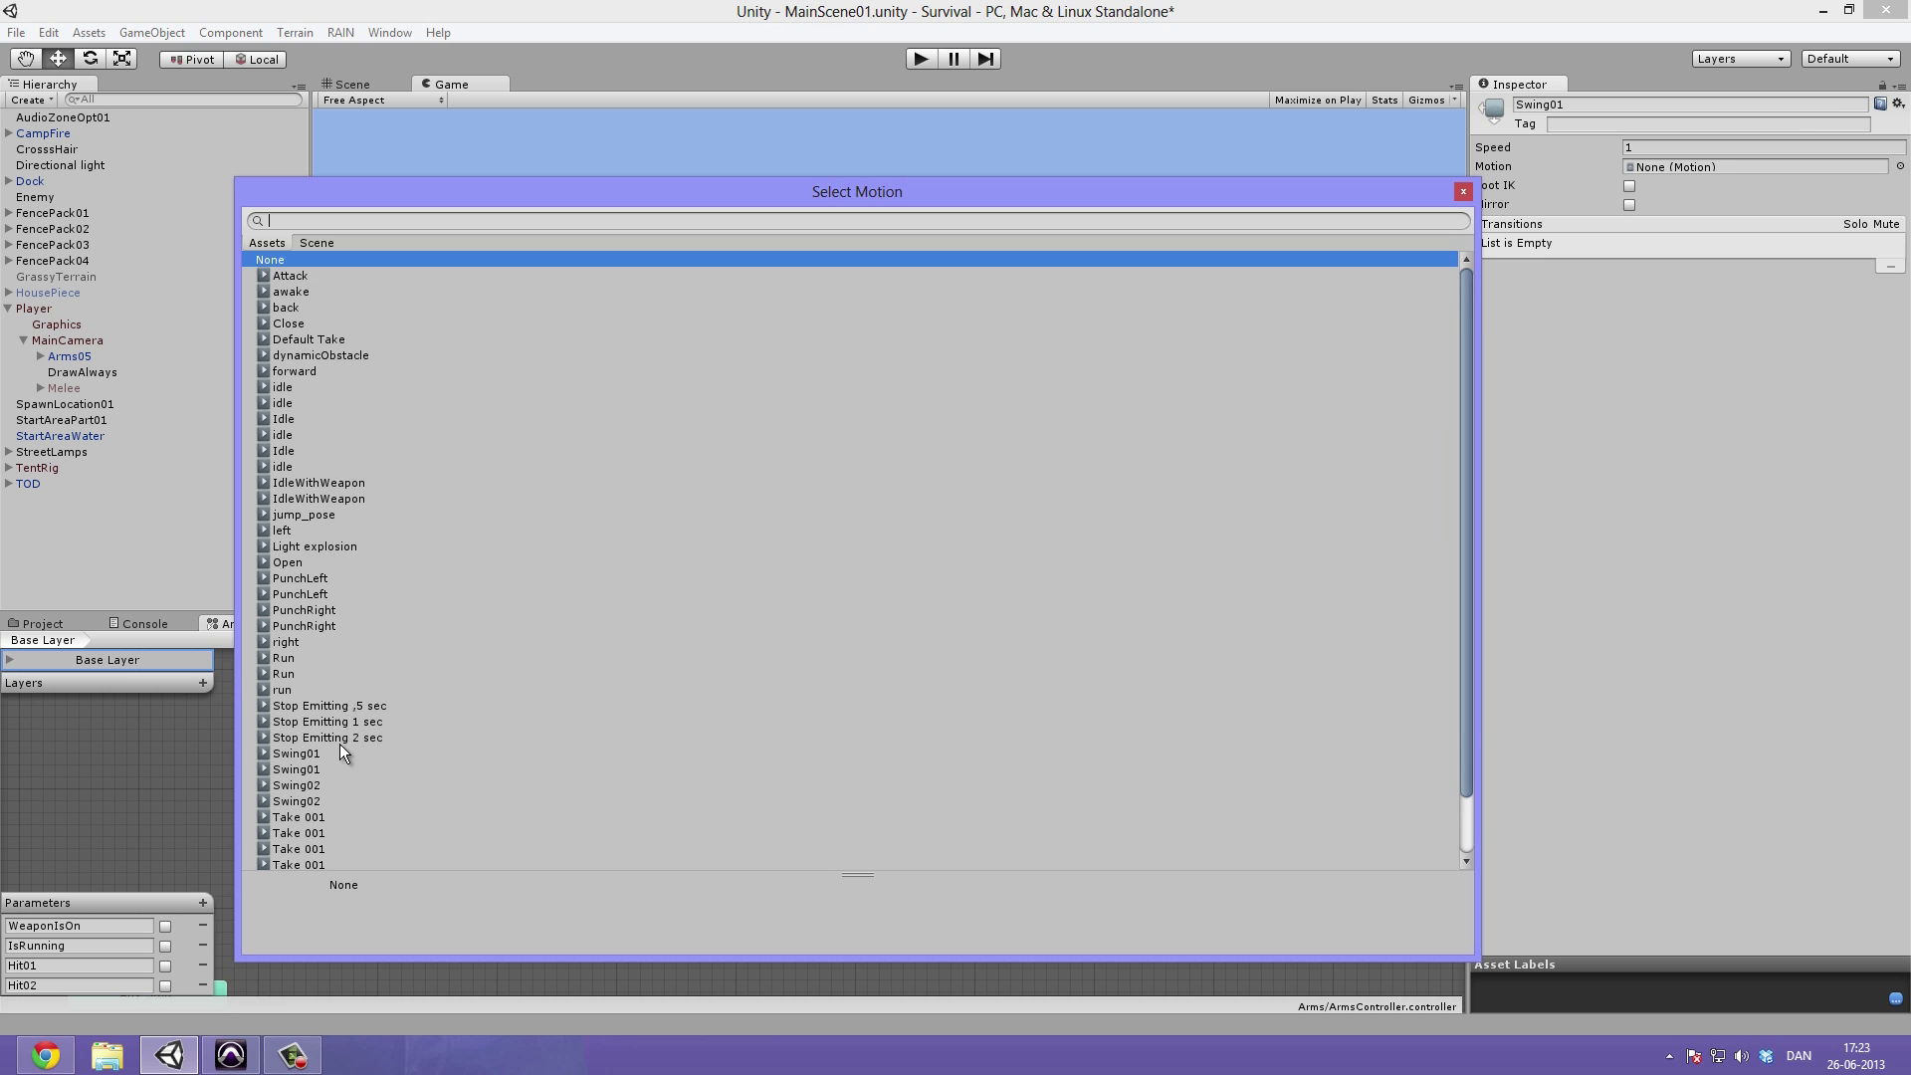
scroll(339, 743, down, 3)
click(317, 697)
click(321, 709)
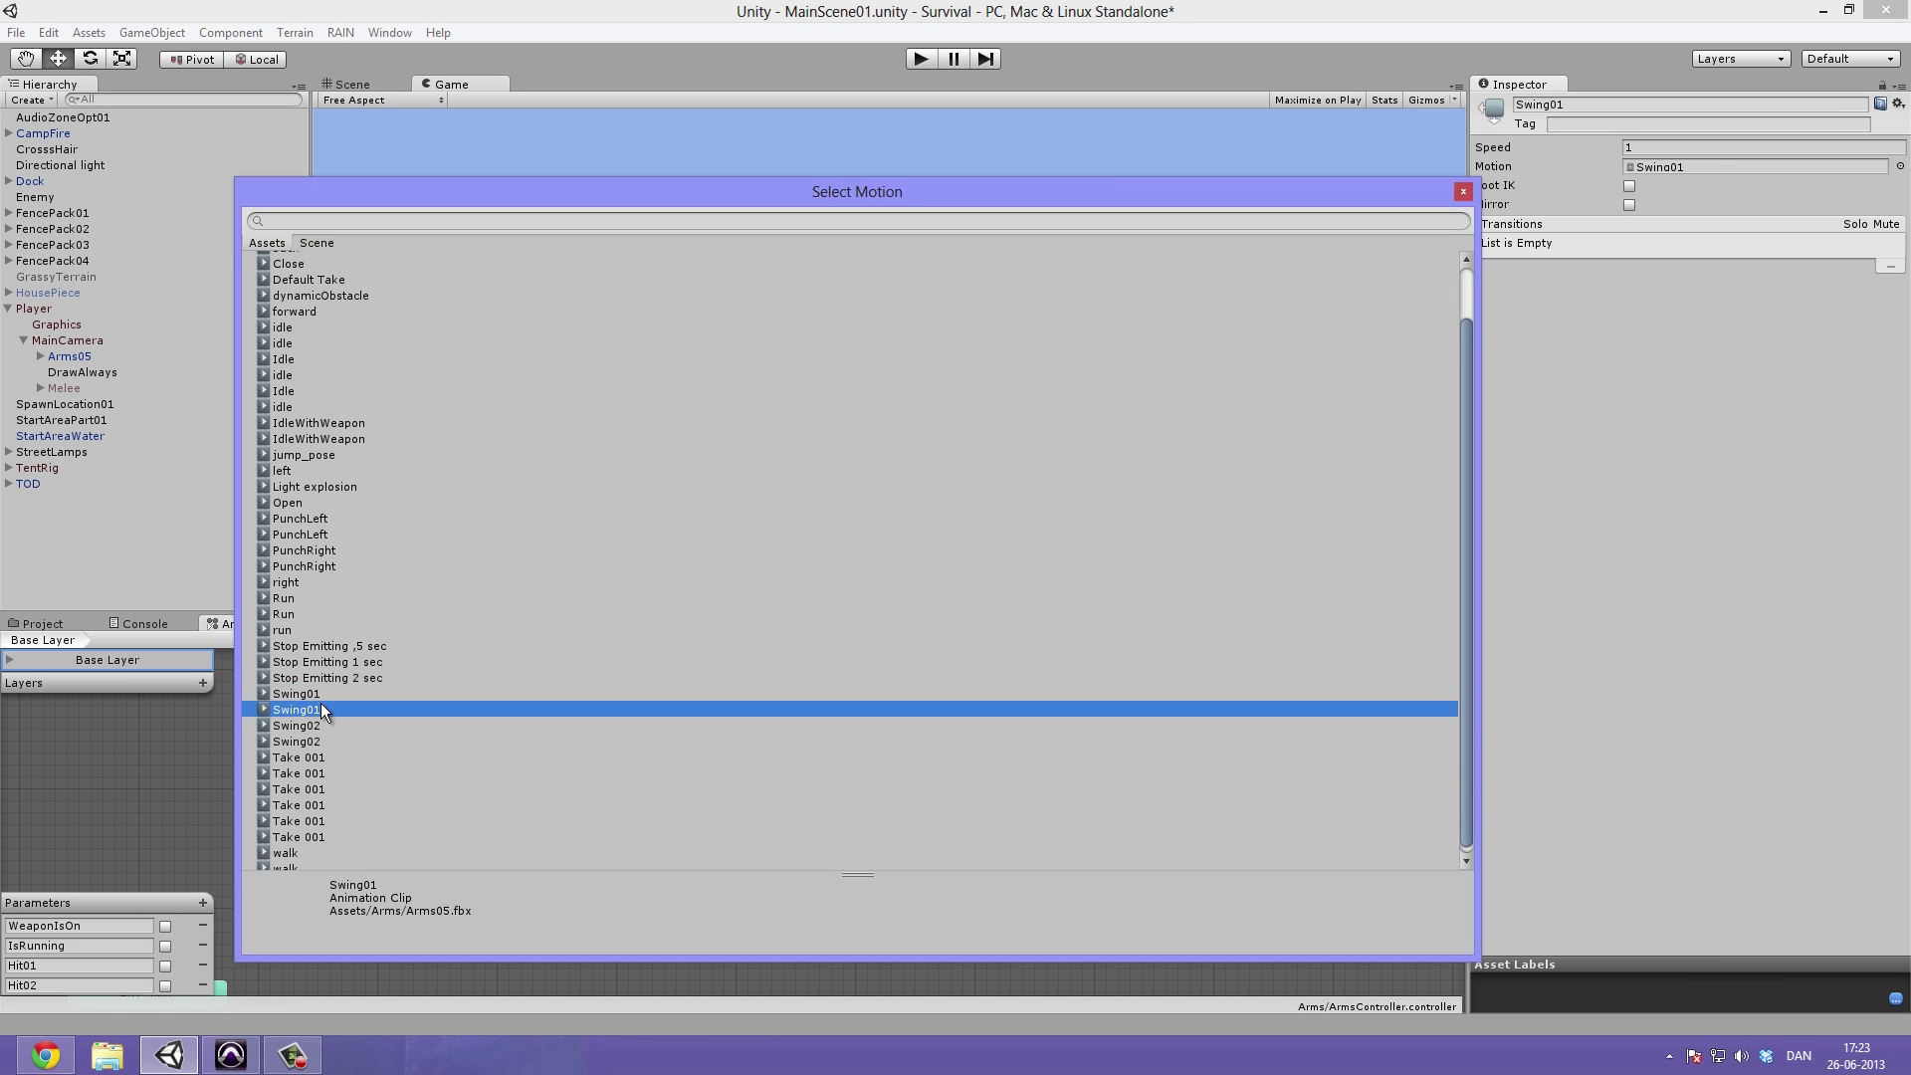
double_click(326, 708)
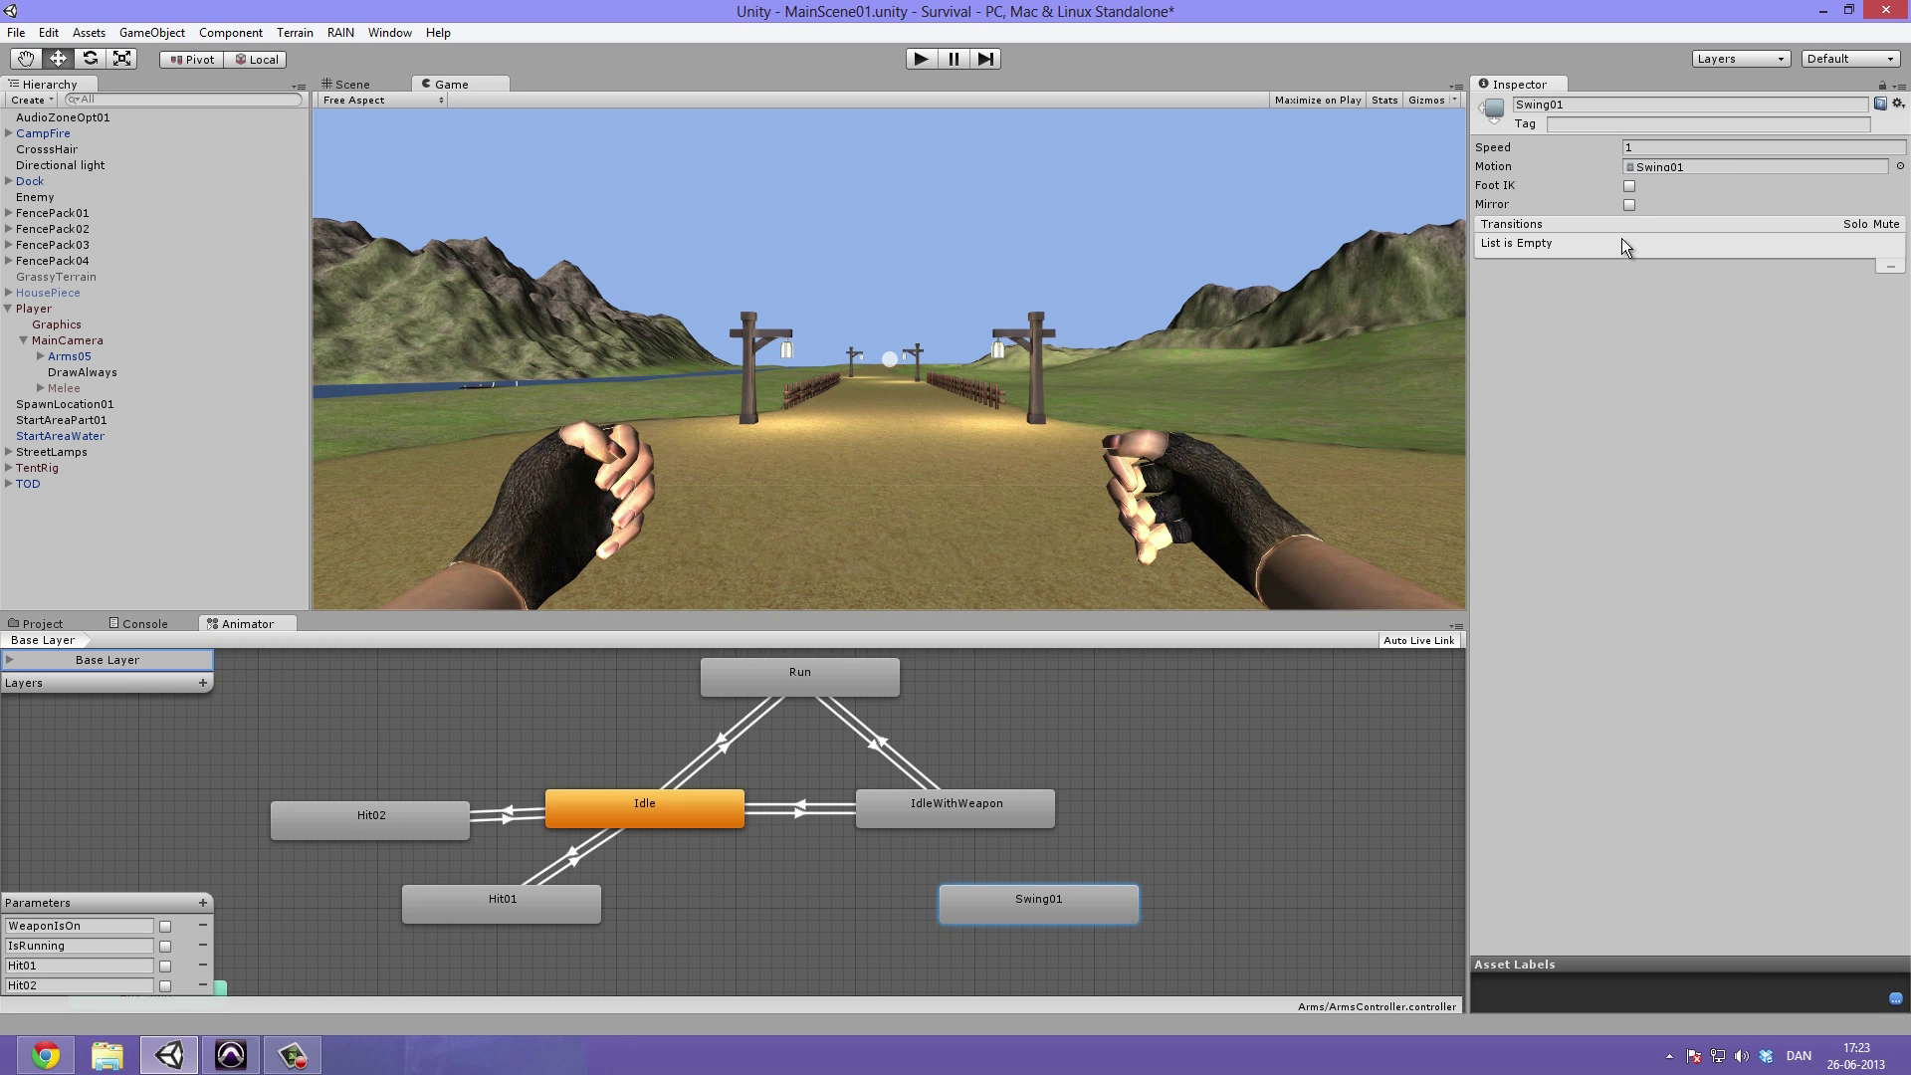
drag(993, 904, 969, 904)
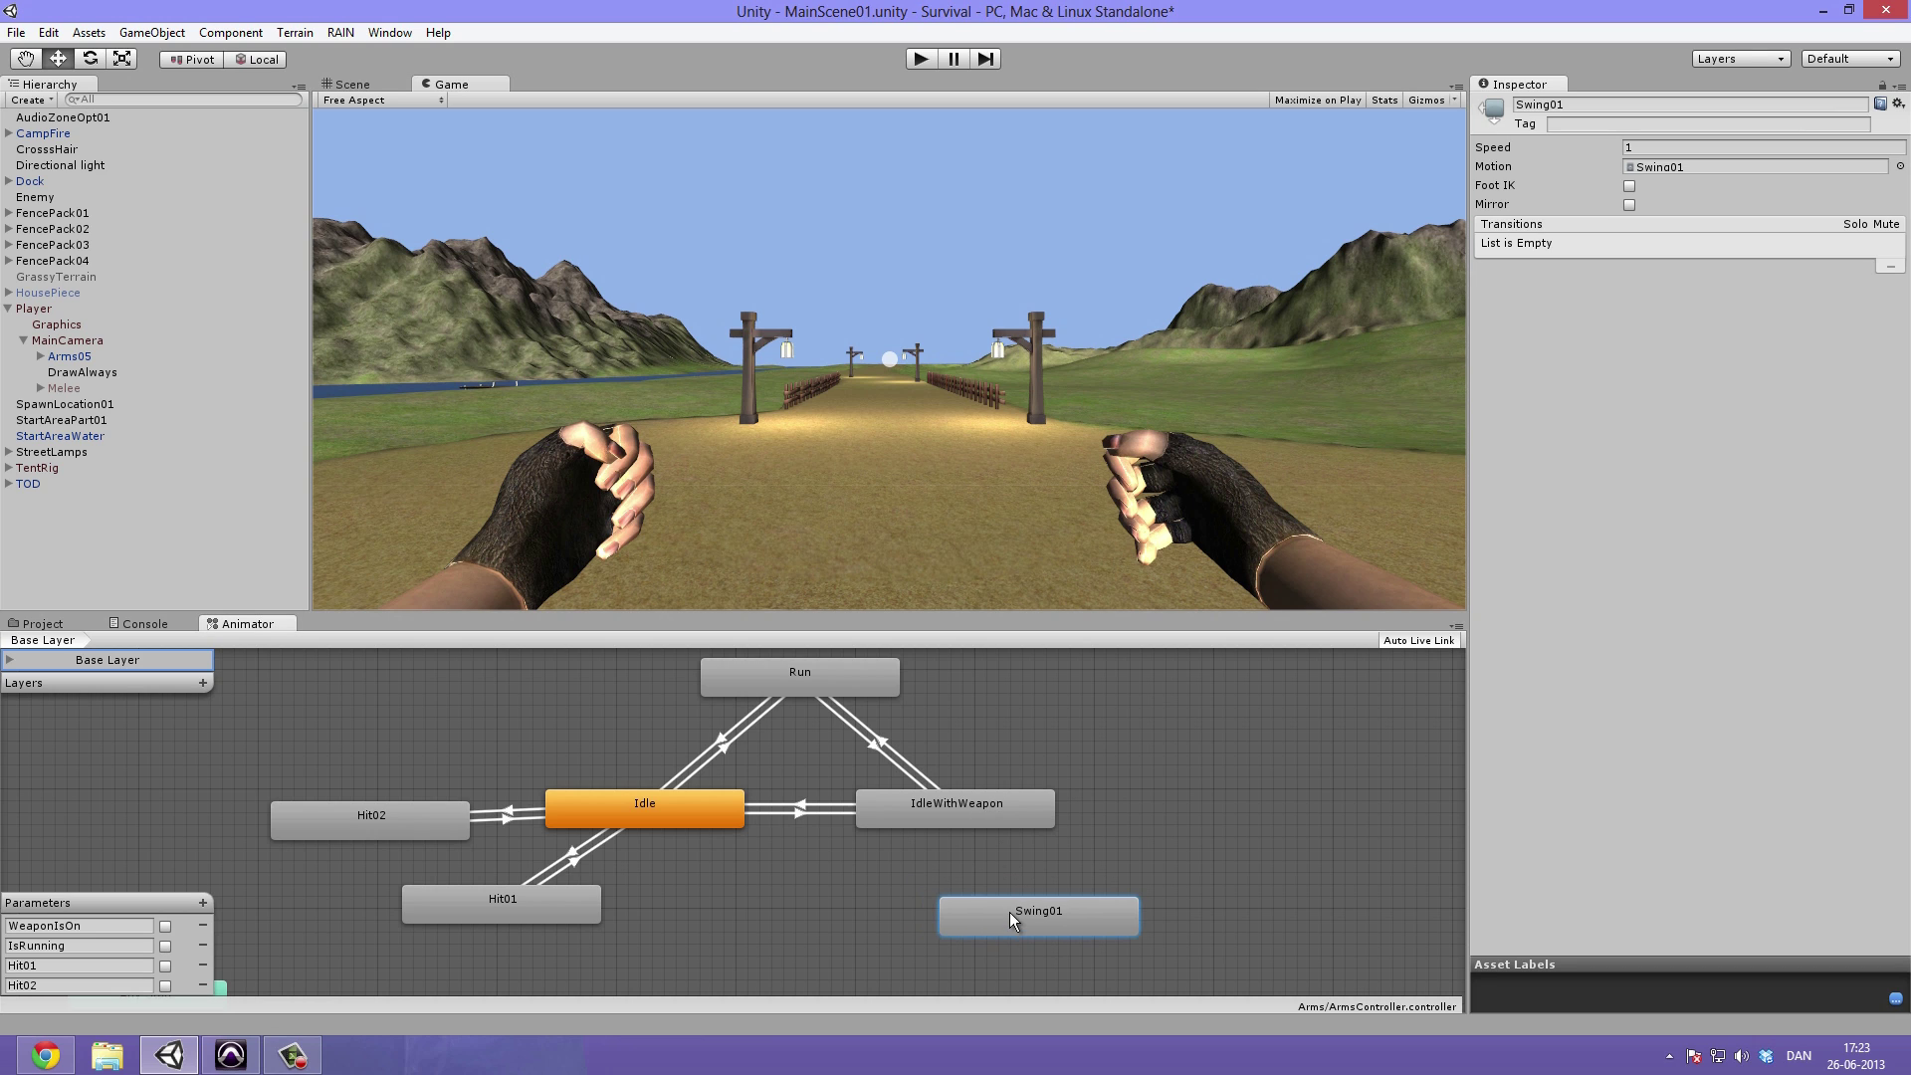
Create a second empty state beside IdleWithWeapon and name it Swing02
right_click(1339, 863)
mouse_move(1408, 866)
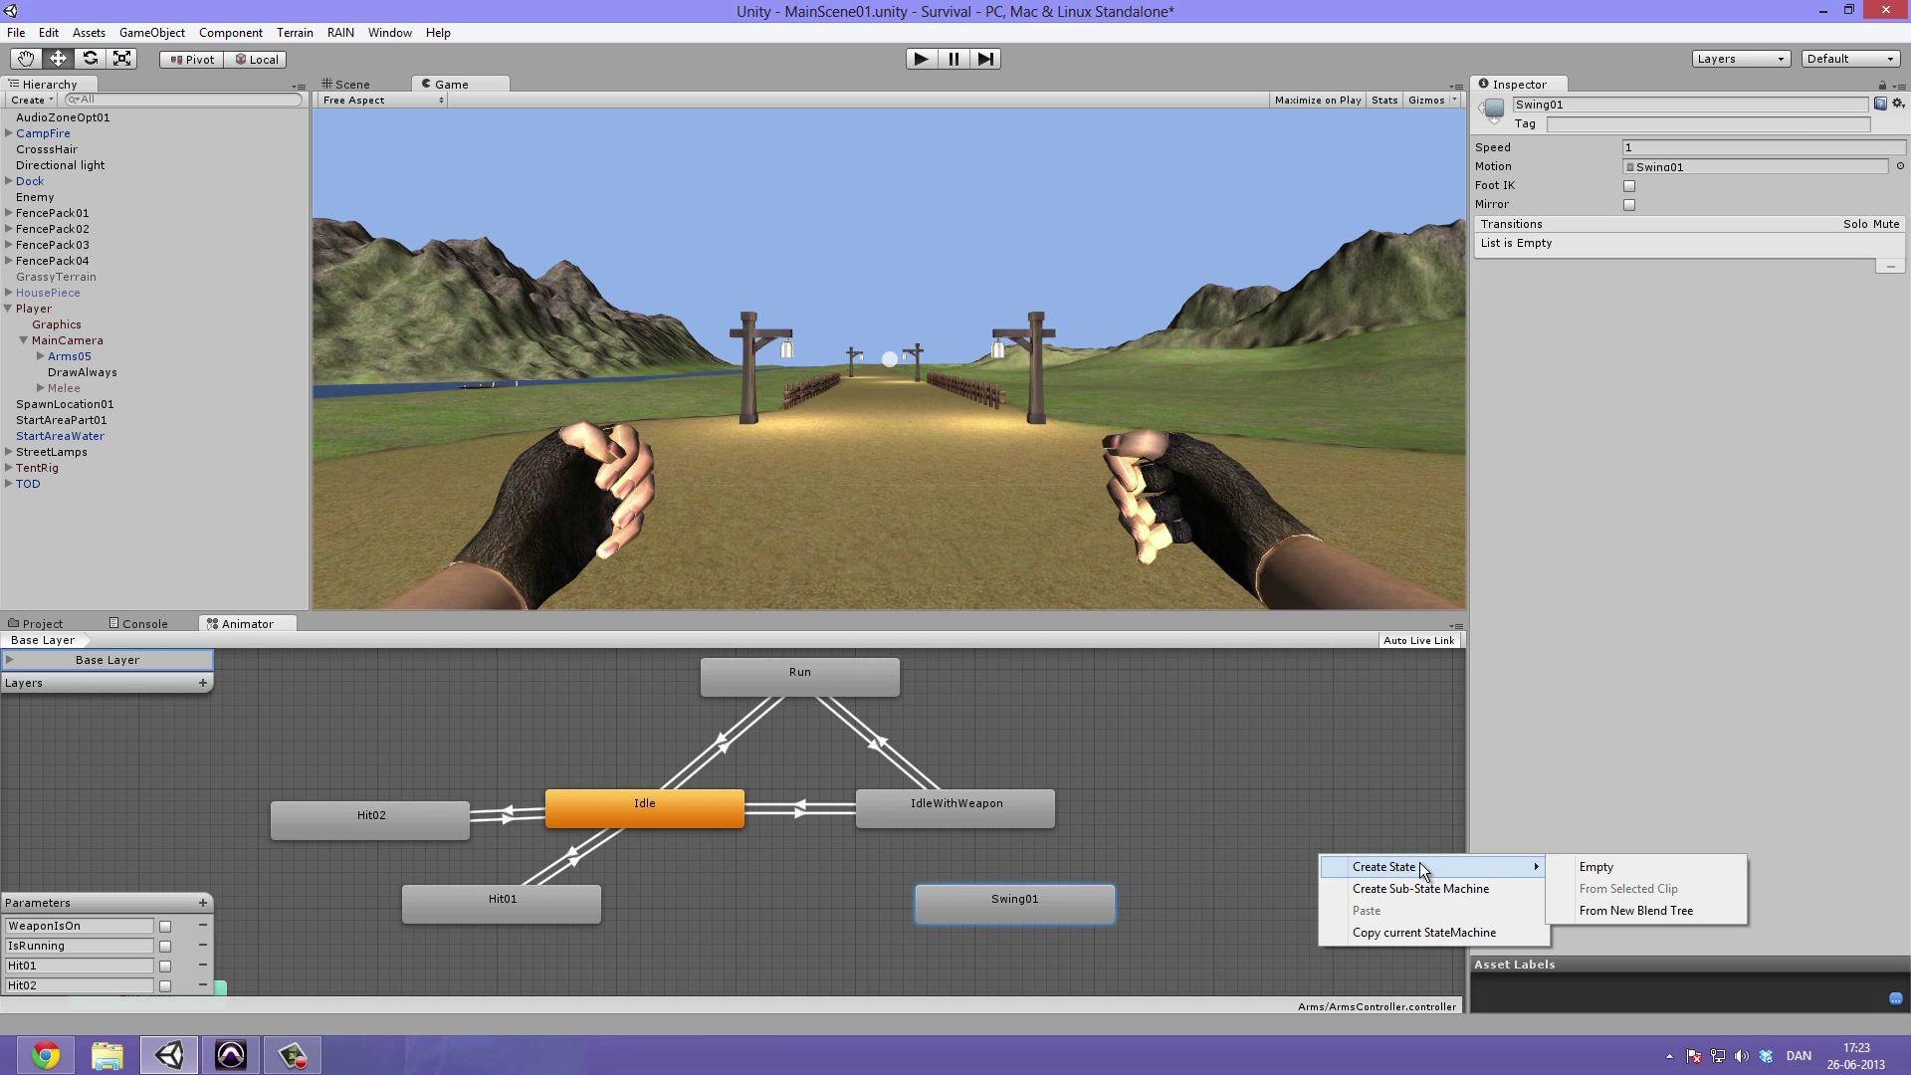
click(1593, 867)
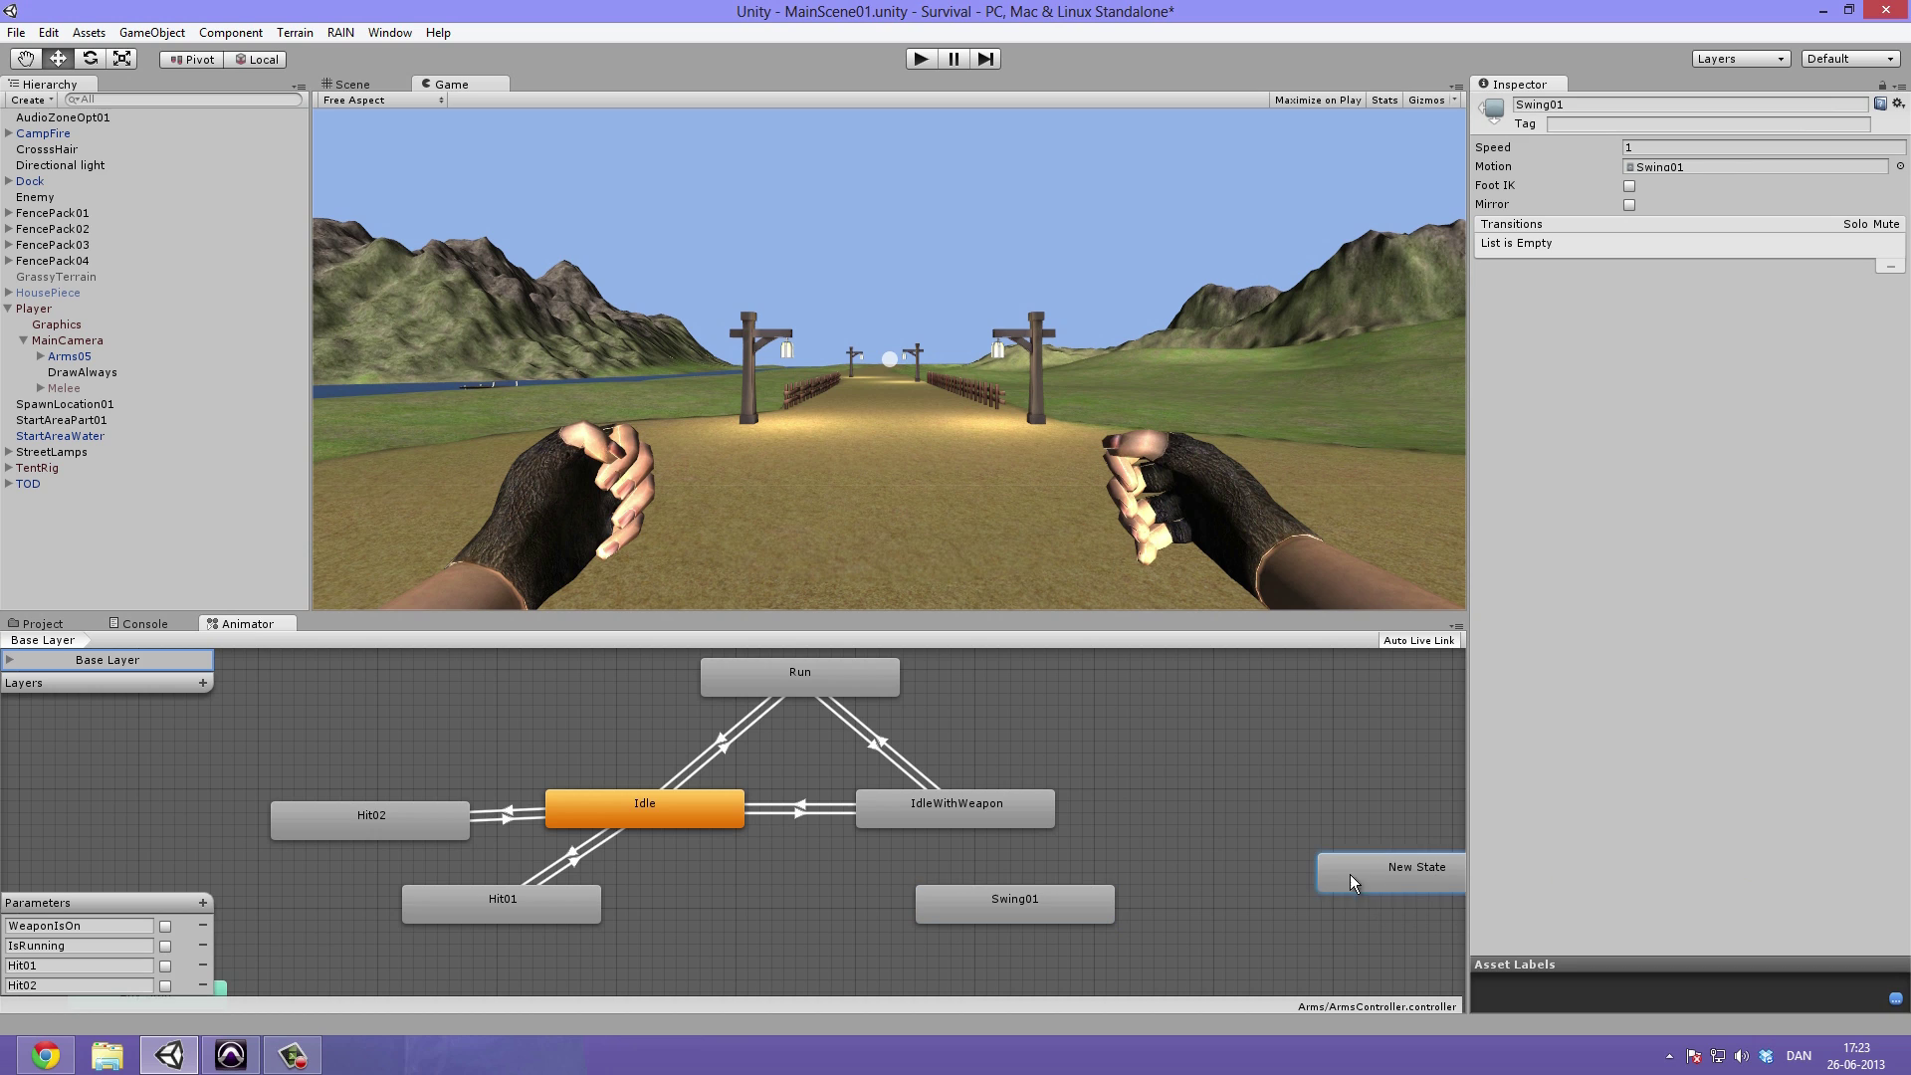
drag(1433, 866, 1297, 824)
click(1570, 105)
text(Swing02)
key(Return)
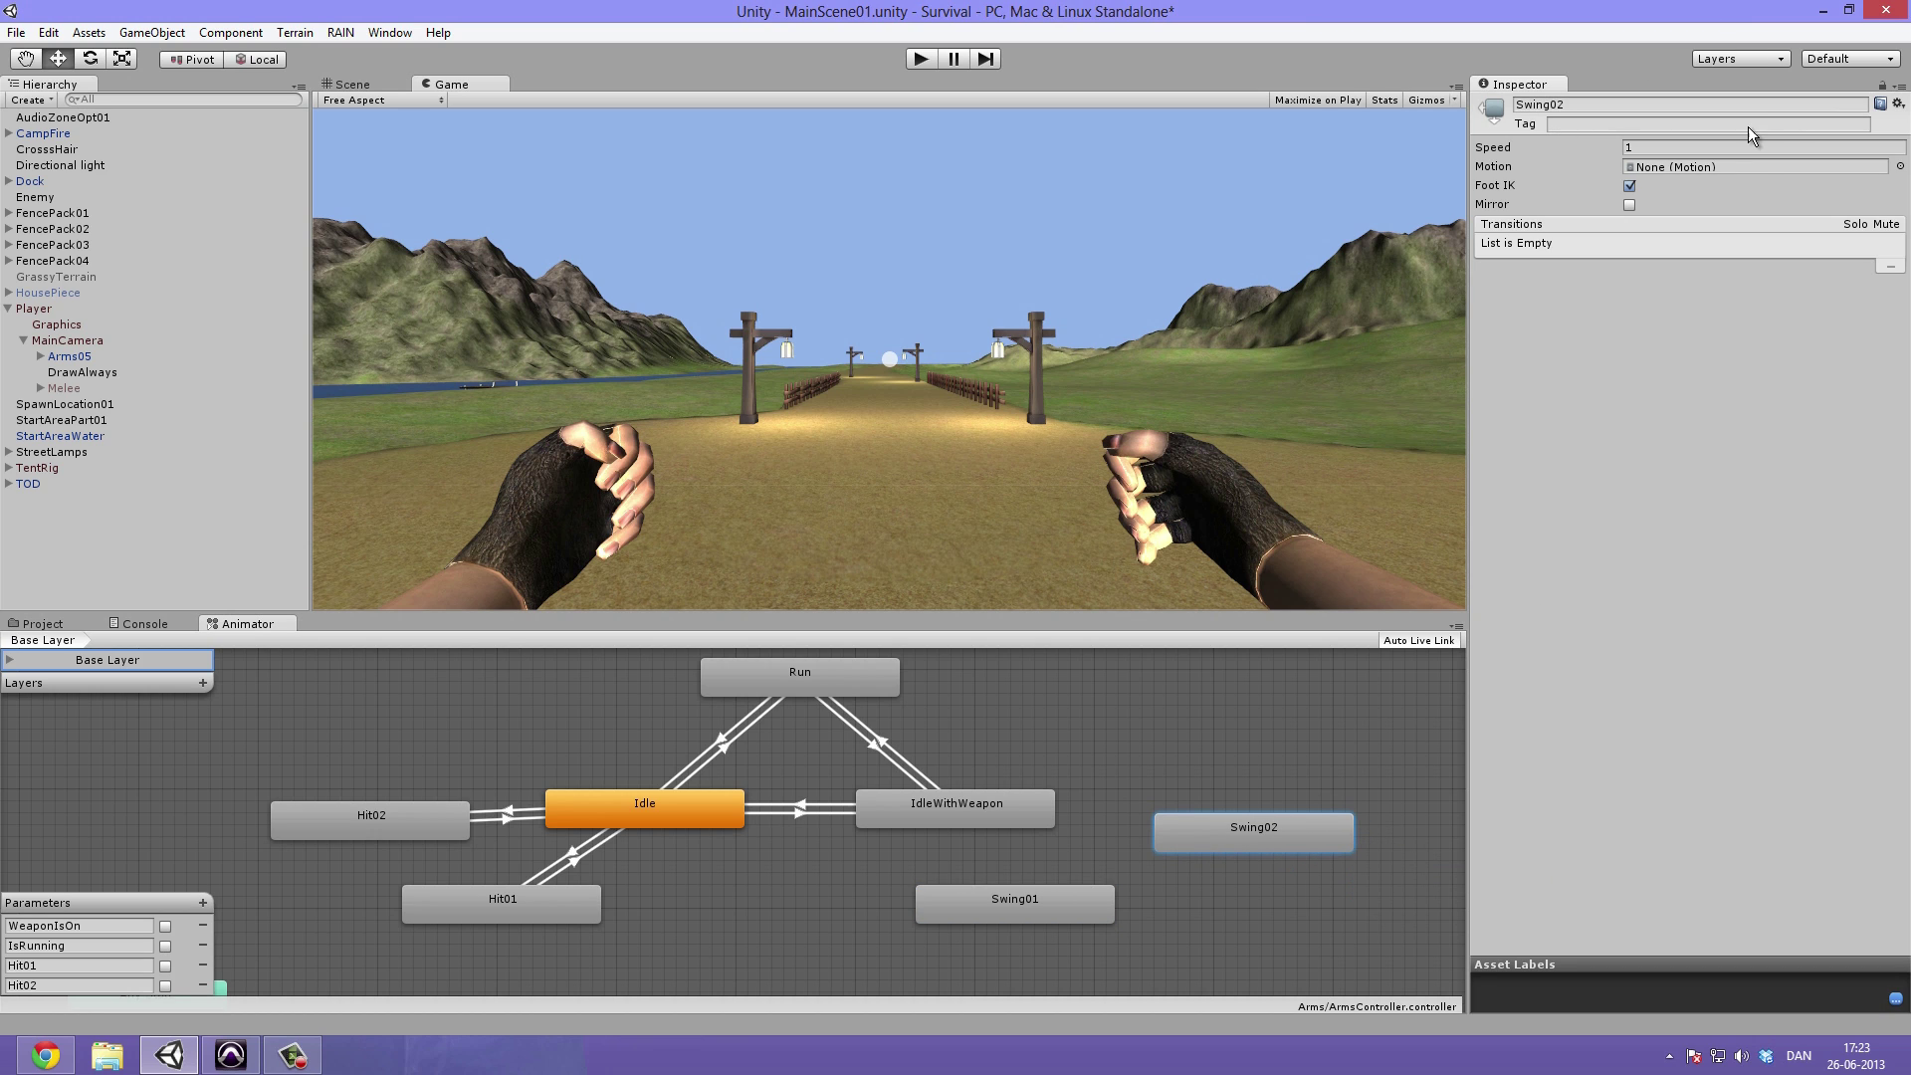
Turn off Foot IK for the Swing02 state and assign it the Swing02 animation clip
click(1630, 186)
click(1900, 167)
scroll(380, 743, down, 1)
click(310, 721)
double_click(318, 734)
Arrange the graph so that Swing01 sits lower beneath IdleWithWeapon and Swing02 stands apart beside it
drag(1179, 863, 1157, 852)
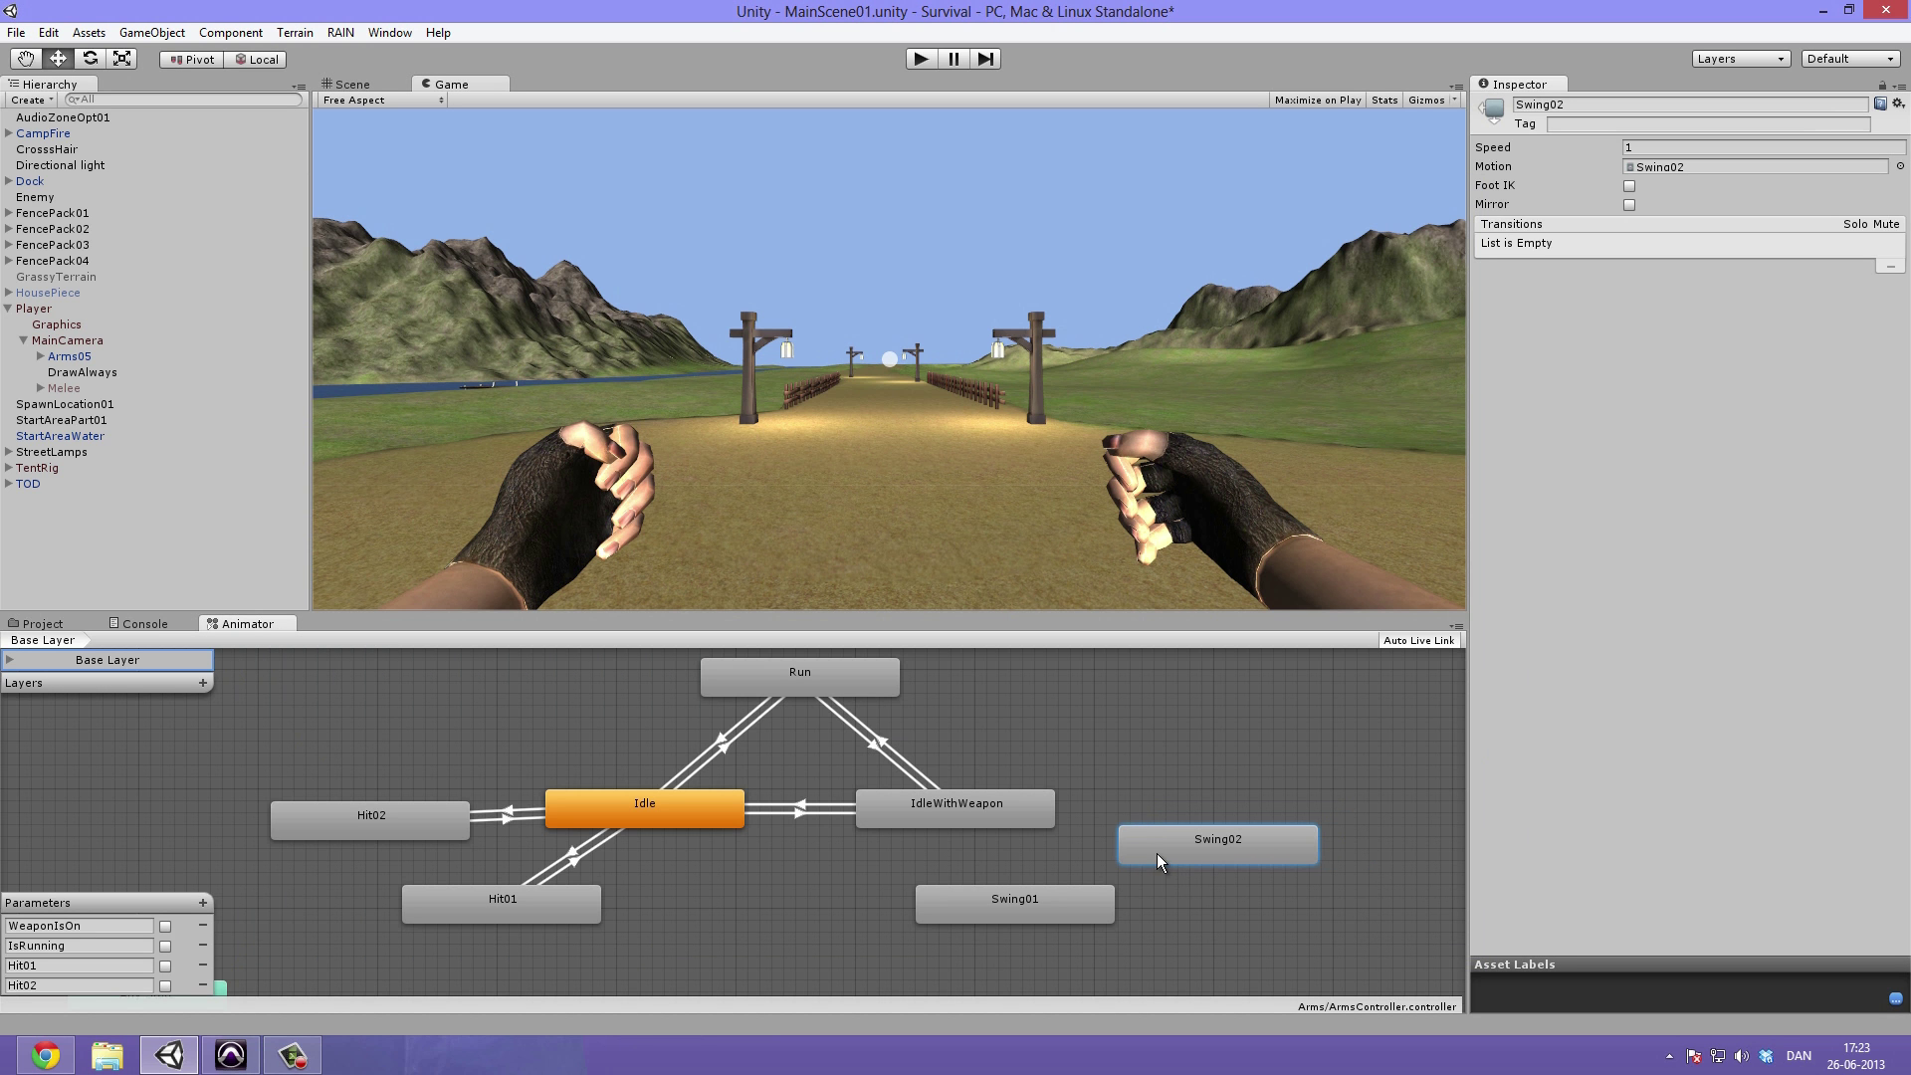
click(1049, 911)
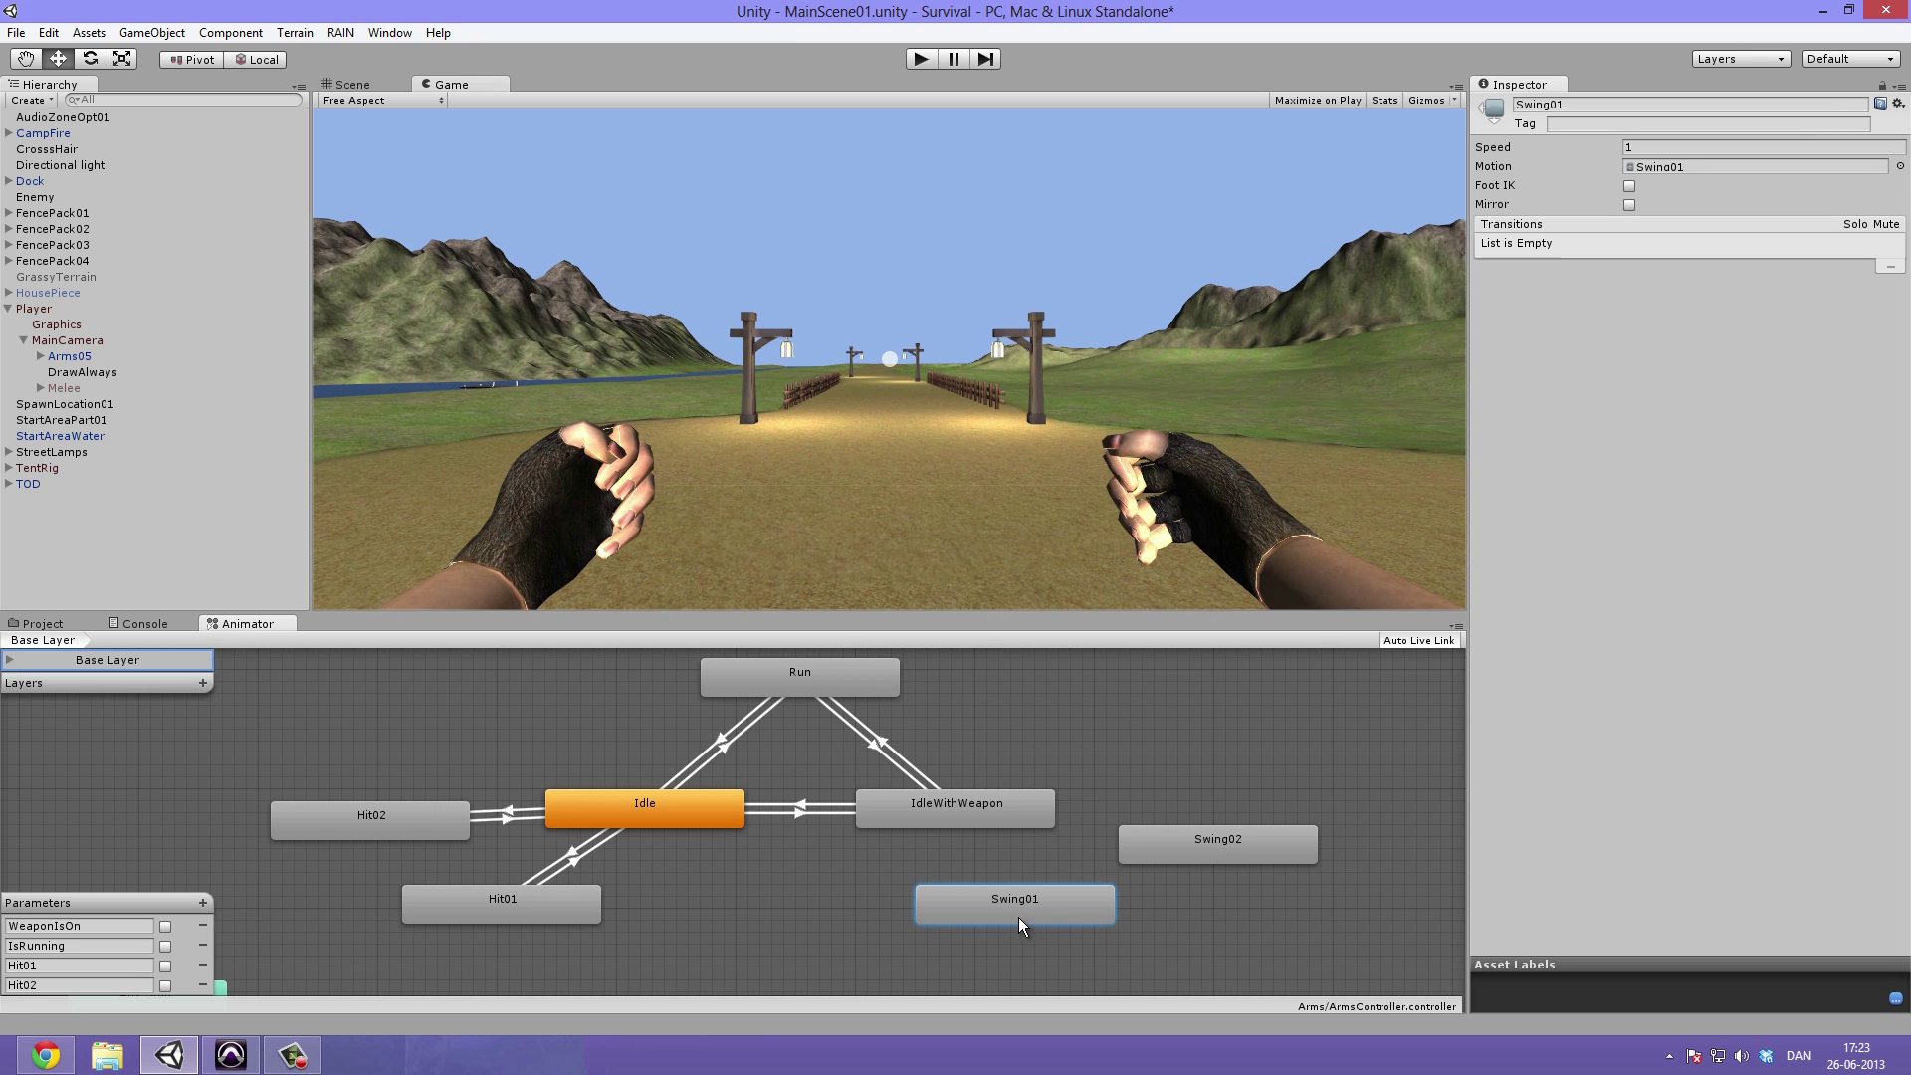
drag(1018, 925, 996, 935)
drag(1209, 851, 1258, 851)
drag(1002, 923, 1025, 935)
Create a transition from IdleWithWeapon to Swing01 with the condition Hit01 set to true
click(954, 802)
right_click(967, 809)
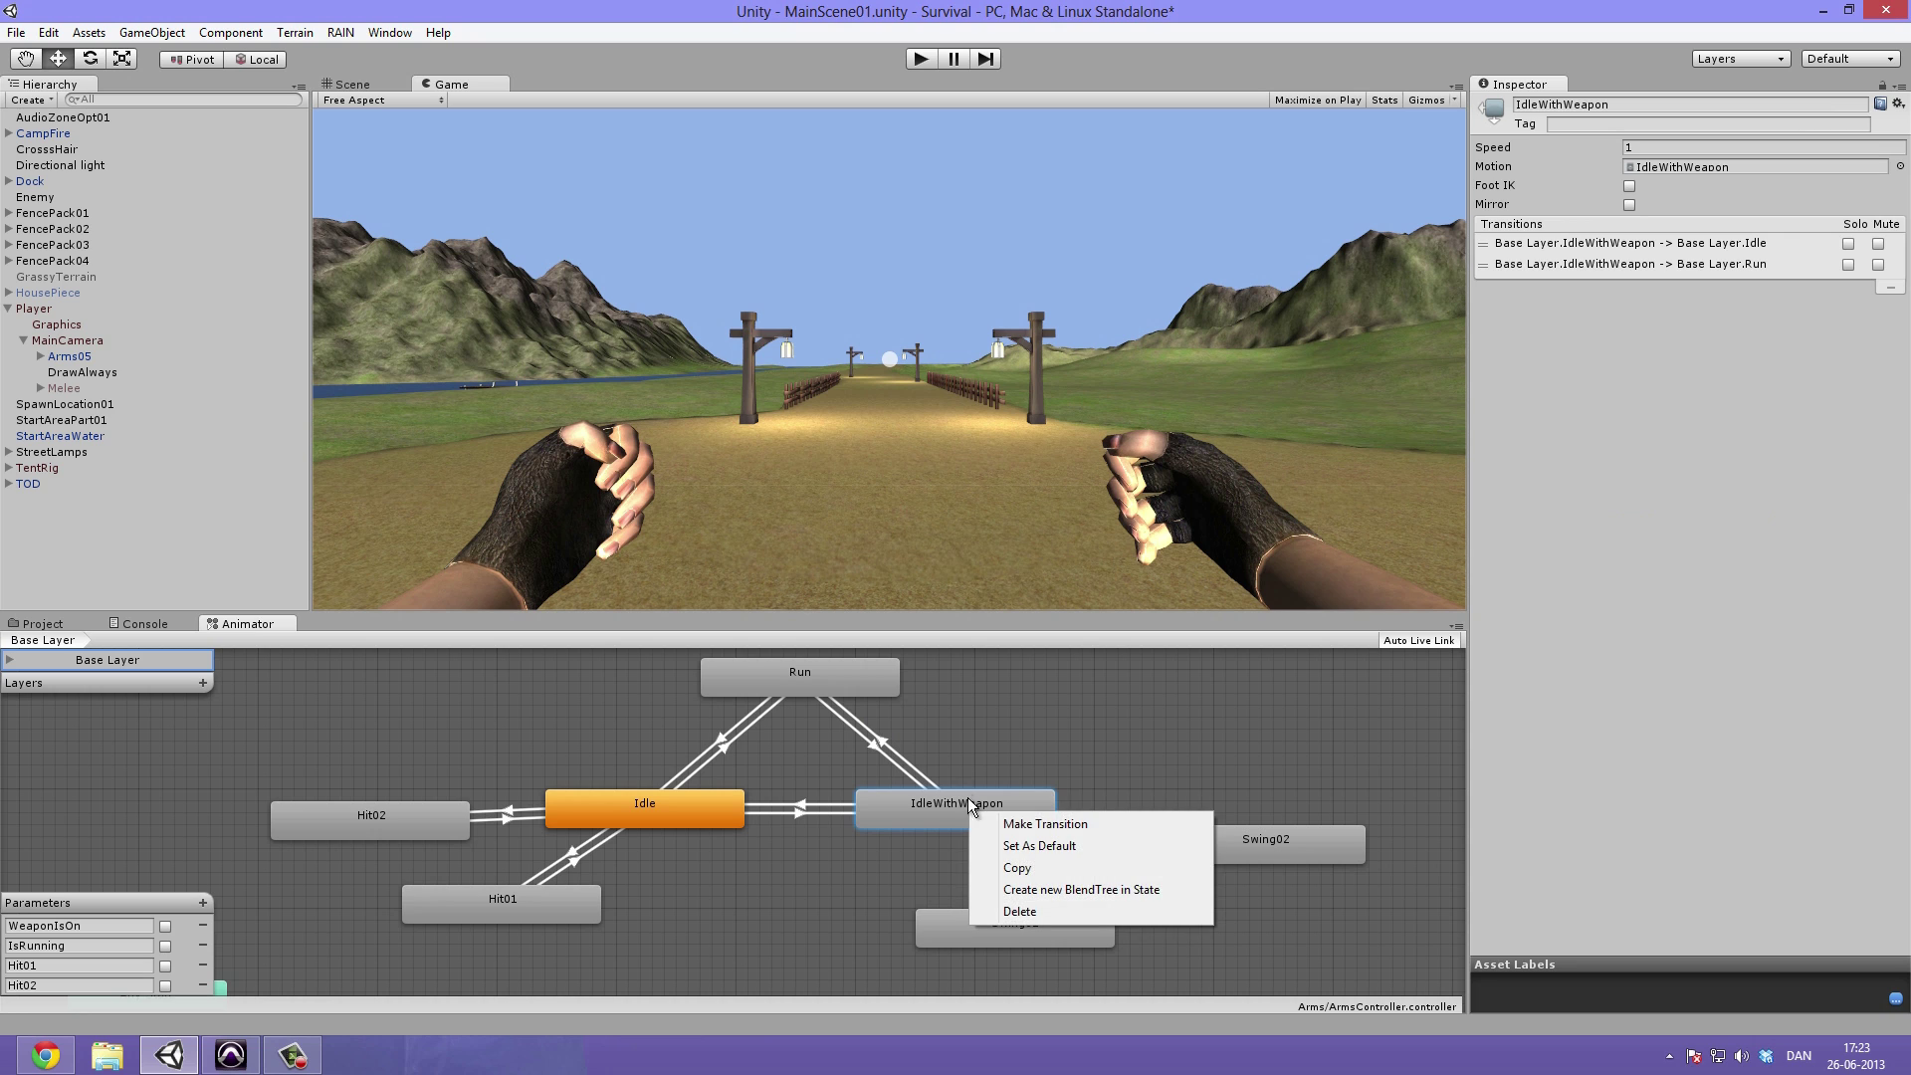
click(1006, 822)
click(1015, 925)
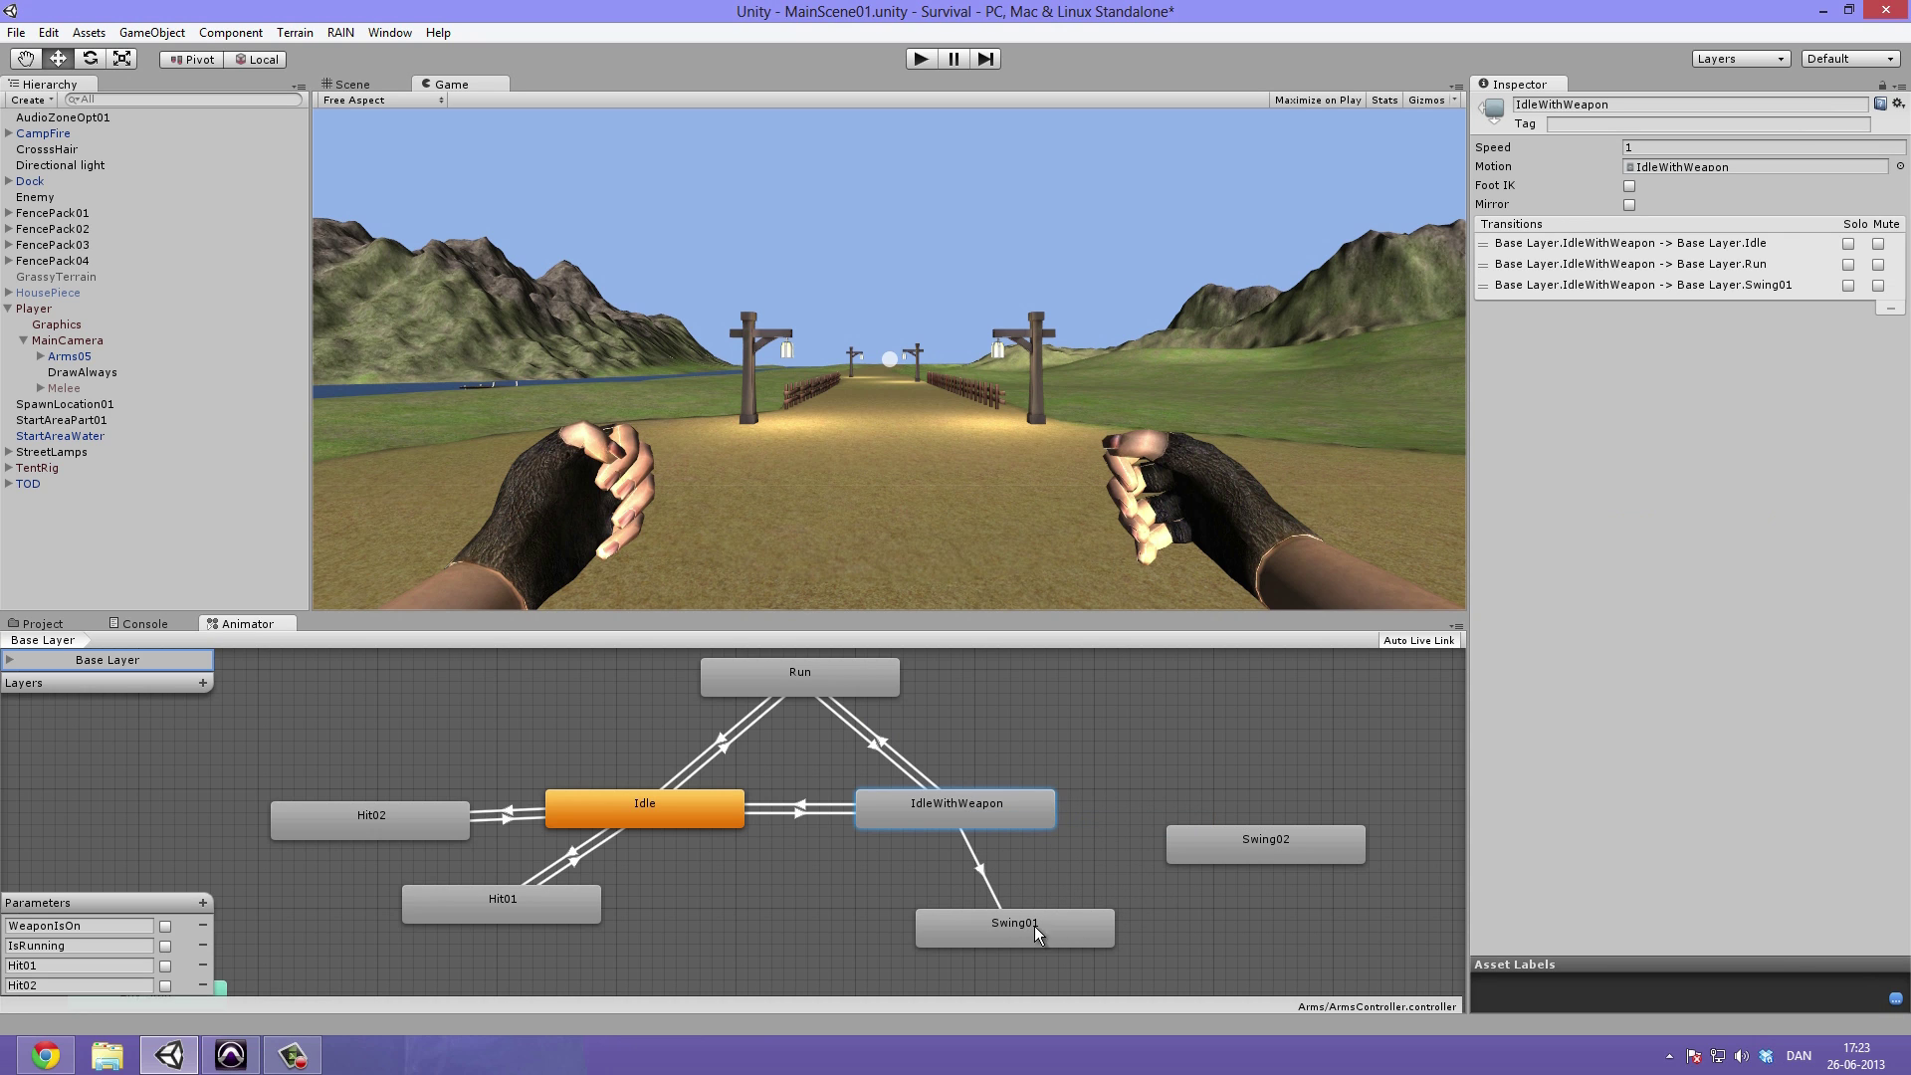
click(980, 870)
click(1553, 525)
click(1575, 593)
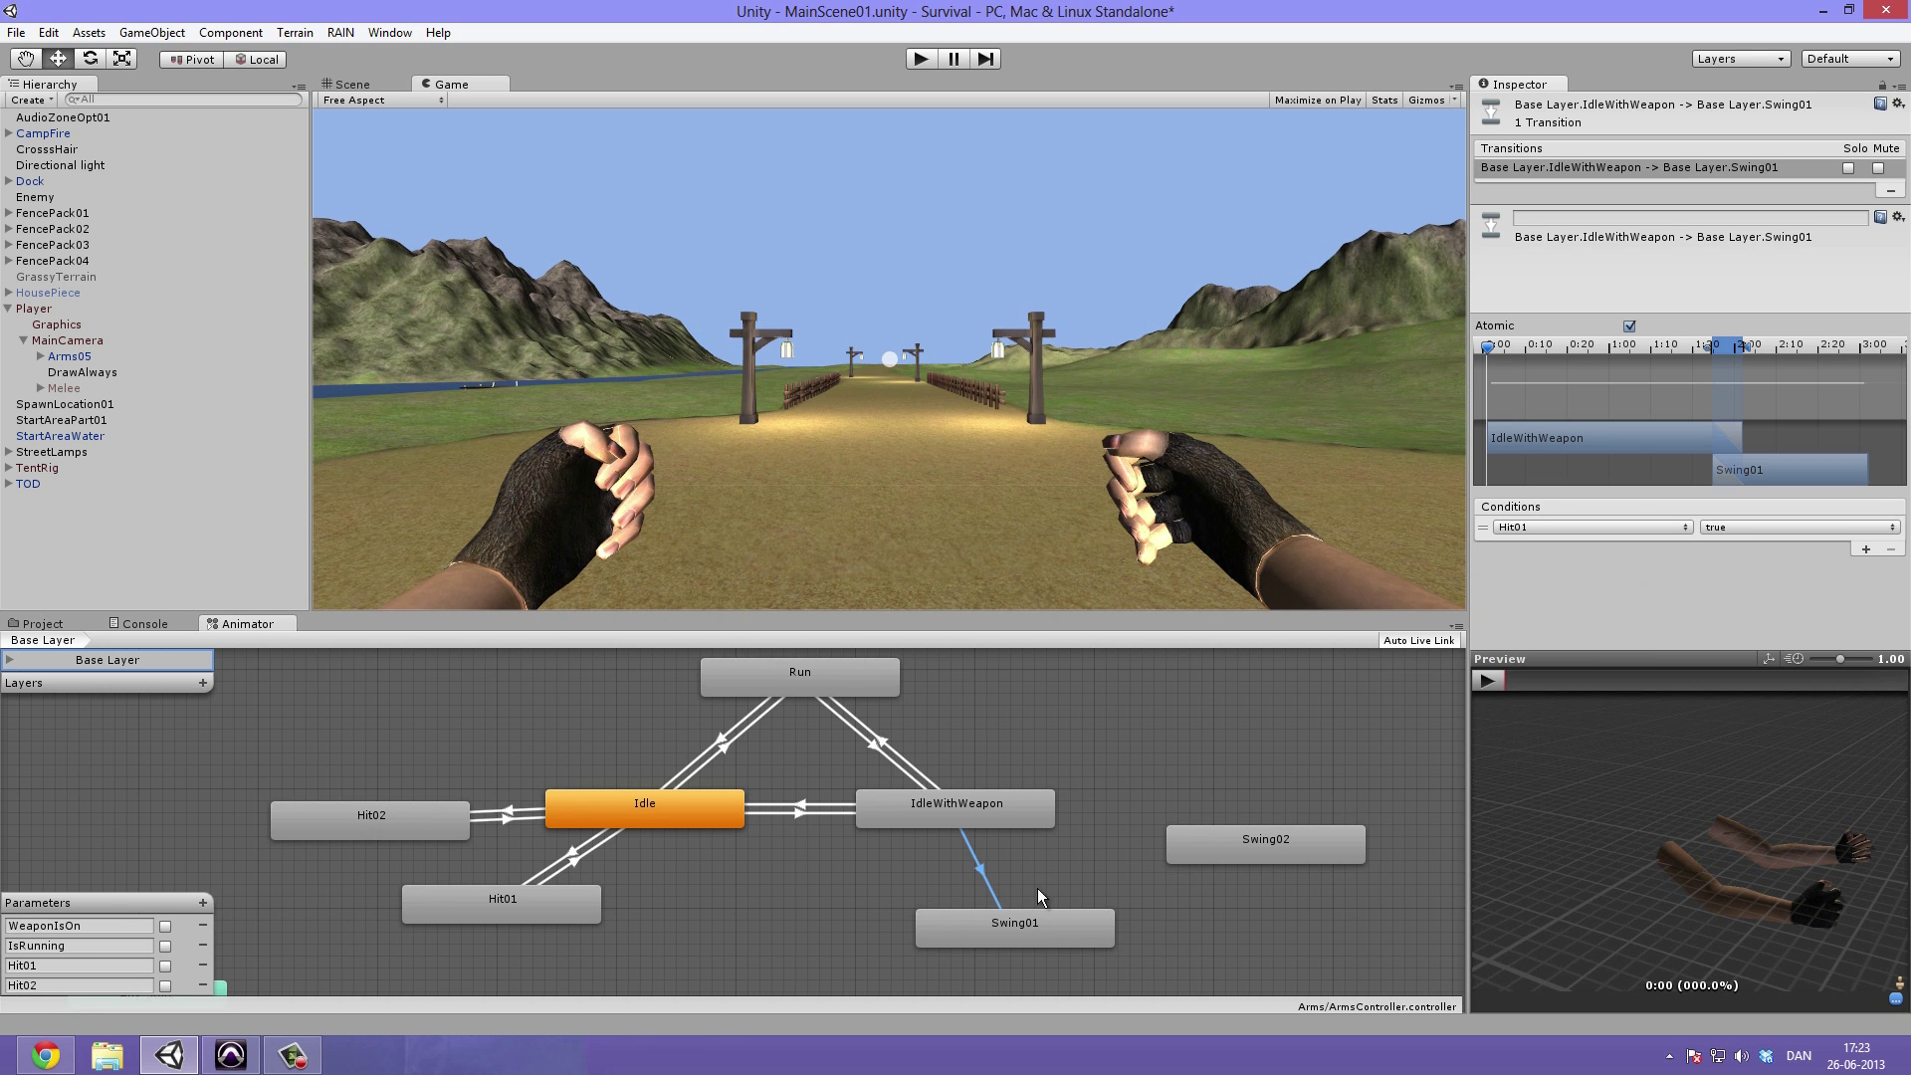
click(619, 932)
click(932, 807)
click(772, 863)
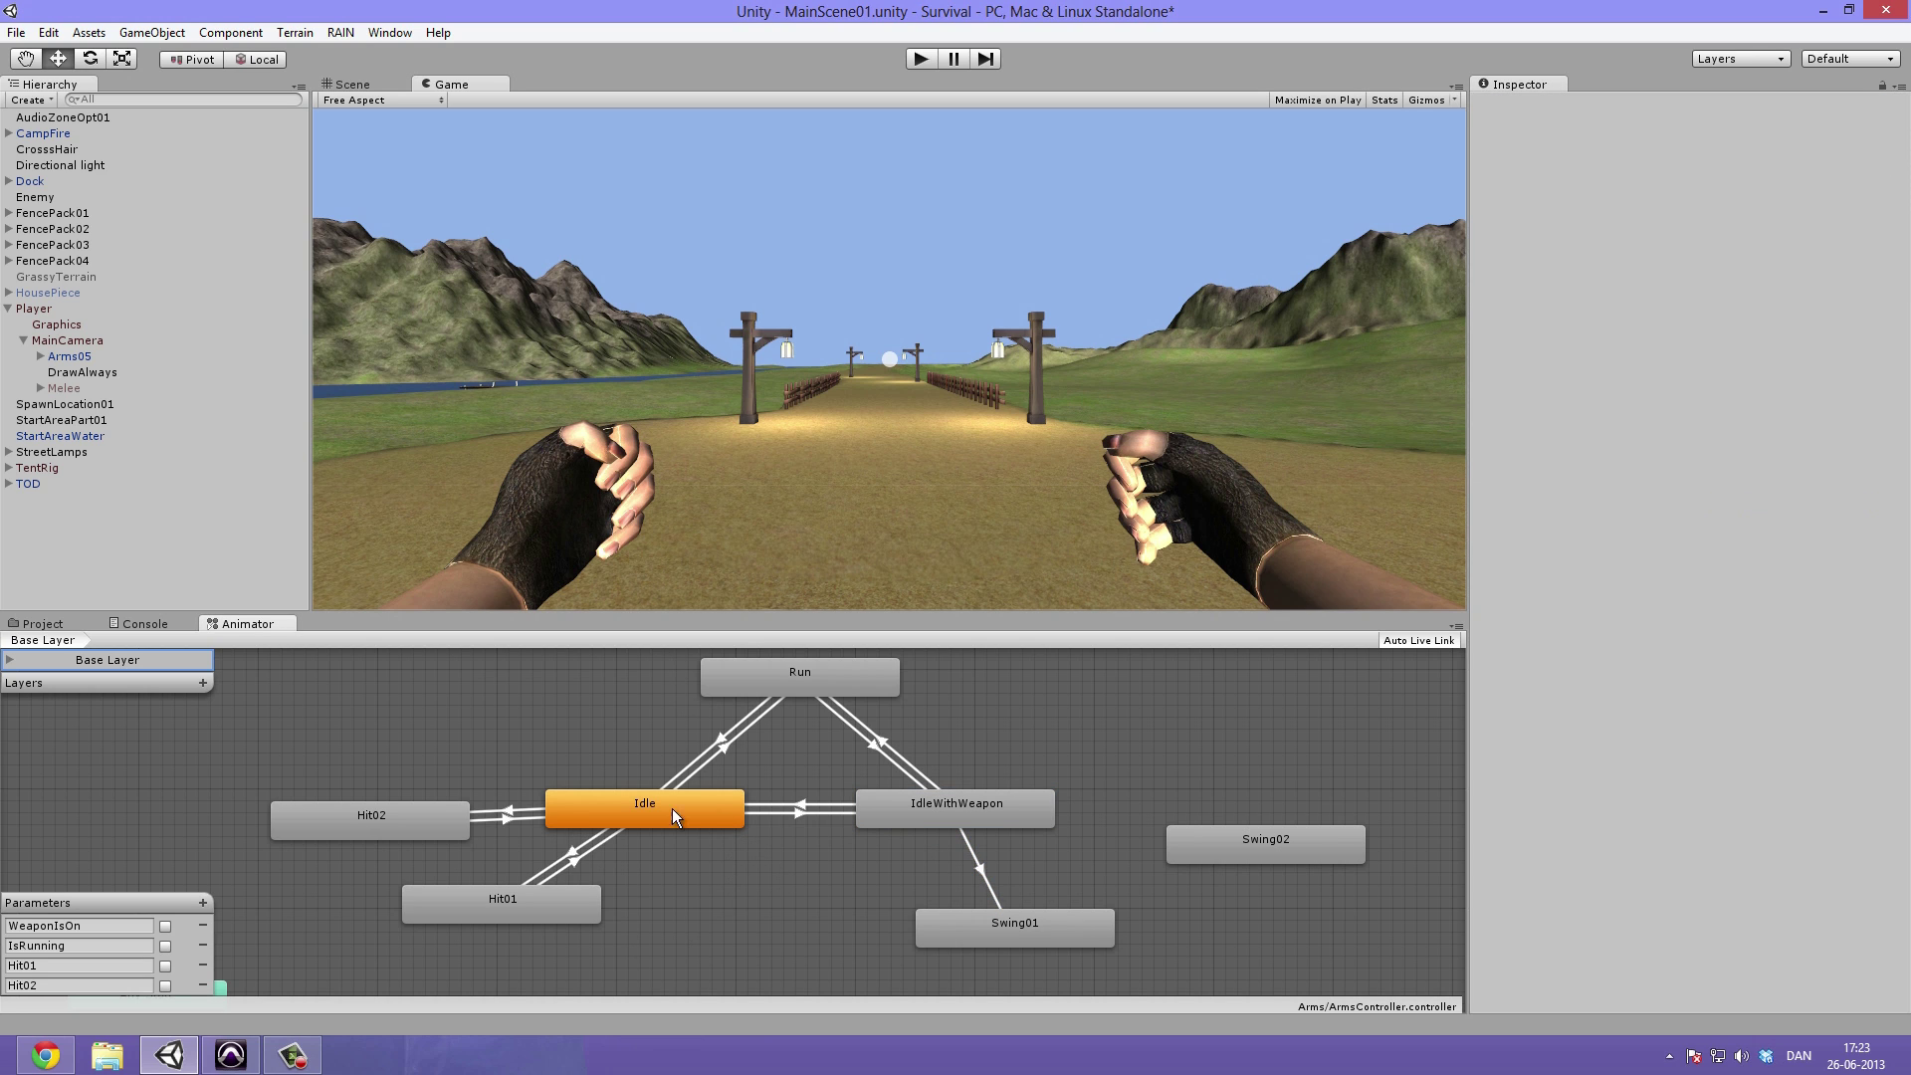
click(703, 822)
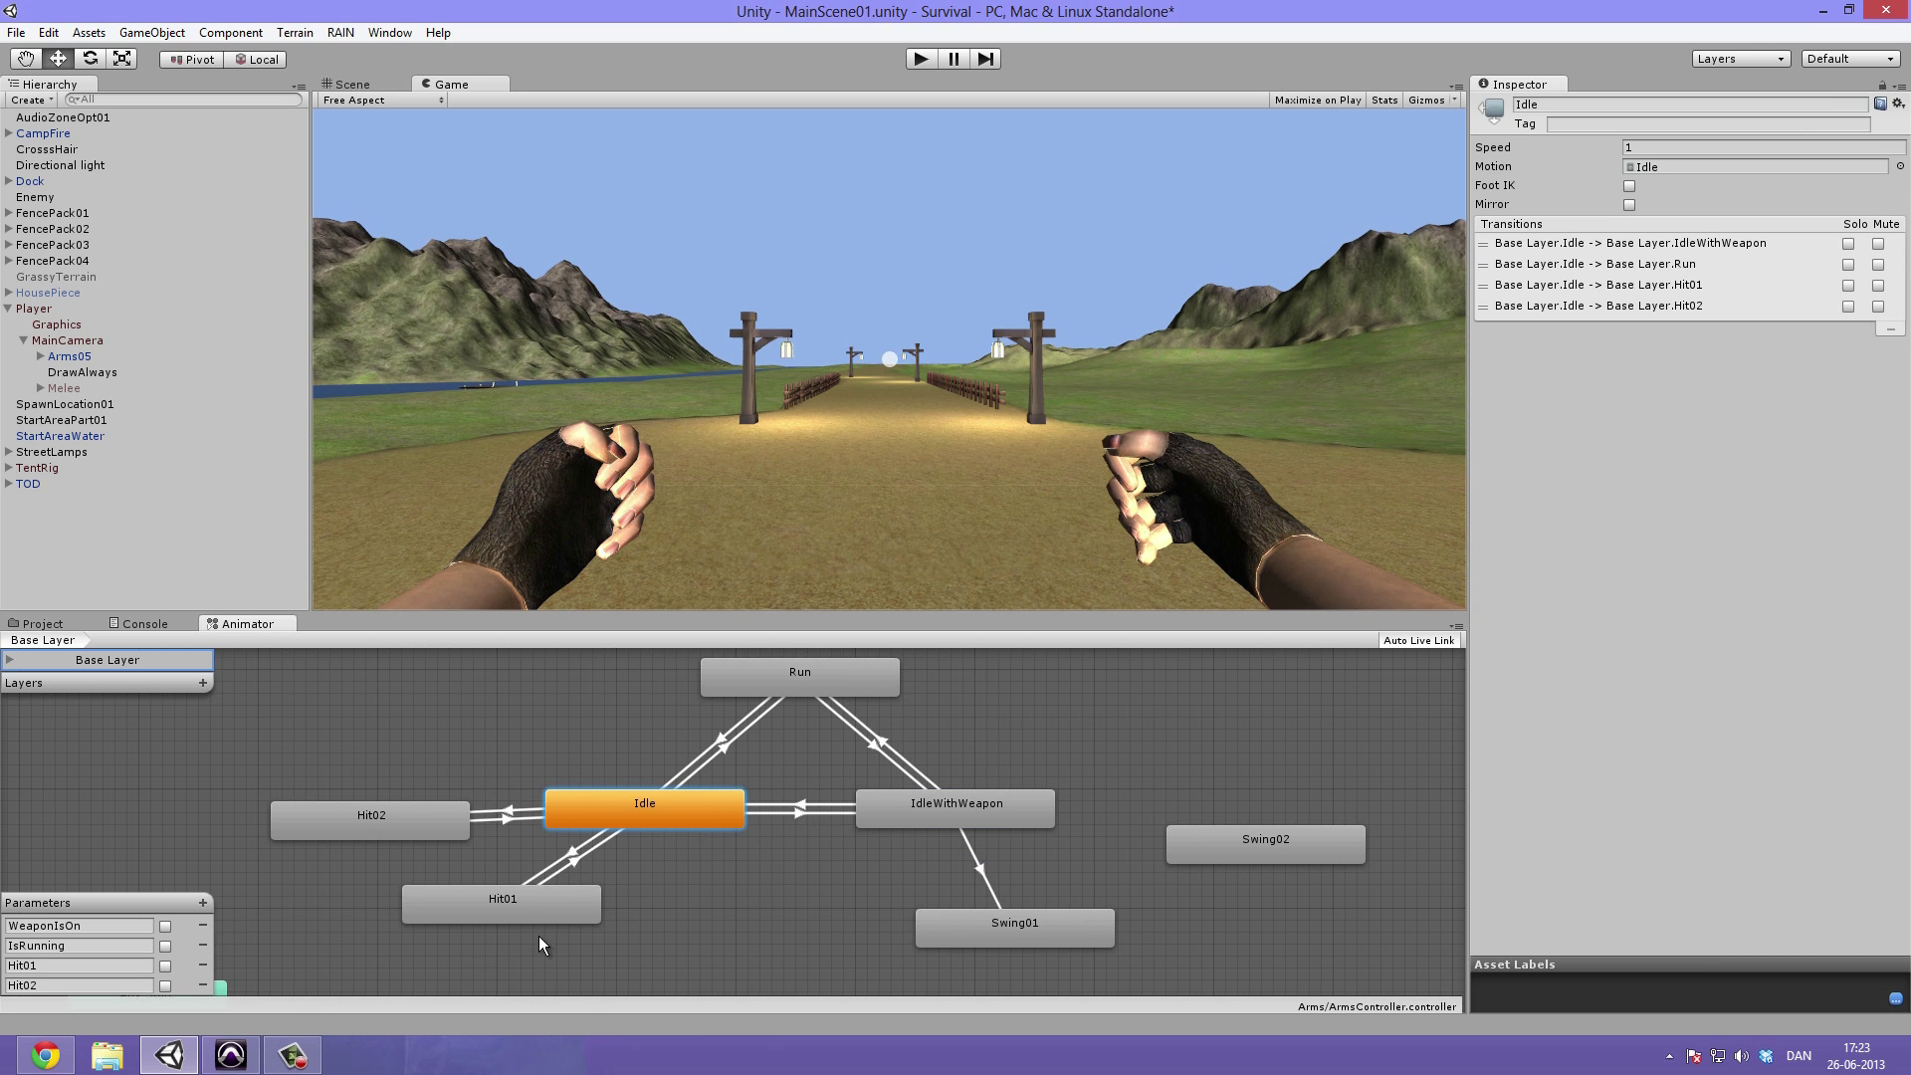
click(673, 949)
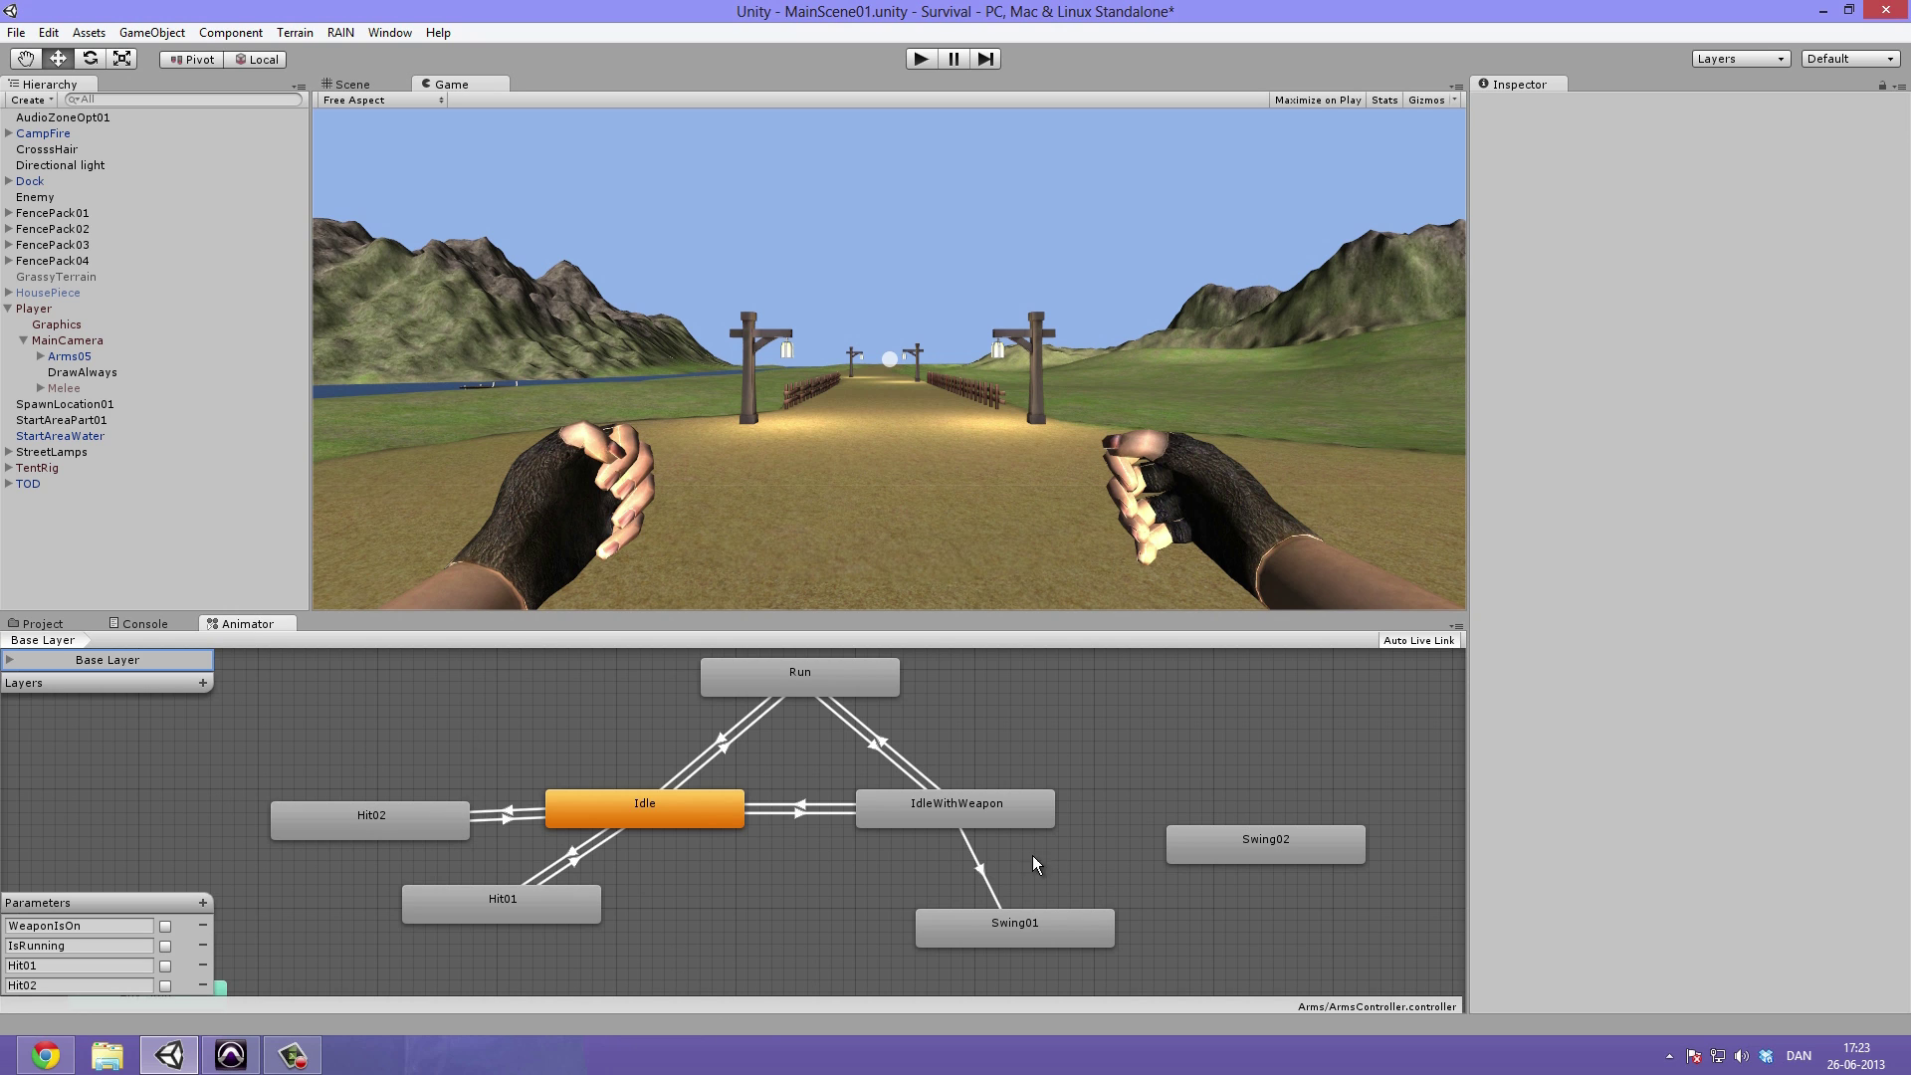
Preview the IdleWithWeapon-to-Swing01 transition, shorten its blend duration and play the preview again
click(980, 878)
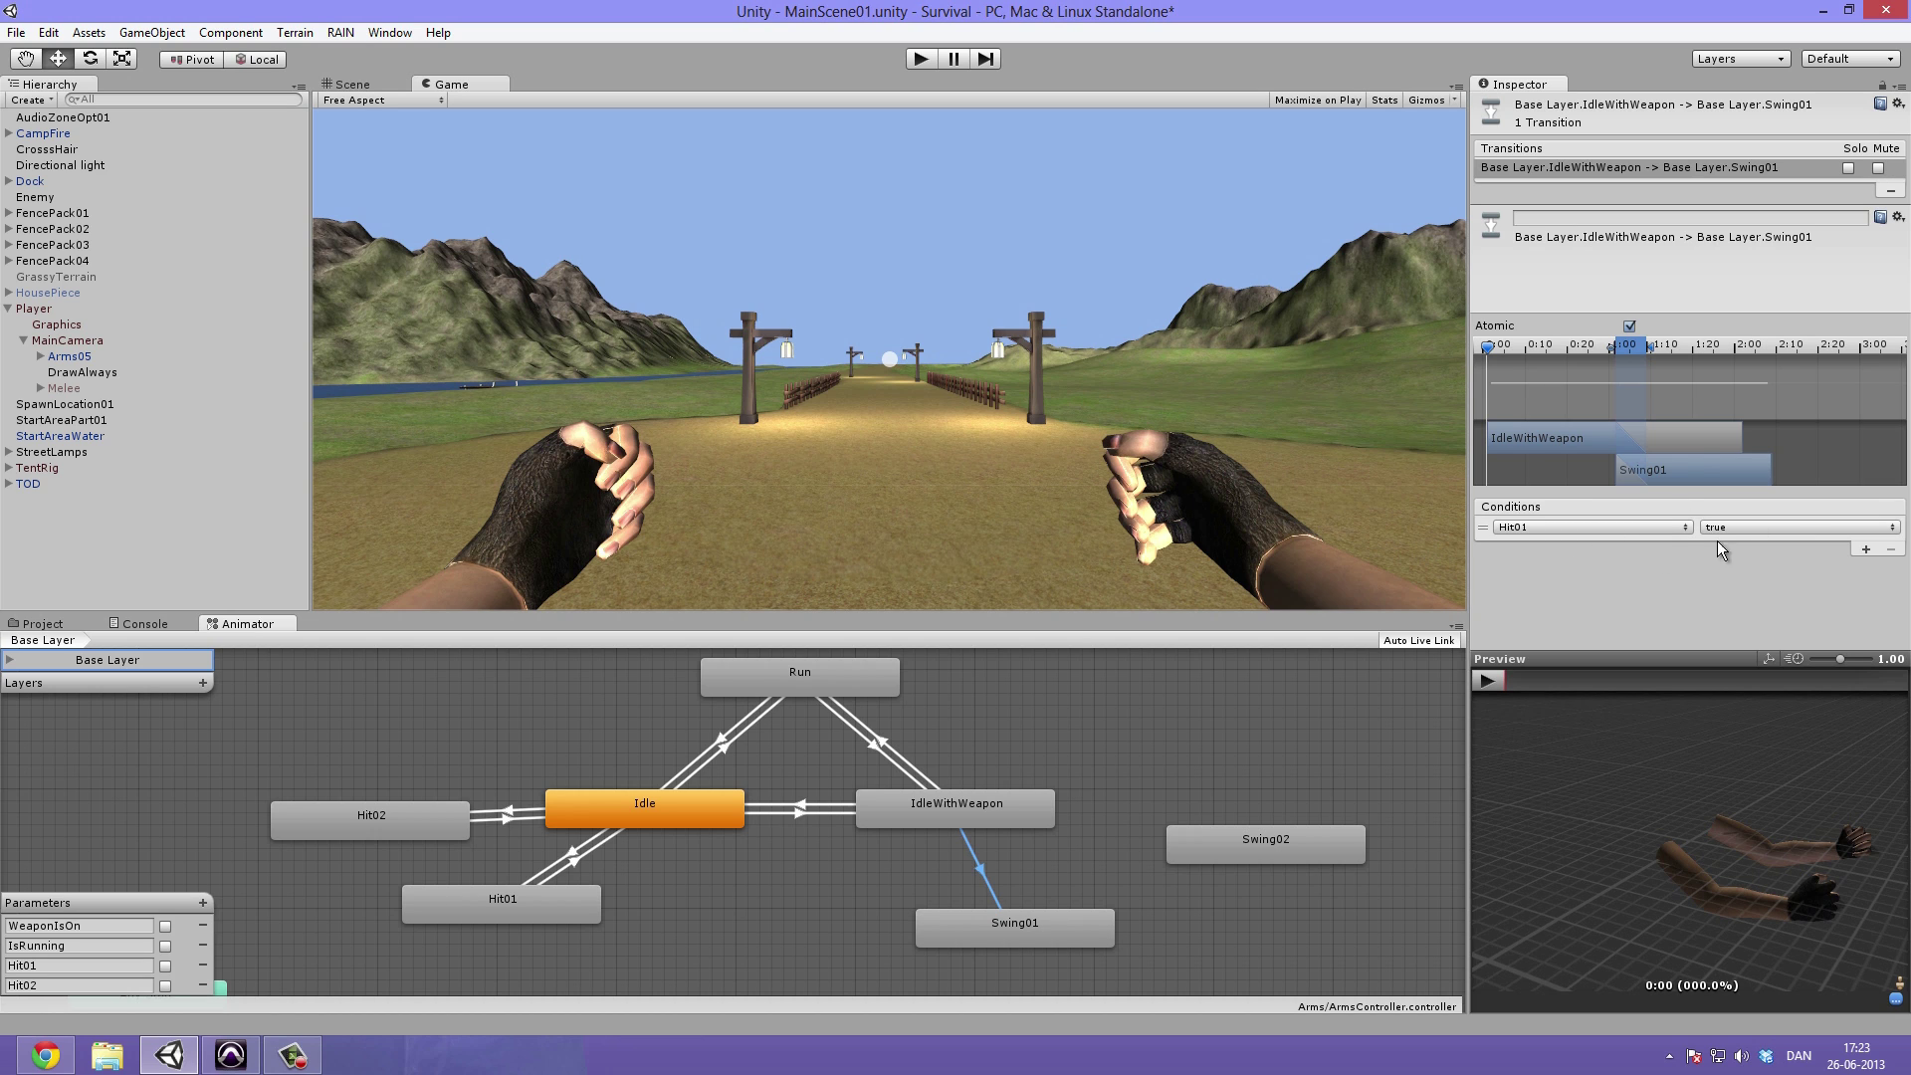
drag(1485, 342, 1605, 368)
click(1490, 679)
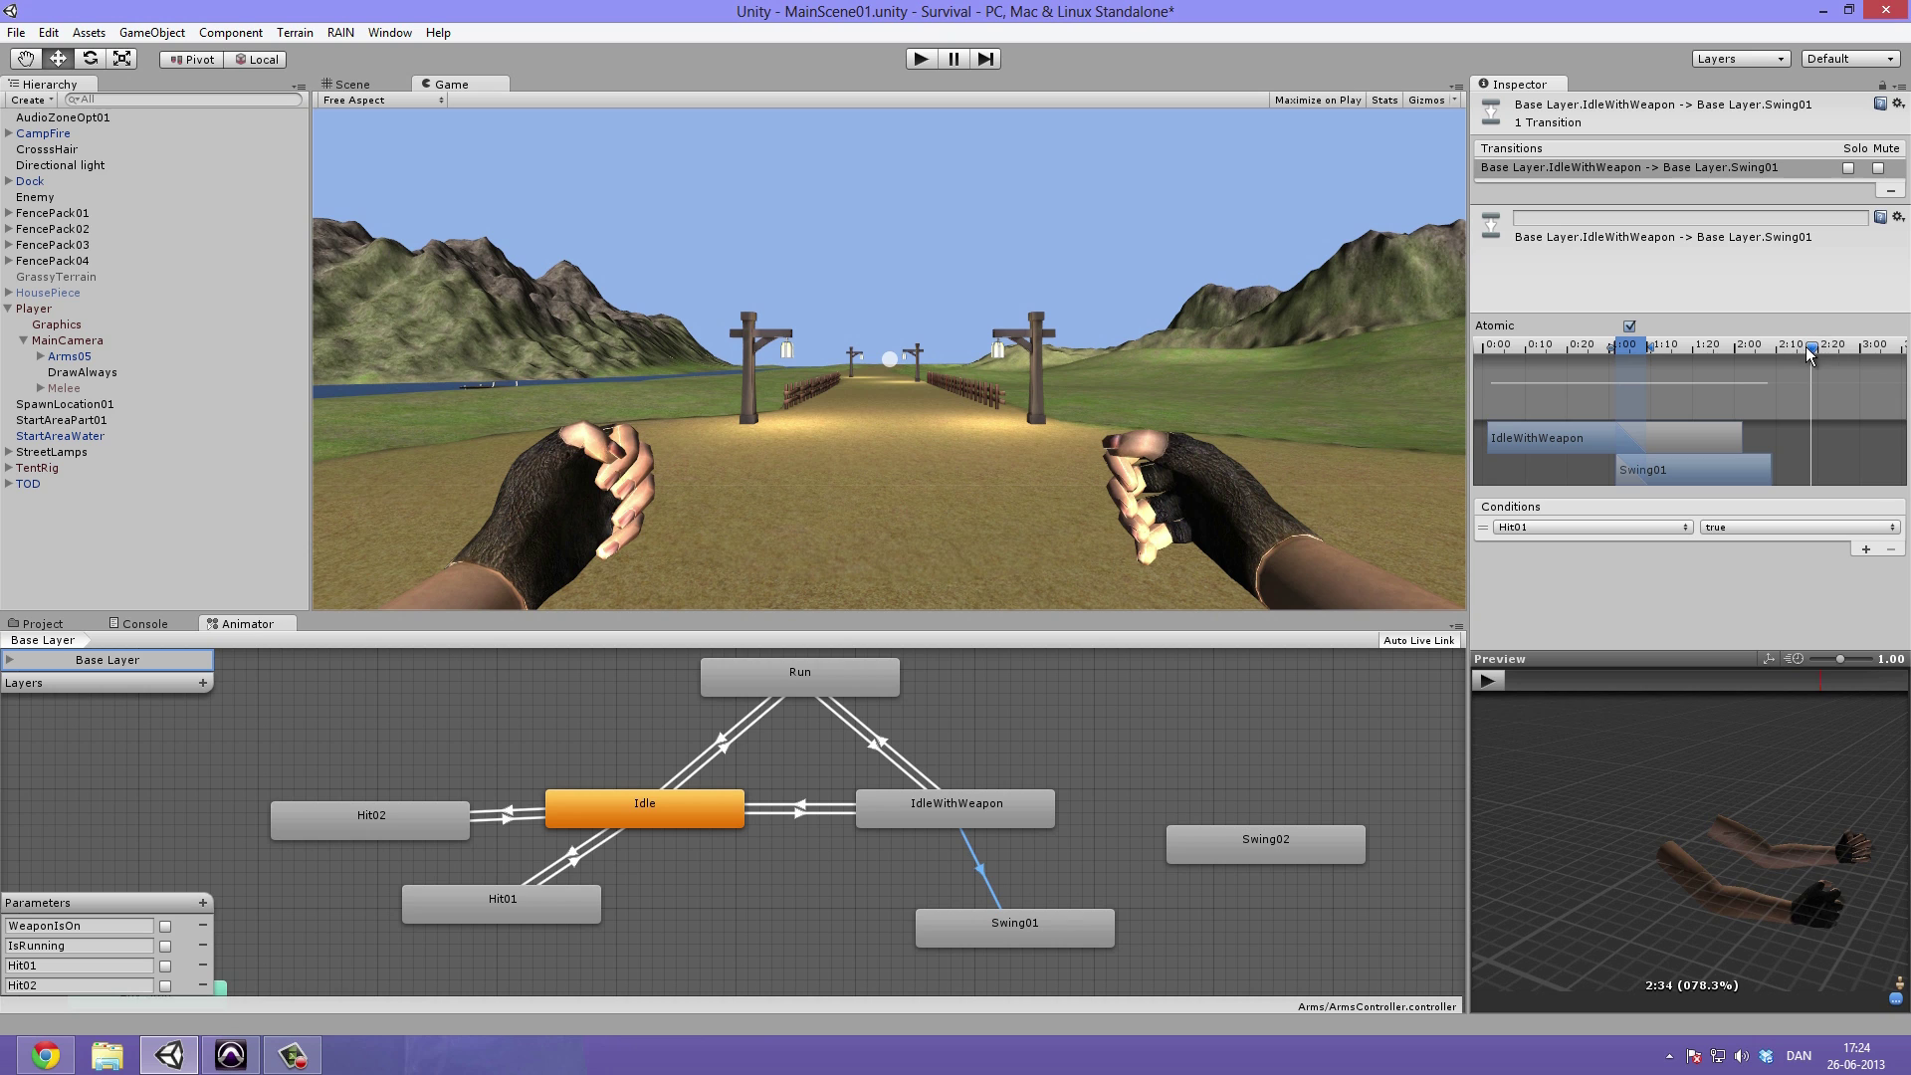
click(1487, 681)
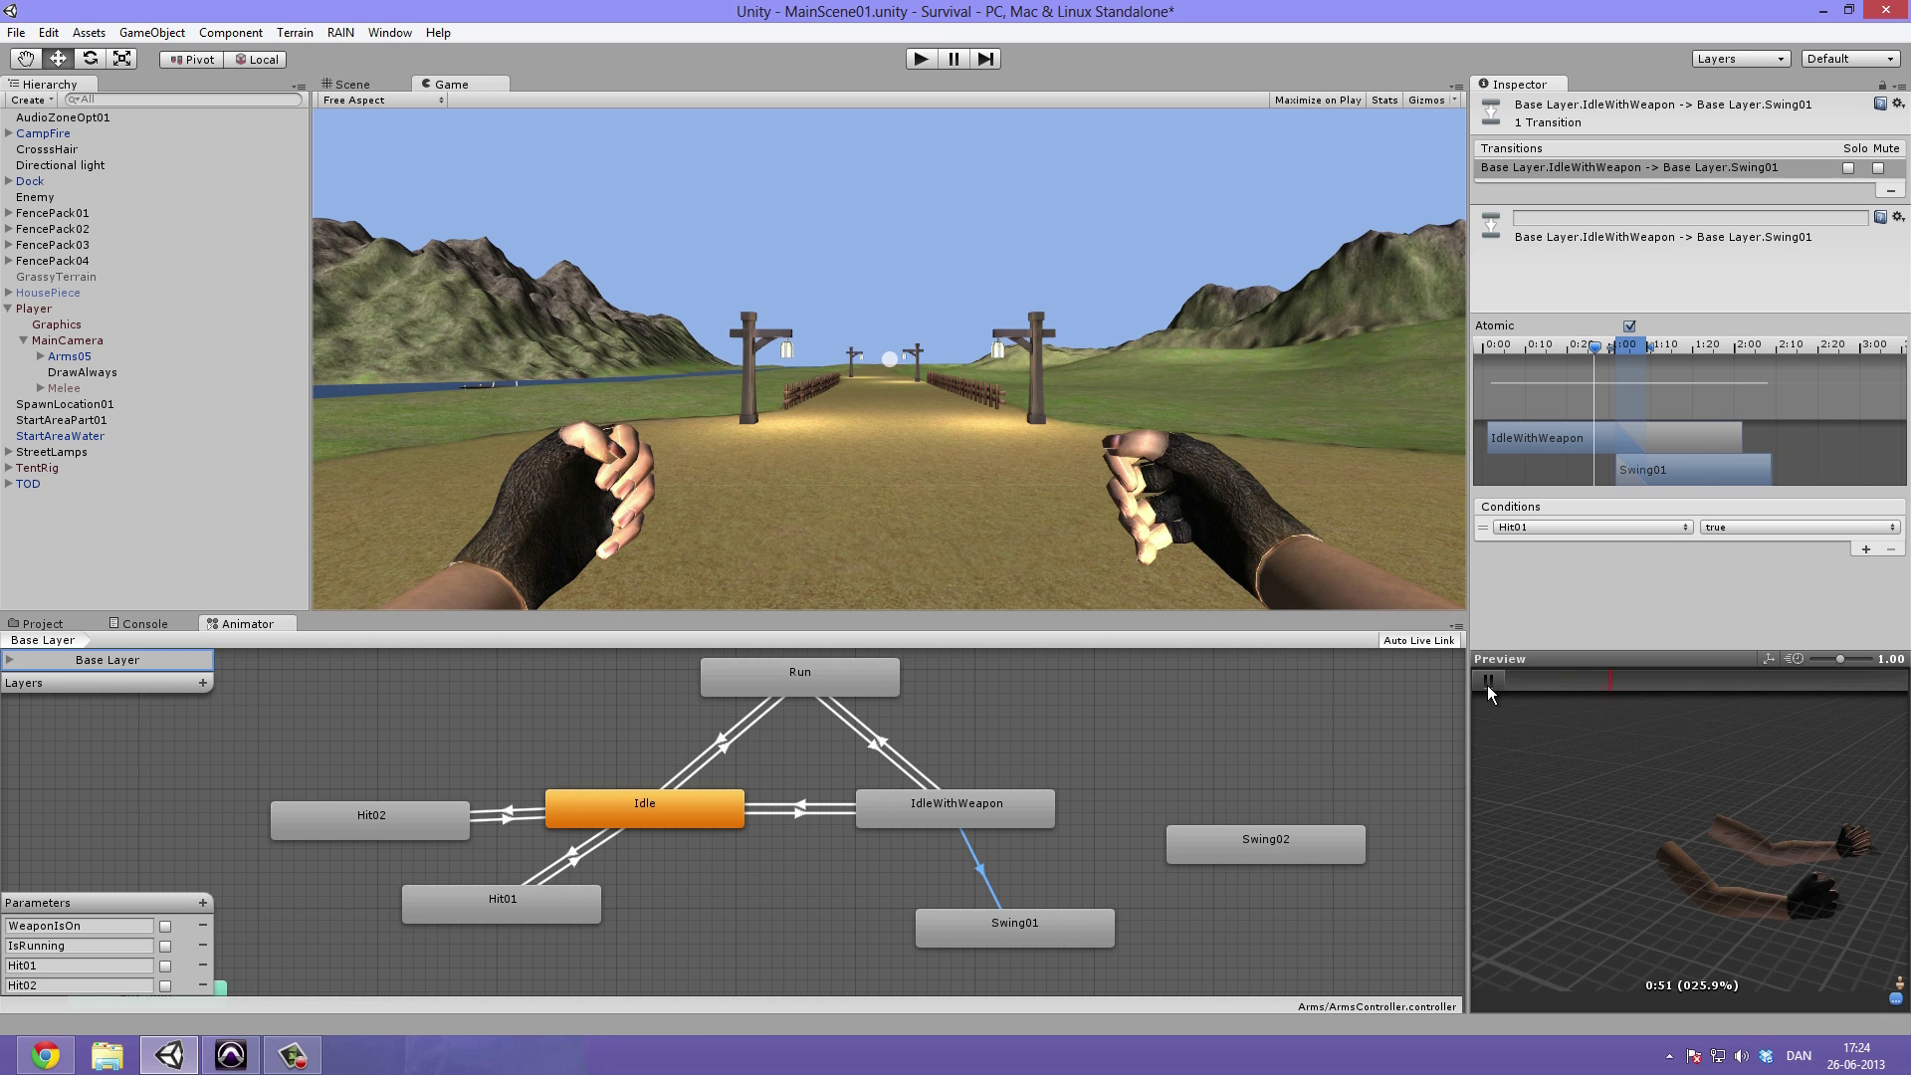
click(1487, 681)
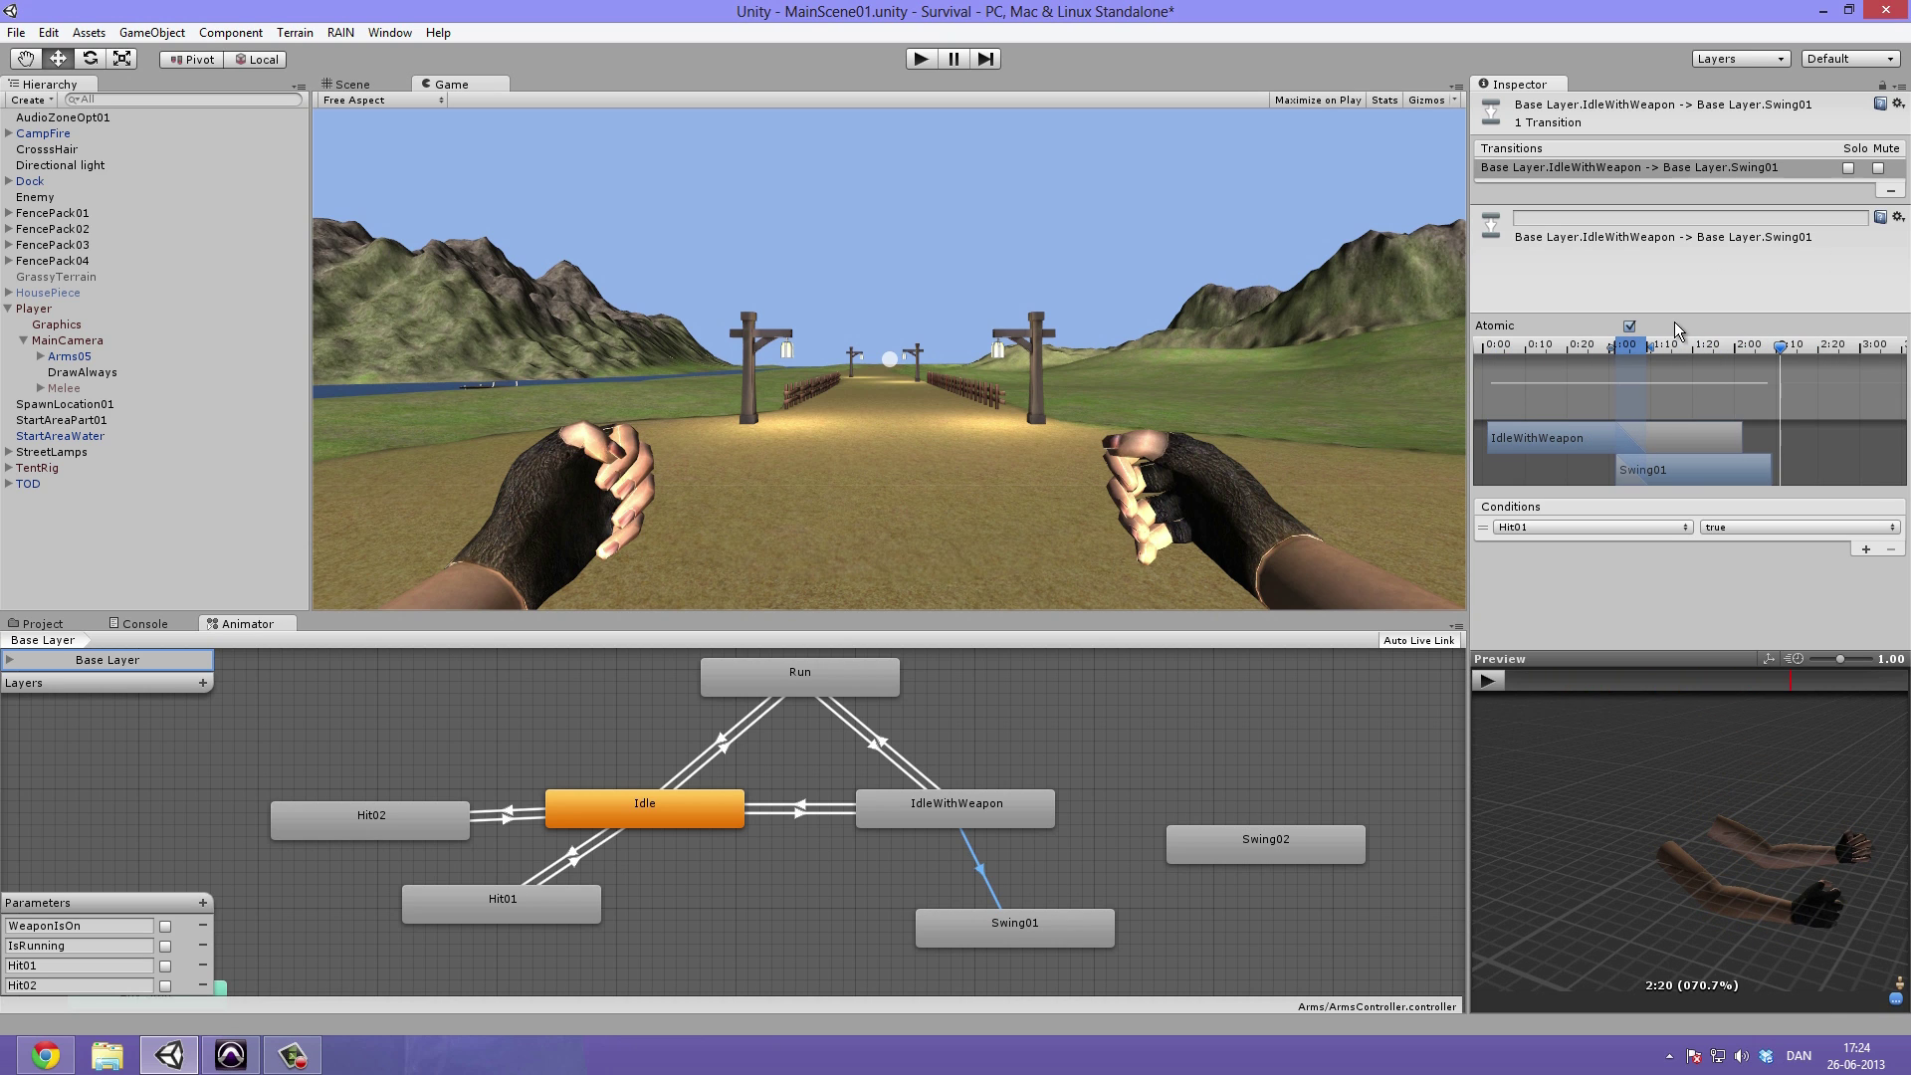
click(1635, 350)
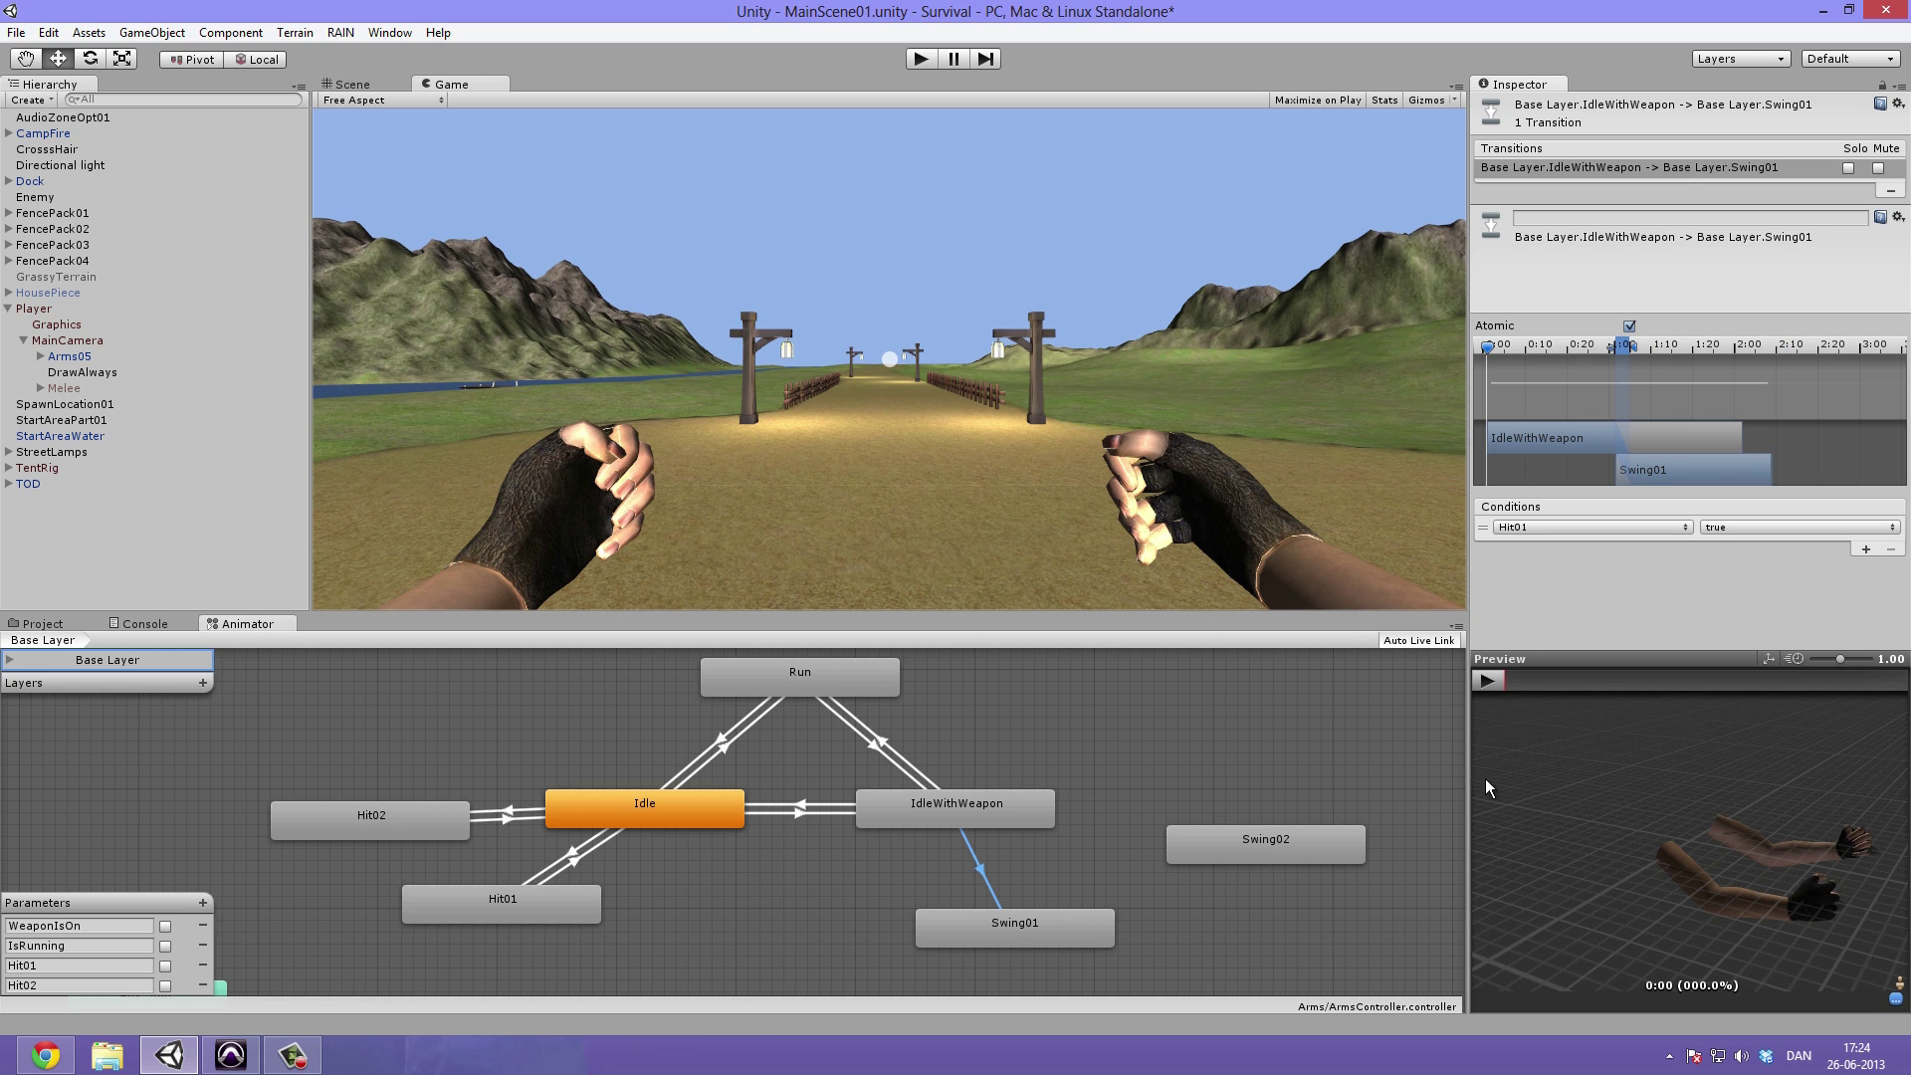
click(1498, 681)
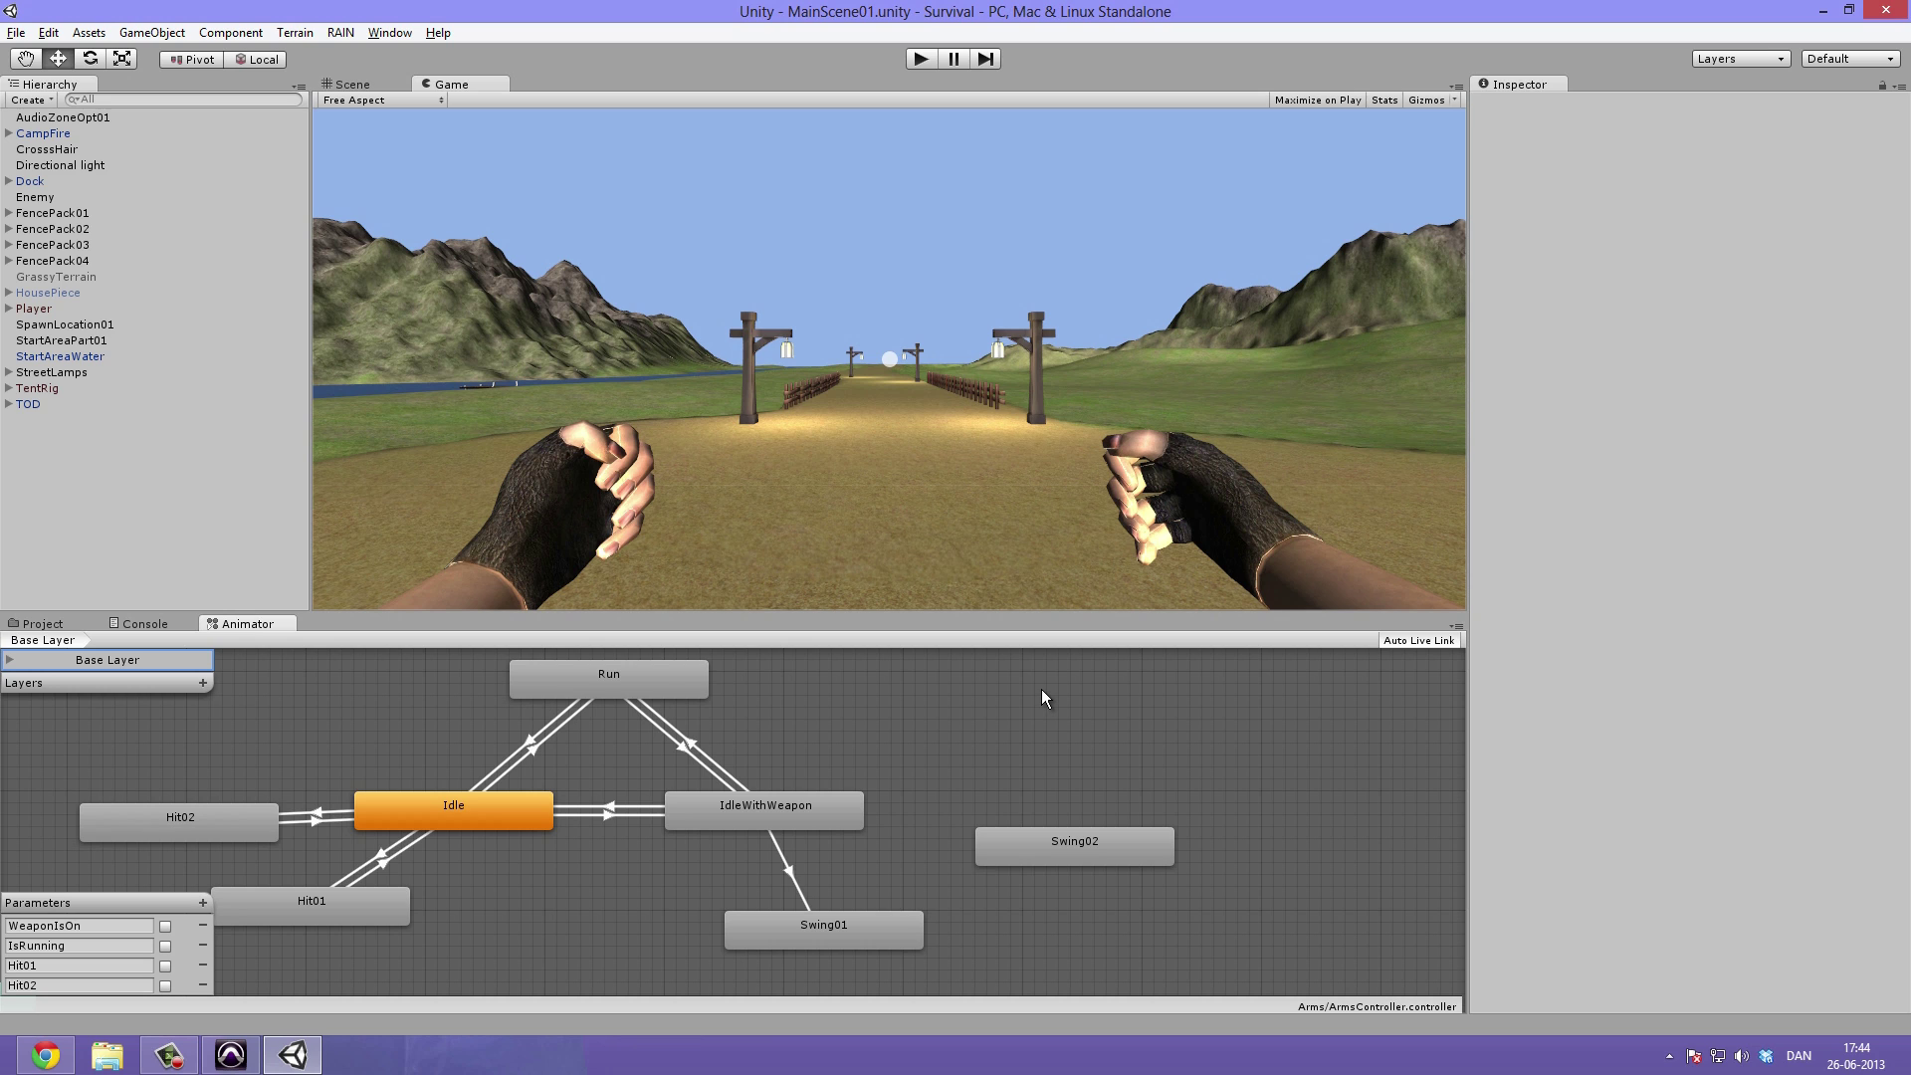
Turn off Atomic for the IdleWithWeapon-to-Swing01 transition and preview the swing animation
click(788, 875)
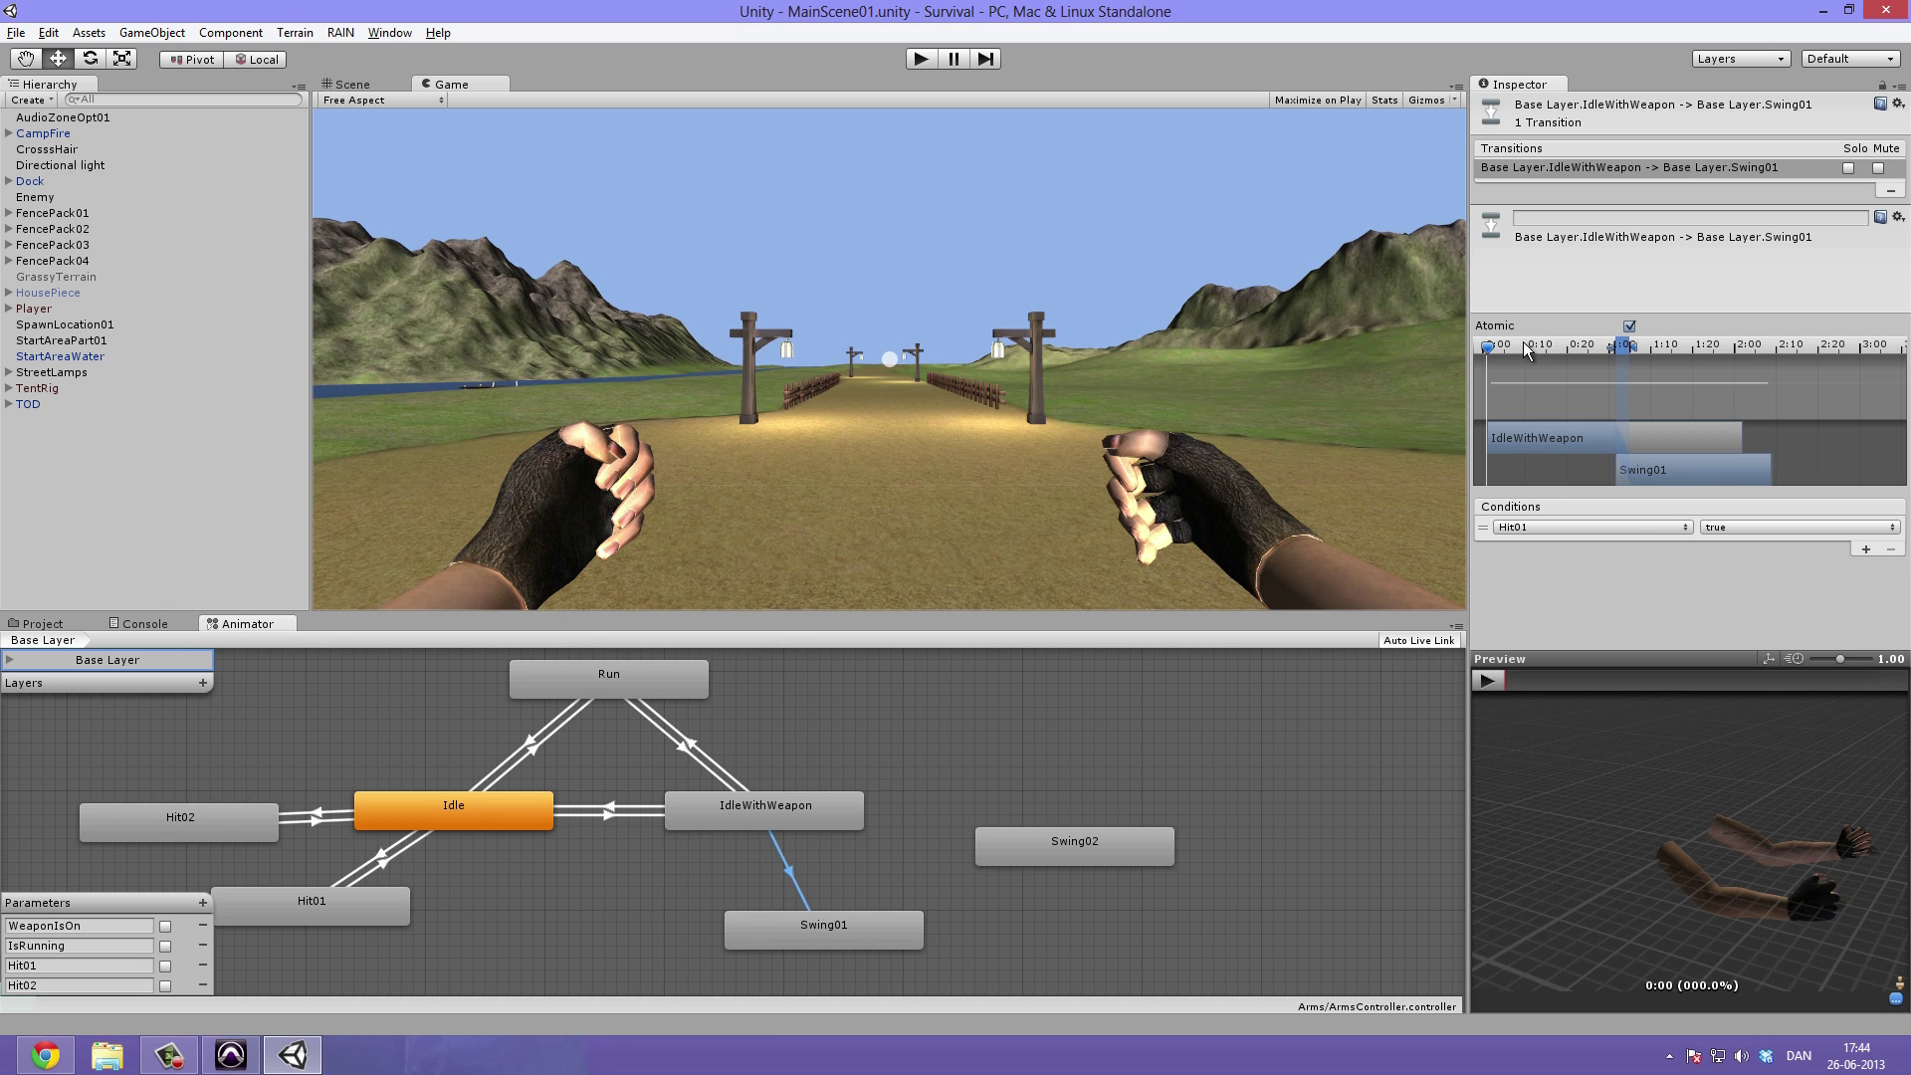
click(1491, 347)
click(1632, 327)
drag(1485, 347, 1604, 349)
click(1488, 680)
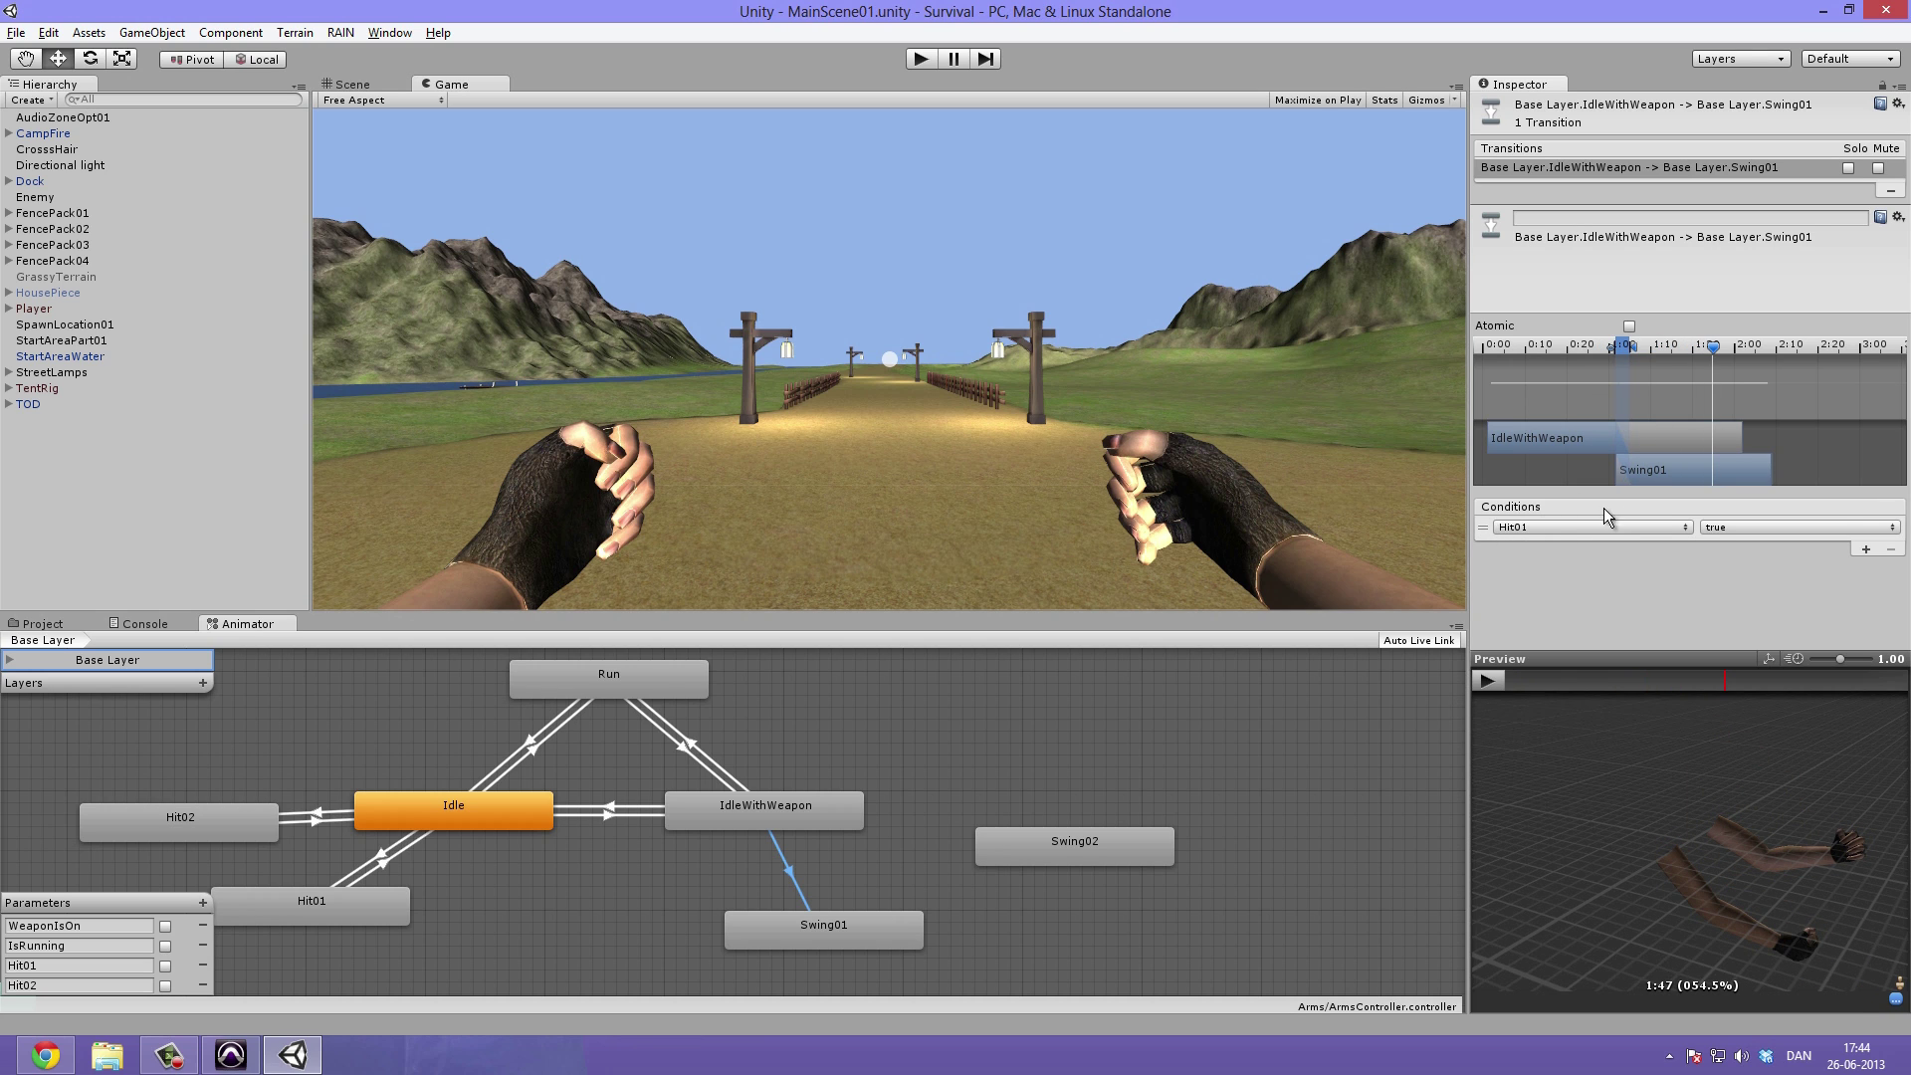
click(926, 780)
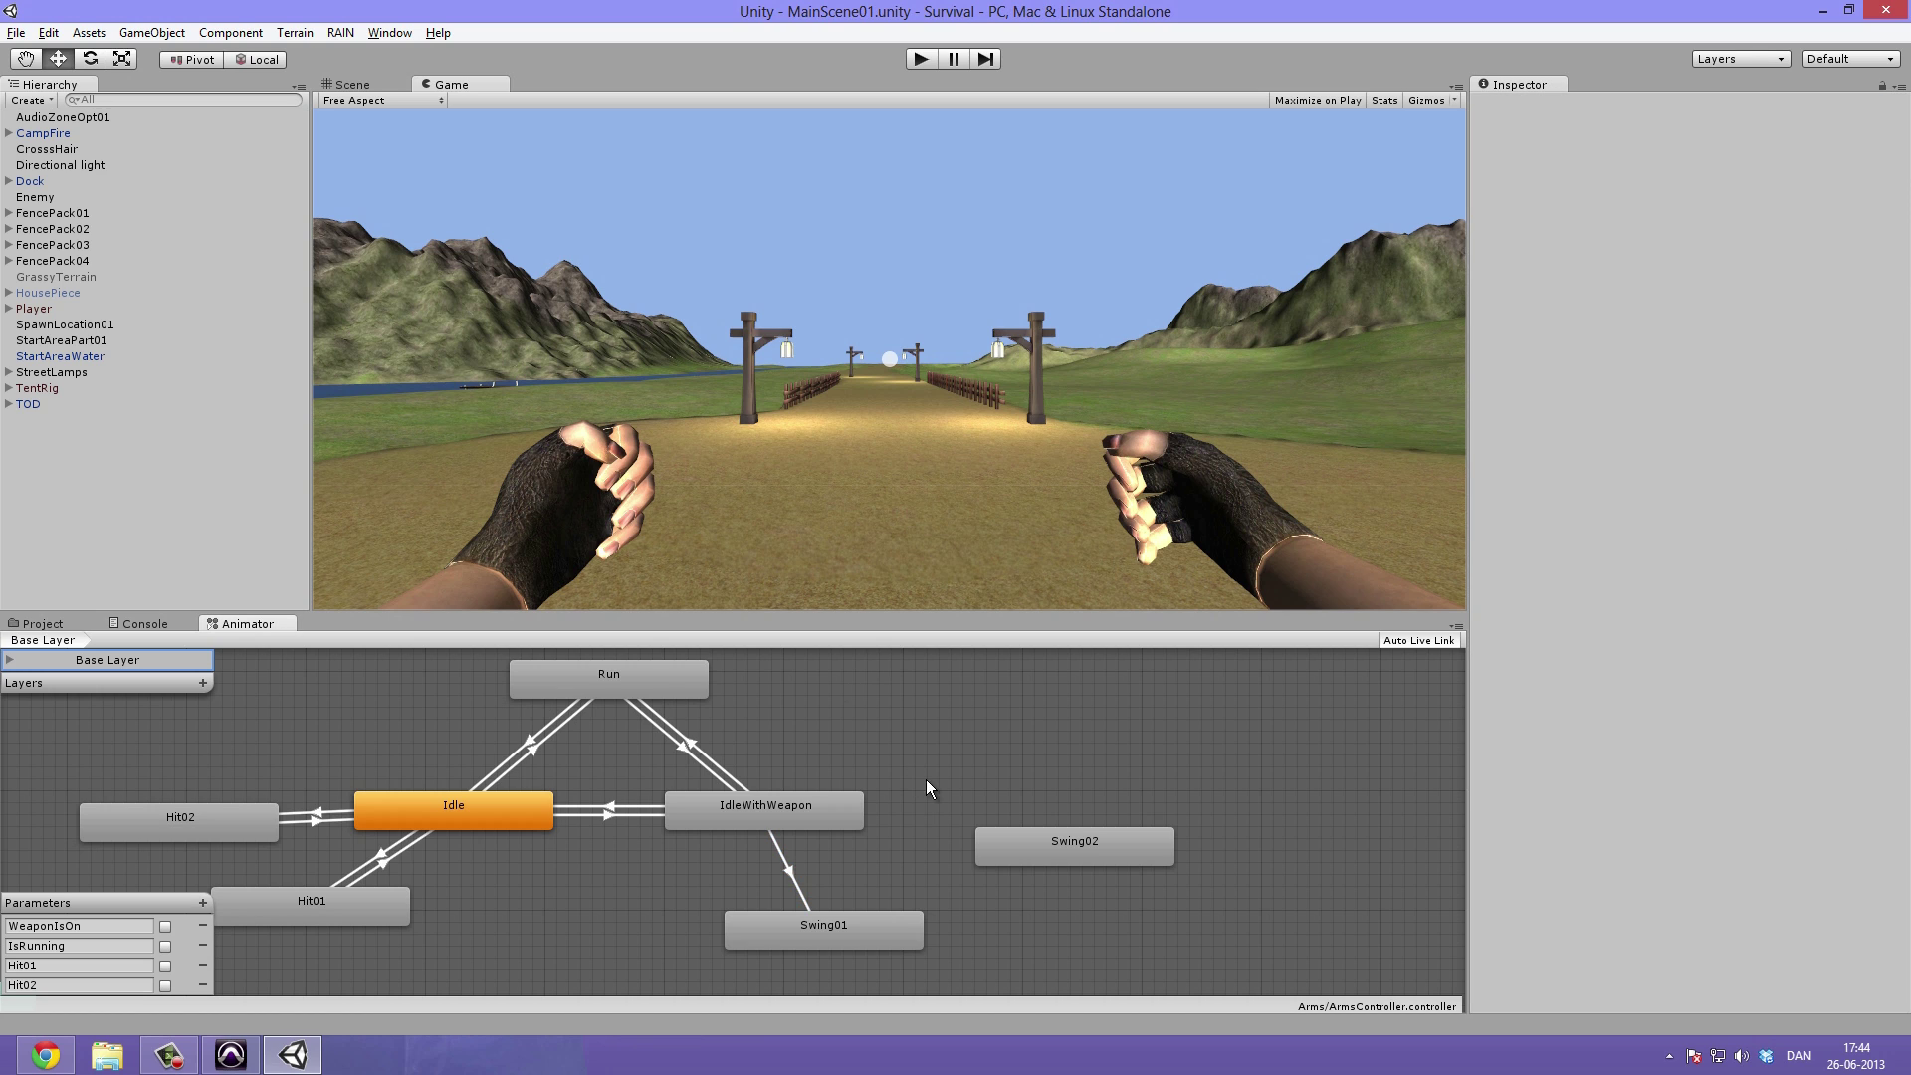
Create a transition from the IdleWithWeapon state to the Swing02 state
right_click(839, 823)
click(891, 838)
click(1089, 842)
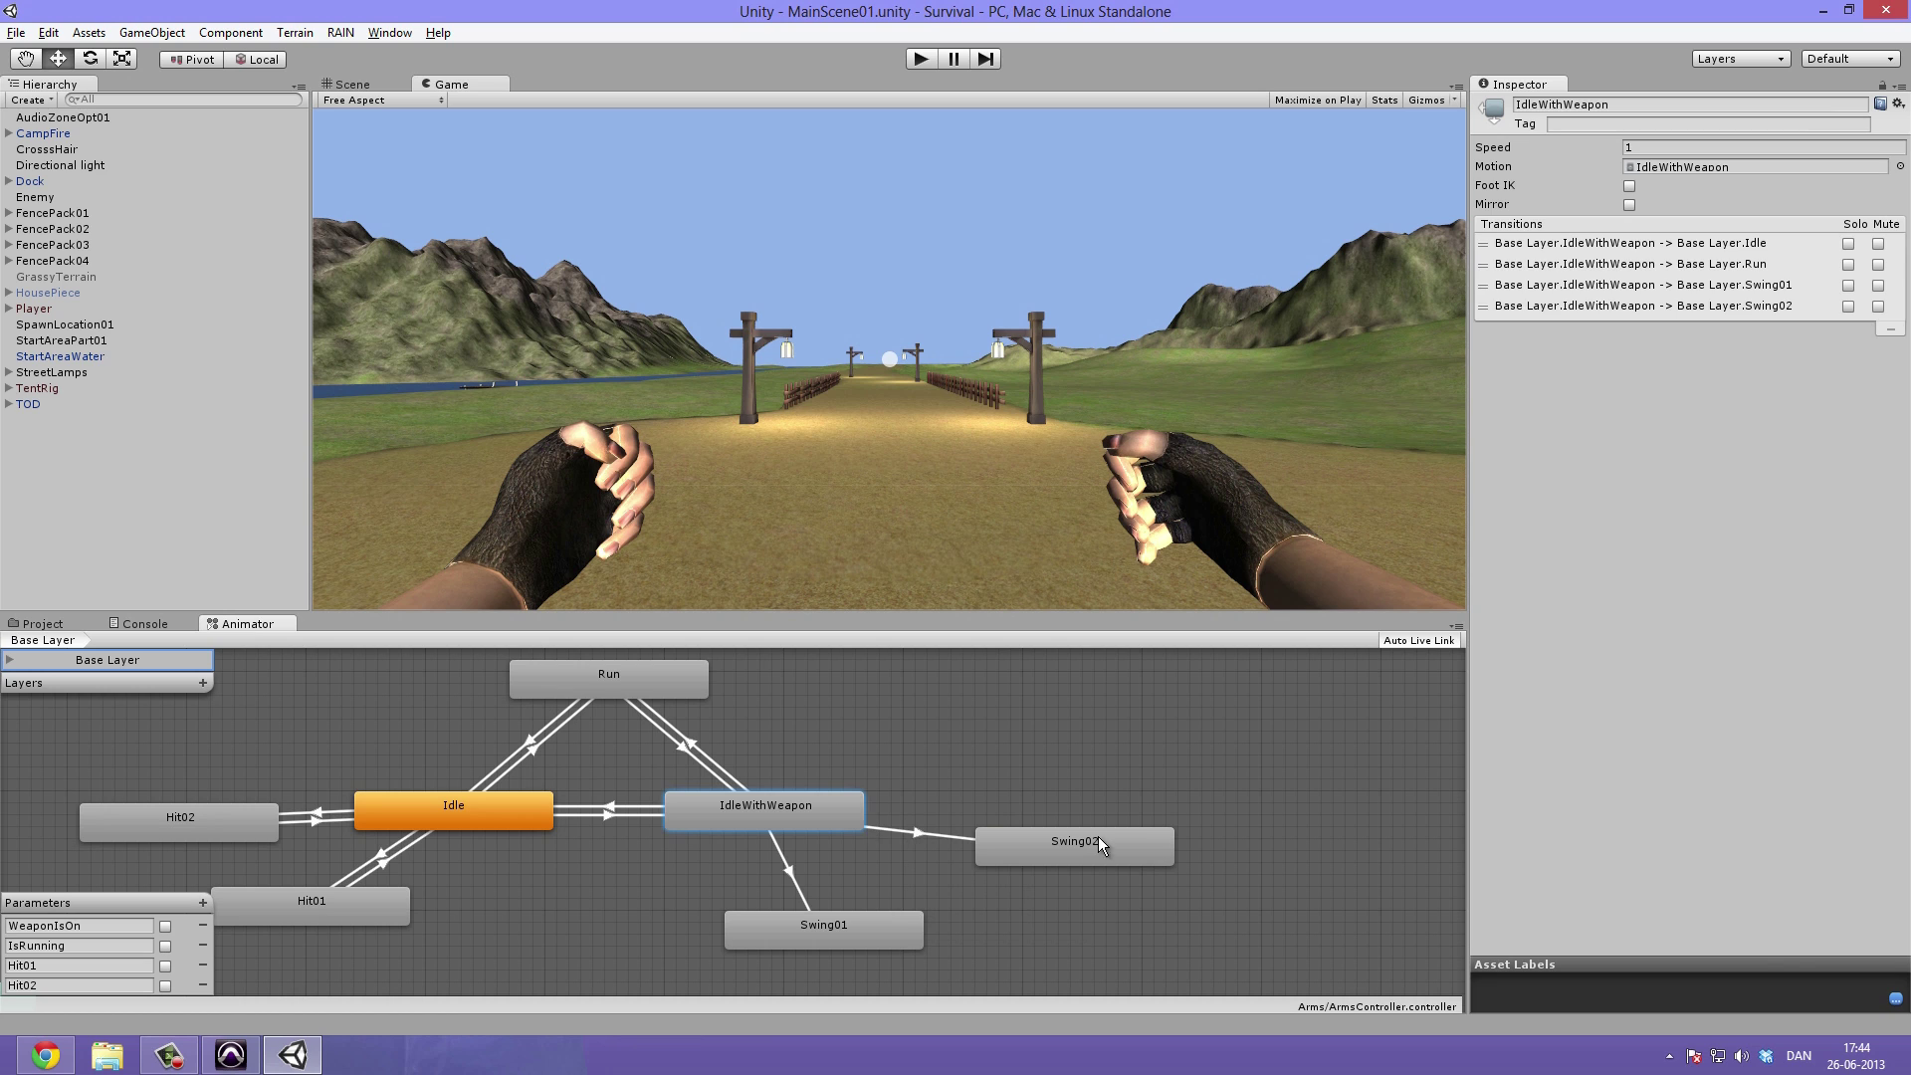
Turn off Atomic for the IdleWithWeapon-to-Swing02 transition and set its condition to Hit02 true
click(922, 836)
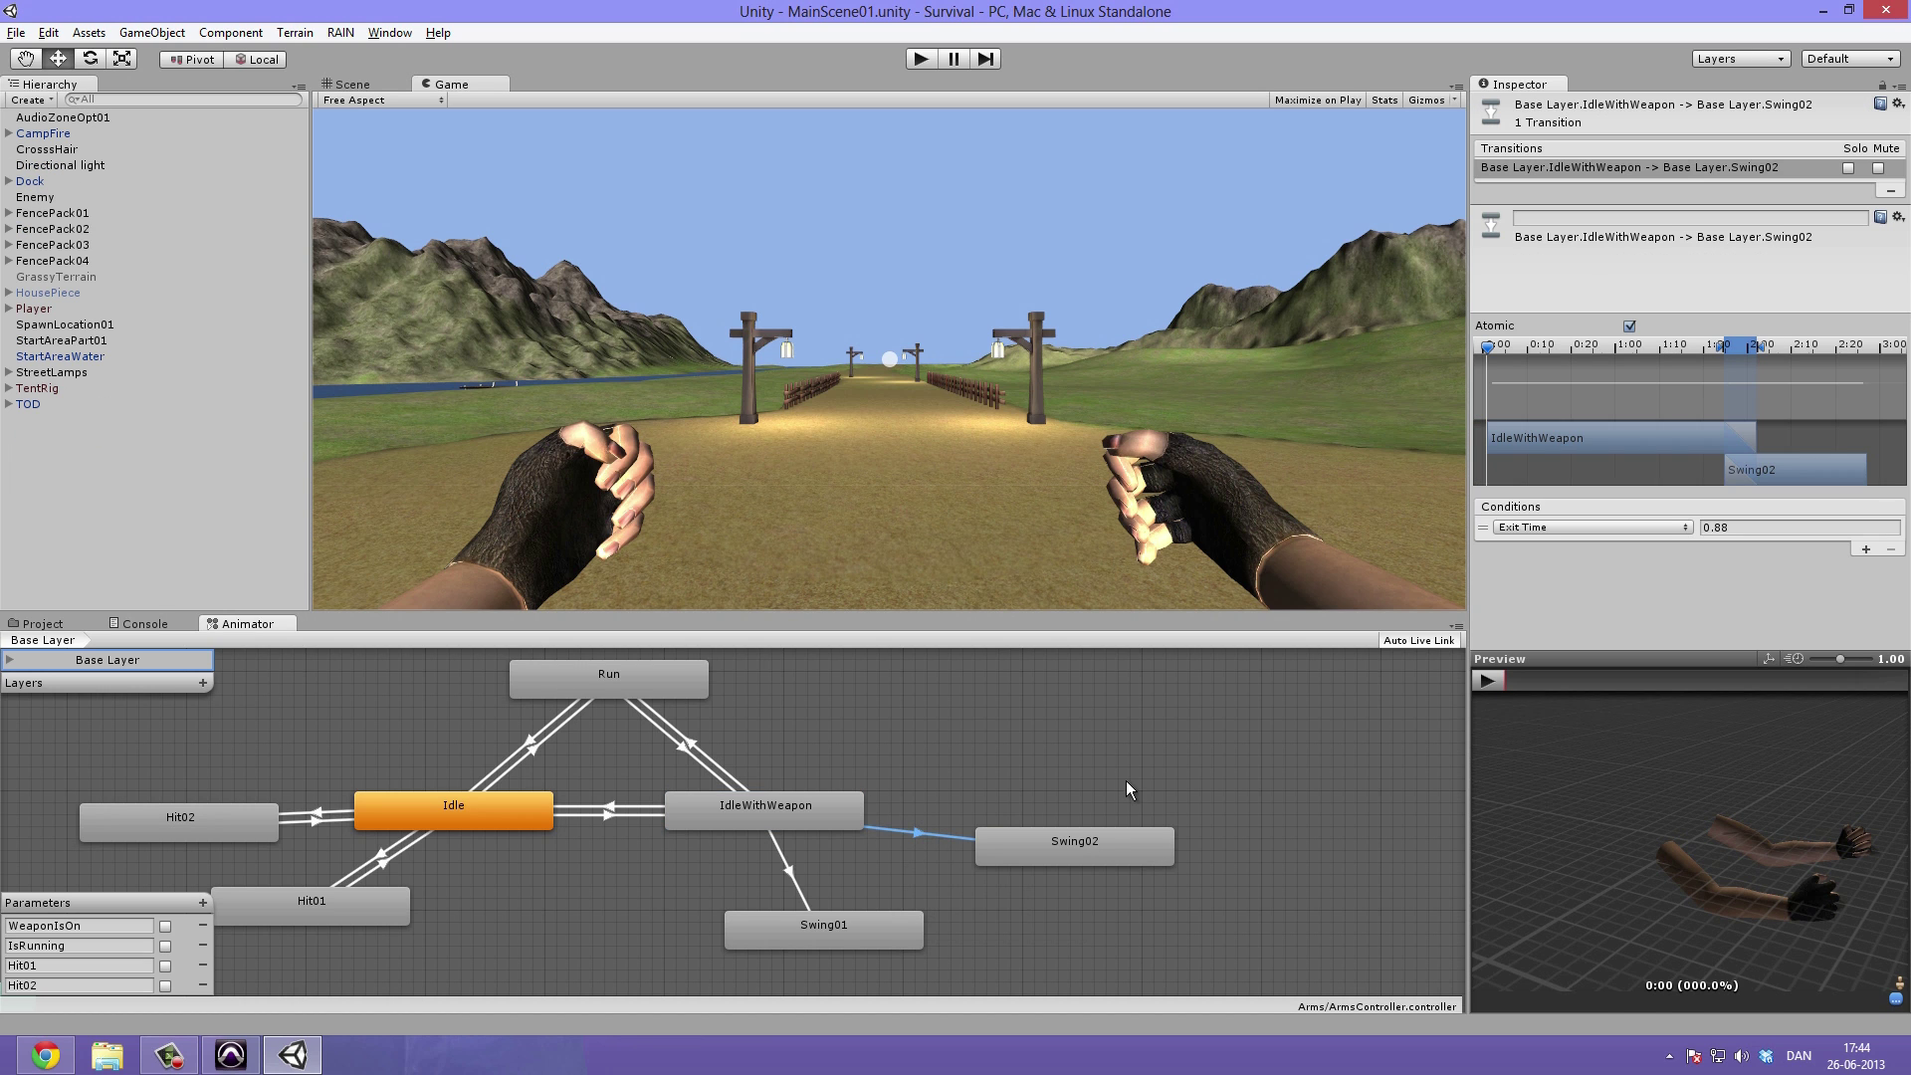
click(1629, 326)
click(1611, 526)
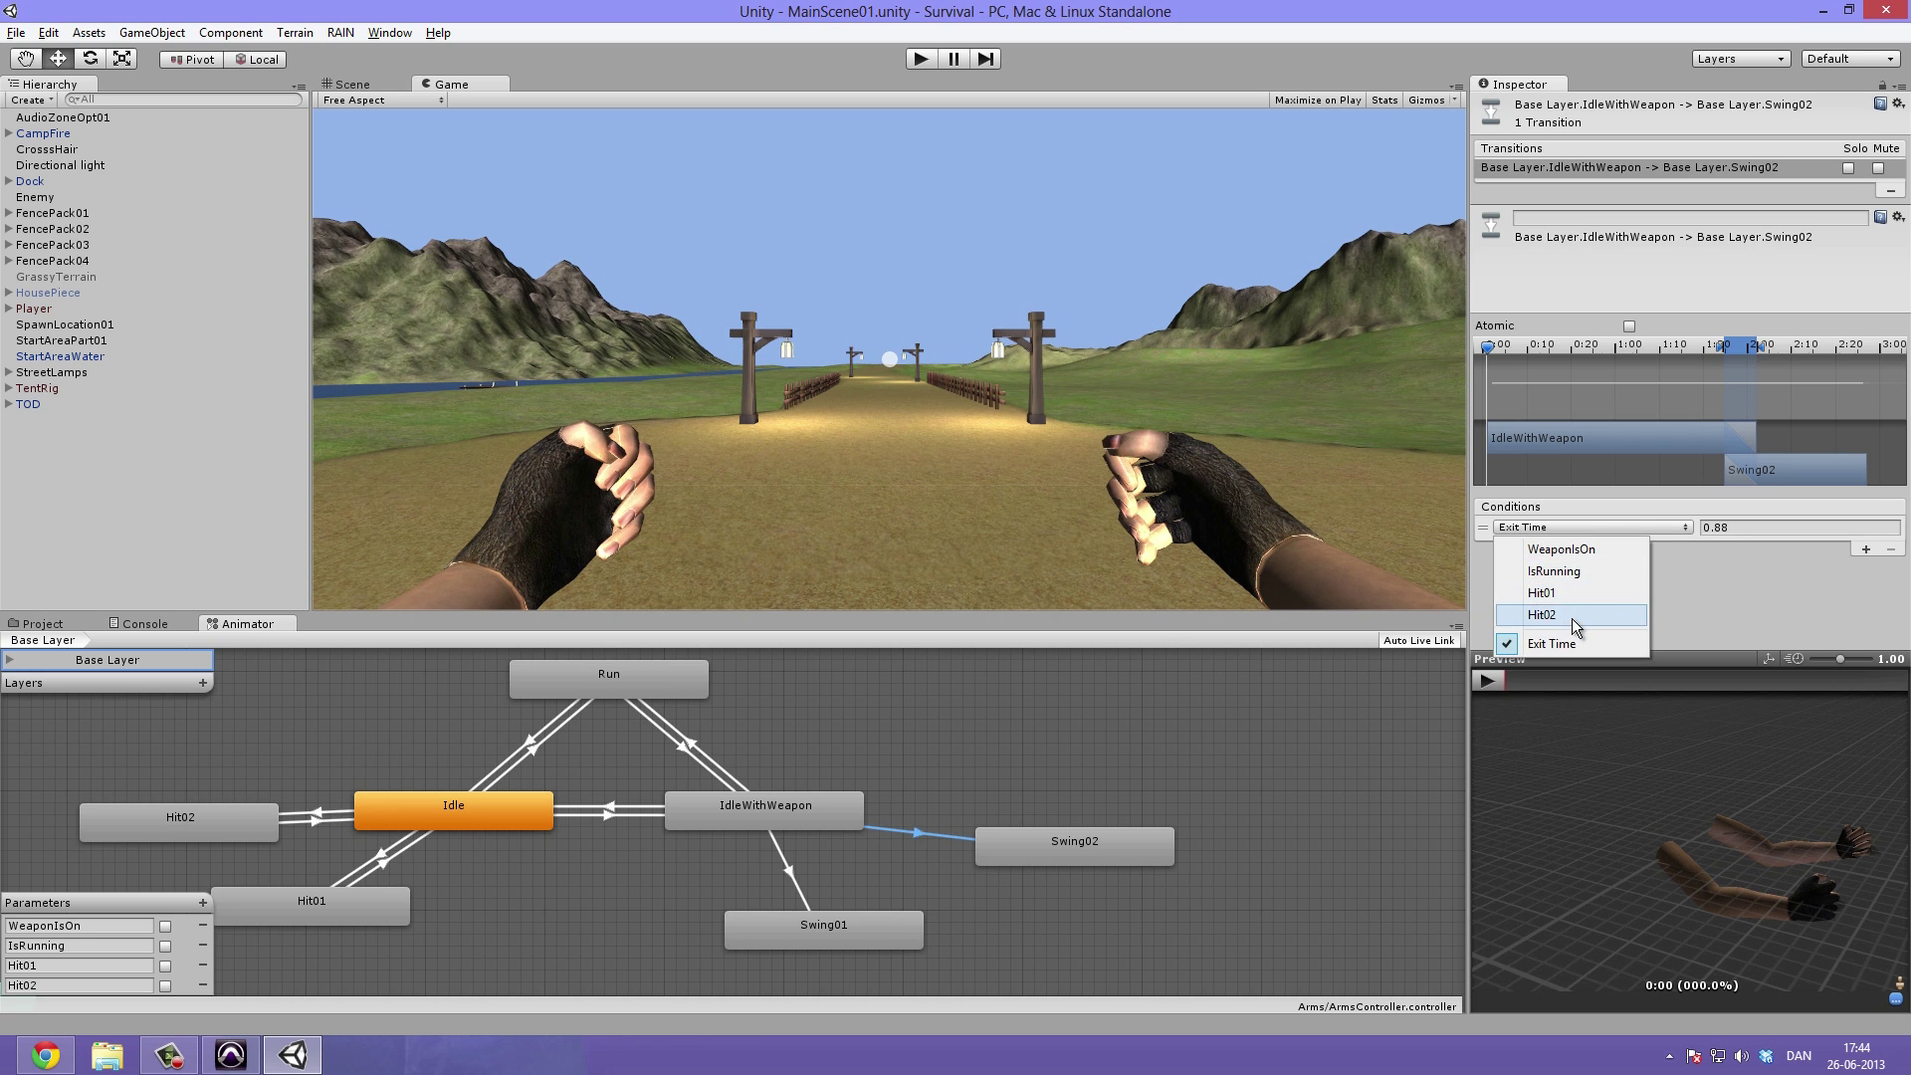
click(1573, 618)
Shorten the blend duration of the IdleWithWeapon-to-Swing02 transition and preview the animation
mouse_move(1491, 349)
mouse_down()
mouse_move(1722, 374)
mouse_move(1742, 350)
mouse_move(1725, 347)
mouse_move(1762, 350)
mouse_up()
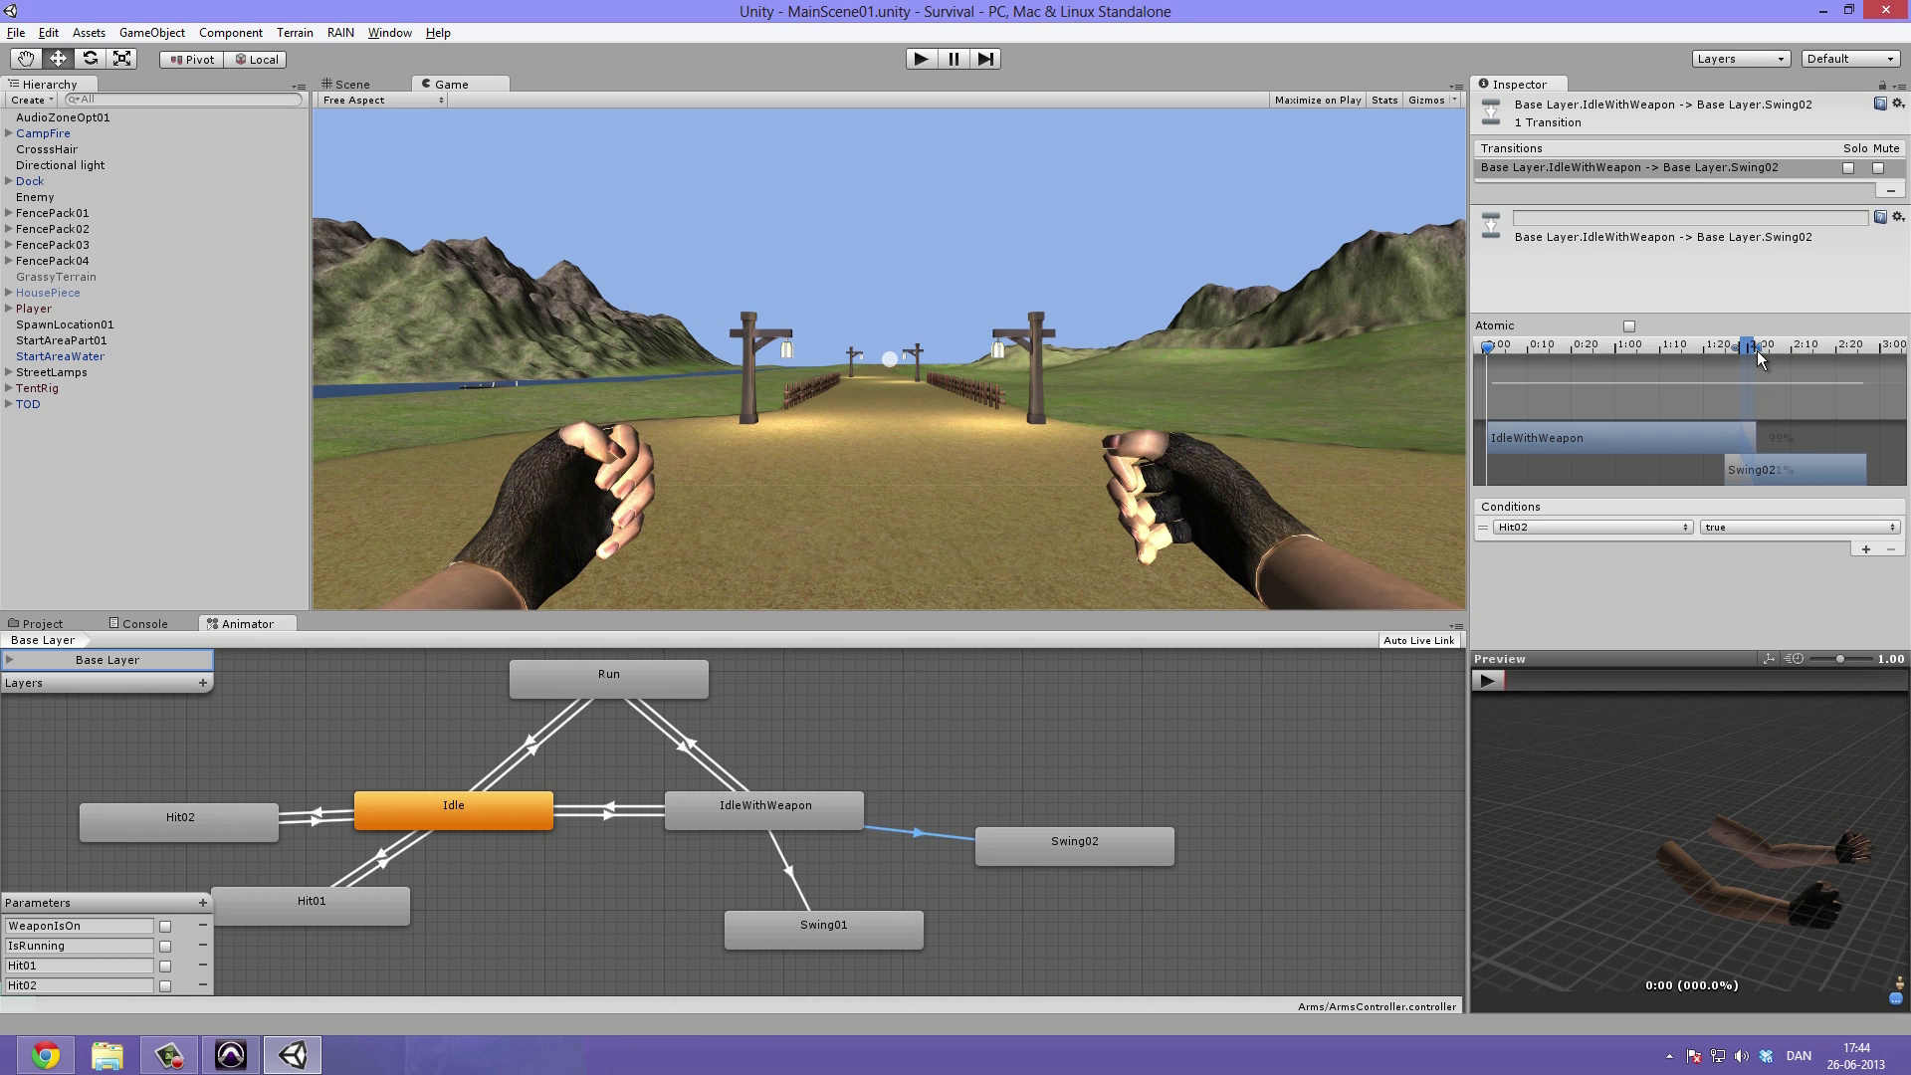
drag(1786, 475, 1800, 504)
click(1493, 680)
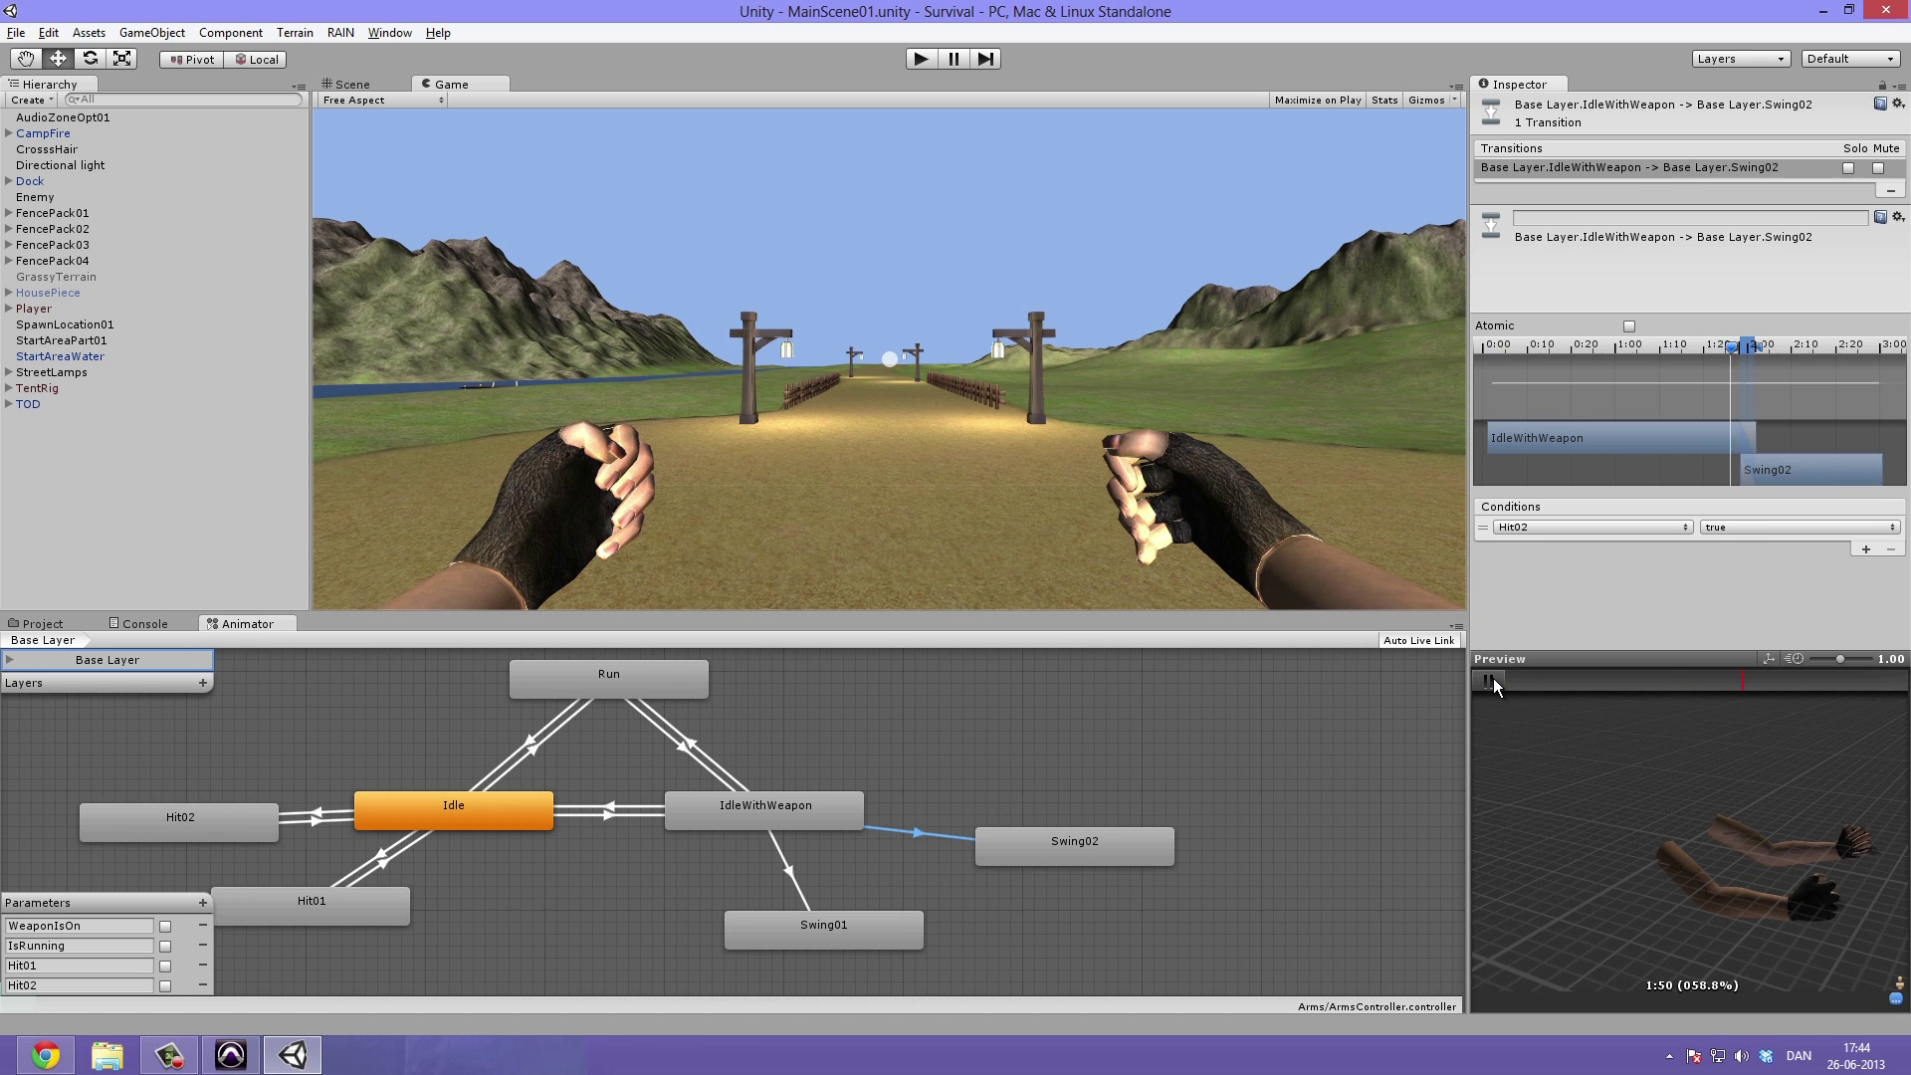
click(1493, 680)
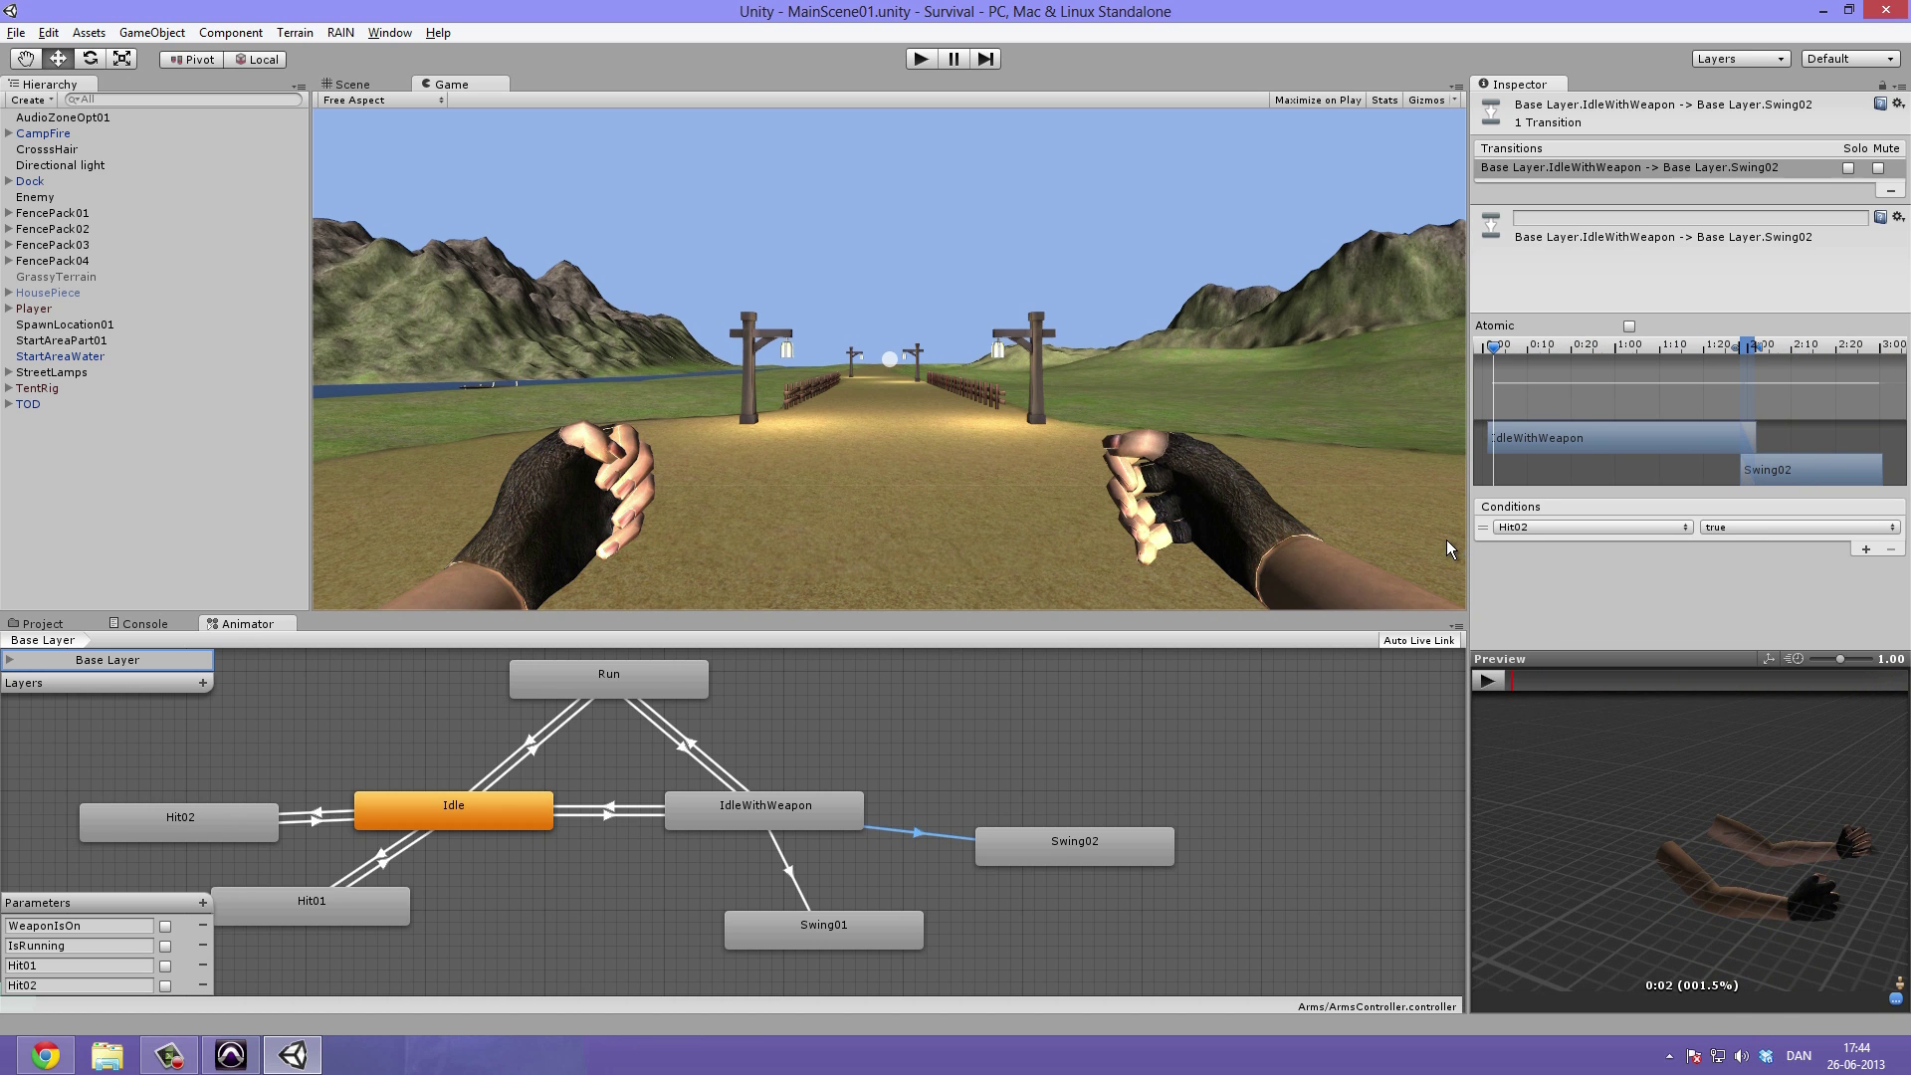
Create a transition from Swing01 back to IdleWithWeapon and turn off its Atomic option
click(905, 889)
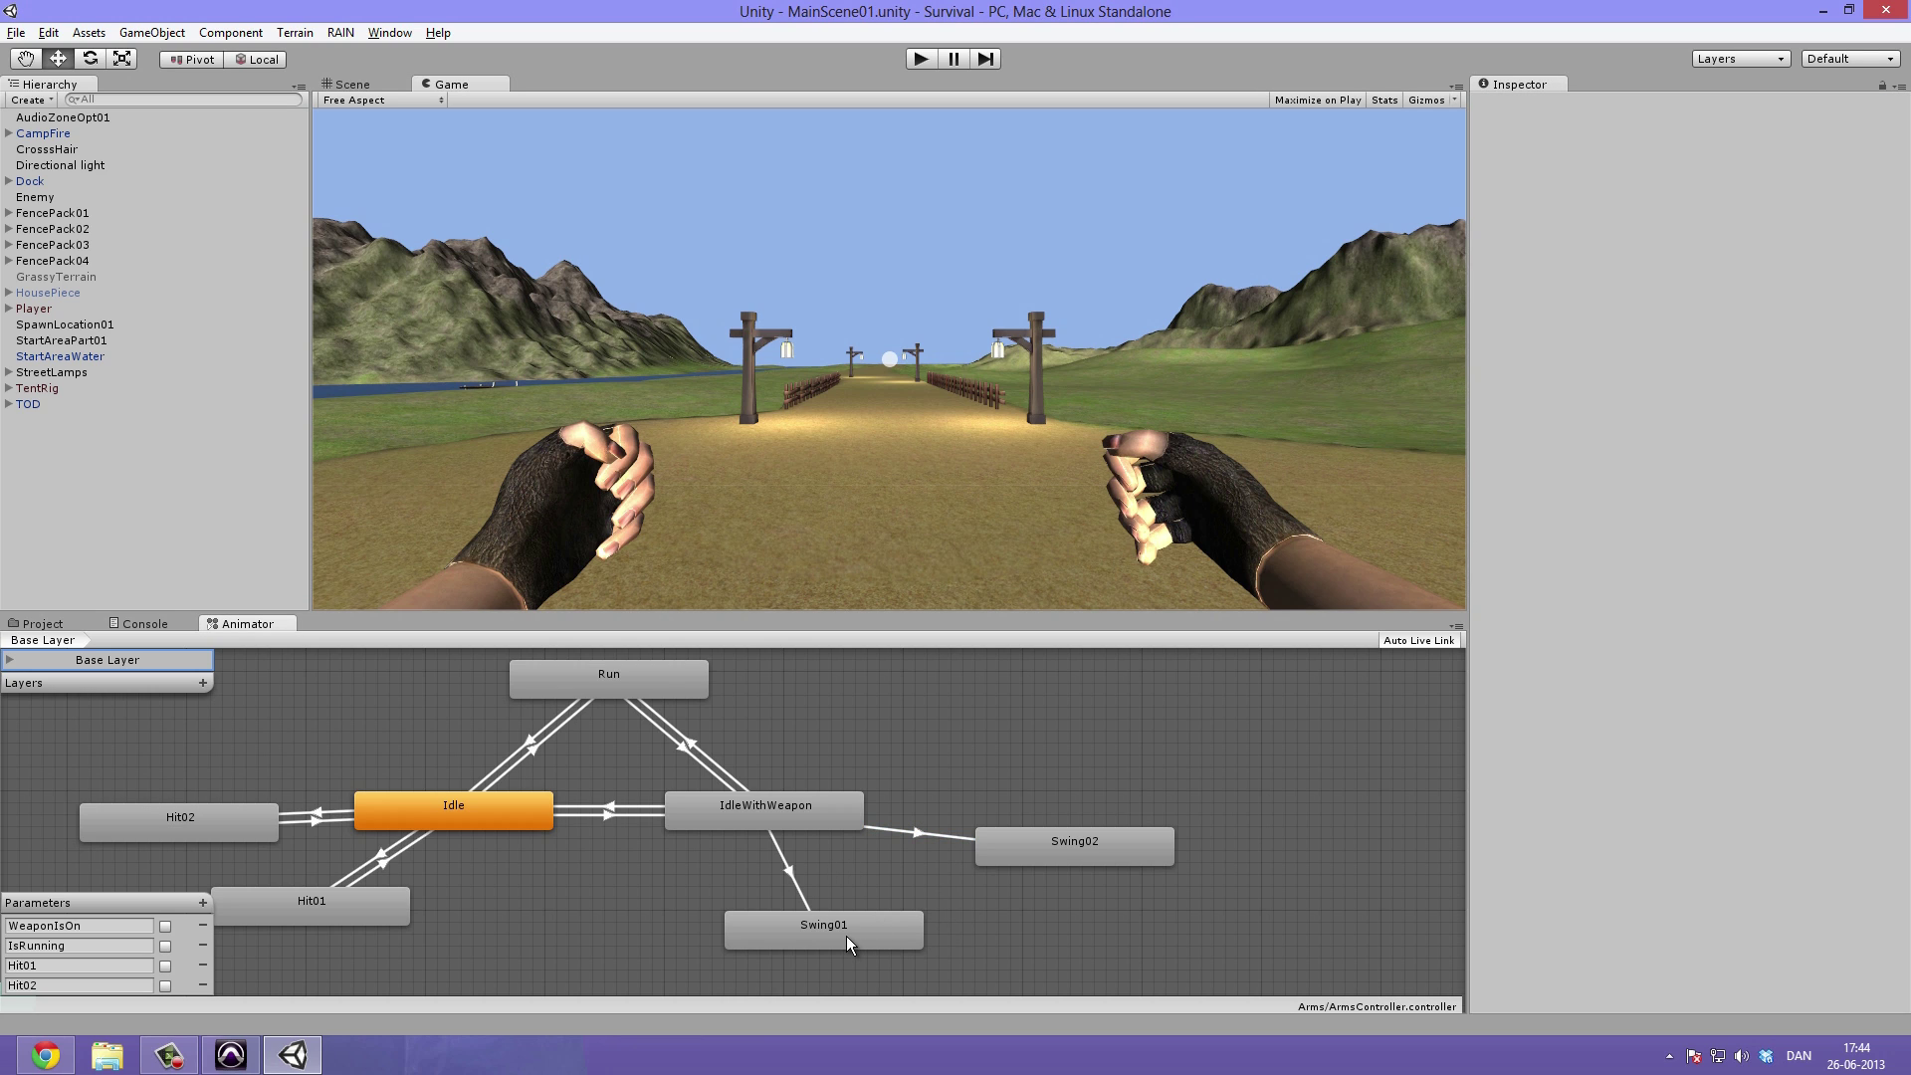
right_click(847, 936)
click(824, 799)
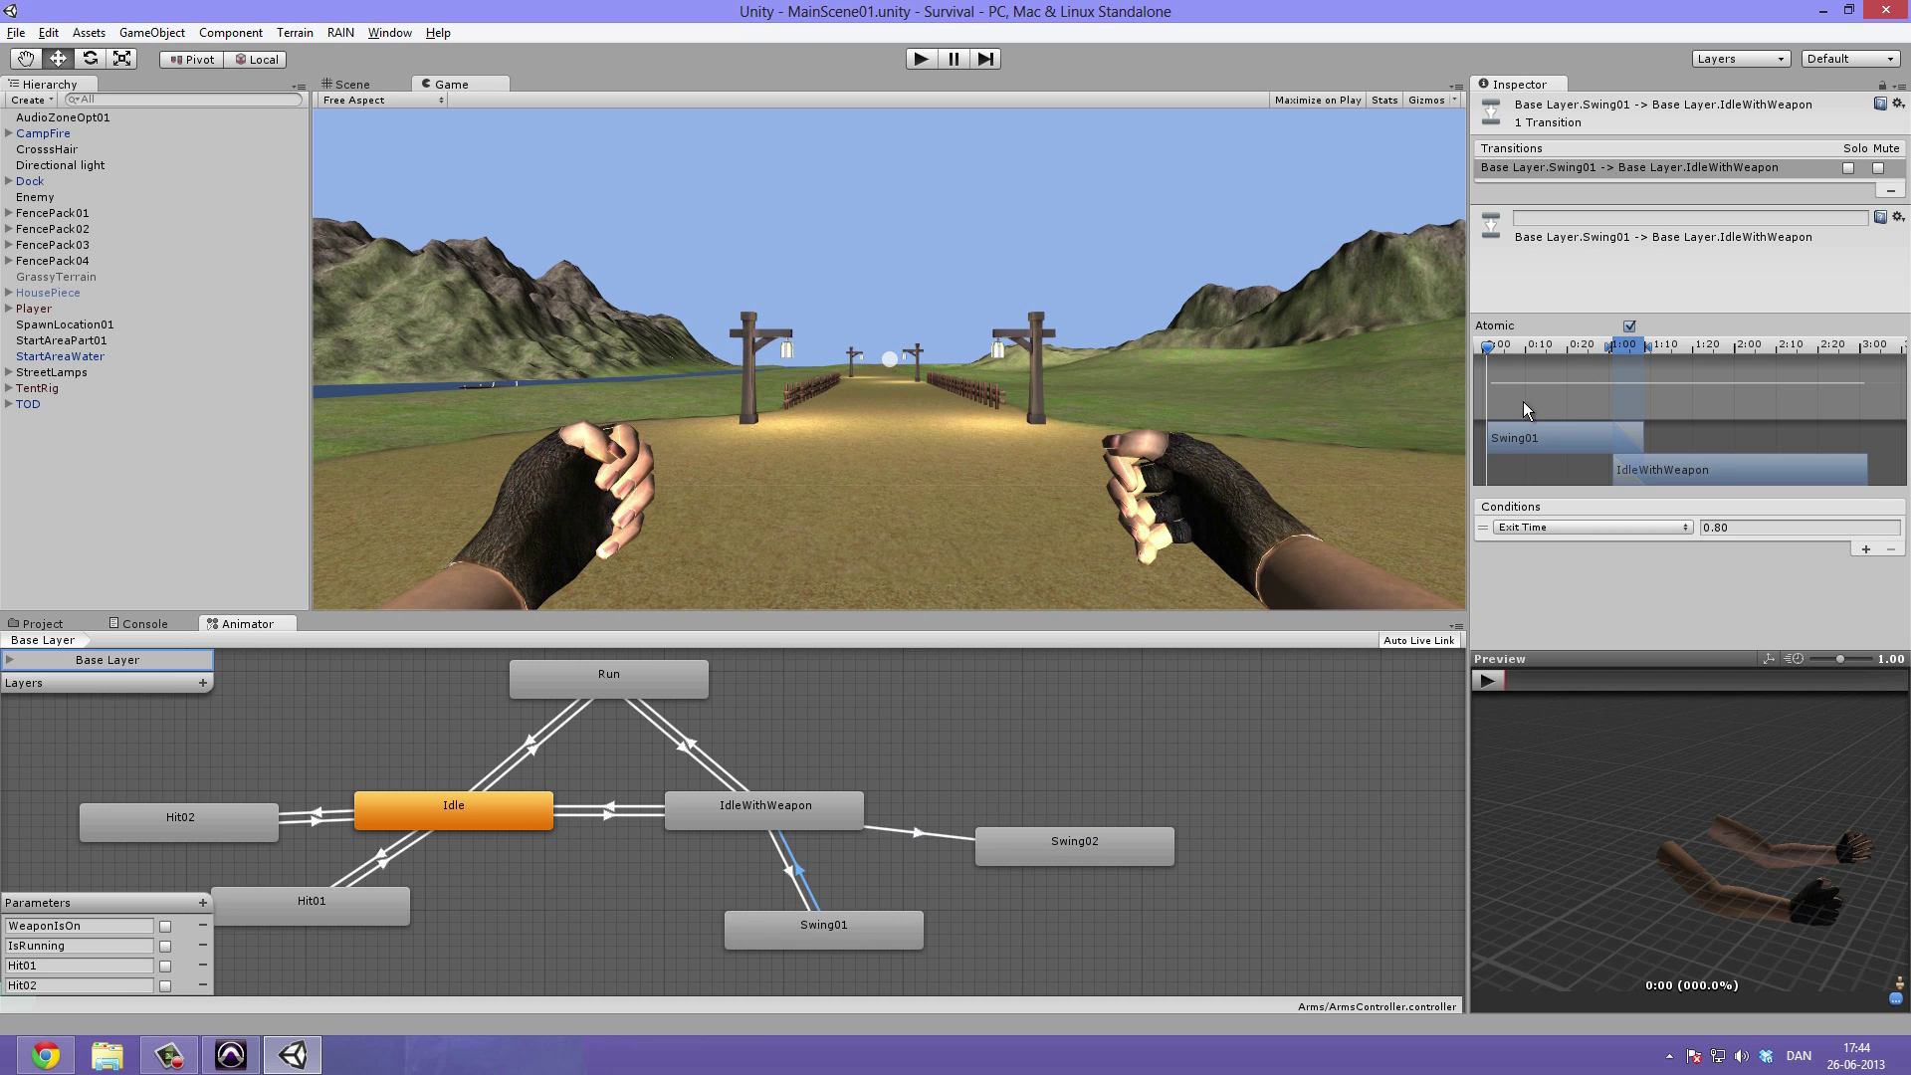
click(1631, 328)
Shorten the Swing01-to-IdleWithWeapon blend to an exit time of 0.93, replaying the preview between adjustments
drag(1627, 350, 1629, 354)
click(1486, 681)
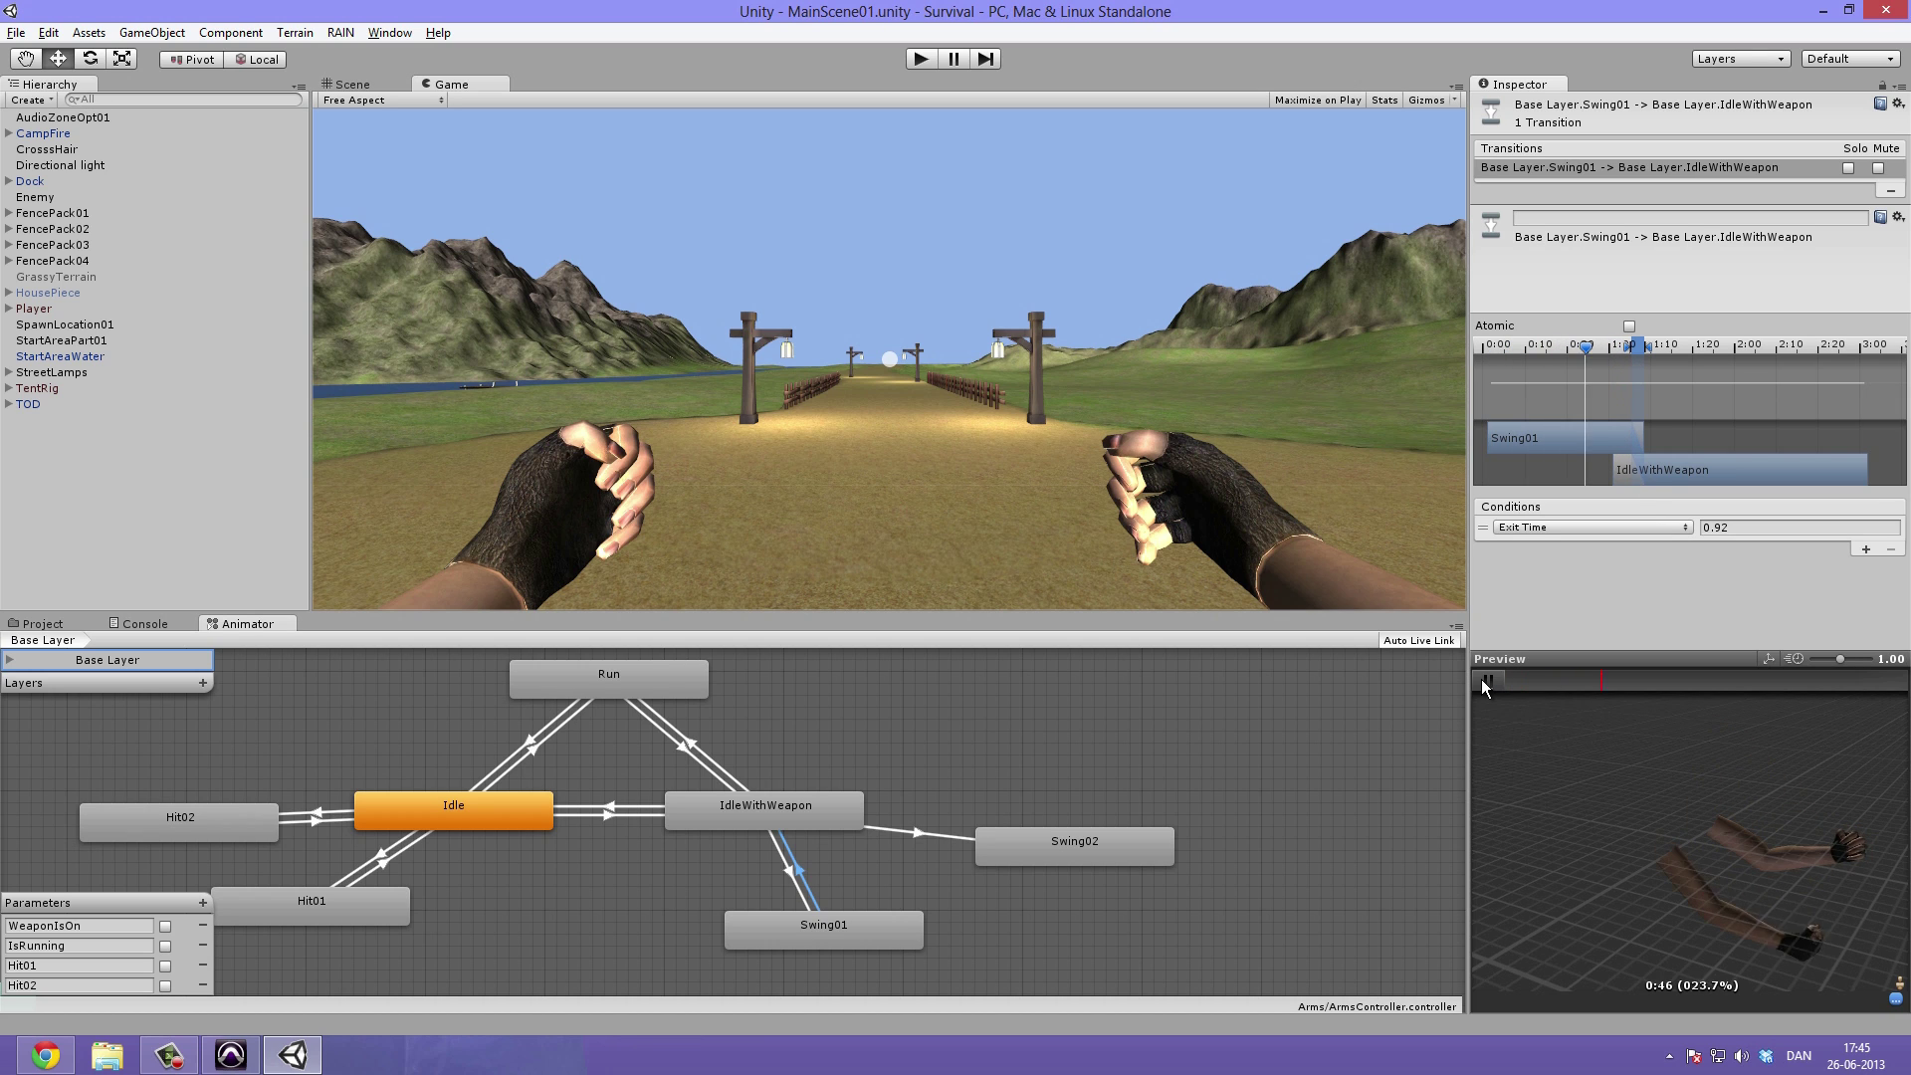
click(1485, 681)
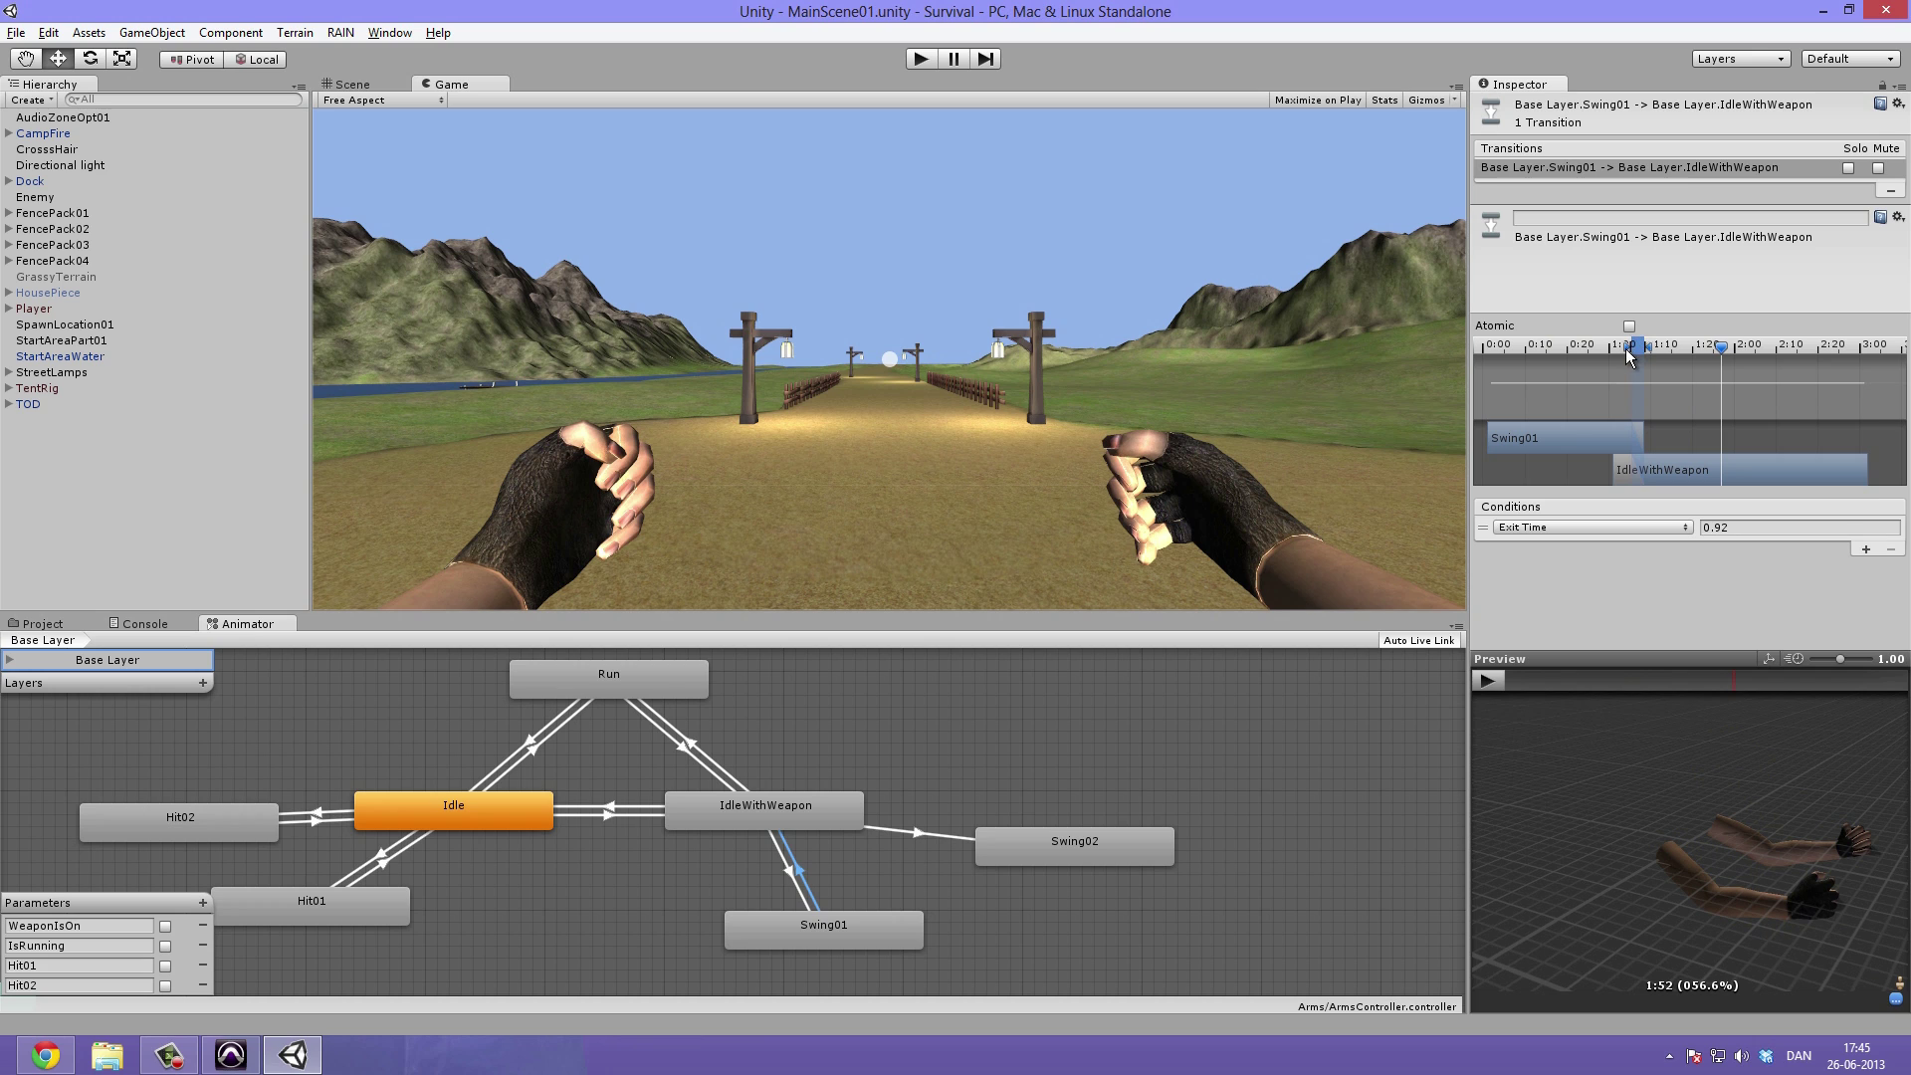
drag(1619, 347, 1630, 350)
click(1488, 681)
click(1488, 681)
drag(1628, 350, 1615, 352)
click(1494, 683)
click(1623, 347)
drag(1629, 345, 1639, 346)
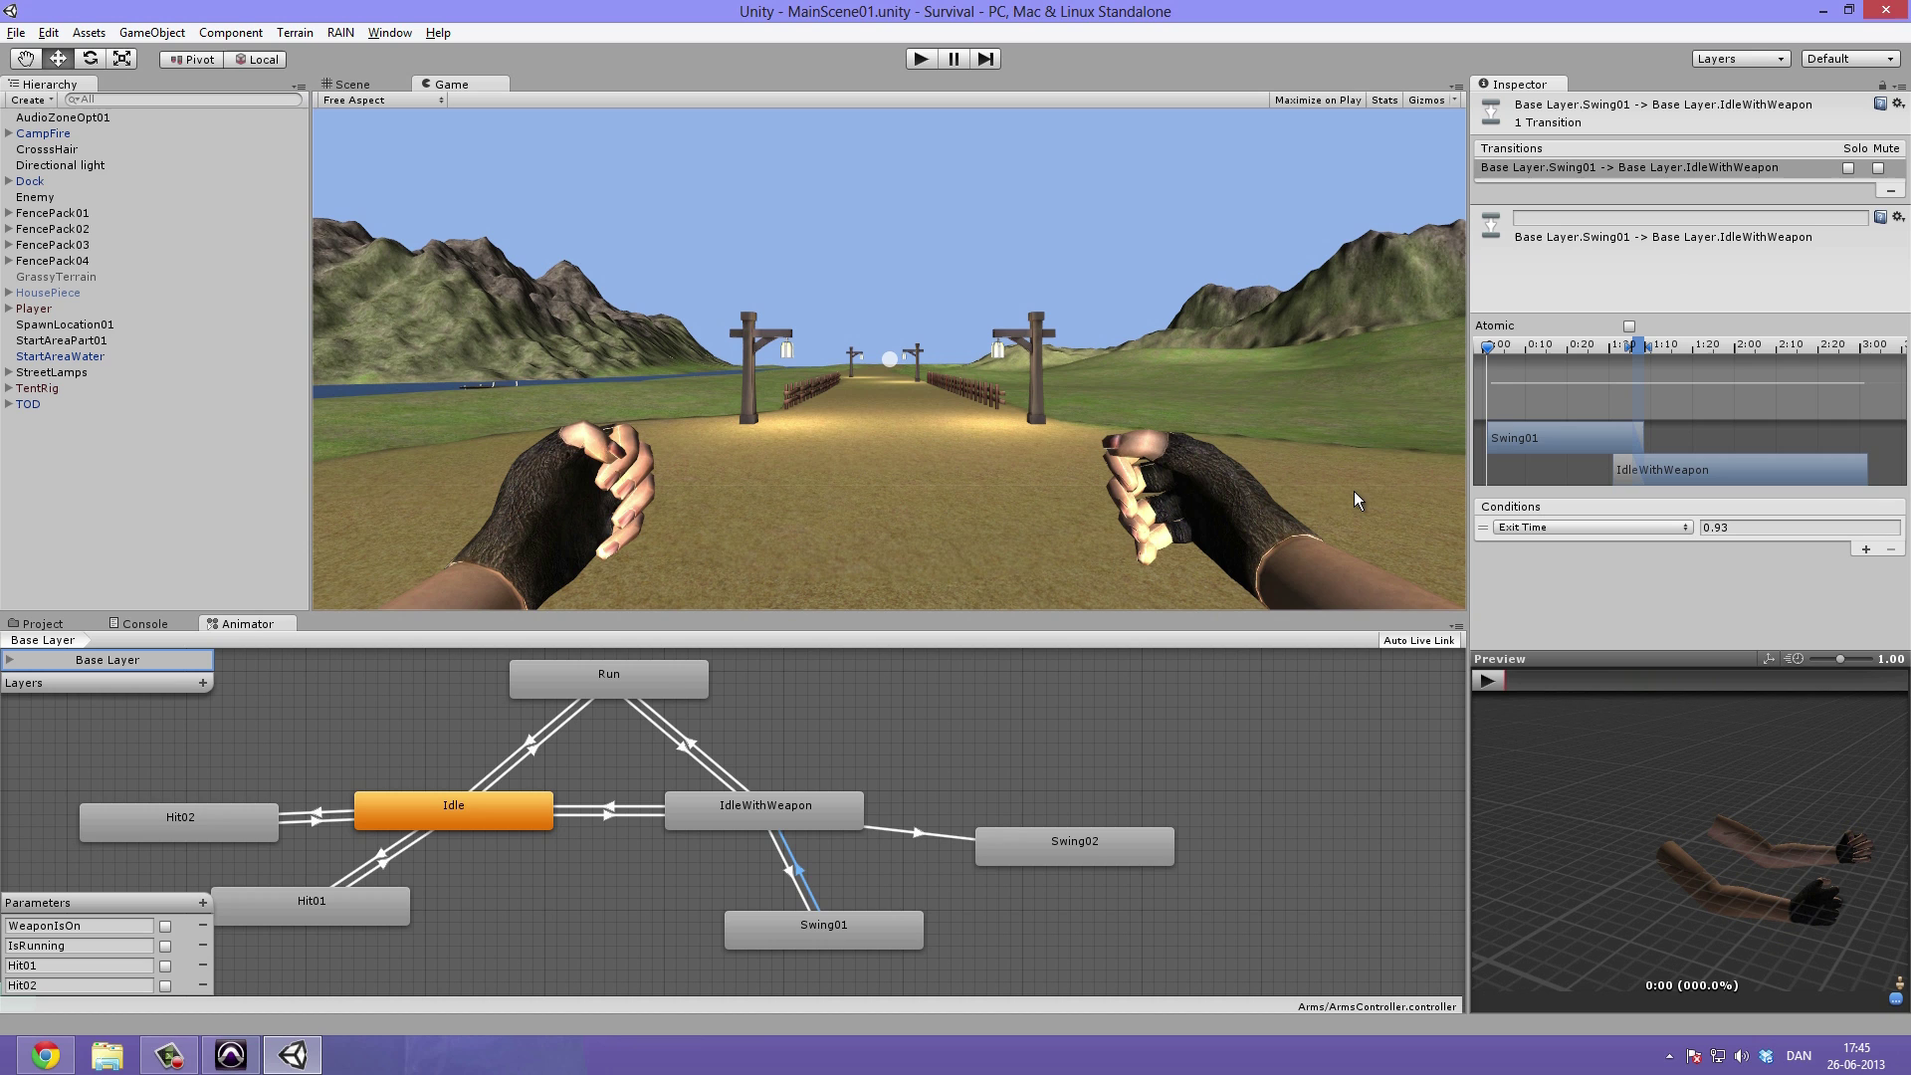
Create a transition from the Swing02 state back to IdleWithWeapon
click(936, 808)
right_click(1027, 839)
click(1105, 853)
click(821, 799)
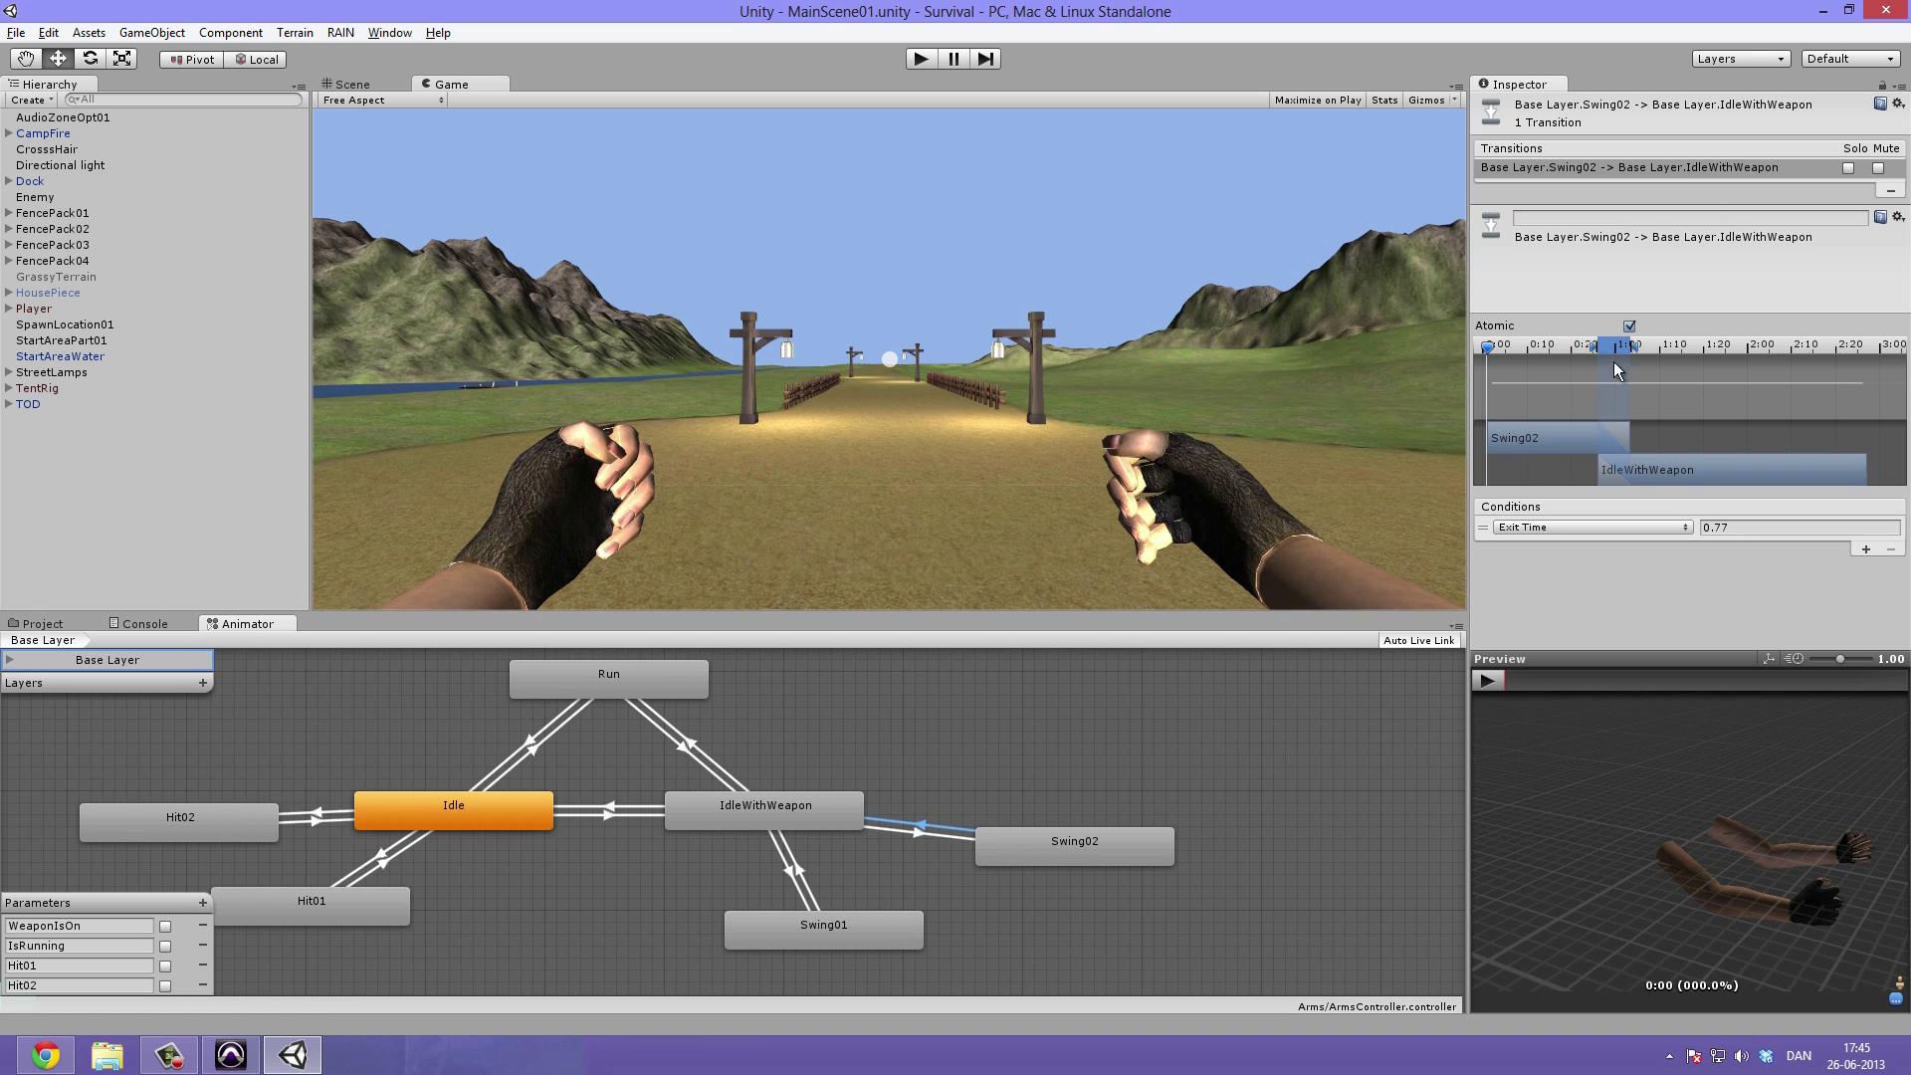
Shorten the Swing01-to-IdleWithWeapon blend further to an exit time of 0.96 and preview it
click(806, 876)
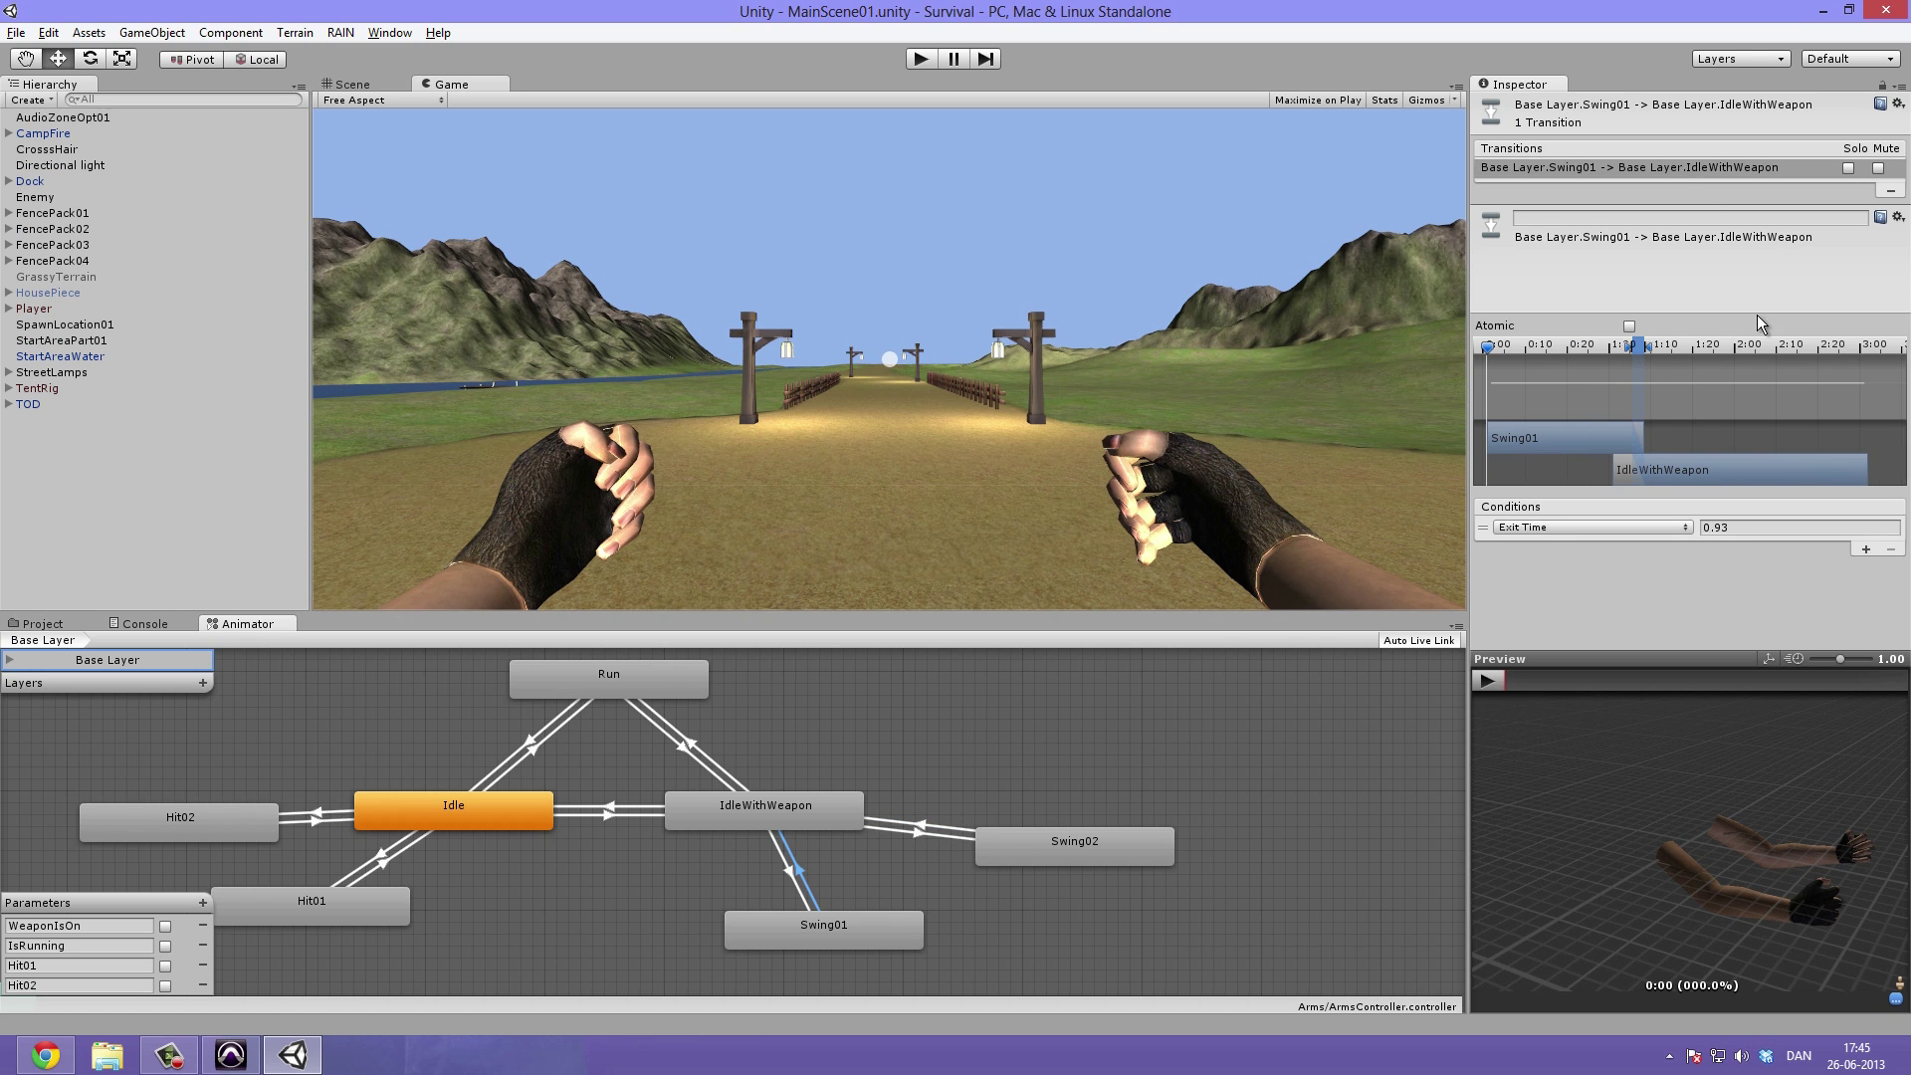
drag(1639, 351, 1641, 357)
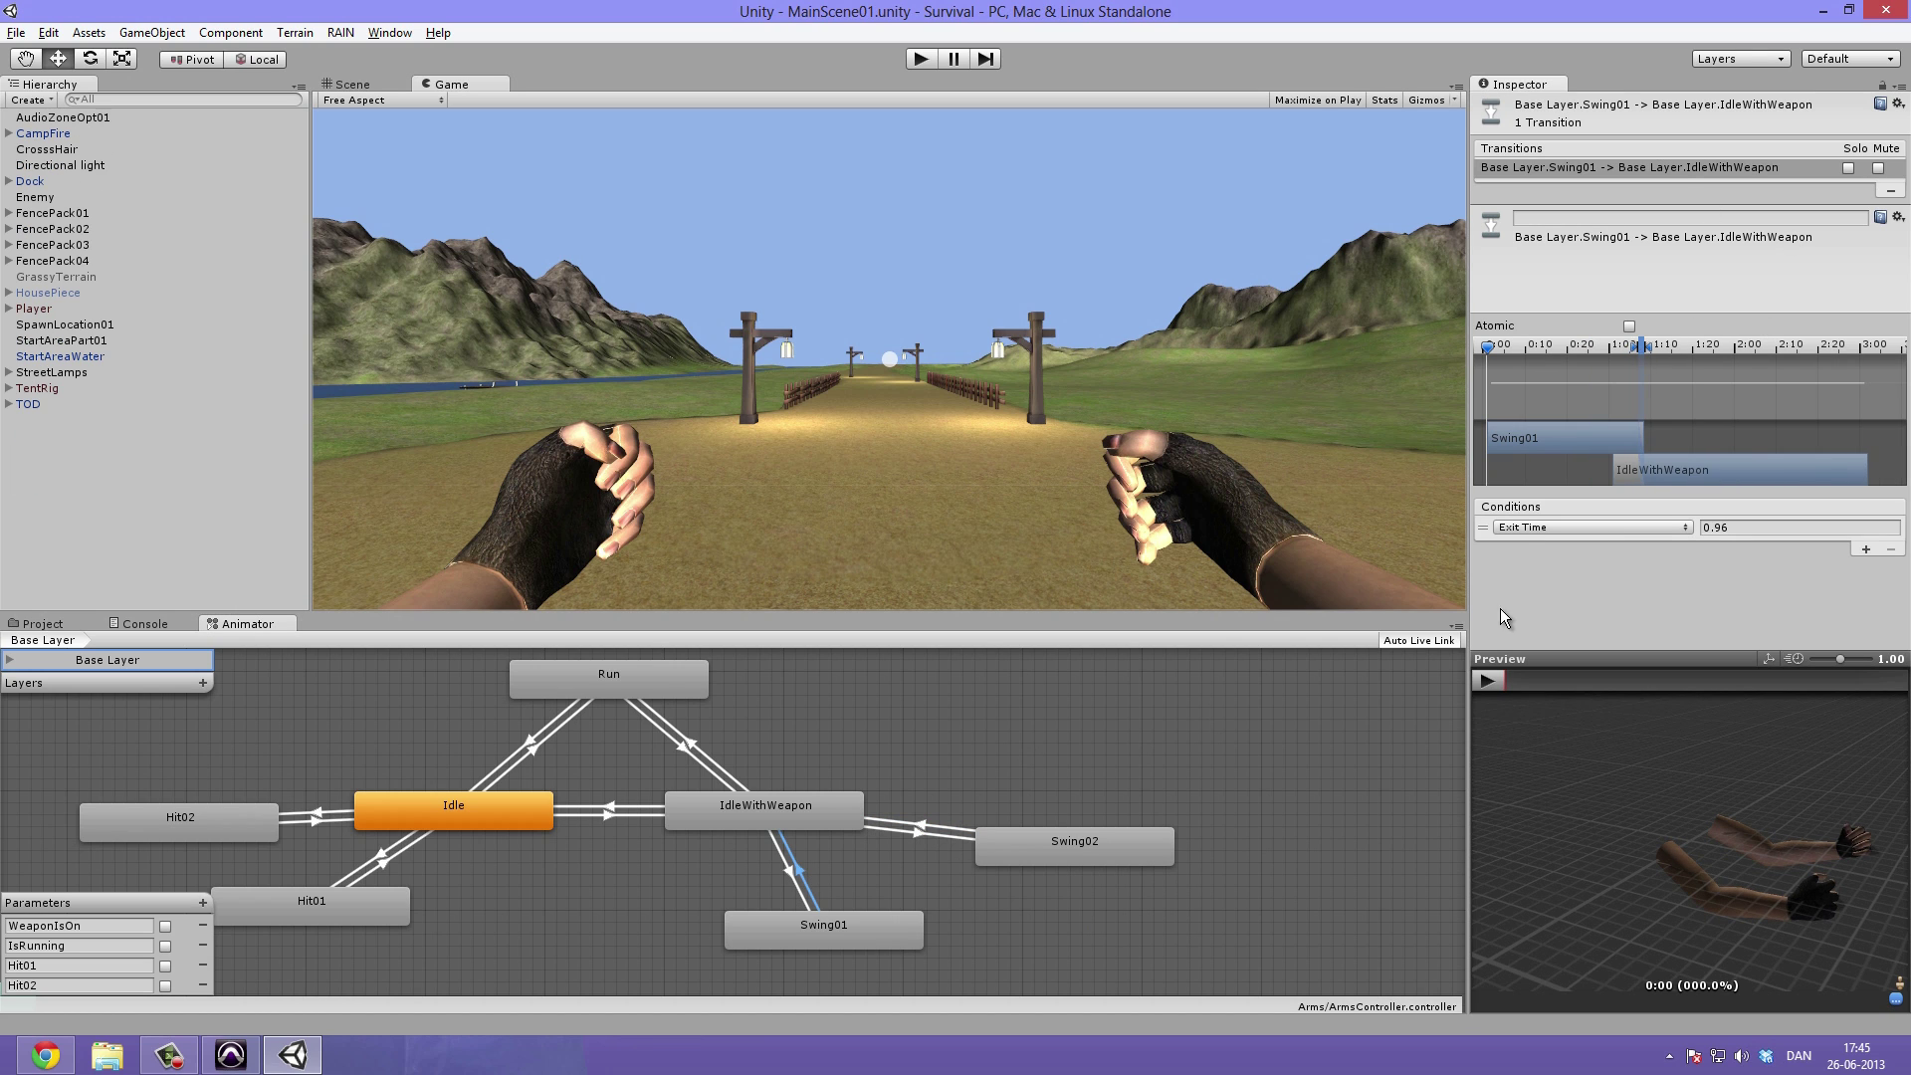
click(1487, 681)
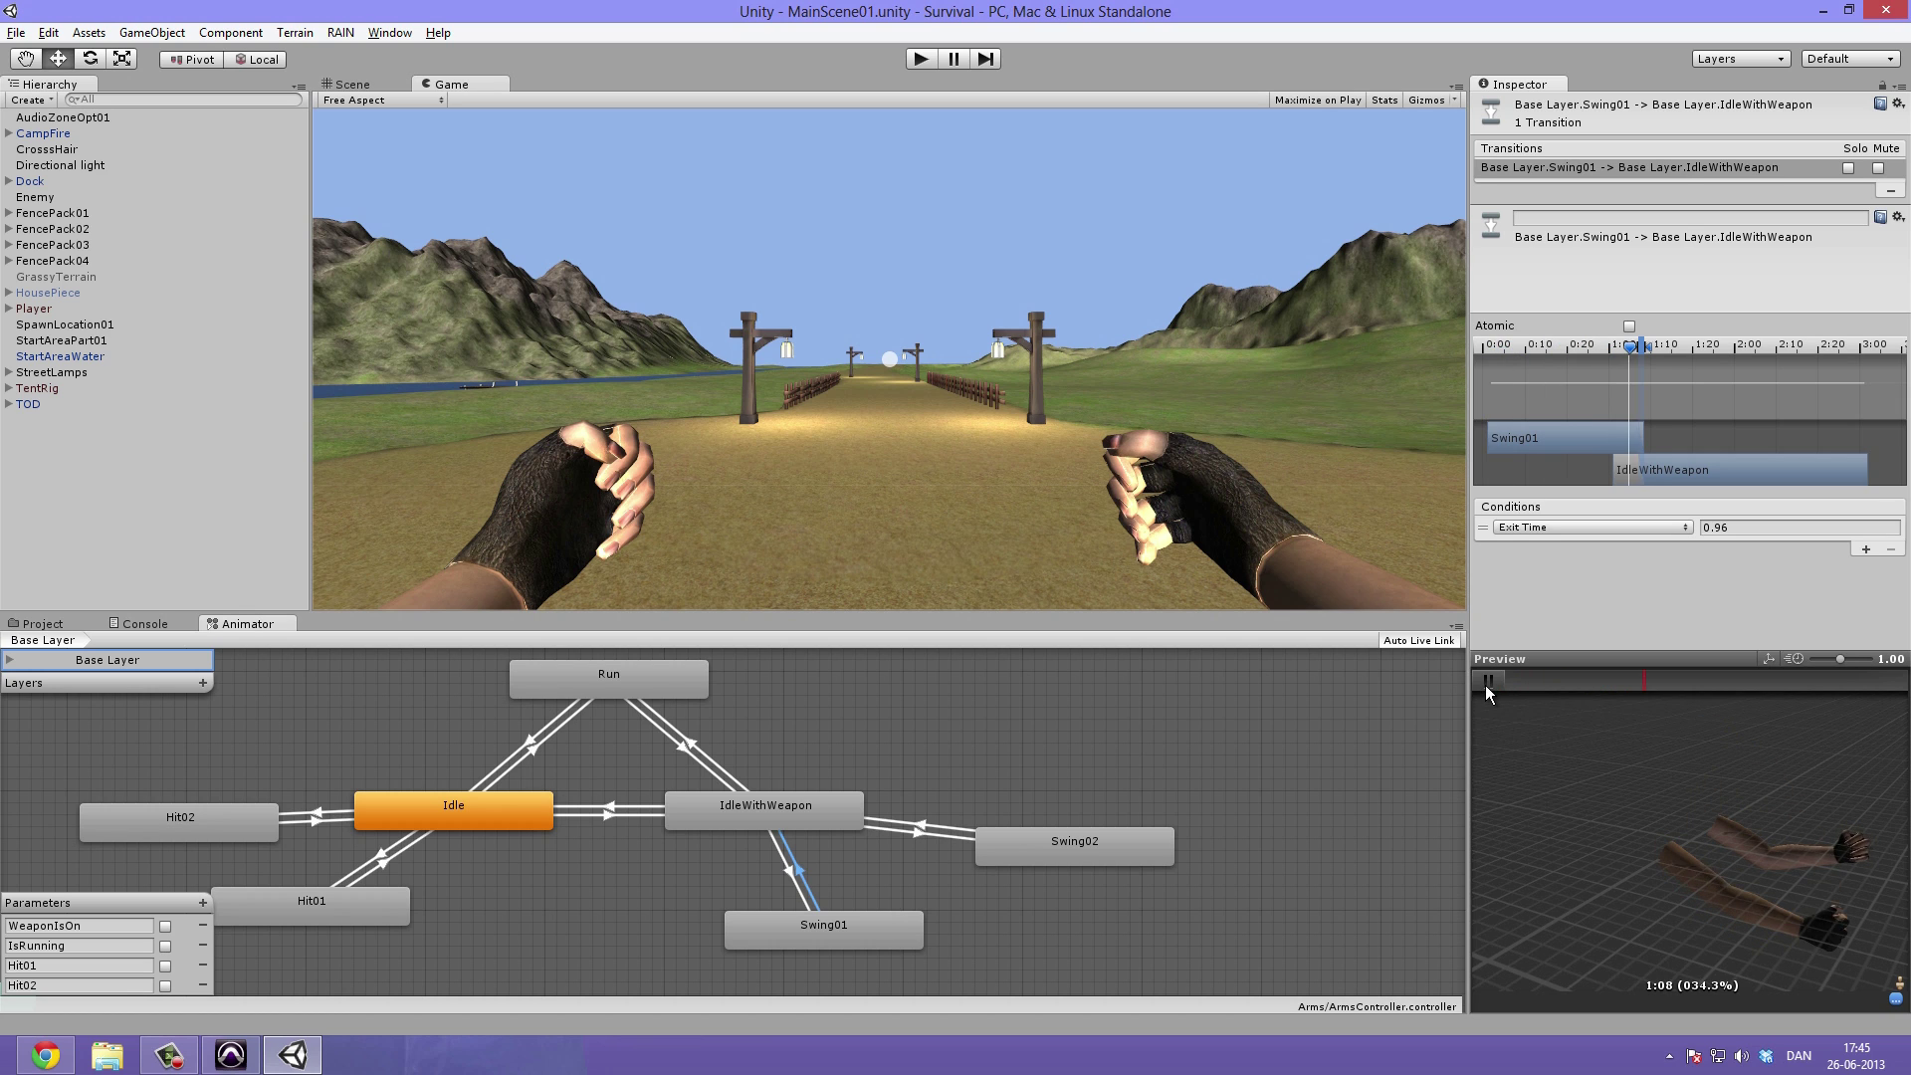
Shorten the Swing02-to-IdleWithWeapon blend to an exit time of 0.92, turn off Atomic and preview the transition
click(917, 827)
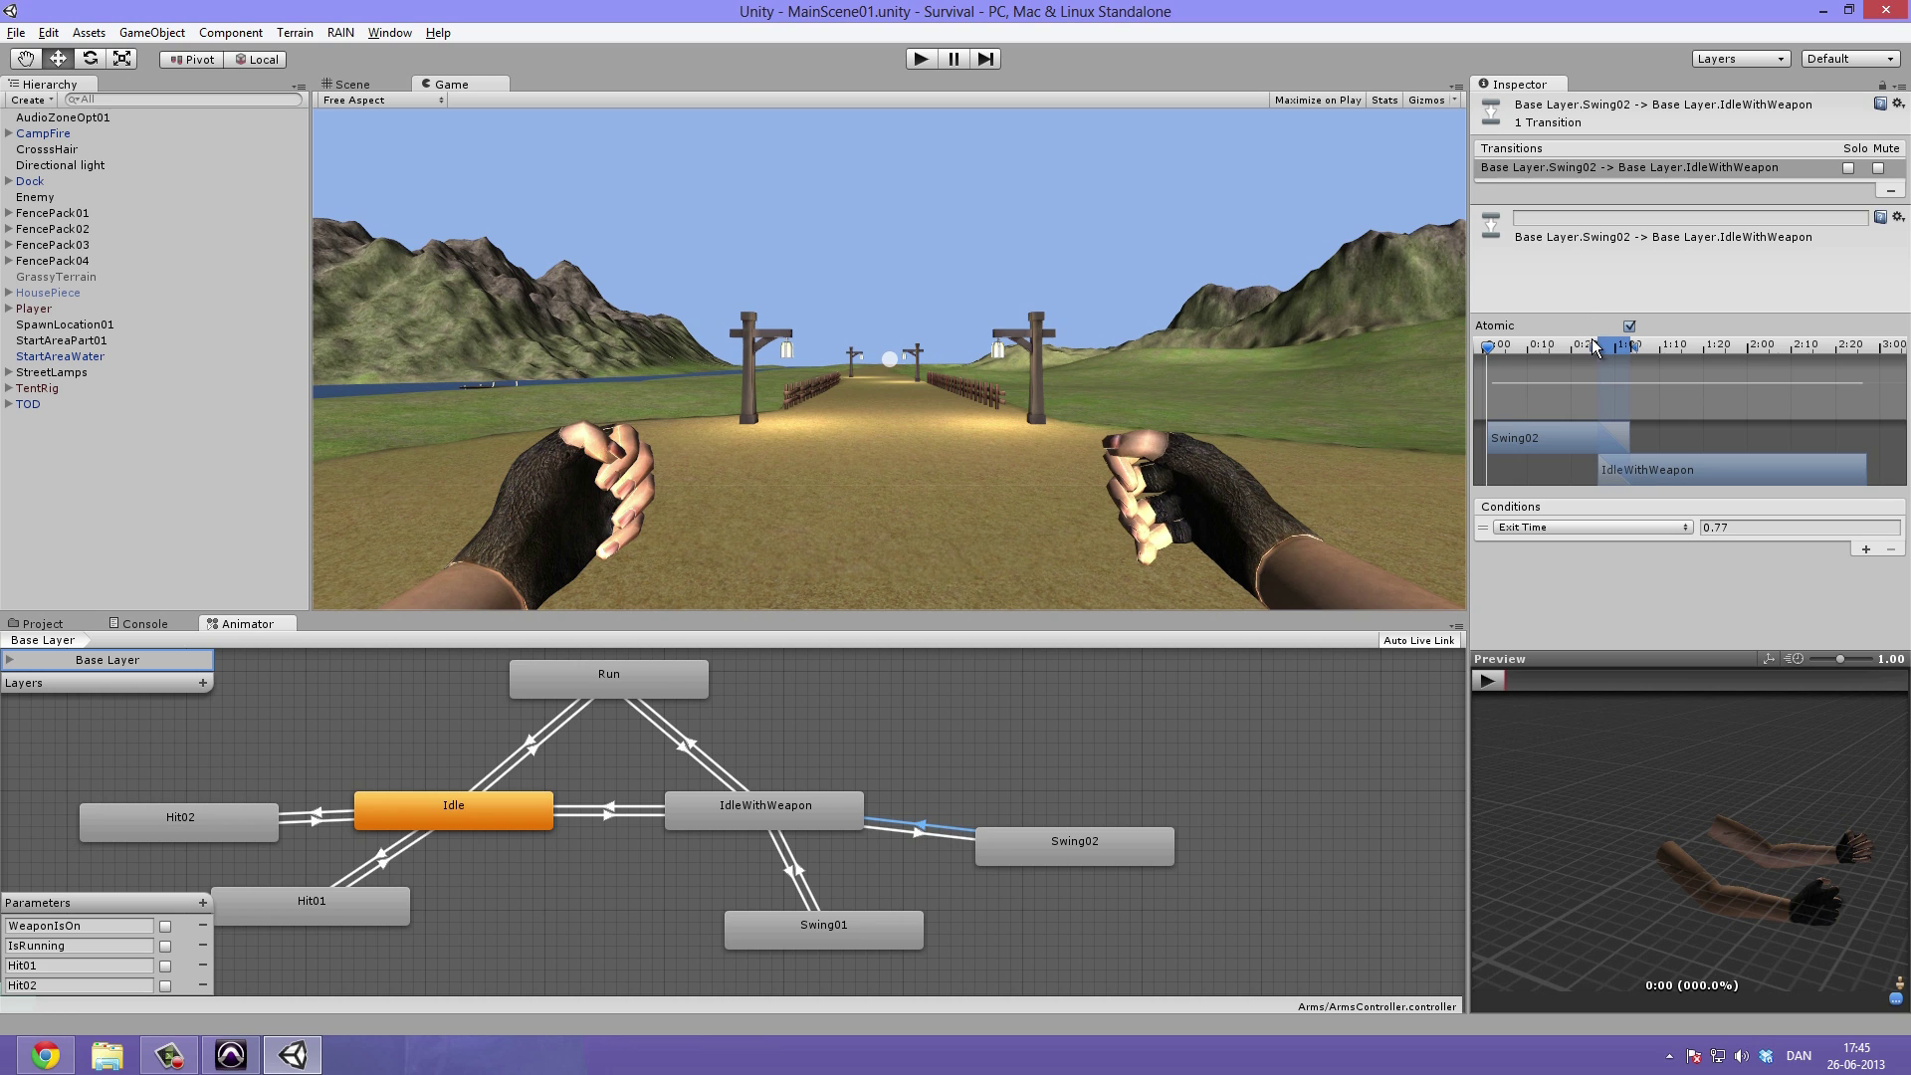
drag(1595, 344, 1615, 350)
click(1544, 528)
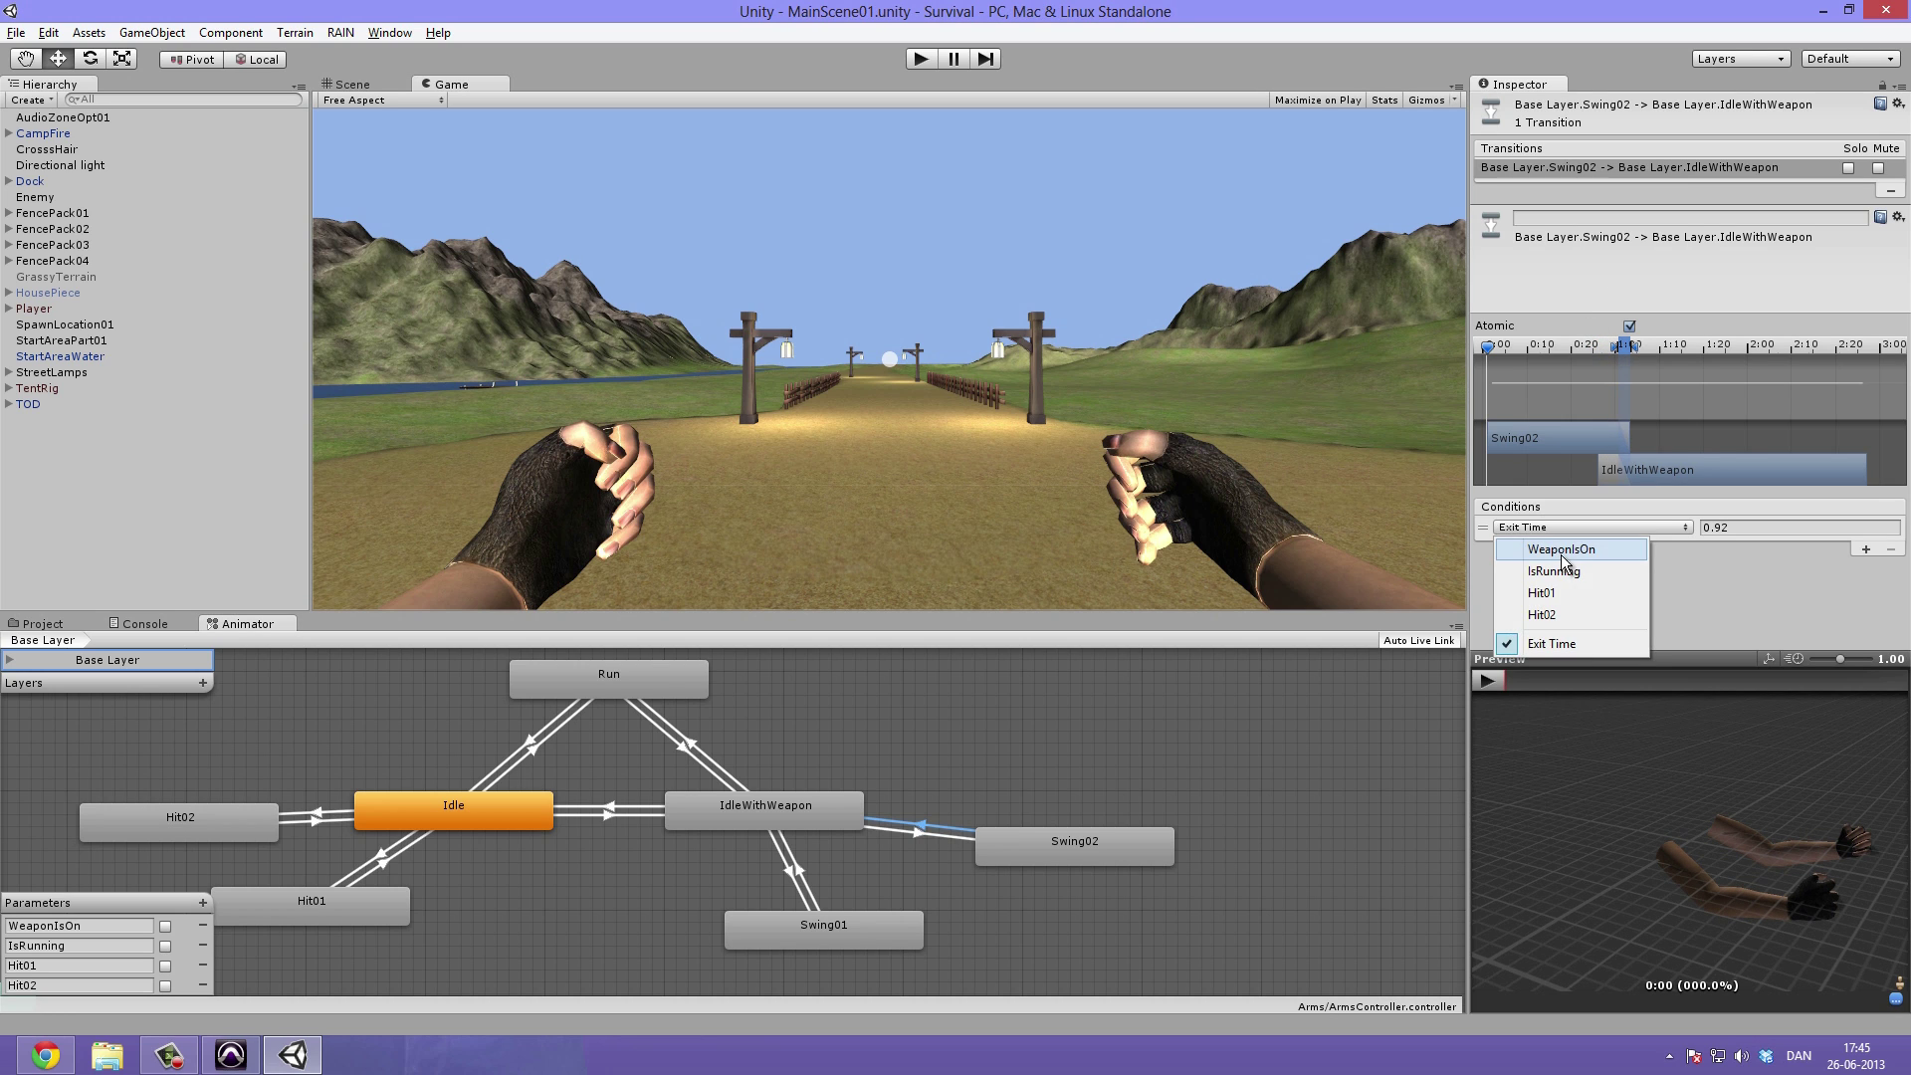
click(1575, 617)
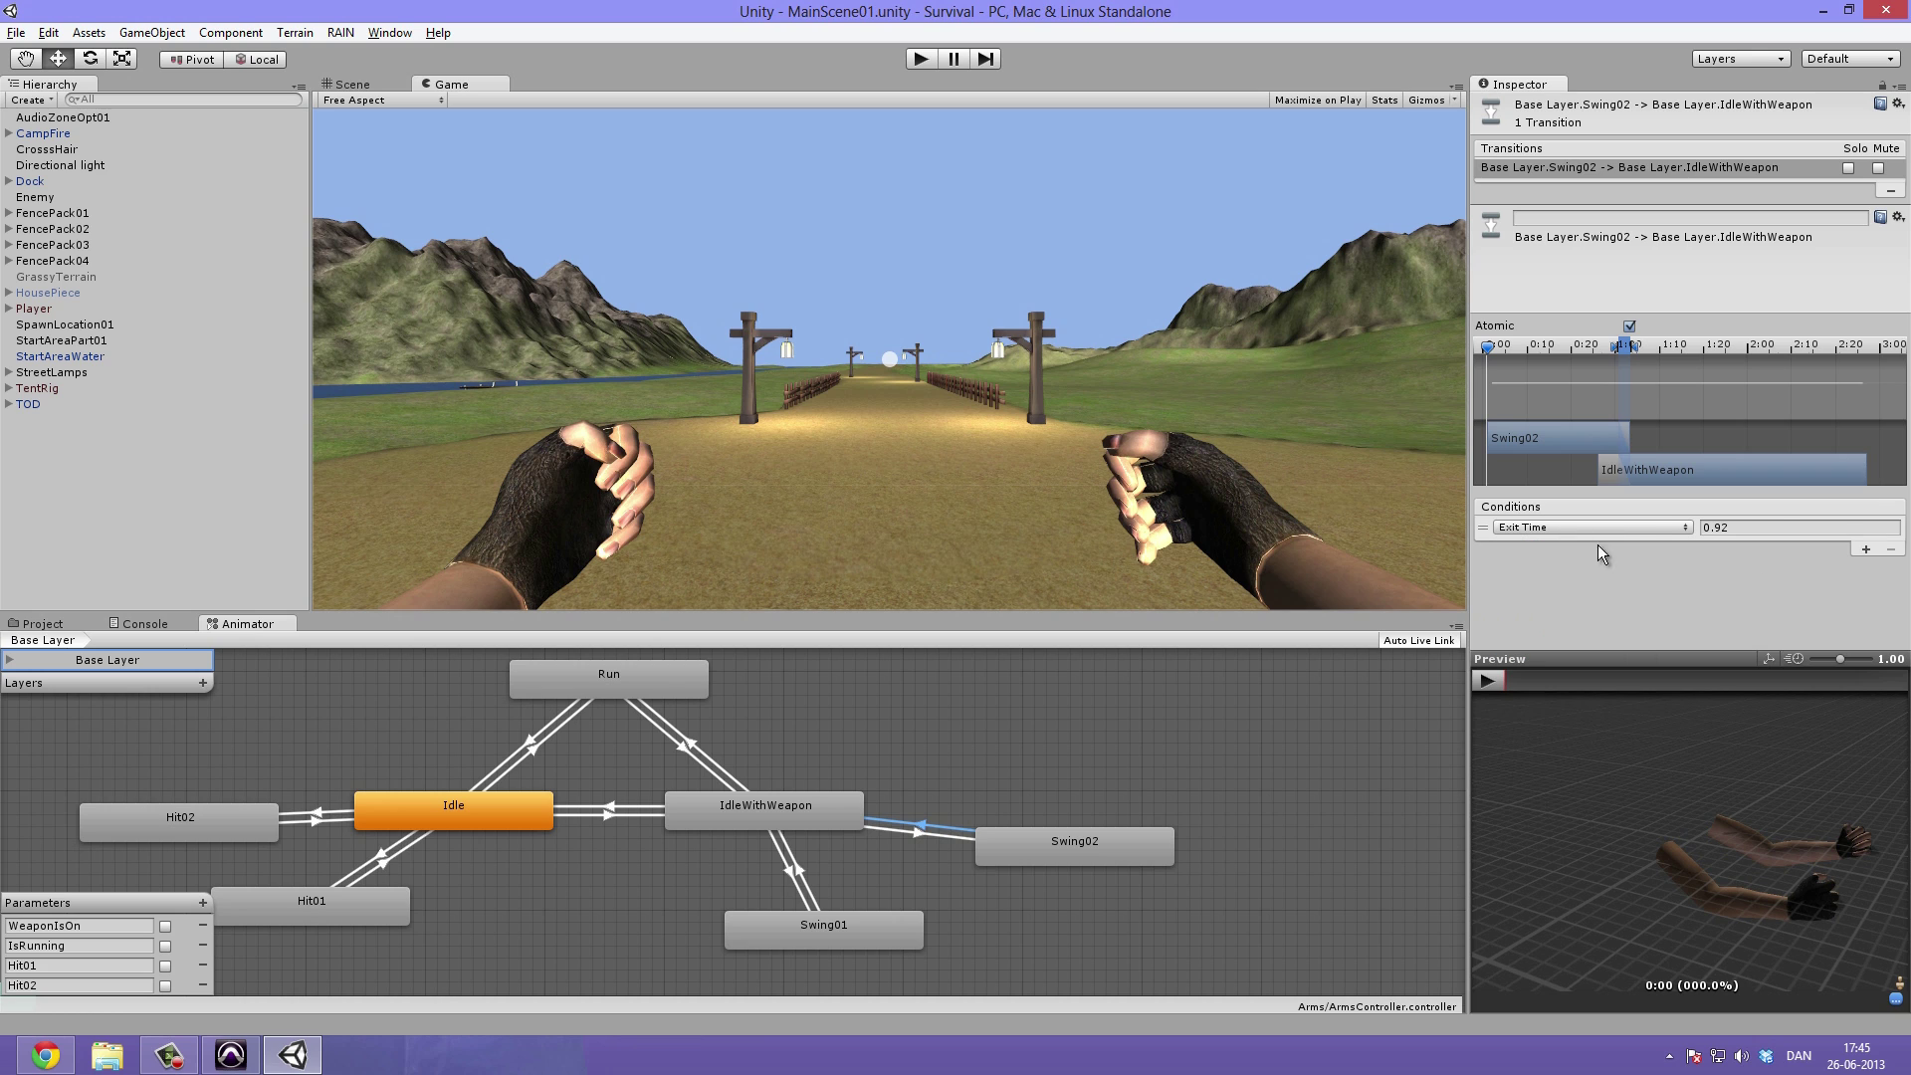
click(1503, 683)
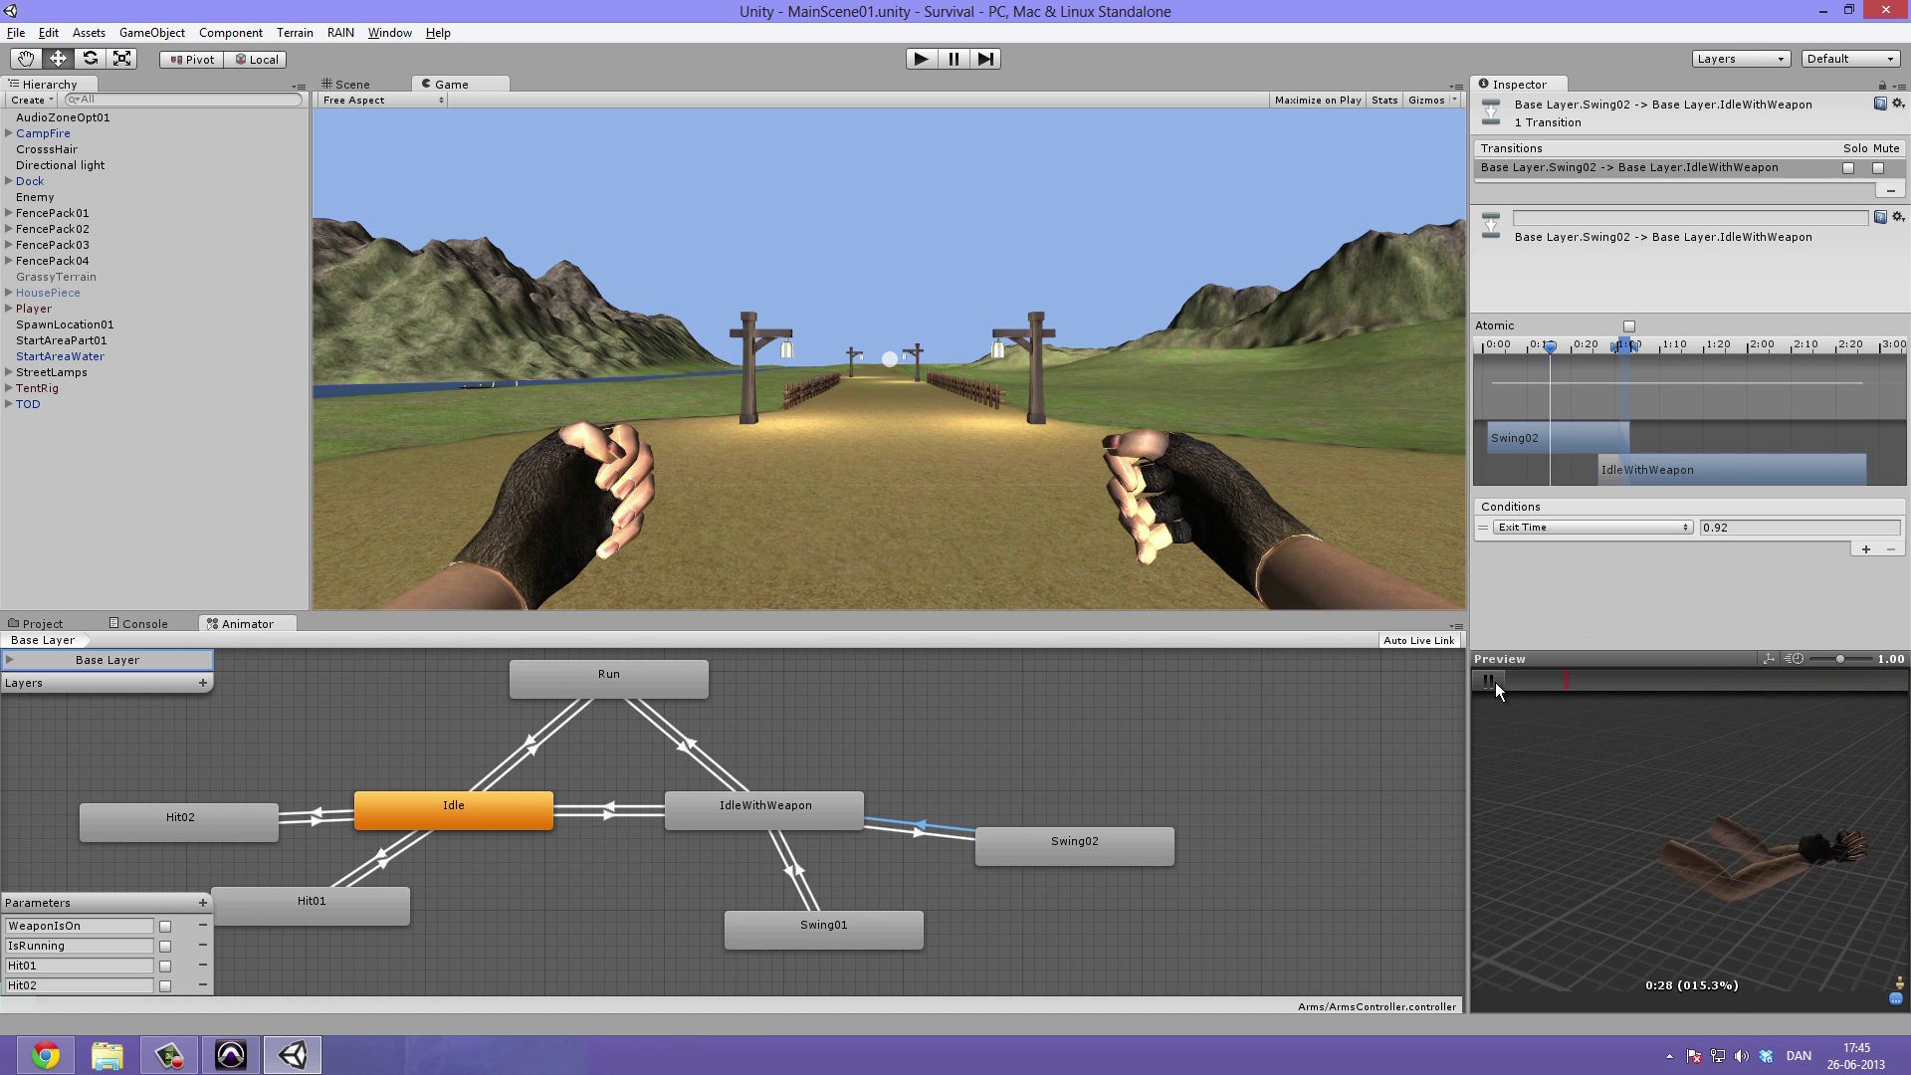
click(1496, 683)
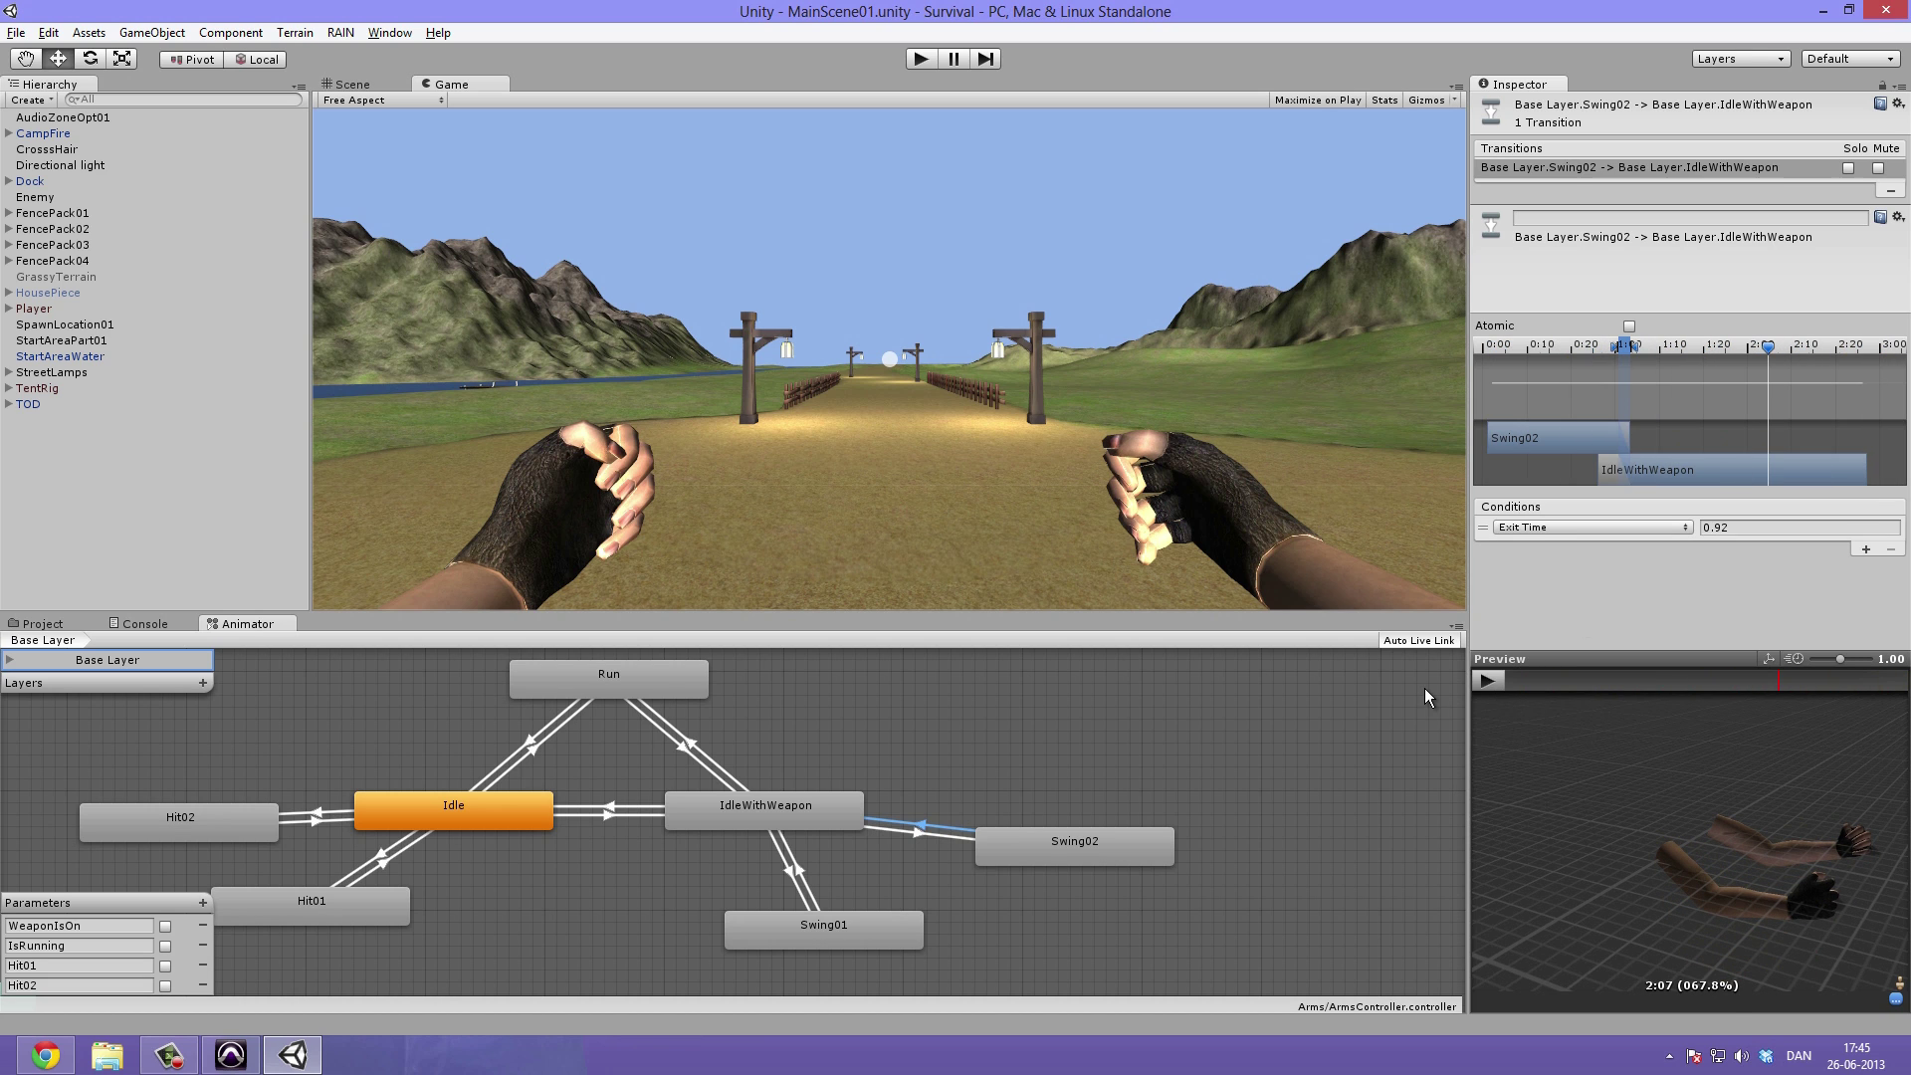
click(1008, 904)
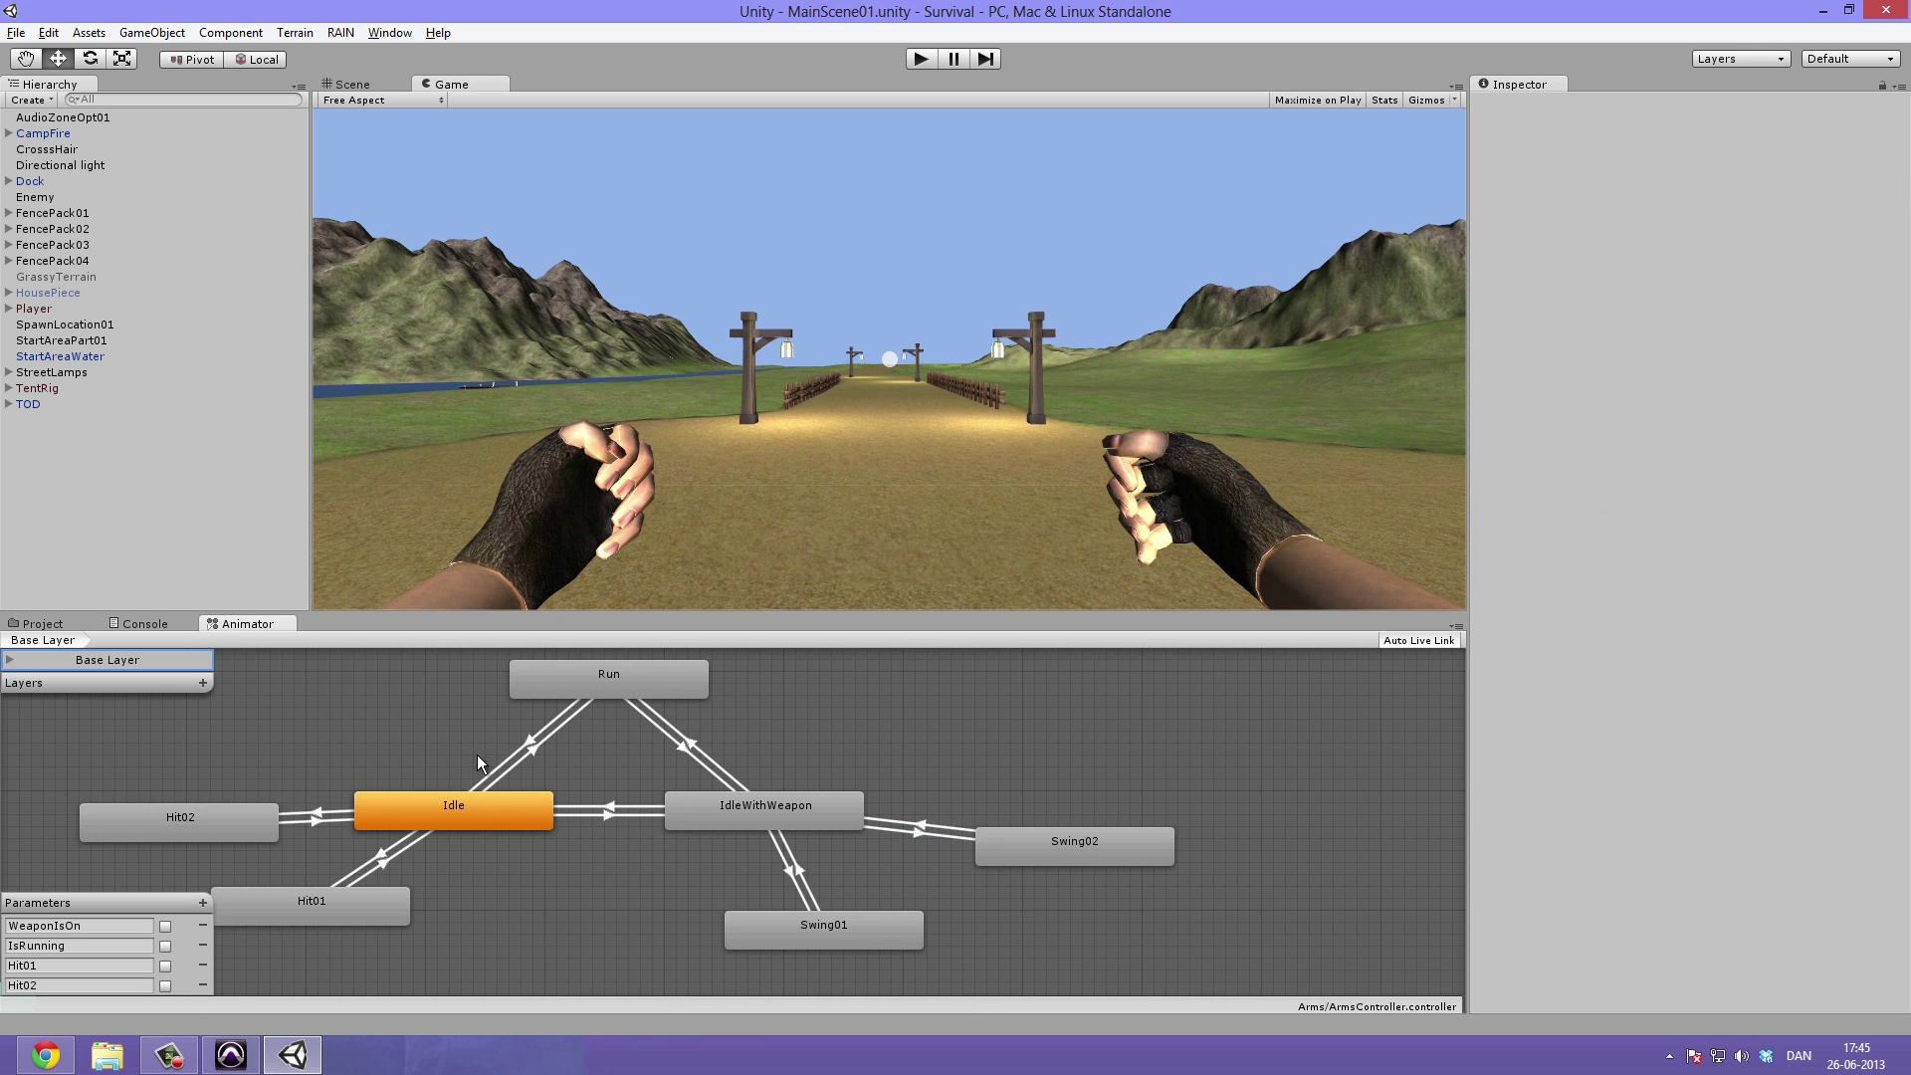
Run the game, turn on the WeaponIsOn parameter and stop the game
middle_drag(540, 769, 701, 784)
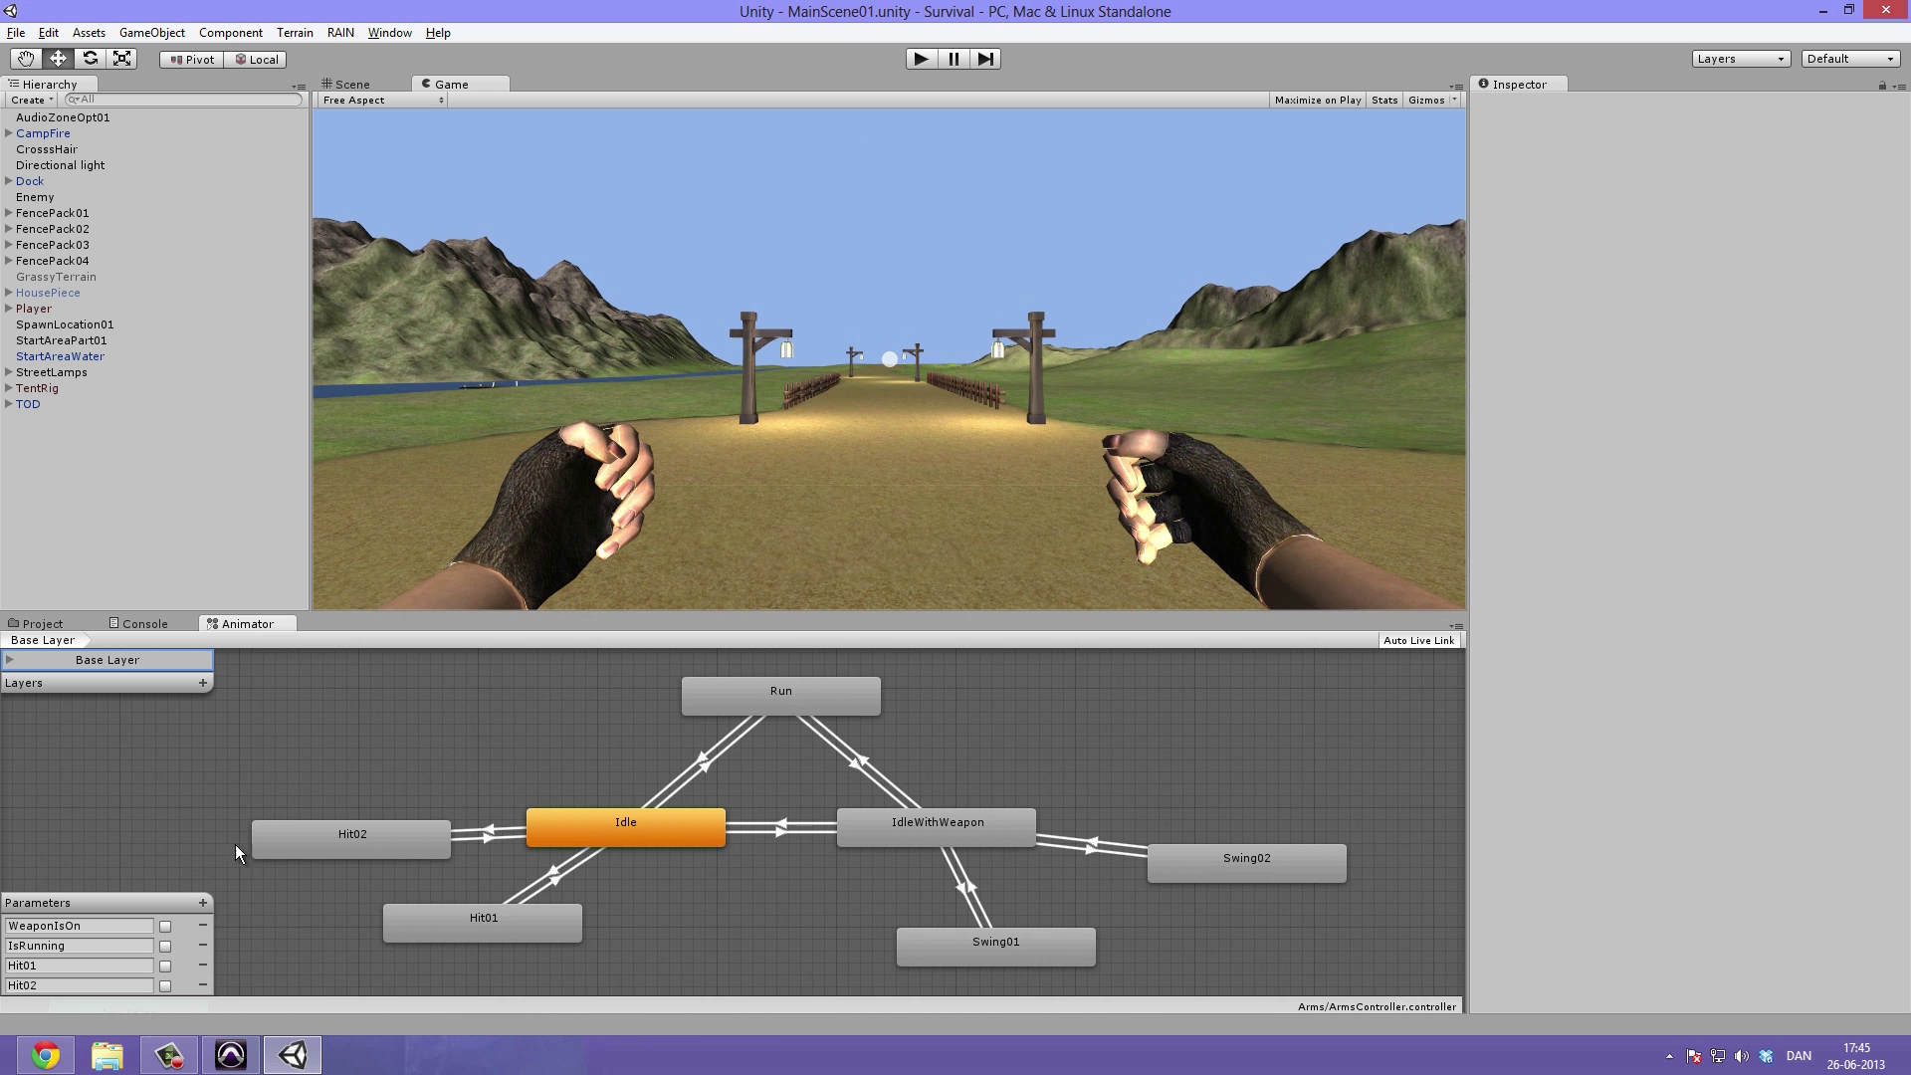
click(918, 60)
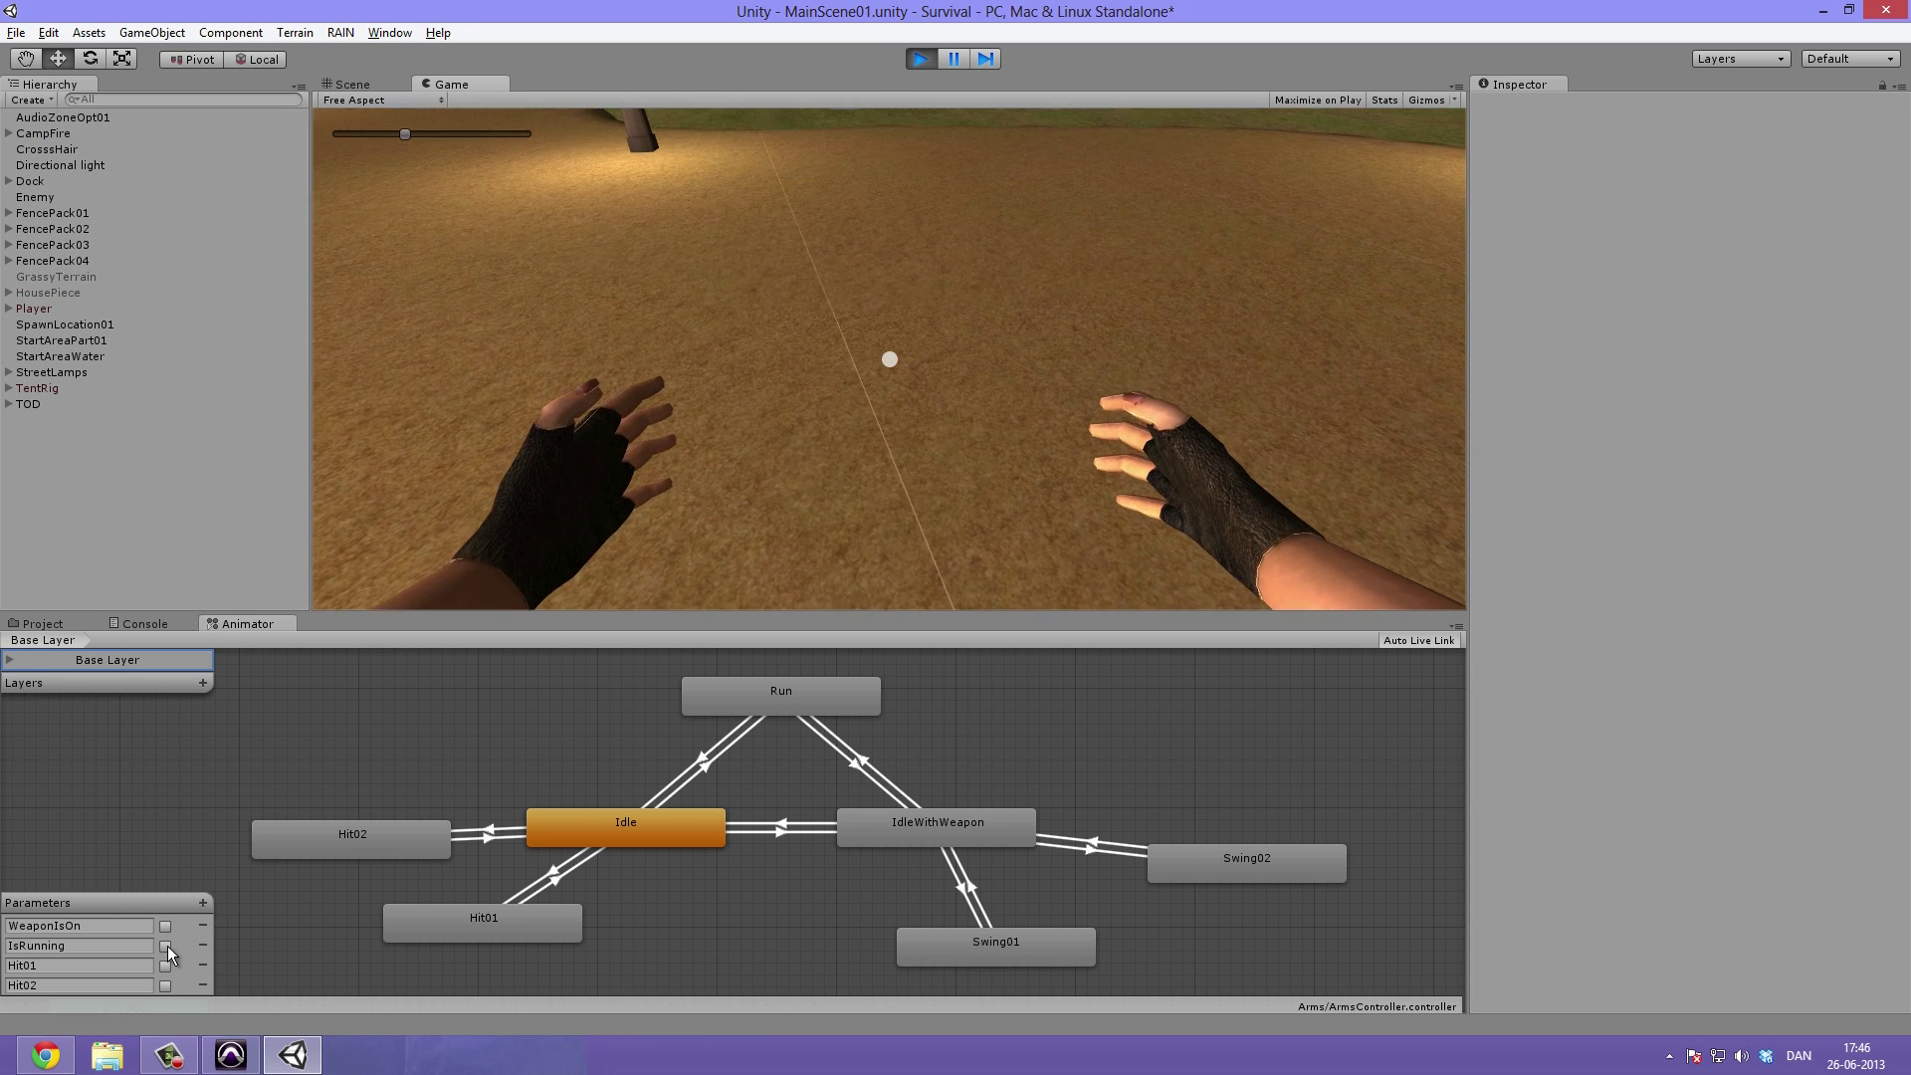
click(165, 927)
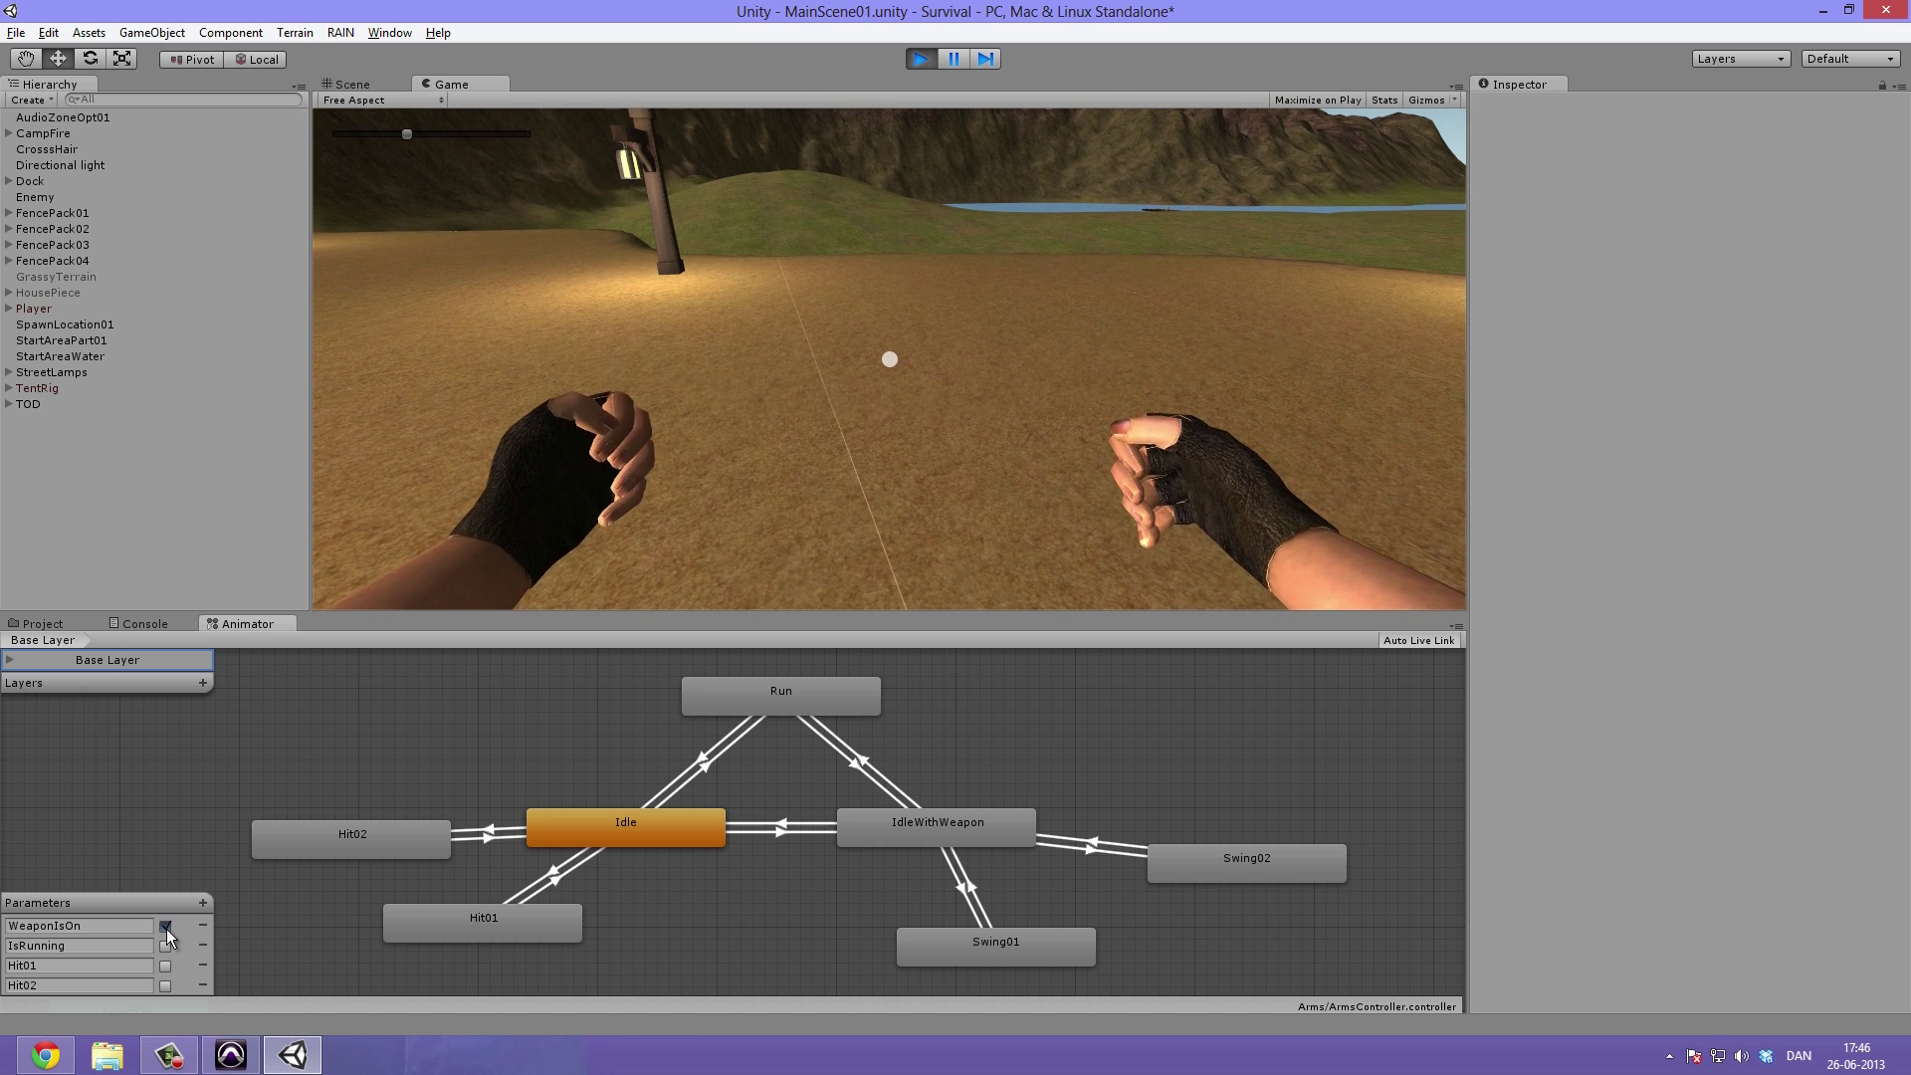
click(921, 58)
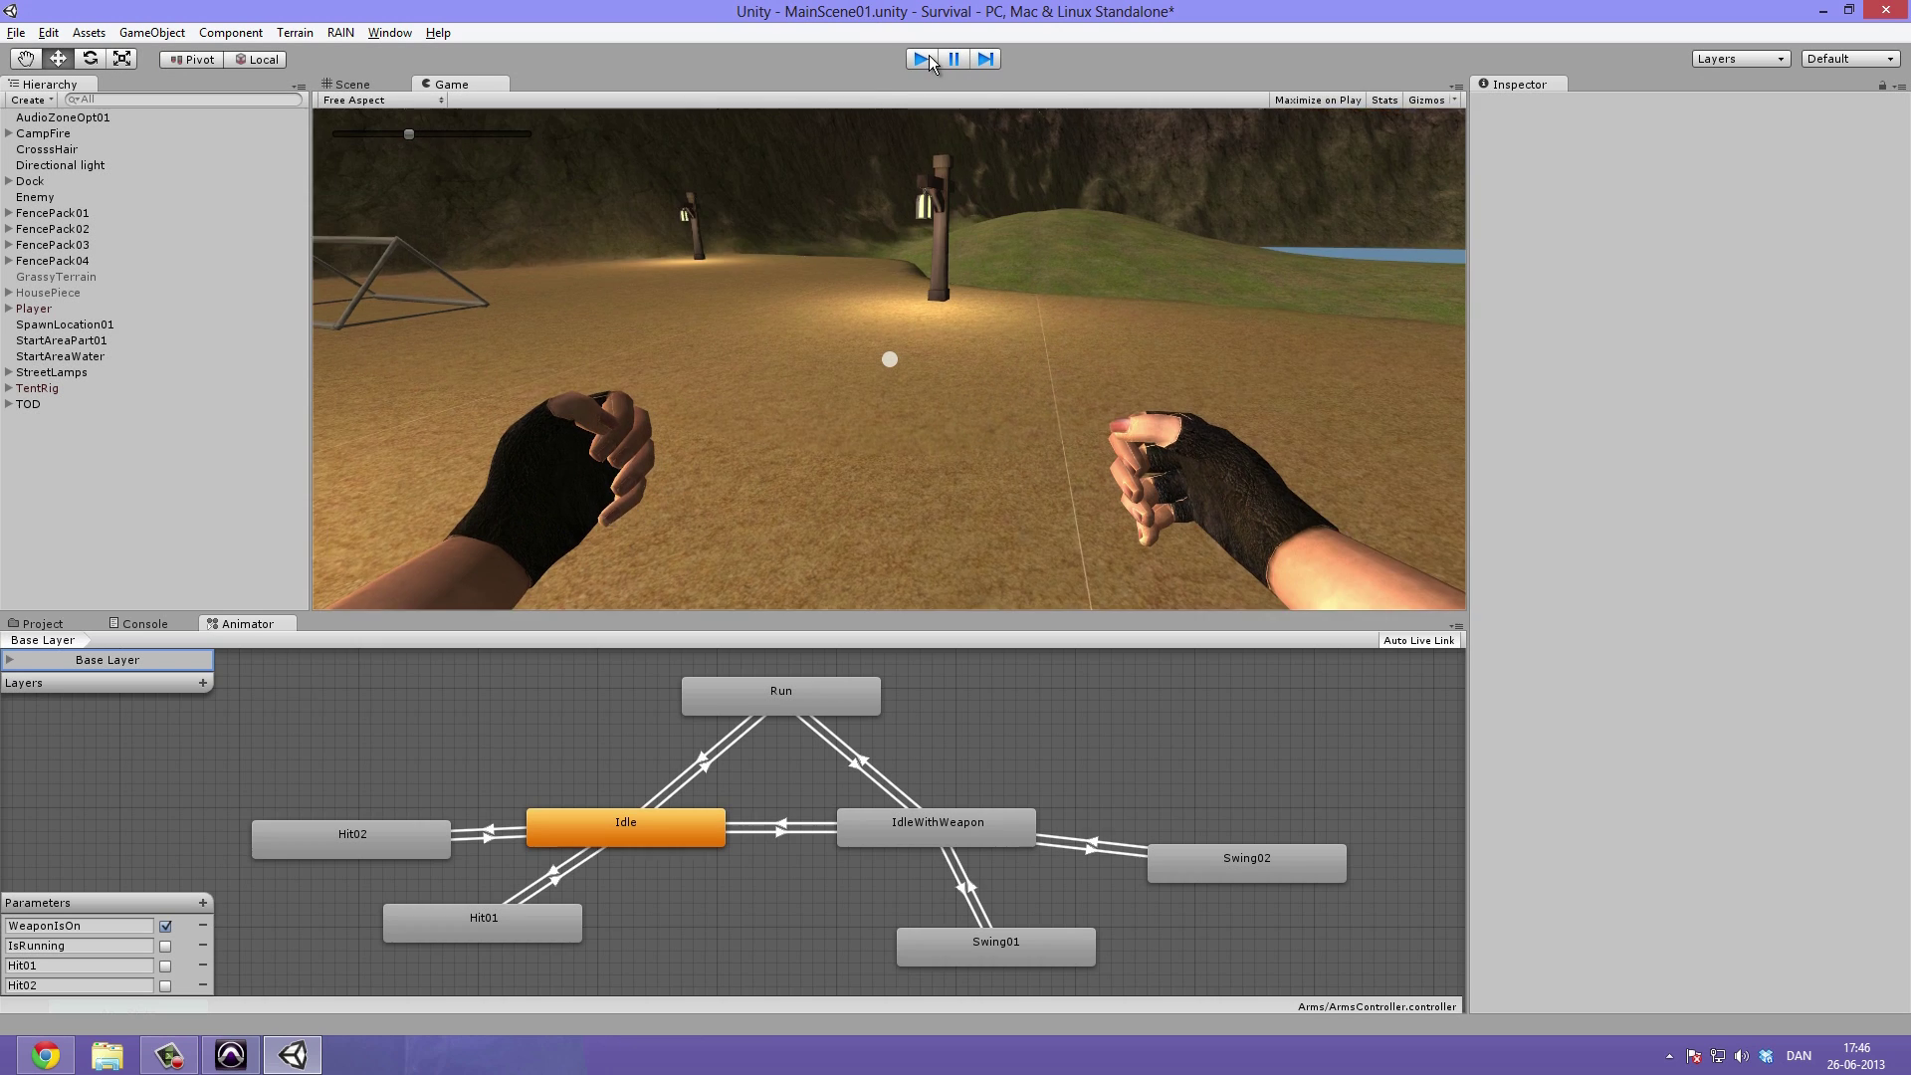
Select Arms05 under the Player's MainCamera and turn off Apply Root Motion on its Animator
click(67, 312)
click(8, 308)
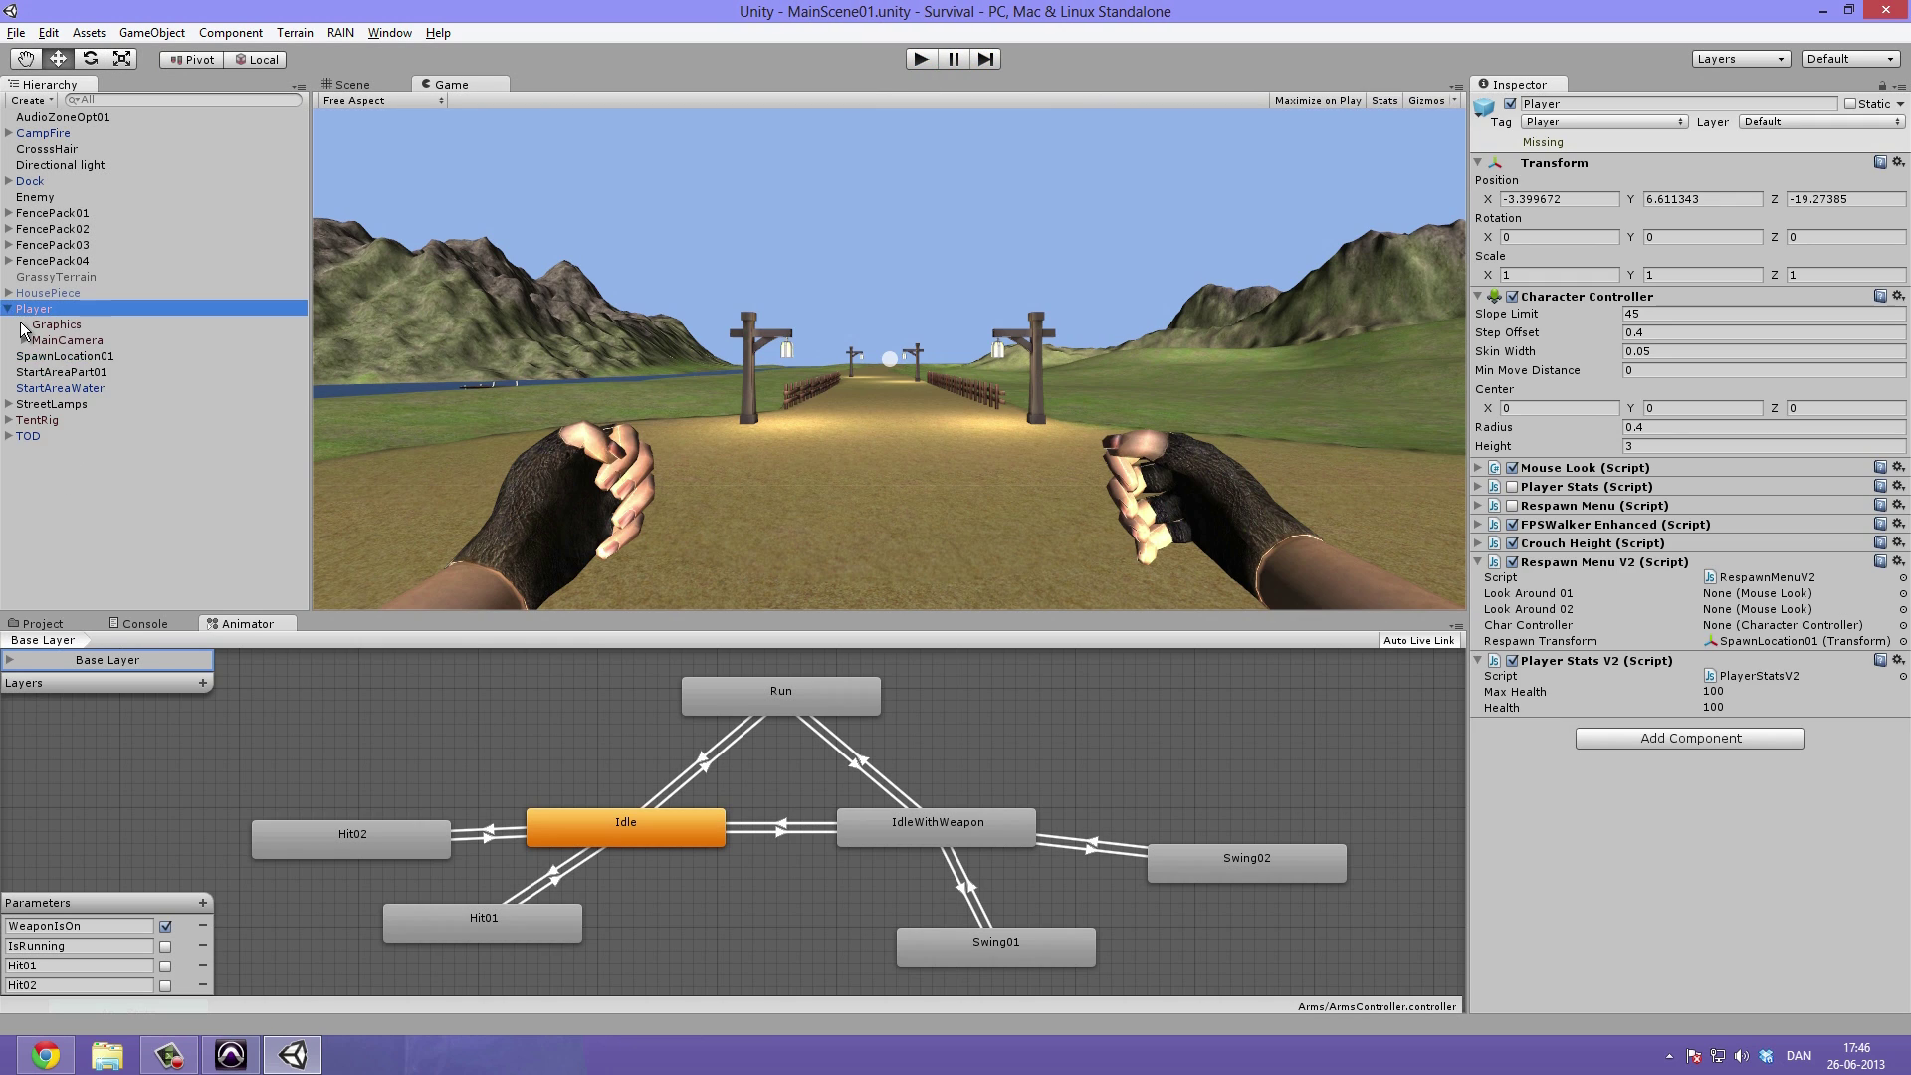
click(44, 341)
click(24, 341)
click(69, 357)
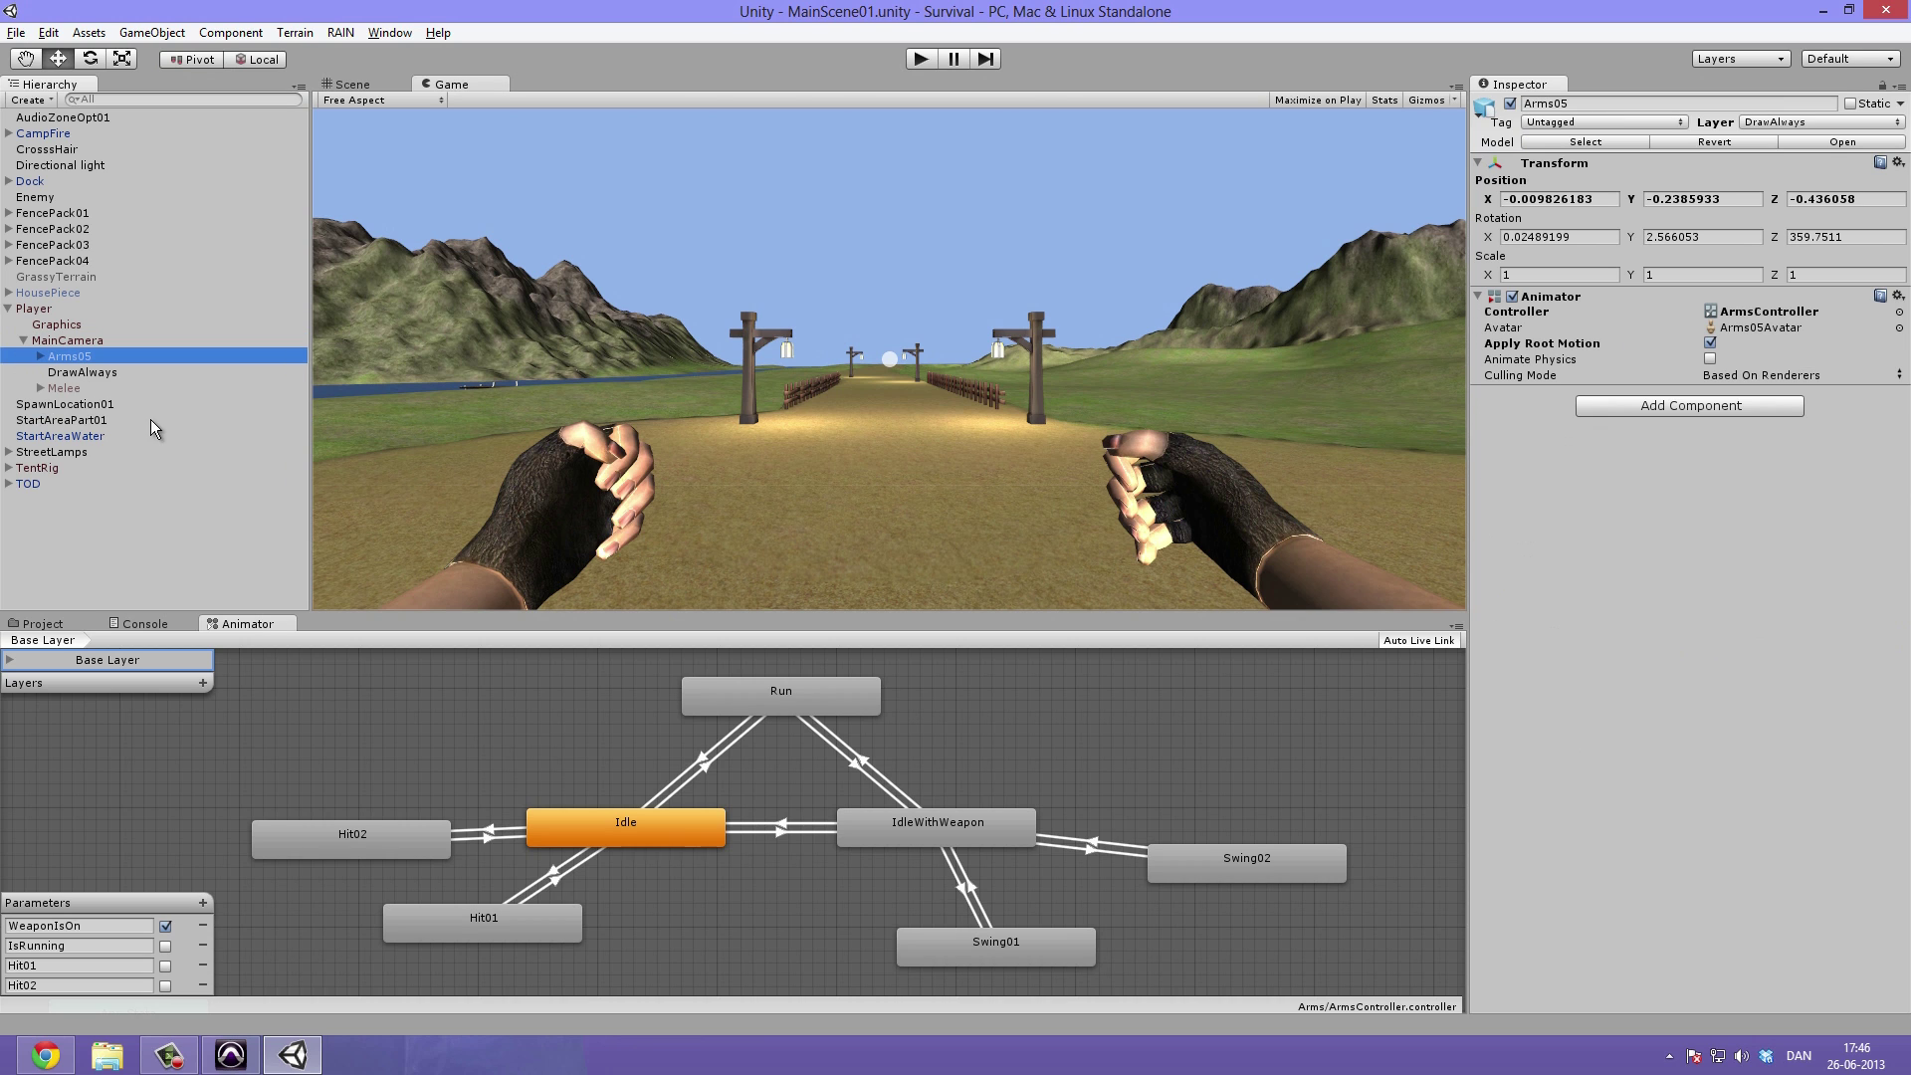
click(1710, 344)
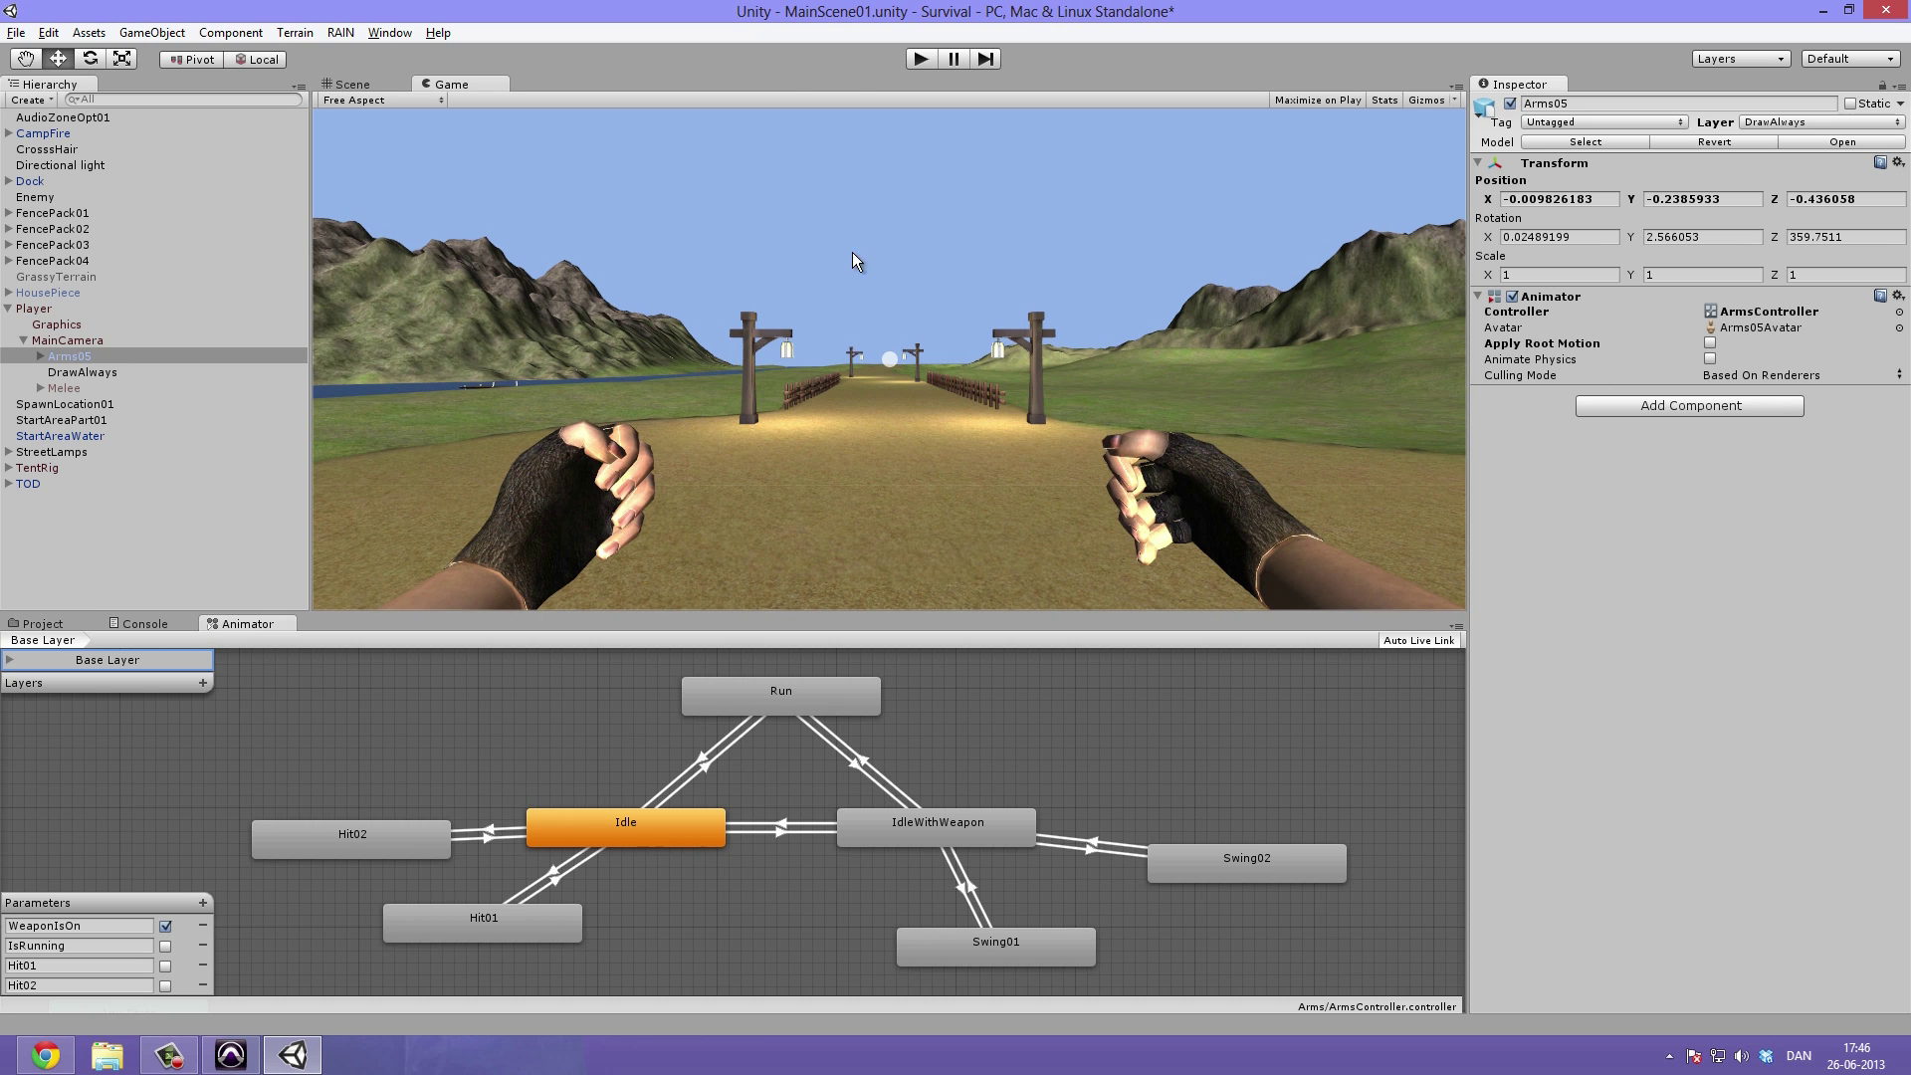
Run the game, test both weapon swings by toggling Hit01 and Hit02 on and off, and stop it
click(920, 58)
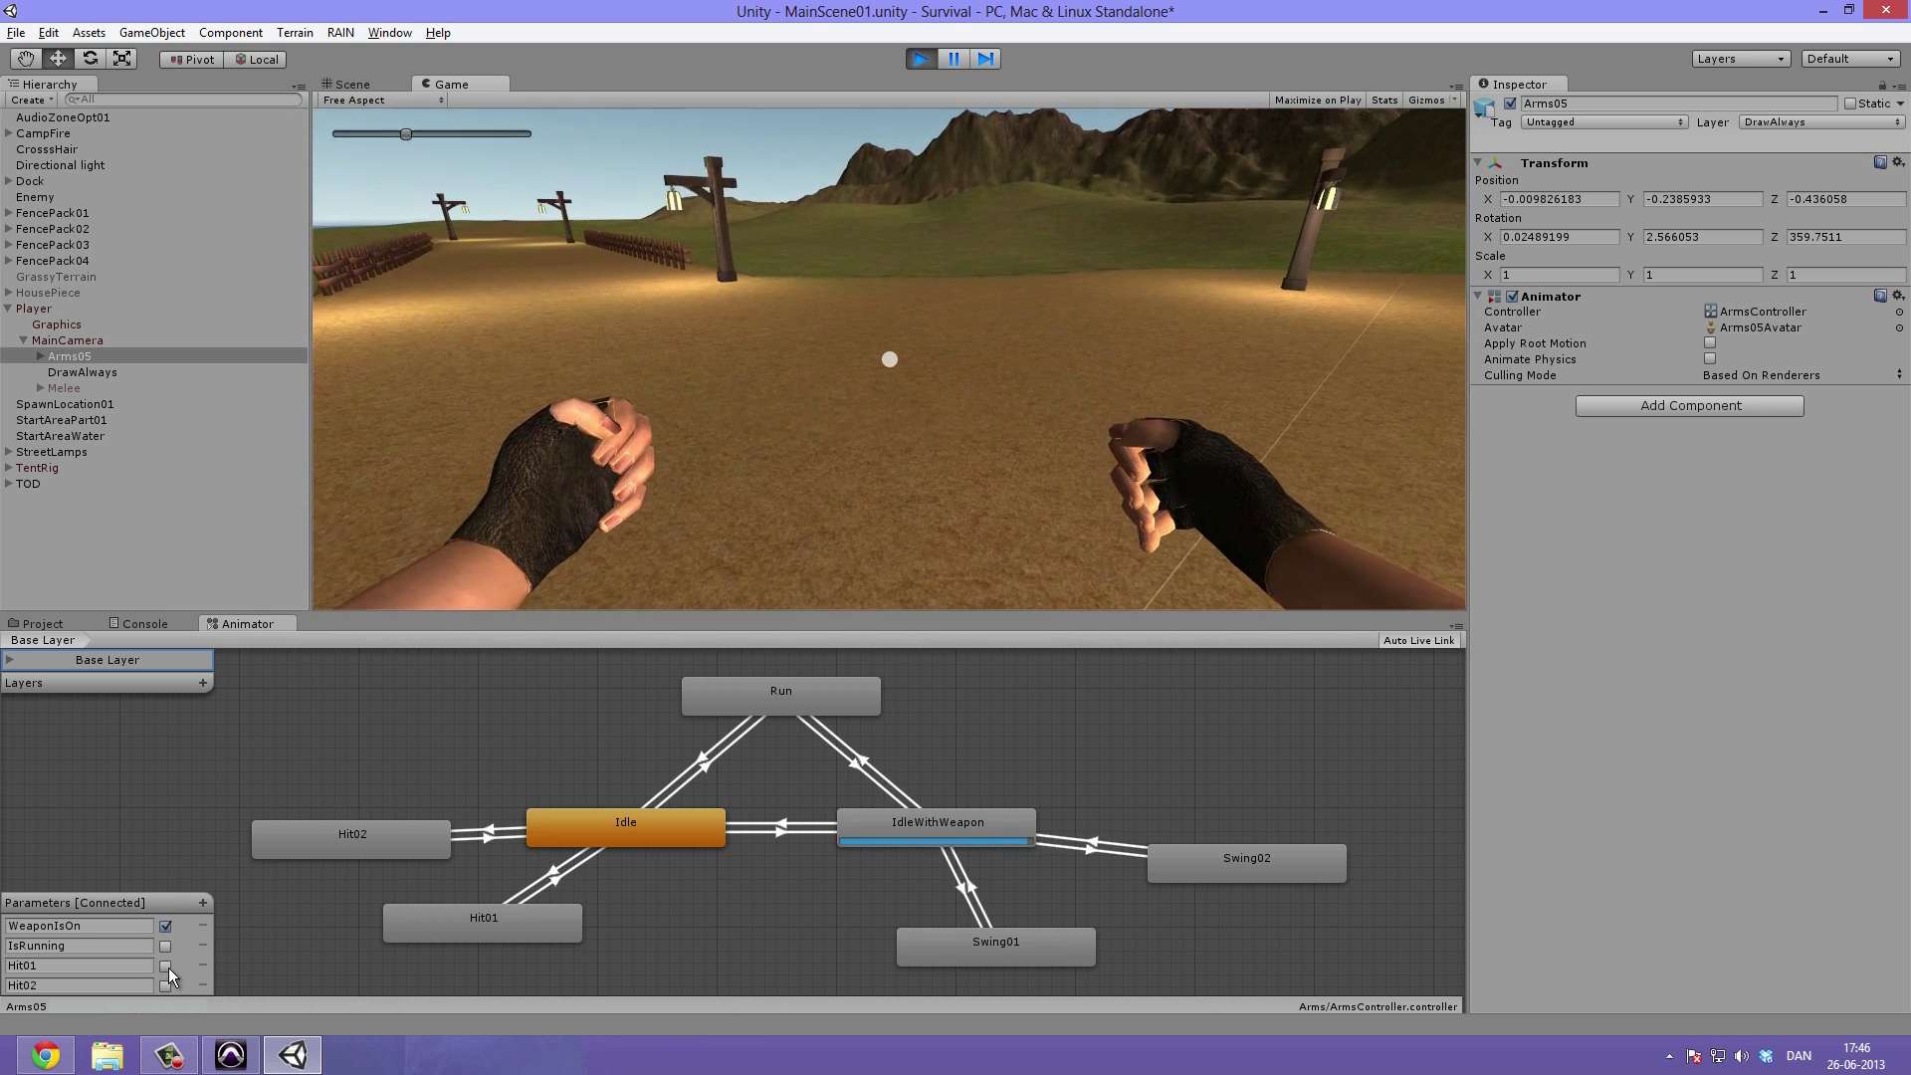
click(165, 965)
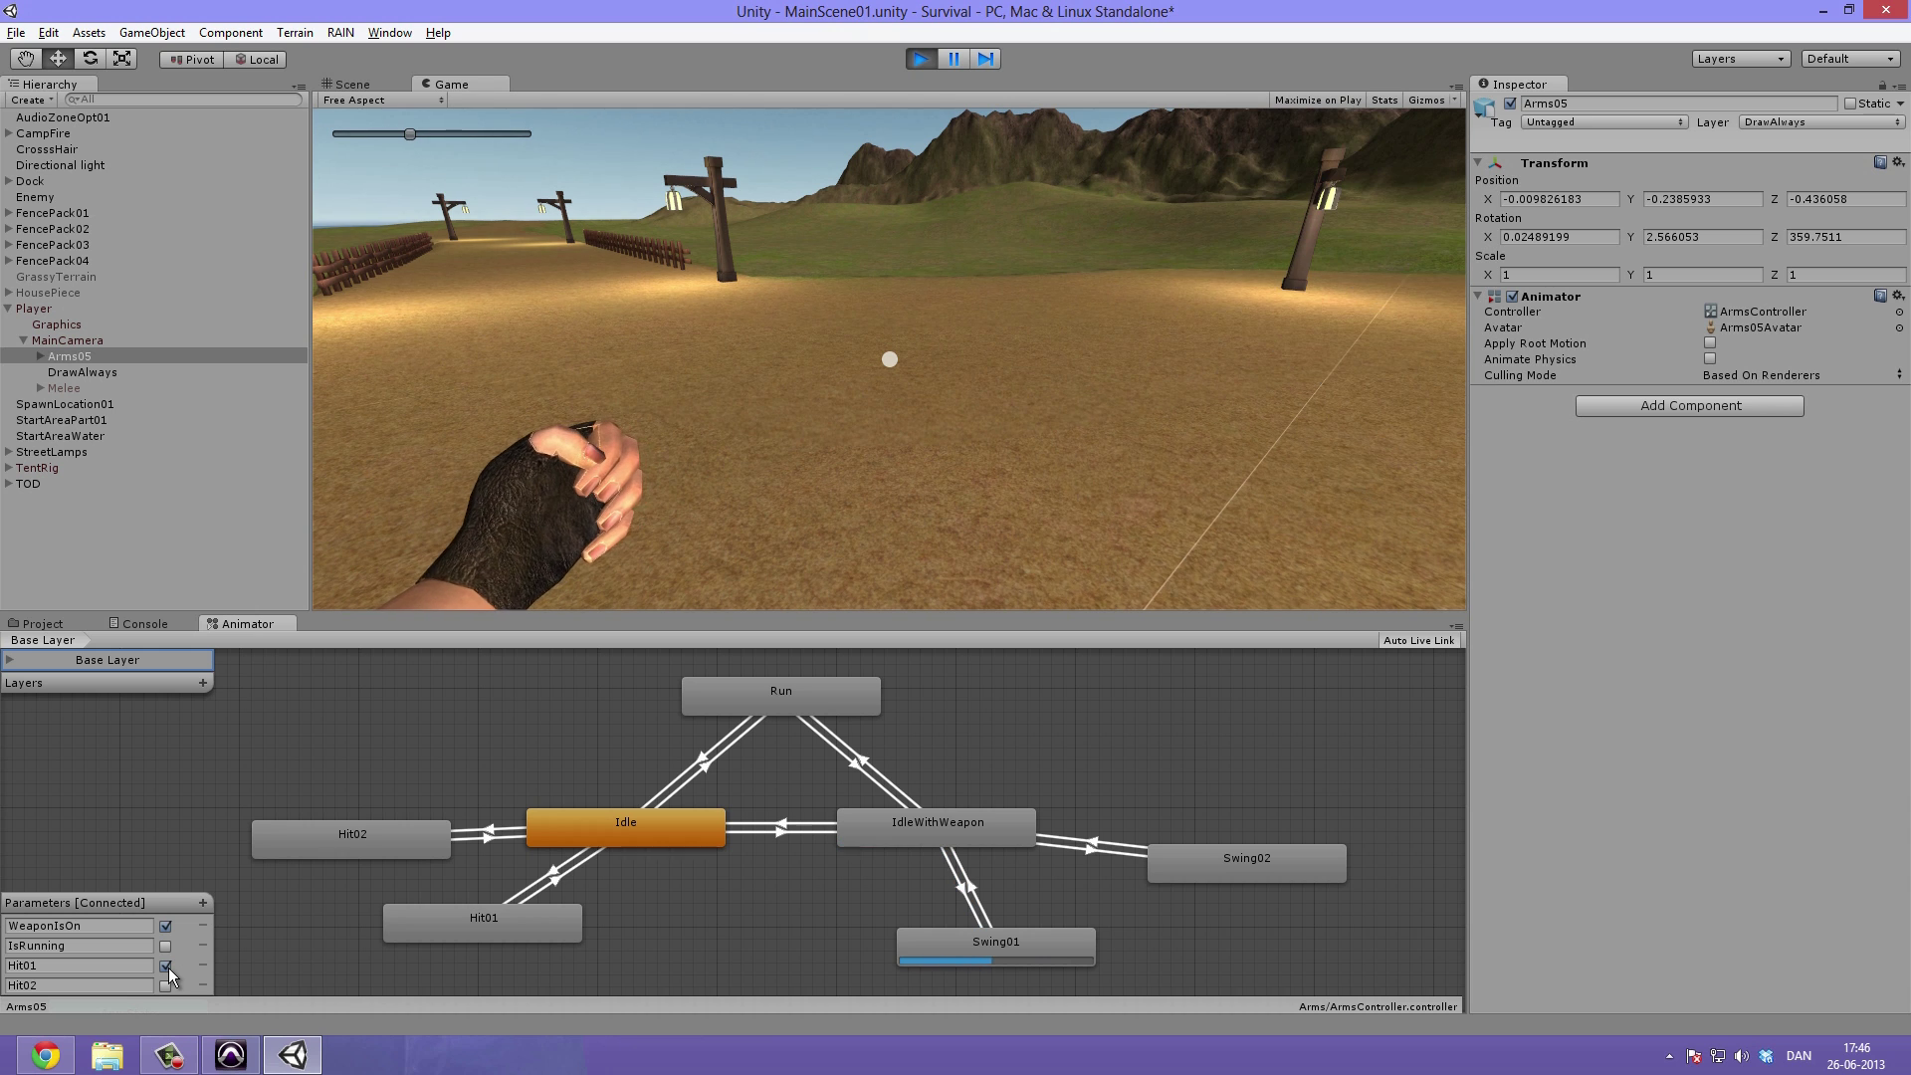
click(165, 965)
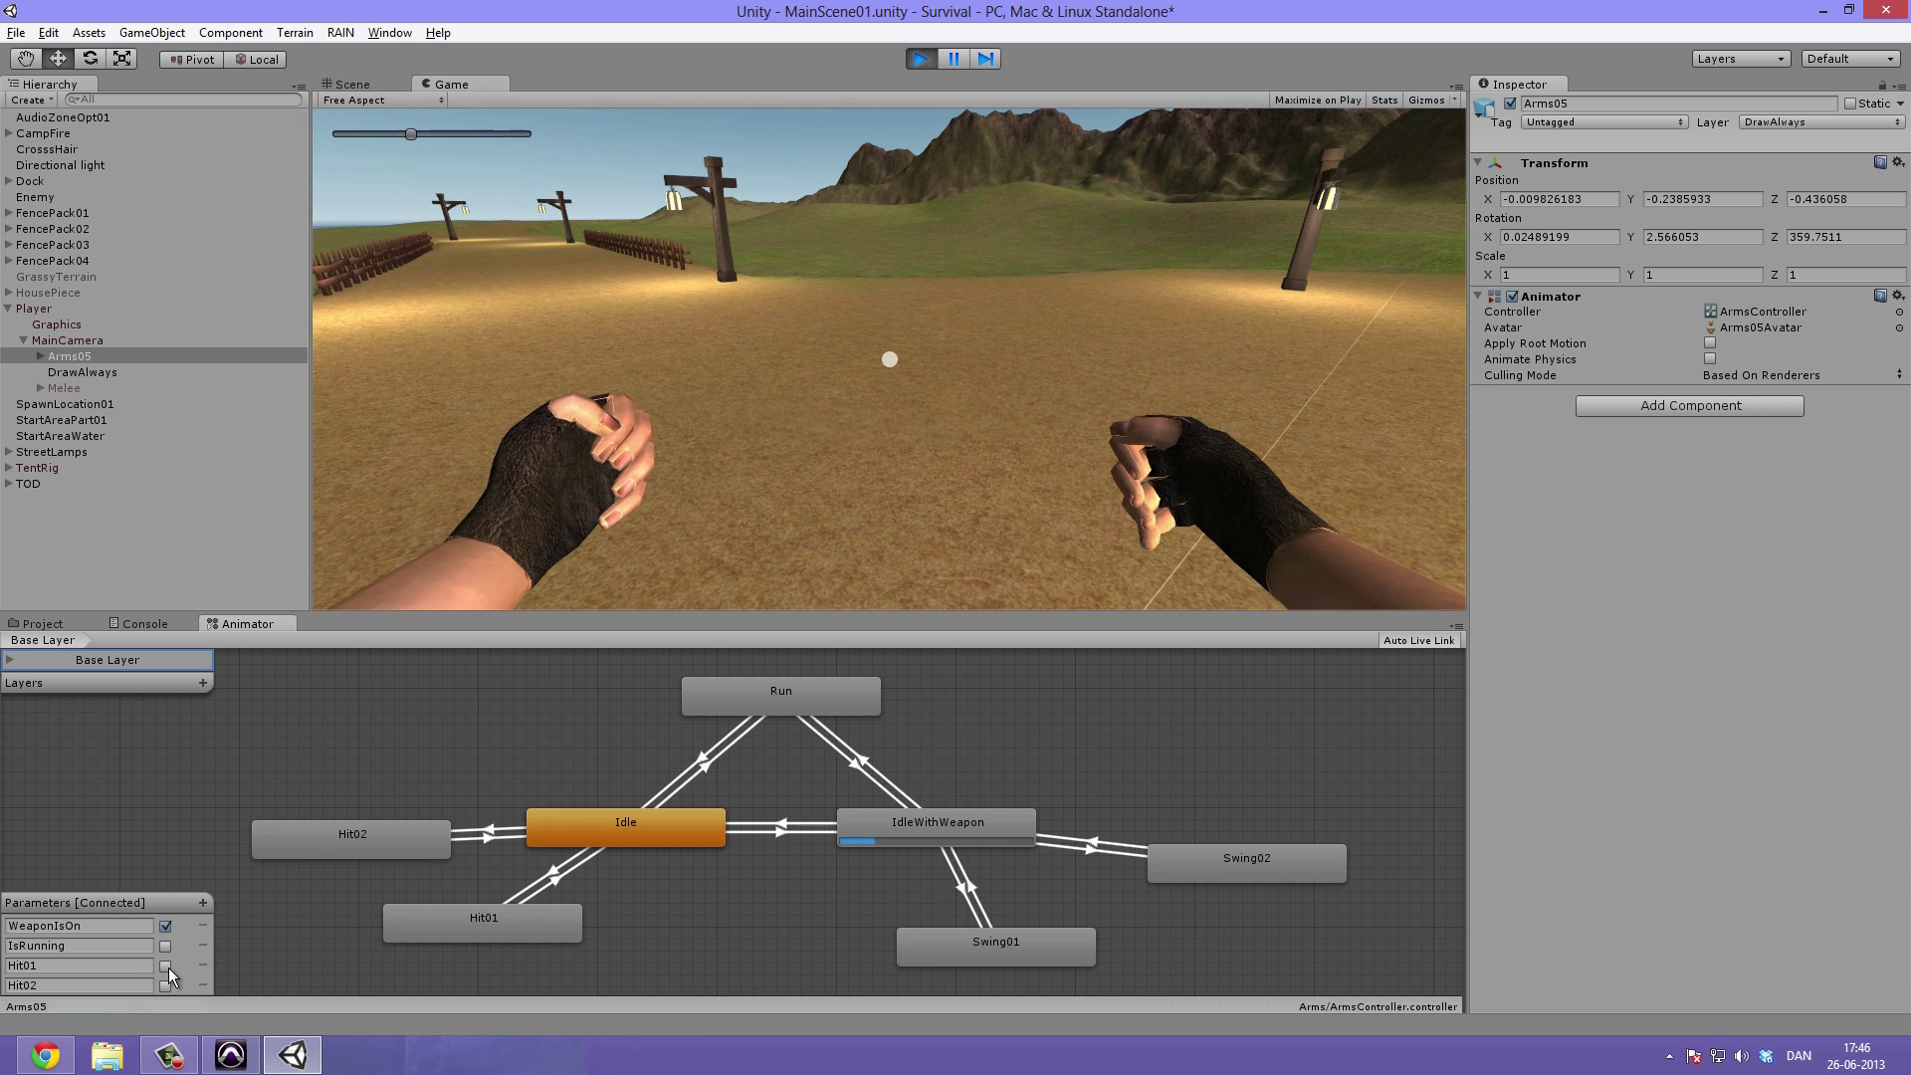
click(165, 965)
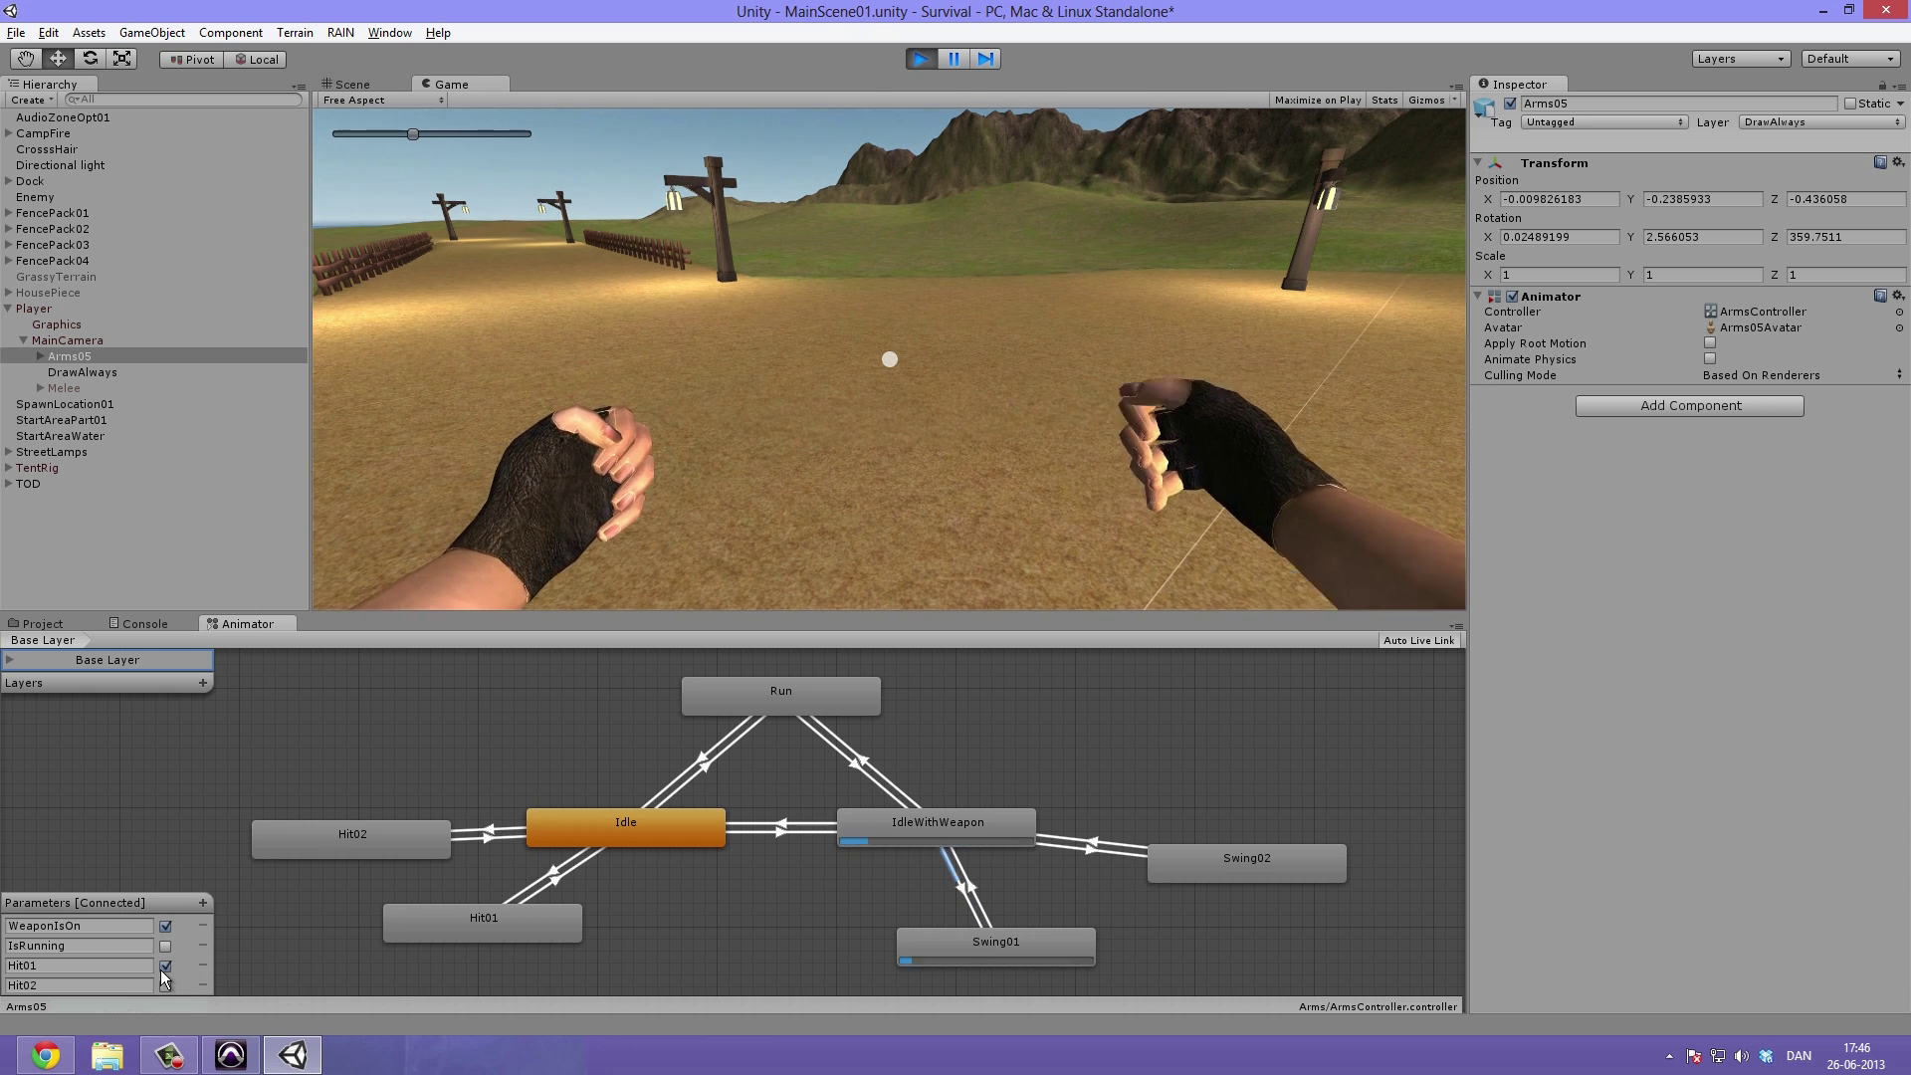
click(165, 966)
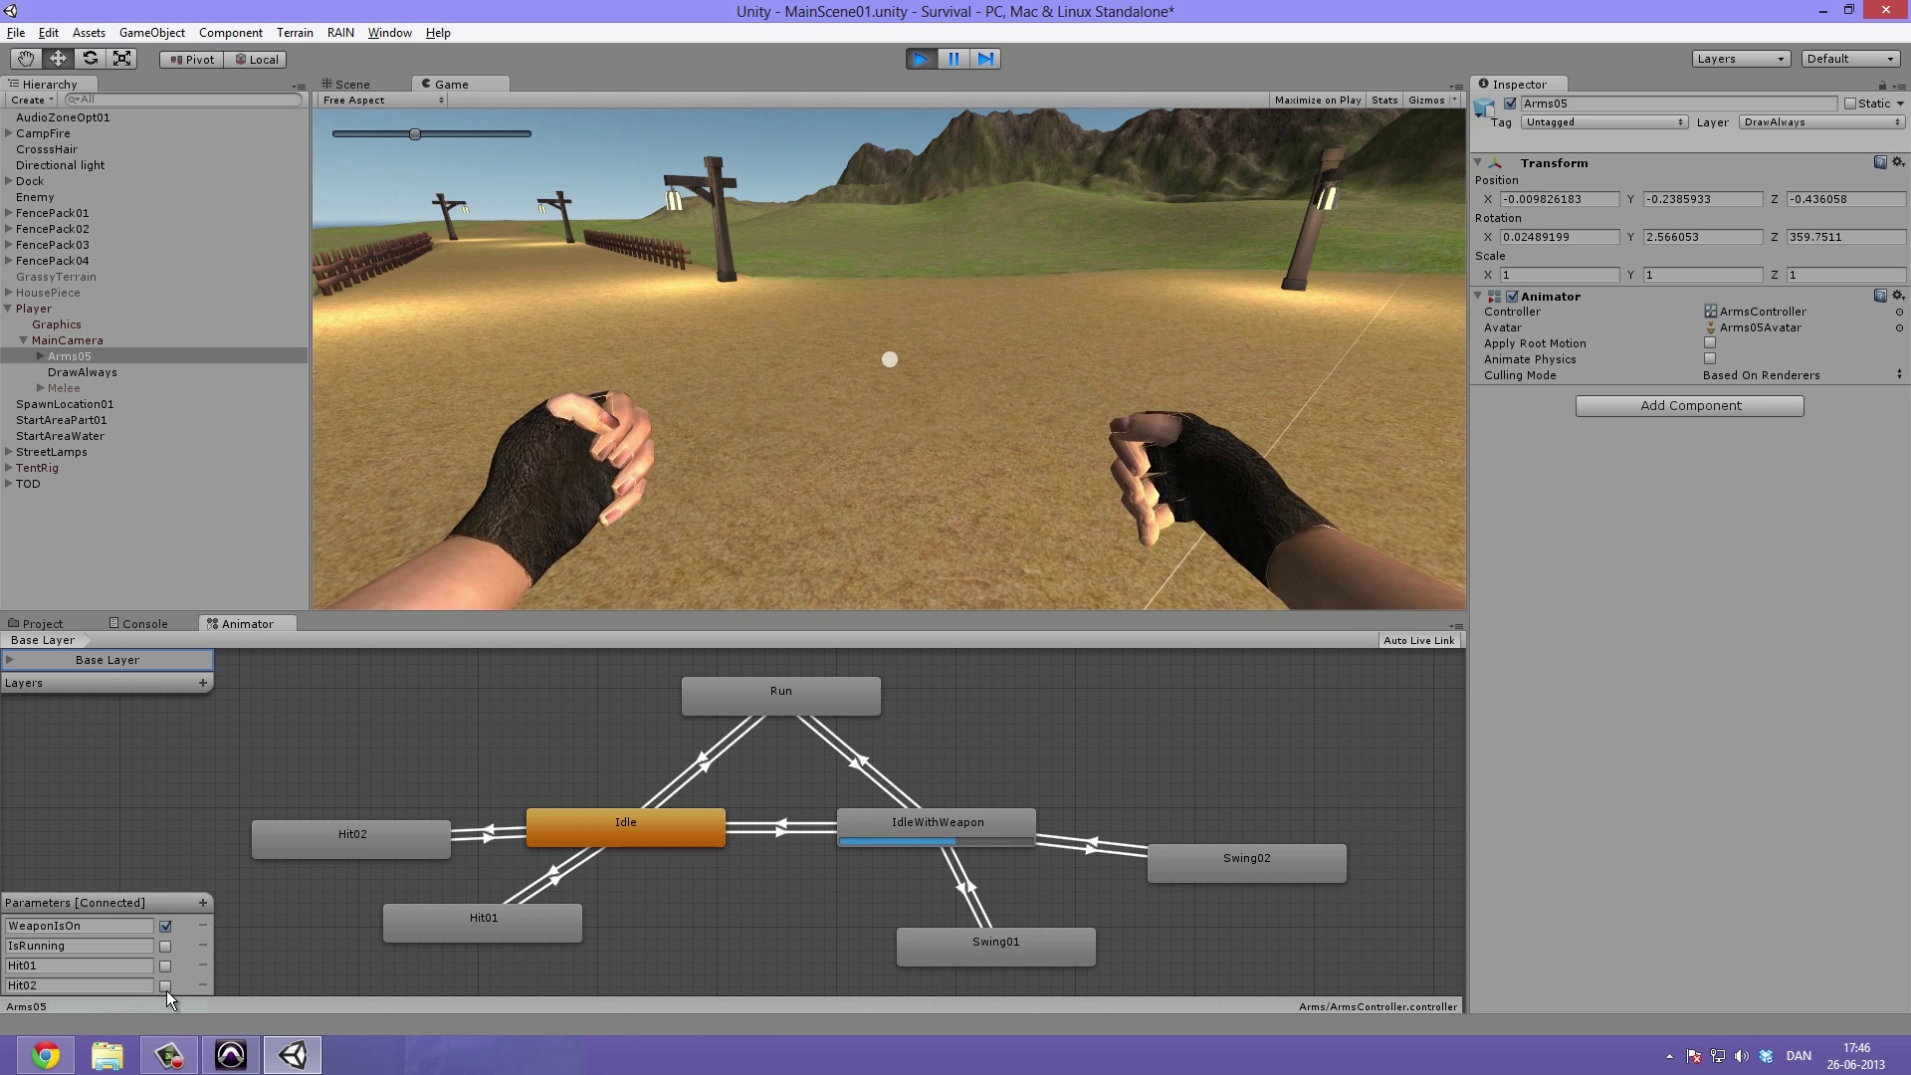
click(165, 987)
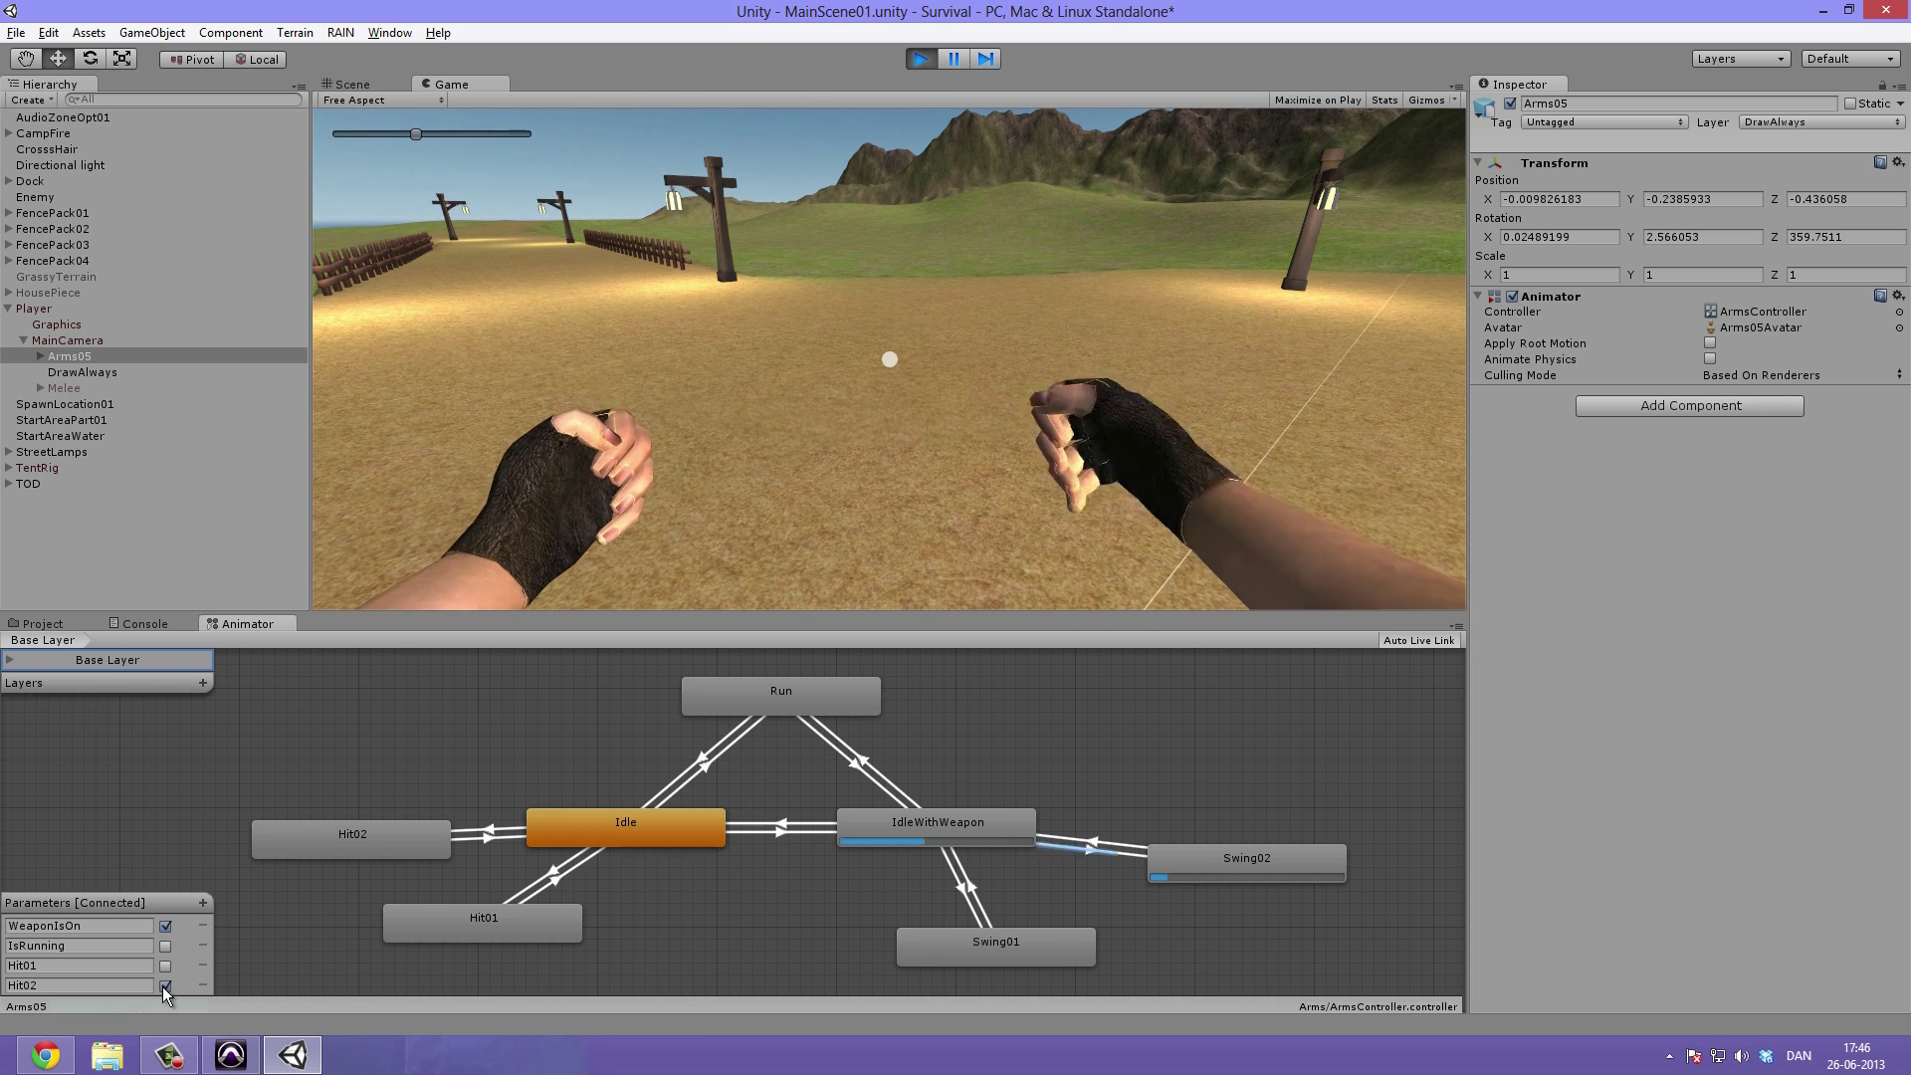
click(164, 987)
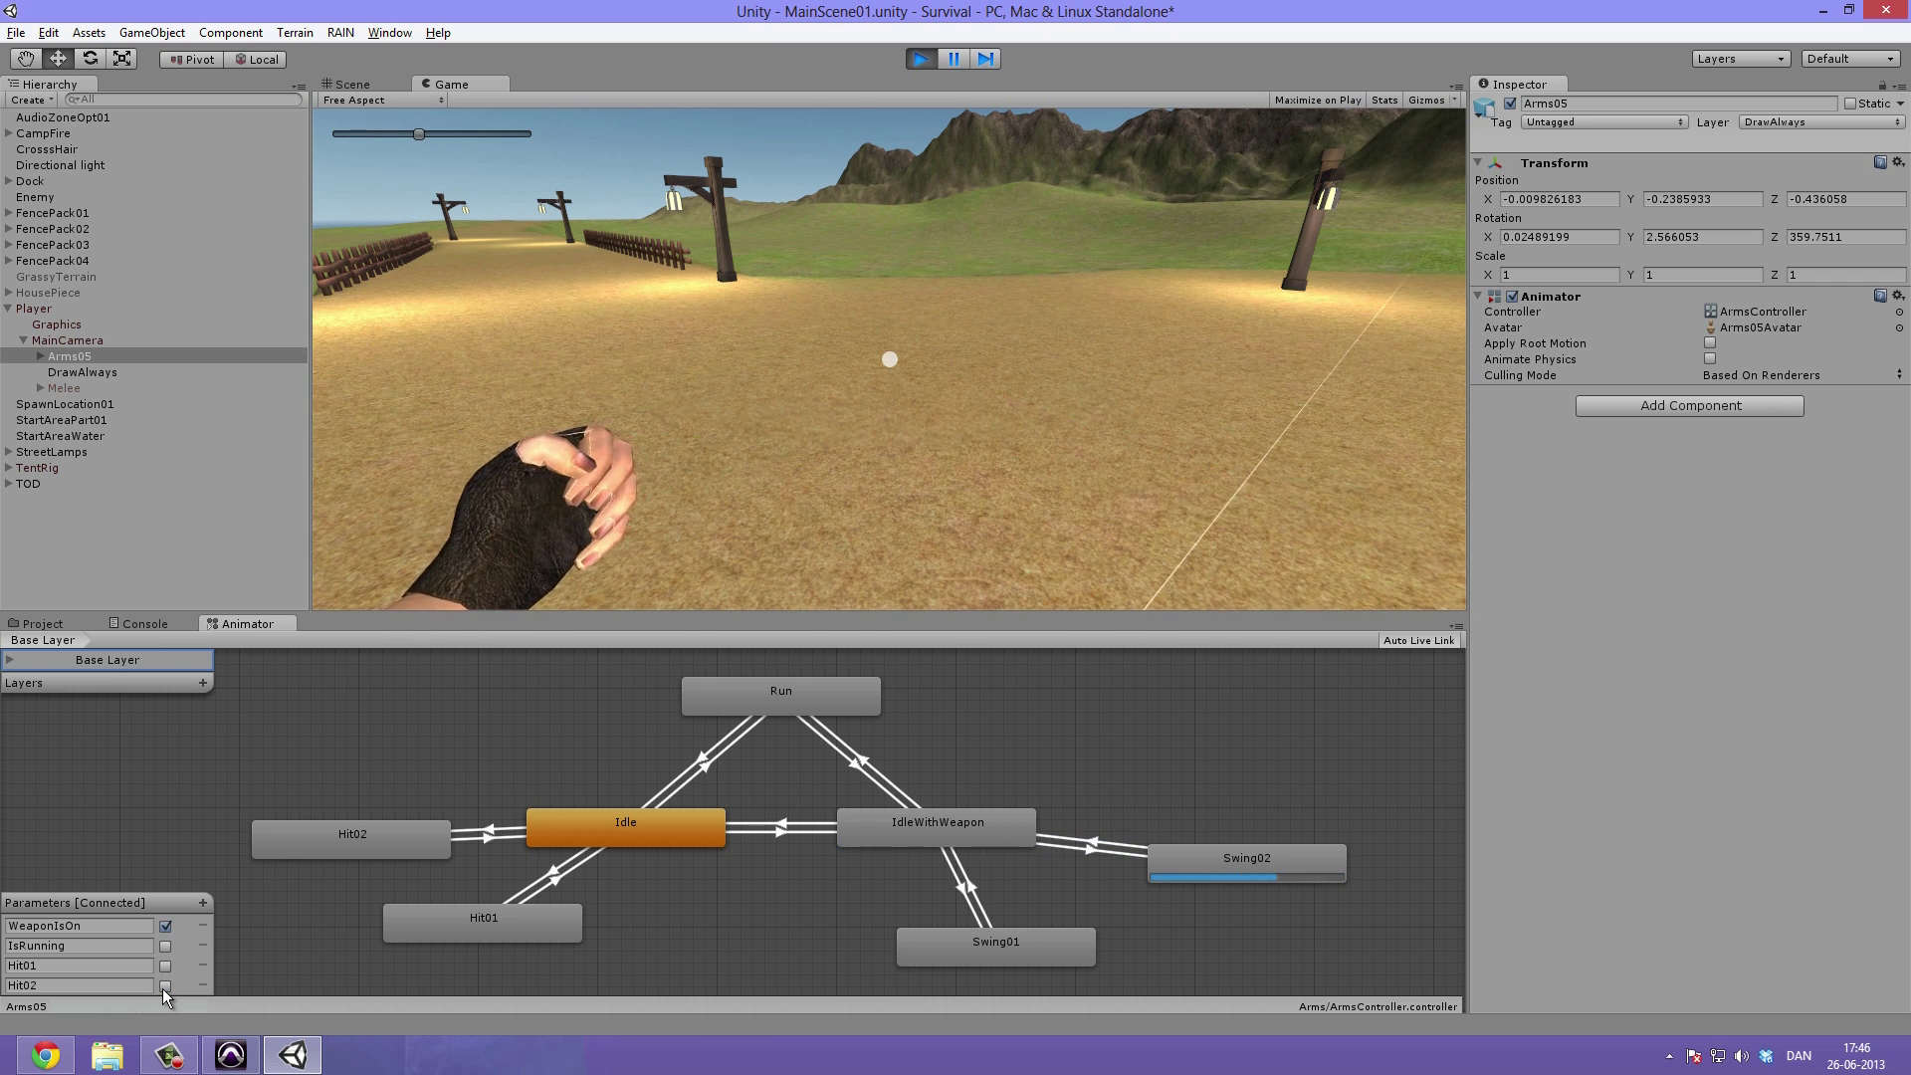
key(ctrl+p)
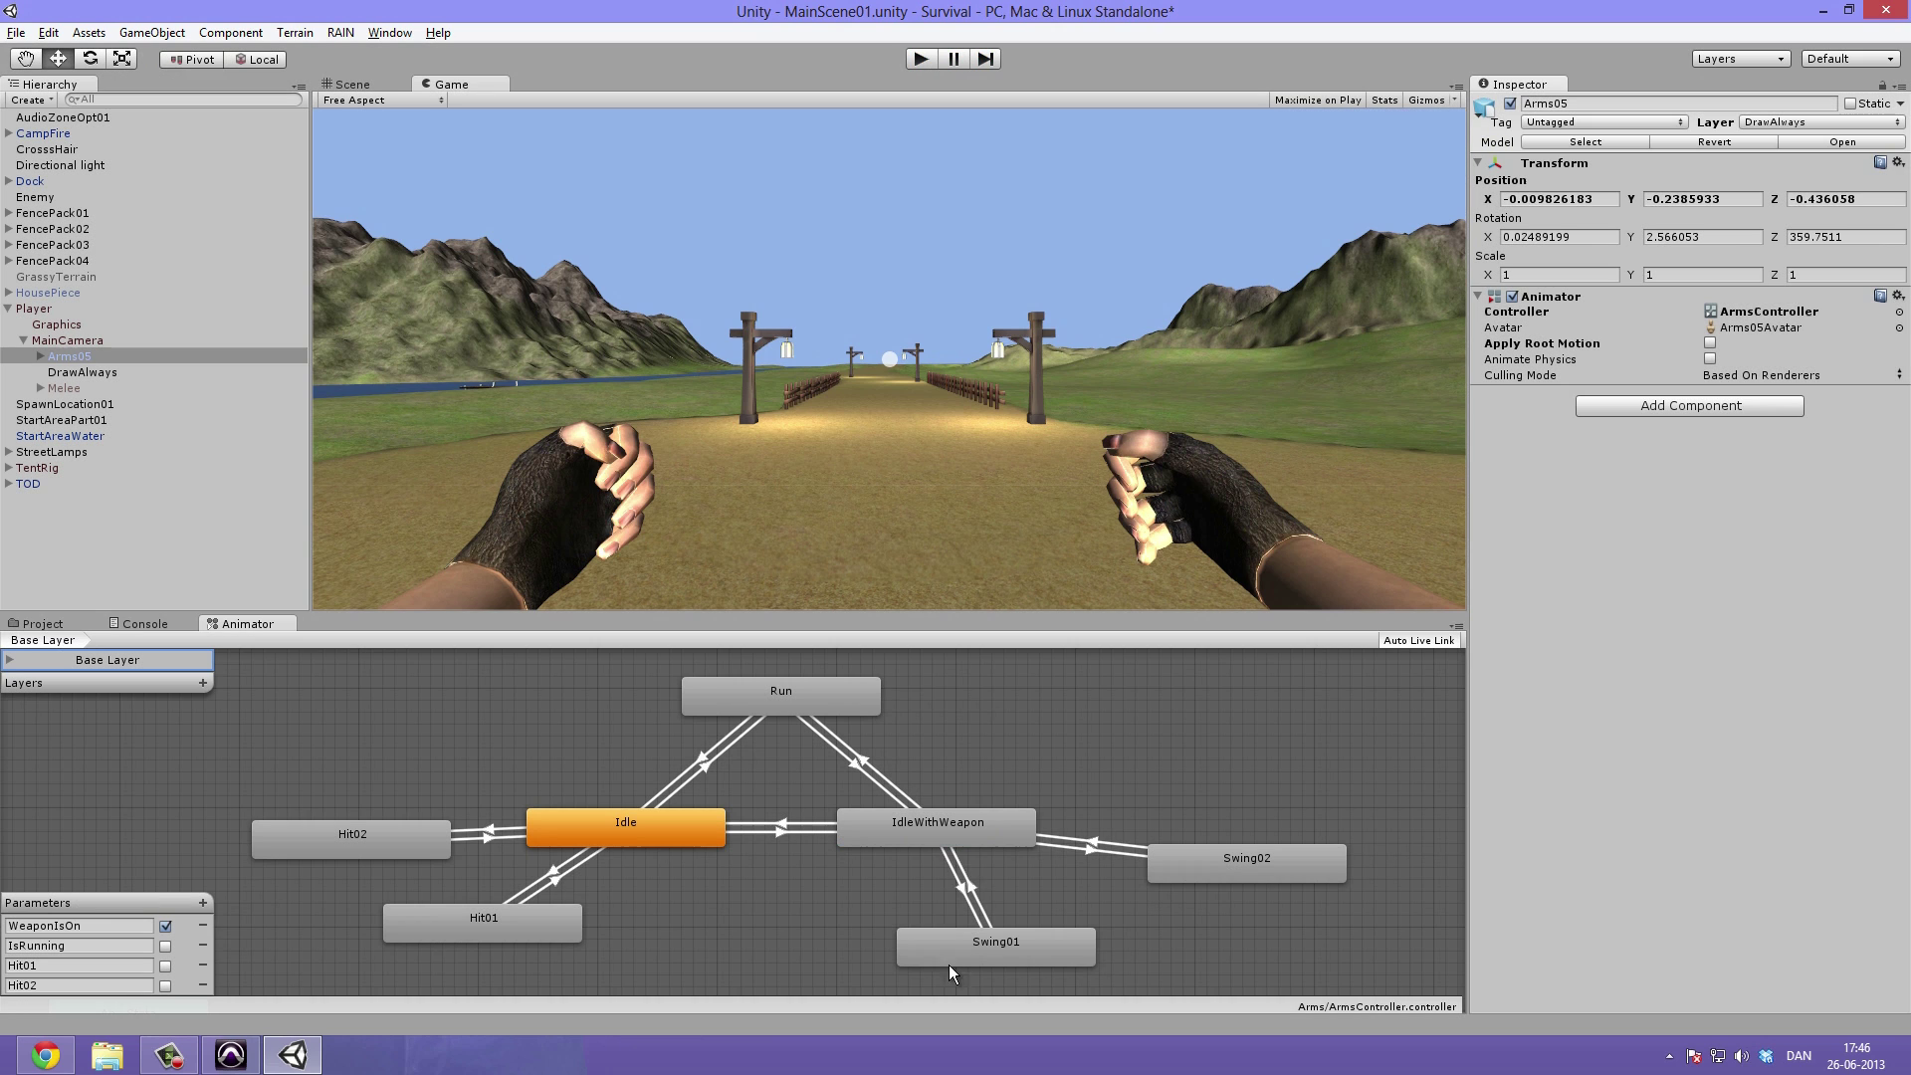
Shorten the blend durations of the Swing01-to-IdleWithWeapon and Swing02-to-IdleWithWeapon transitions
click(970, 889)
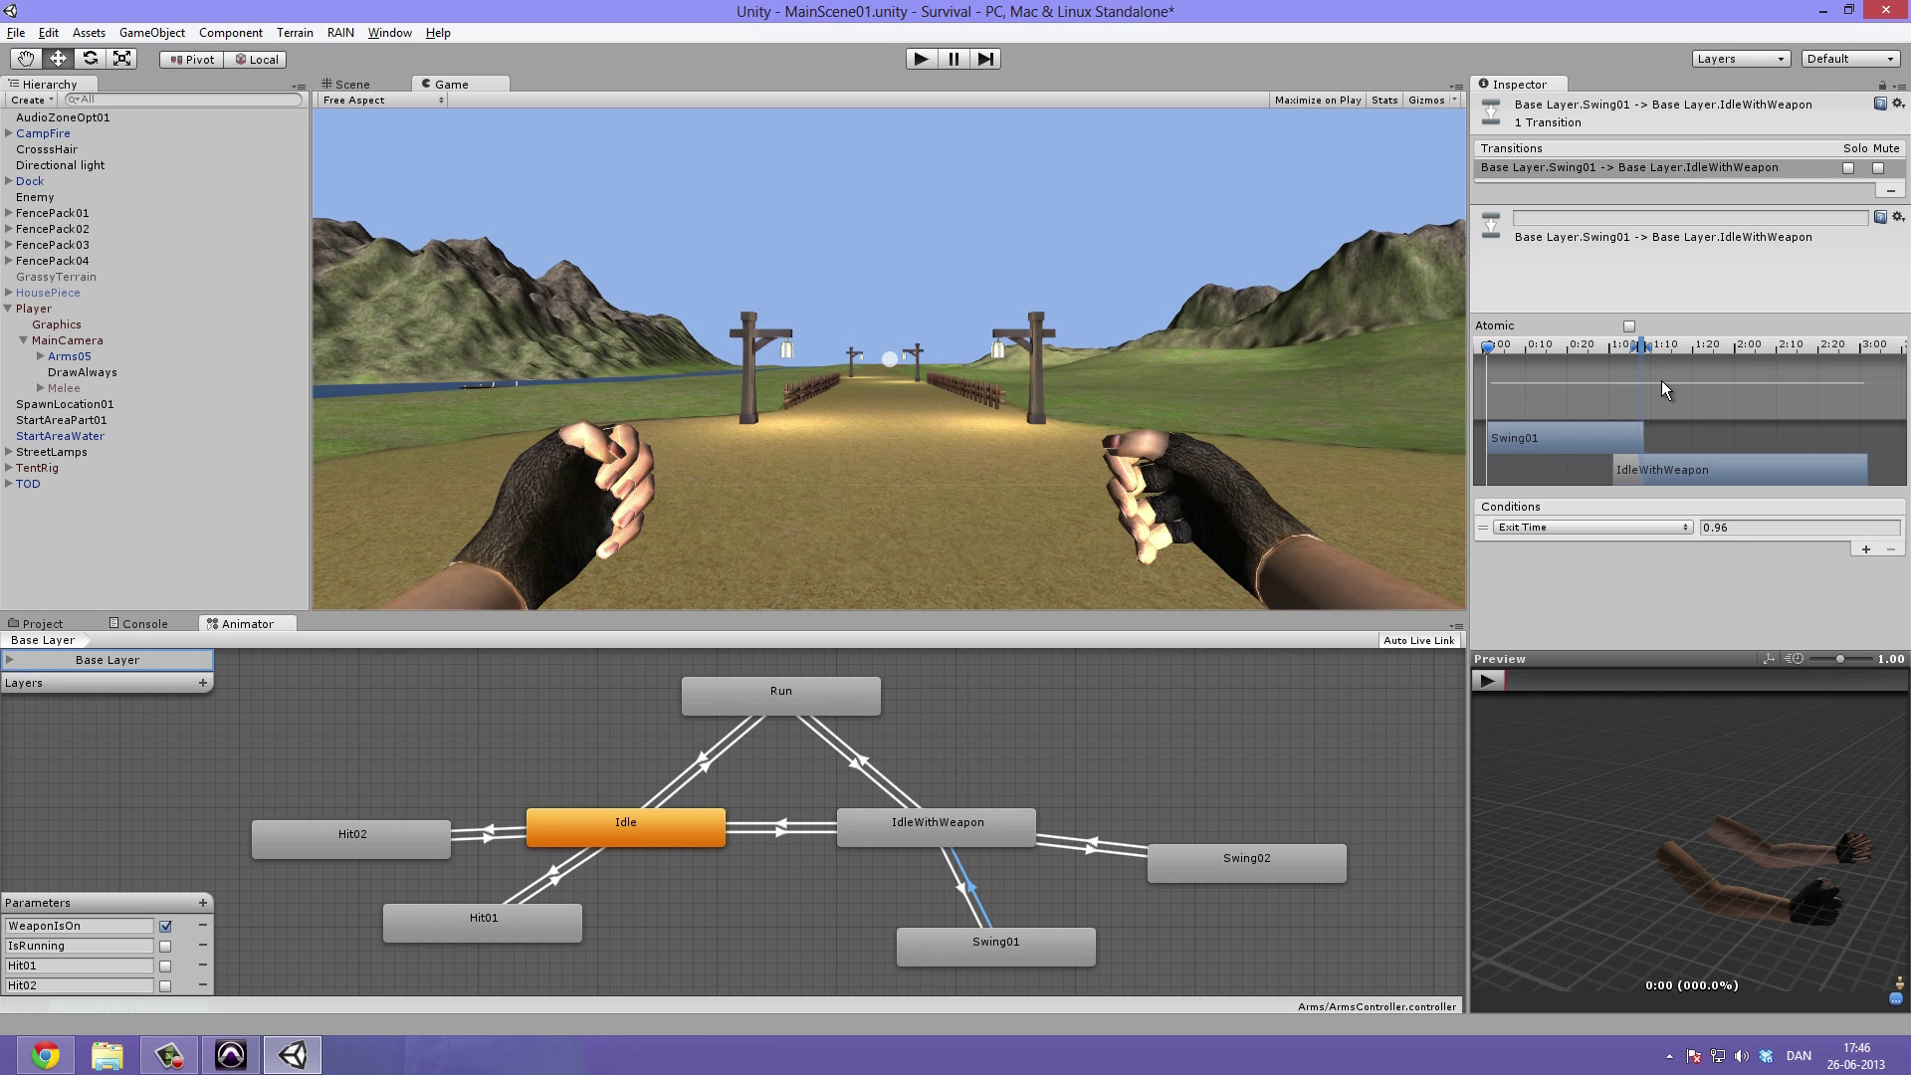
drag(1642, 354, 1618, 360)
click(1093, 844)
drag(1614, 352, 1602, 359)
click(1025, 784)
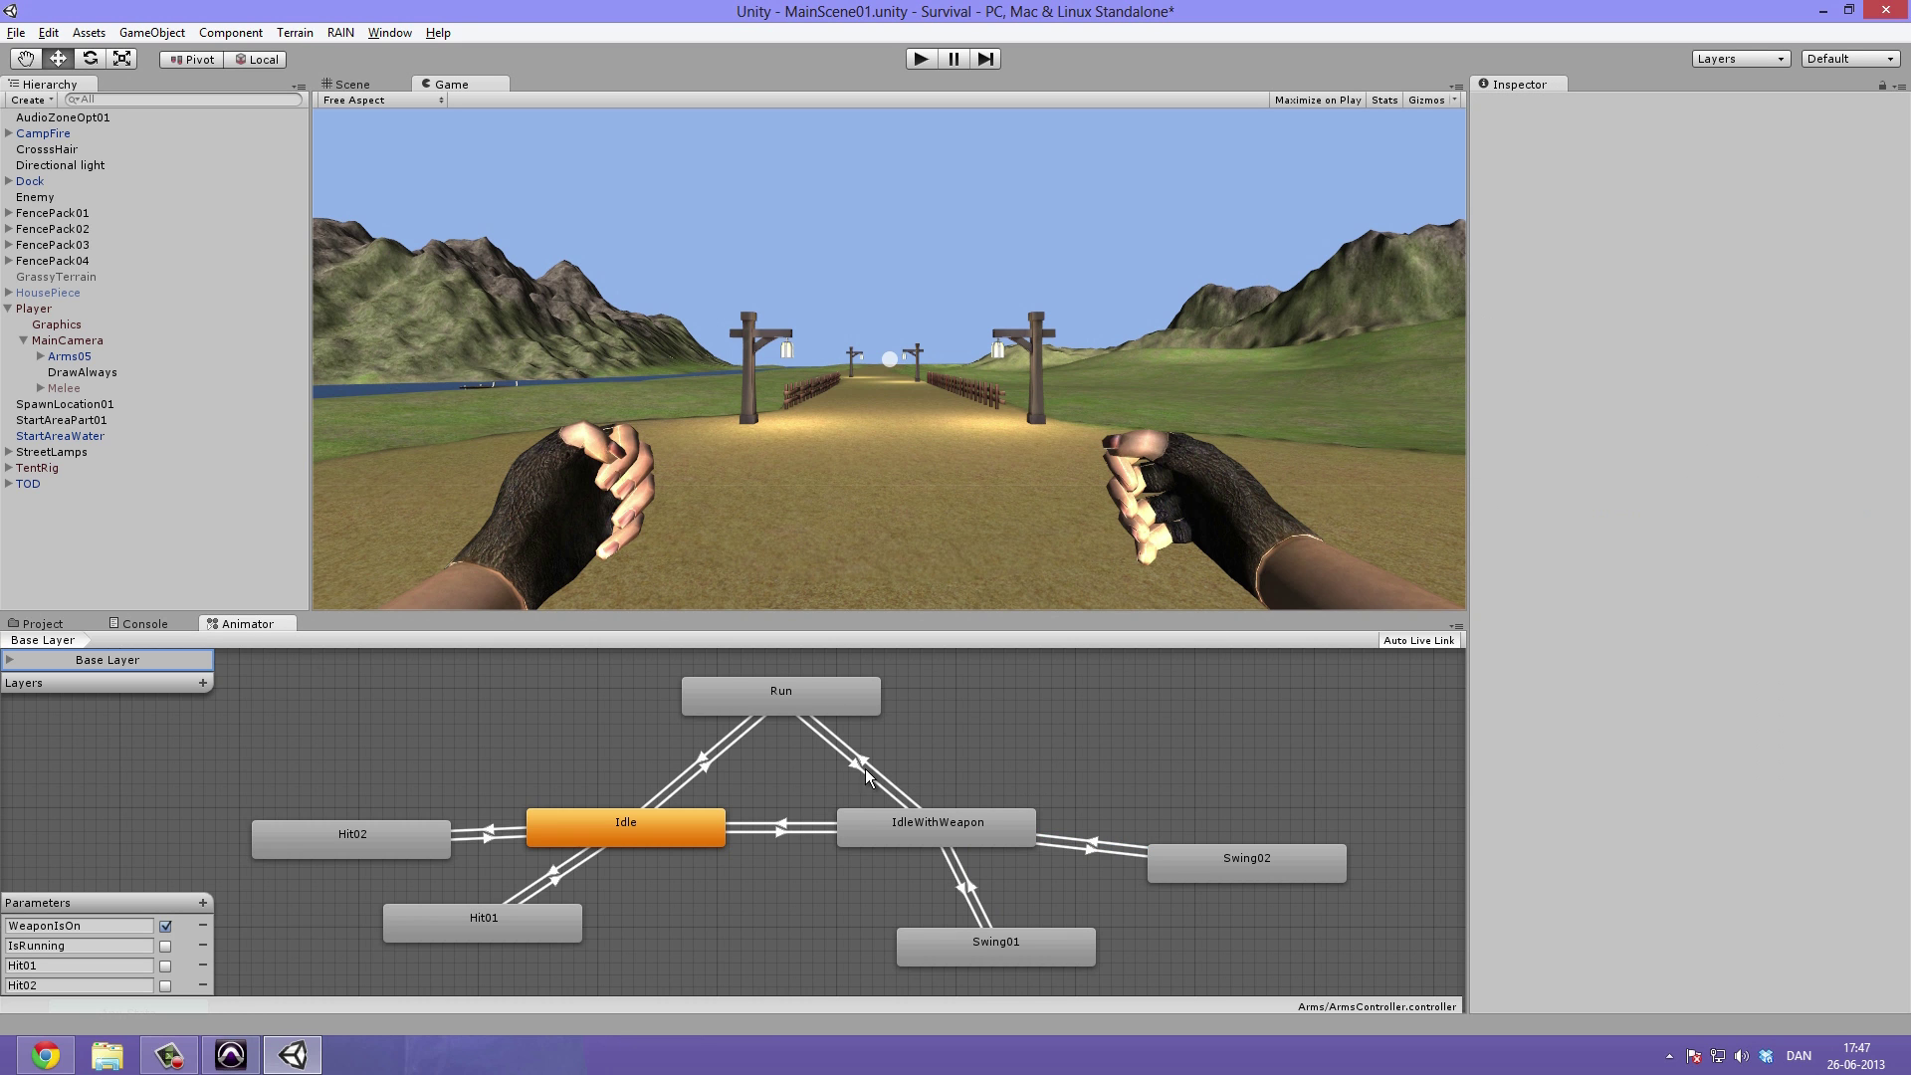
Move Arms05 forward in the scene to Z about -0.30, run the game briefly and stop it
click(70, 356)
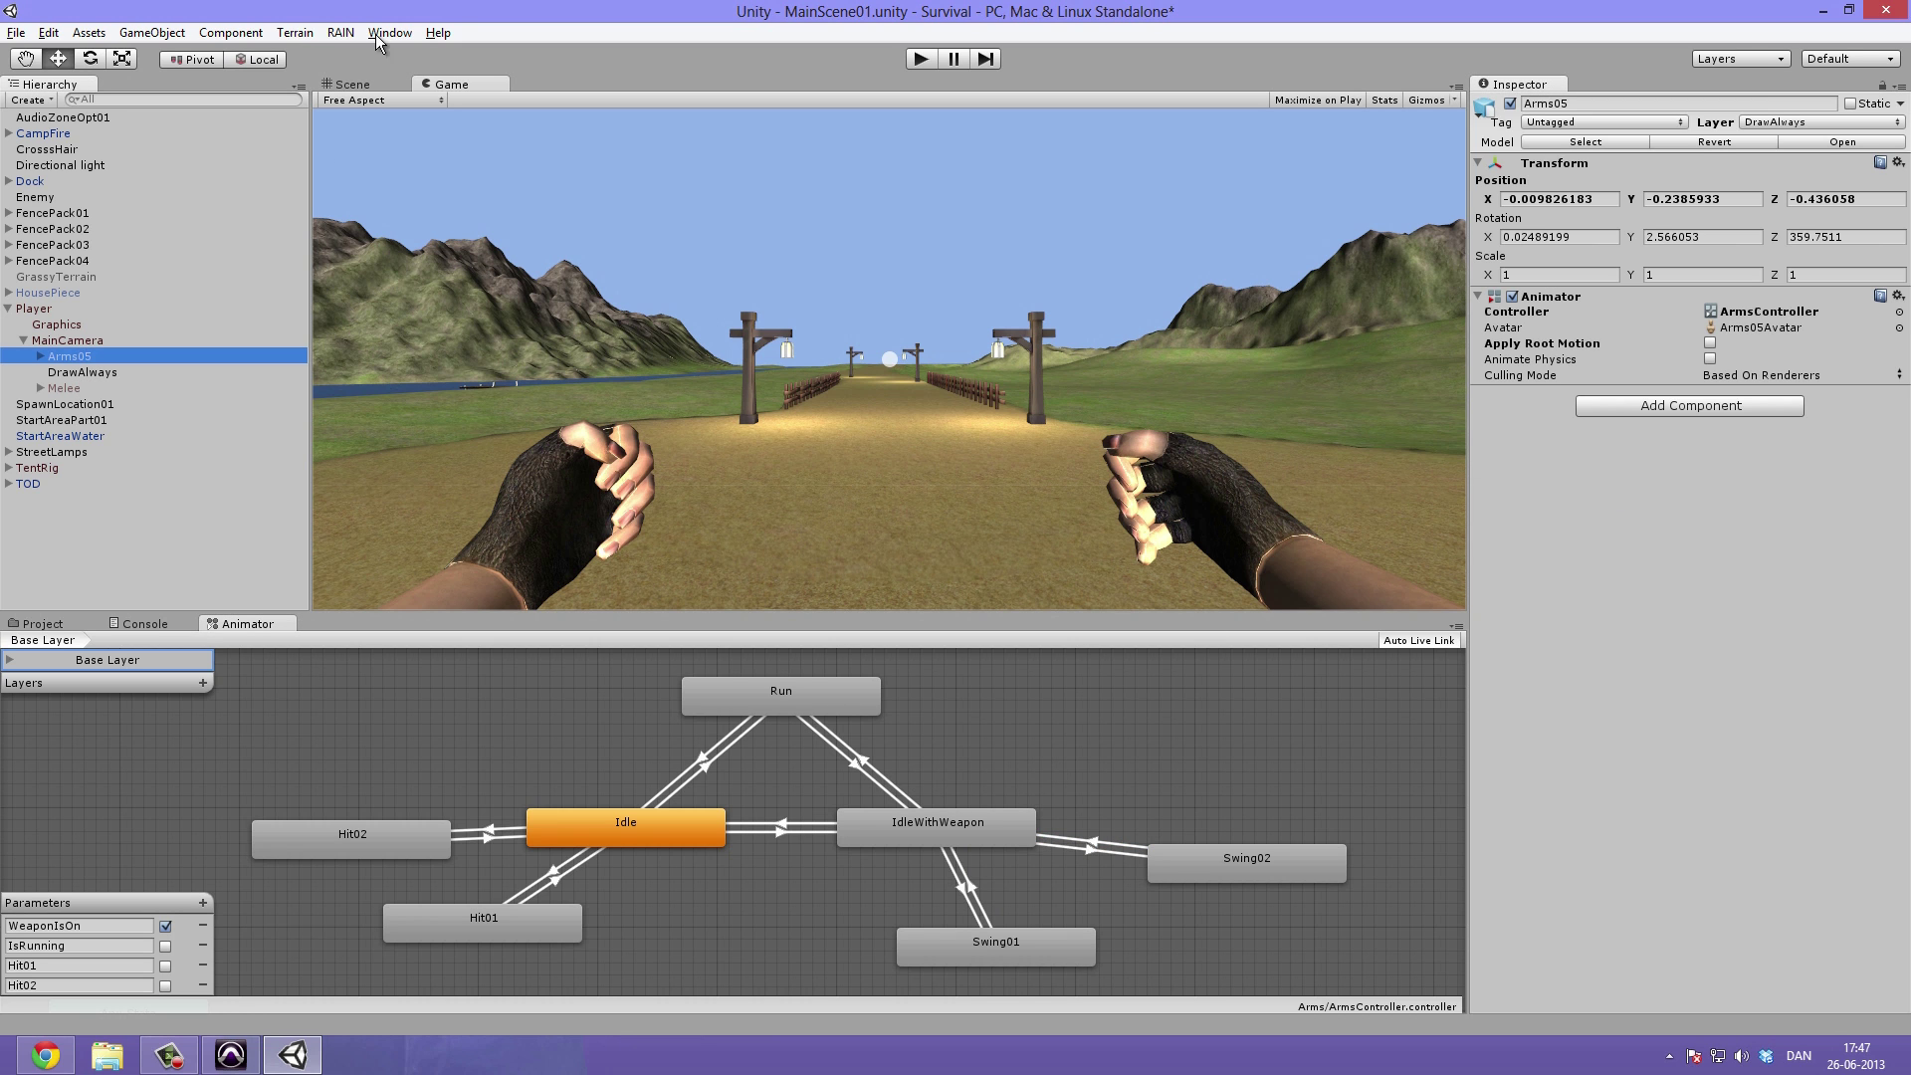
click(367, 89)
alt+drag(983, 485, 939, 393)
alt+drag(603, 353, 623, 213)
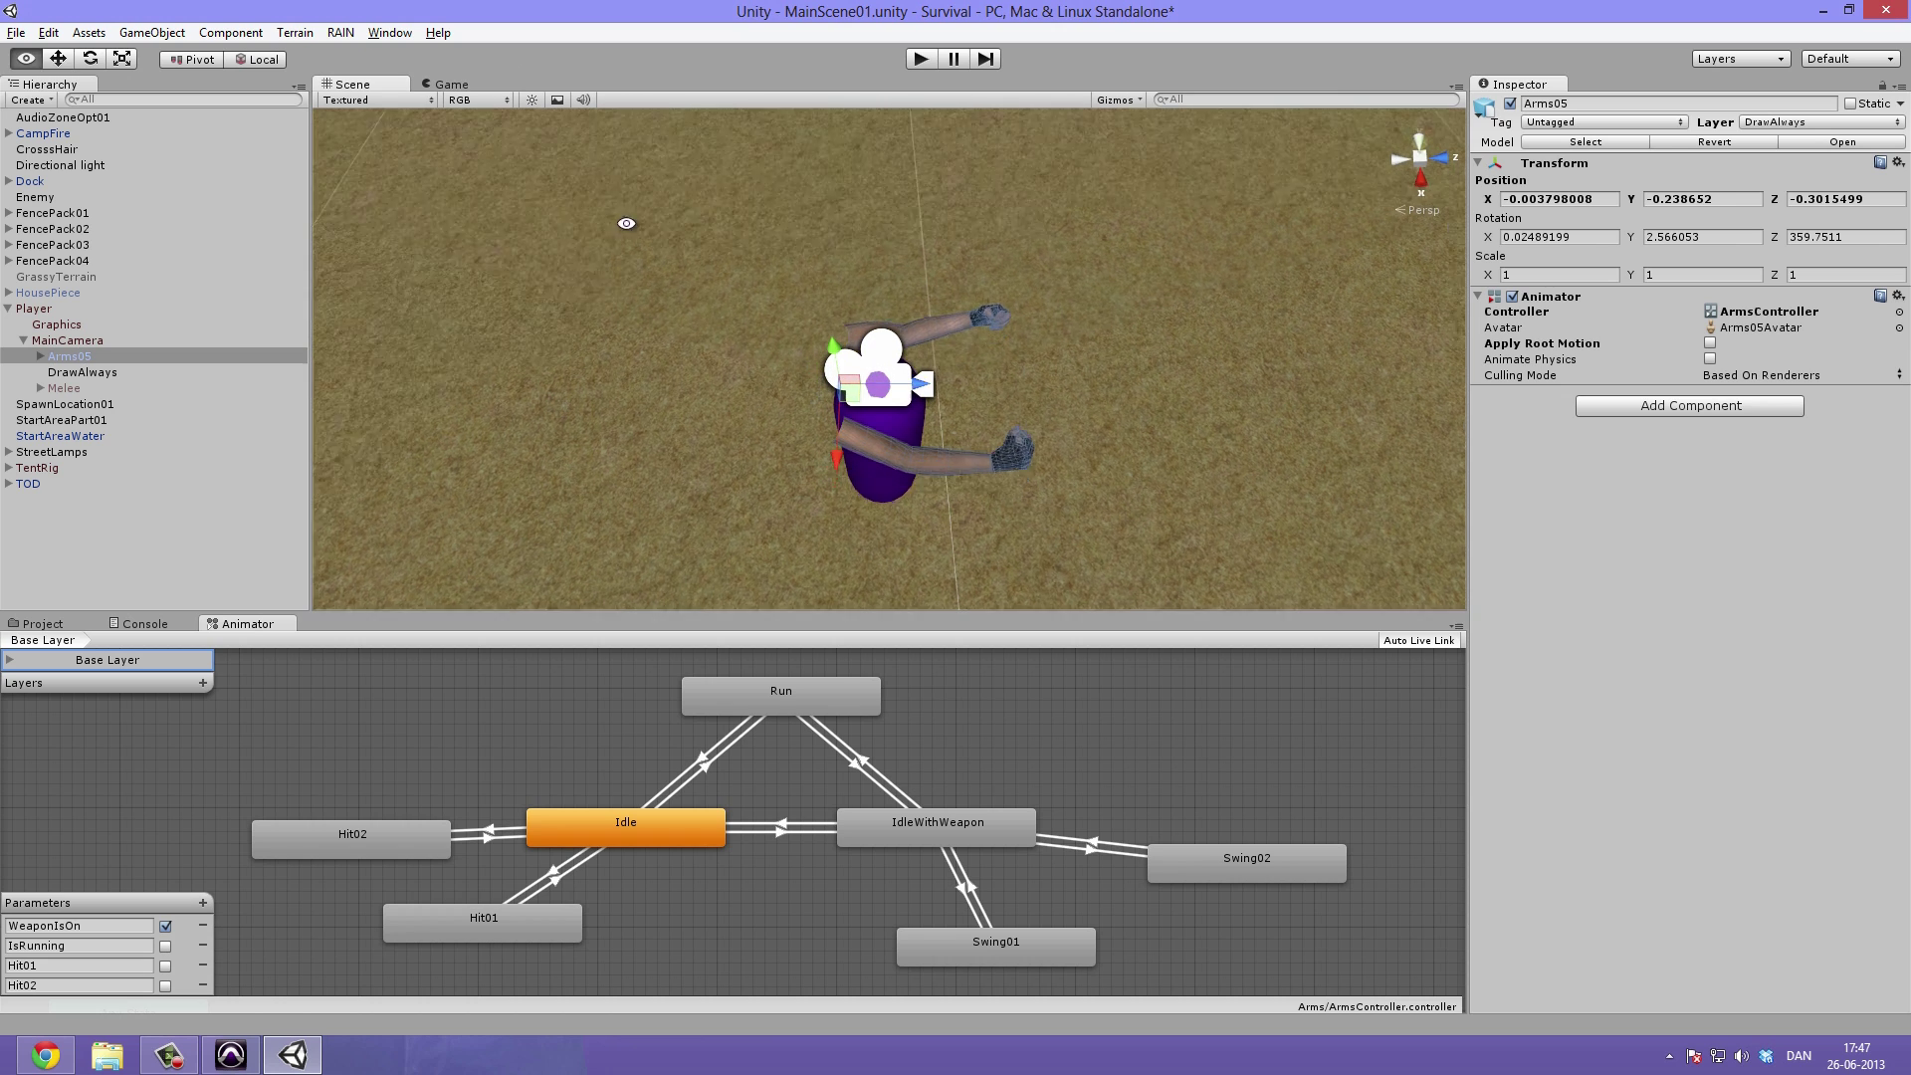
click(453, 85)
click(921, 59)
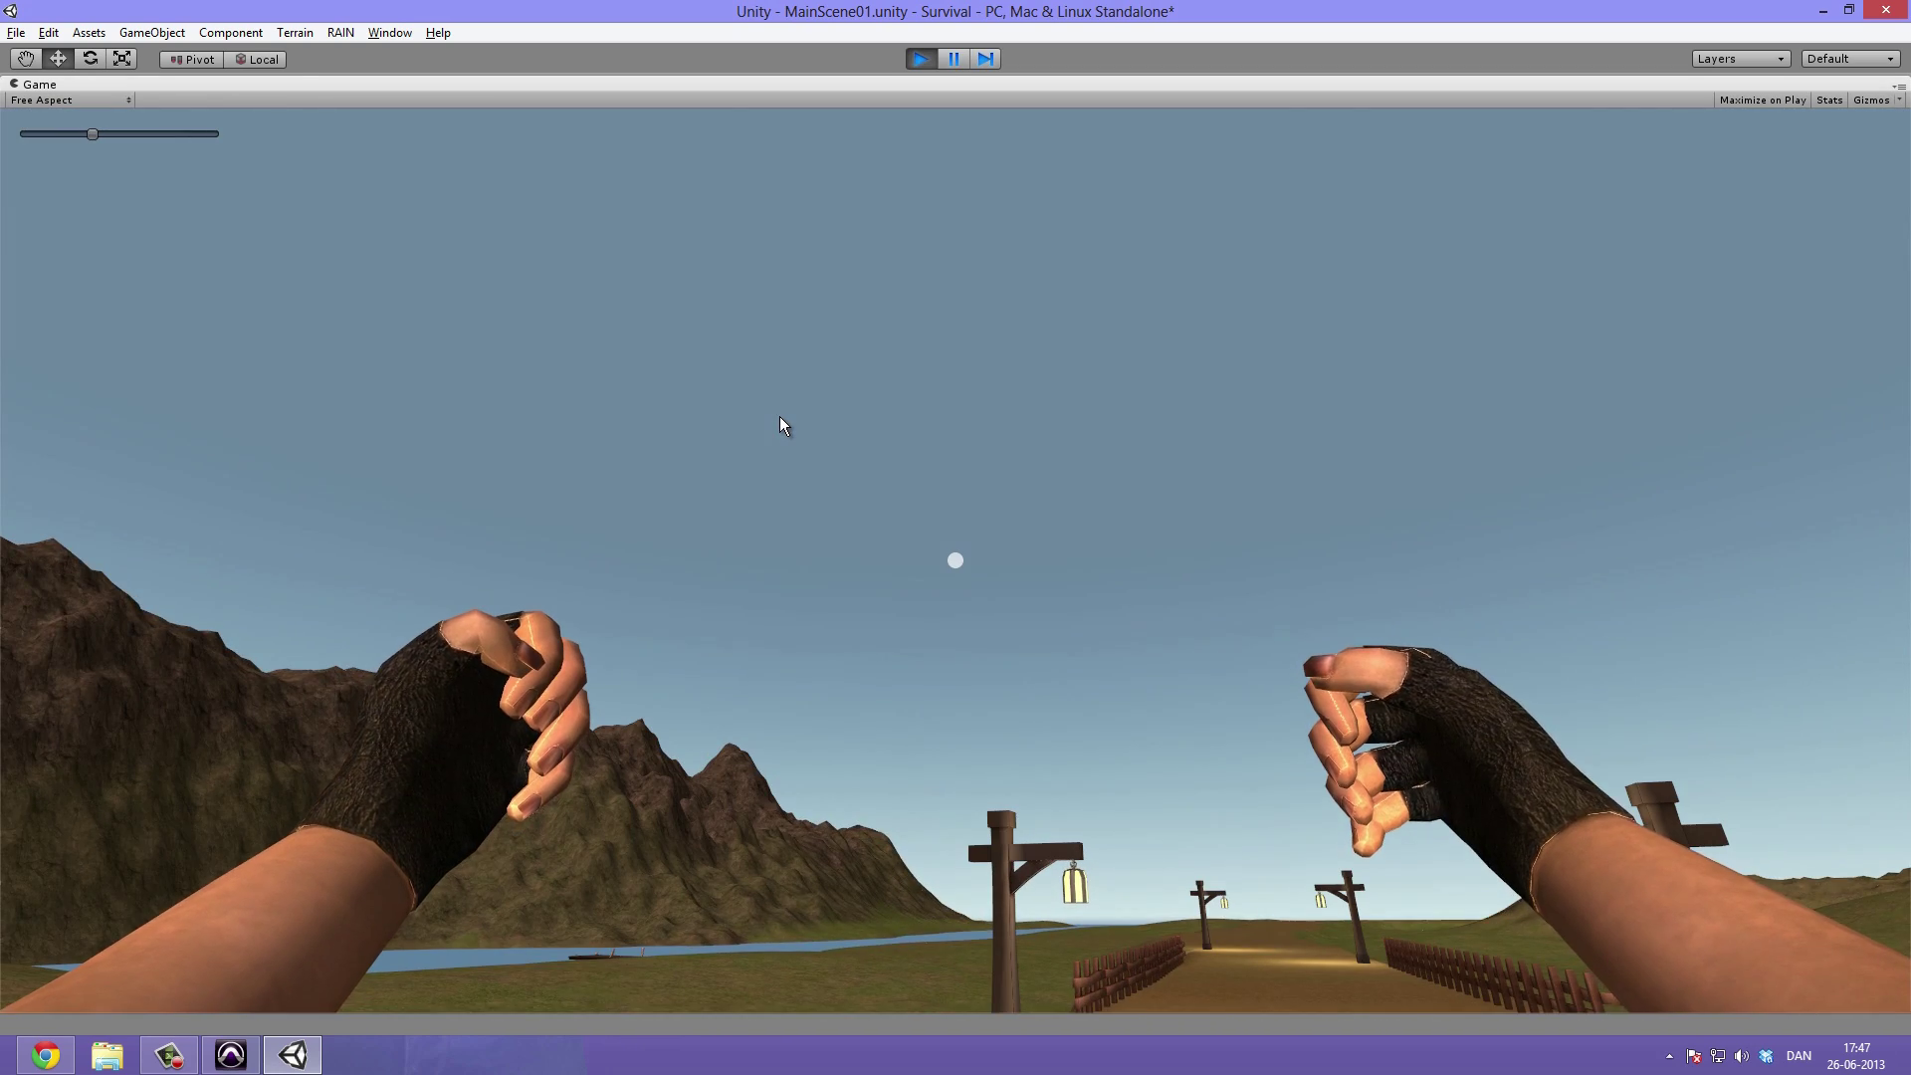
key(ctrl+p)
Raise Arms05 to Y about -0.16, run the game to check the arms' height and stop it
click(472, 837)
click(69, 357)
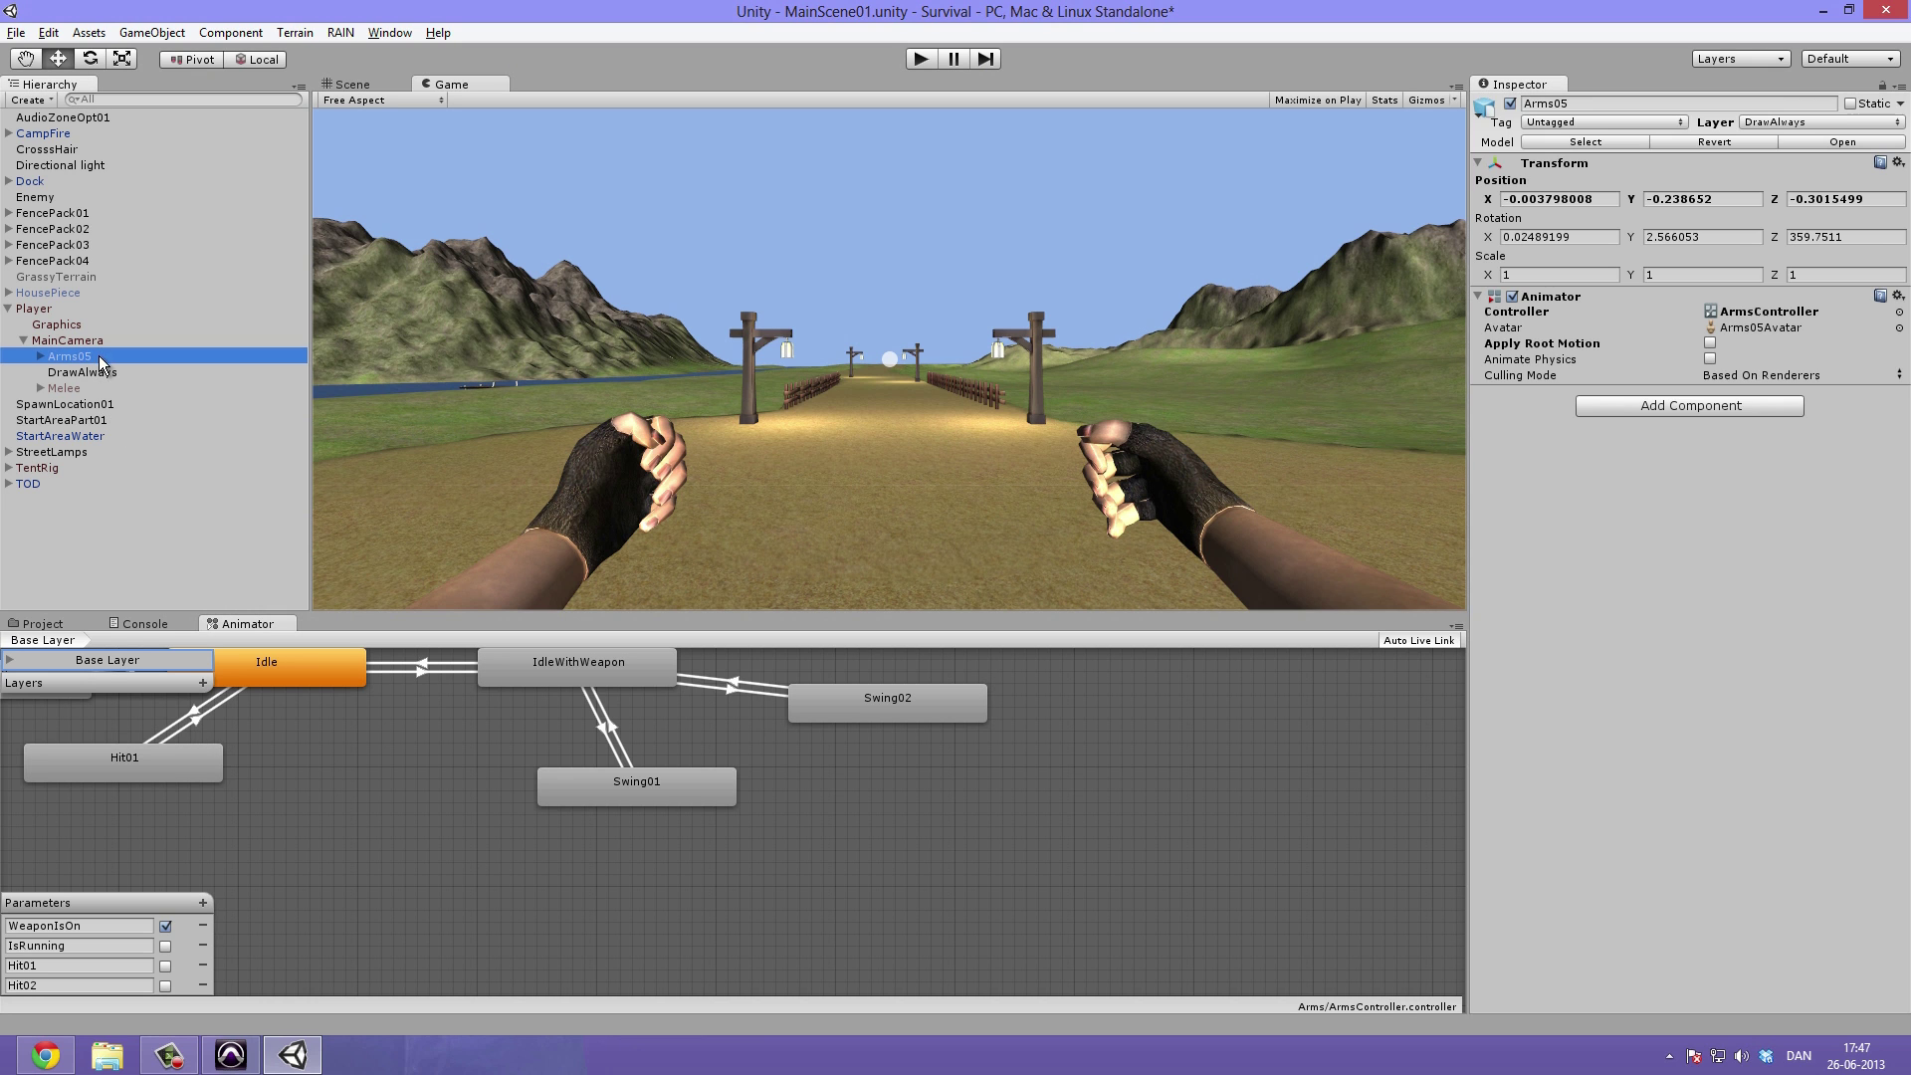
click(362, 86)
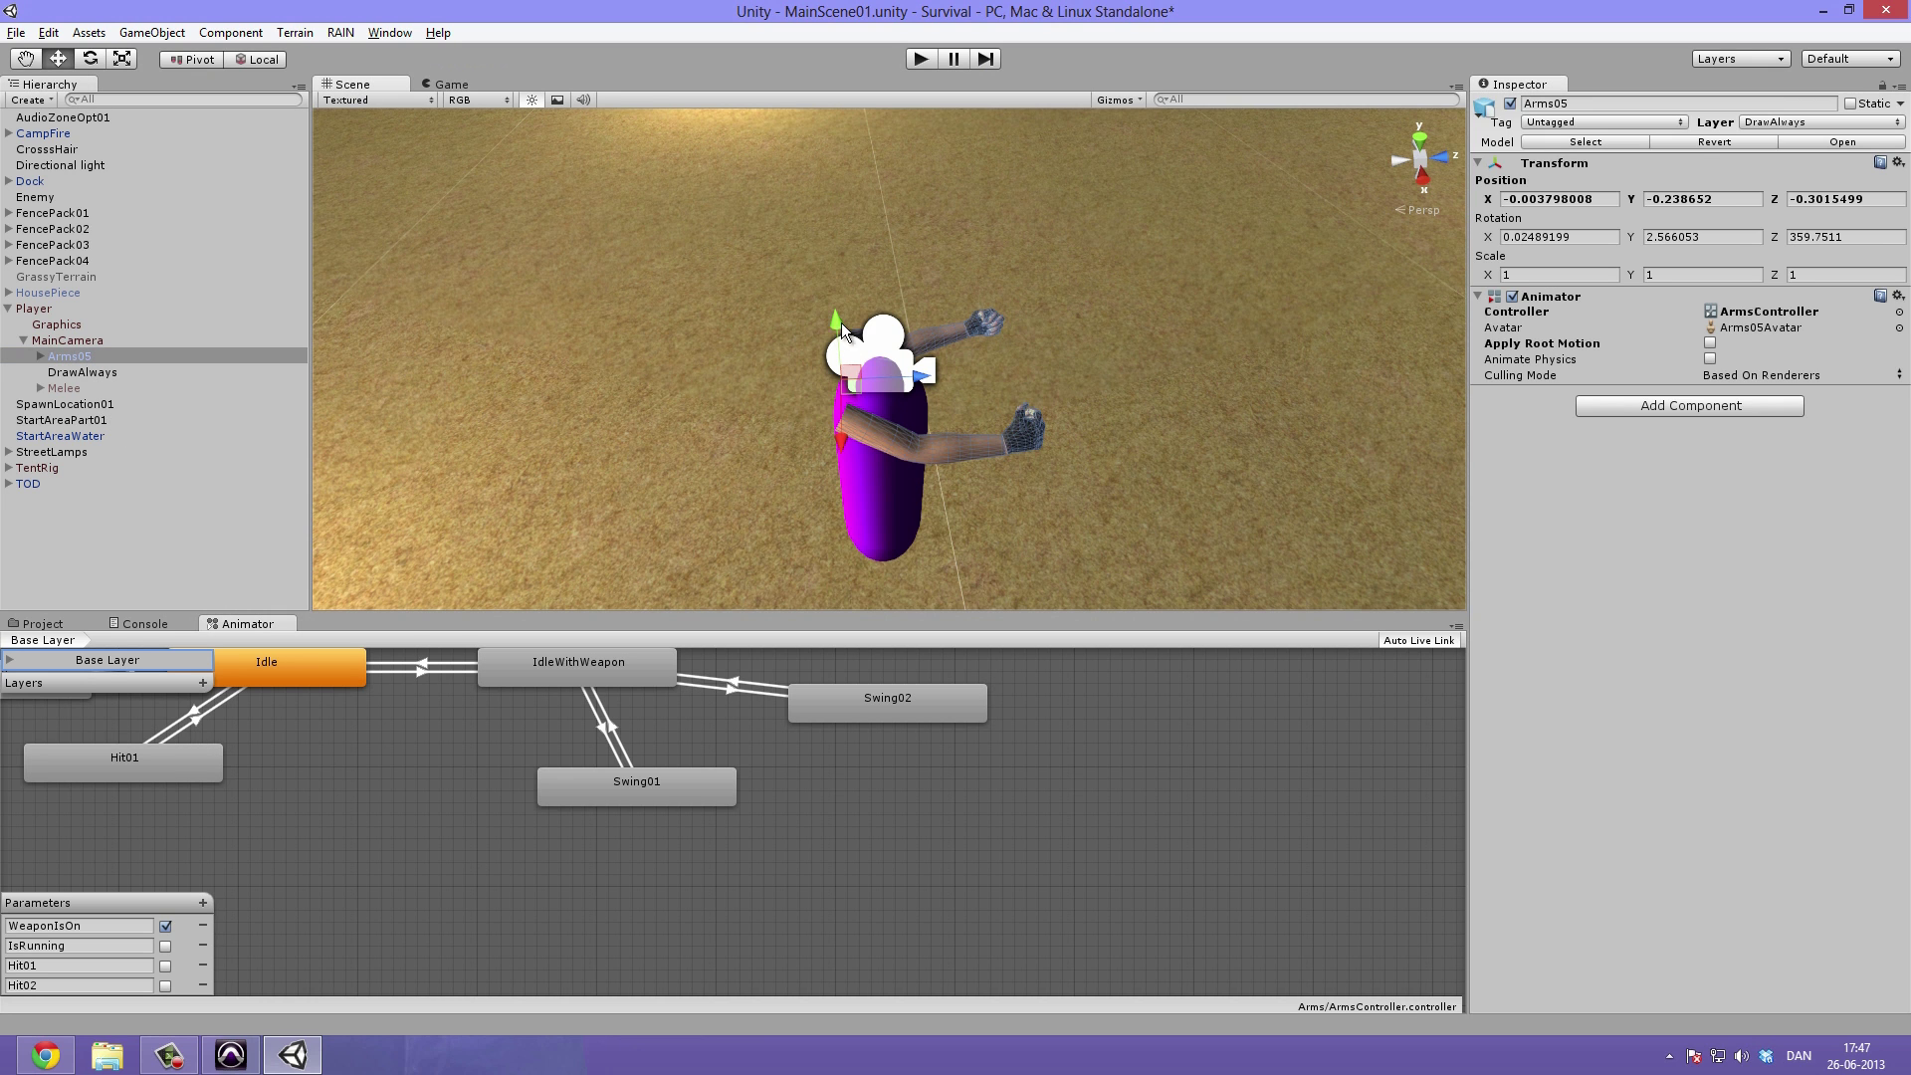
click(450, 85)
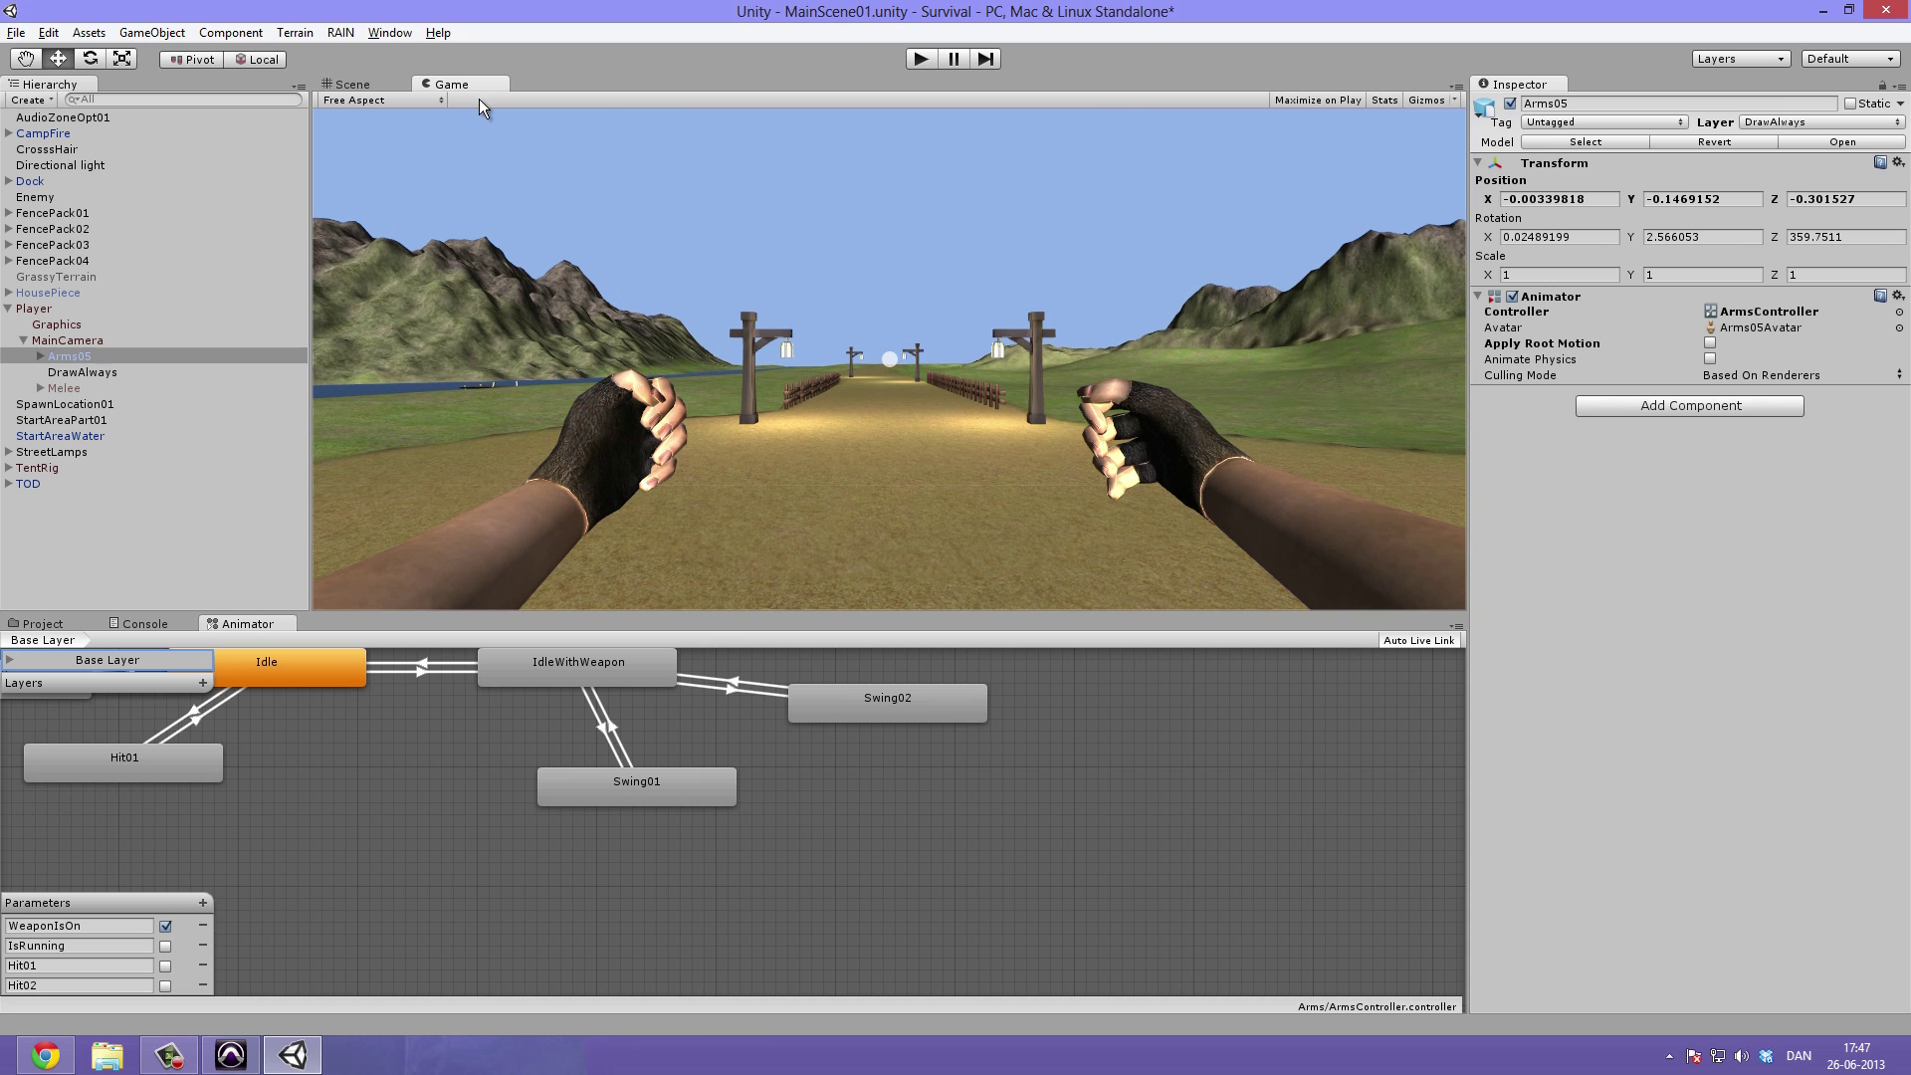
click(366, 83)
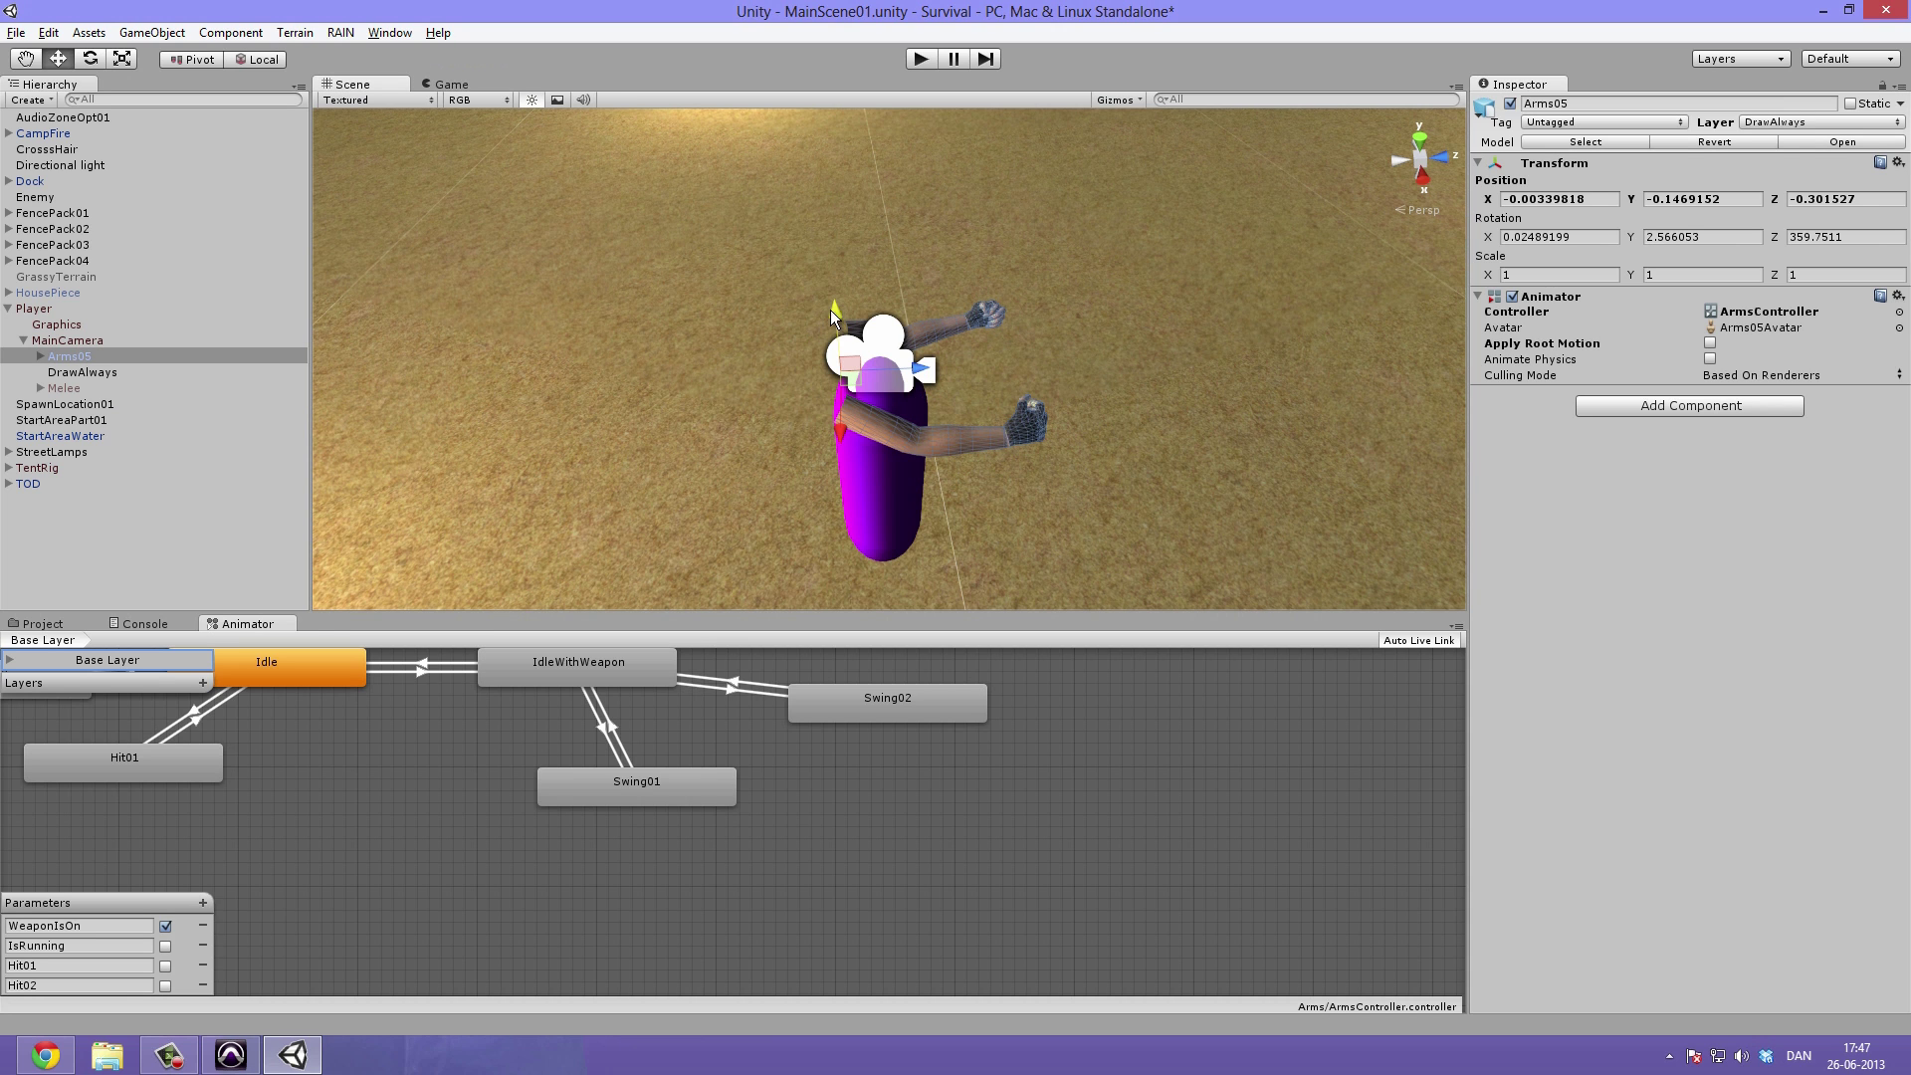
drag(834, 309, 835, 310)
middle_drag(428, 753, 520, 853)
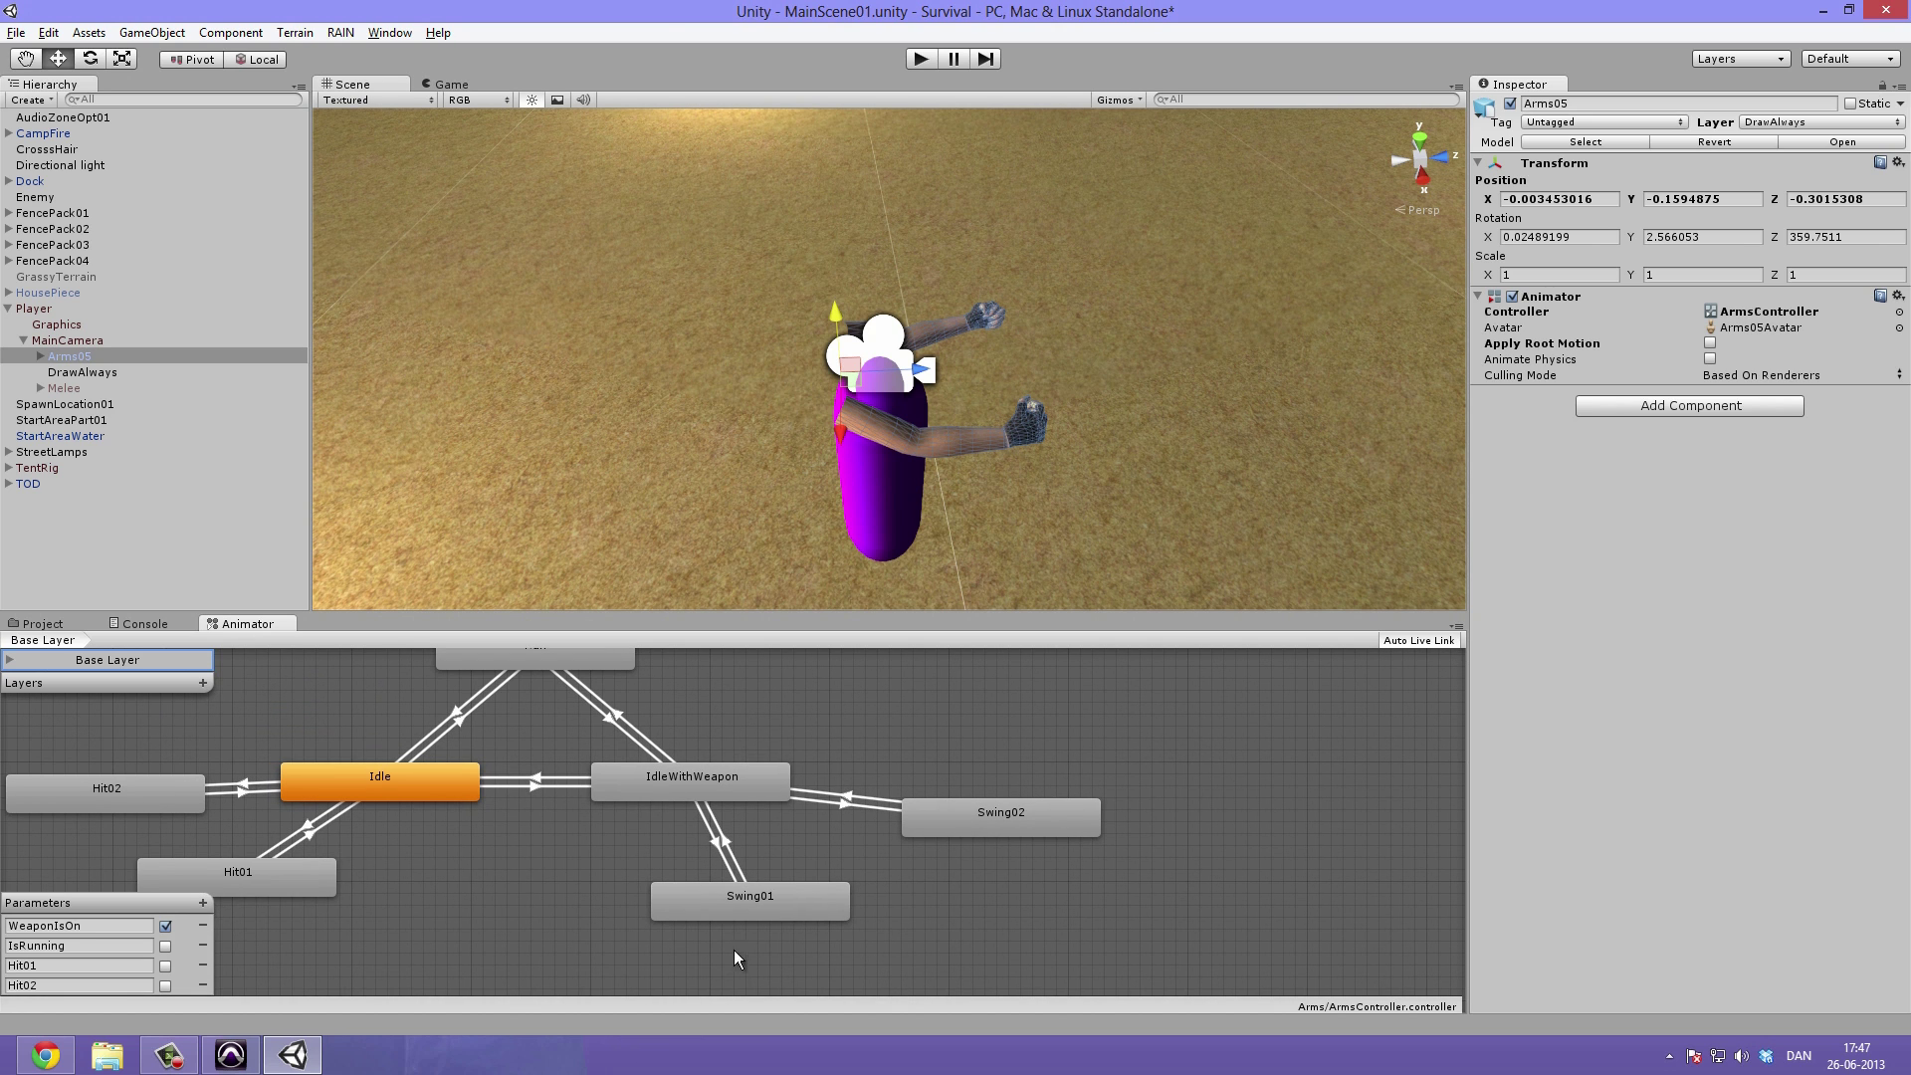
click(736, 839)
click(920, 58)
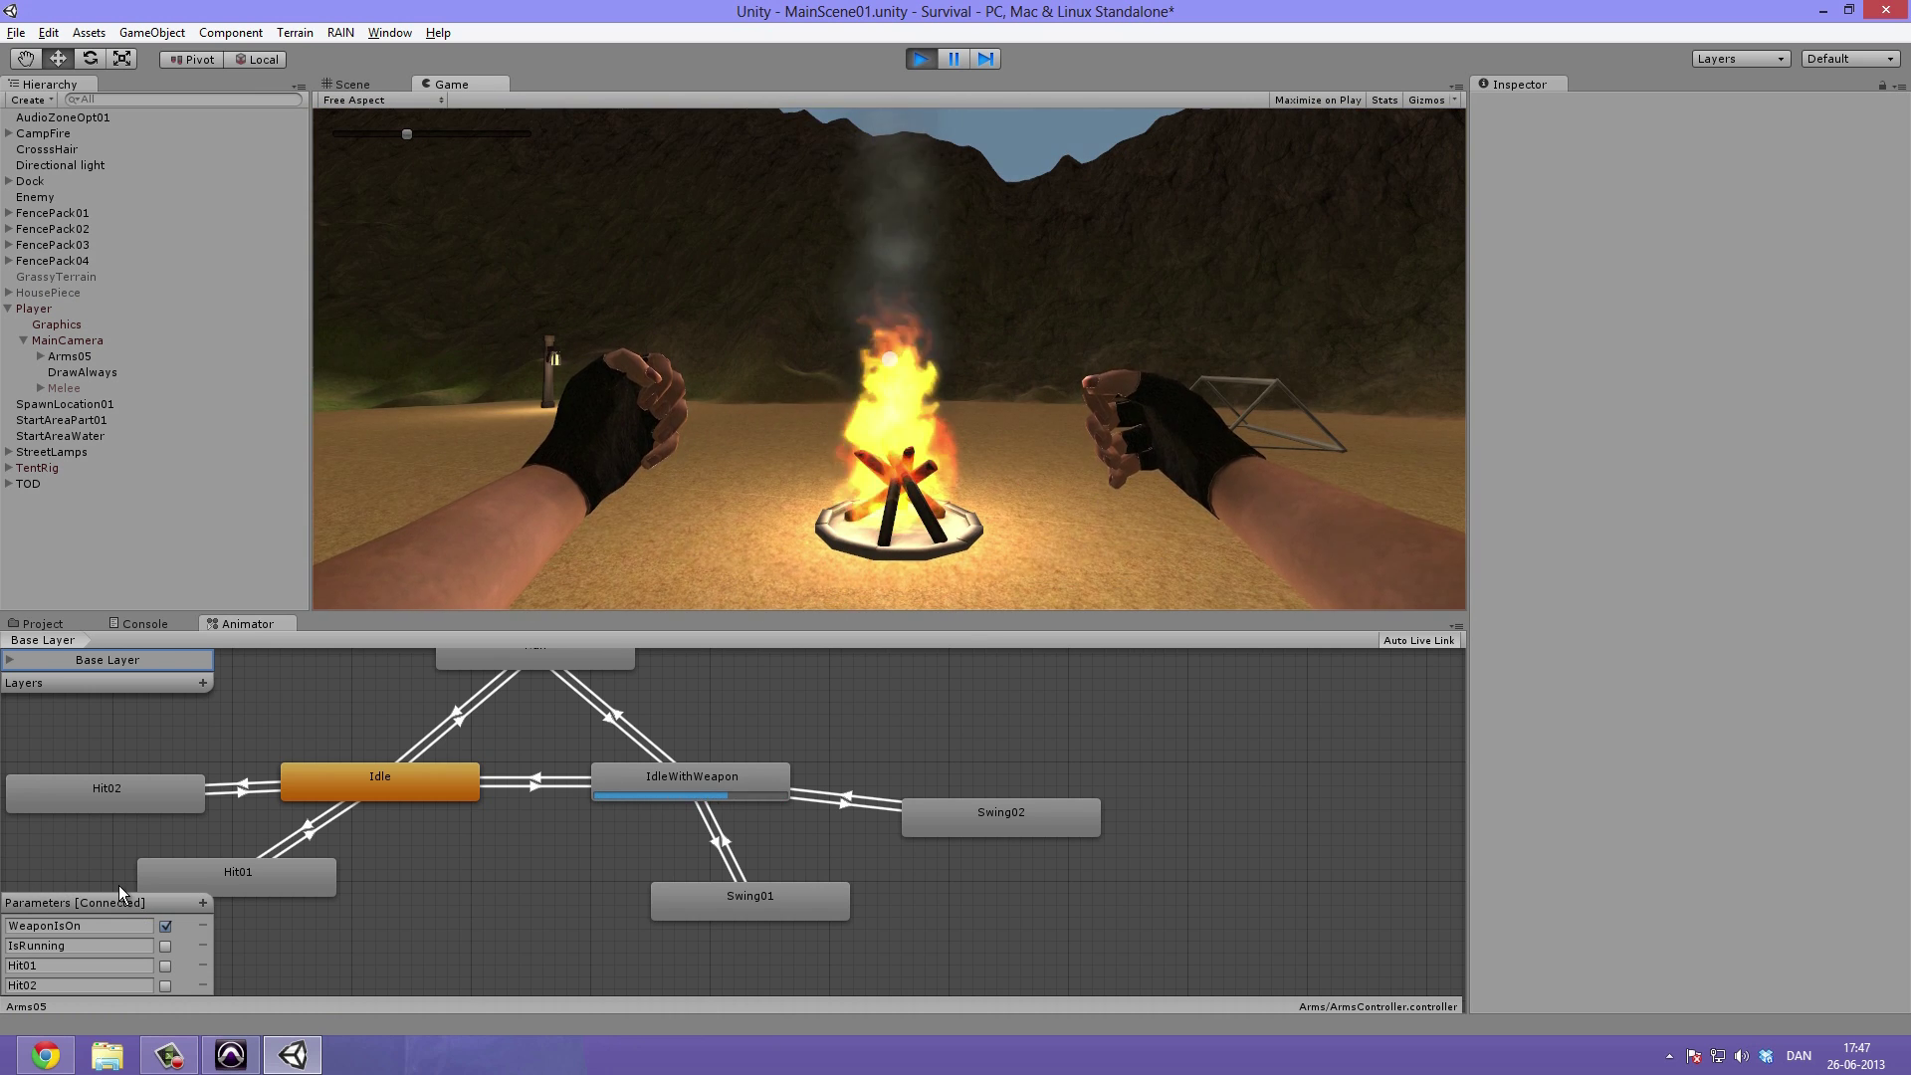
key(ctrl+p)
Move Arms05 back along its depth axis to Z about -0.48, checking its placement in the game view
click(79, 357)
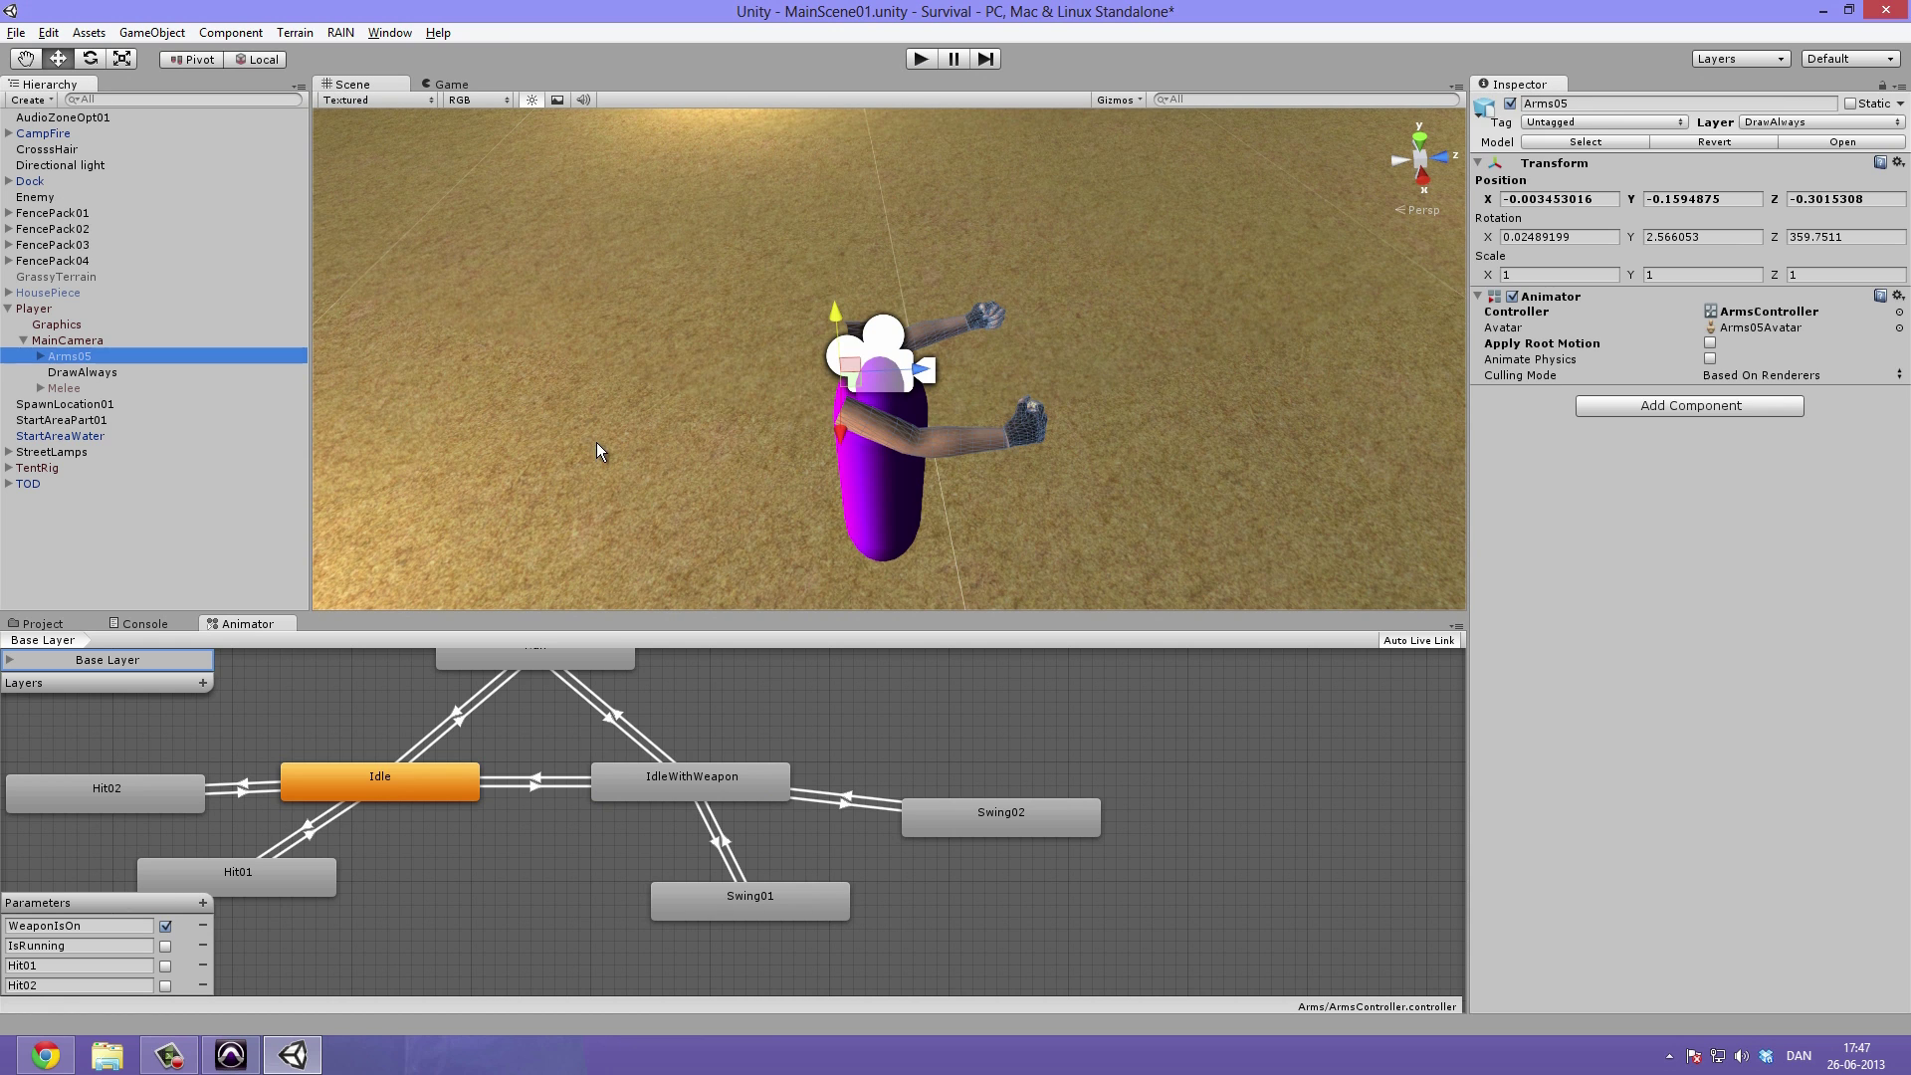
click(939, 387)
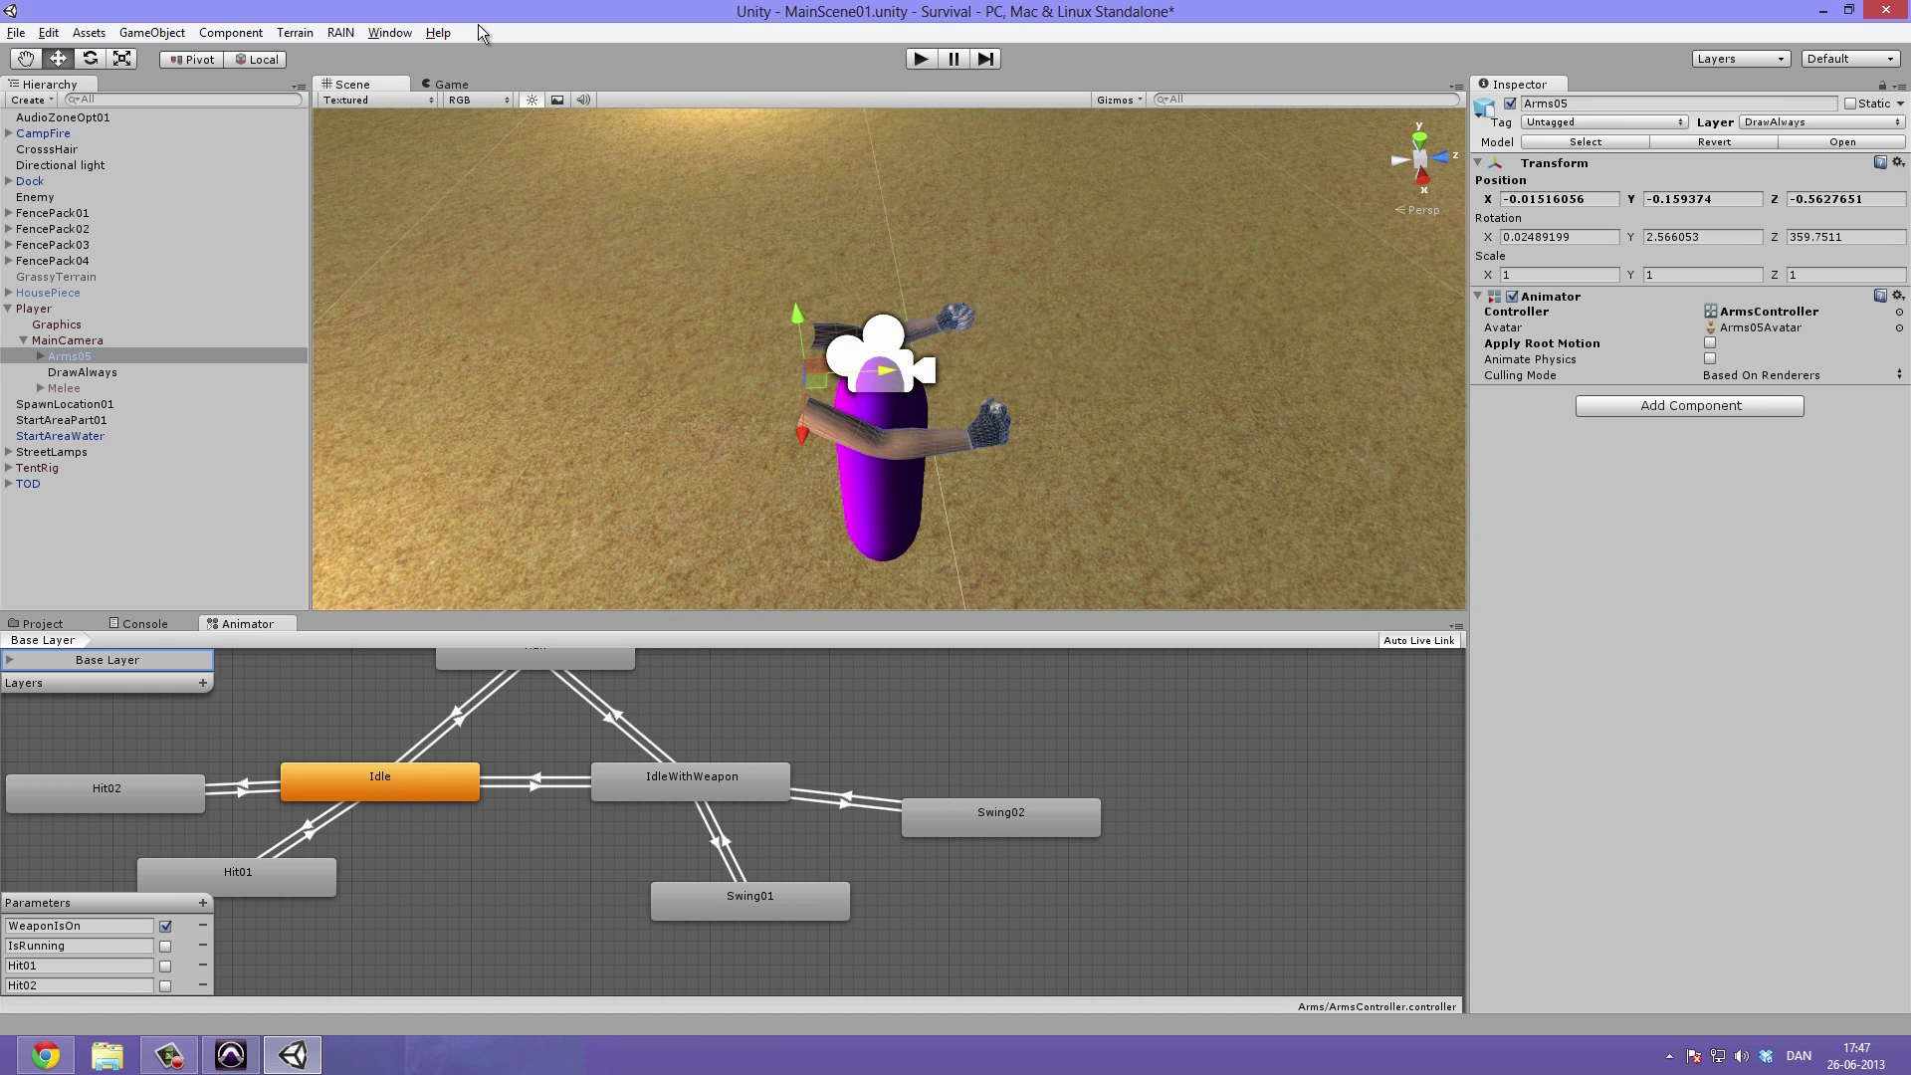
click(463, 84)
click(381, 85)
Run the game, test both swings with WeaponIsOn and both punches without it using Hit01 and Hit02, and stop it
click(920, 59)
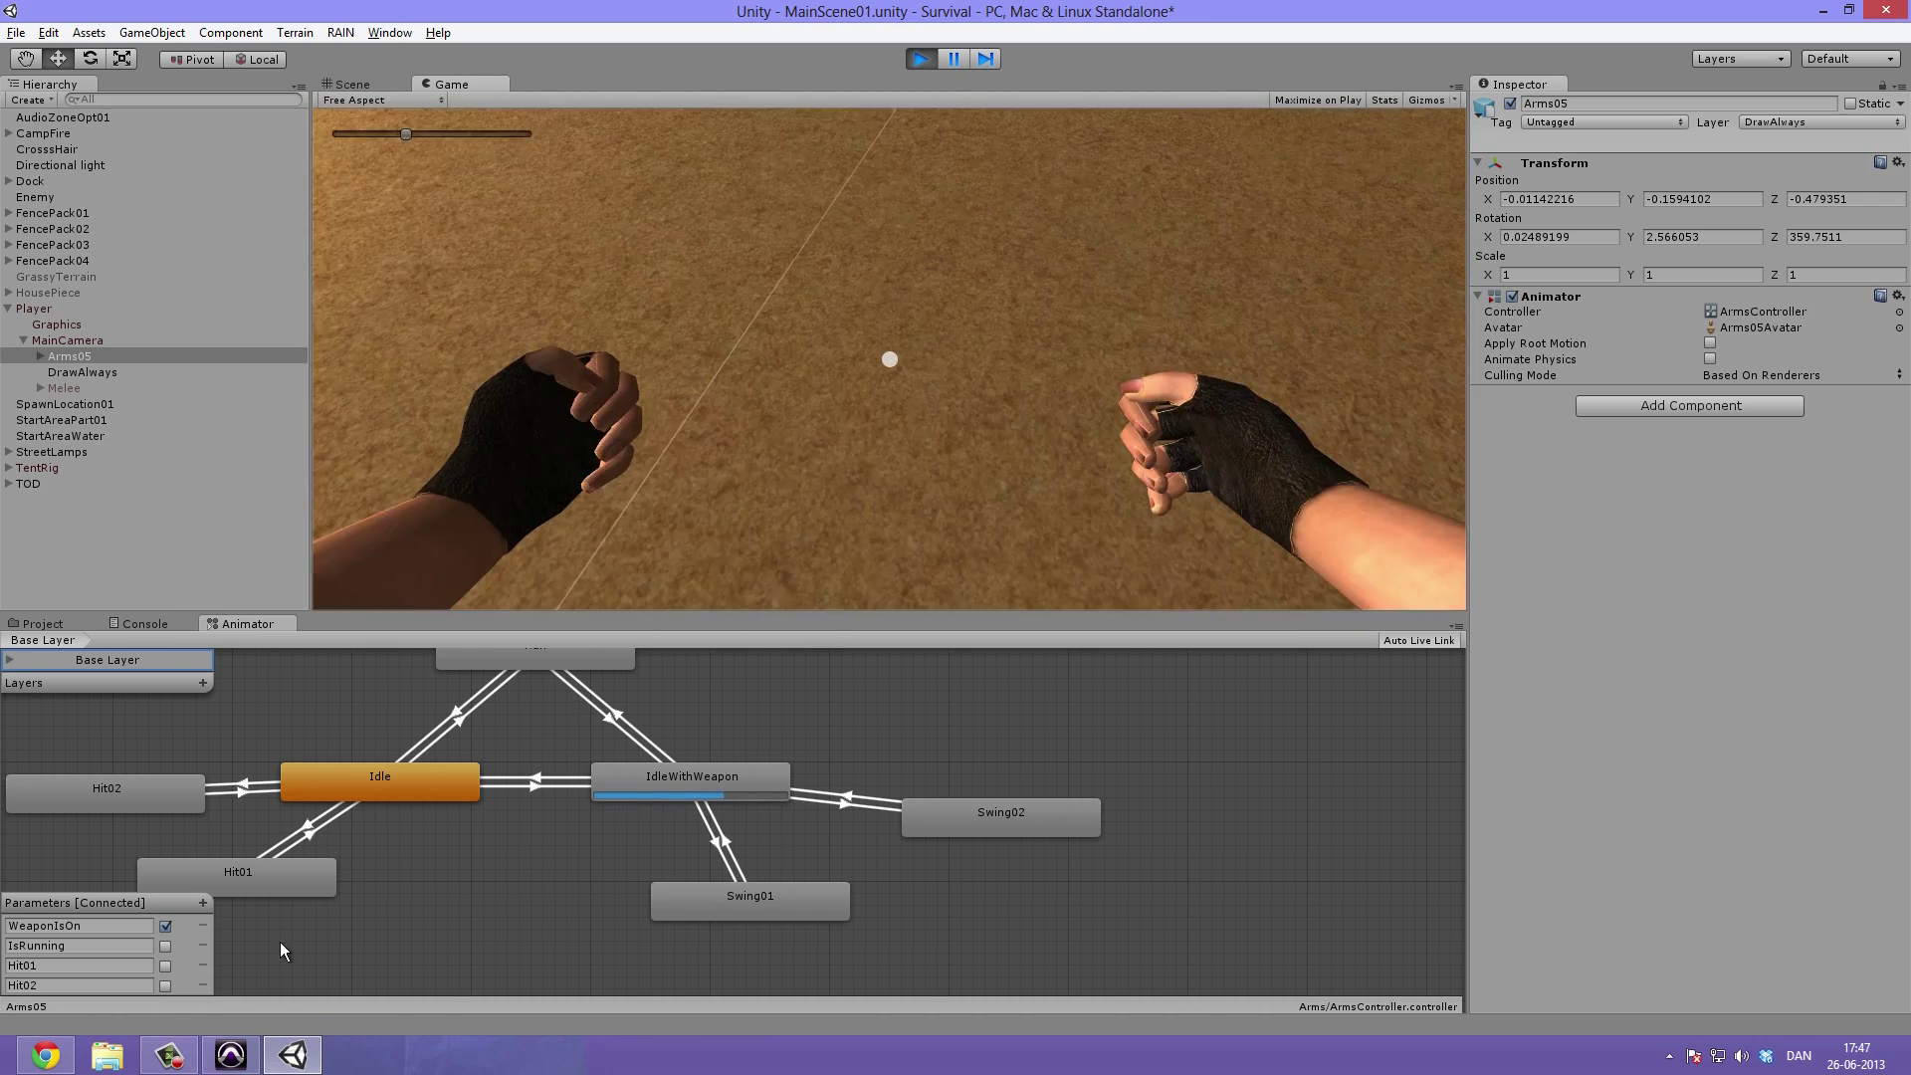
click(165, 965)
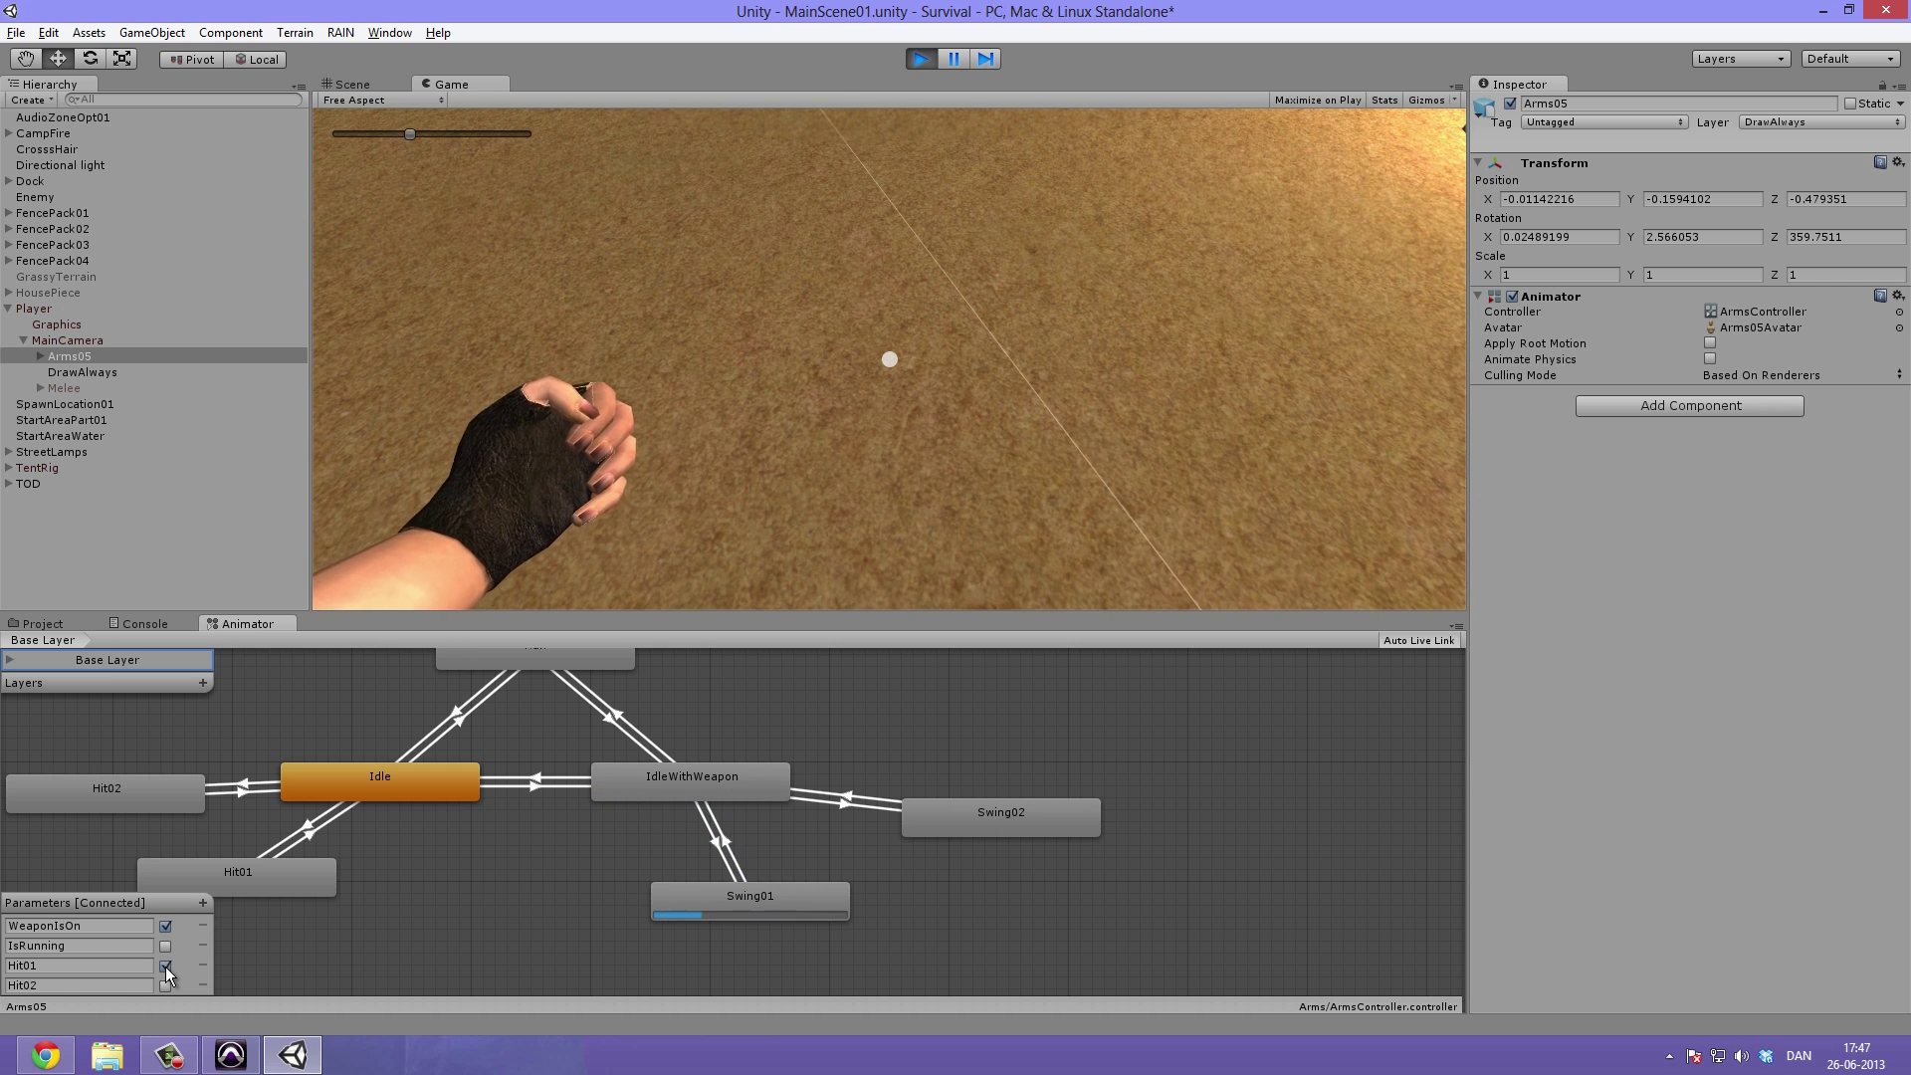
click(165, 965)
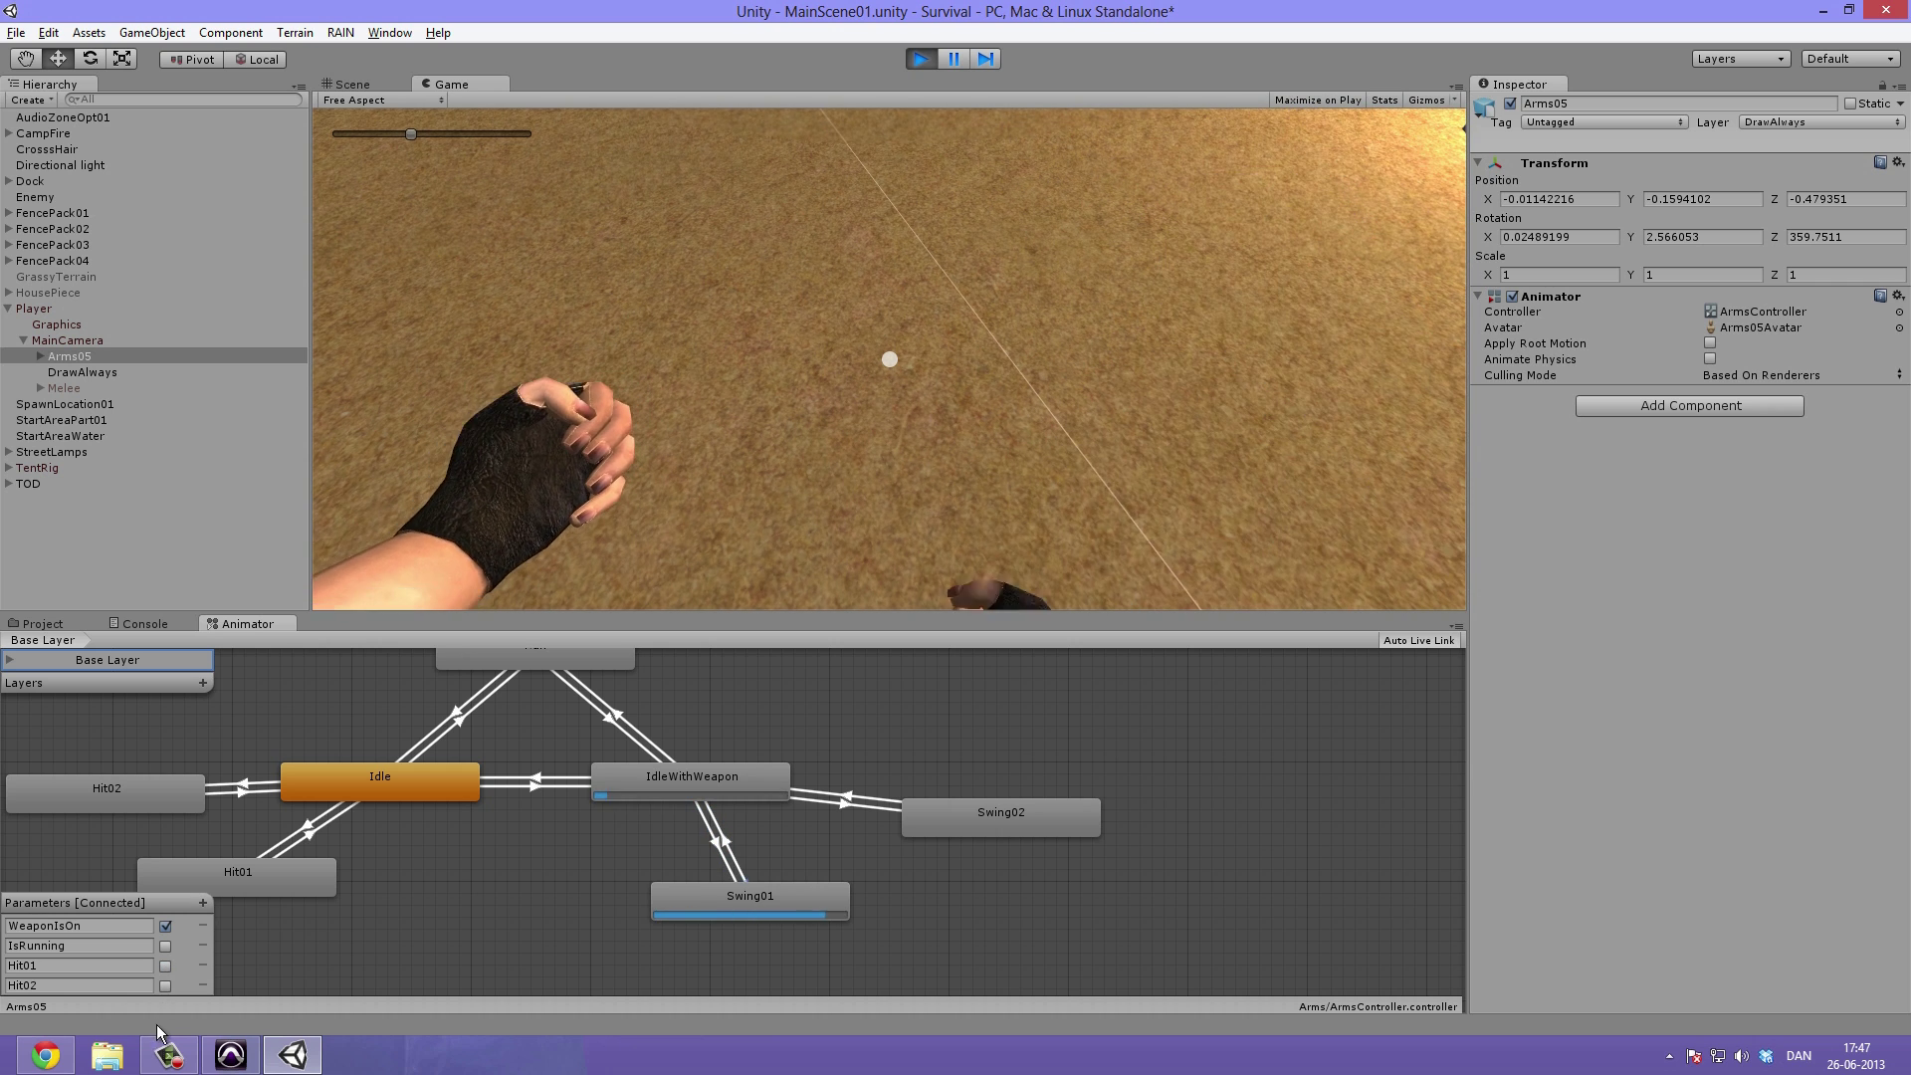
click(166, 988)
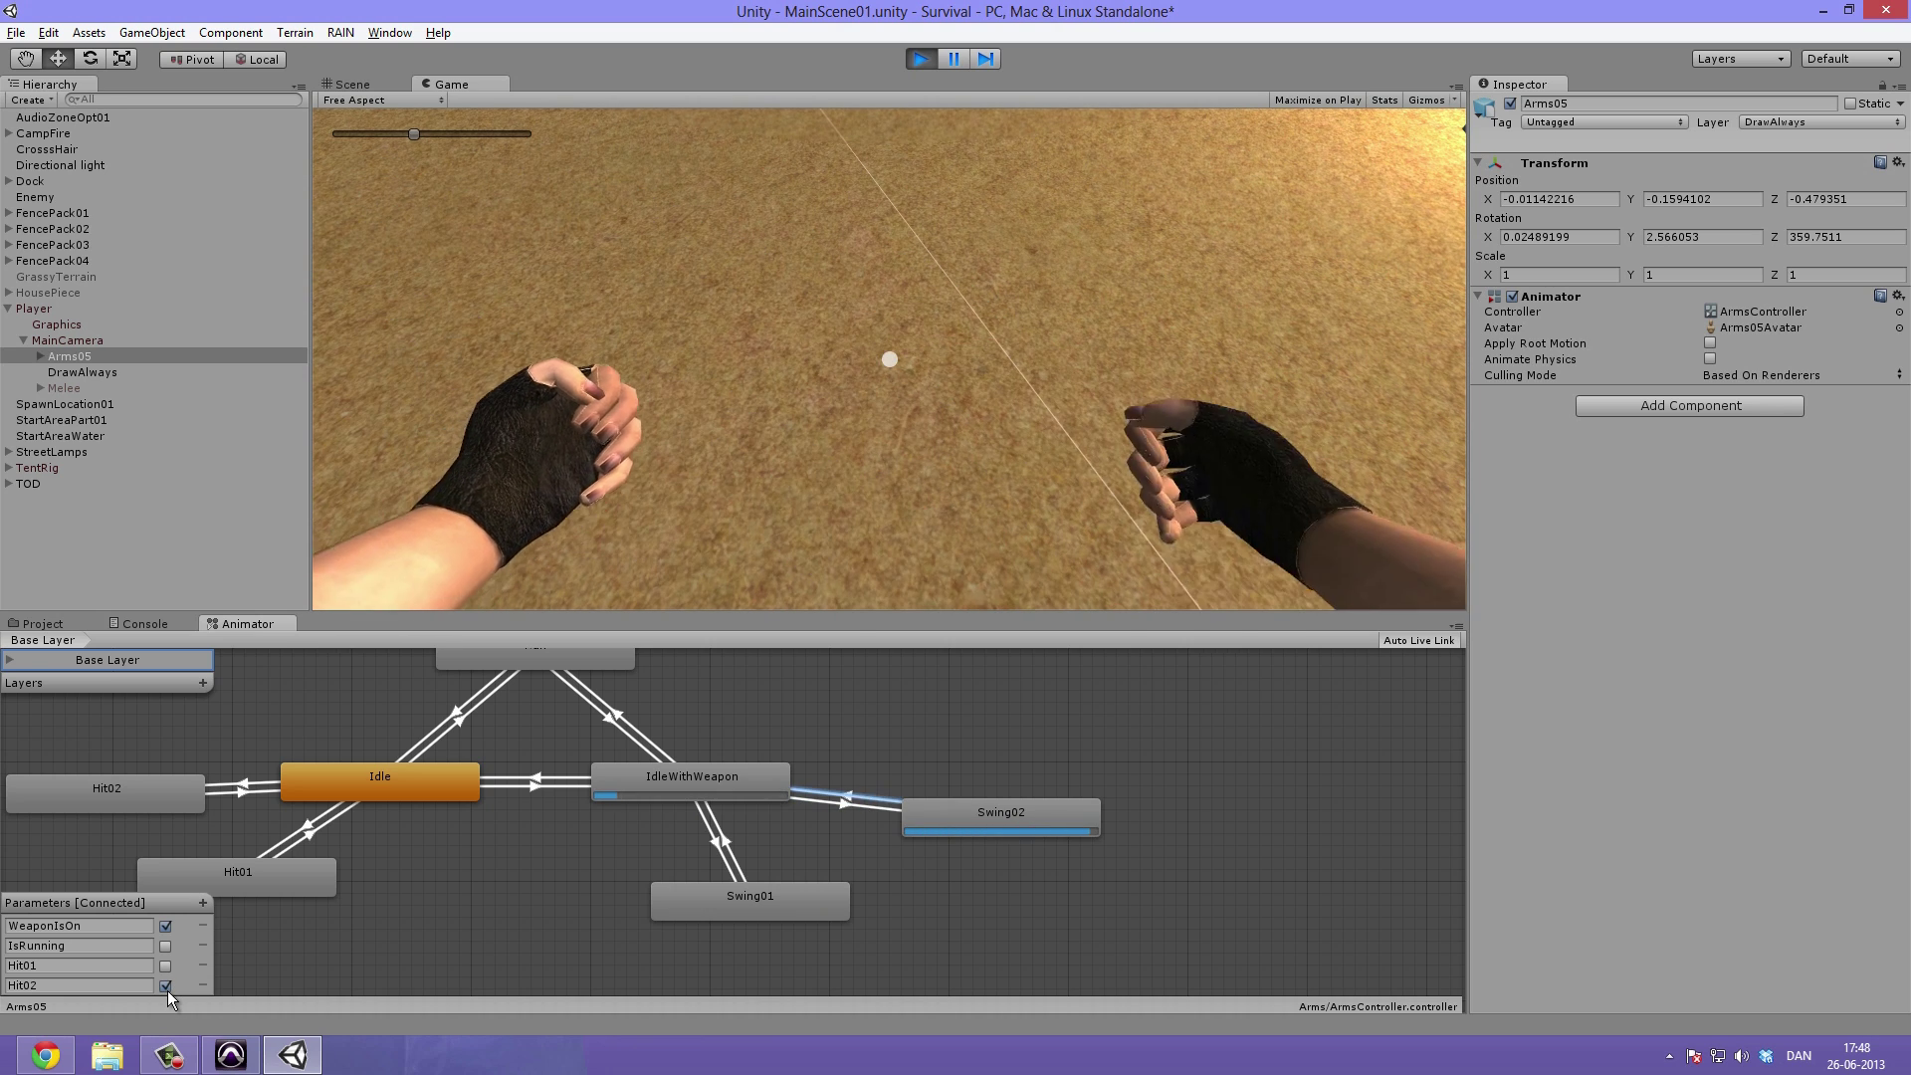
click(167, 986)
click(167, 928)
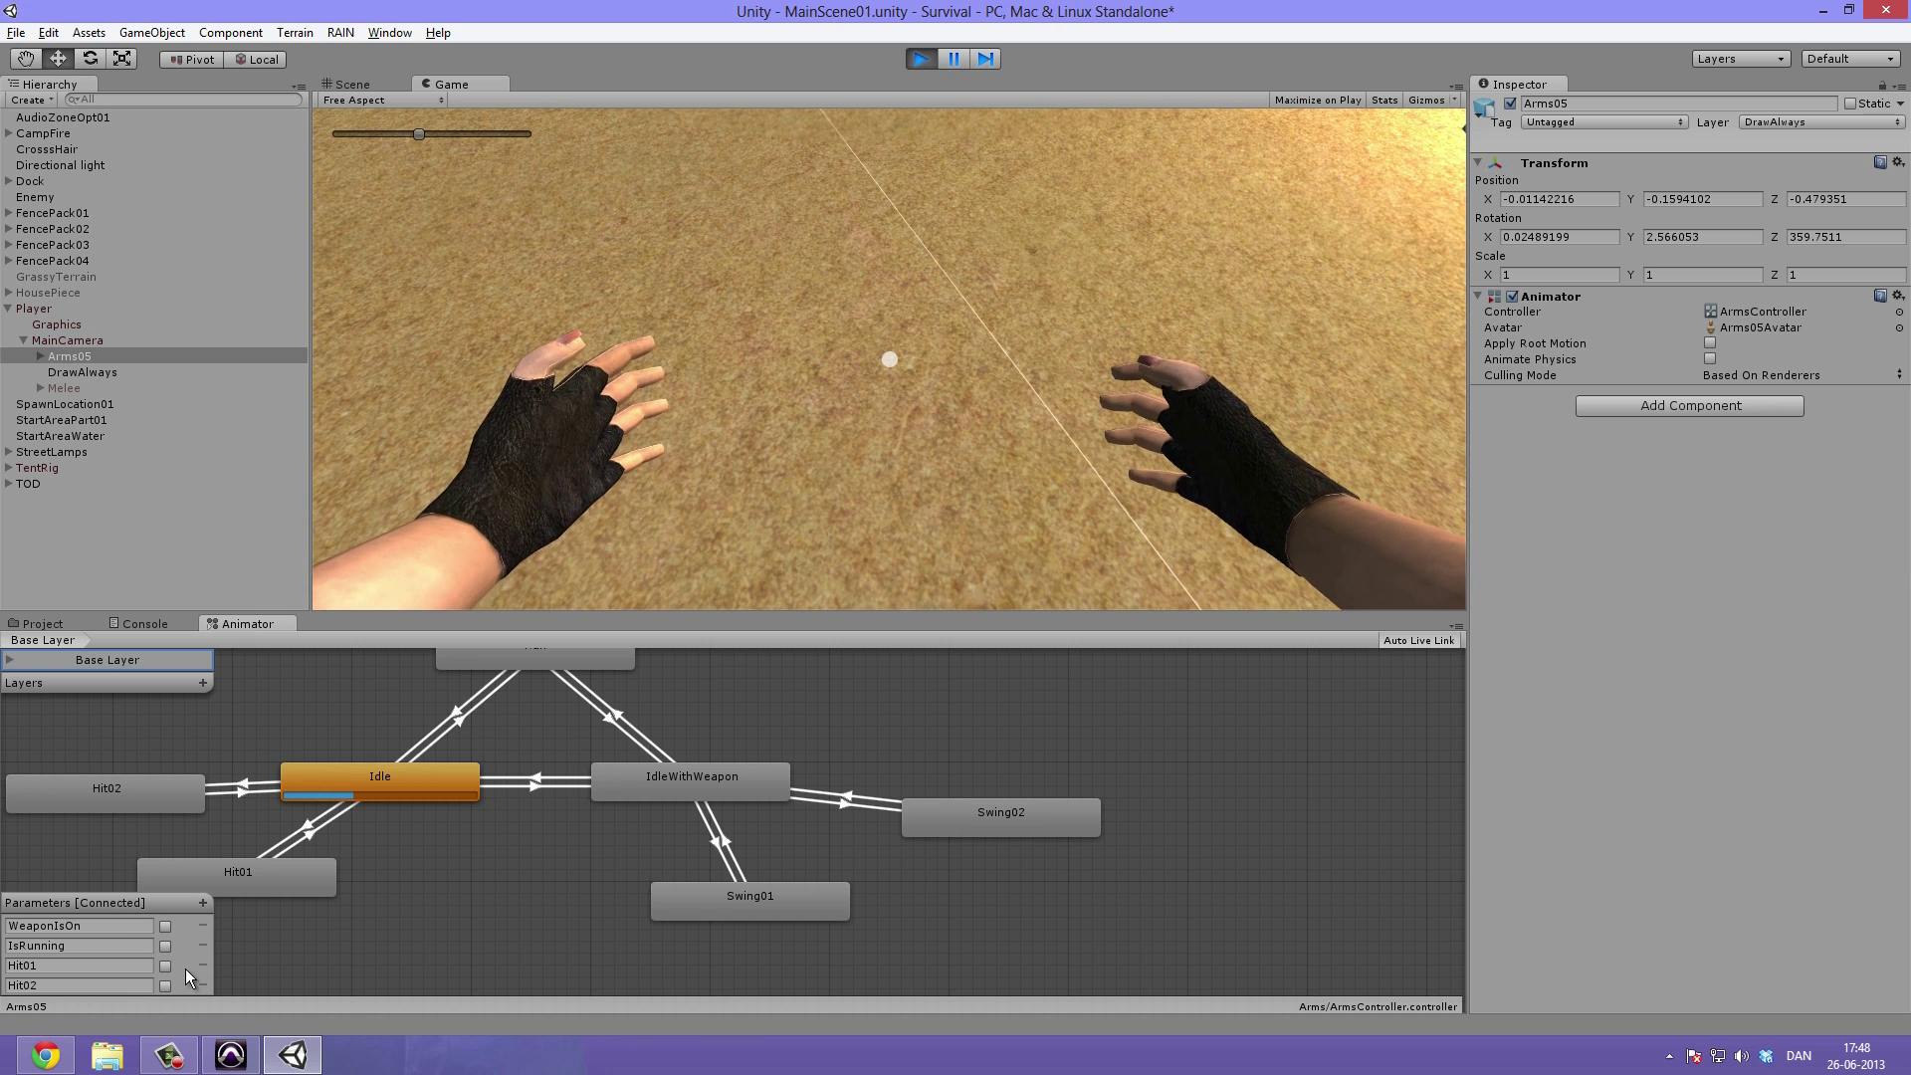
click(164, 967)
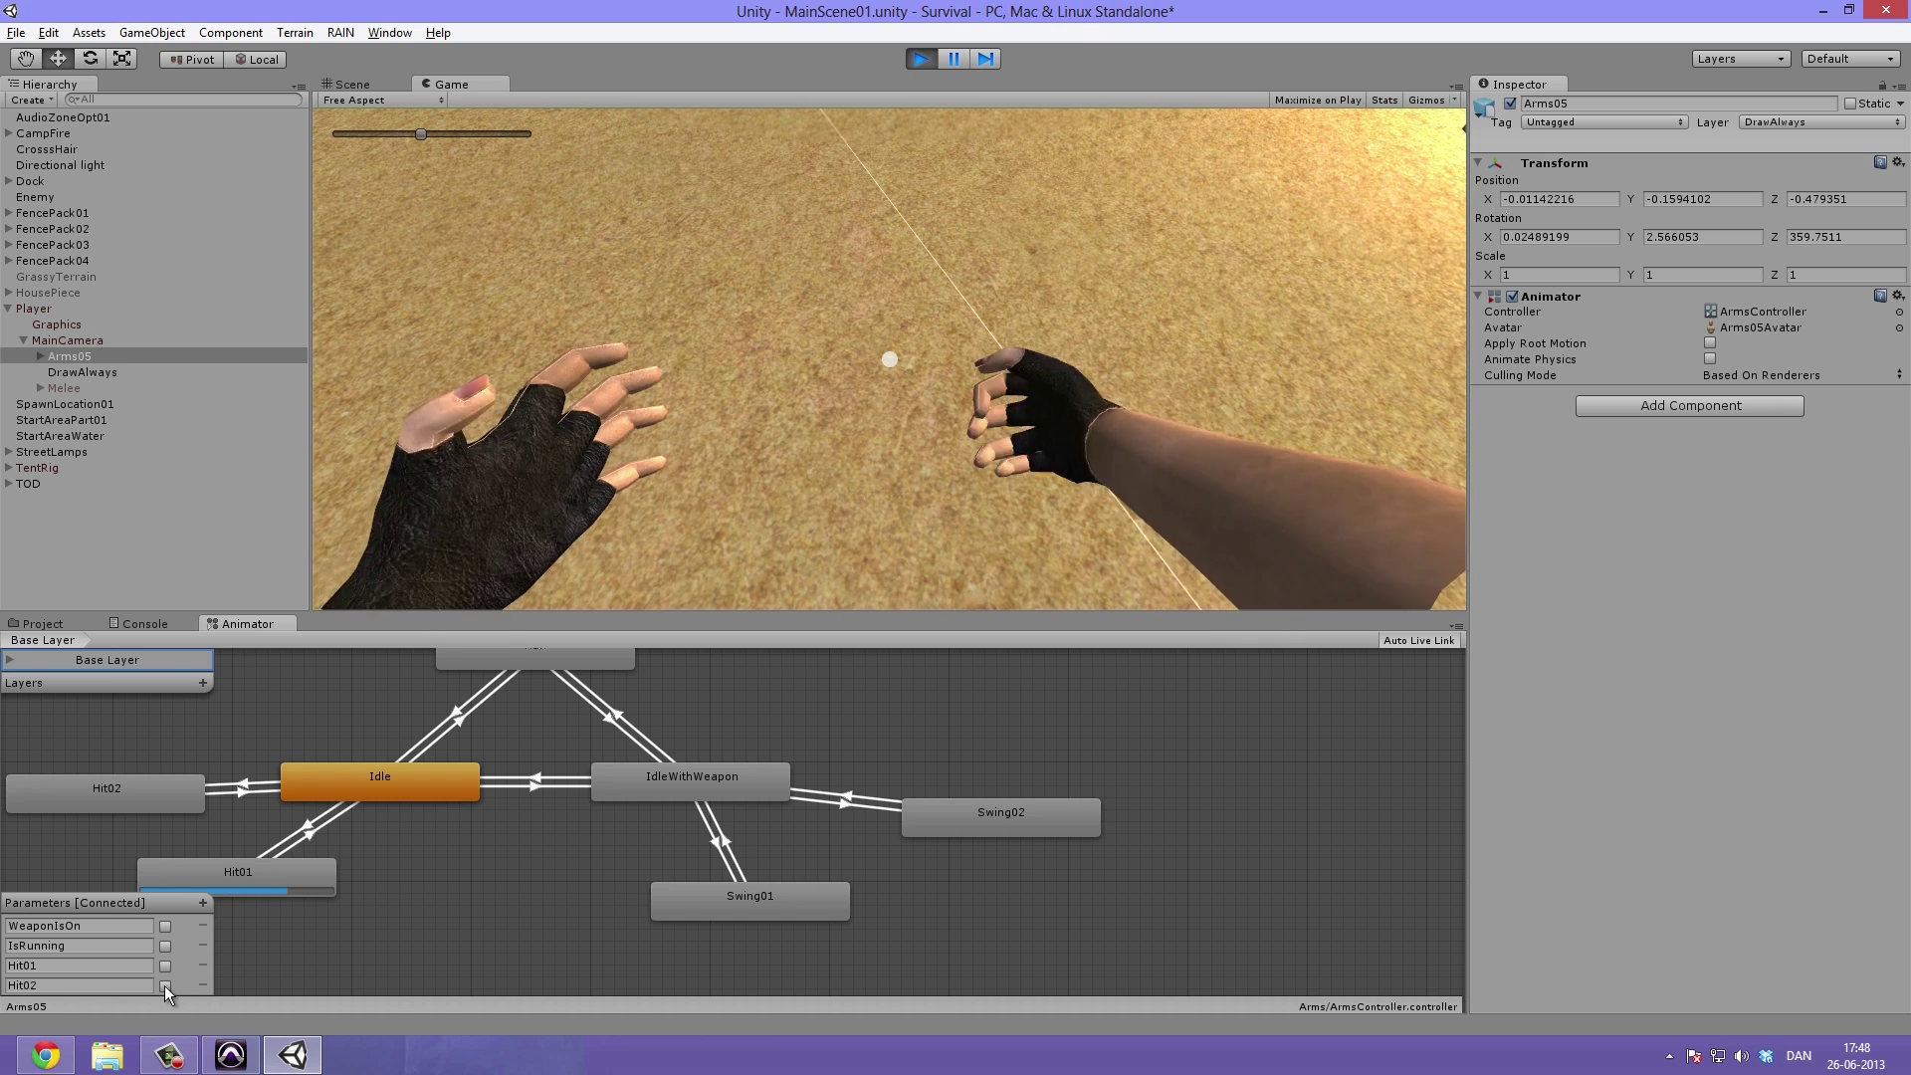
click(164, 985)
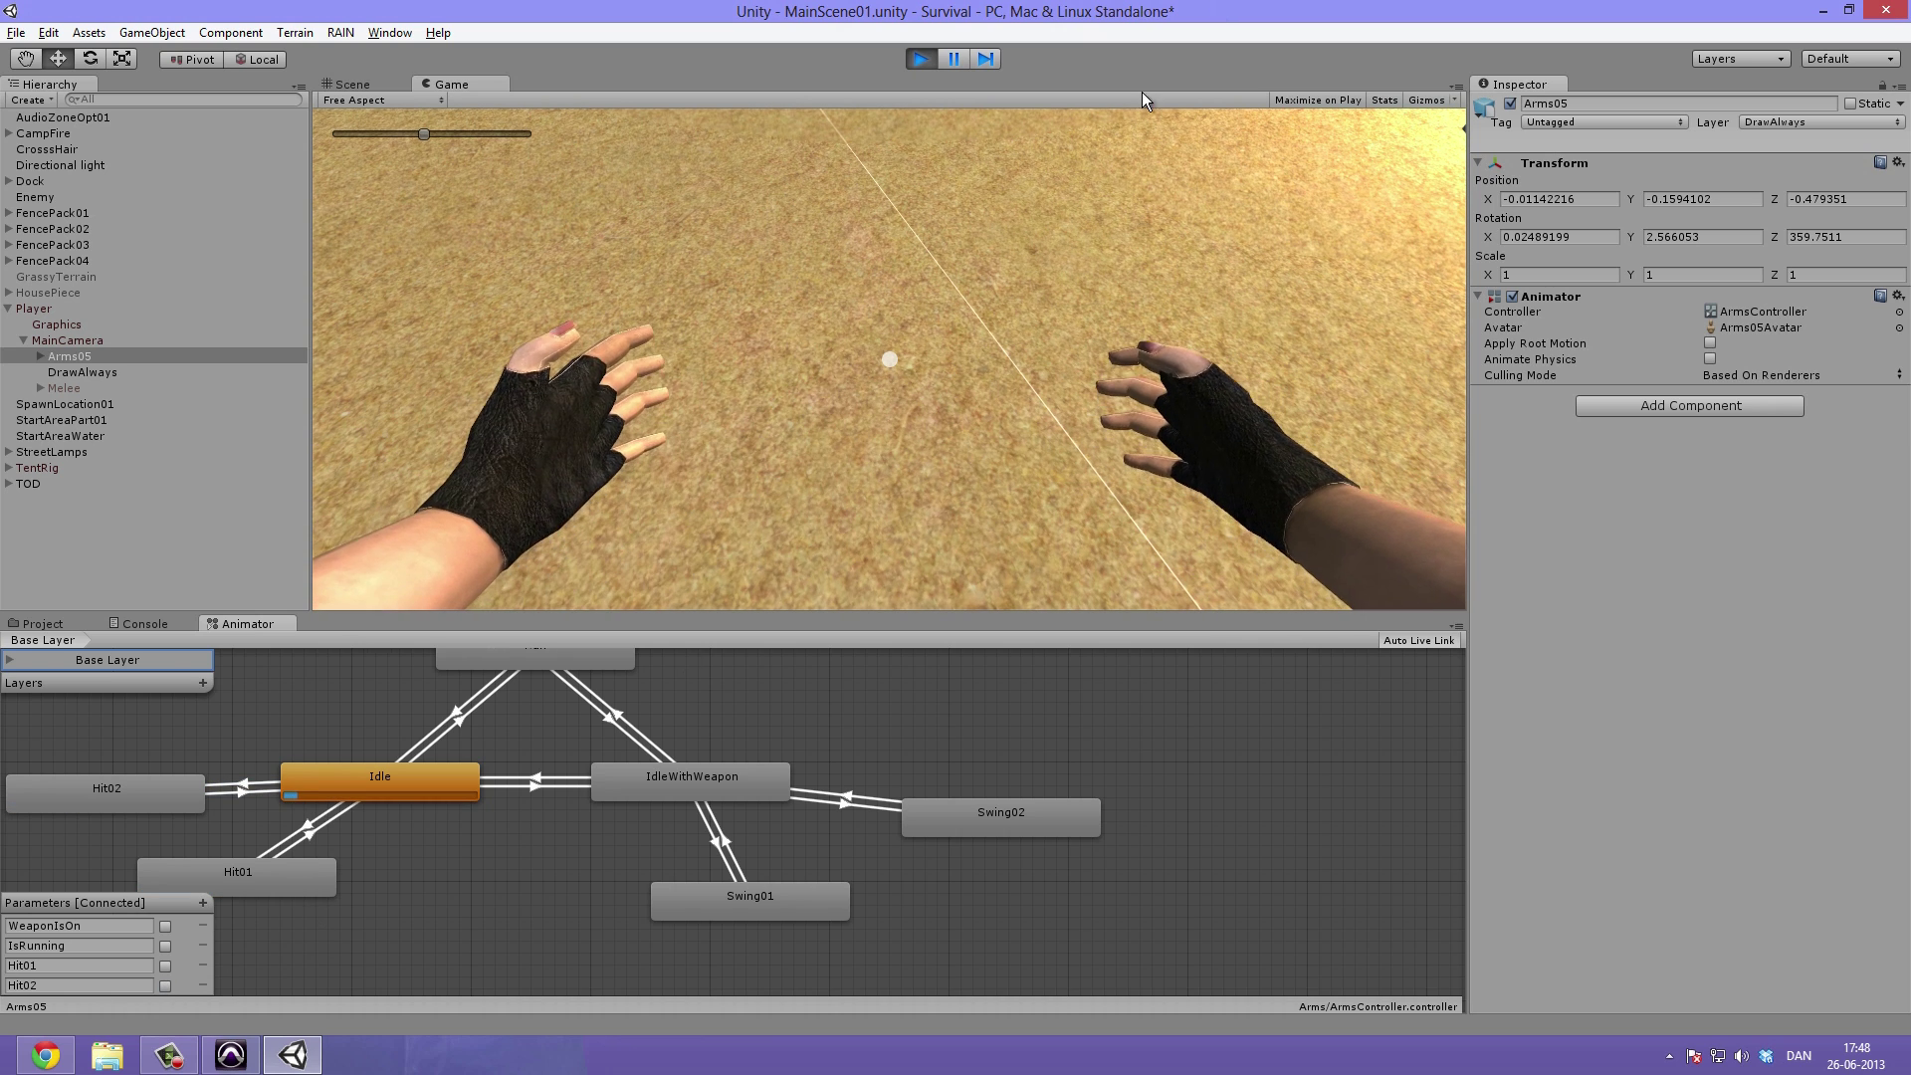
key(ctrl+p)
Examine the arms around the player in the scene, the MainCamera's near clipping plane and the Arms05 settings
alt+drag(978, 408, 162, 610)
scroll(856, 465, up, 3)
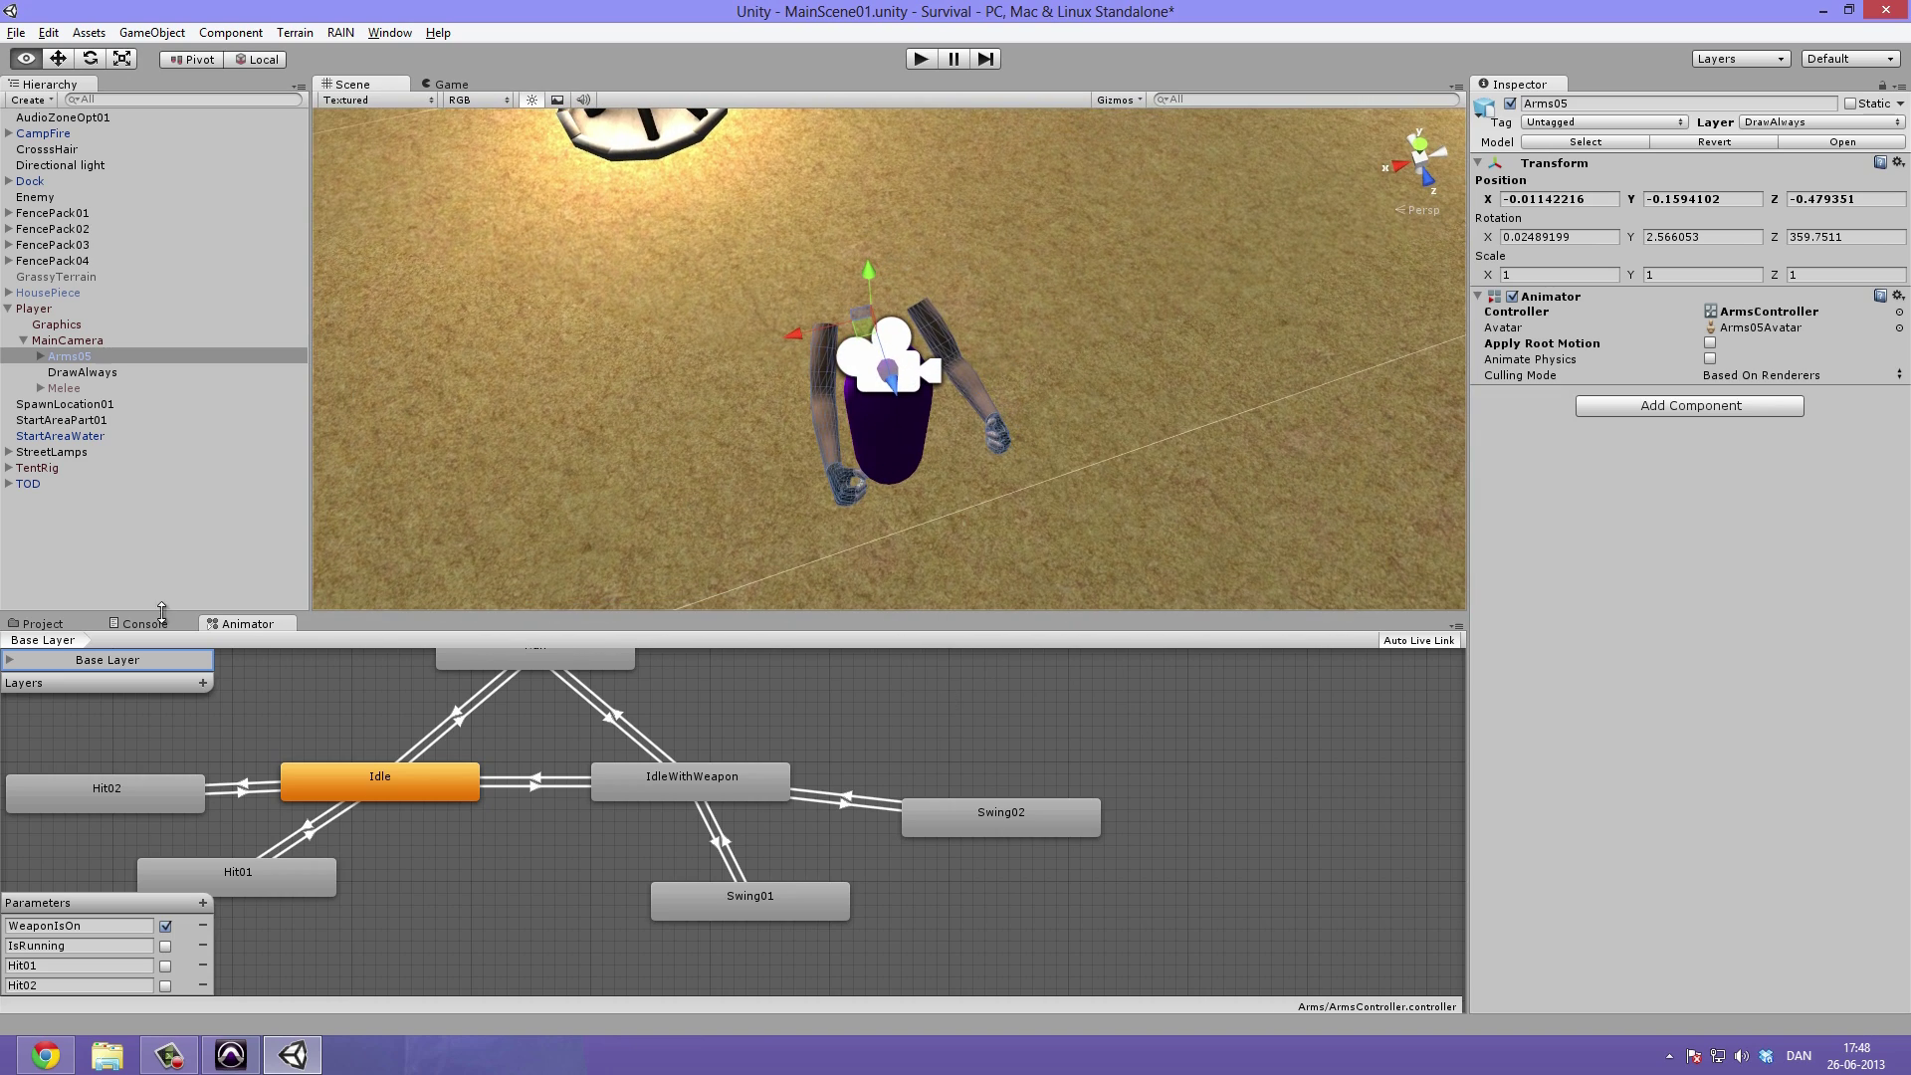
click(88, 341)
click(1625, 439)
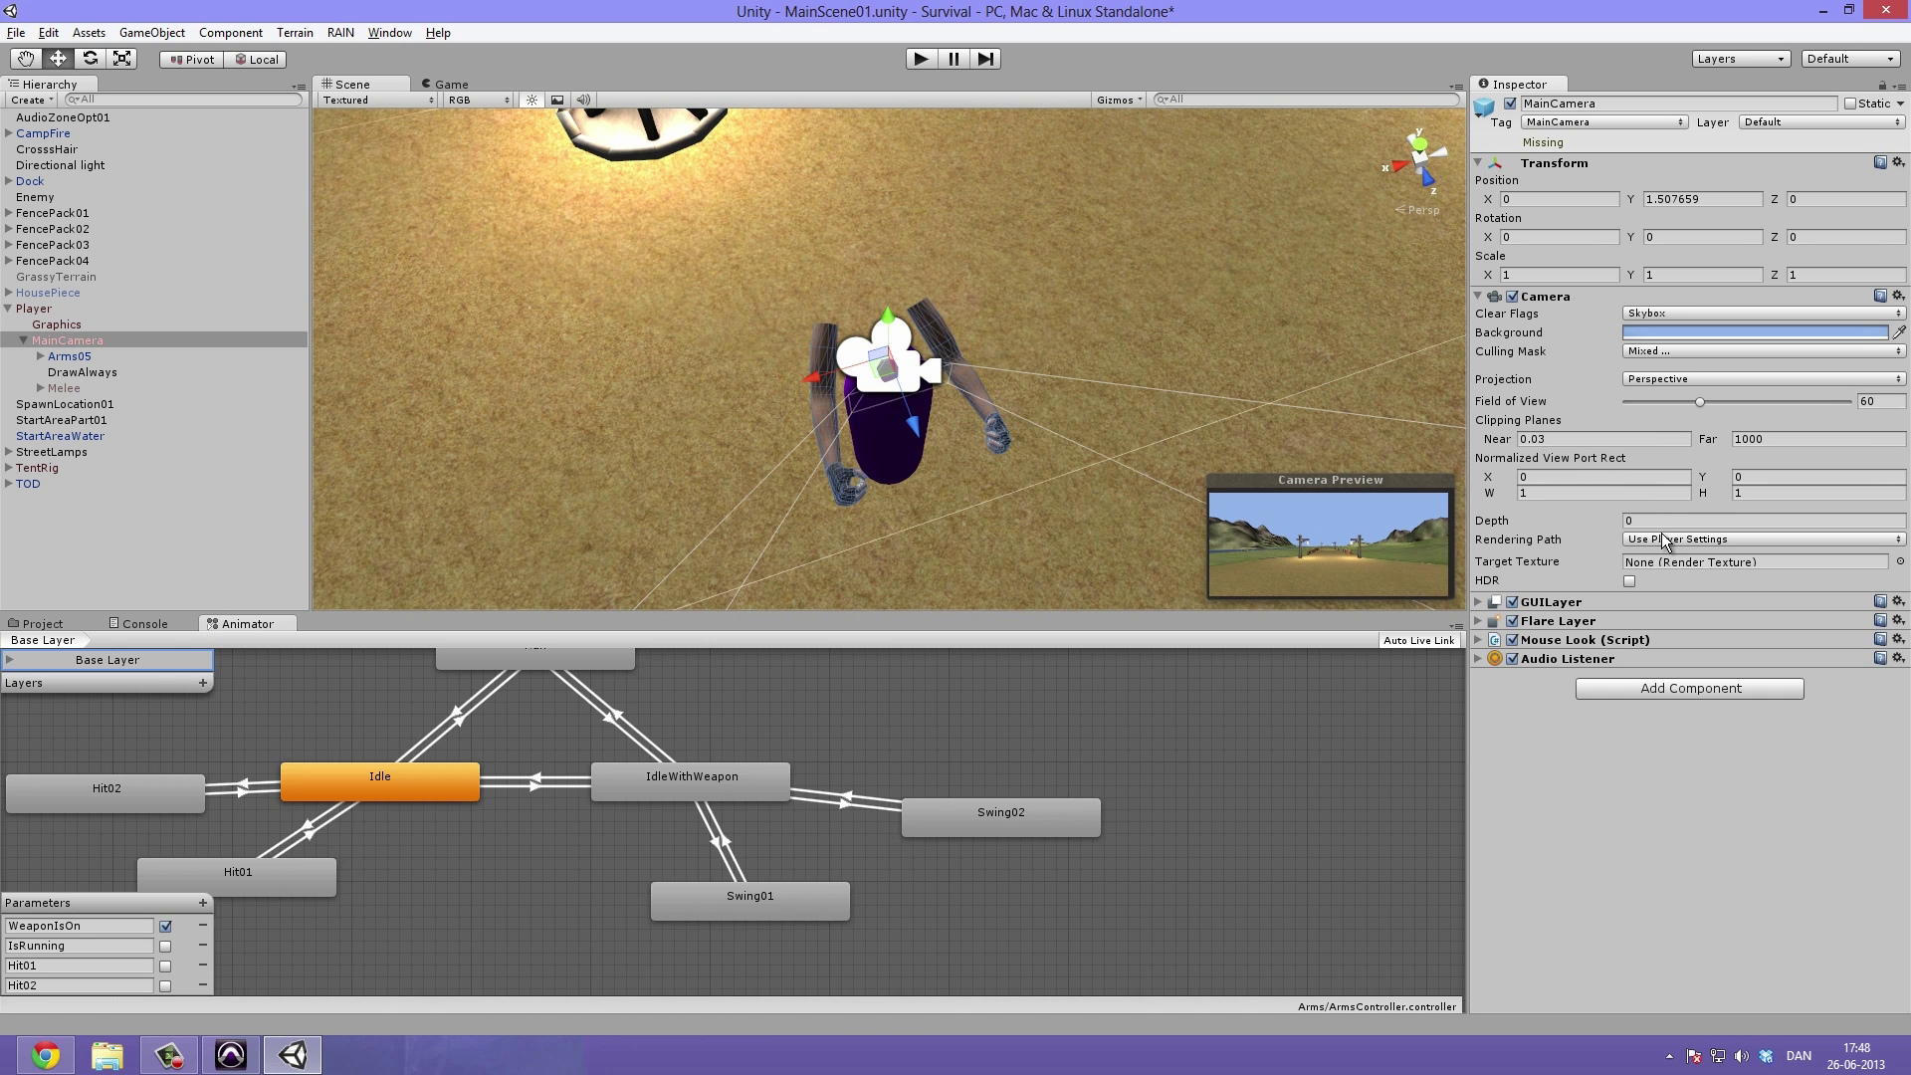
click(61, 342)
click(1618, 436)
click(91, 341)
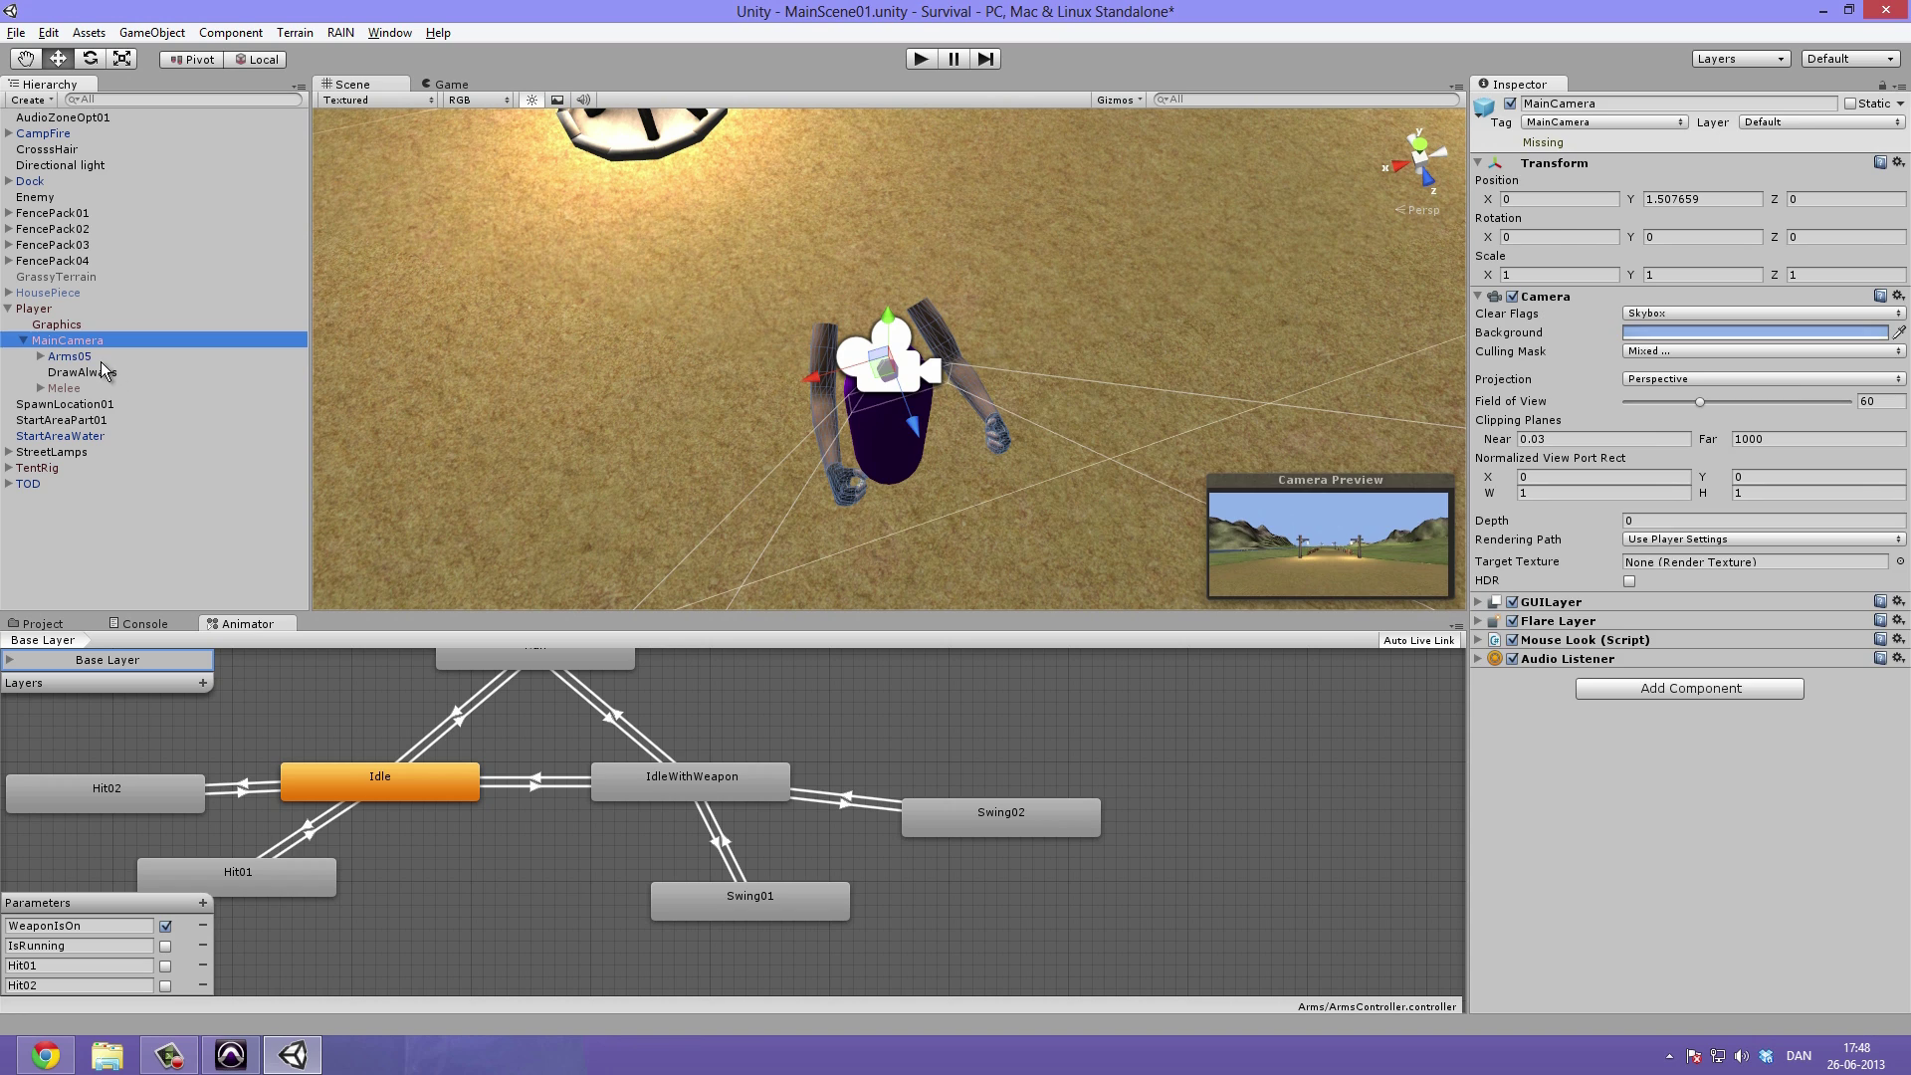
click(95, 356)
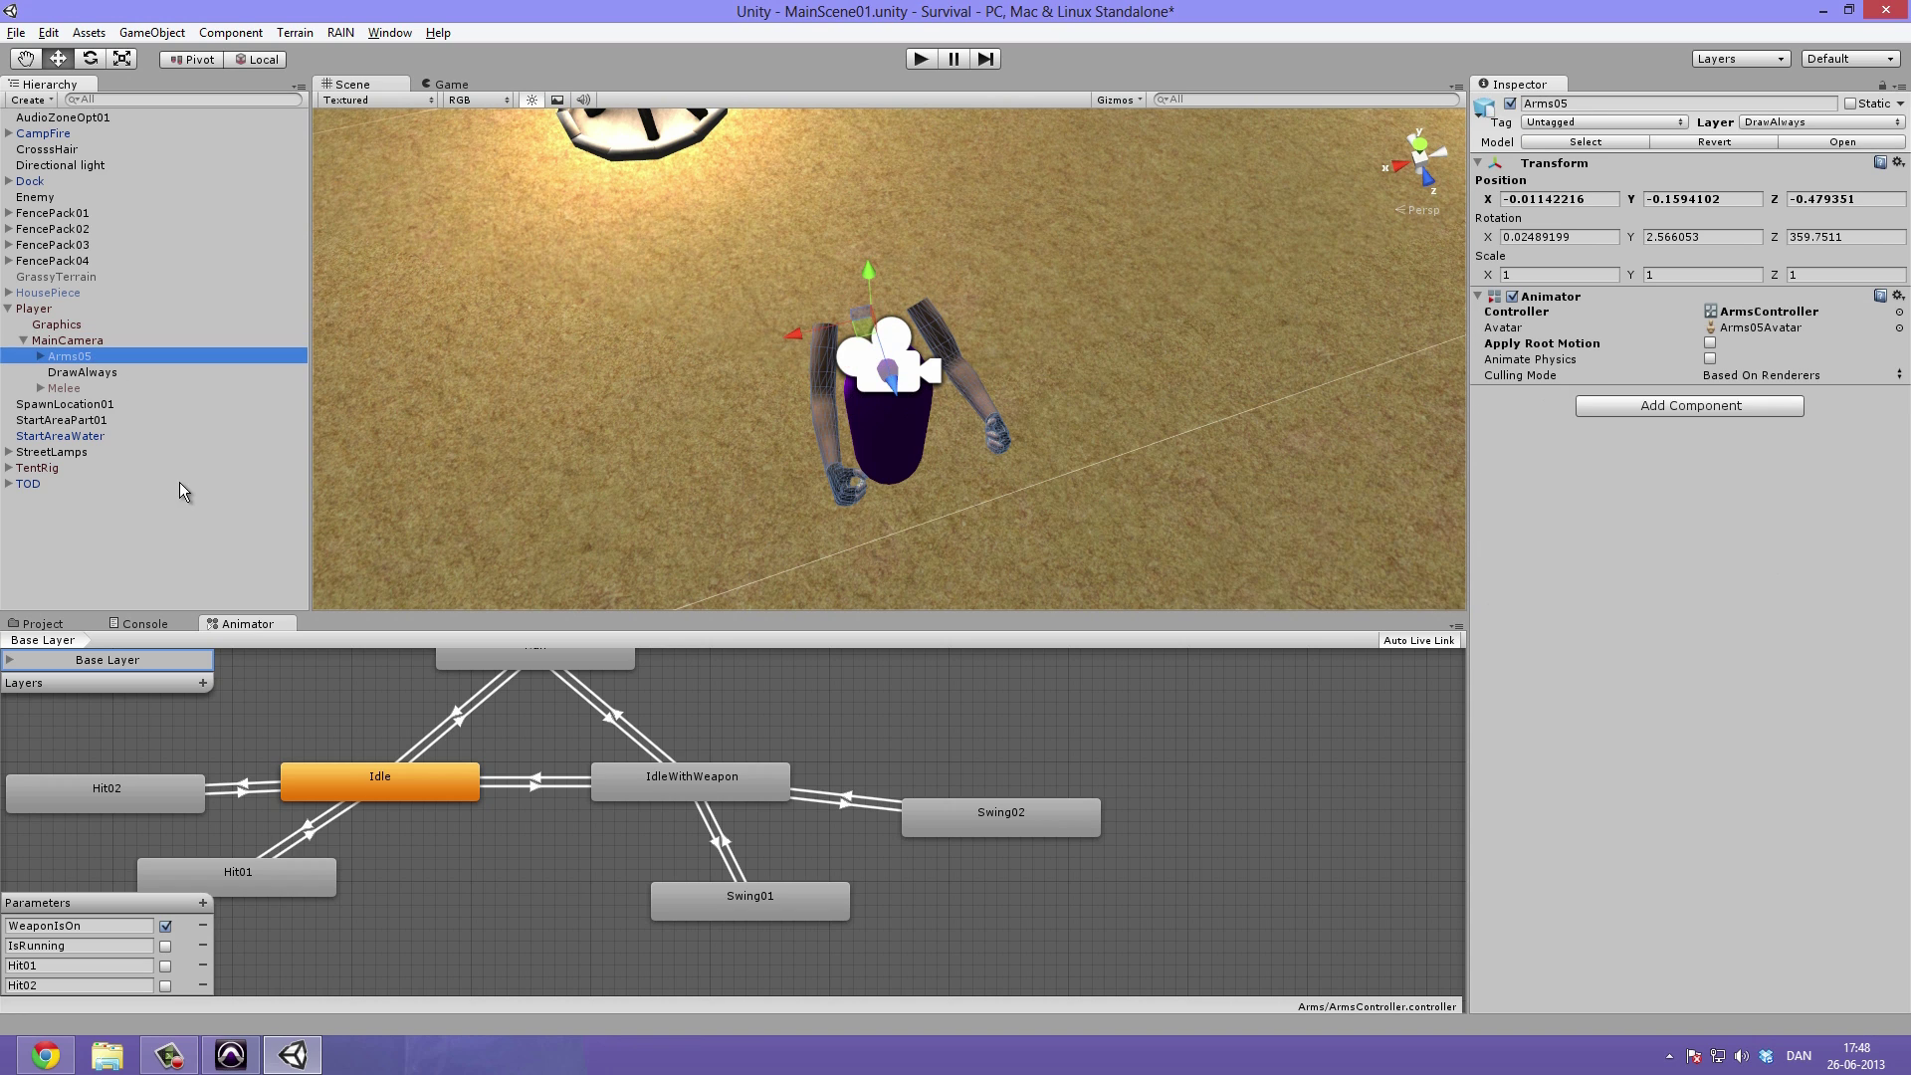
Set the near clipping plane of the DrawAlways camera to 0.03
click(82, 372)
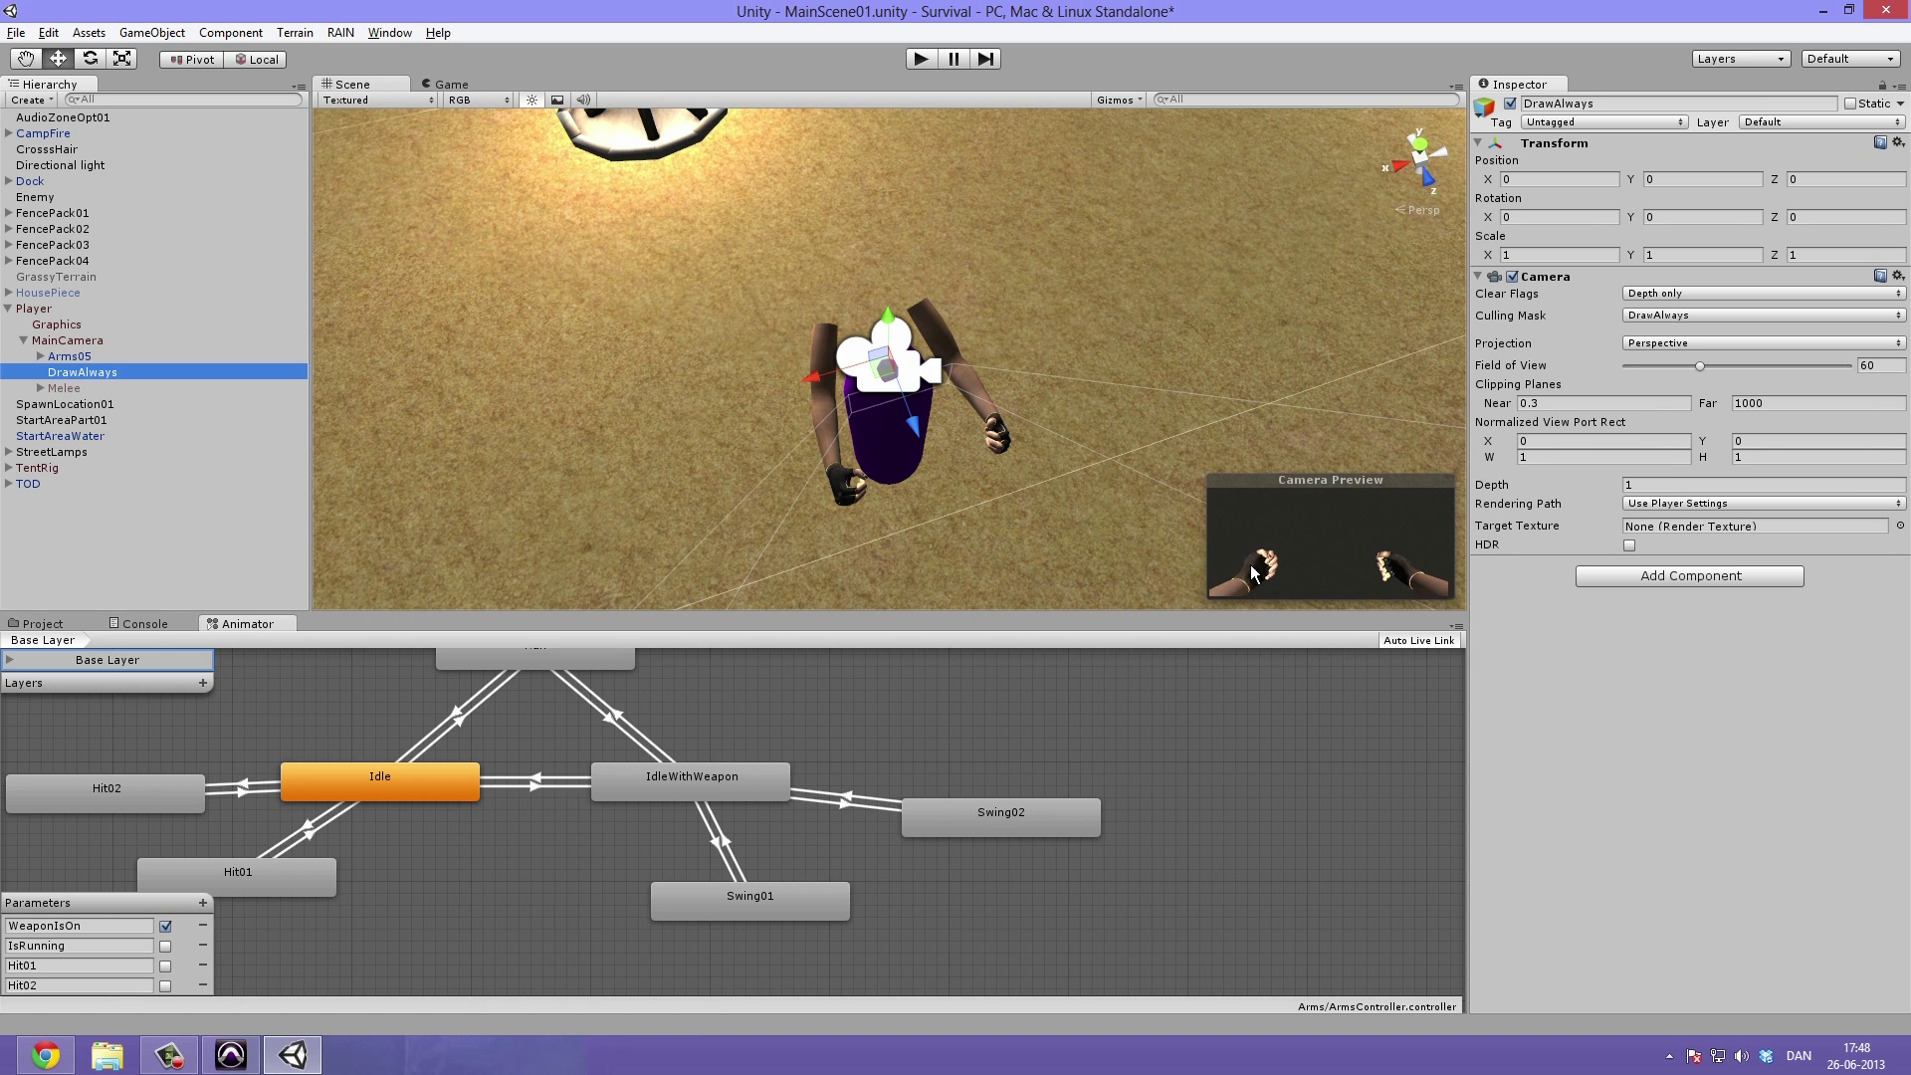
click(1578, 403)
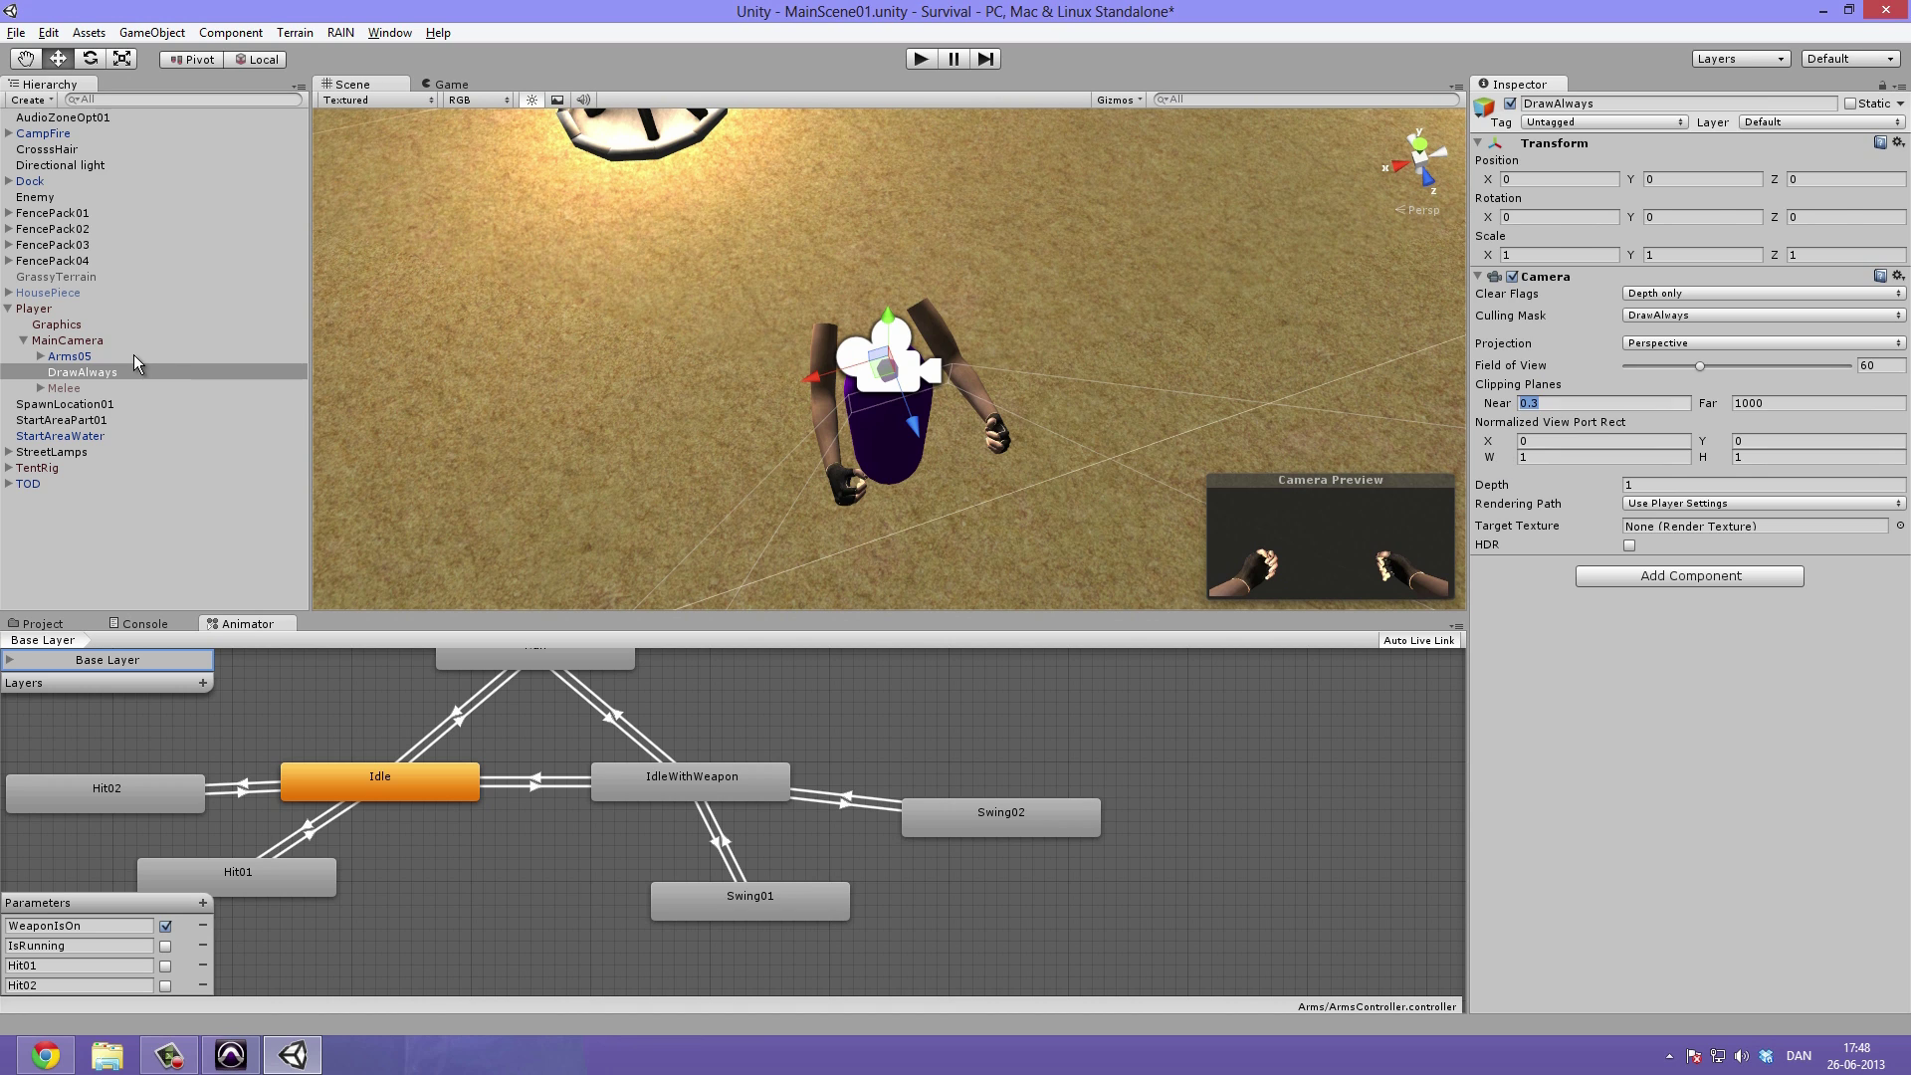
click(71, 356)
click(83, 373)
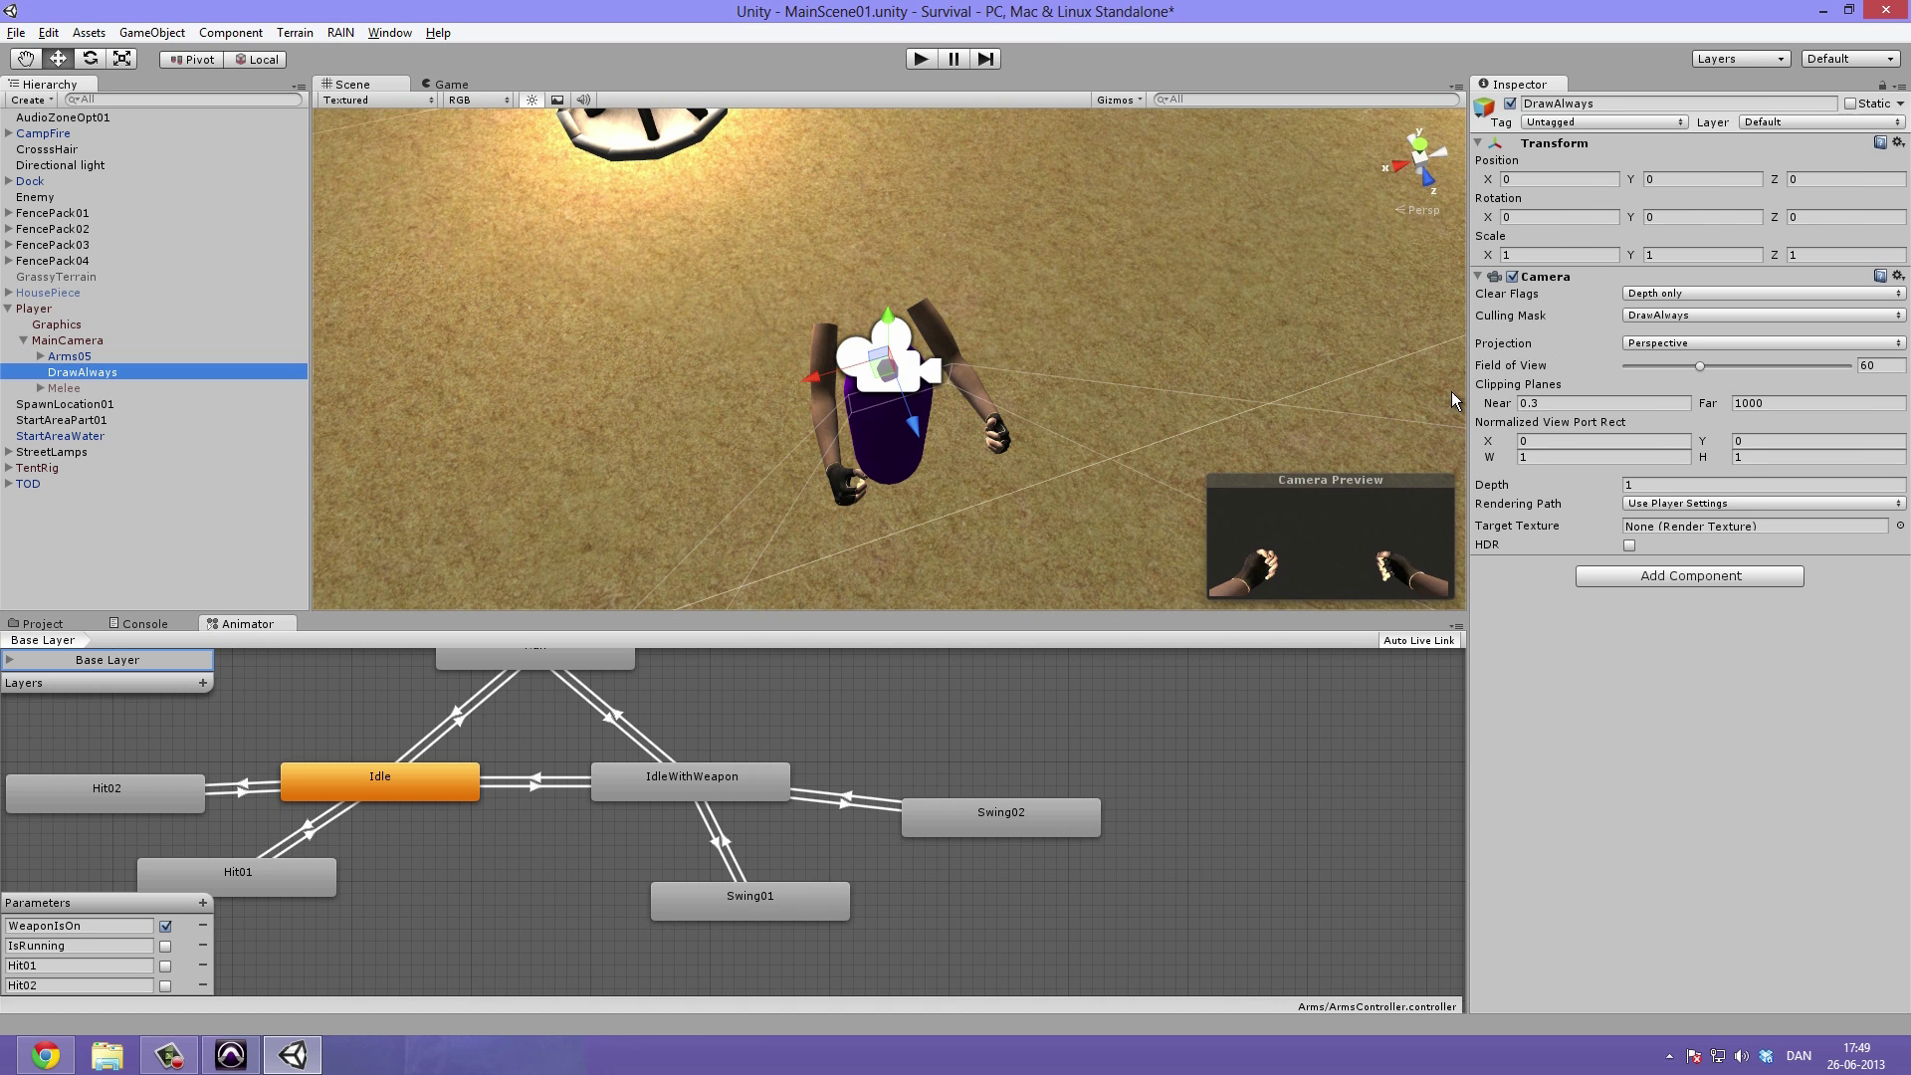
click(1567, 403)
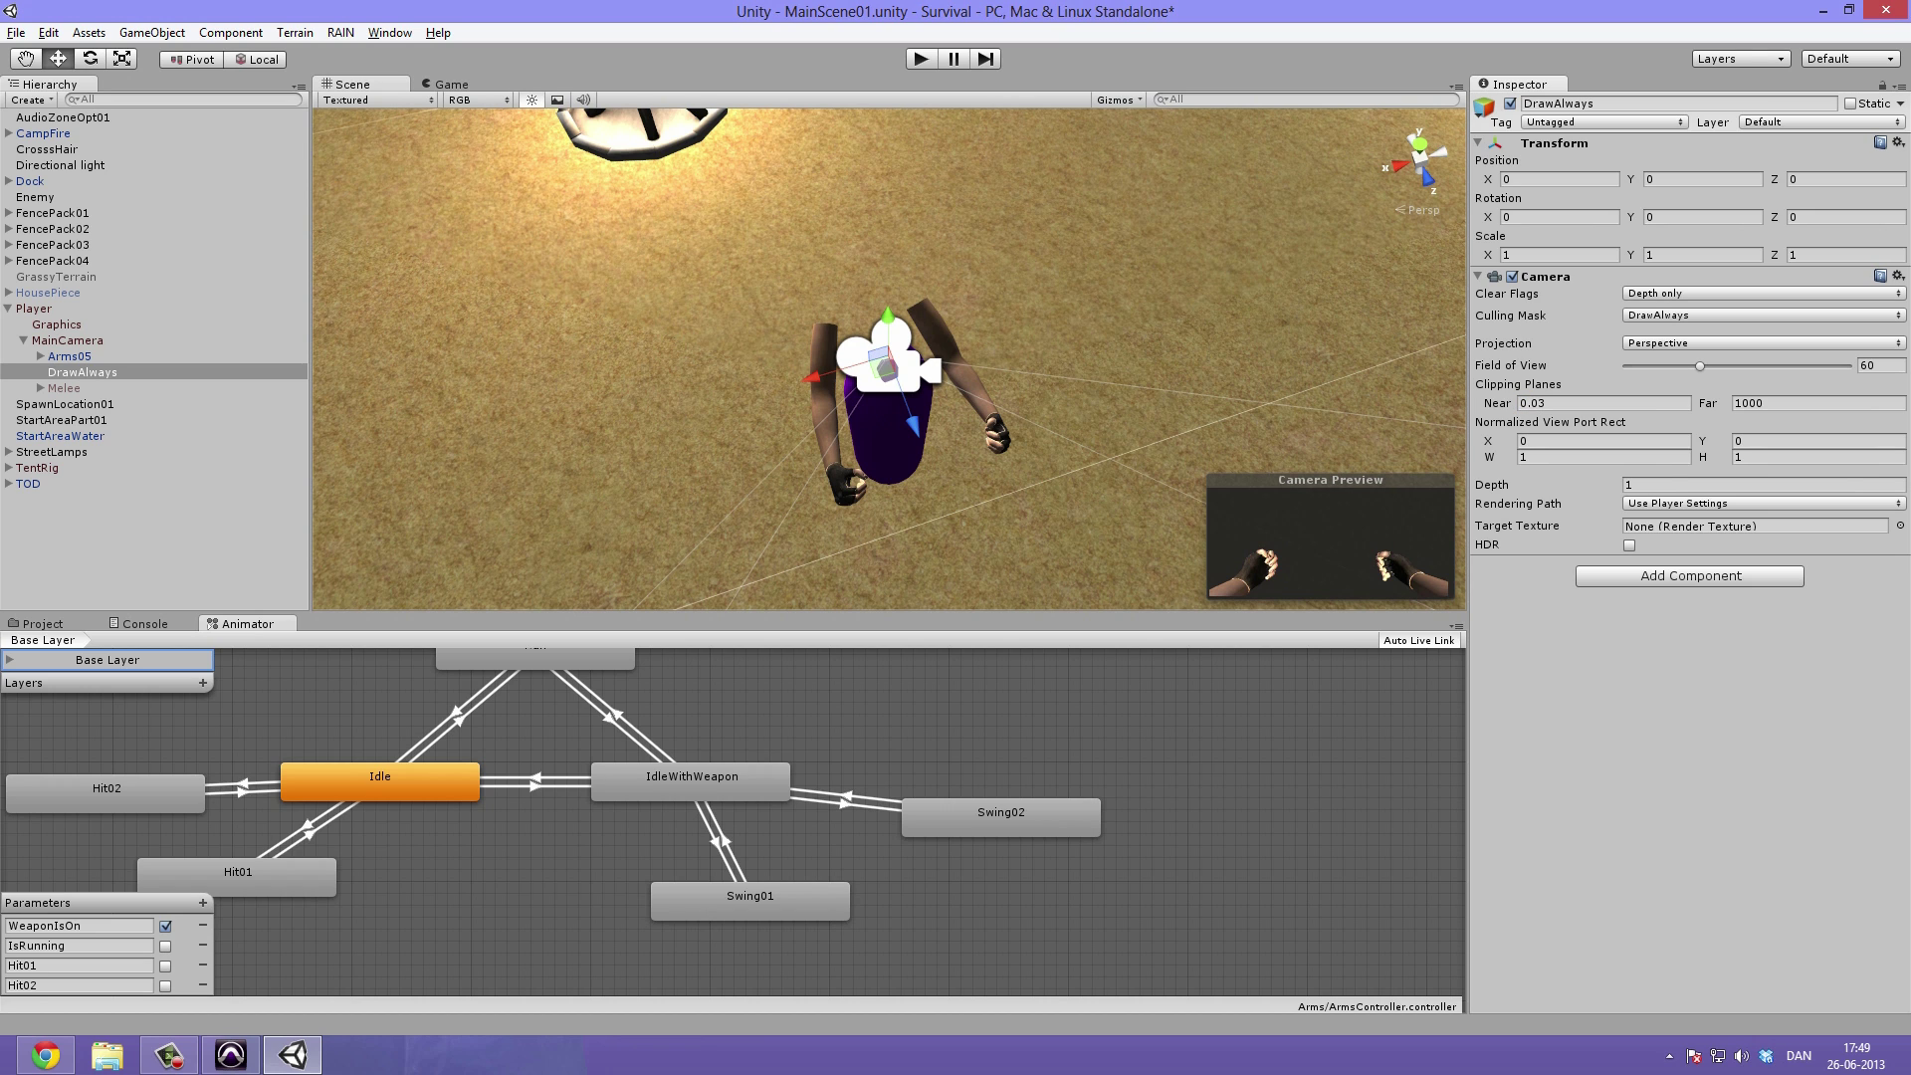
Run the game and test the swings, turn off WeaponIsOn, and test the punches with Hit01 and Hit02
click(929, 61)
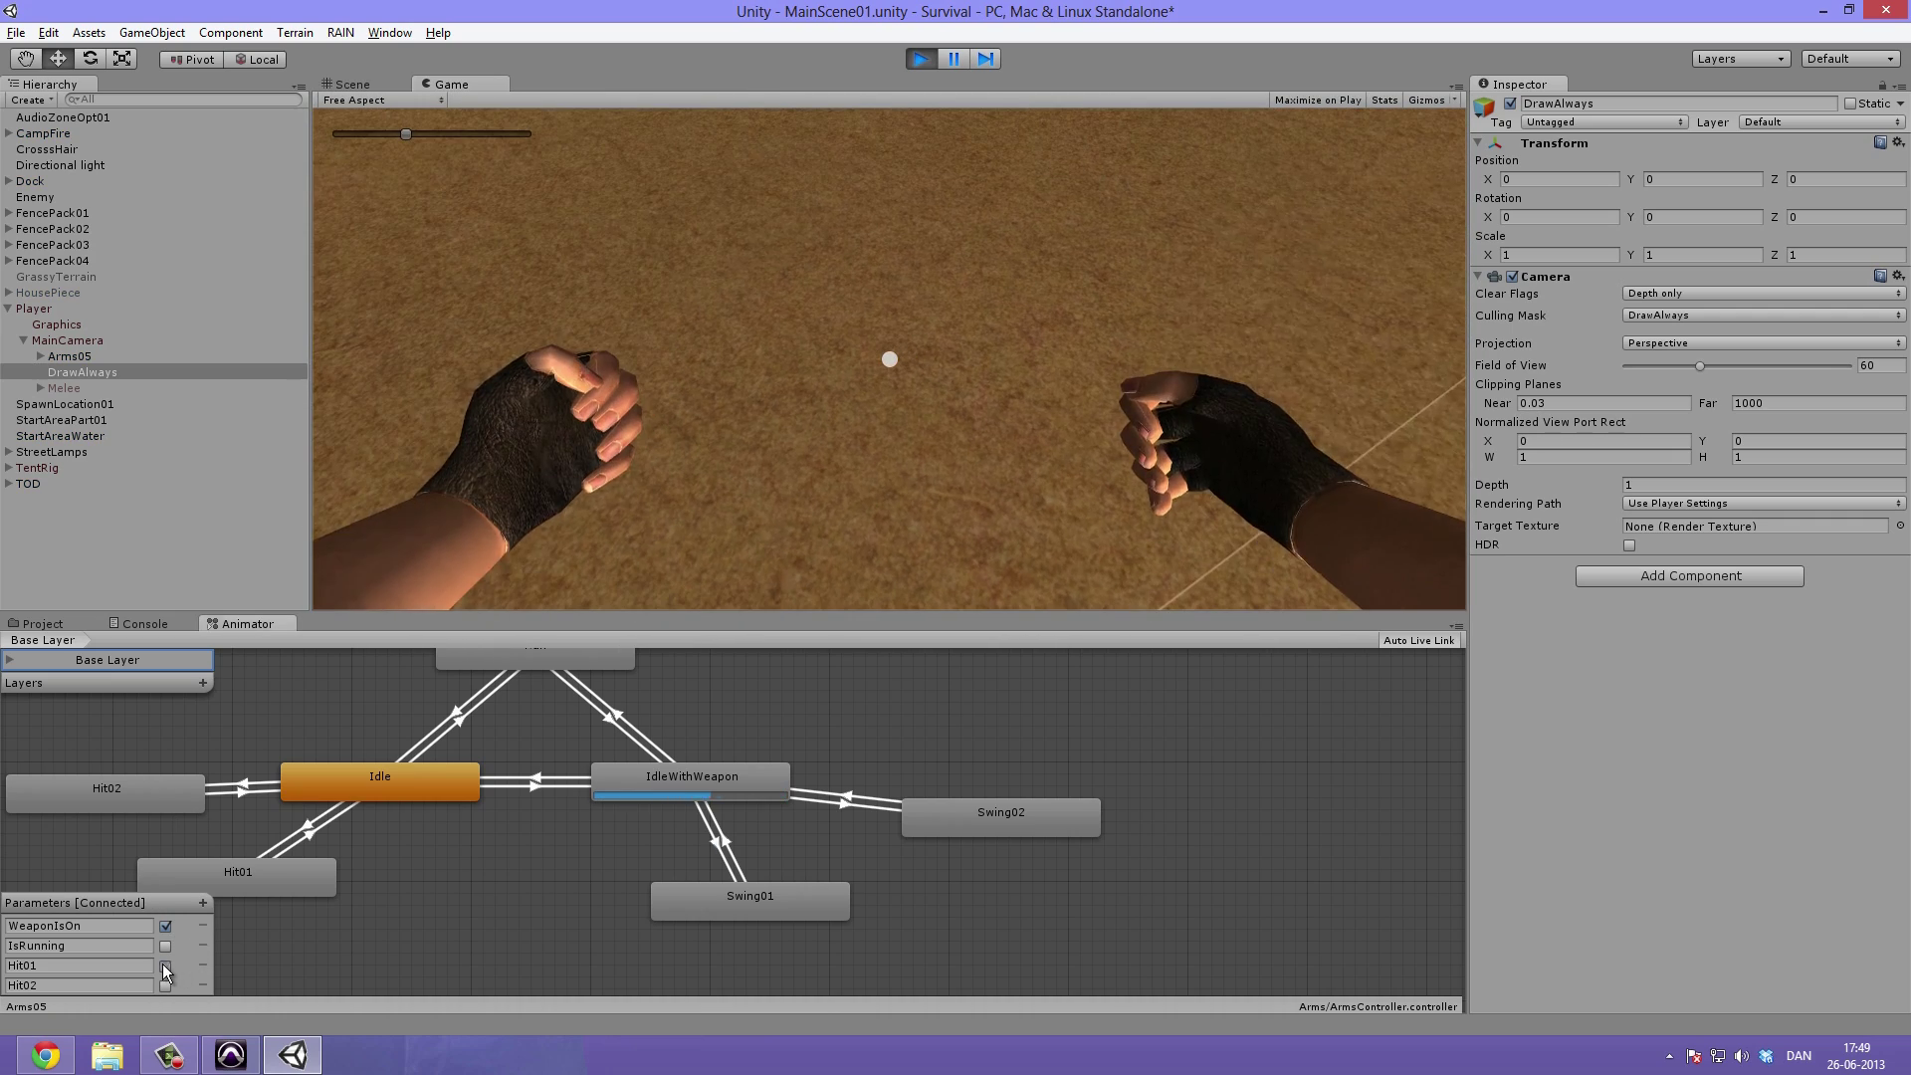
click(165, 965)
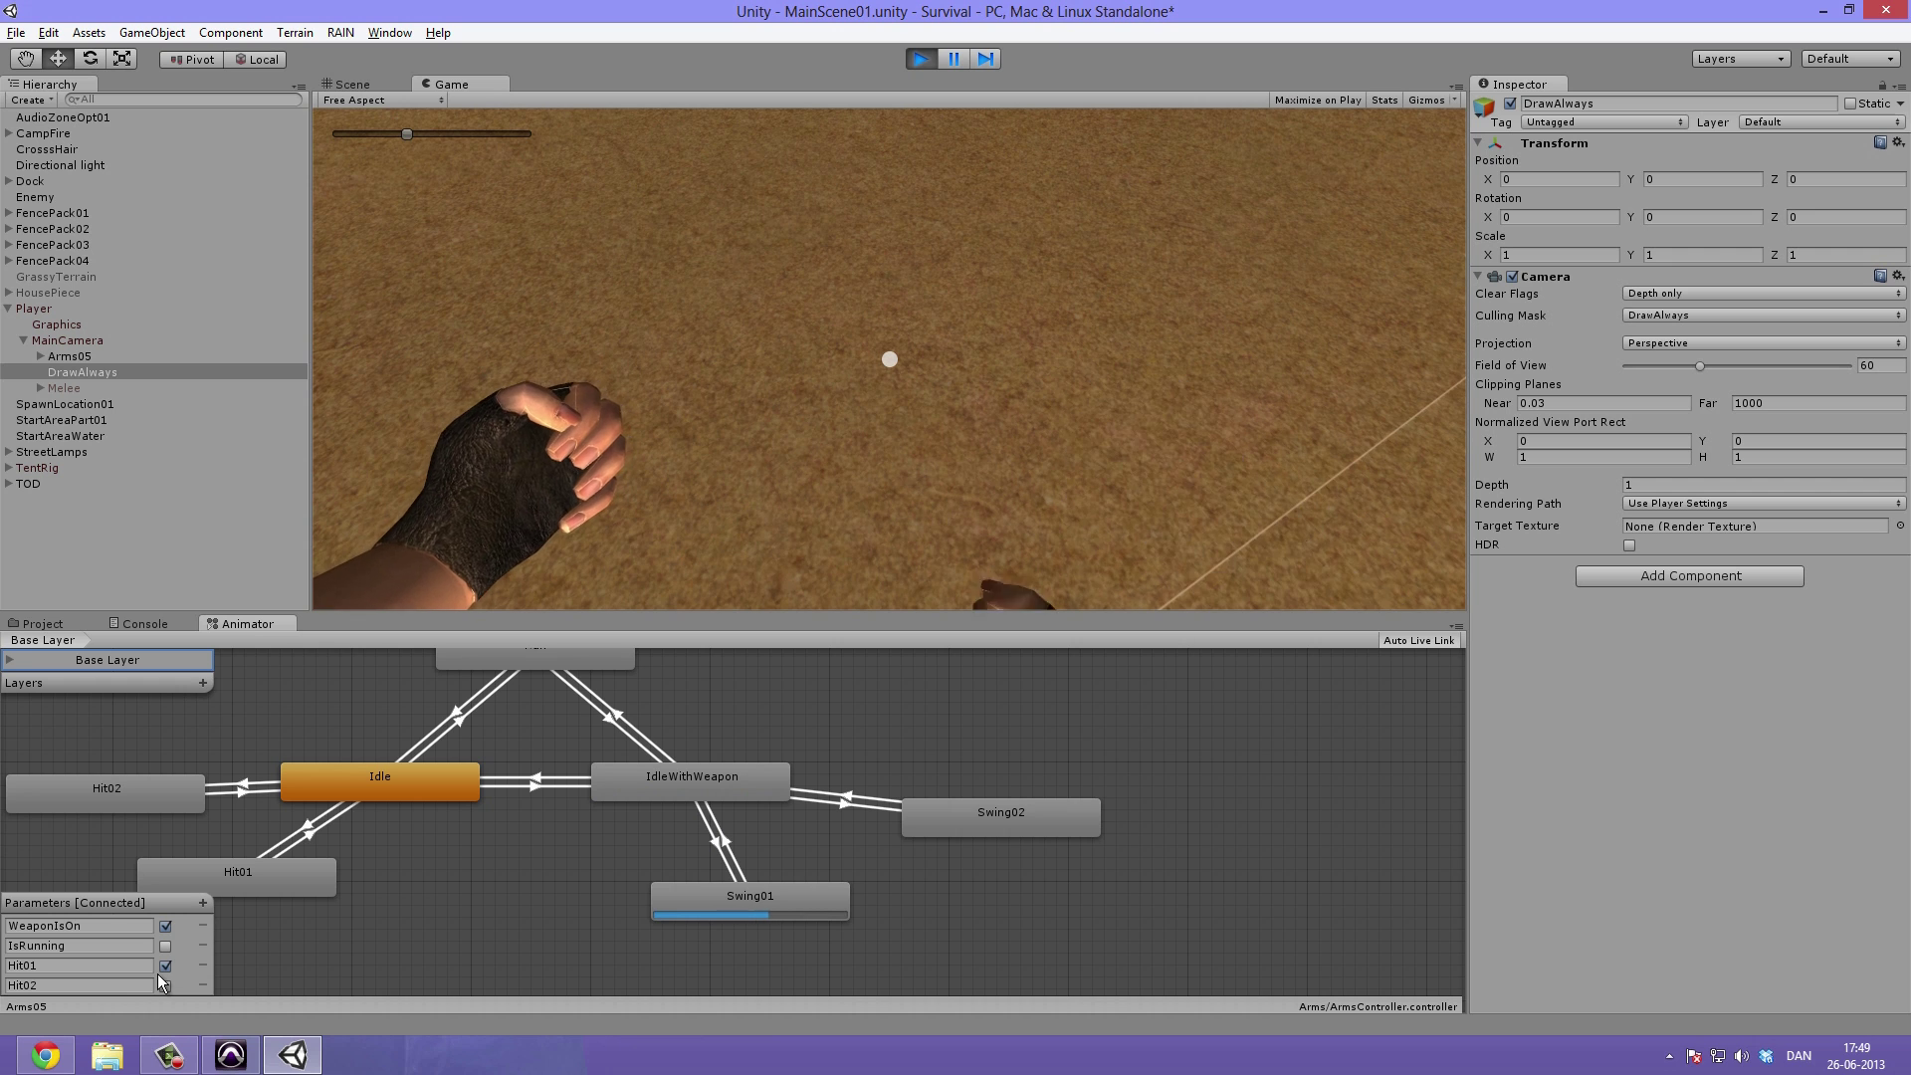
click(166, 987)
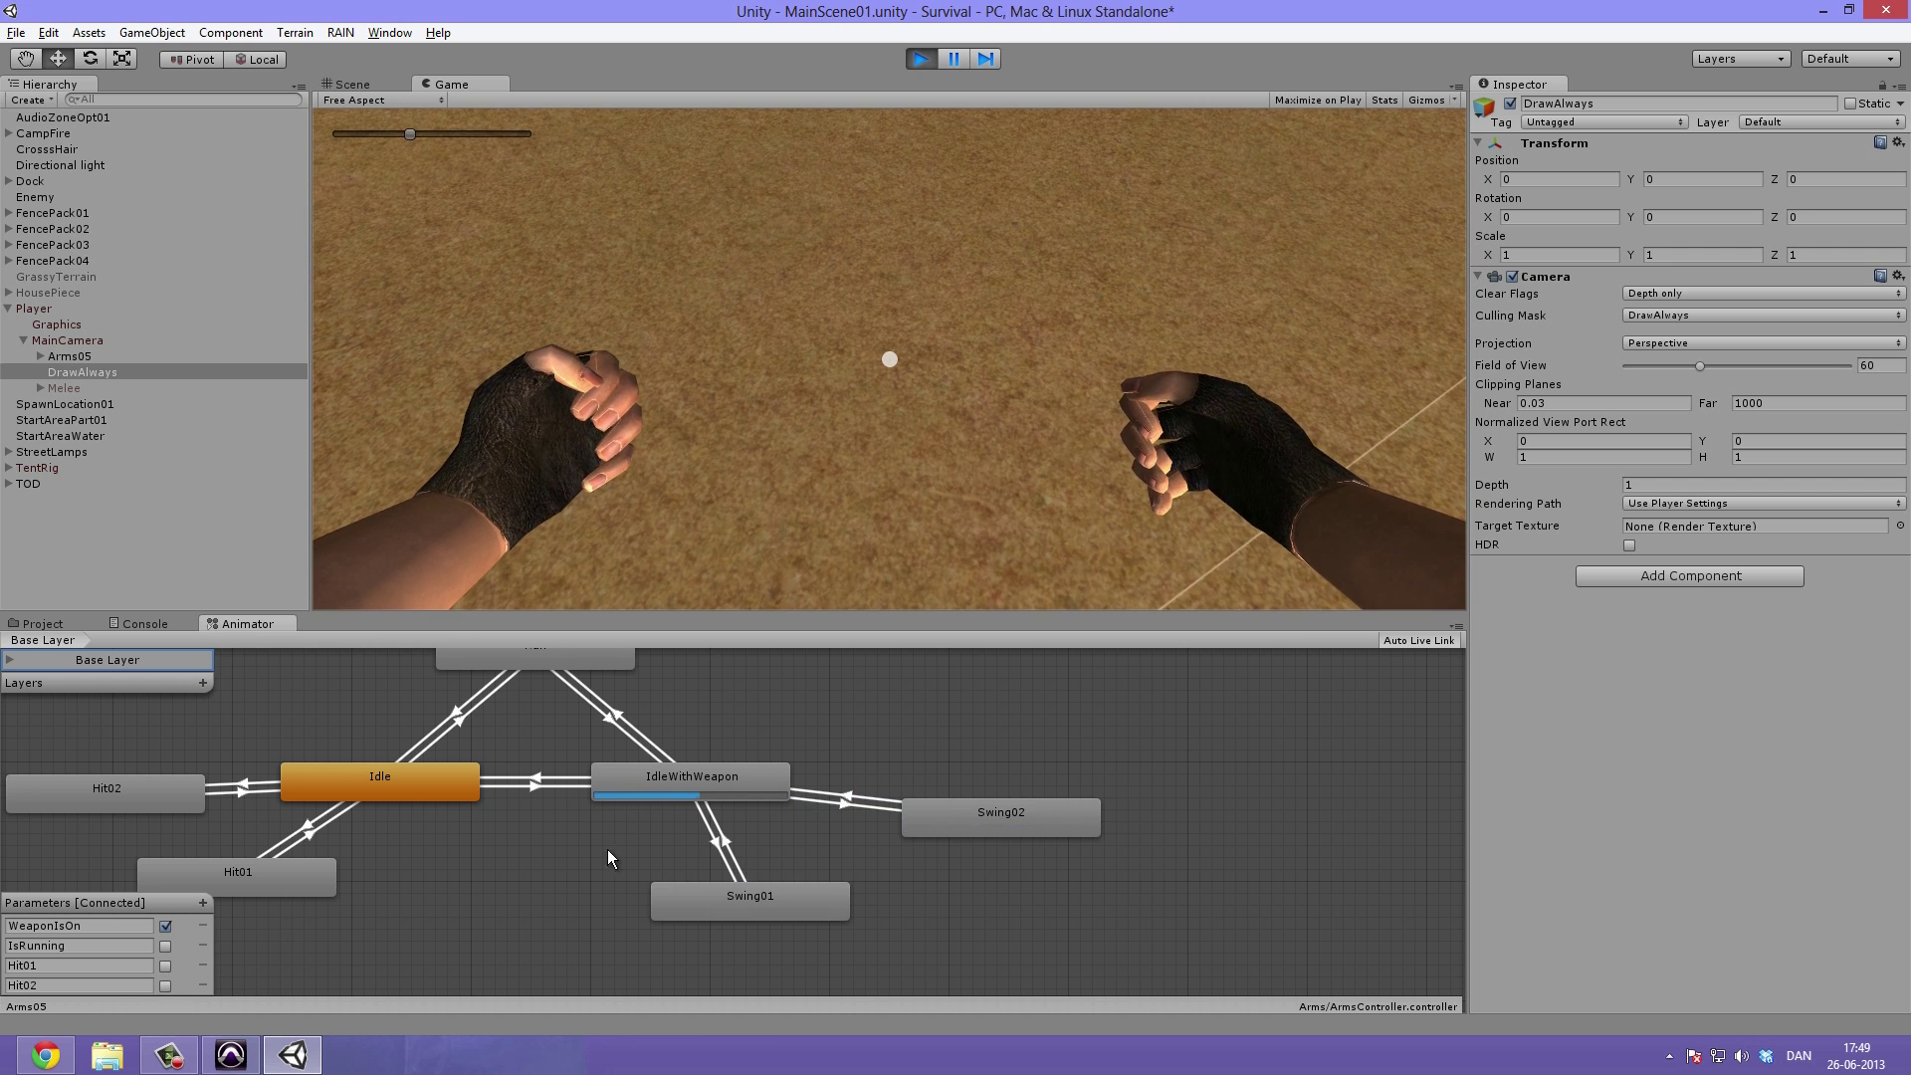
click(165, 926)
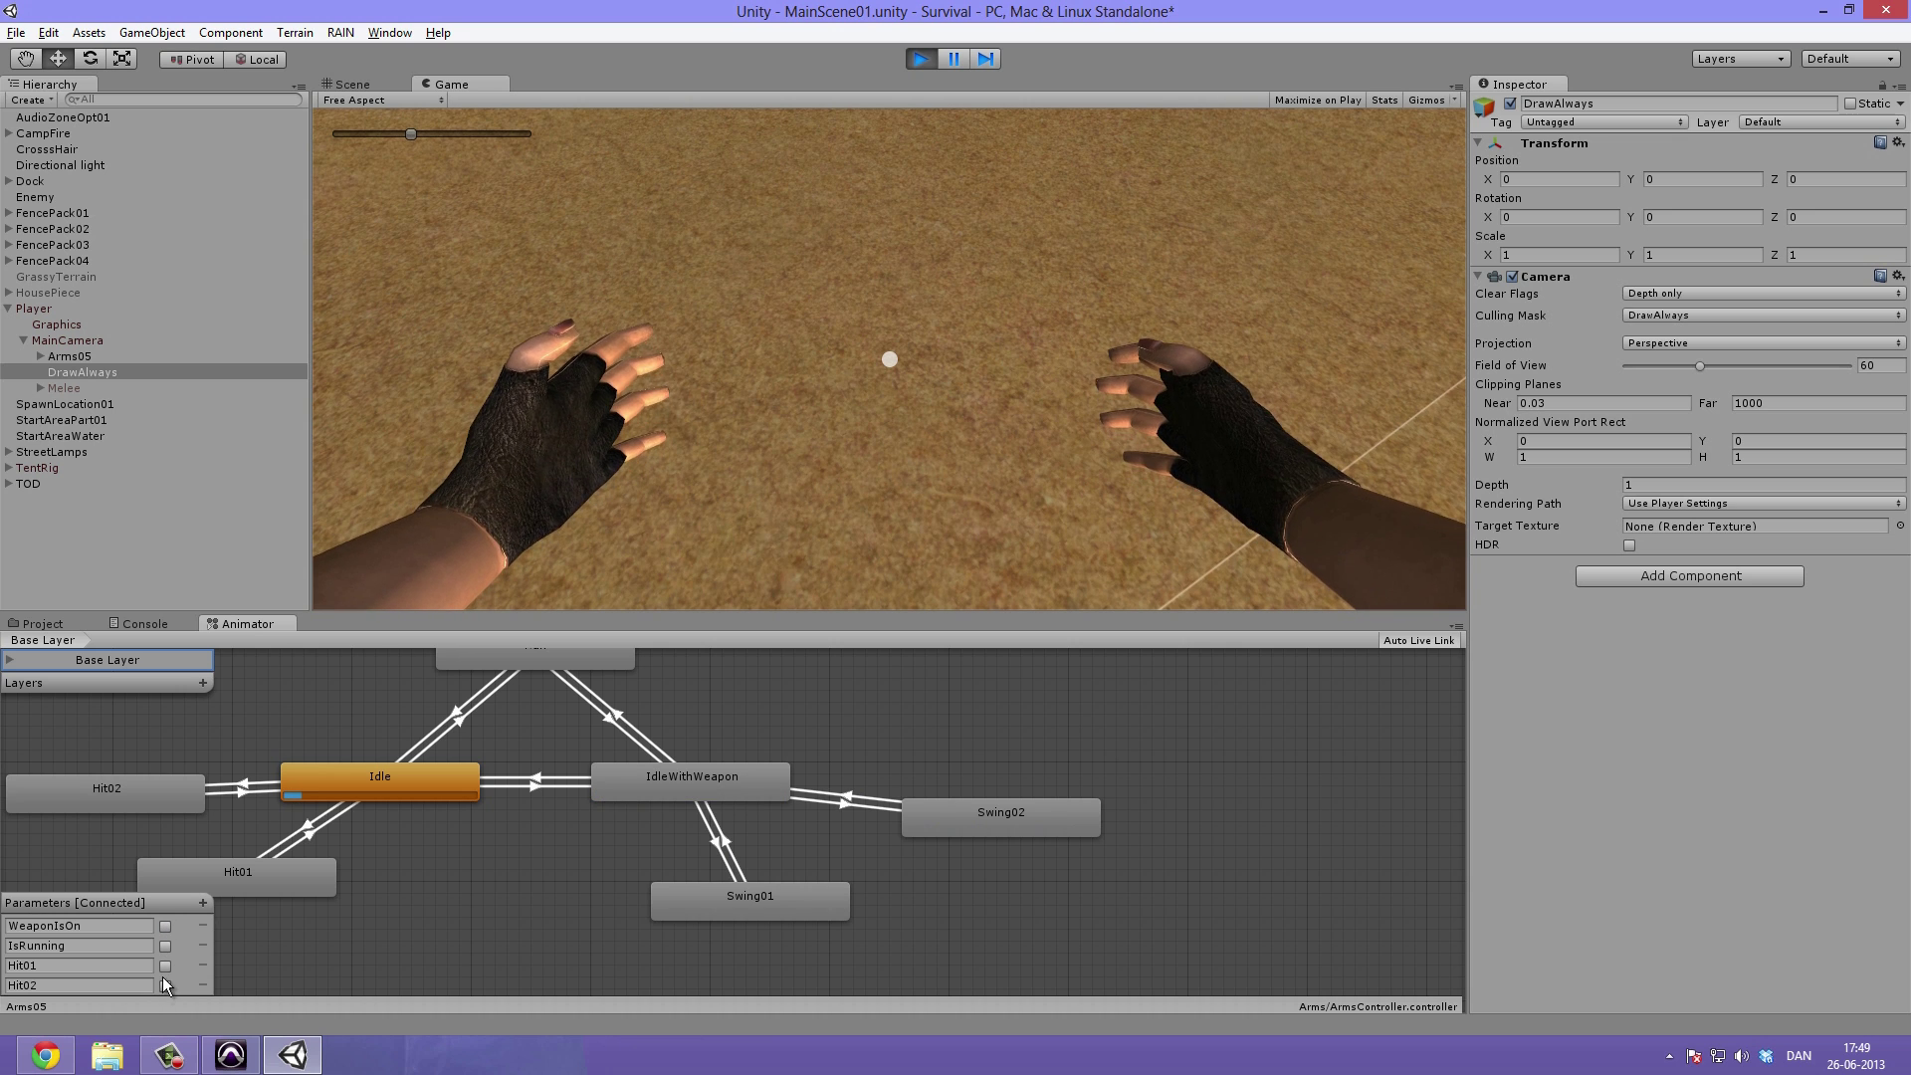
click(165, 970)
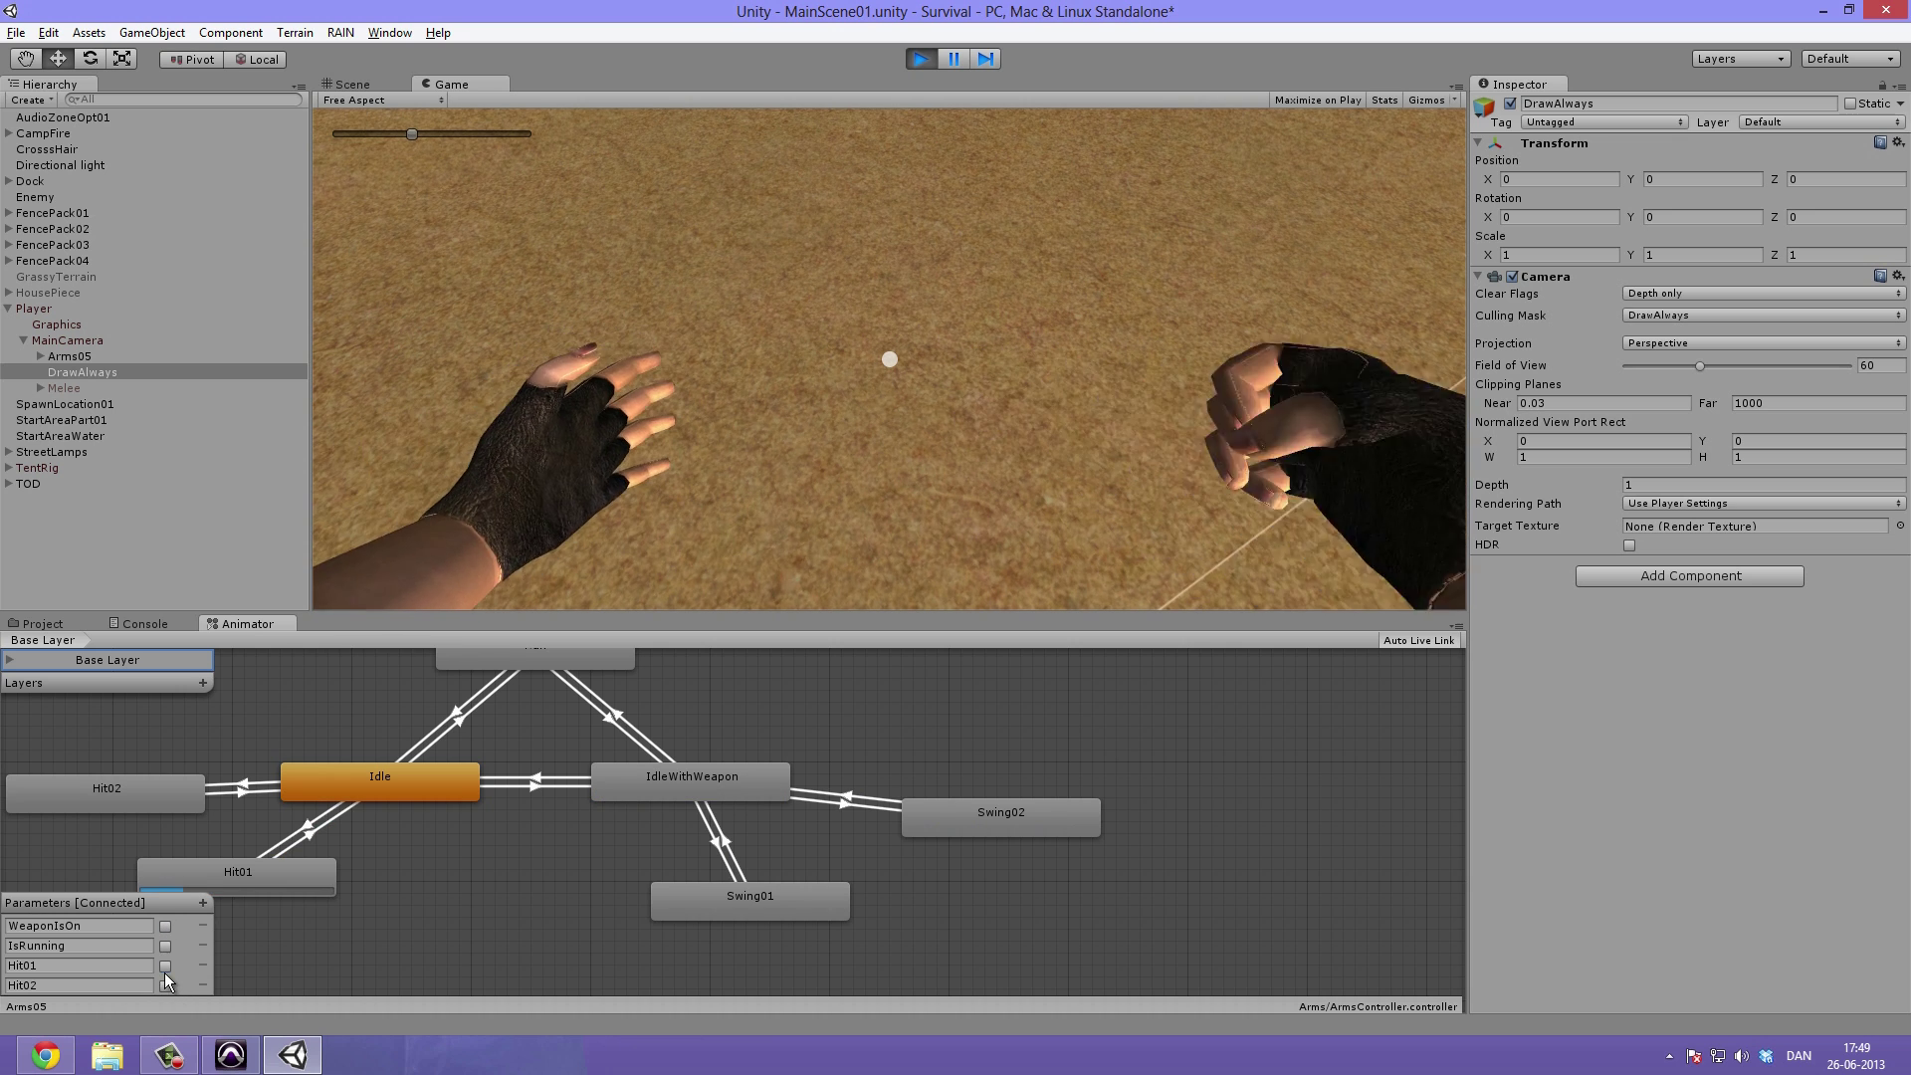
click(166, 988)
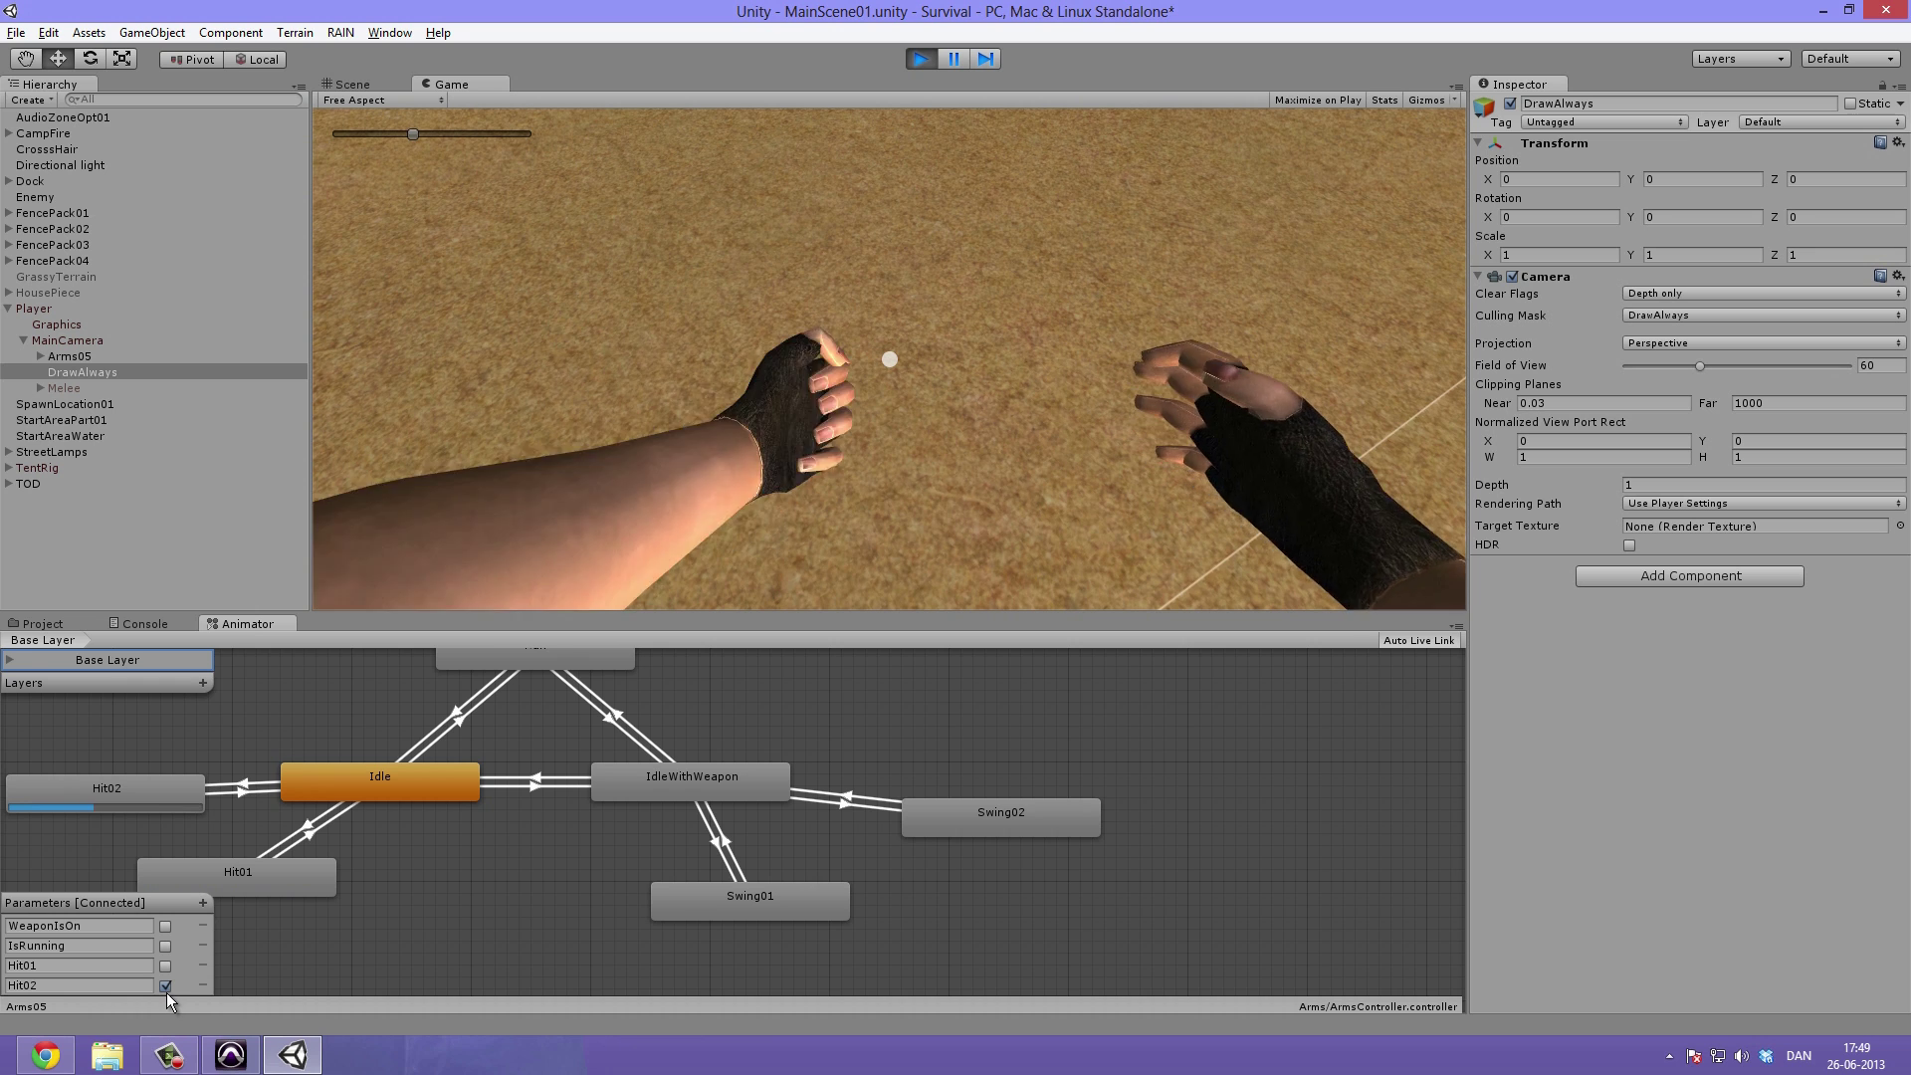